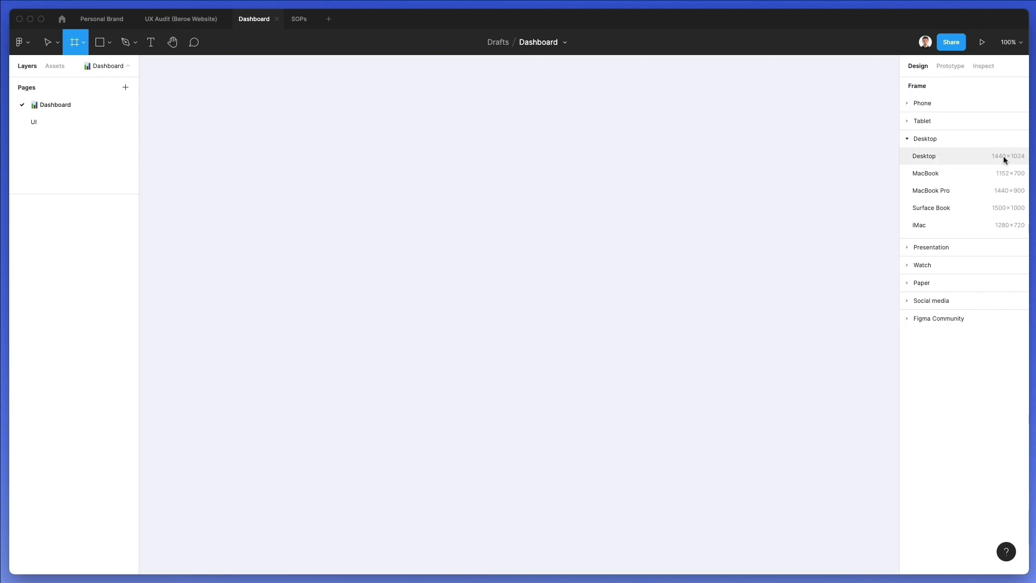
# Add a Desktop 1440×1024 frame to the Dashboard page and rename its layer to 1
pyautogui.click(1005, 157)
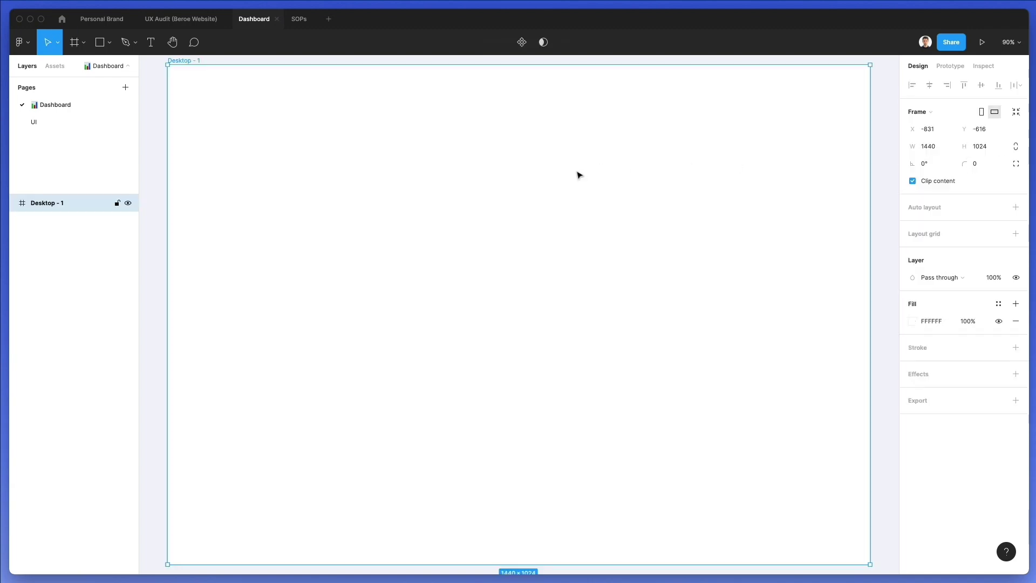
pyautogui.scroll(-2, 296, 169)
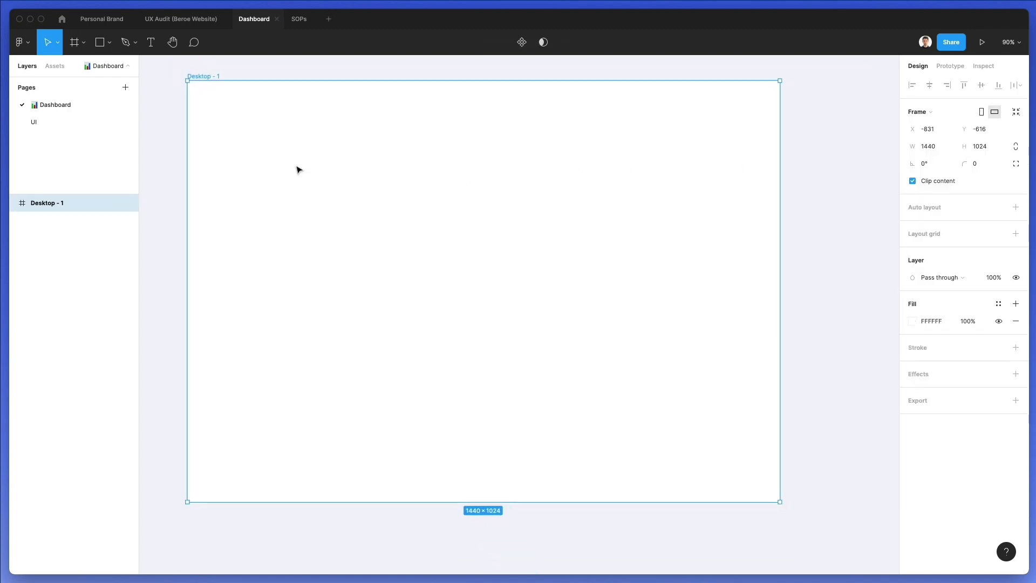
pyautogui.doubleClick(47, 203)
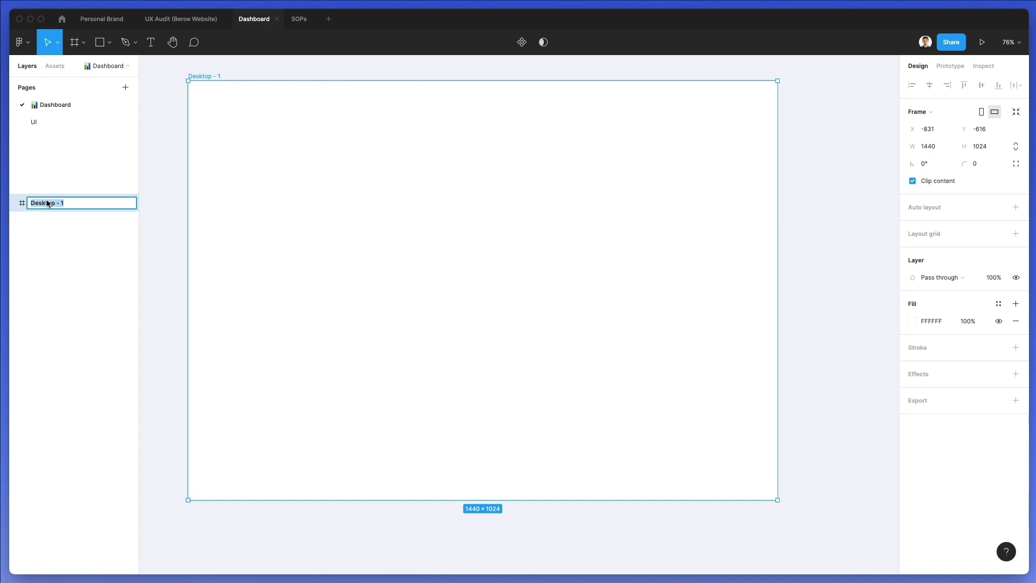
pyautogui.write('1')
pyautogui.press('Return')
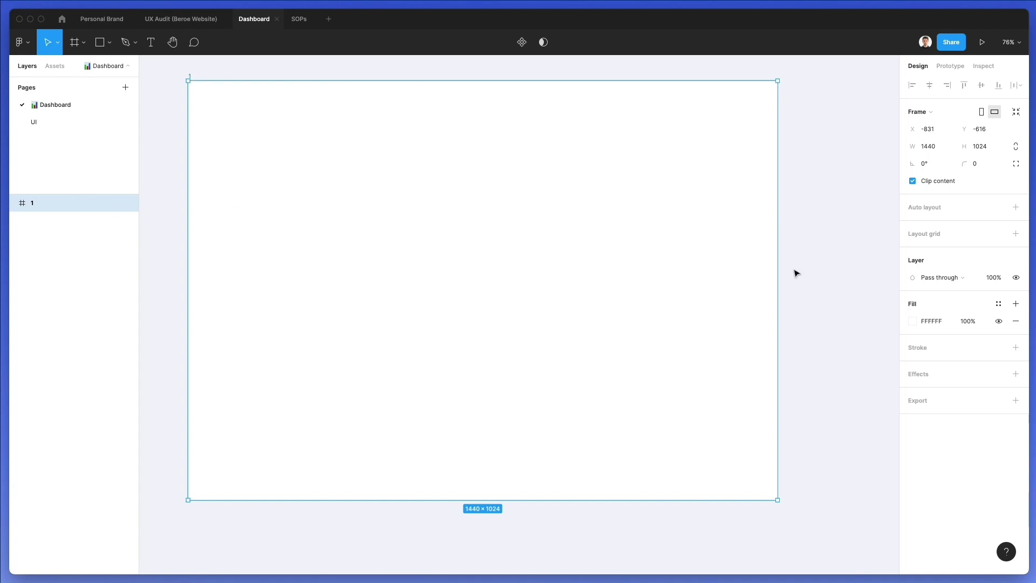
# Add a Columns layout grid to frame 1 with a count of 12
pyautogui.click(938, 209)
pyautogui.hotkey('ctrl', 'z')
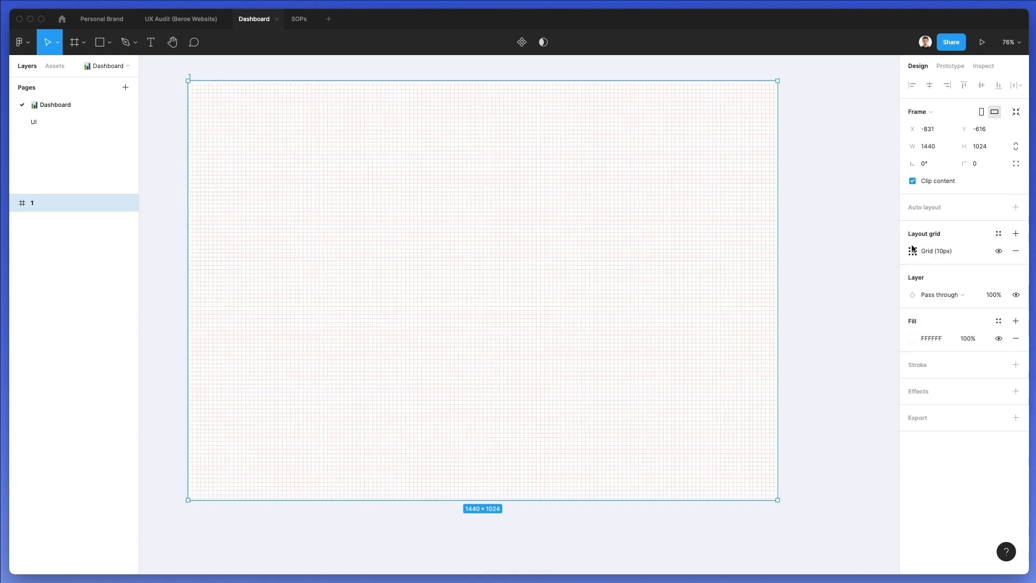
pyautogui.click(912, 250)
pyautogui.click(786, 254)
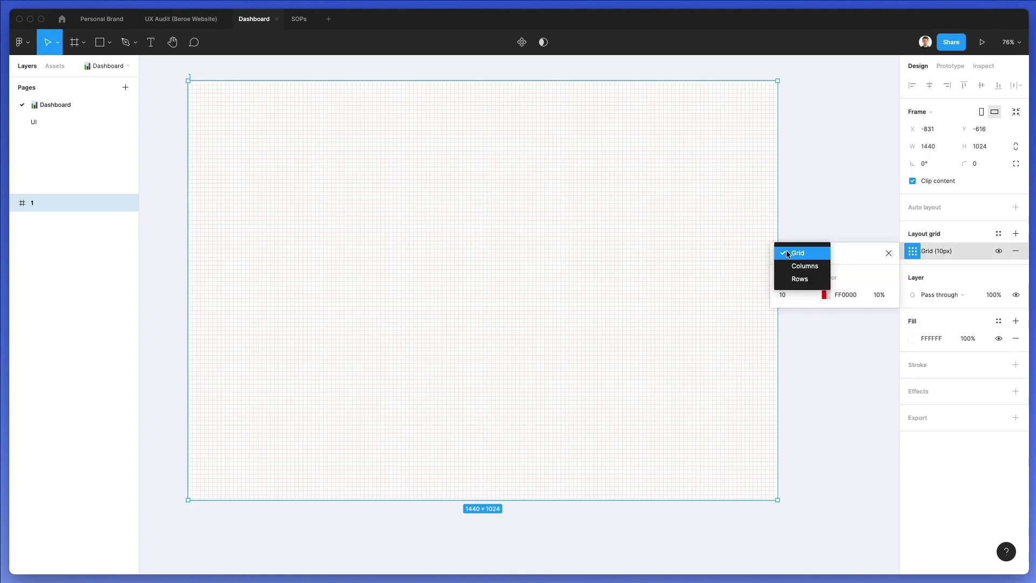
pyautogui.click(804, 265)
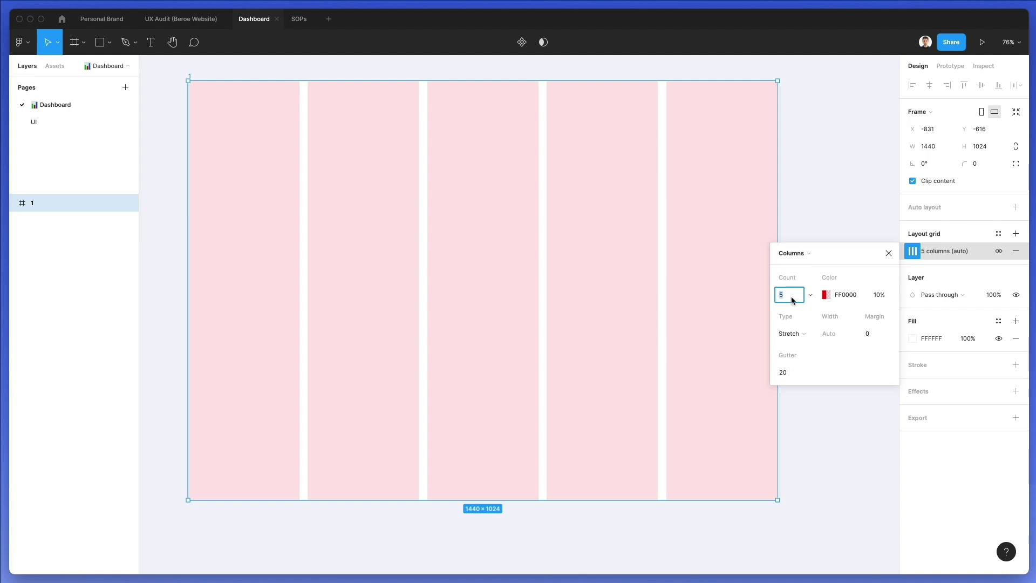
pyautogui.write('12')
pyautogui.press('Return')
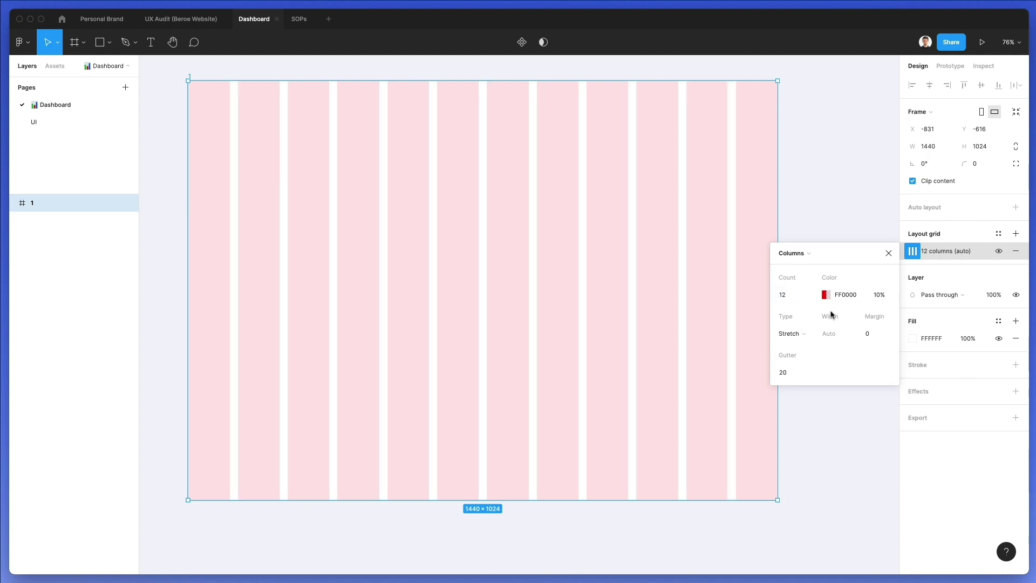
# Widen the grid margin to 30 and colour the columns light grey DFDFDF
pyautogui.hotkey('shift', 'Up')
pyautogui.hotkey('shift', 'Up')
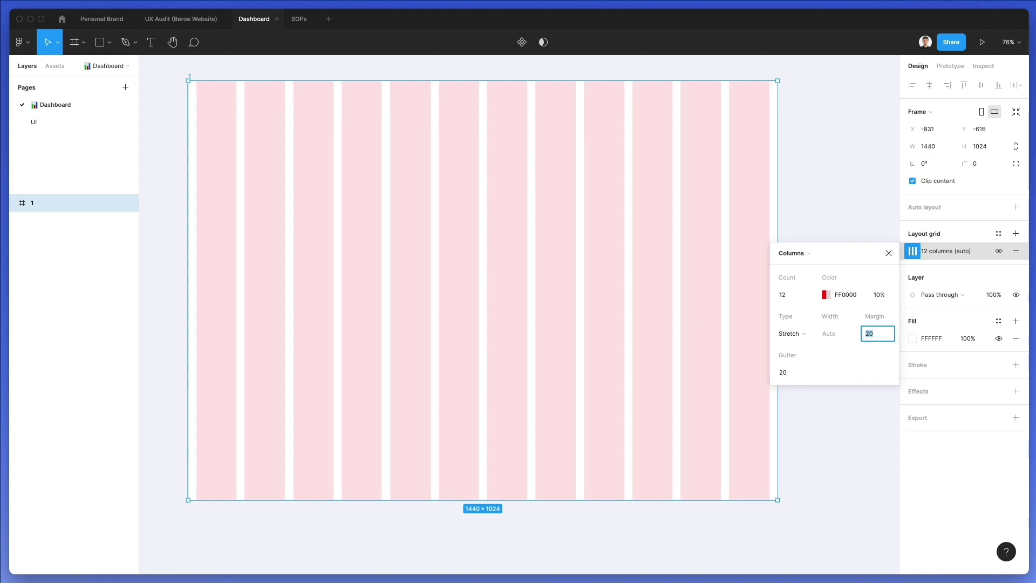
pyautogui.hotkey('shift', 'Up')
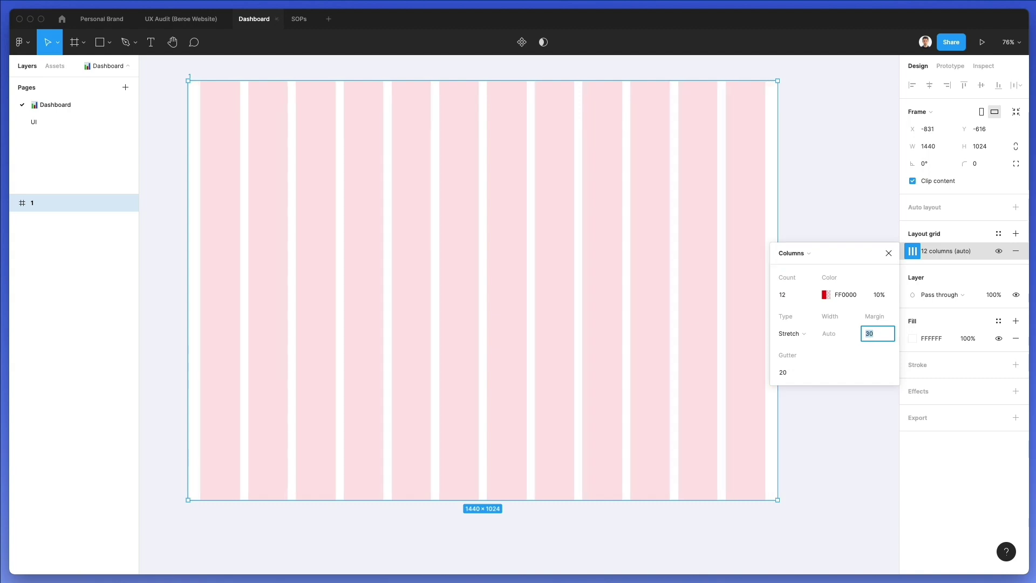
pyautogui.click(825, 295)
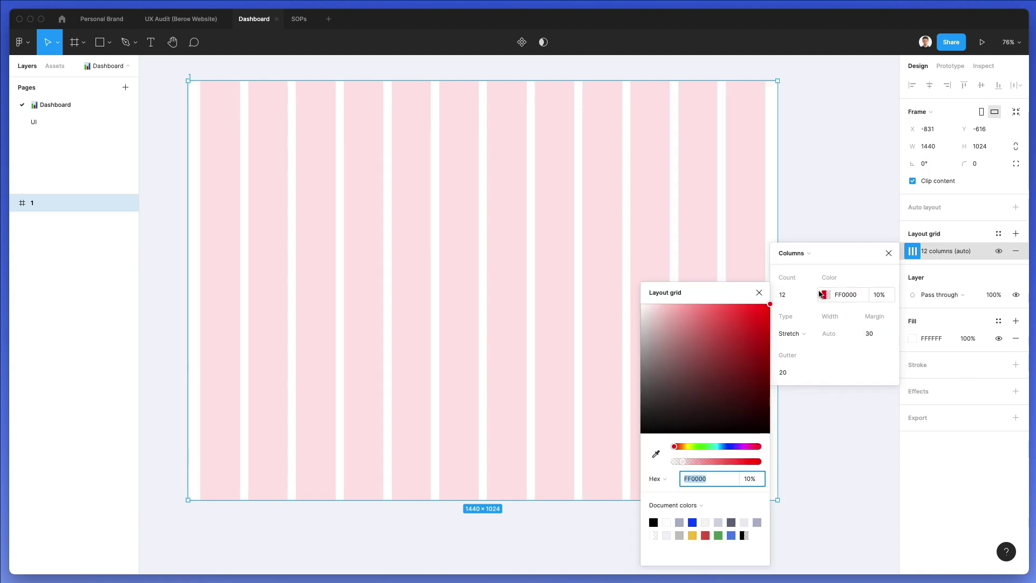
pyautogui.moveTo(650, 308); pyautogui.dragTo(636, 325)
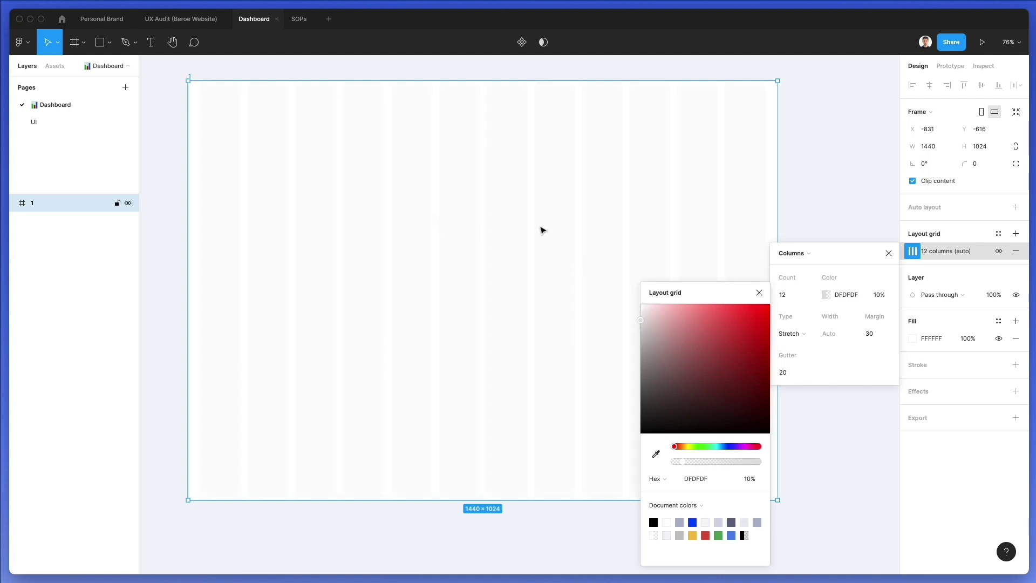
pyautogui.click(758, 294)
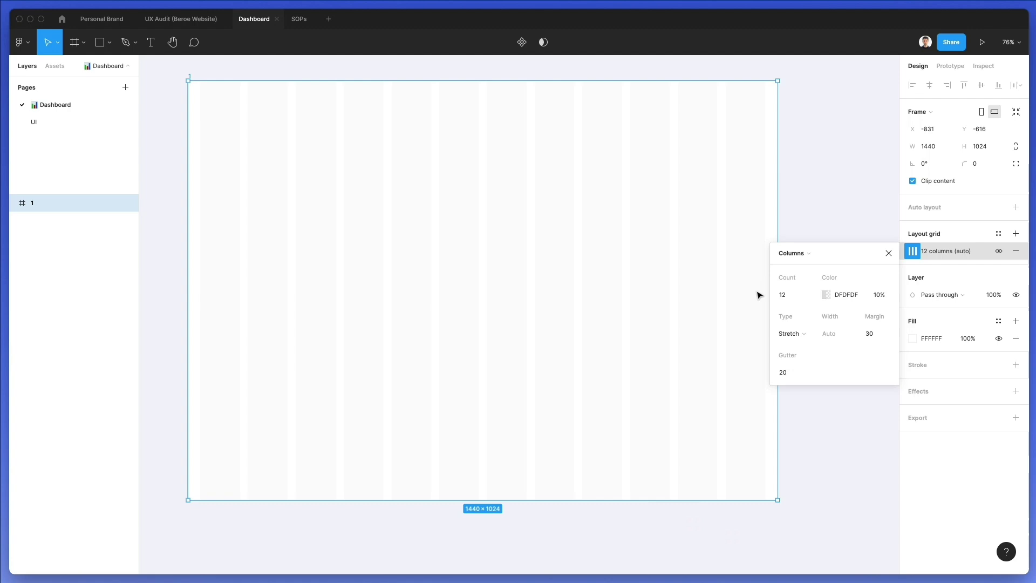
pyautogui.click(888, 252)
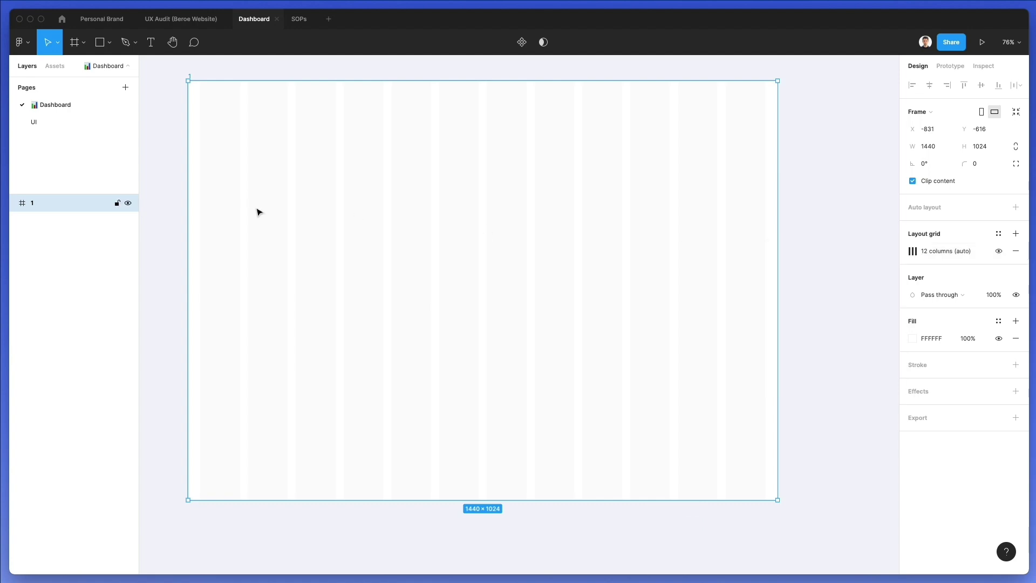
# Draw a white 1440×78.2 header bar across the top of frame 1
pyautogui.press('r')
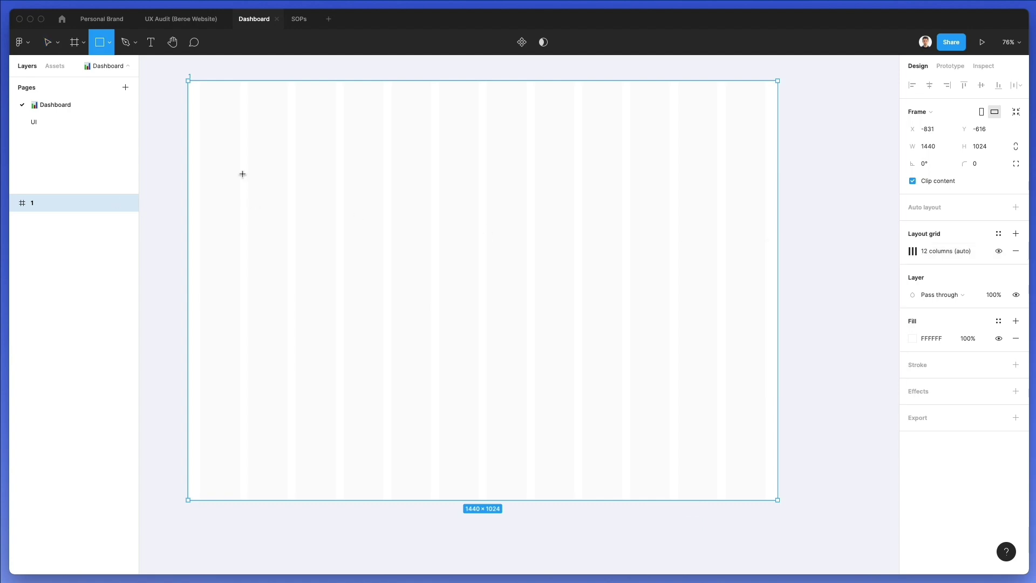
pyautogui.moveTo(190, 83)
pyautogui.mouseDown()
pyautogui.moveTo(763, 143)
pyautogui.moveTo(777, 117)
pyautogui.mouseUp()
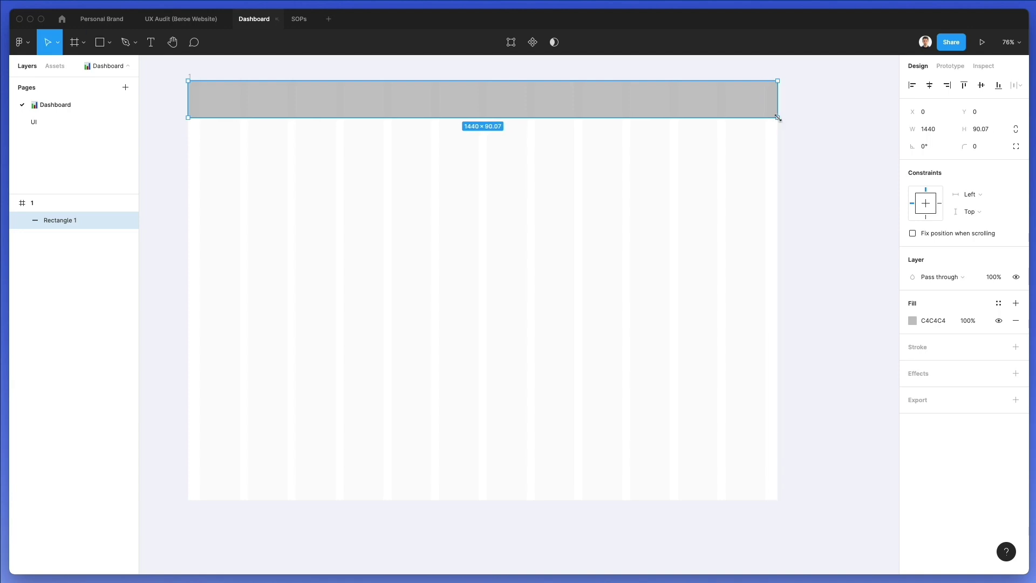
pyautogui.moveTo(705, 115); pyautogui.dragTo(707, 111)
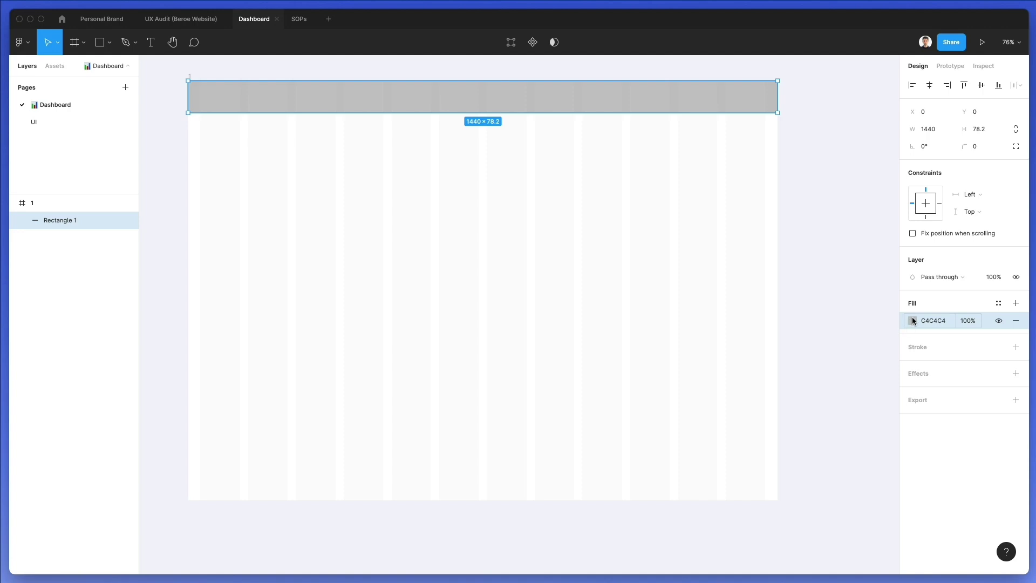
pyautogui.click(910, 316)
pyautogui.moveTo(863, 324); pyautogui.dragTo(748, 273)
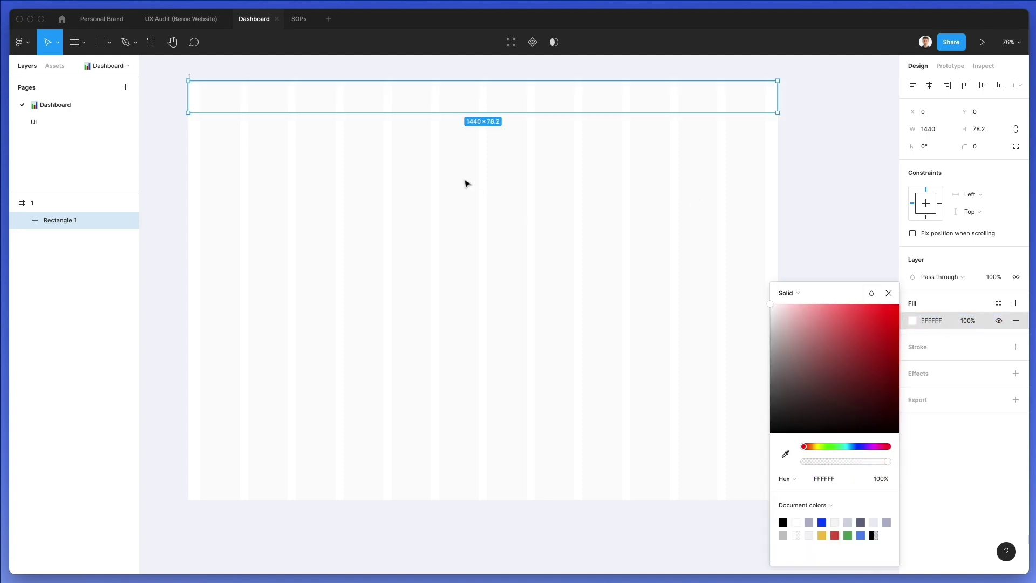
pyautogui.click(930, 349)
# Give the header bar a 1 px F1F1F1 border and paste a copy of it
pyautogui.click(926, 345)
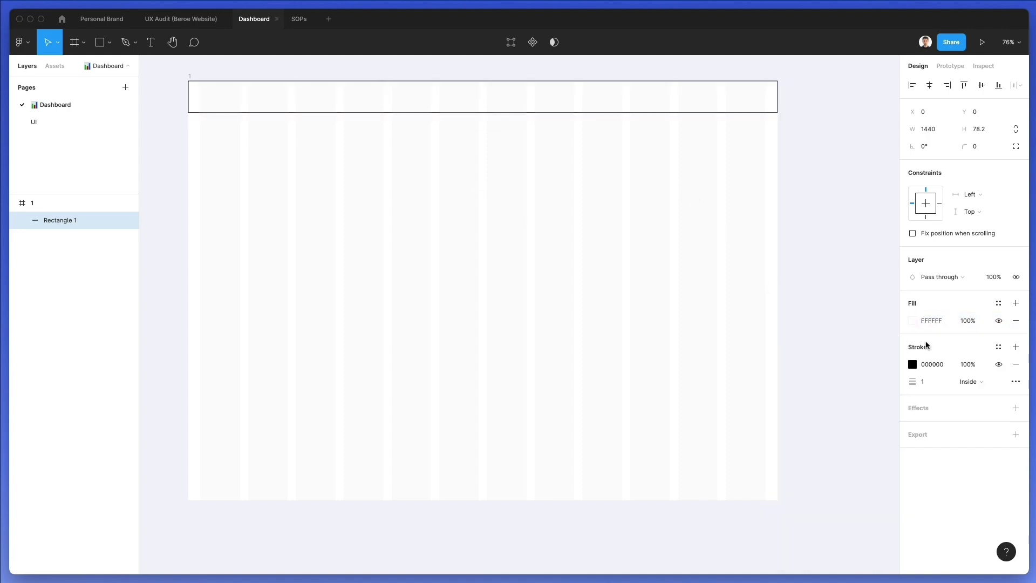
pyautogui.click(912, 364)
pyautogui.click(783, 317)
pyautogui.moveTo(775, 316); pyautogui.dragTo(762, 316)
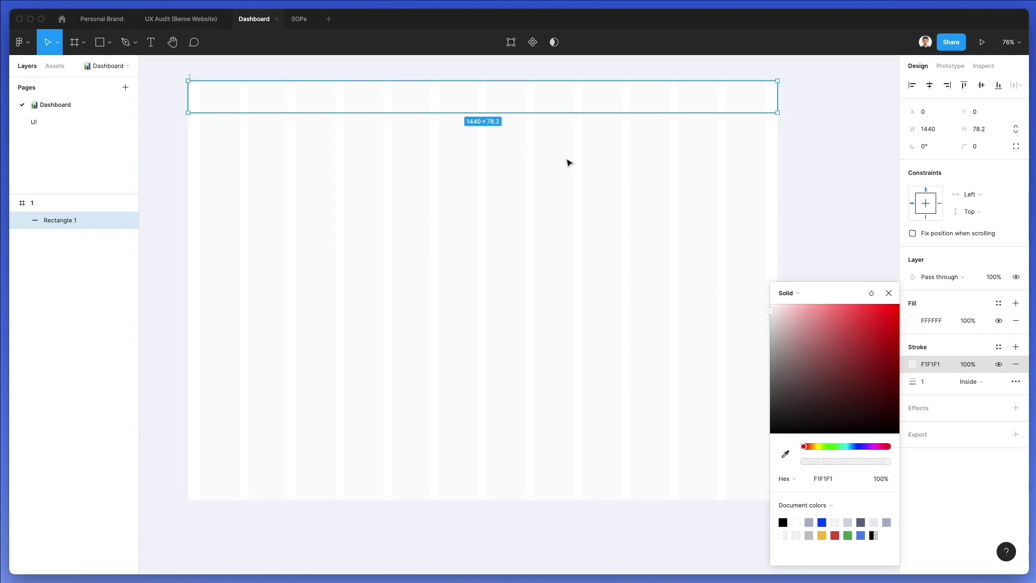
pyautogui.scroll(3, 329, 129)
pyautogui.click(381, 147)
pyautogui.click(398, 104)
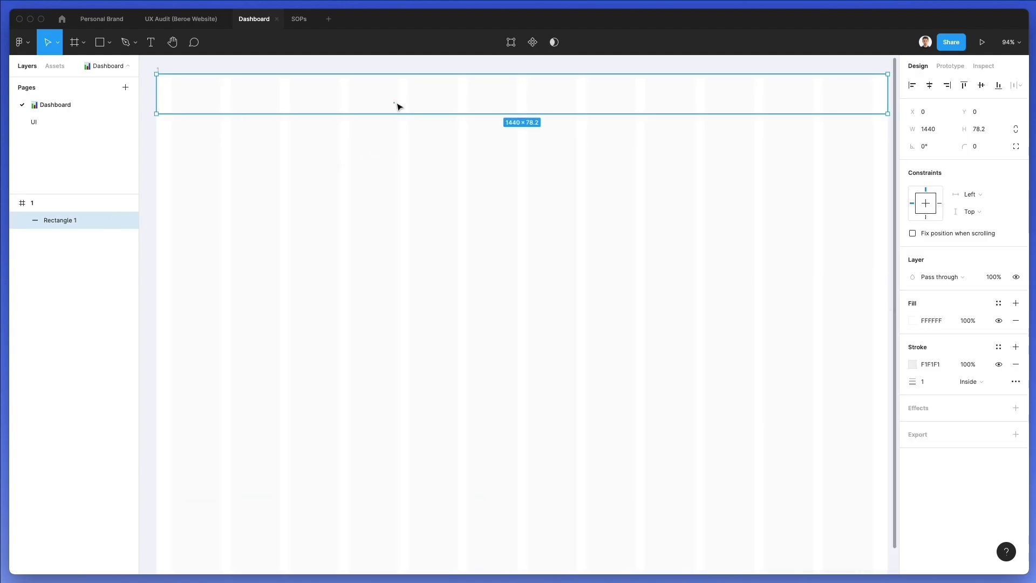
pyautogui.scroll(-2, 402, 112)
pyautogui.hotkey('ctrl', 'v')
# Resize the pasted copy into a 360×941.25 left sidebar and nudge it up 1 px to meet the header
pyautogui.moveTo(783, 82); pyautogui.dragTo(354, 488)
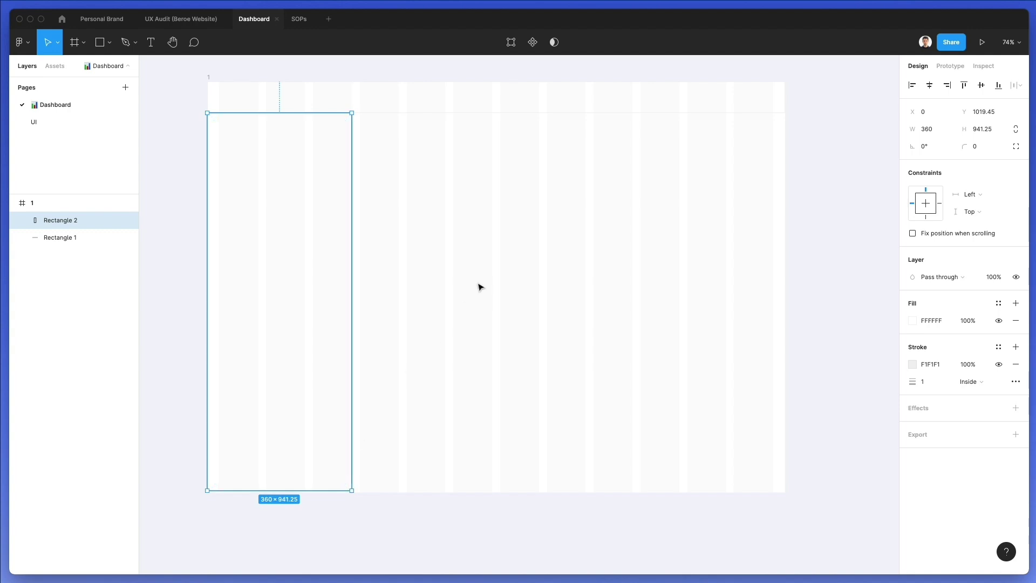
pyautogui.click(469, 265)
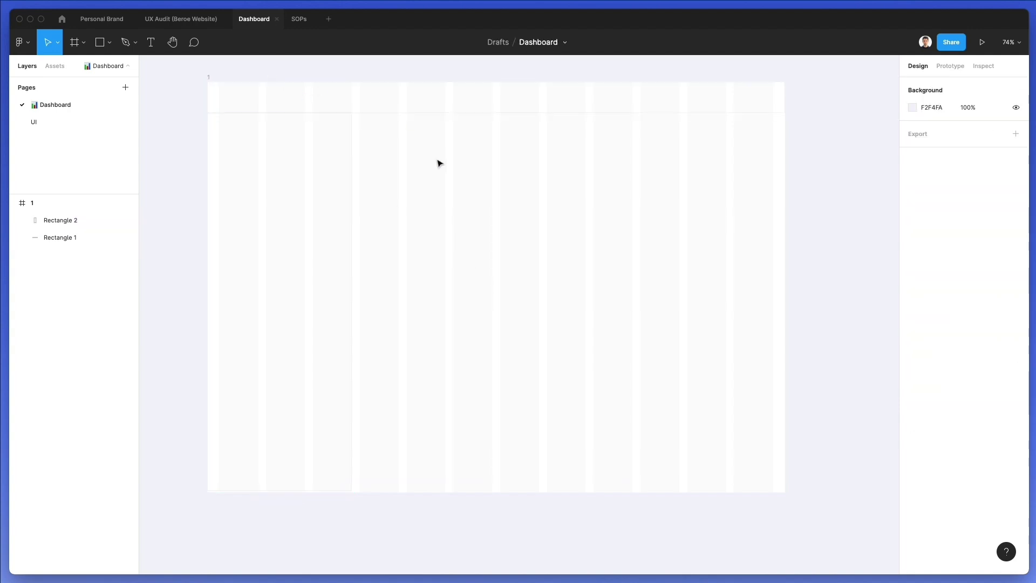
pyautogui.scroll(5, 257, 97)
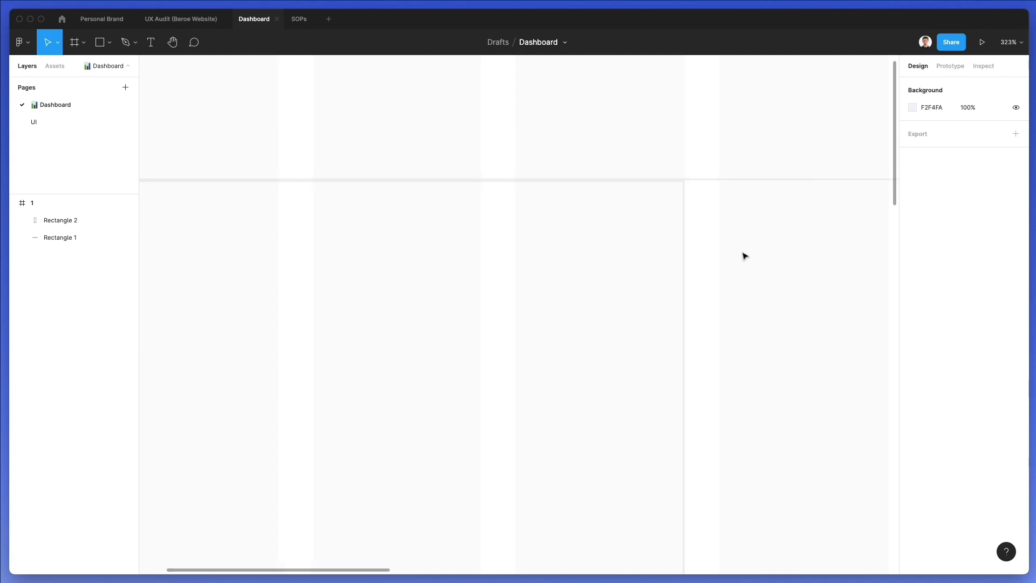
pyautogui.click(629, 261)
pyautogui.press('Up')
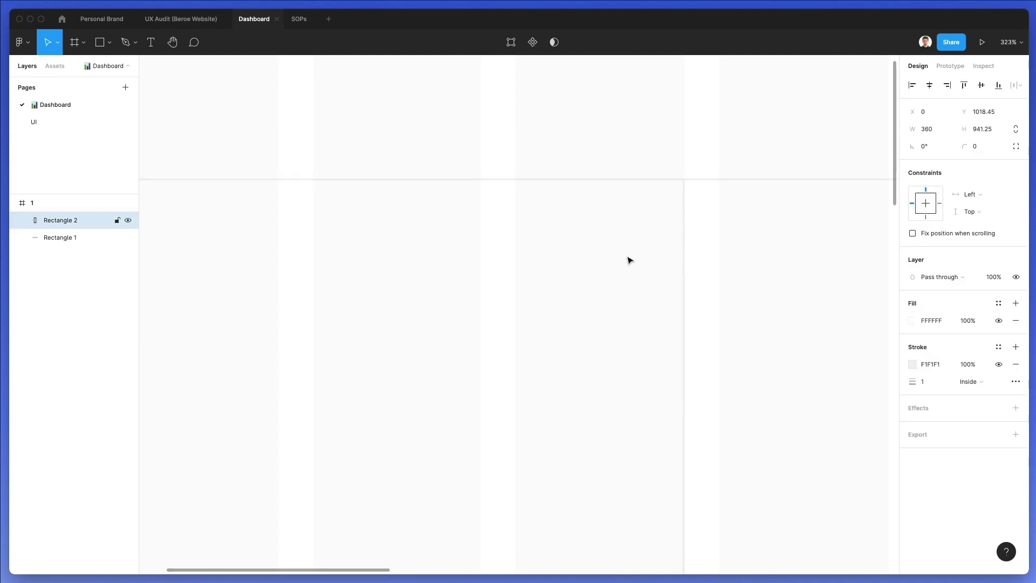
pyautogui.scroll(-3, 573, 153)
pyautogui.click(728, 209)
pyautogui.scroll(-5, 544, 203)
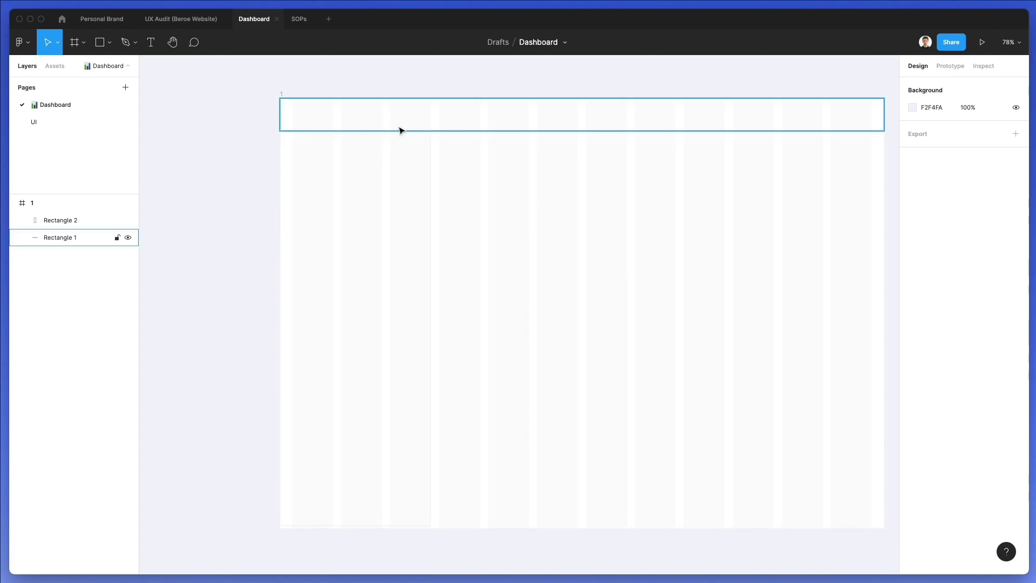
pyautogui.click(426, 165)
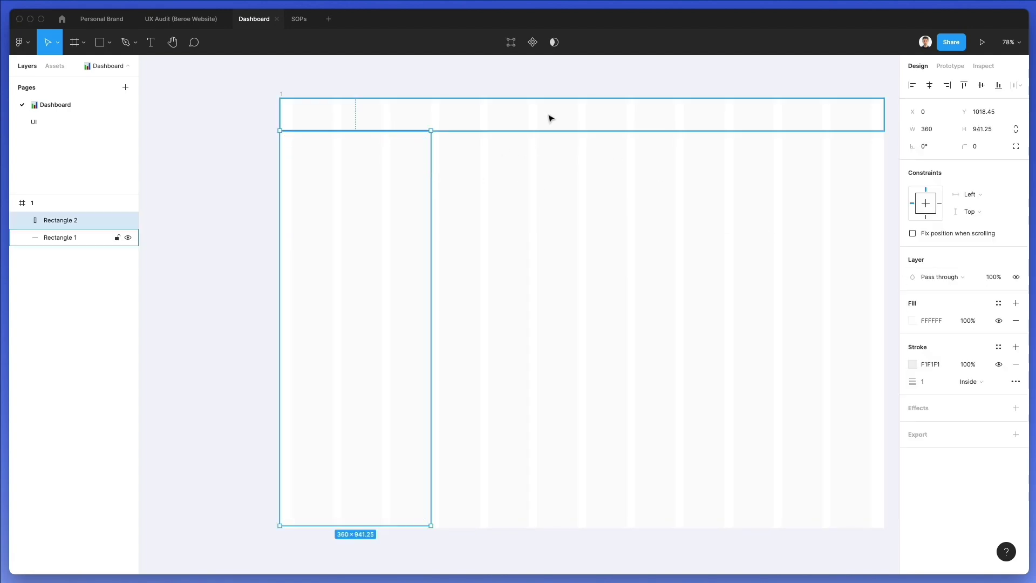
# Fill frame 1 with light grey F4F5F6 and reselect it with the whole frame in view
pyautogui.click(282, 95)
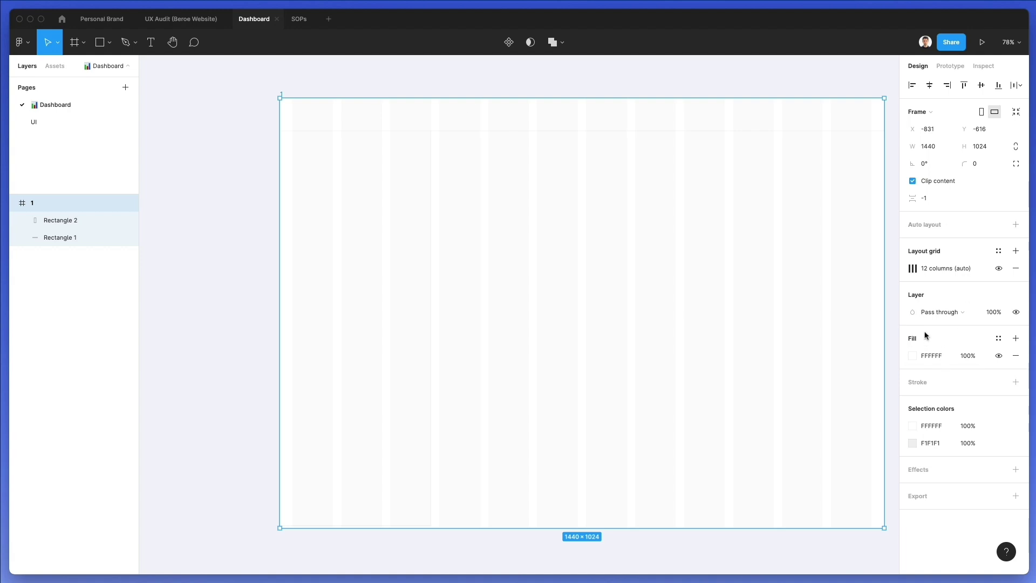
pyautogui.click(912, 355)
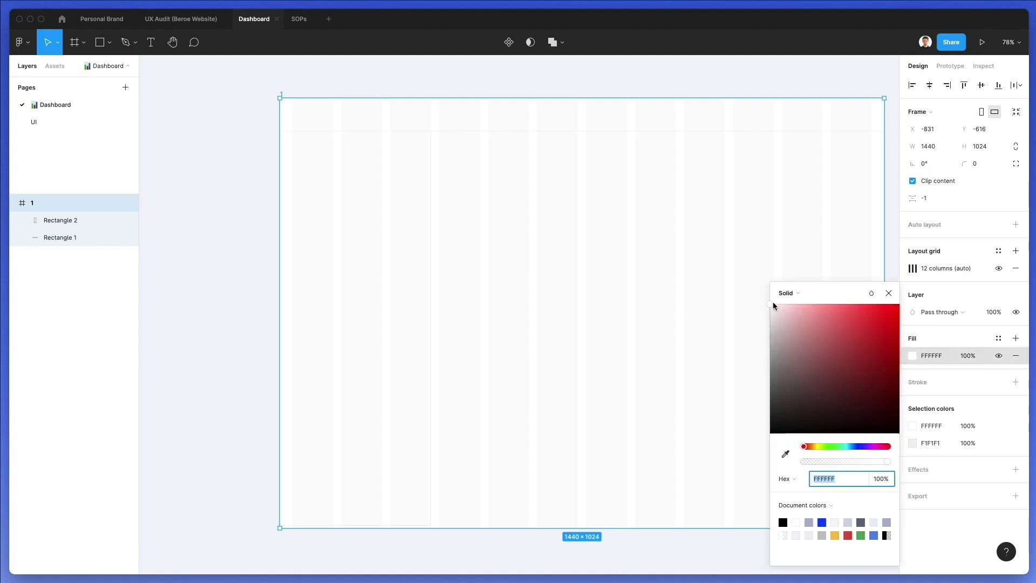
pyautogui.click(858, 446)
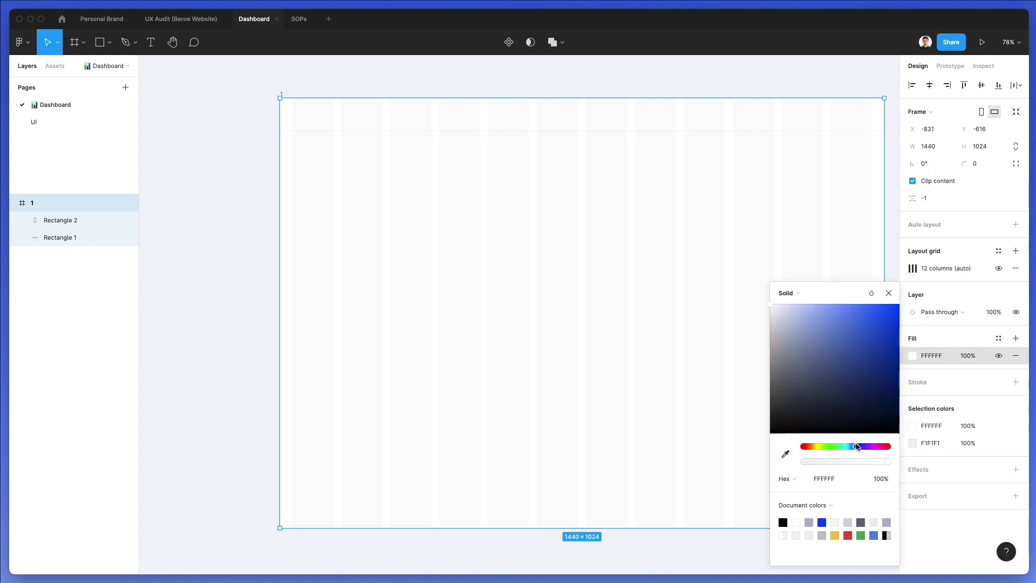
pyautogui.moveTo(773, 304); pyautogui.dragTo(772, 310)
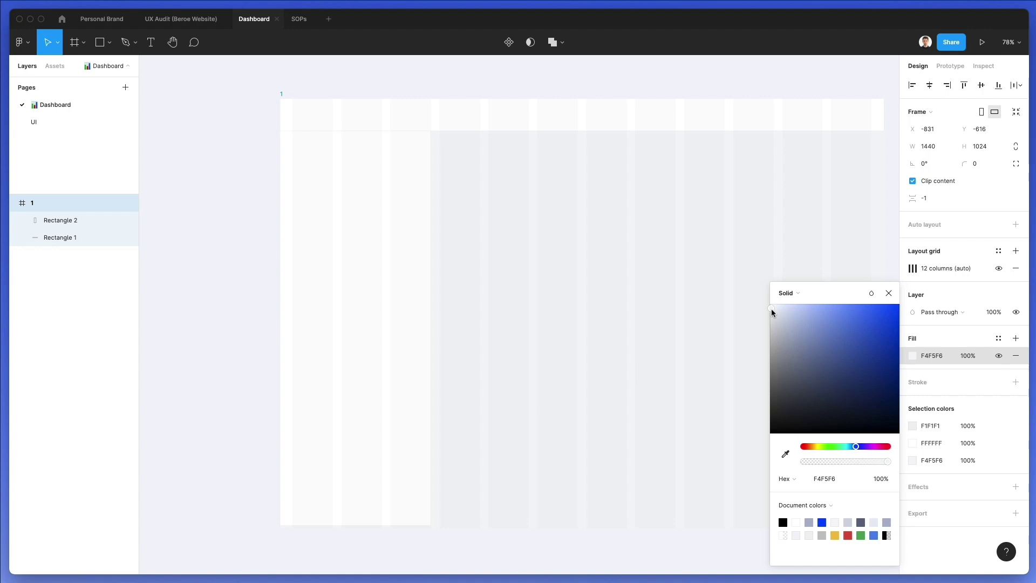
pyautogui.click(567, 259)
pyautogui.scroll(-2, 566, 259)
pyautogui.scroll(-2, 506, 173)
pyautogui.click(289, 90)
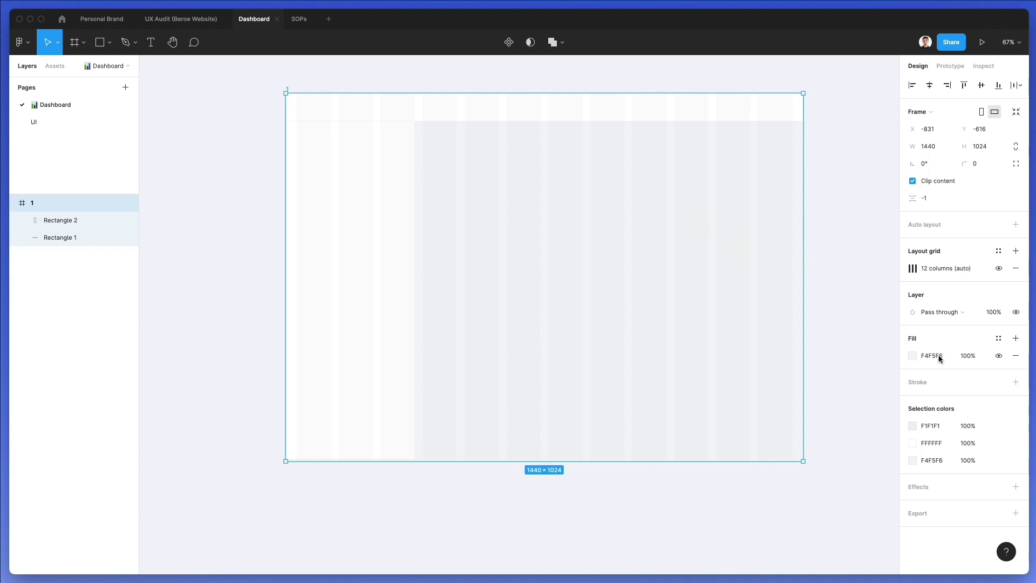
# Add a drop shadow to the dashboard frame with blur 24 and opacity 5
pyautogui.click(922, 489)
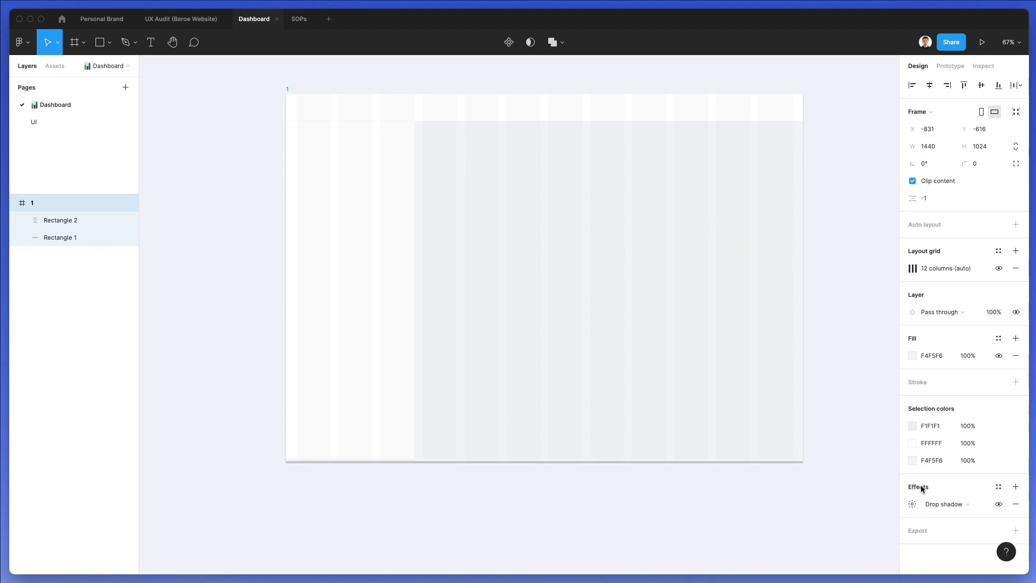
pyautogui.click(916, 503)
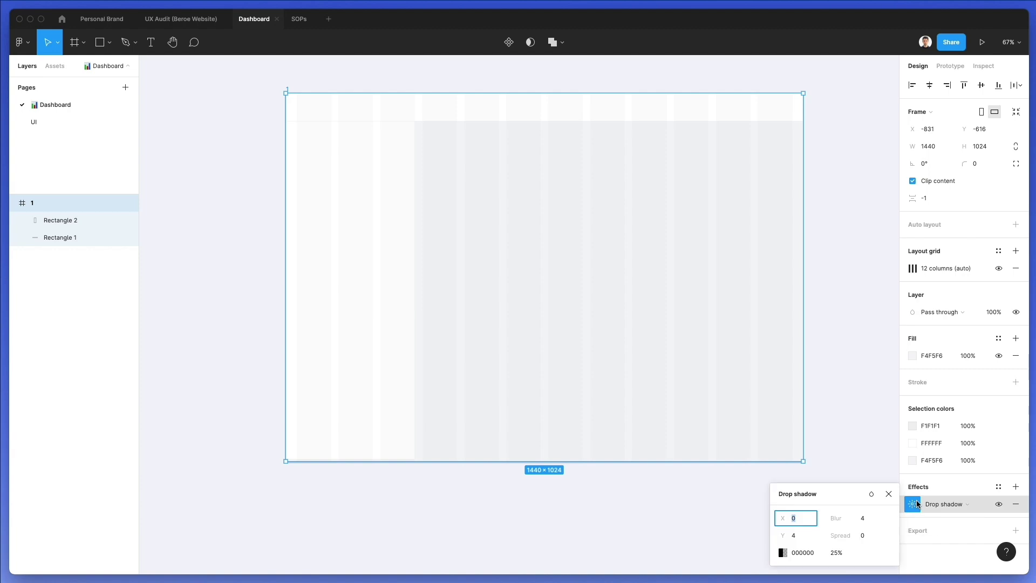
pyautogui.click(864, 517)
pyautogui.write('24')
pyautogui.press('Return')
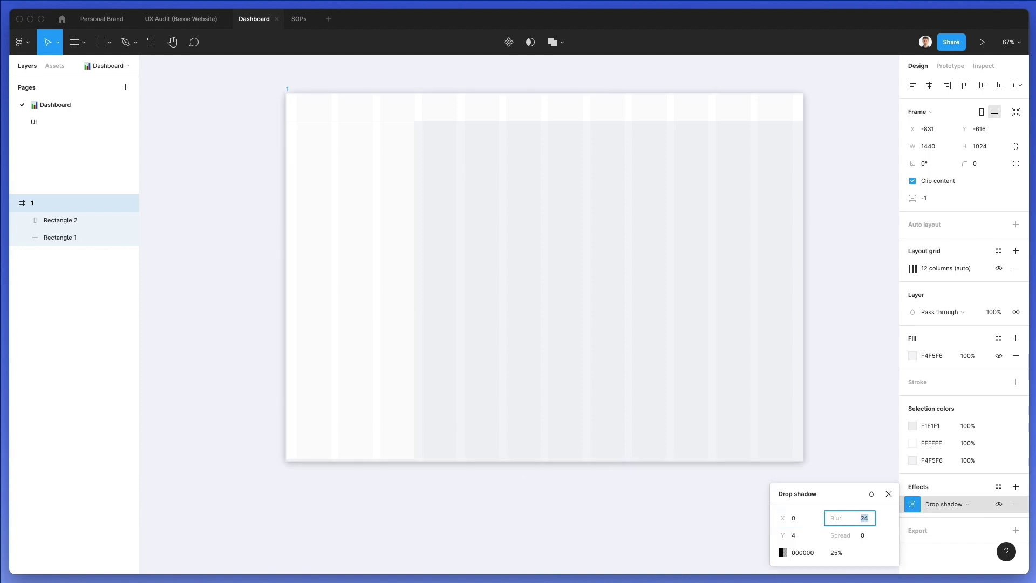
pyautogui.click(836, 553)
pyautogui.write('5')
pyautogui.press('Return')
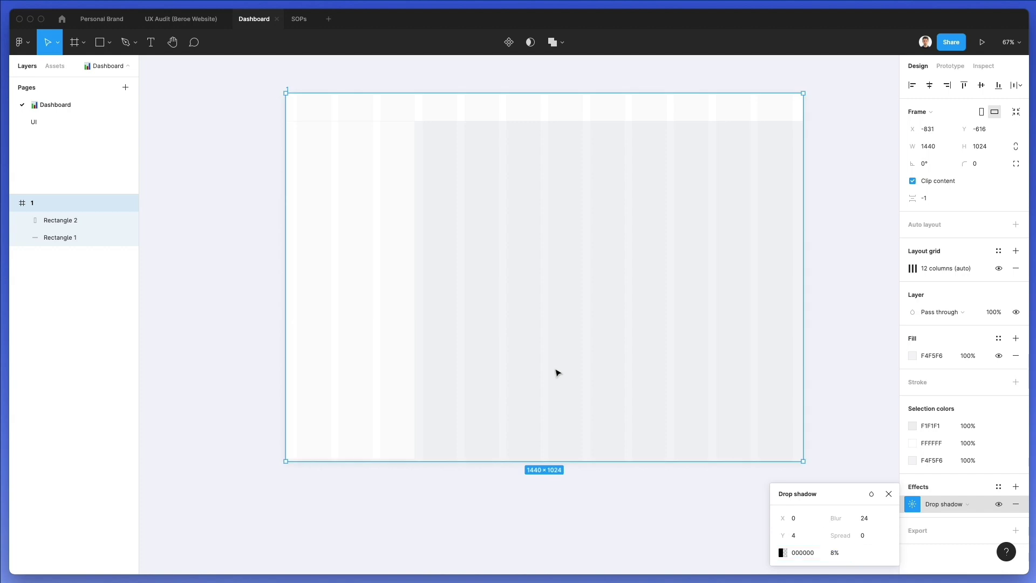
# Stretch the left sidebar rectangle down to the frame's bottom edge
pyautogui.click(342, 435)
pyautogui.moveTo(351, 455); pyautogui.dragTo(353, 459)
pyautogui.click(462, 426)
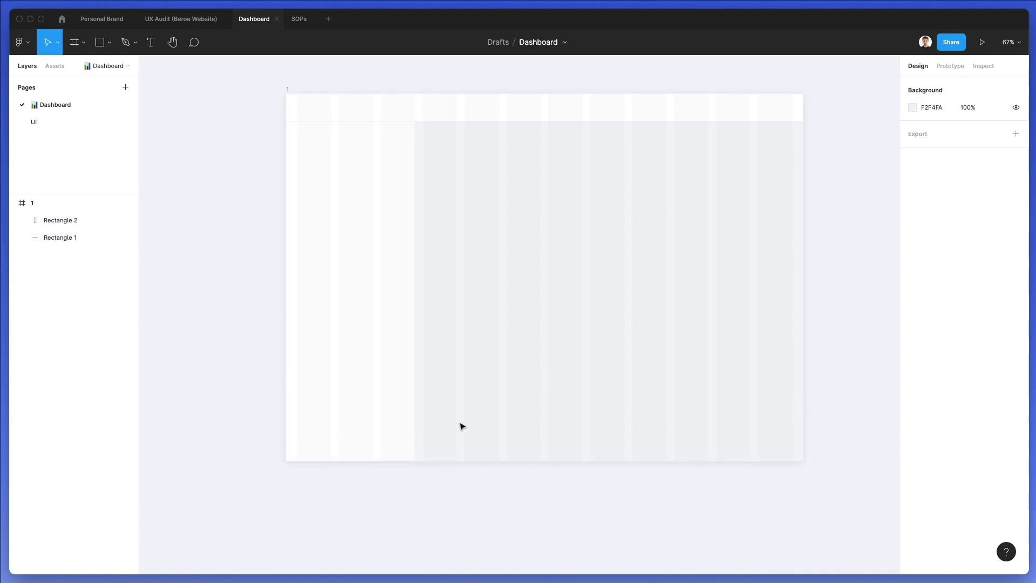
pyautogui.hscroll(2, 440, 392)
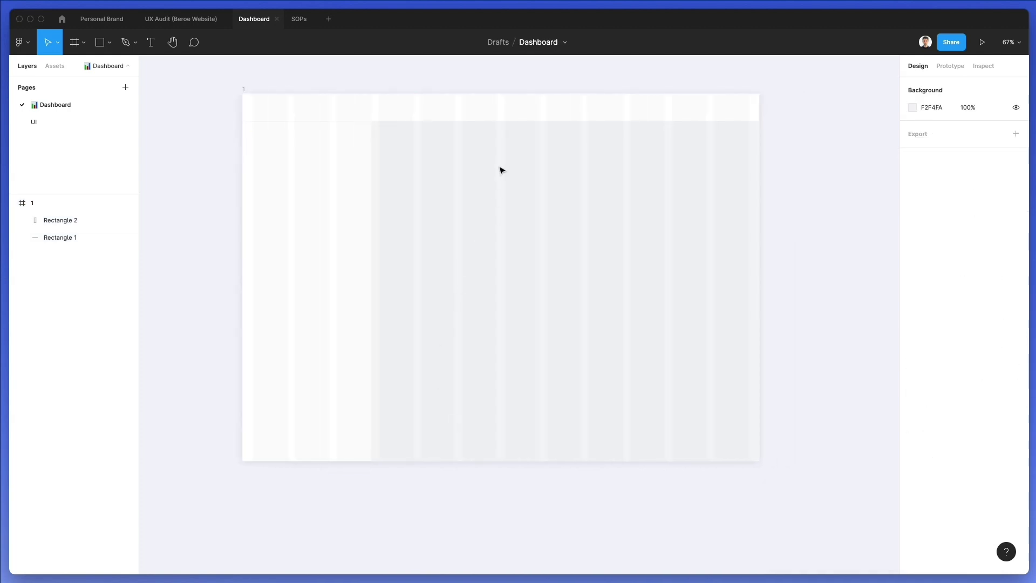
# Round the dashboard frame's corners to an 18 px radius
pyautogui.click(251, 88)
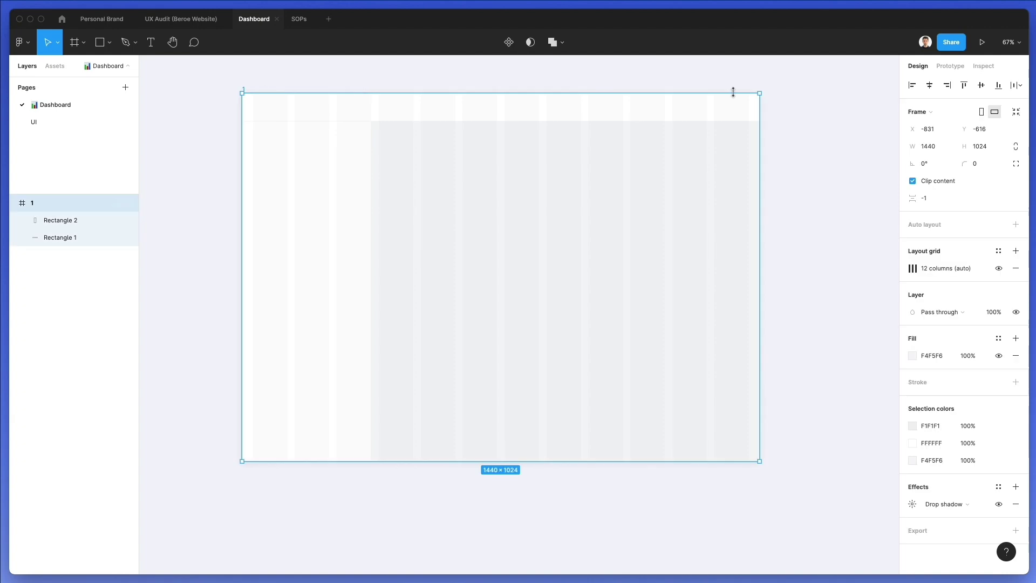
pyautogui.moveTo(968, 163); pyautogui.dragTo(130, 158)
pyautogui.click(536, 211)
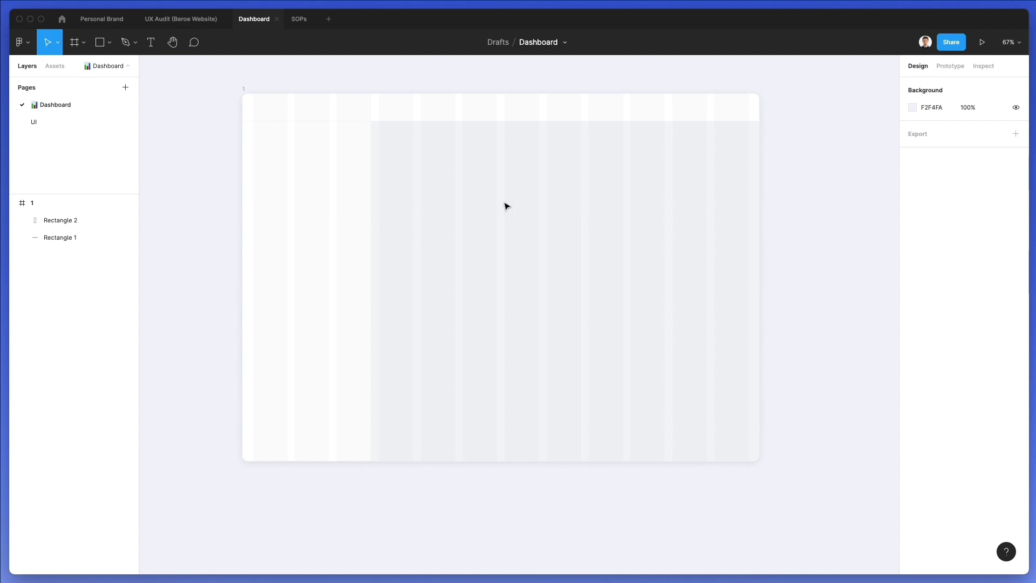
pyautogui.scroll(1, 506, 206)
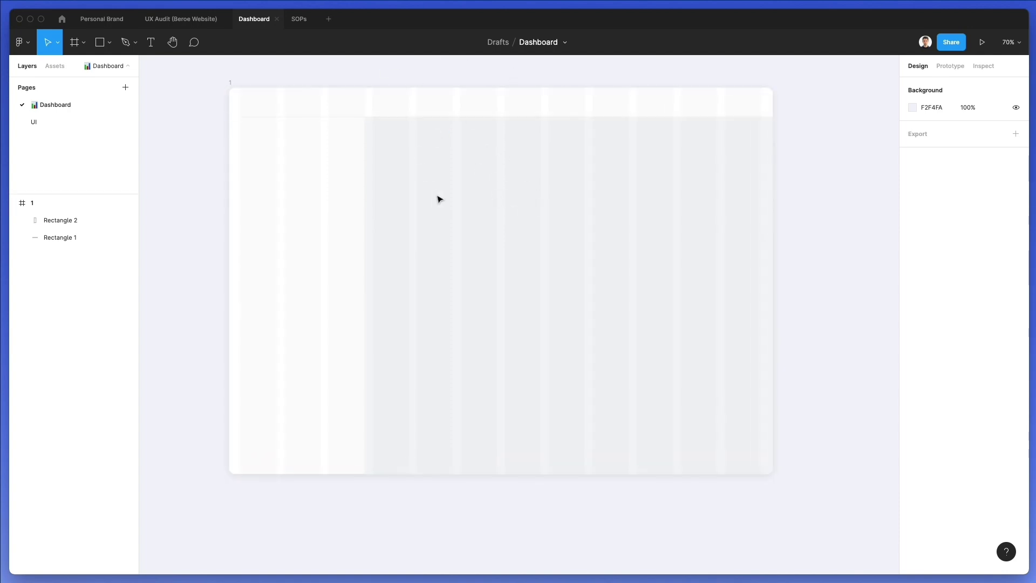
# Draw a 40.76×40.76 square at the frame's top-left with corner radius 13
pyautogui.scroll(2, 415, 173)
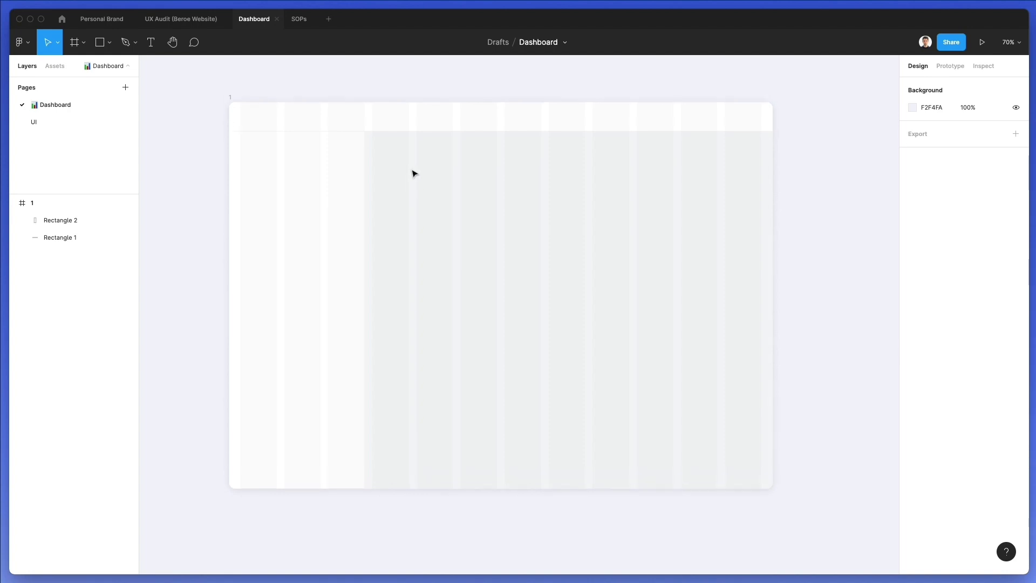
pyautogui.press('r')
pyautogui.scroll(5, 247, 95)
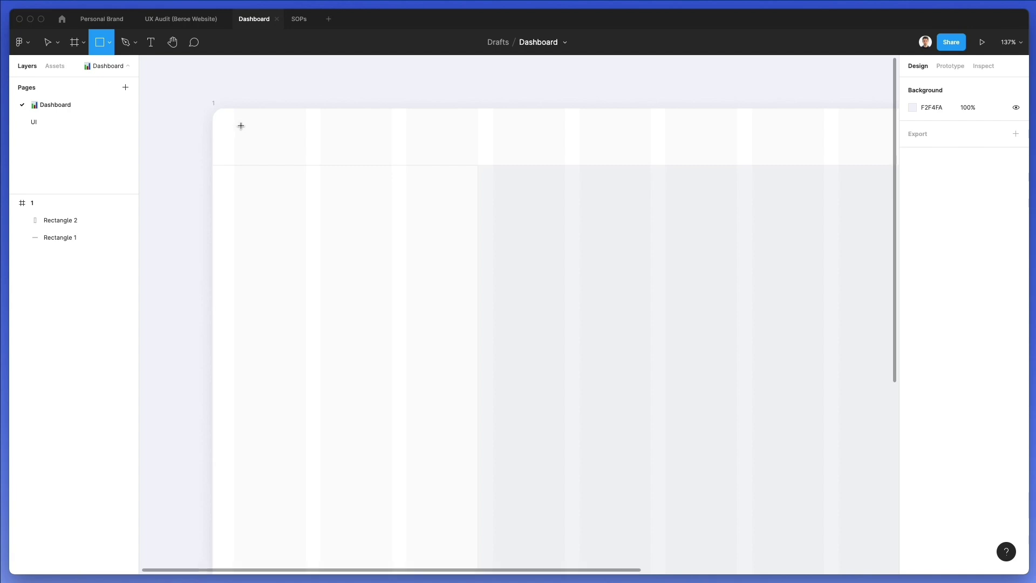
pyautogui.moveTo(233, 121); pyautogui.dragTo(265, 151)
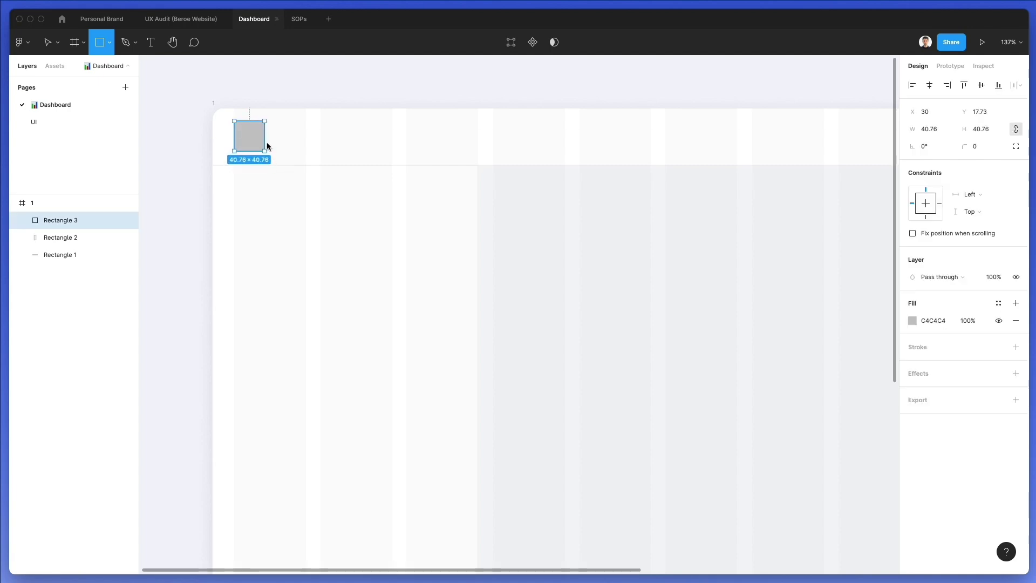
pyautogui.moveTo(964, 144); pyautogui.dragTo(85, 144)
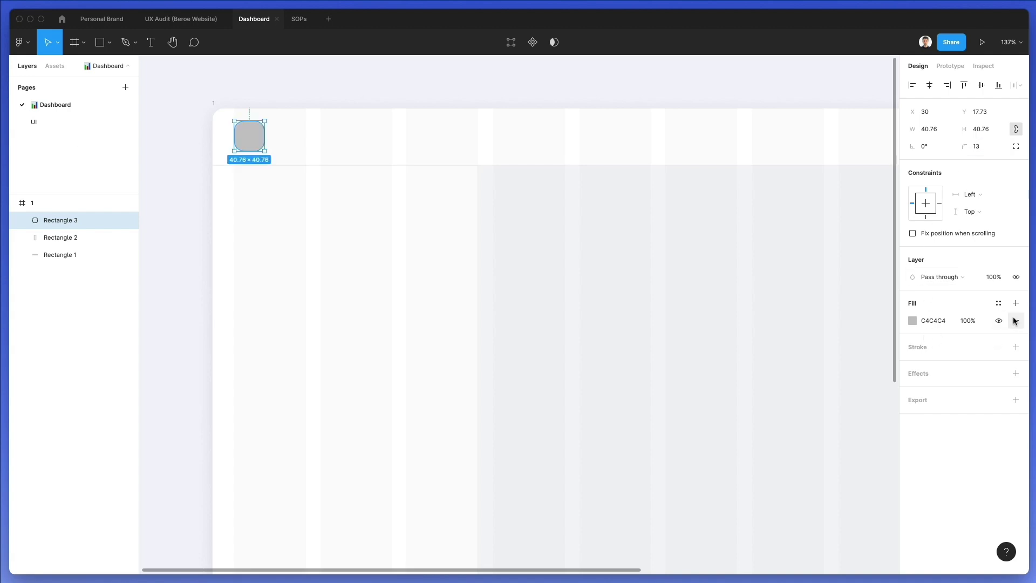
# Remove the square's fill and give it a 10 px 0094FF blue stroke
pyautogui.click(1013, 320)
pyautogui.click(911, 330)
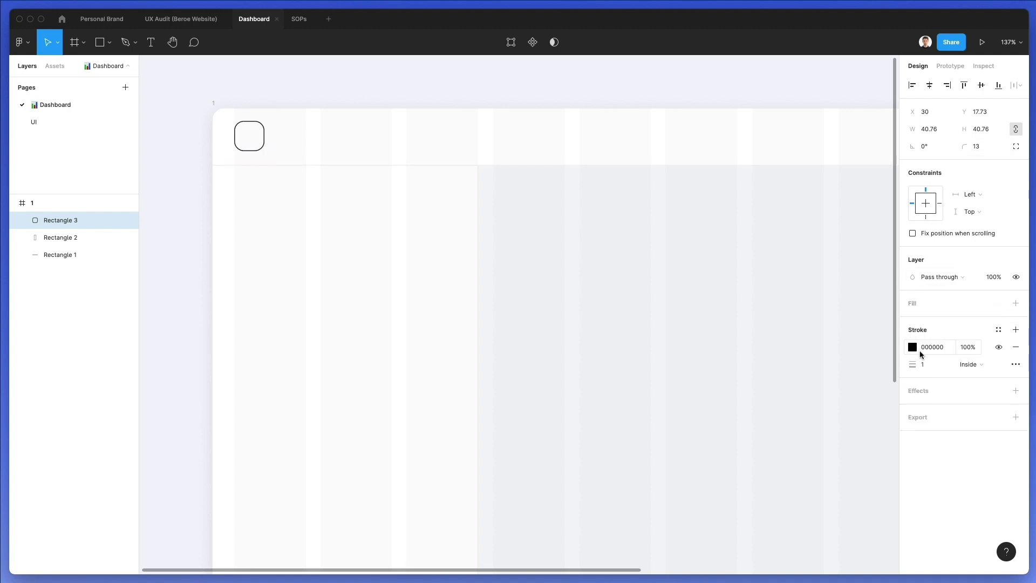
pyautogui.click(927, 366)
pyautogui.press('Up')
pyautogui.press('Up')
pyautogui.press('Up')
pyautogui.press('Up')
pyautogui.press('Up')
pyautogui.press('Up')
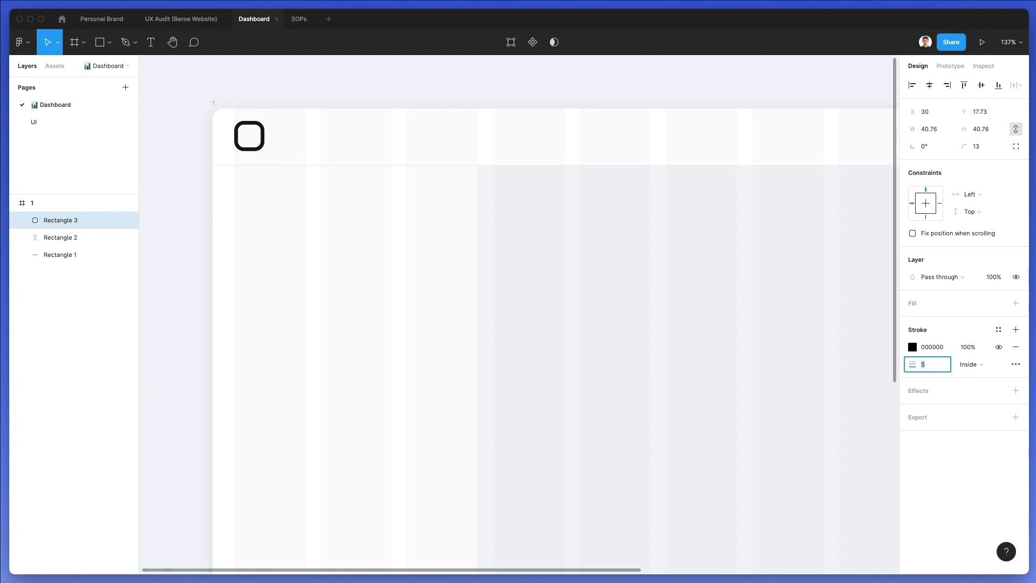
pyautogui.press('Up')
pyautogui.press('Up')
pyautogui.press('Up')
pyautogui.click(912, 347)
pyautogui.click(851, 446)
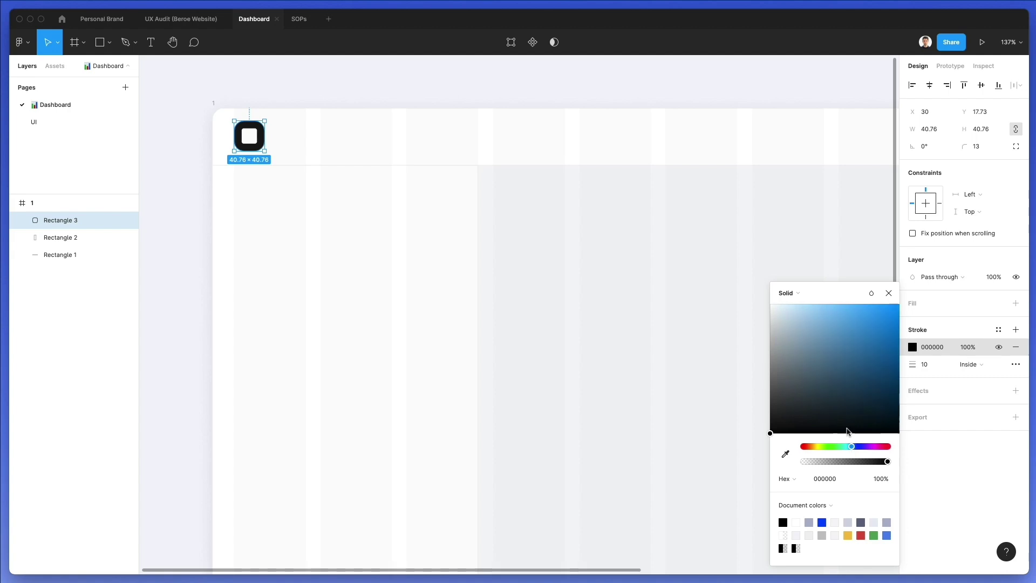
pyautogui.moveTo(893, 310); pyautogui.dragTo(904, 285)
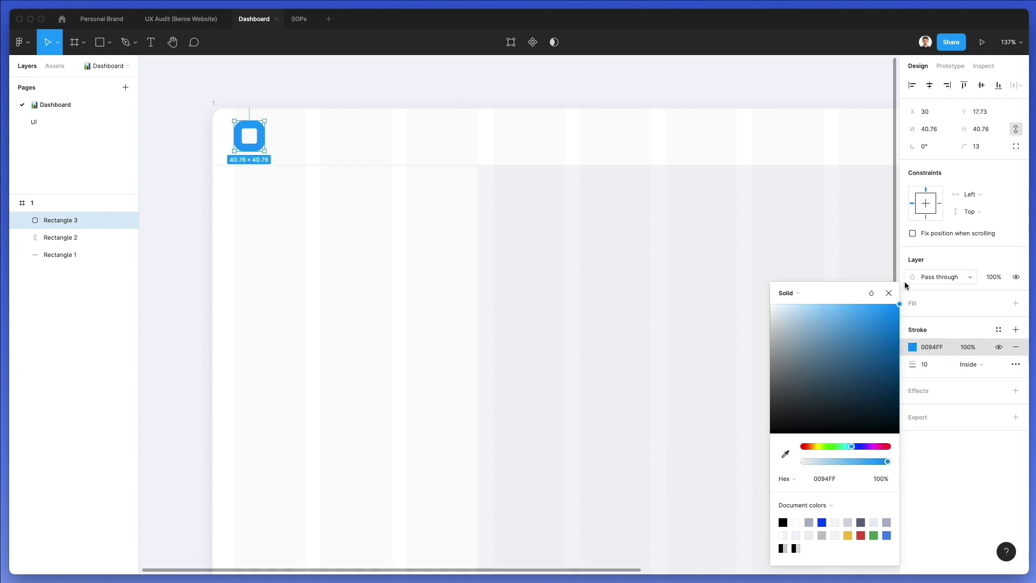
pyautogui.click(559, 254)
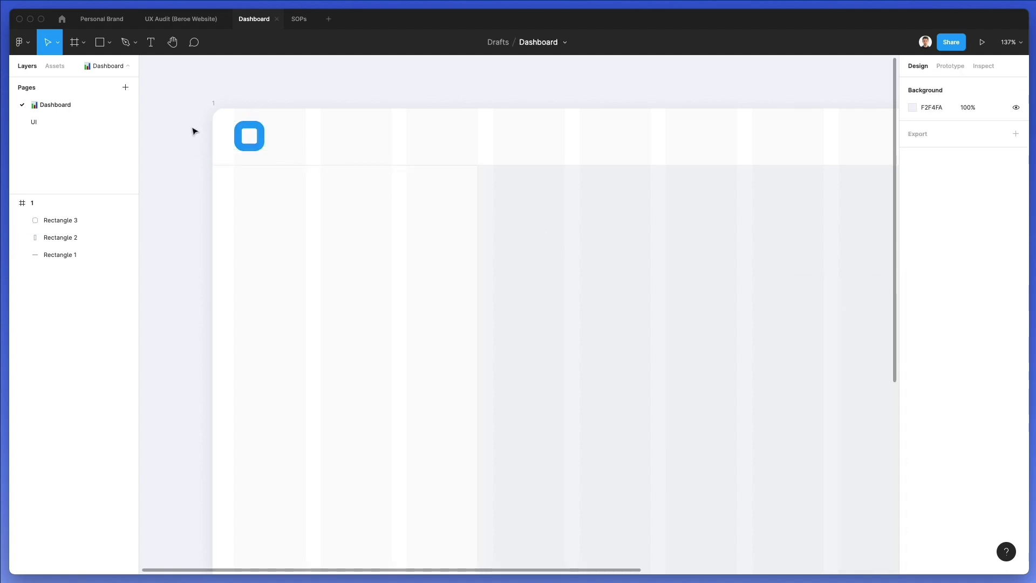
pyautogui.click(235, 124)
# Nudge the logo square down 1 px and try a first header text box at size 18
pyautogui.press('Down')
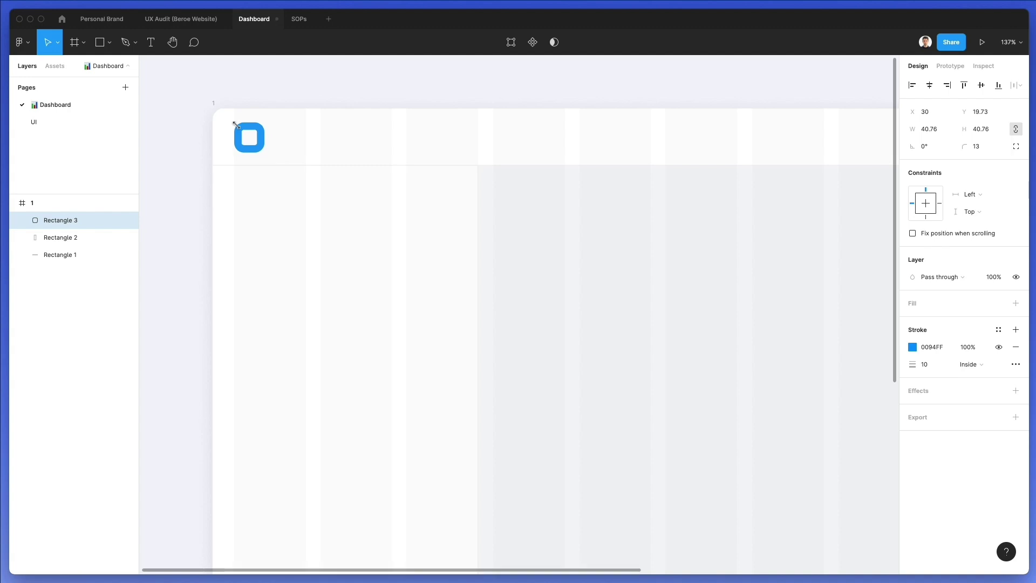
pyautogui.click(527, 236)
pyautogui.hscroll(8, 527, 238)
pyautogui.hscroll(5, 527, 235)
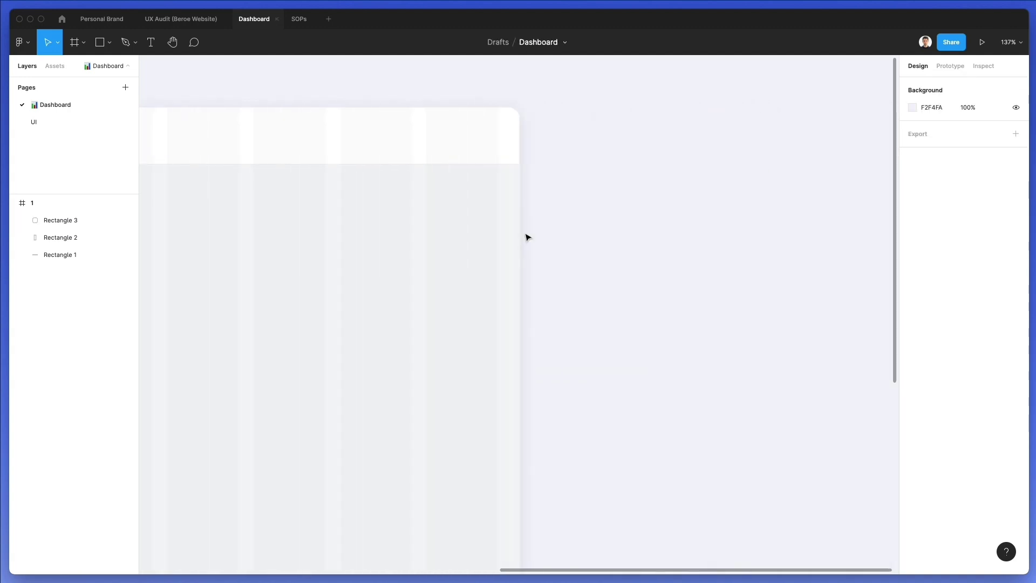
pyautogui.hscroll(-5, 527, 235)
pyautogui.press('t')
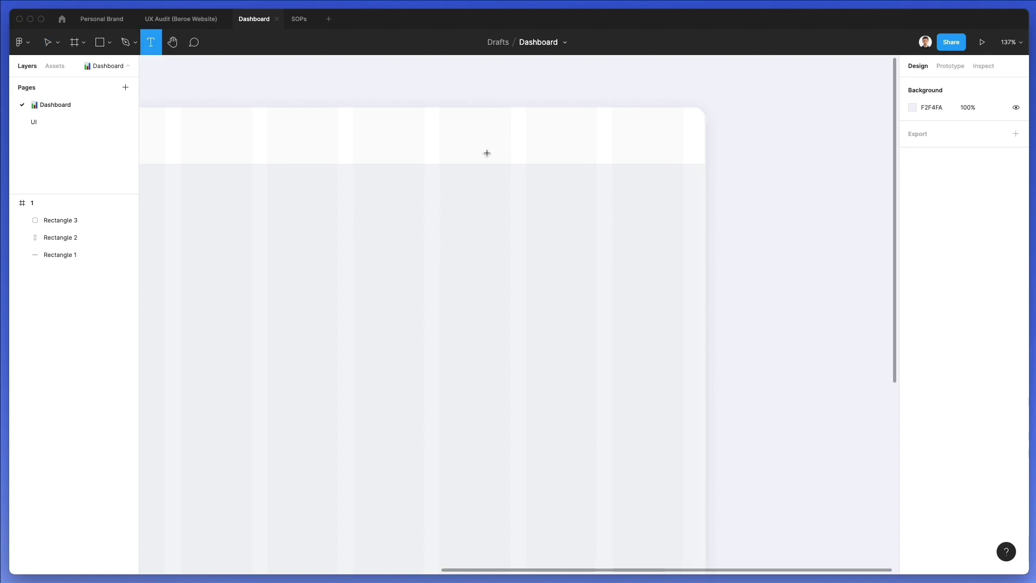
pyautogui.click(546, 133)
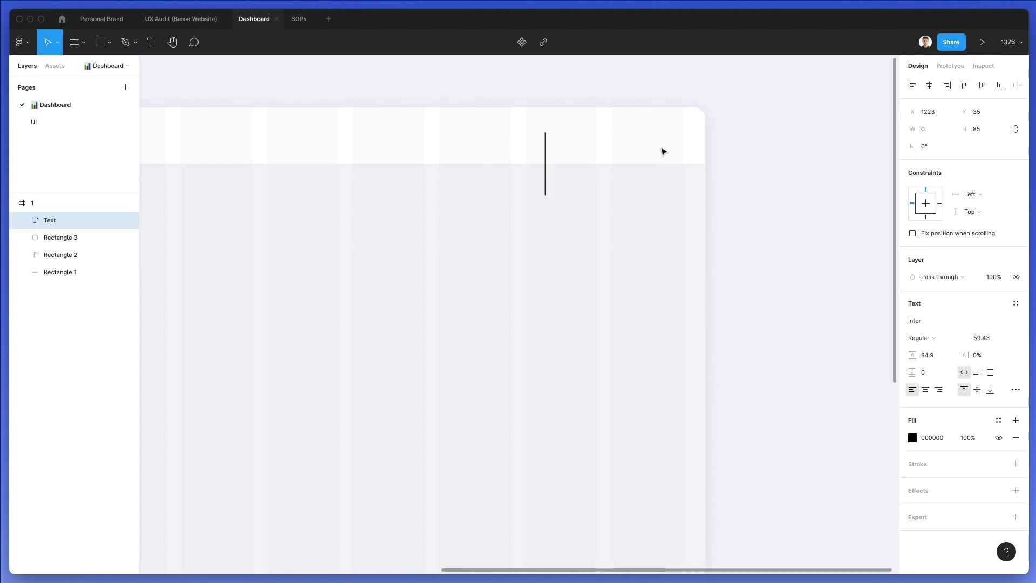
pyautogui.click(982, 338)
pyautogui.write('18')
pyautogui.press('Return')
pyautogui.press('Escape')
# Type the user's first name in the header's right area with Auto line height
pyautogui.press('t')
pyautogui.click(521, 128)
pyautogui.write('F')
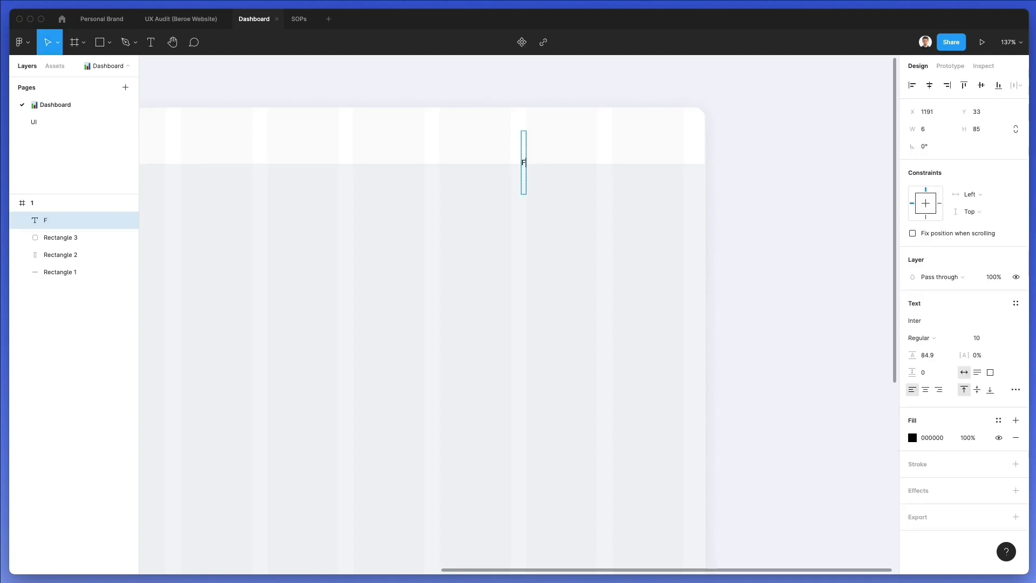
pyautogui.write('rancesca')
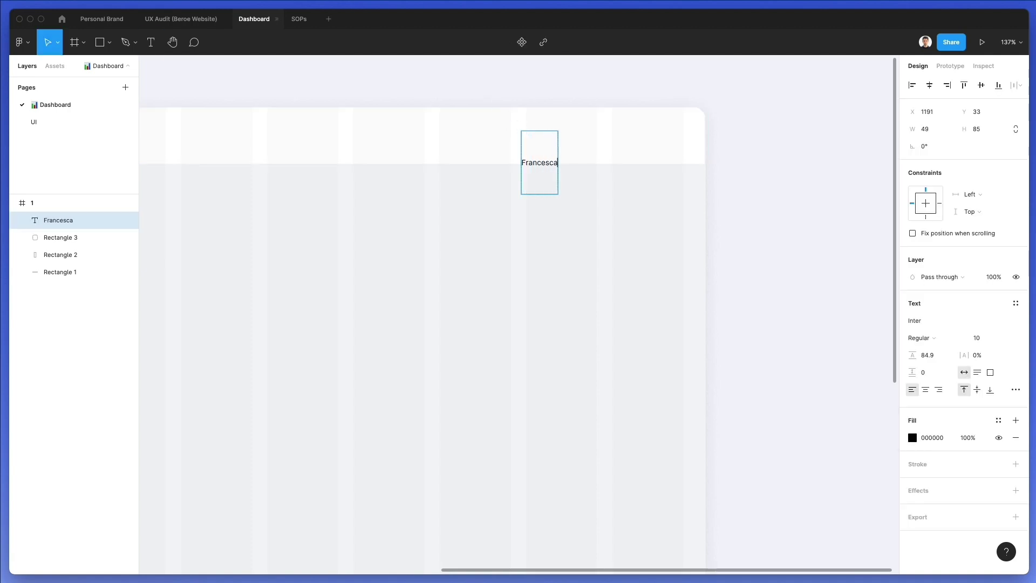
pyautogui.press('super+a')
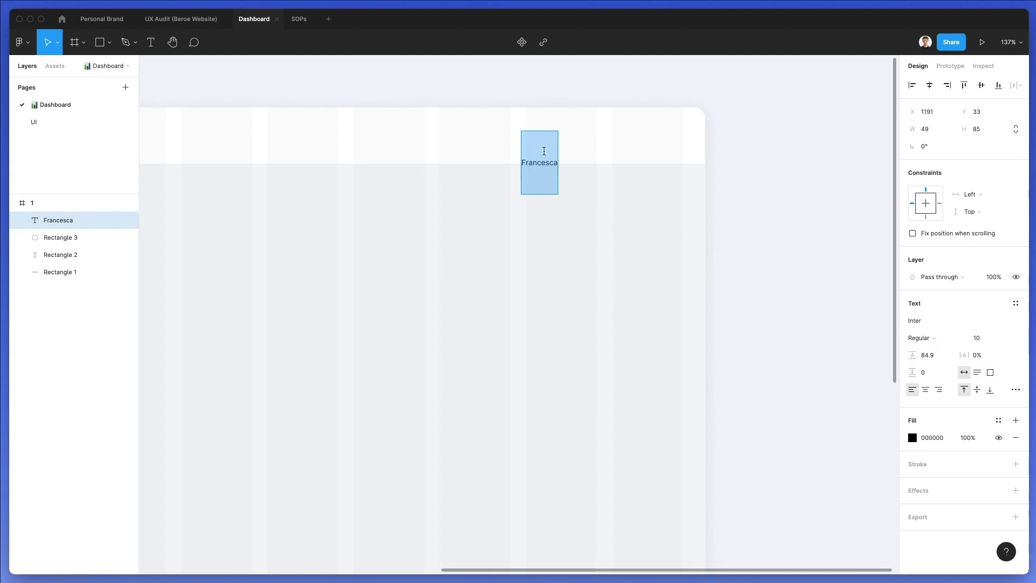
pyautogui.click(928, 356)
pyautogui.write('a')
pyautogui.press('Return')
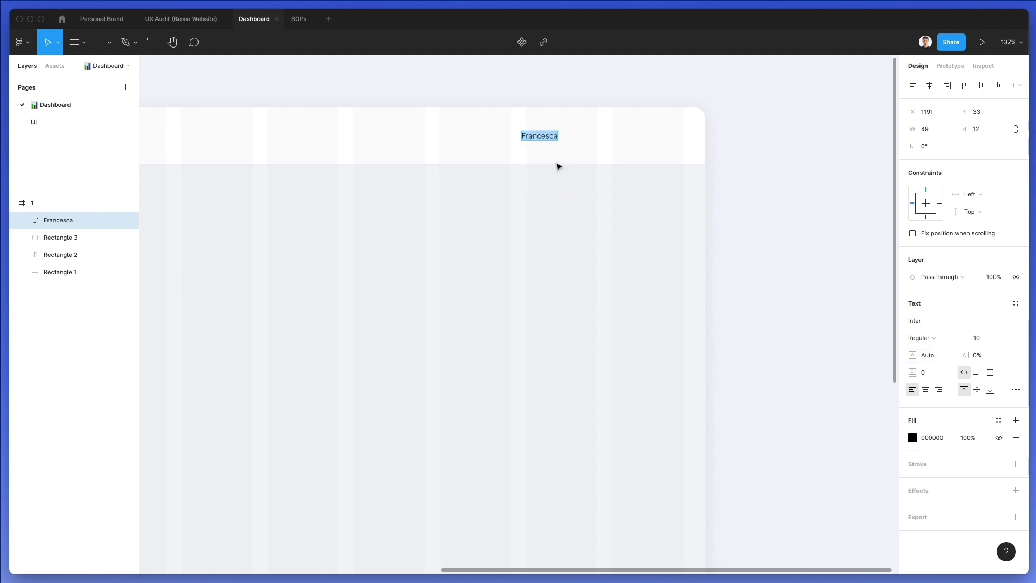
# Increase the name text to size 15 and move it up within the header
pyautogui.click(540, 135)
pyautogui.moveTo(543, 137); pyautogui.dragTo(547, 138)
pyautogui.click(983, 338)
pyautogui.press('Up')
pyautogui.press('Up')
pyautogui.press('Up')
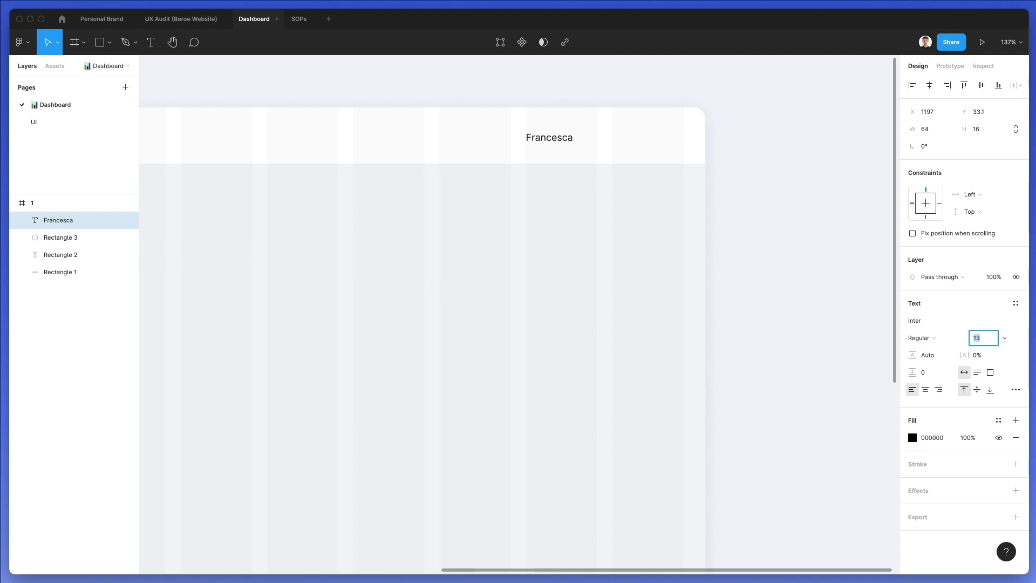
pyautogui.press('Up')
pyautogui.press('Up')
pyautogui.click(561, 226)
pyautogui.moveTo(557, 137)
pyautogui.mouseDown()
pyautogui.moveTo(574, 139)
pyautogui.moveTo(567, 145)
pyautogui.mouseUp()
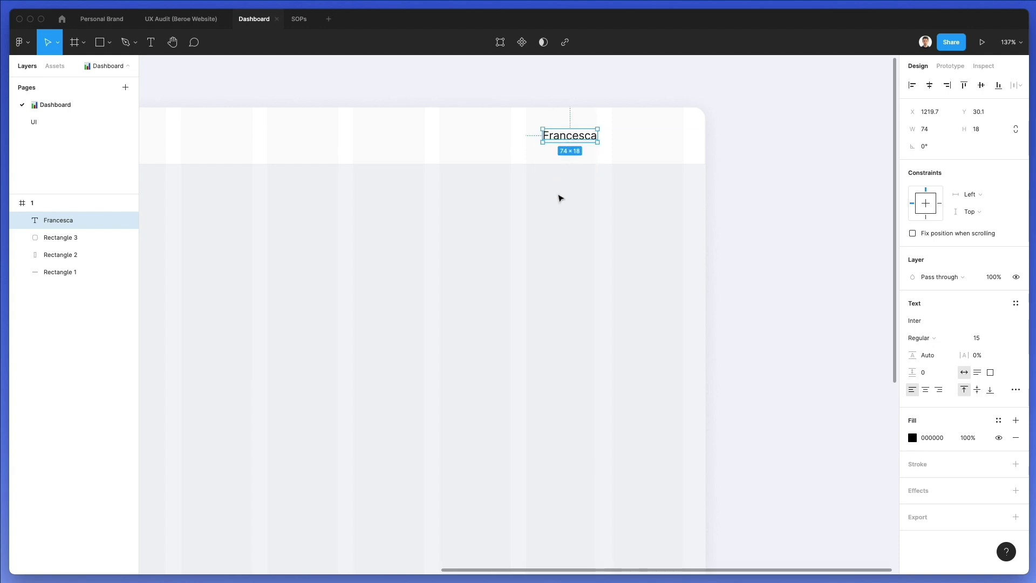
# Append the last-name initial to the name label and shift it slightly left
pyautogui.press('Return')
pyautogui.write('S')
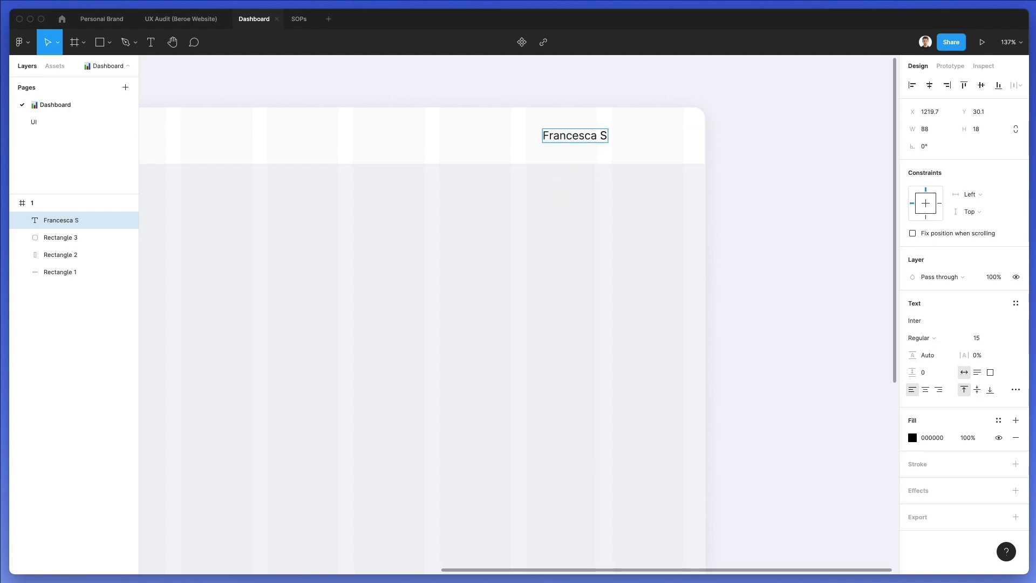
pyautogui.write('.')
pyautogui.press('Escape')
pyautogui.moveTo(590, 139); pyautogui.dragTo(576, 139)
pyautogui.click(588, 208)
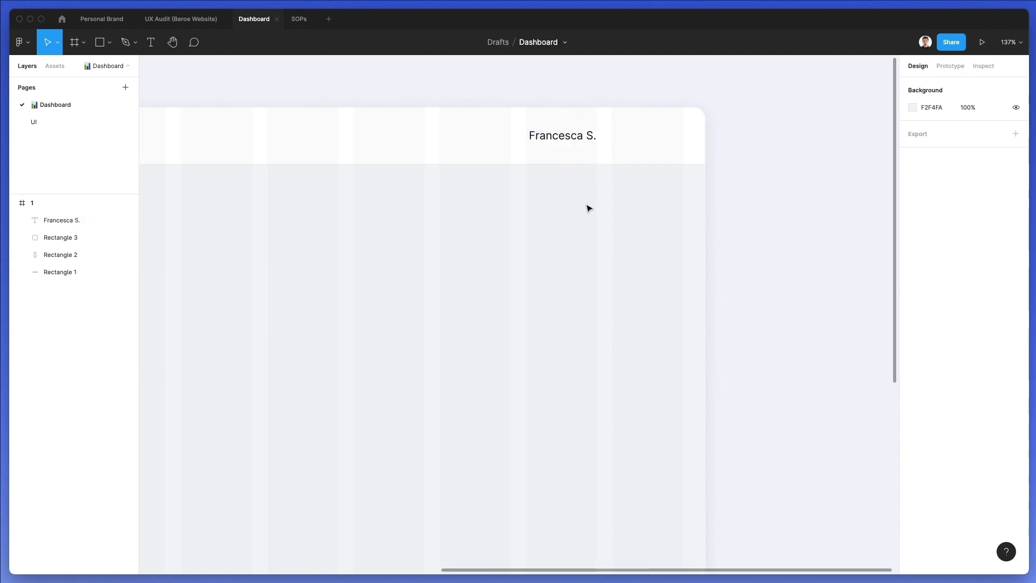
# Draw a ~40 px grey avatar circle at the header's right end and move the name label beside it
pyautogui.press('o')
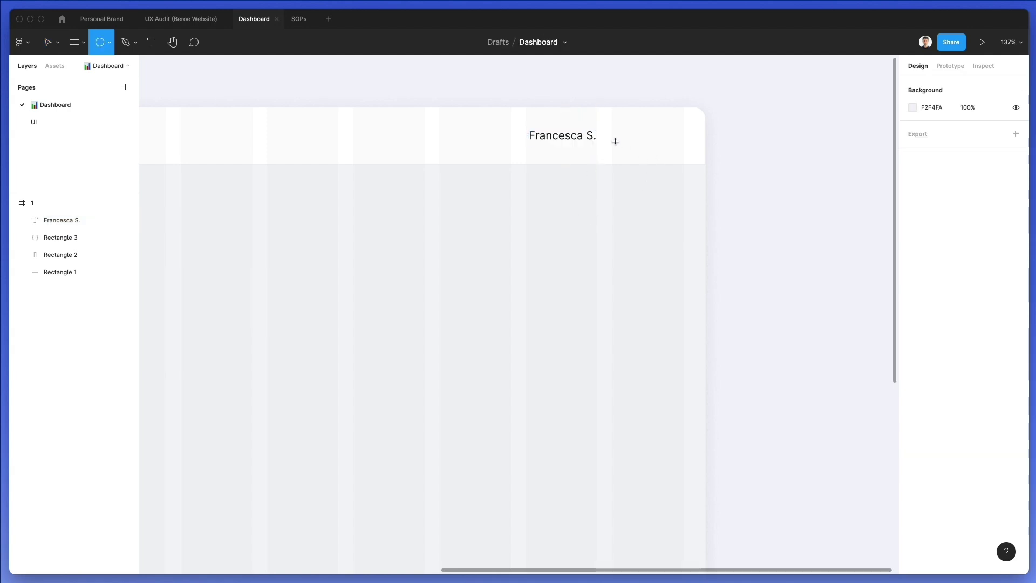
pyautogui.moveTo(613, 120); pyautogui.dragTo(642, 149)
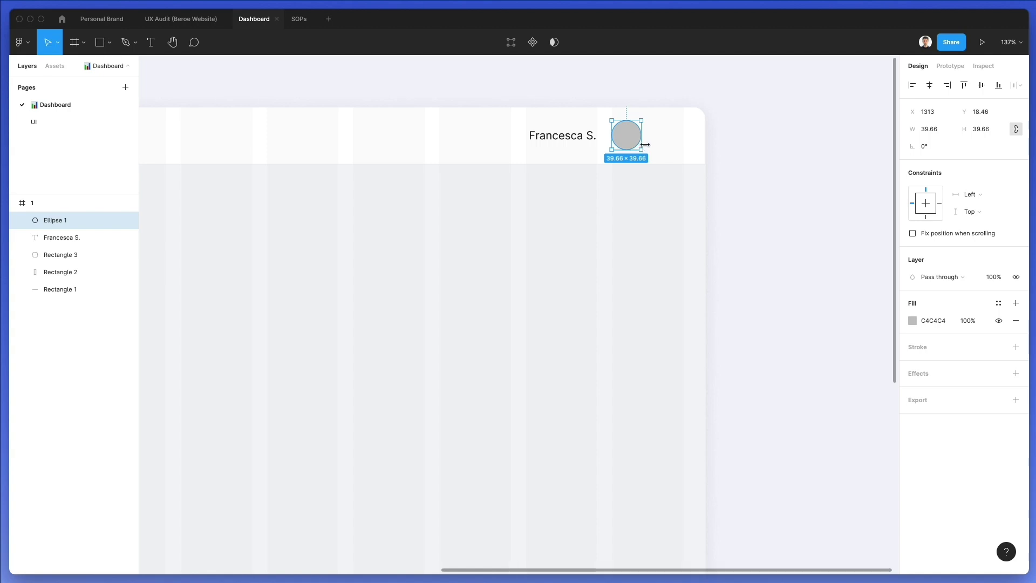
pyautogui.moveTo(629, 132); pyautogui.dragTo(672, 133)
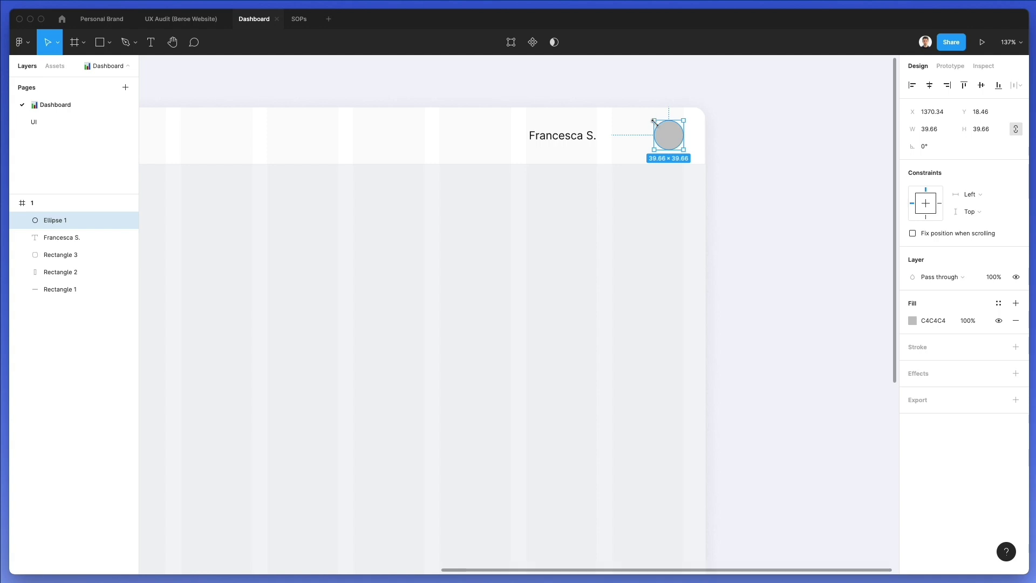
pyautogui.moveTo(566, 138); pyautogui.dragTo(606, 115)
pyautogui.hotkey('shift', 'Right')
pyautogui.press('Up')
pyautogui.click(640, 263)
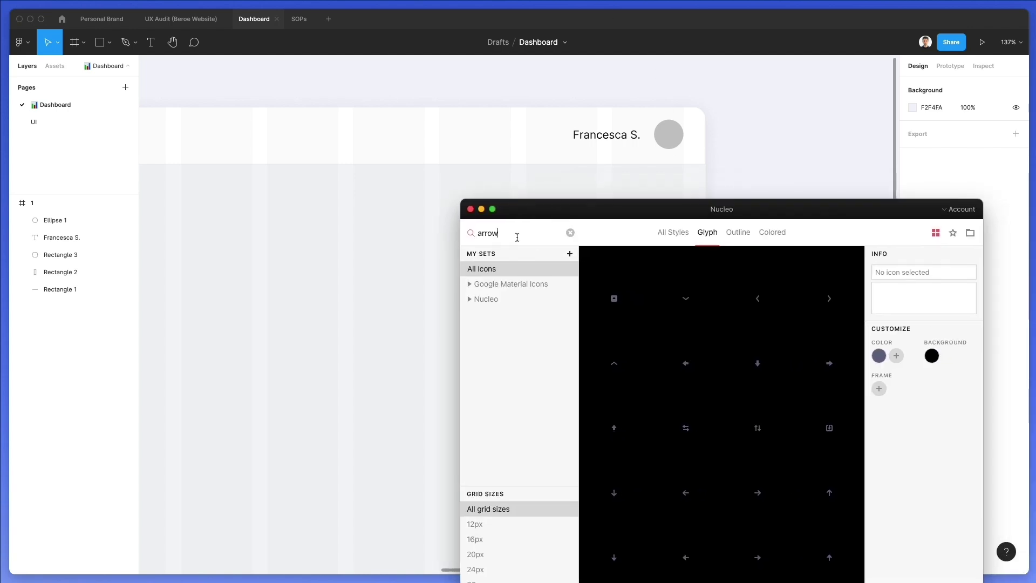
# Browse Nucleo's arrow icons and drag the down-chevron into the header beside the name
pyautogui.scroll(2, 712, 367)
pyautogui.moveTo(771, 218); pyautogui.dragTo(771, 200)
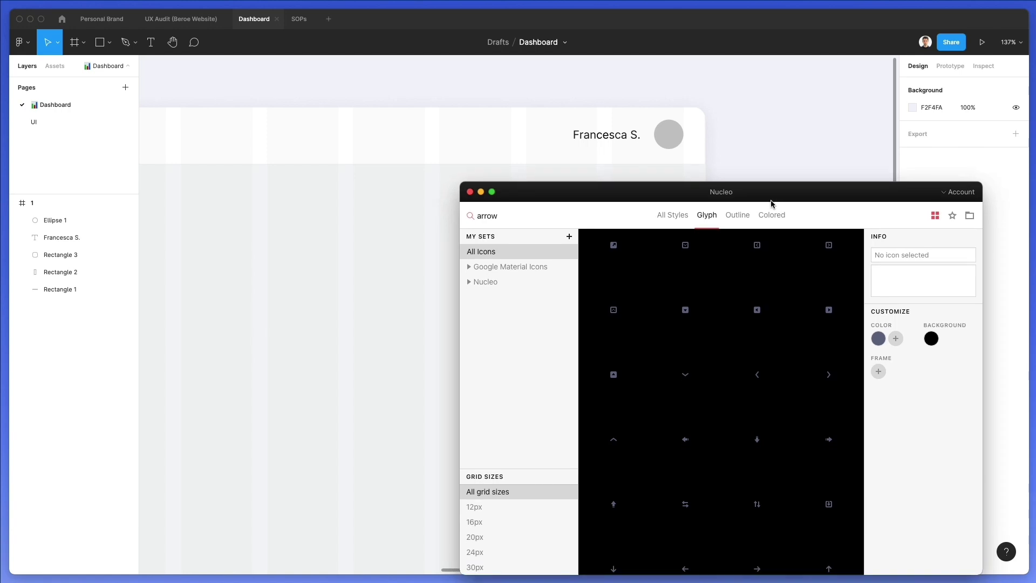
pyautogui.scroll(2, 713, 377)
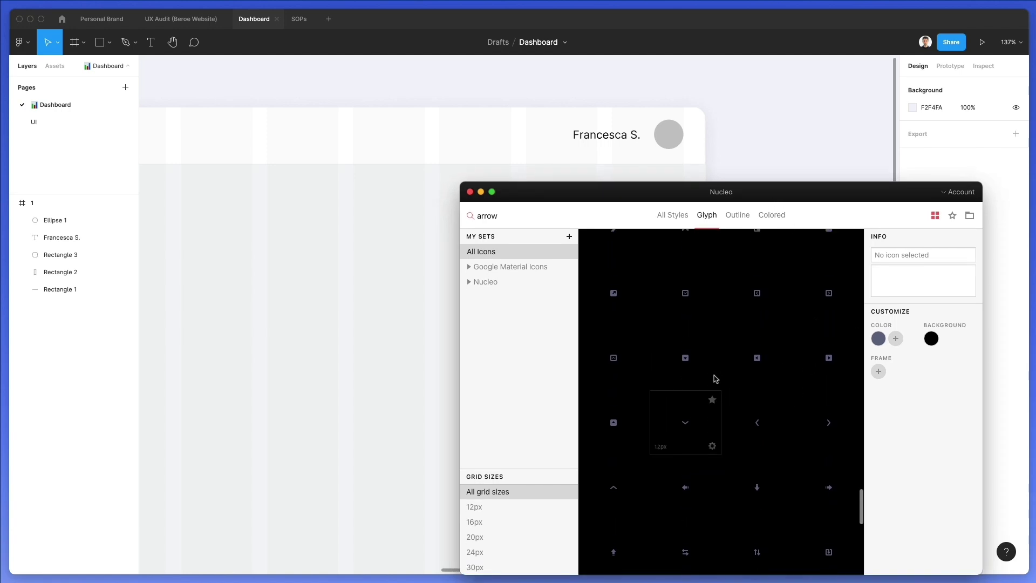
pyautogui.scroll(2, 714, 378)
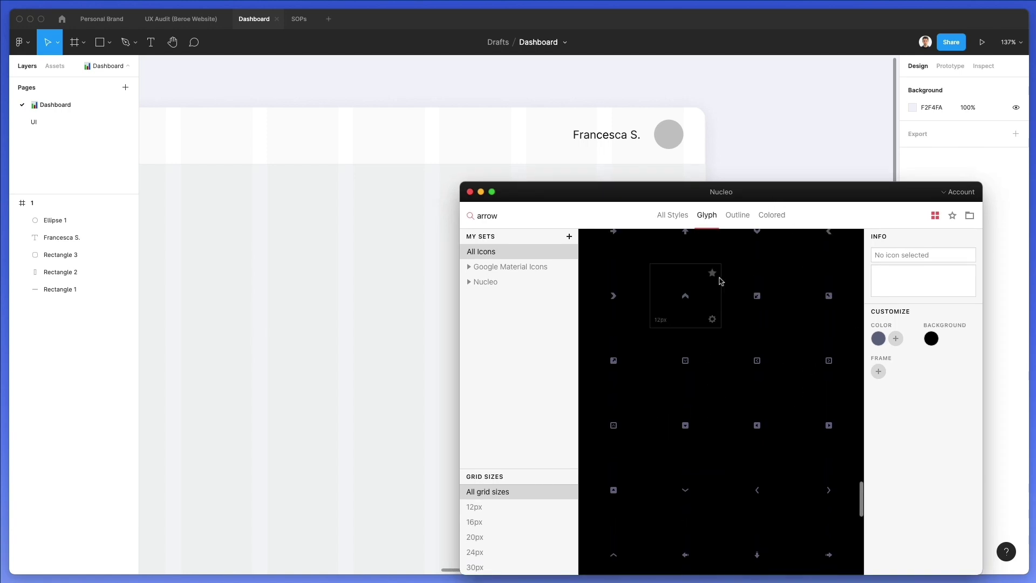
pyautogui.scroll(5, 717, 372)
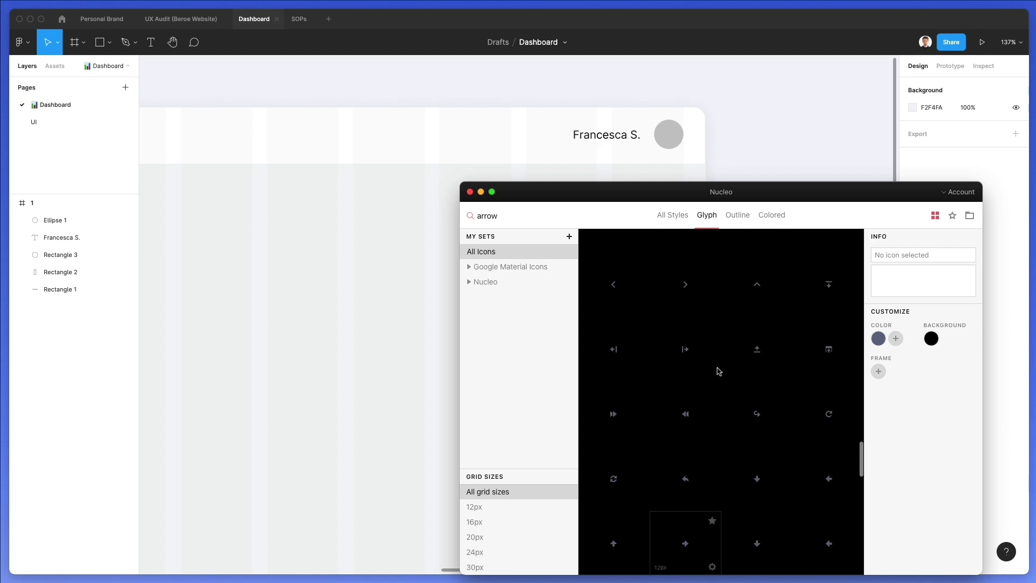
pyautogui.scroll(9, 717, 373)
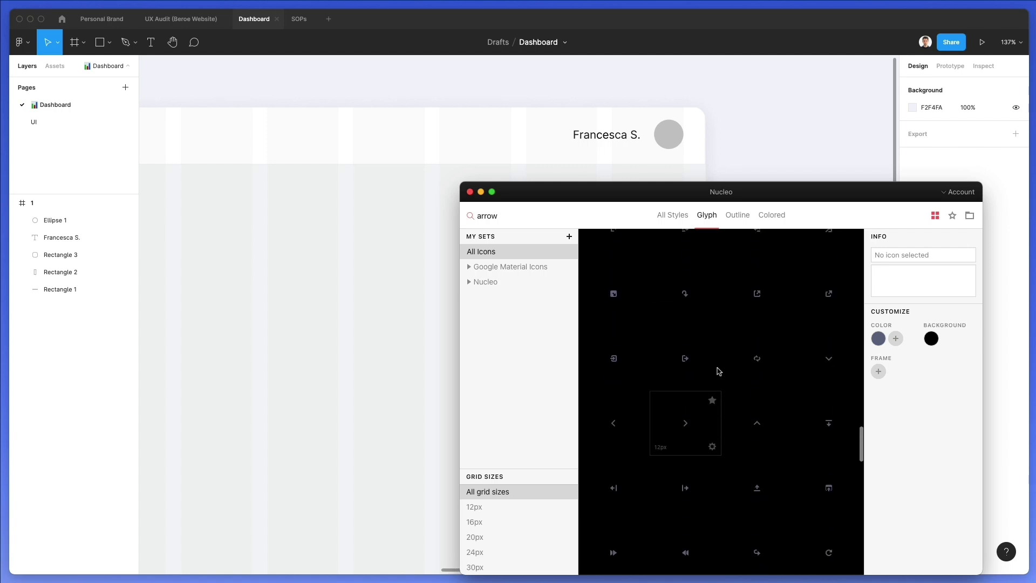
pyautogui.moveTo(633, 218); pyautogui.dragTo(639, 142)
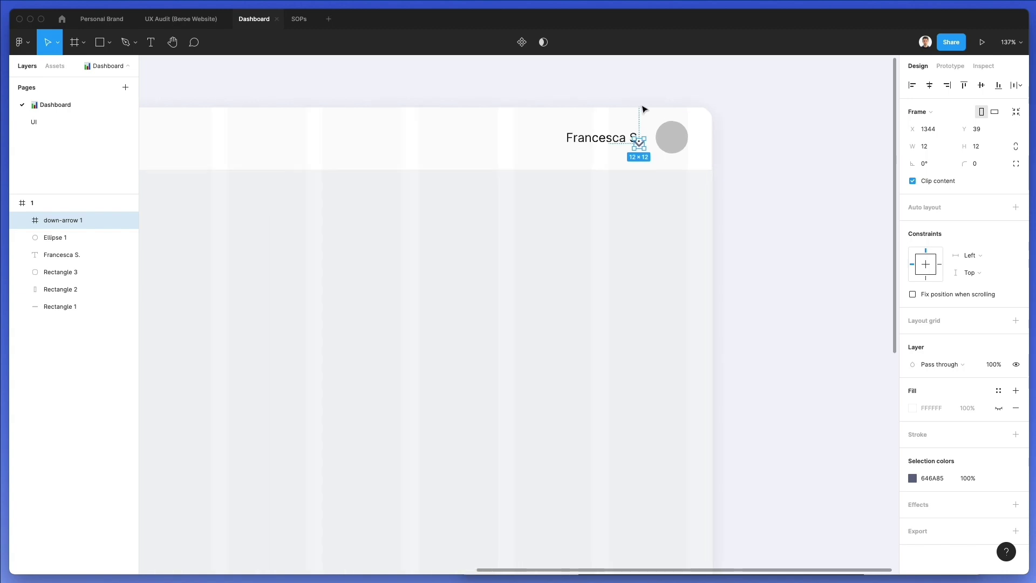
# Group the down arrow beside the name label and shift the name label left to make room
pyautogui.scroll(10, 643, 113)
pyautogui.moveTo(632, 178); pyautogui.dragTo(651, 163)
pyautogui.press('super+g')
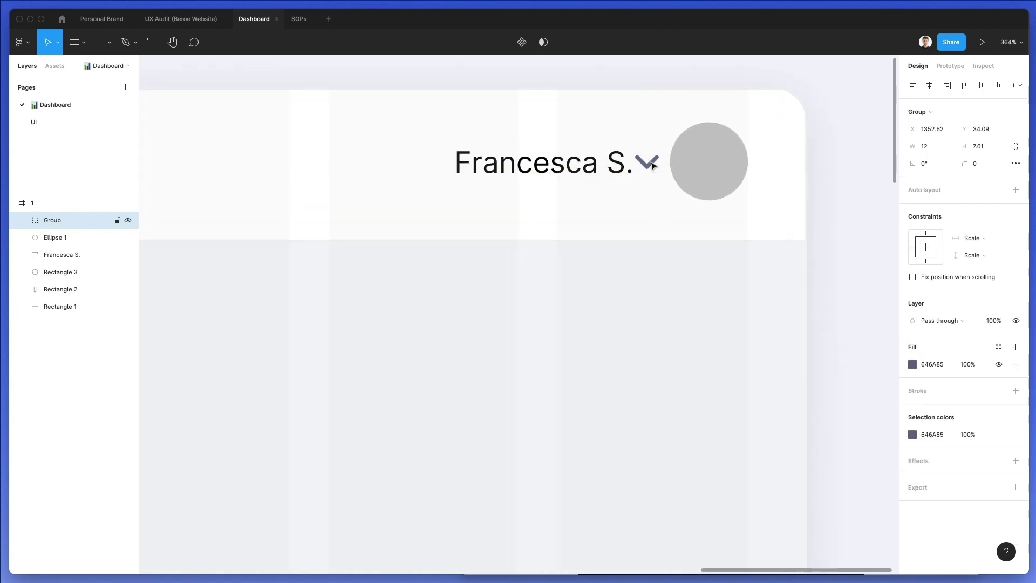
pyautogui.click(596, 167)
pyautogui.moveTo(596, 168); pyautogui.dragTo(556, 167)
# Nudge the arrow group slightly right so it sits before the avatar circle, then select the circle
pyautogui.click(652, 162)
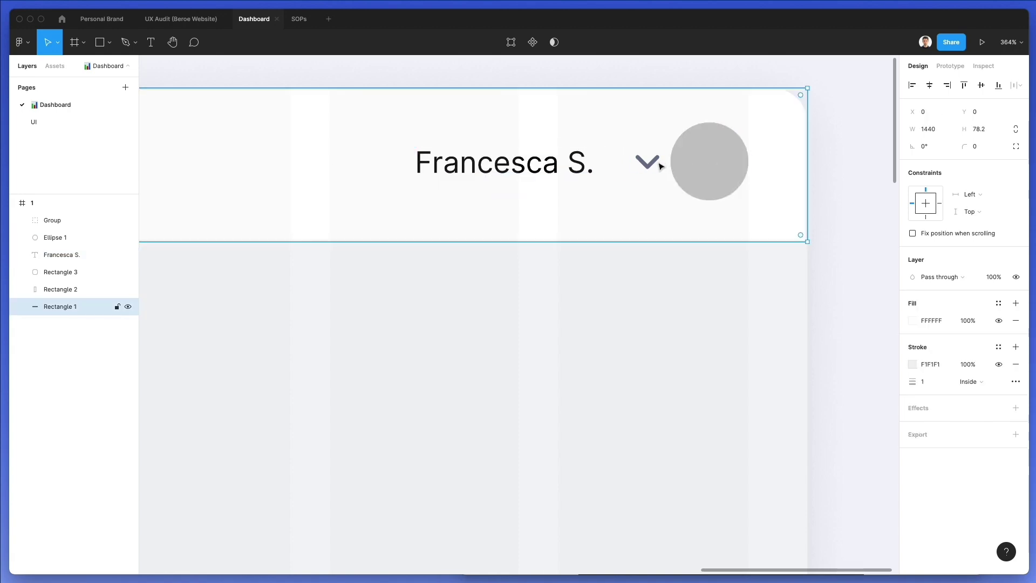
pyautogui.click(648, 162)
pyautogui.moveTo(642, 165); pyautogui.dragTo(644, 164)
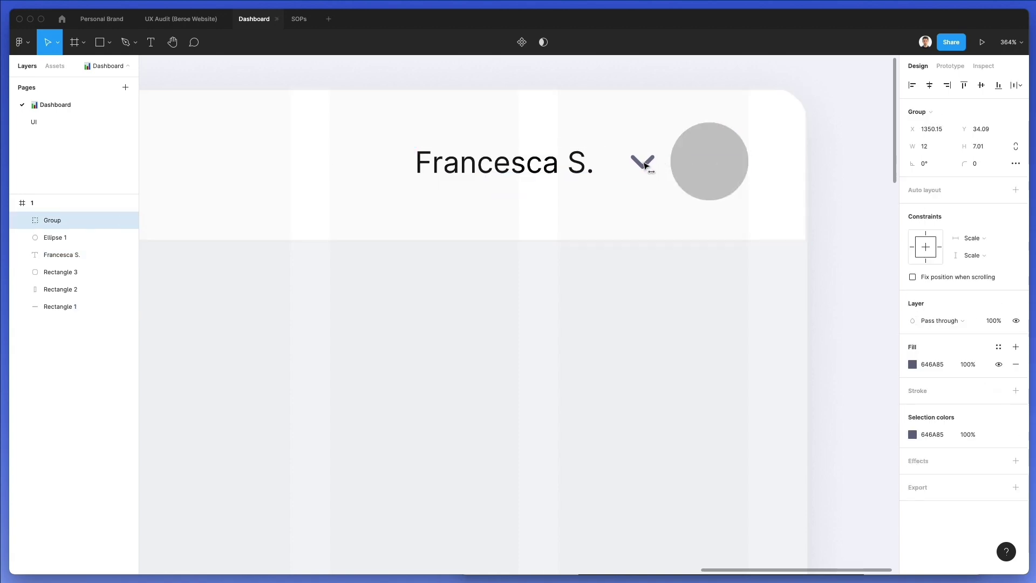
pyautogui.scroll(-4, 675, 170)
pyautogui.click(688, 170)
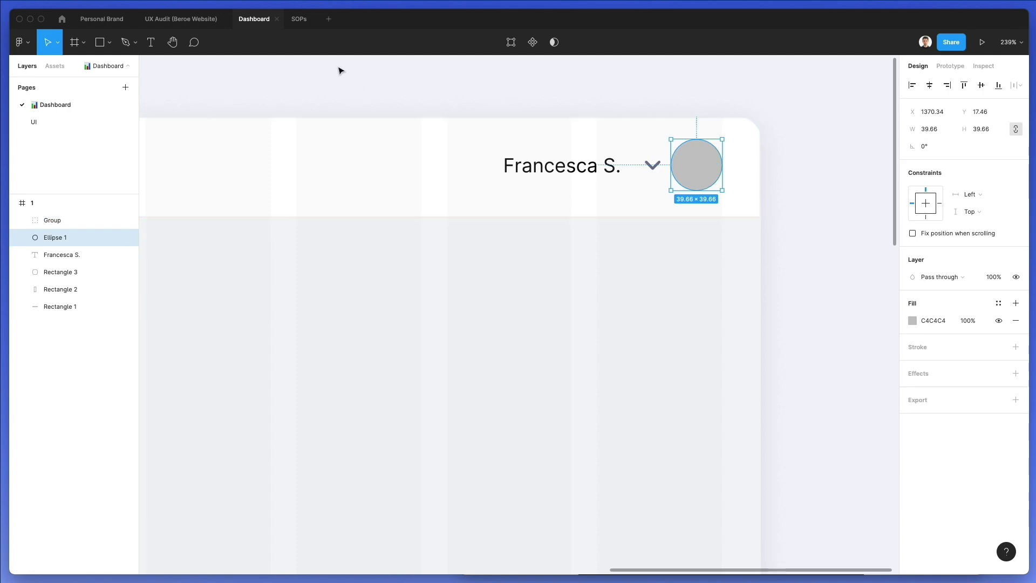
pyautogui.scroll(-3, 480, 108)
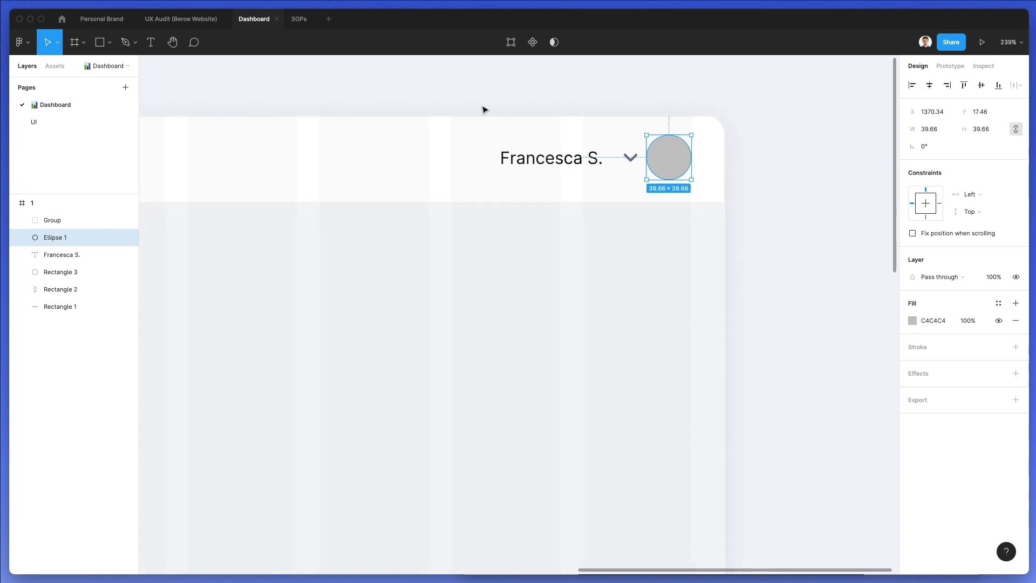
pyautogui.click(22, 42)
# Fill the avatar circle with a woman's portrait from Content Reel's Avatars (female) by Microsoft
pyautogui.moveTo(63, 190)
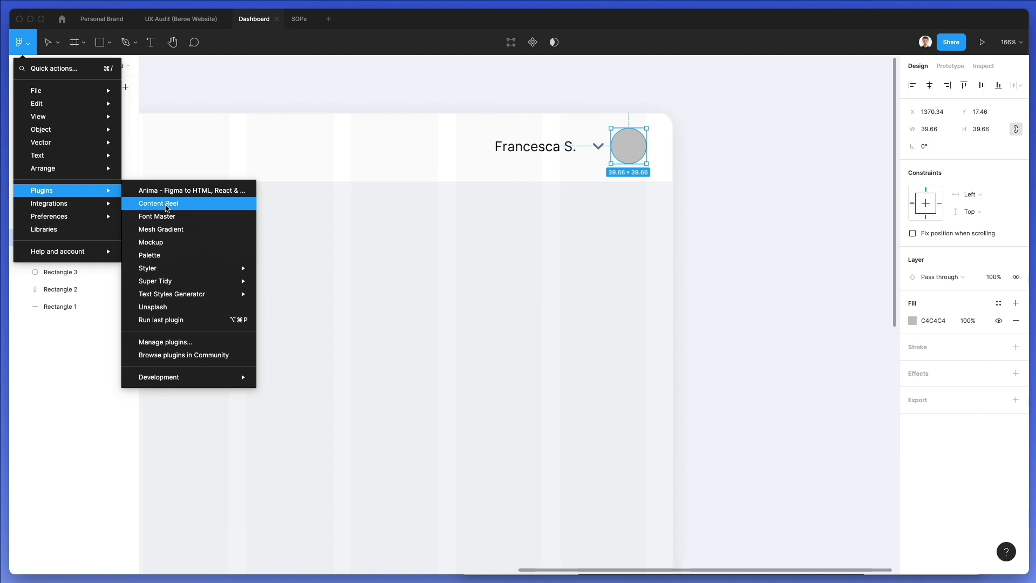
pyautogui.click(166, 208)
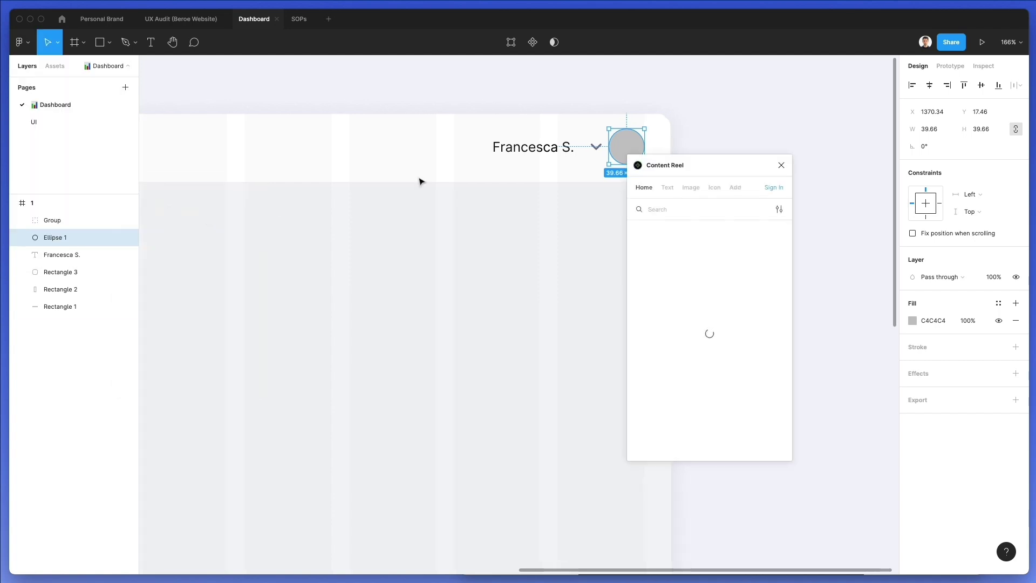
pyautogui.moveTo(670, 157); pyautogui.dragTo(771, 156)
pyautogui.click(788, 187)
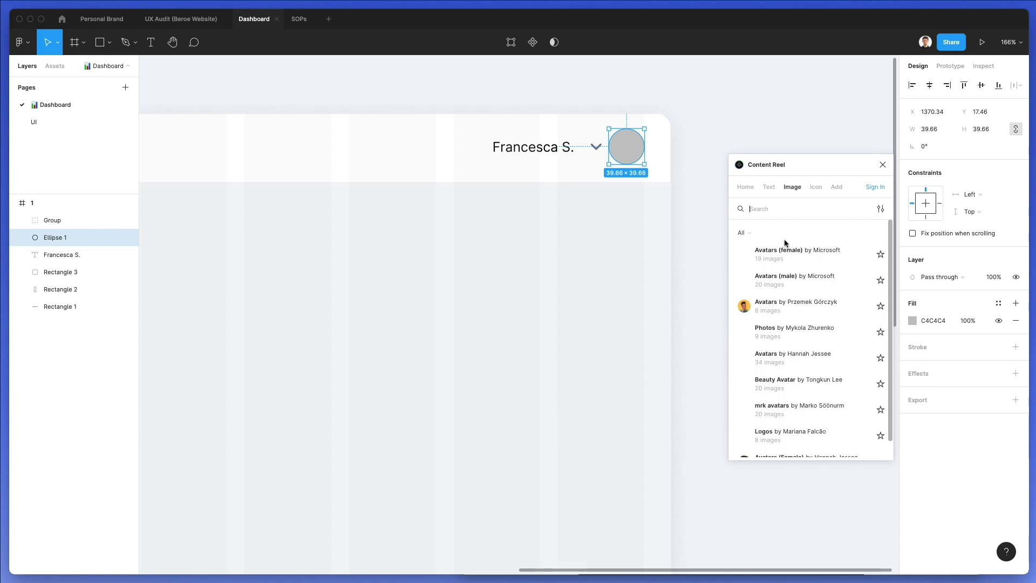
pyautogui.click(803, 255)
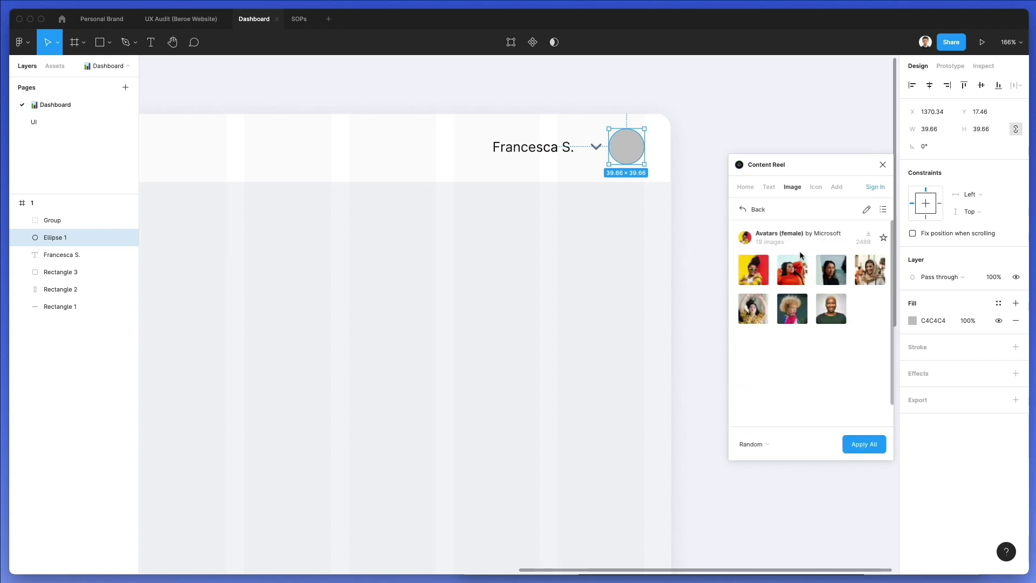
pyautogui.scroll(-1, 868, 339)
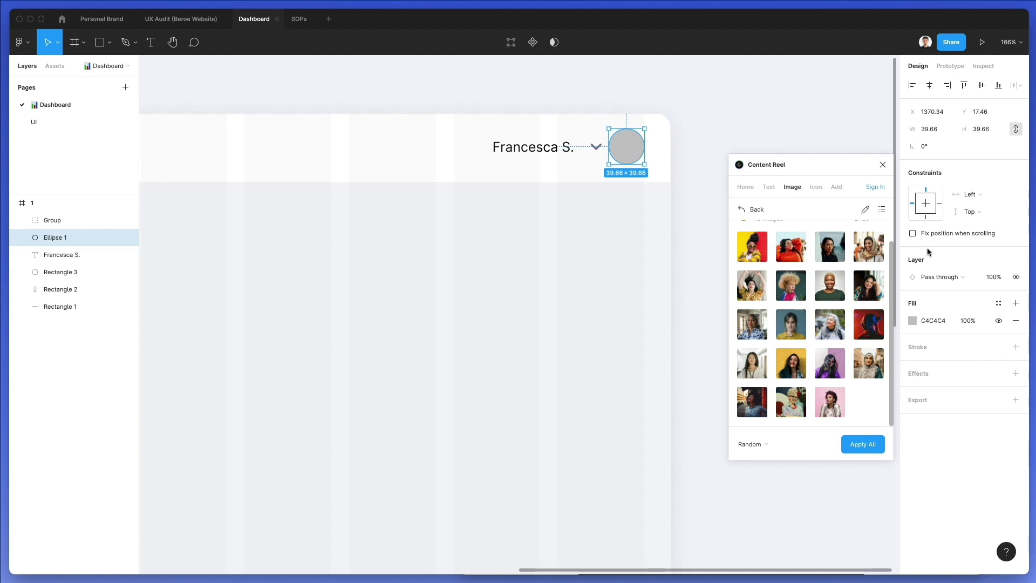
pyautogui.click(753, 361)
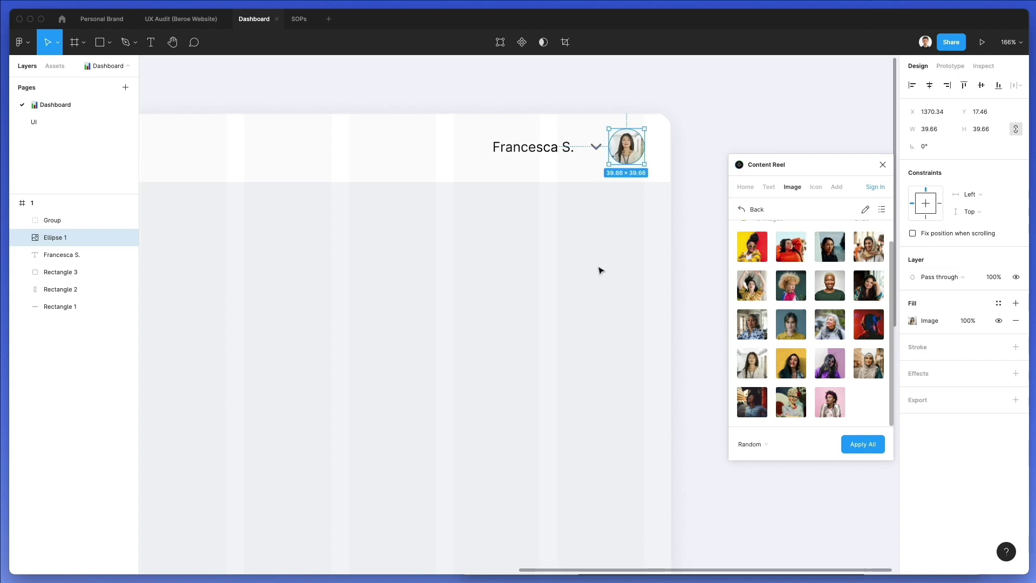
# Deselect the avatar and close the Content Reel plugin
pyautogui.click(610, 252)
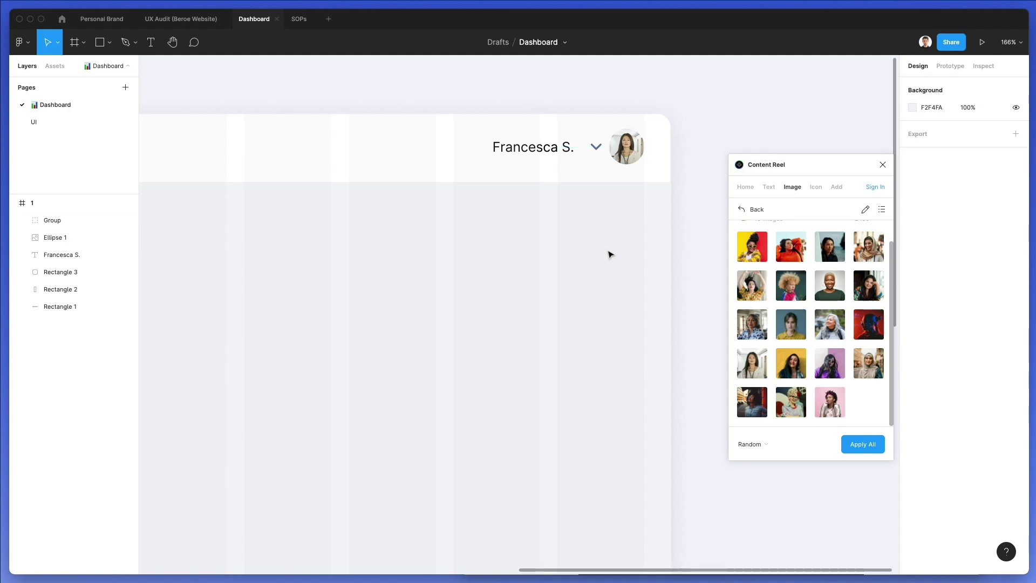
pyautogui.scroll(-2, 674, 278)
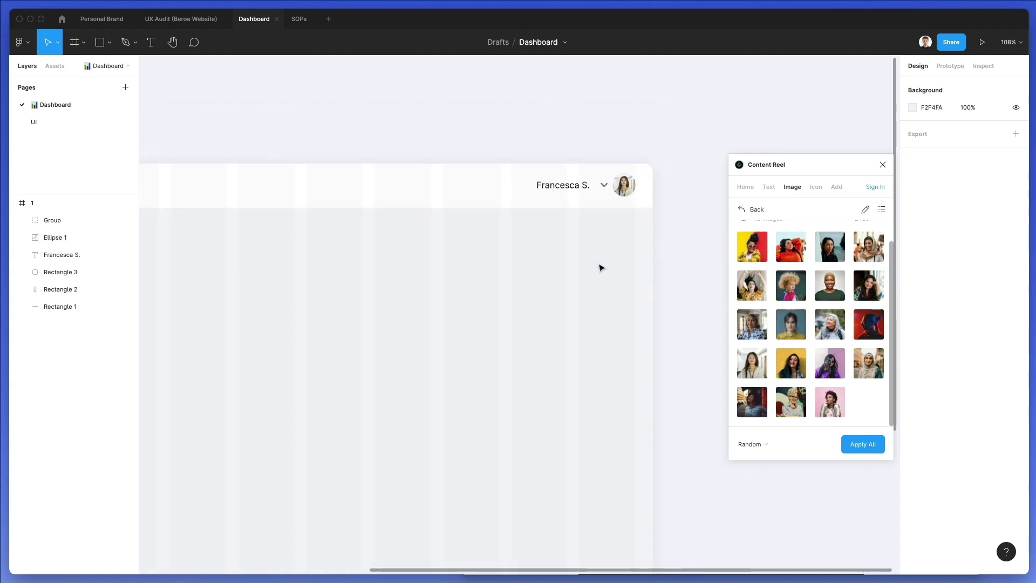
pyautogui.scroll(-1, 594, 261)
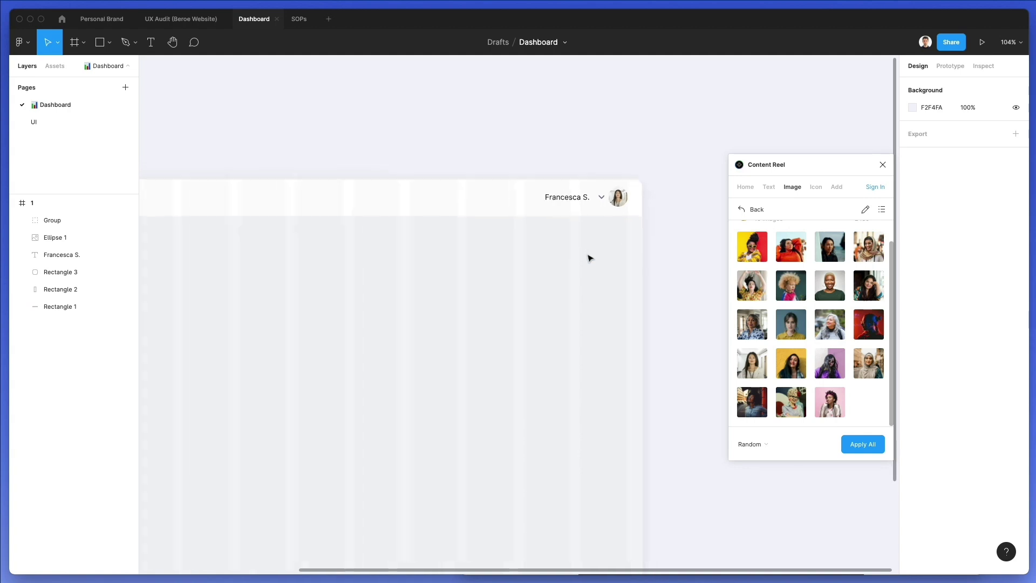
pyautogui.scroll(-3, 585, 218)
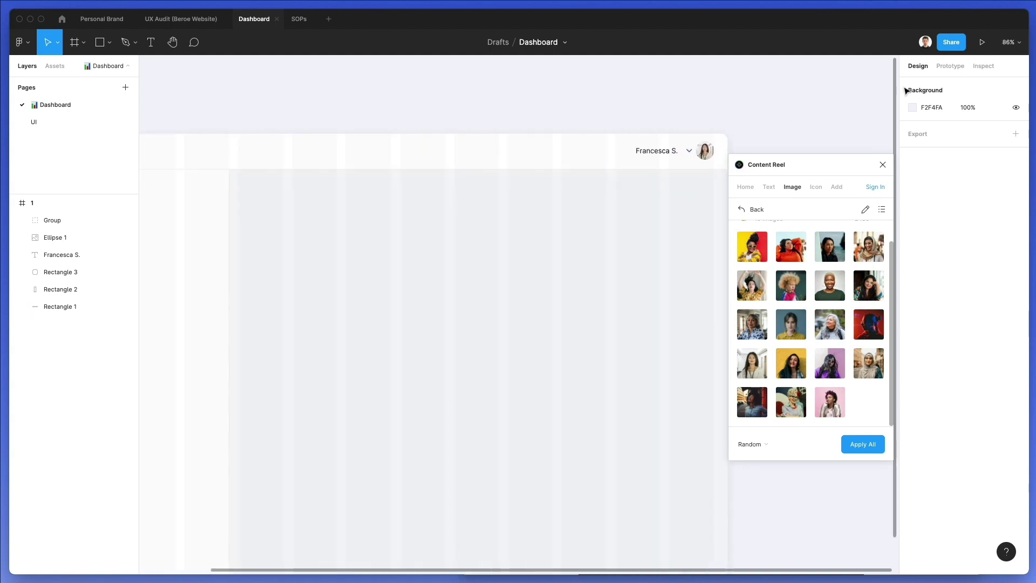
pyautogui.click(883, 165)
pyautogui.scroll(-1, 710, 270)
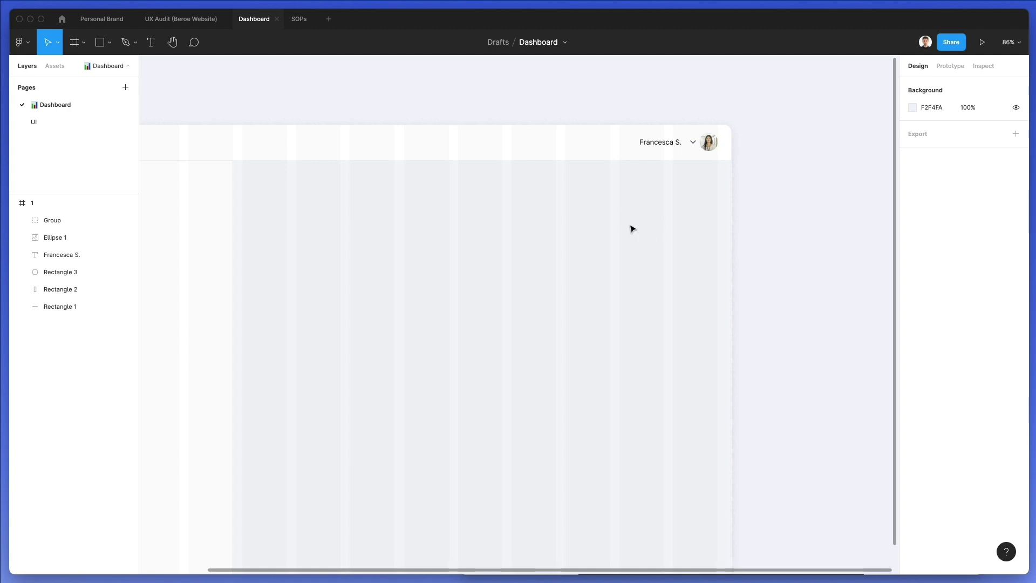
# Set the name label's font weight to Medium
pyautogui.scroll(-2, 631, 227)
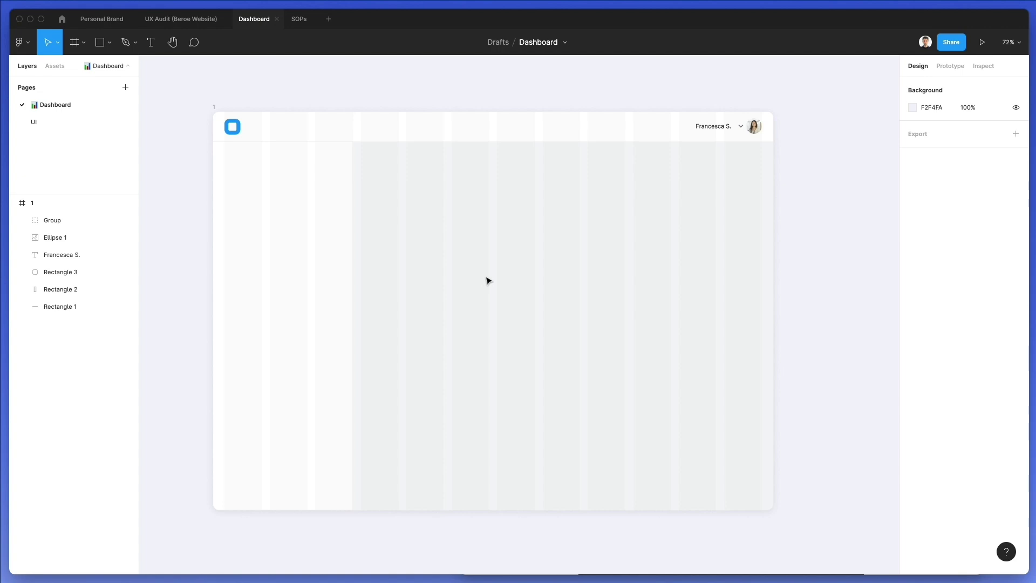
pyautogui.click(710, 127)
pyautogui.scroll(5, 708, 128)
pyautogui.click(919, 337)
pyautogui.click(919, 351)
# Place a copy of the name label in the left sidebar below the logo
pyautogui.scroll(-4, 675, 209)
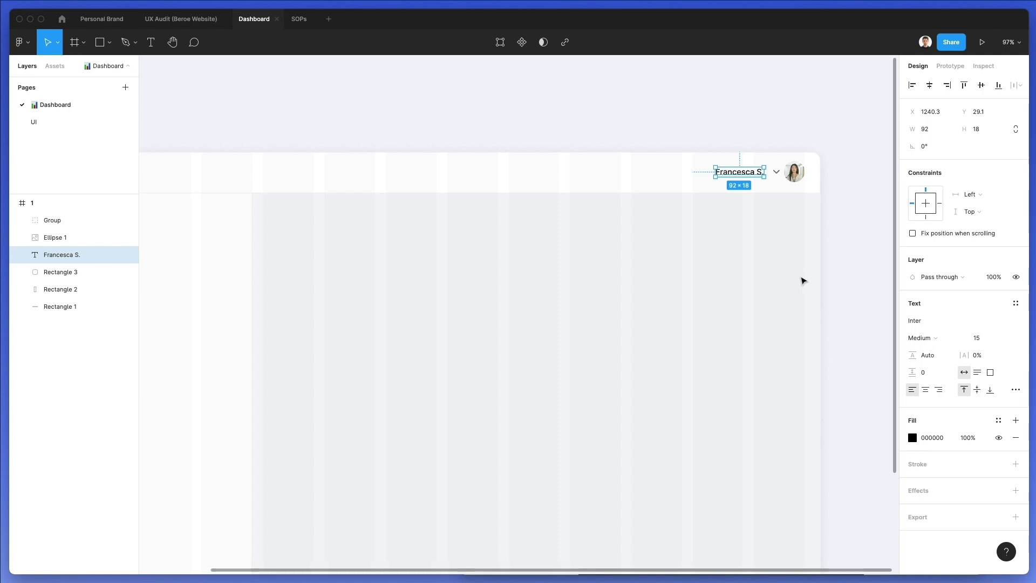
pyautogui.hscroll(-2, 793, 243)
pyautogui.moveTo(759, 169); pyautogui.dragTo(294, 222)
pyautogui.hscroll(5, 707, 231)
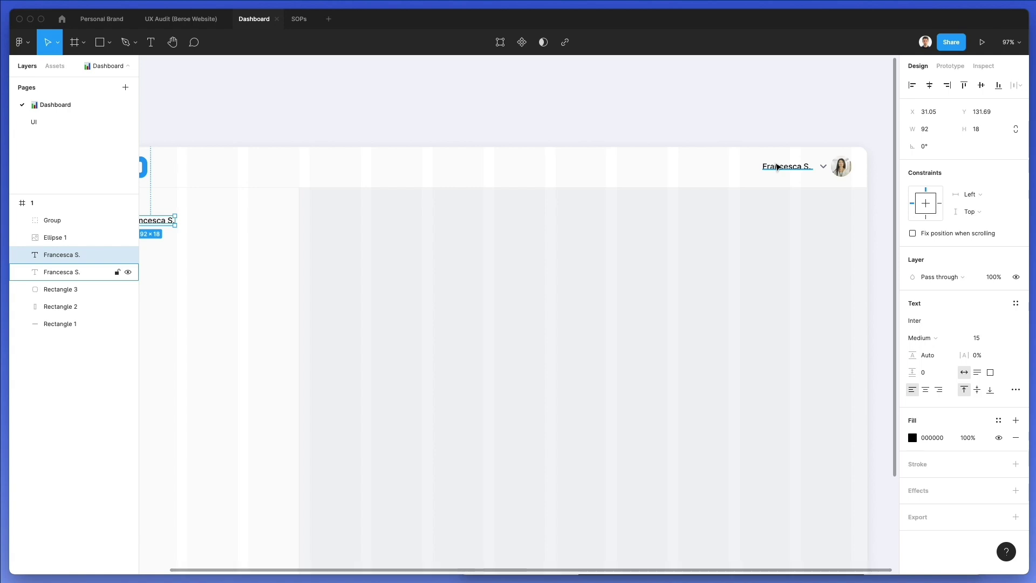
# Colour both name labels dark grey 4F4F4F
pyautogui.keyDown('shift'); pyautogui.click(777, 167); pyautogui.keyUp('shift')
pyautogui.click(912, 437)
pyautogui.moveTo(870, 446); pyautogui.dragTo(857, 447)
pyautogui.moveTo(806, 405); pyautogui.dragTo(753, 381)
pyautogui.click(469, 343)
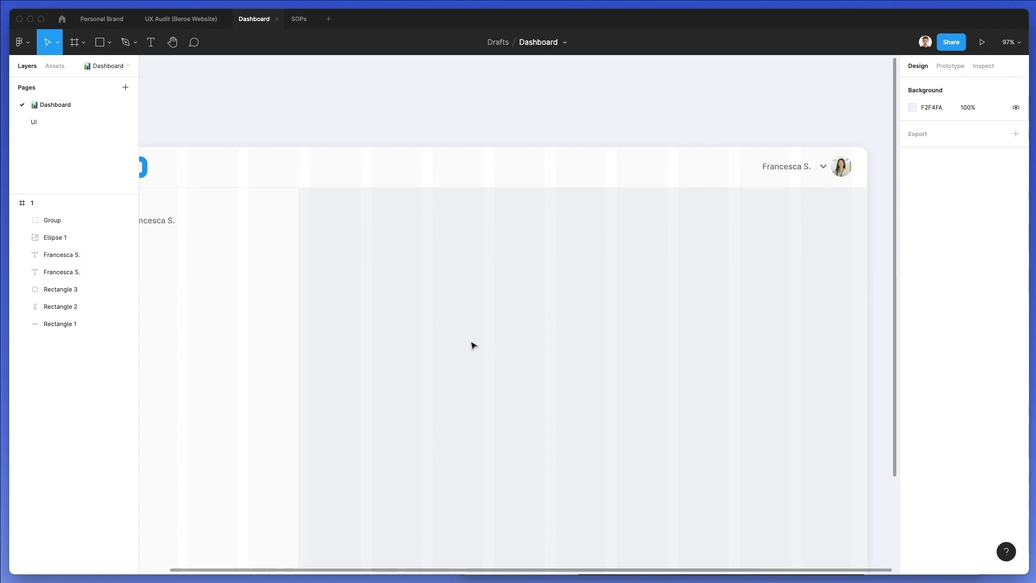
# Replace the copied Francesca S. text with DESTINATION
pyautogui.scroll(-3, 471, 344)
pyautogui.hscroll(-6, 472, 344)
pyautogui.click(332, 134)
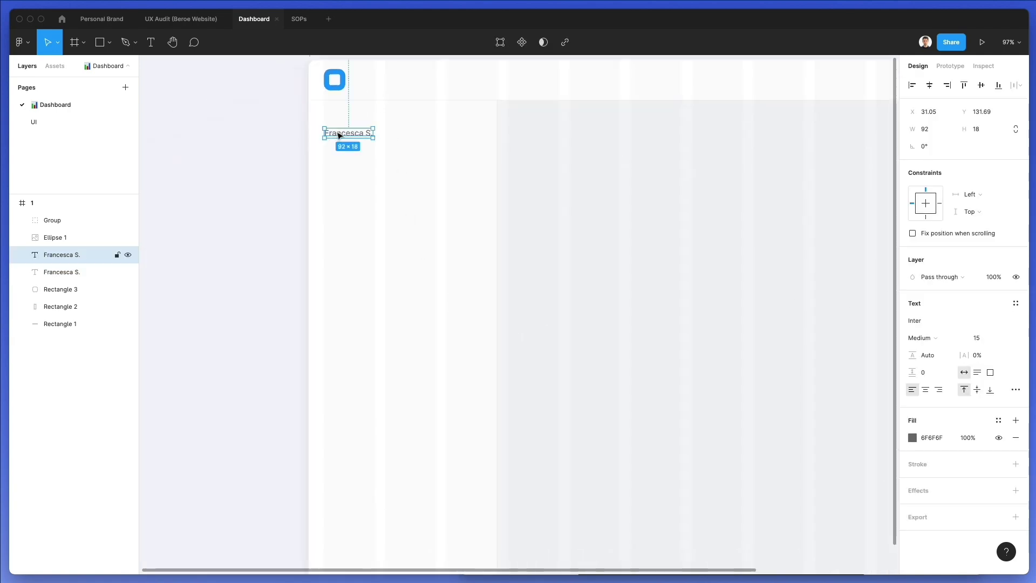
pyautogui.doubleClick(338, 133)
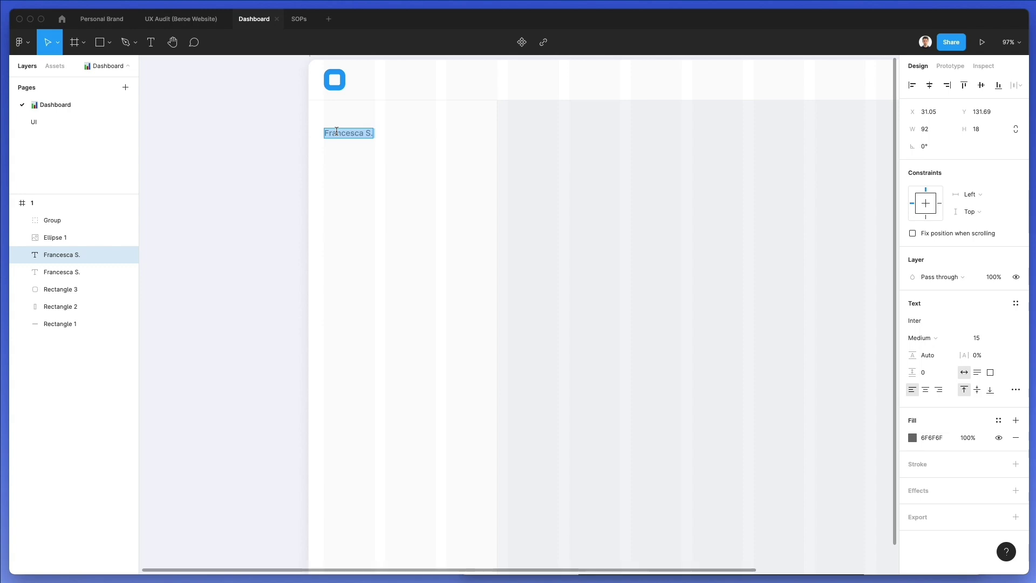
pyautogui.write('DESTINATION')
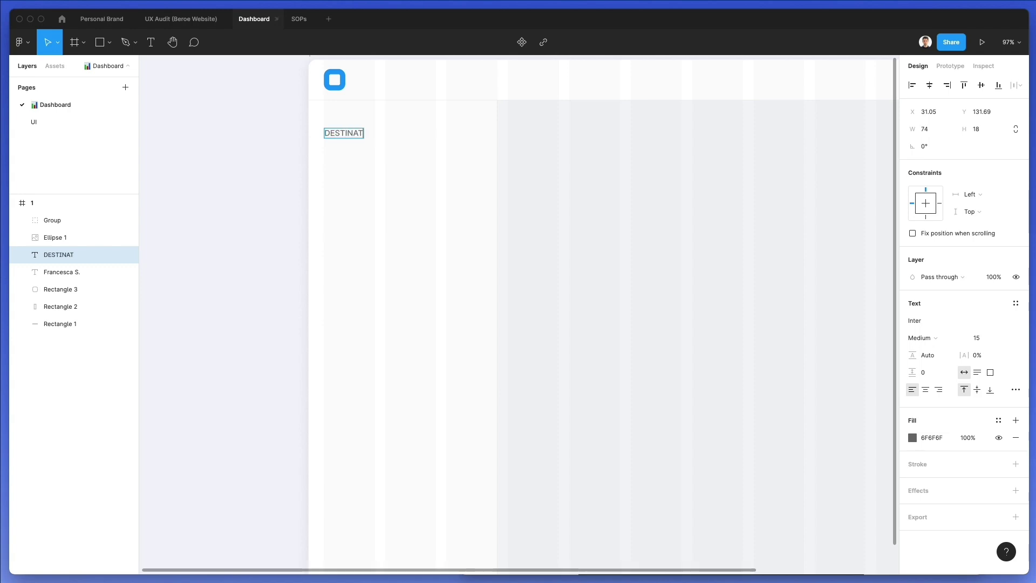
pyautogui.click(724, 228)
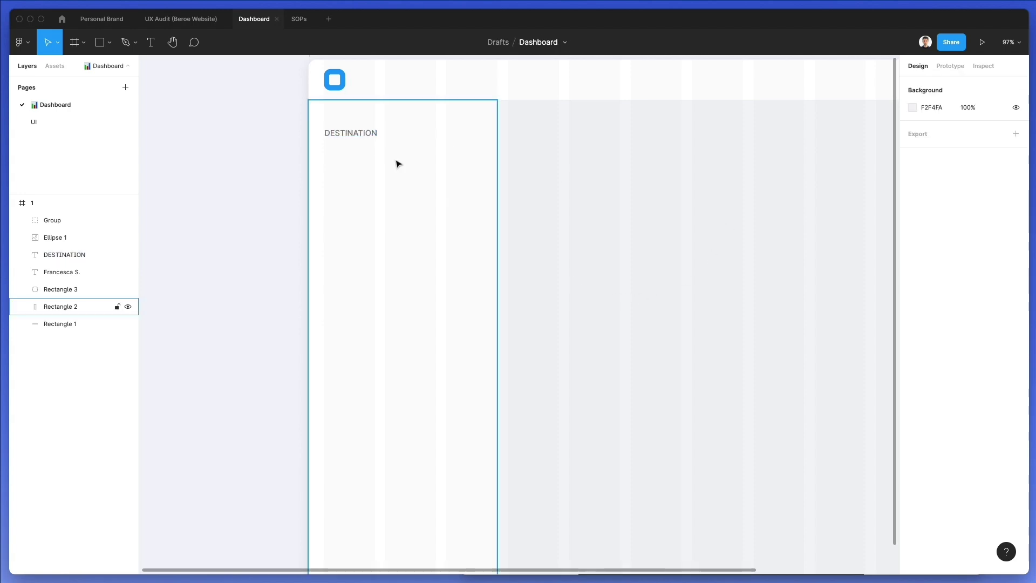
# Make the DESTINATION label Semi Bold with 10% letter spacing
pyautogui.click(368, 135)
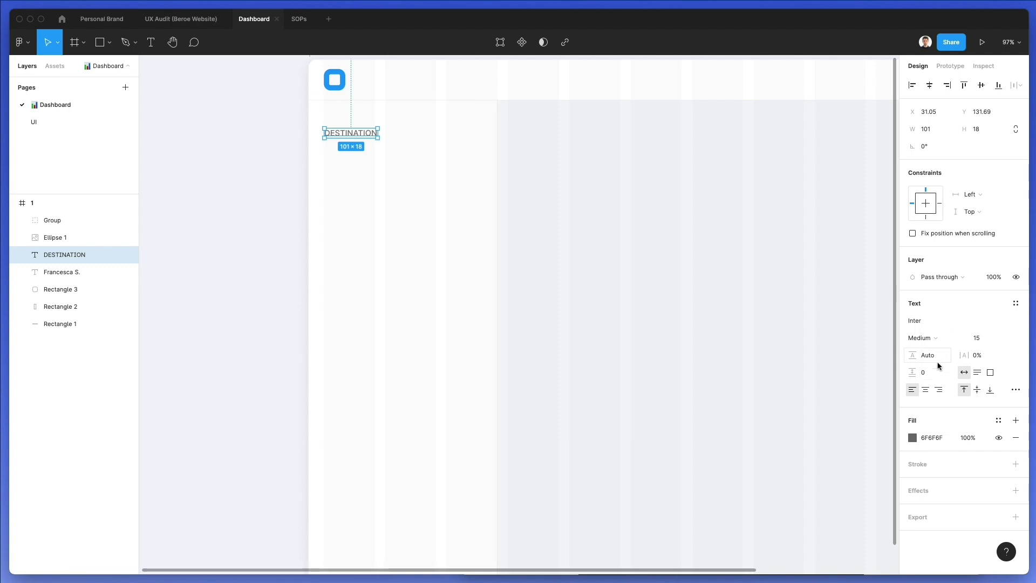
pyautogui.click(931, 337)
pyautogui.click(943, 350)
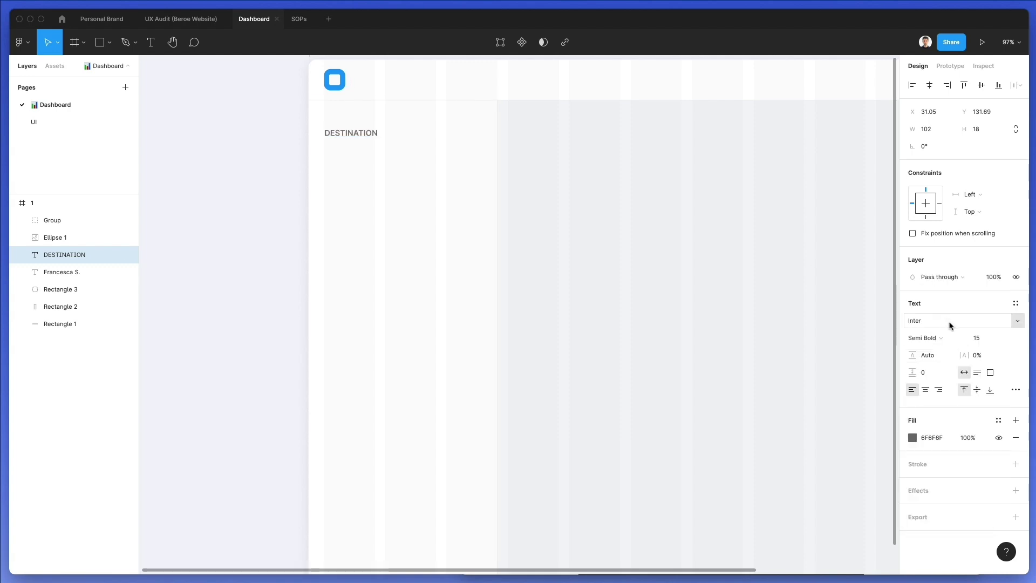
pyautogui.click(981, 355)
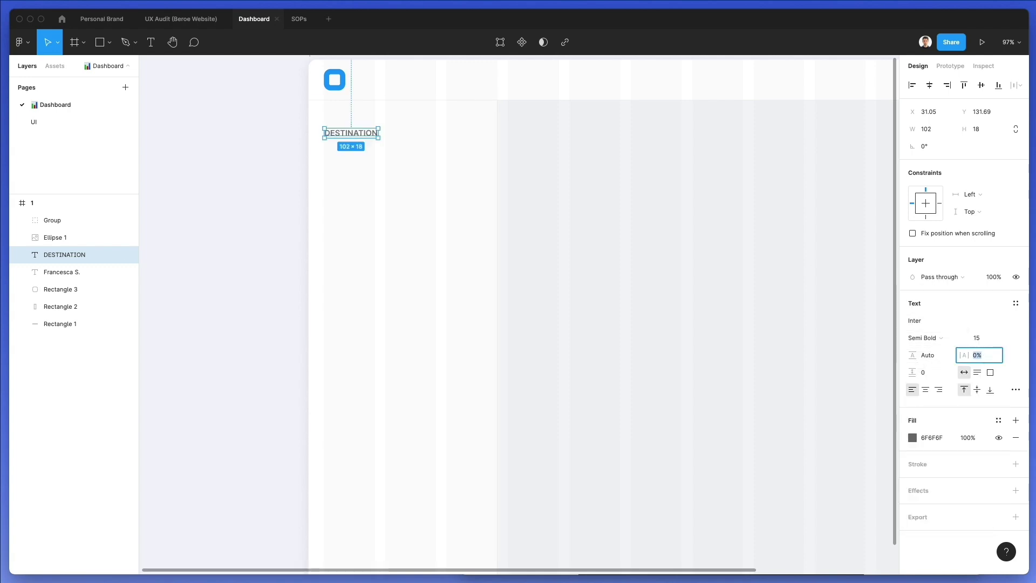
pyautogui.write('4')
pyautogui.press('Return')
pyautogui.press('Up')
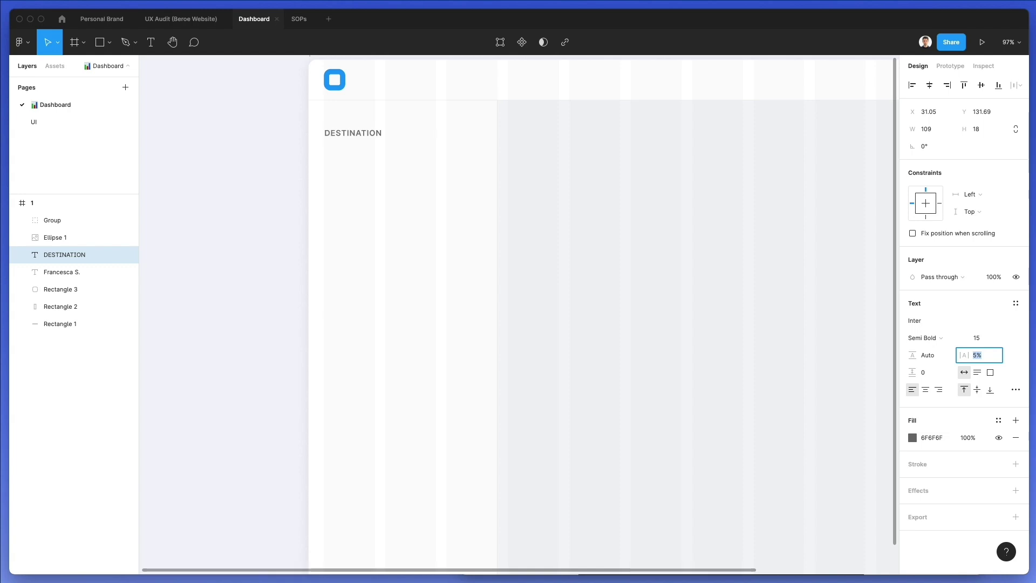
pyautogui.press('Up')
pyautogui.press('Up')
pyautogui.press('Up')
pyautogui.press('Up')
pyautogui.press('Up')
pyautogui.press('Escape')
pyautogui.click(670, 210)
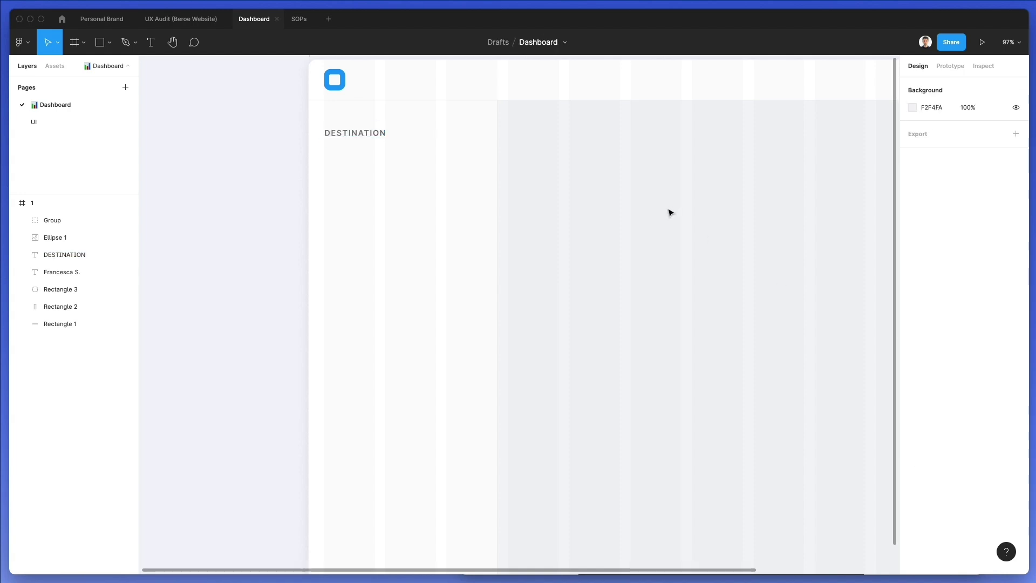
pyautogui.scroll(3, 668, 210)
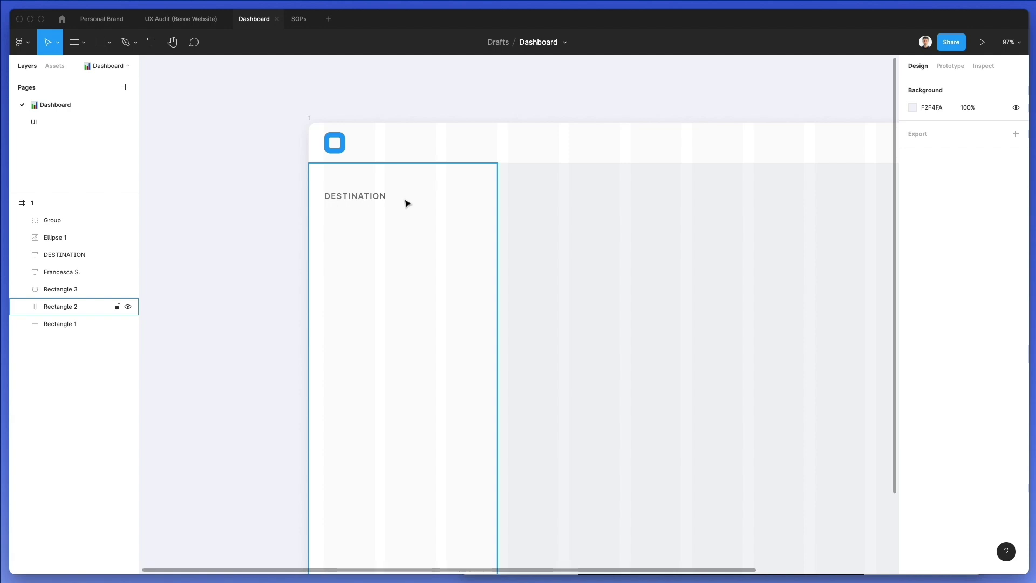
# Draw an input-box rectangle just below the DESTINATION label
pyautogui.press('r')
pyautogui.moveTo(326, 206); pyautogui.dragTo(482, 229)
pyautogui.press('Down')
pyautogui.press('Down')
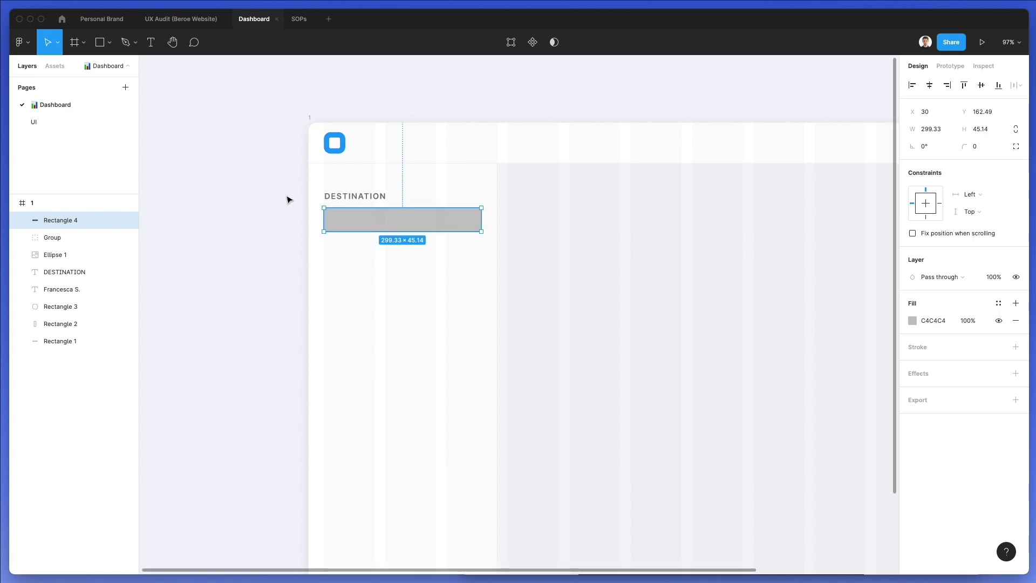
# Reduce DESTINATION to font size 14 and tighten its letter spacing slightly
pyautogui.click(345, 197)
pyautogui.click(977, 340)
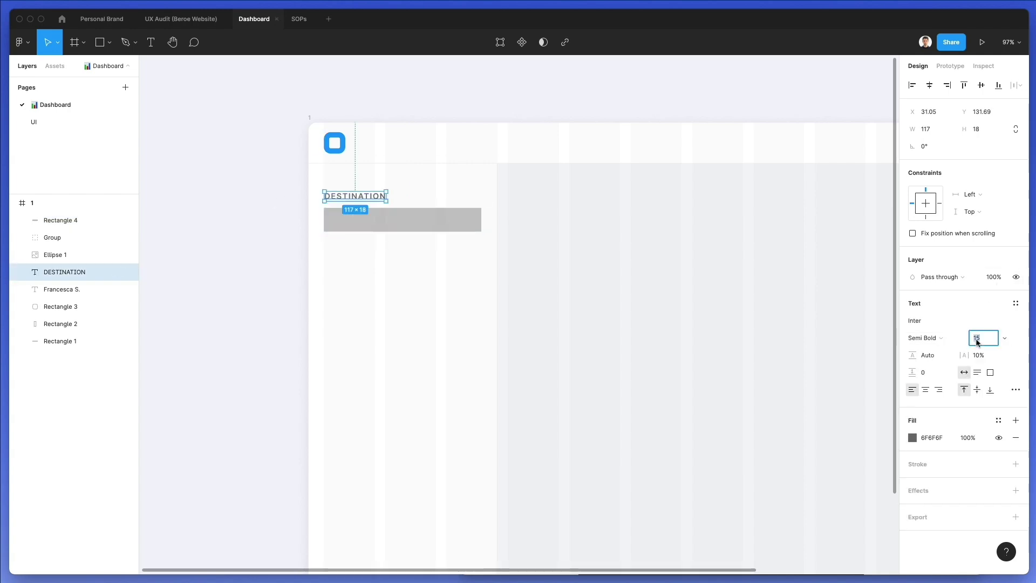
pyautogui.press('Down')
pyautogui.click(975, 354)
pyautogui.press('Down')
pyautogui.press('Down')
pyautogui.press('Down')
pyautogui.press('Down')
pyautogui.press('Down')
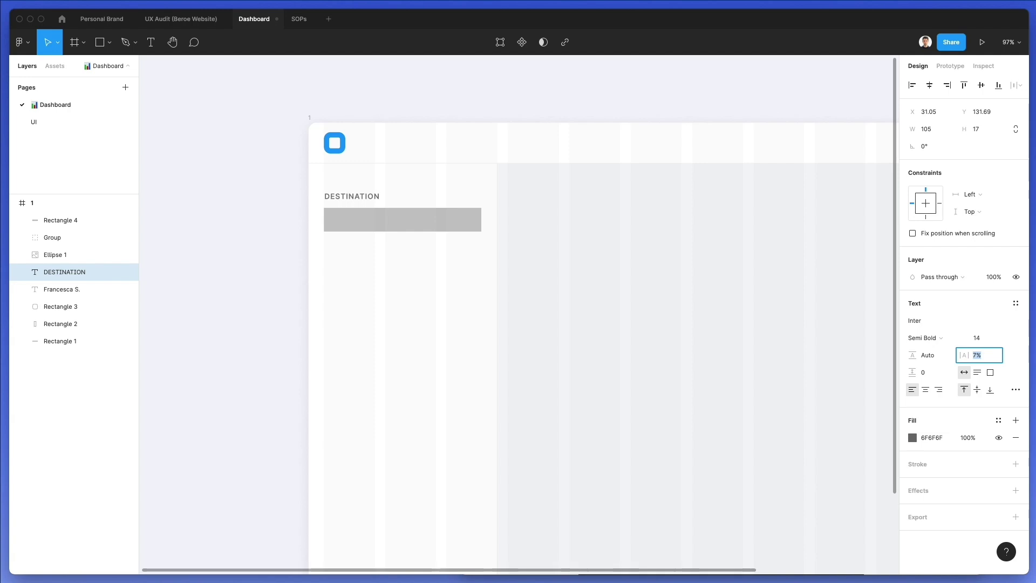
pyautogui.click(682, 231)
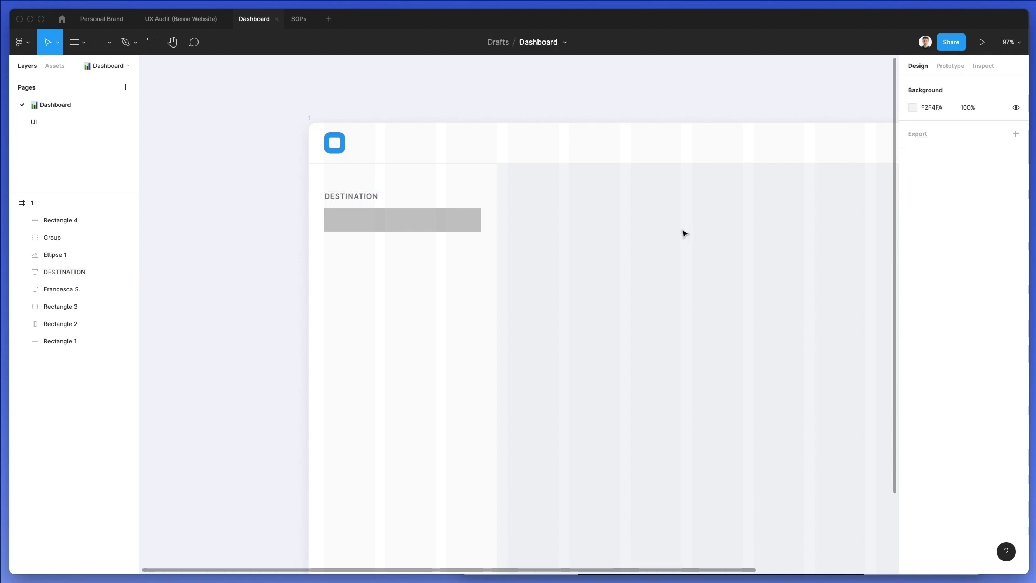
# Give the input box corner radius 5, a light grey border and a white FFFFFF fill
pyautogui.click(374, 213)
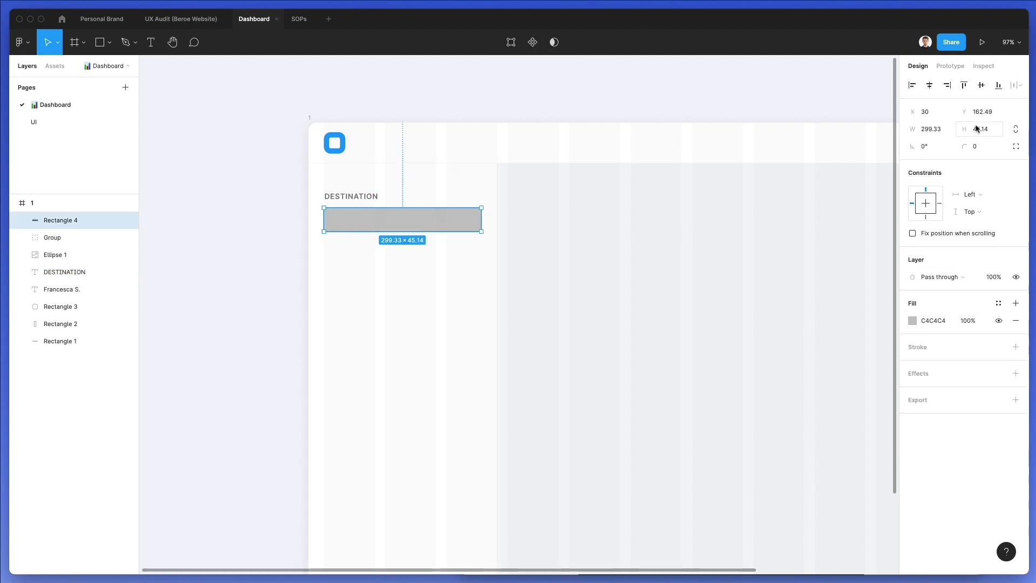
pyautogui.moveTo(961, 147); pyautogui.dragTo(1012, 146)
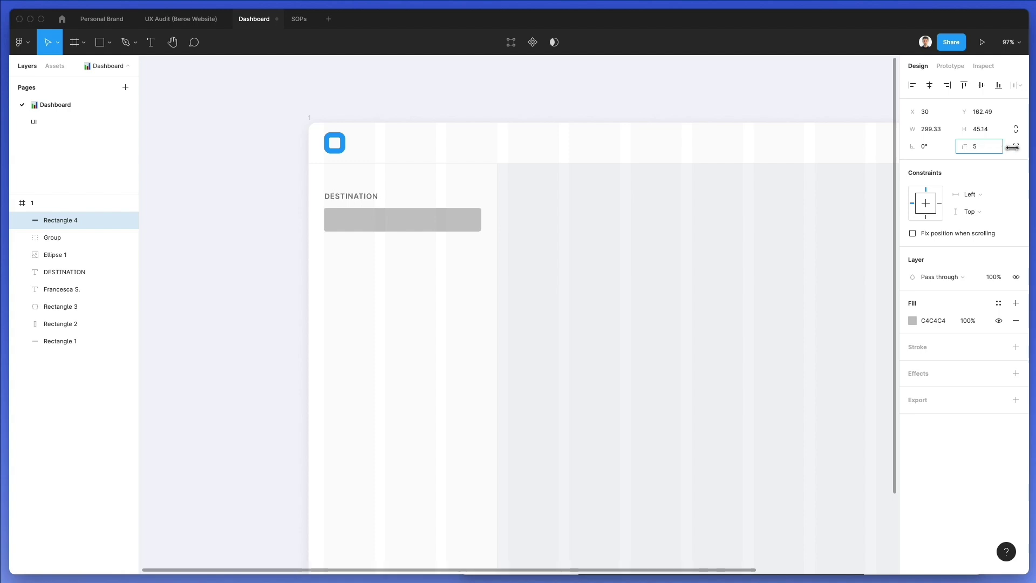
pyautogui.click(915, 346)
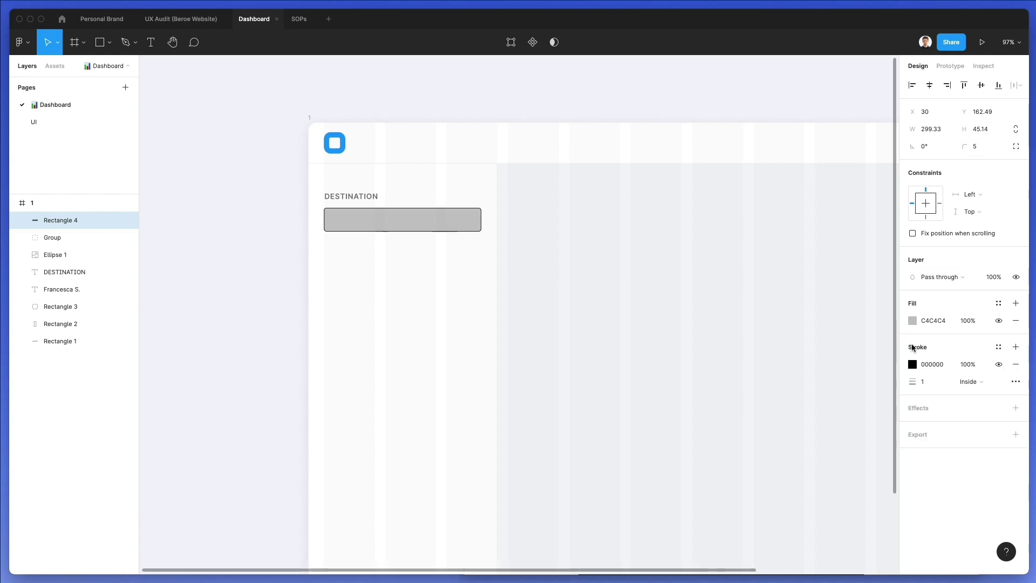
pyautogui.click(913, 364)
pyautogui.press('i')
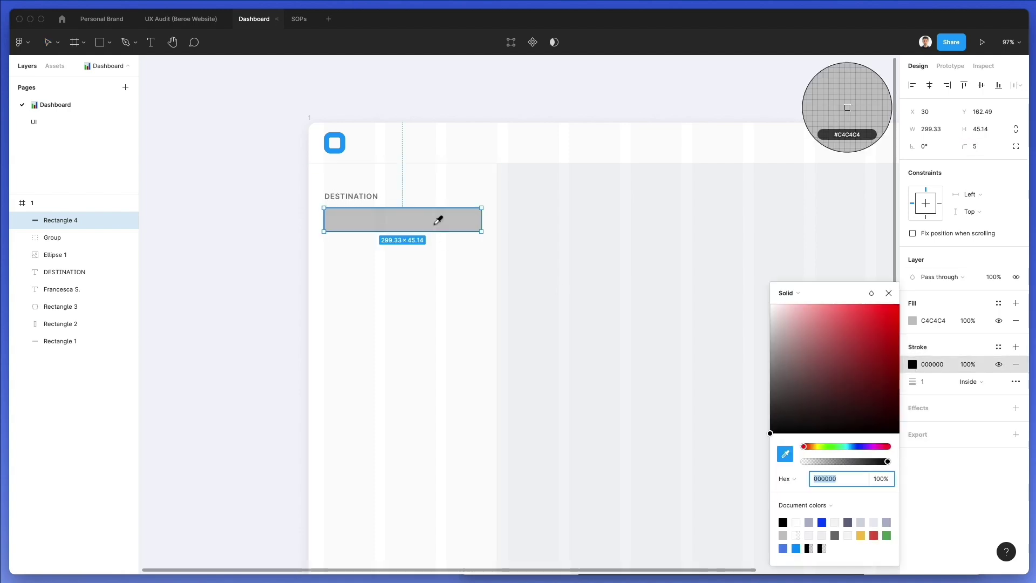
pyautogui.click(545, 226)
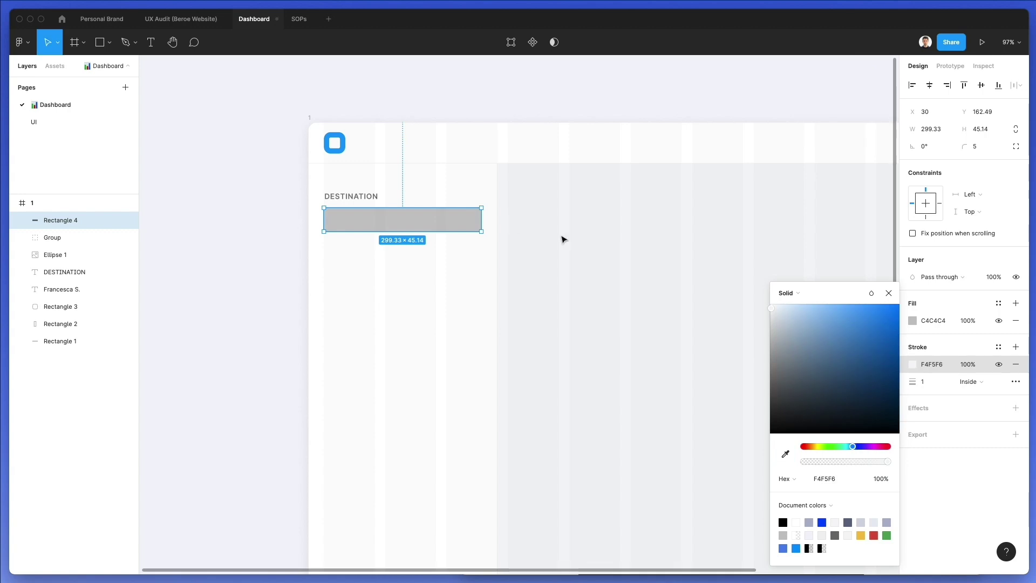
pyautogui.click(912, 321)
pyautogui.press('i')
pyautogui.click(562, 151)
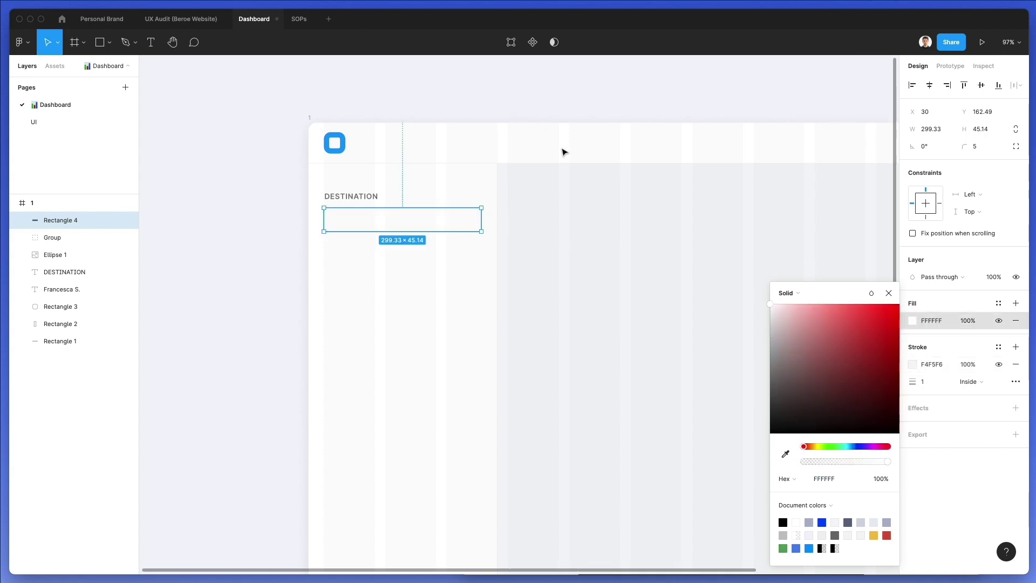
pyautogui.click(568, 215)
# Set the box border to light grey DDE3E9 at 1.5 thickness
pyautogui.click(409, 205)
pyautogui.click(411, 210)
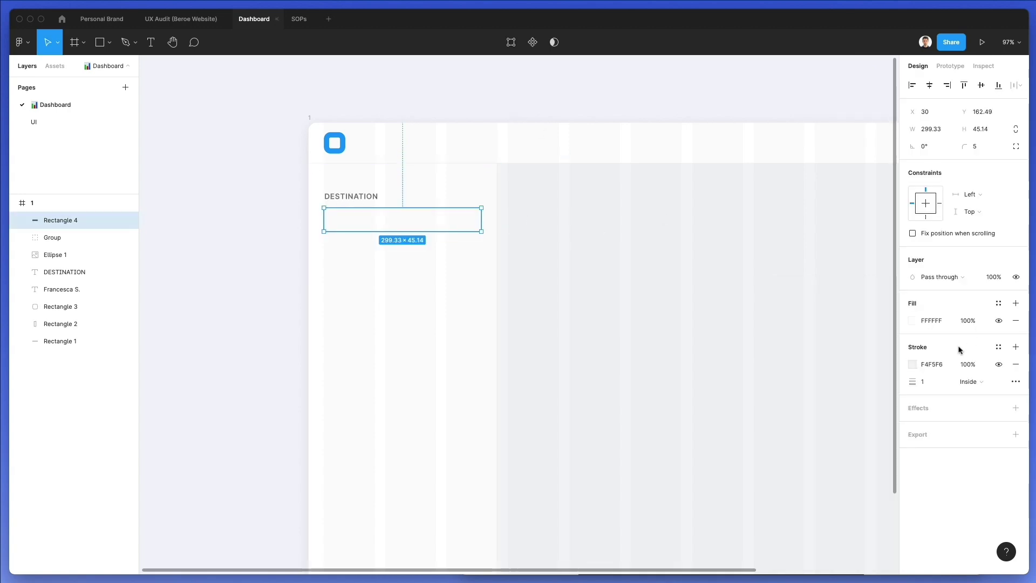
pyautogui.click(912, 364)
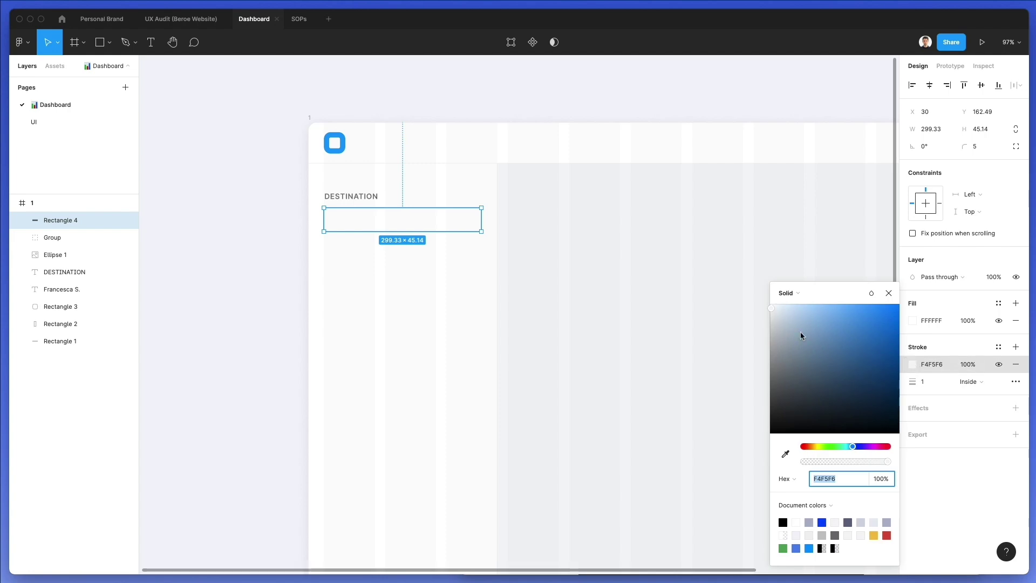
pyautogui.moveTo(774, 314); pyautogui.dragTo(777, 320)
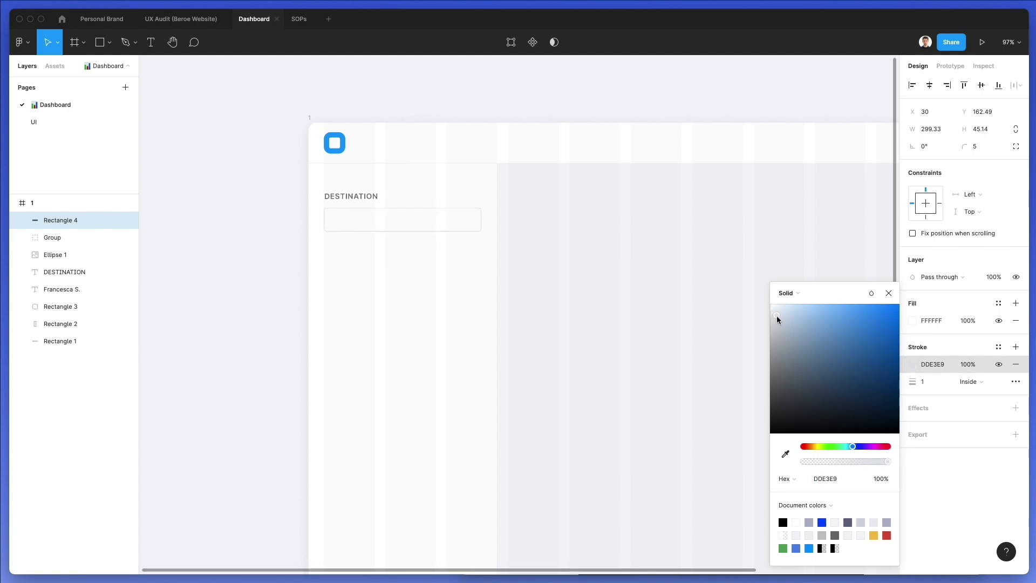
pyautogui.click(934, 381)
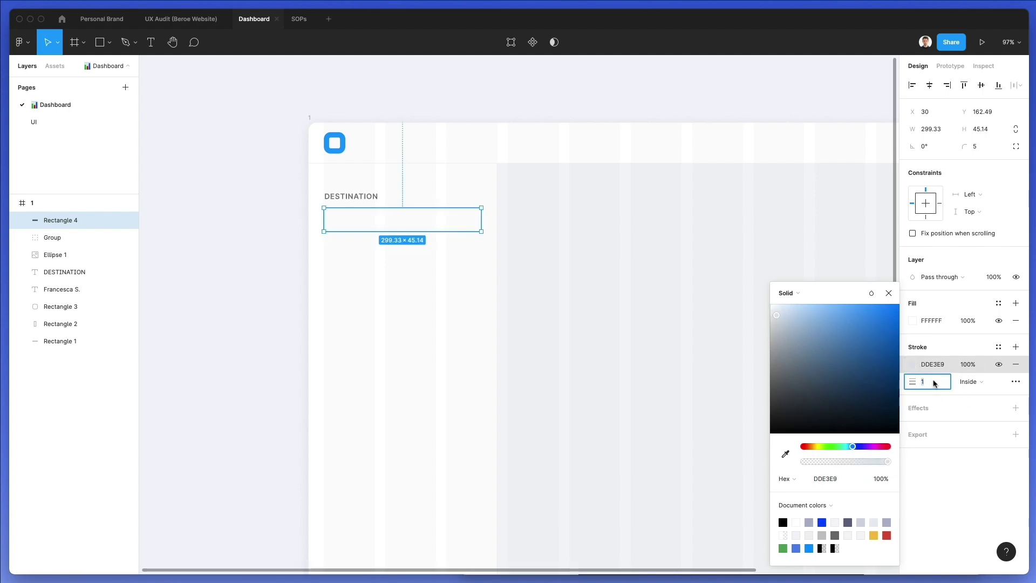
pyautogui.click(759, 300)
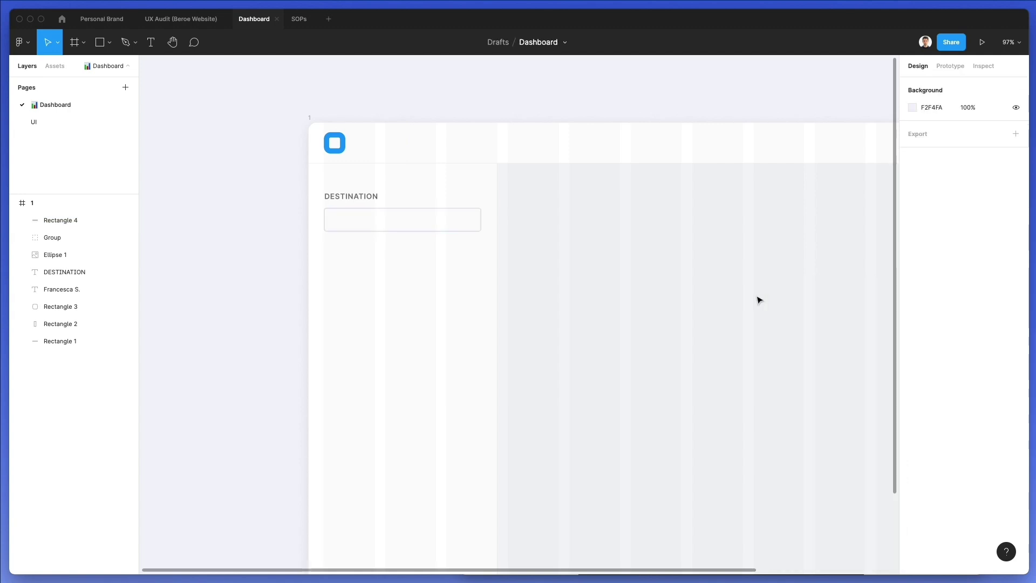
# Widen the input box to 301.33
pyautogui.click(481, 218)
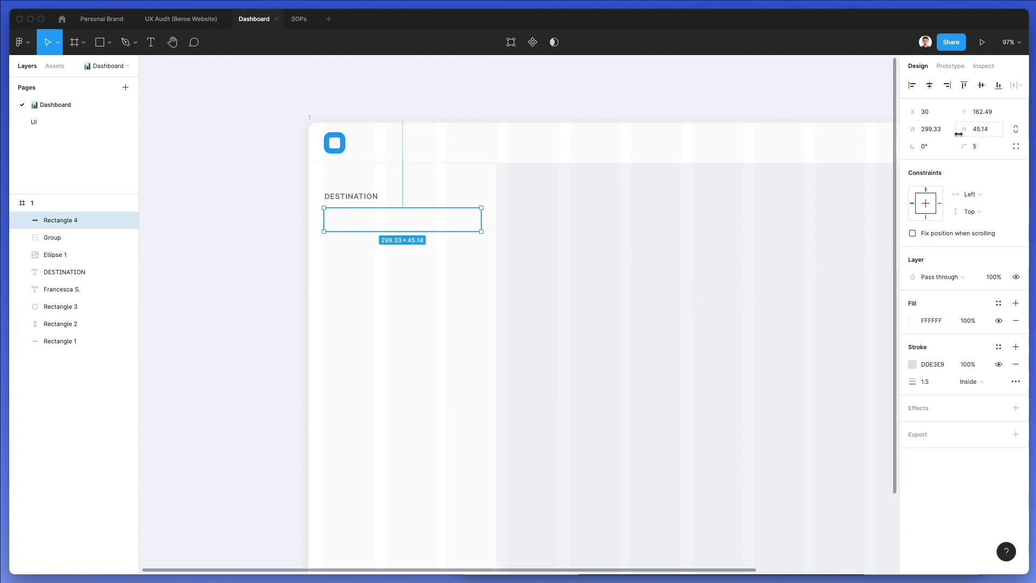
pyautogui.click(941, 130)
pyautogui.press('Up')
pyautogui.press('Up')
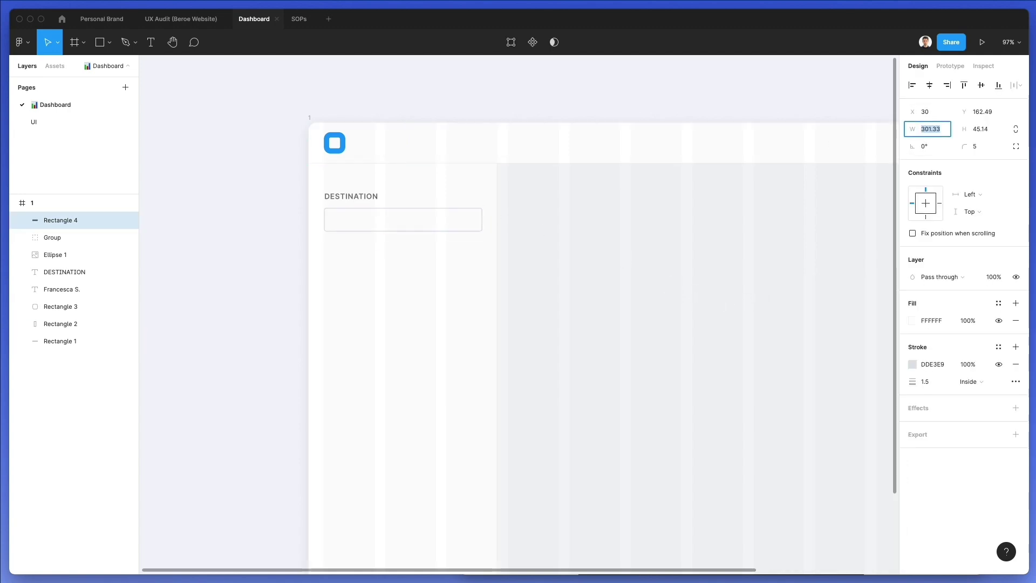
pyautogui.click(540, 248)
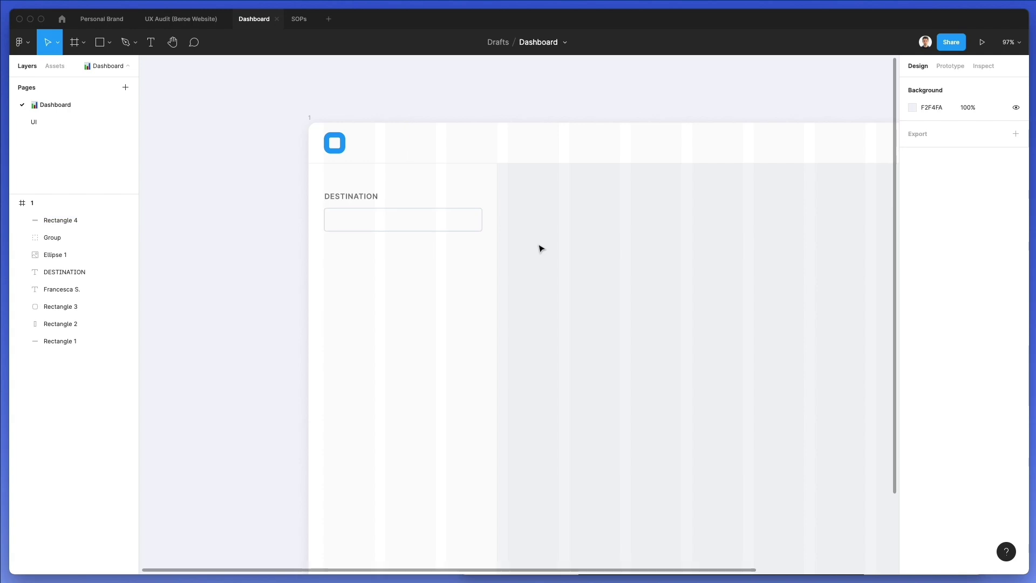
# Copy DESTINATION into the input box and change the copy to 'Enter destination'
pyautogui.keyDown('alt'); pyautogui.moveTo(354, 198); pyautogui.dragTo(361, 219); pyautogui.keyUp('alt')
pyautogui.hotkey('shift', 'Right')
pyautogui.press('Right')
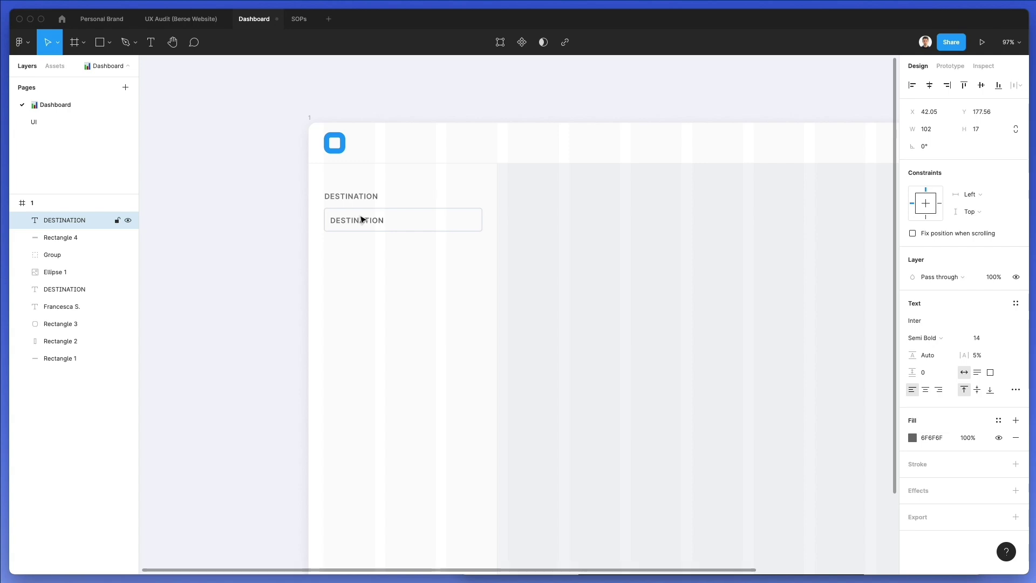
pyautogui.doubleClick(360, 219)
pyautogui.write('Enter destinat')
pyautogui.write('ion')
pyautogui.press('super+a')
# Set the placeholder's letter spacing to 0 and nudge it into place inside the box
pyautogui.click(980, 354)
pyautogui.write('0')
pyautogui.press('Return')
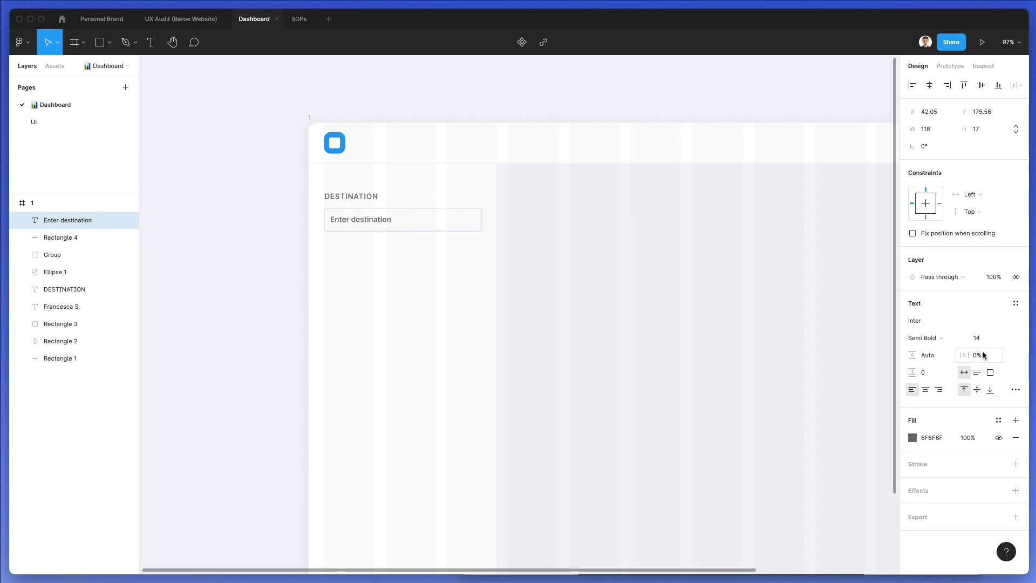
pyautogui.press('Return')
pyautogui.press('Escape')
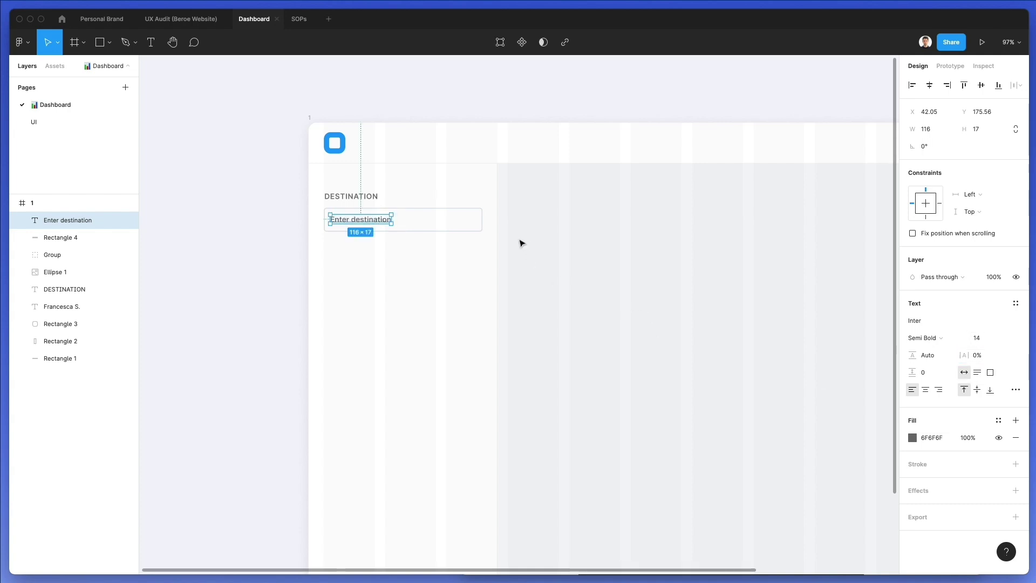
pyautogui.press('Right')
pyautogui.press('Right')
pyautogui.press('Right')
pyautogui.press('Right')
pyautogui.press('Right')
pyautogui.press('Up')
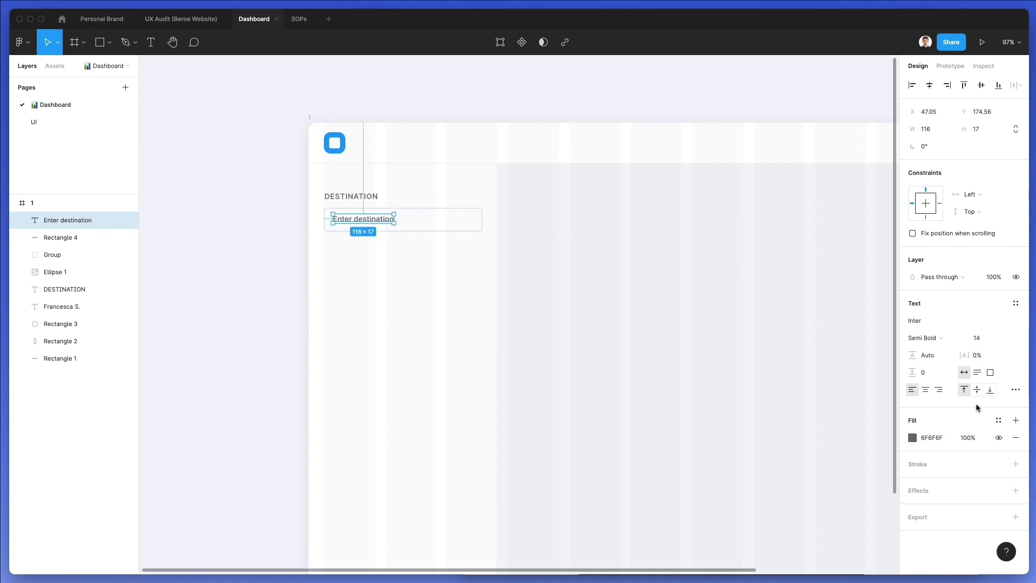
# Colour the placeholder text pale blue-grey A7A9AD
pyautogui.click(912, 438)
pyautogui.moveTo(773, 350)
pyautogui.mouseDown()
pyautogui.moveTo(761, 358)
pyautogui.moveTo(775, 345)
pyautogui.mouseUp()
pyautogui.click(854, 446)
pyautogui.click(772, 343)
pyautogui.press('Escape')
pyautogui.press('Escape')
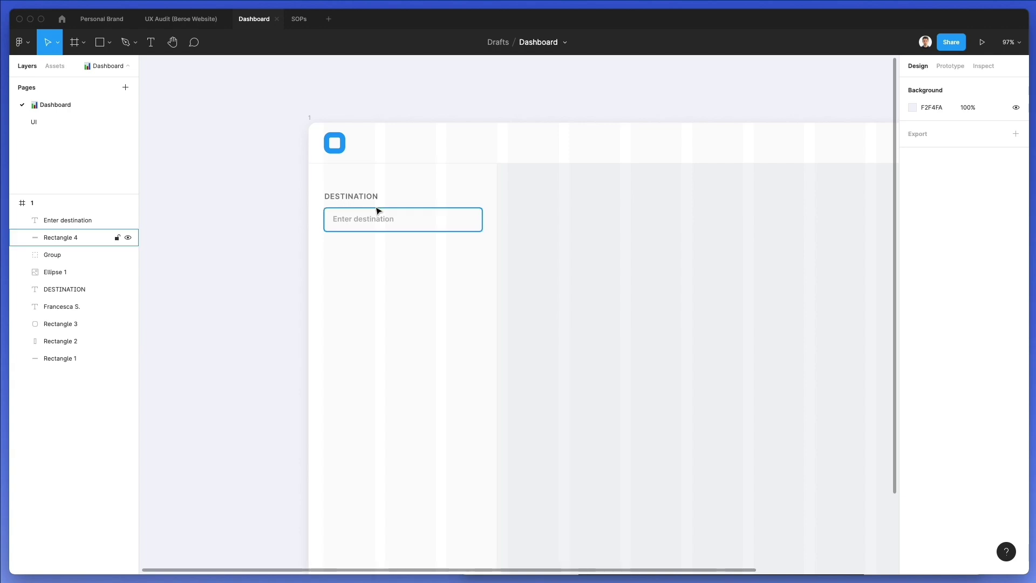
pyautogui.click(381, 219)
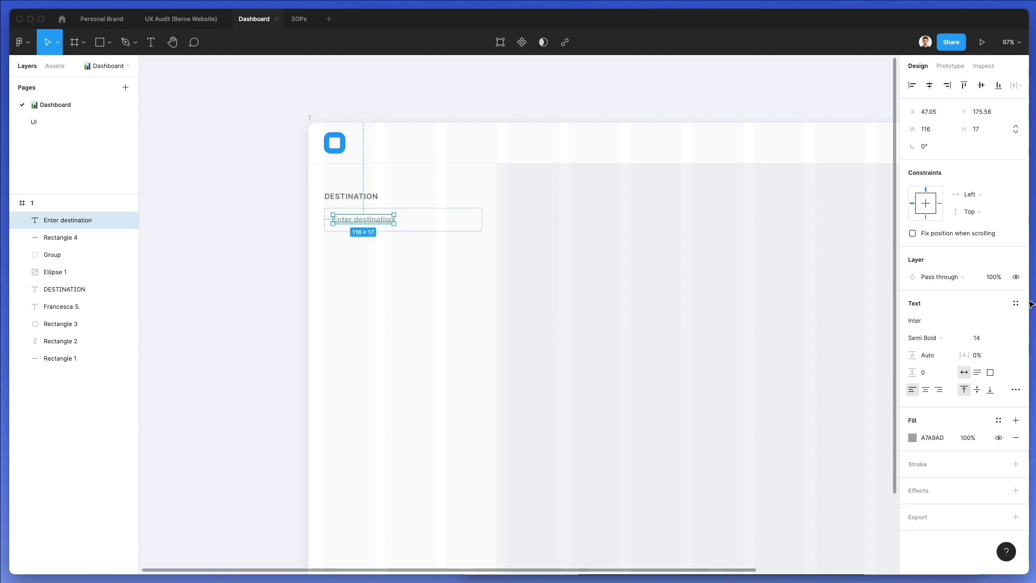
# Make the placeholder Medium weight in grey 7F8694
pyautogui.click(912, 437)
pyautogui.click(778, 345)
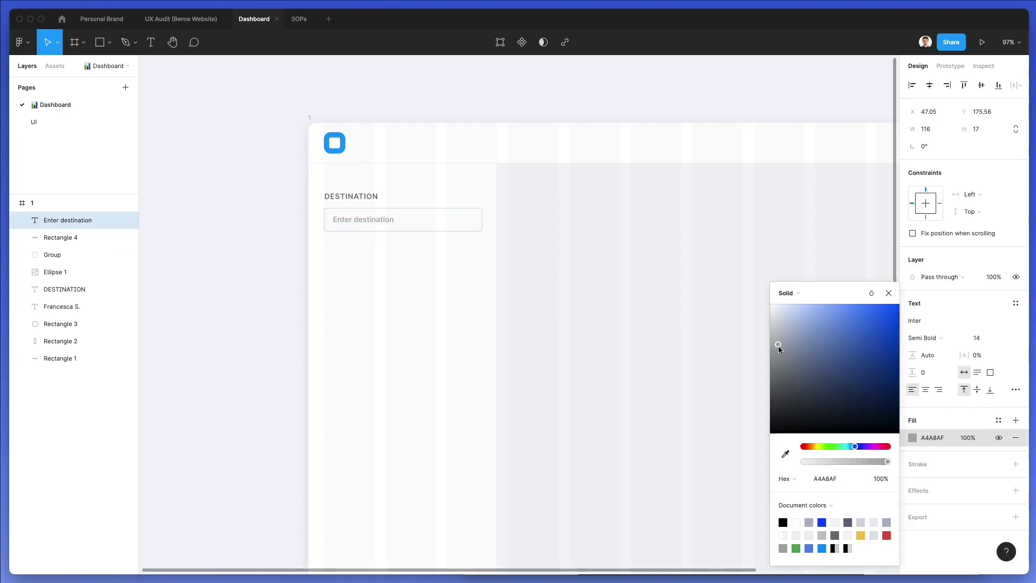
pyautogui.moveTo(778, 349); pyautogui.dragTo(778, 350)
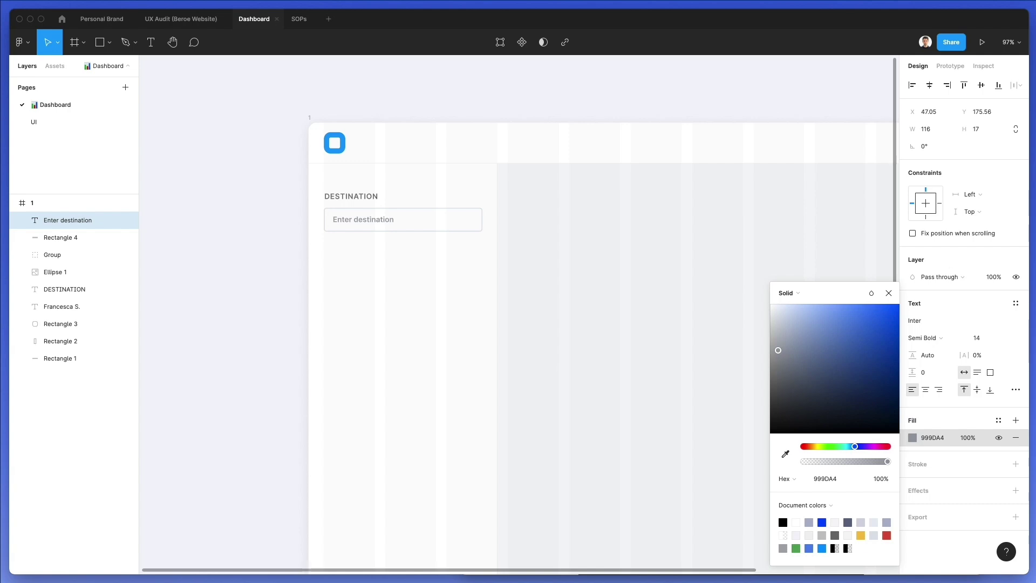
pyautogui.click(942, 336)
pyautogui.click(952, 324)
pyautogui.moveTo(788, 353); pyautogui.dragTo(788, 358)
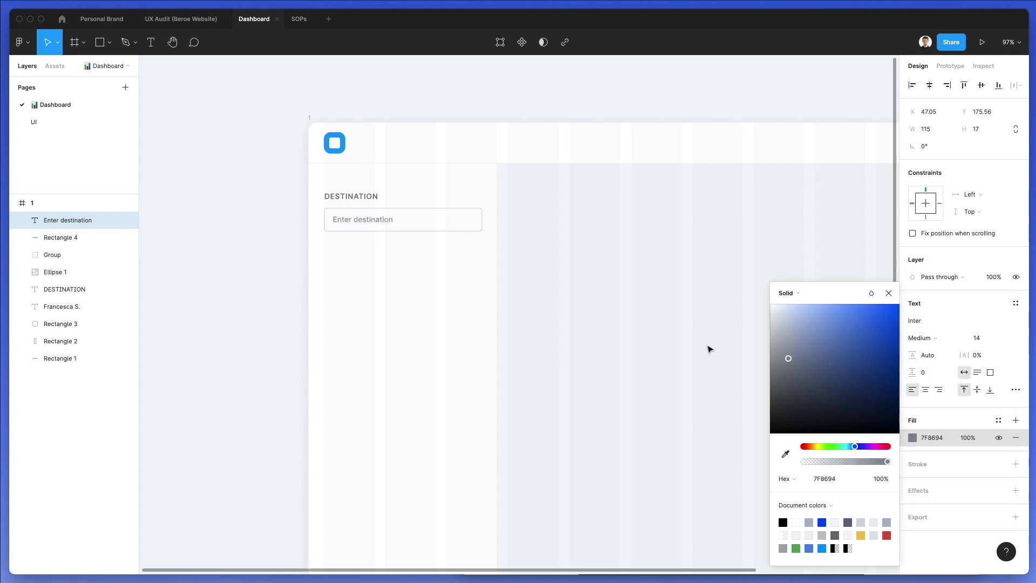
pyautogui.click(709, 349)
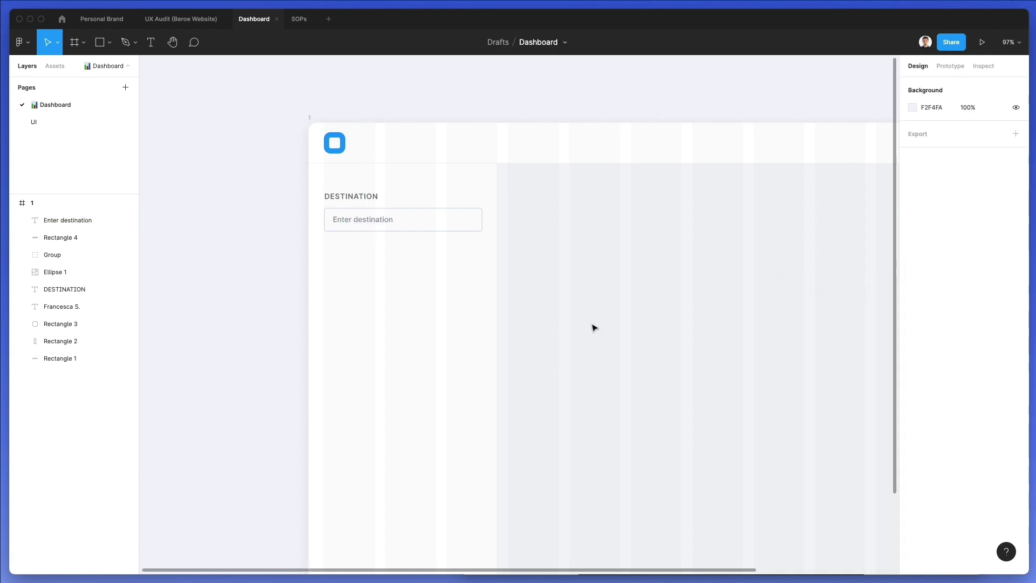
# Reduce DESTINATION to size 13 and move it 2 px down
pyautogui.click(360, 198)
pyautogui.click(978, 337)
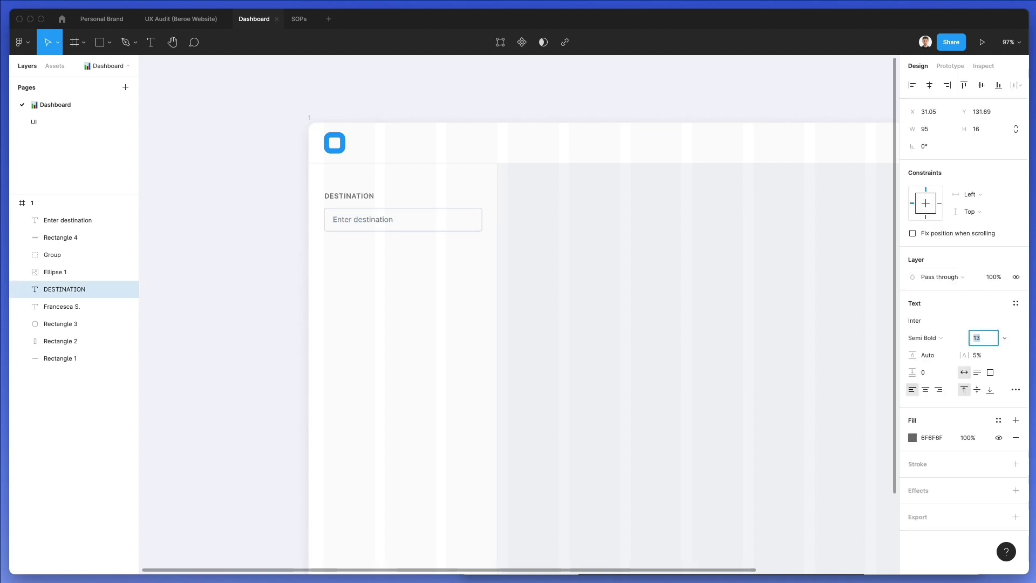
pyautogui.click(560, 293)
pyautogui.moveTo(352, 196); pyautogui.dragTo(353, 198)
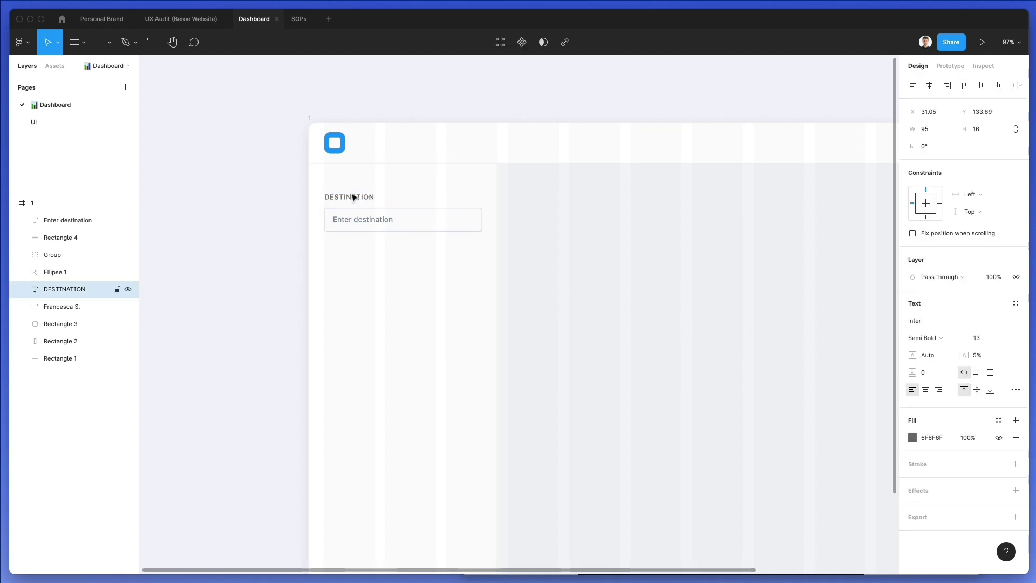
pyautogui.click(677, 224)
# Select the input box and placeholder without the sidebar background
pyautogui.moveTo(557, 233); pyautogui.dragTo(302, 194)
pyautogui.keyDown('shift'); pyautogui.click(474, 286); pyautogui.keyUp('shift')
pyautogui.click(518, 236)
pyautogui.moveTo(573, 245); pyautogui.dragTo(287, 211)
pyautogui.keyDown('shift'); pyautogui.click(381, 276); pyautogui.keyUp('shift')
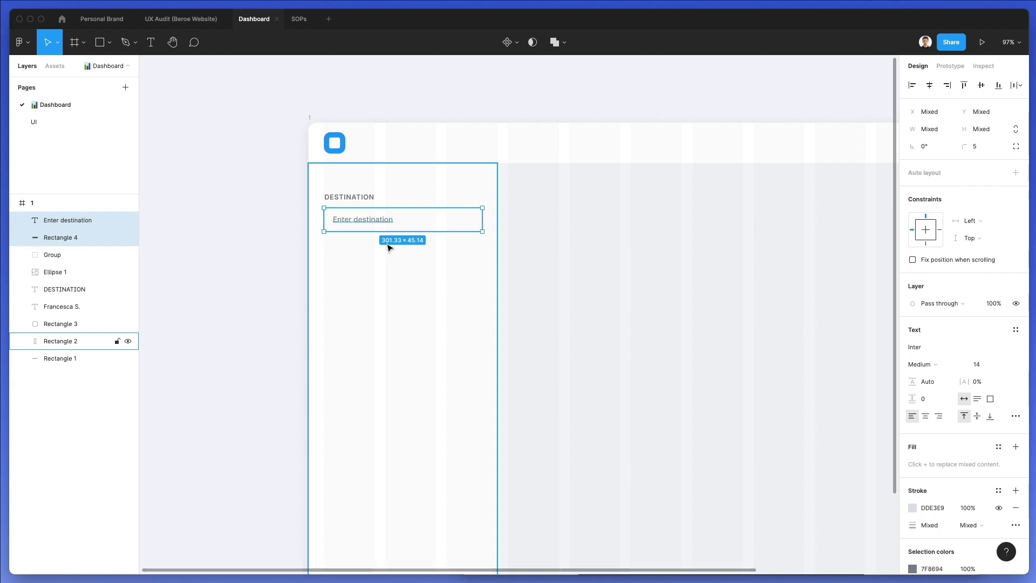
# Duplicate the label, input box and placeholder below the first field
pyautogui.click(620, 256)
pyautogui.moveTo(582, 254); pyautogui.dragTo(371, 279)
pyautogui.keyDown('shift'); pyautogui.click(420, 338); pyautogui.keyUp('shift')
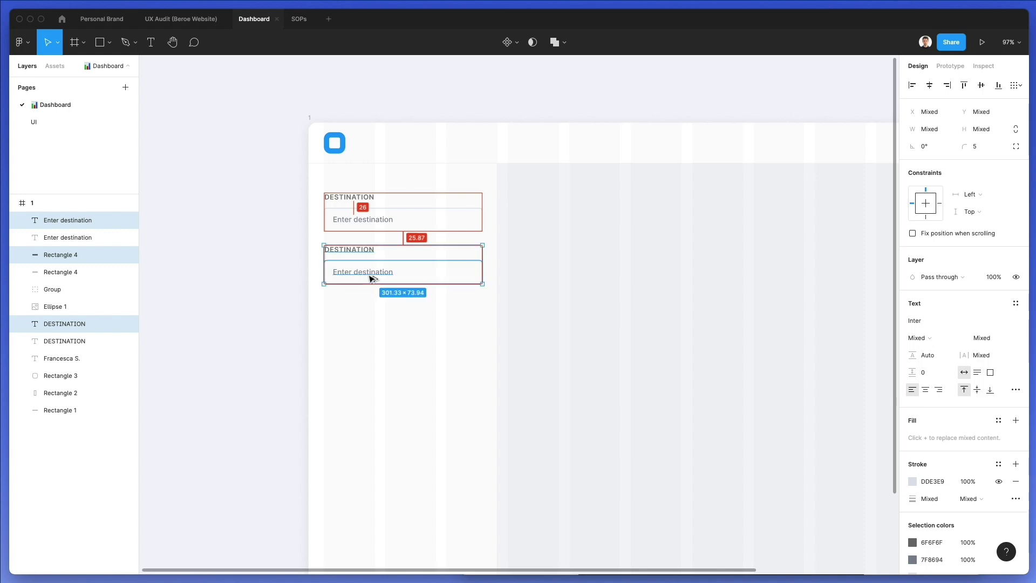
pyautogui.click(557, 289)
# Lock the sidebar background rectangle
pyautogui.click(488, 340)
pyautogui.rightClick(489, 340)
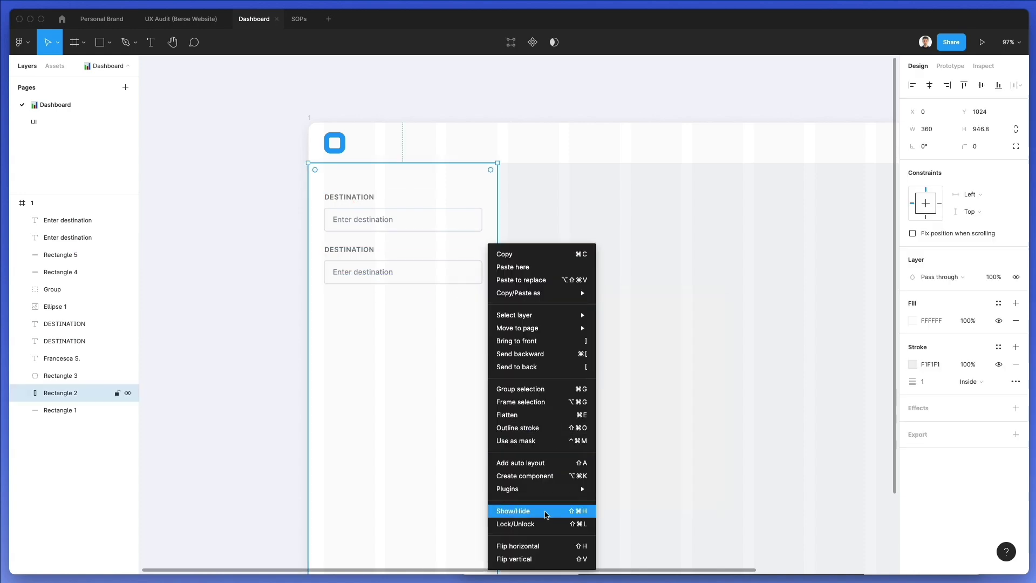
pyautogui.click(544, 523)
pyautogui.scroll(-1, 379, 233)
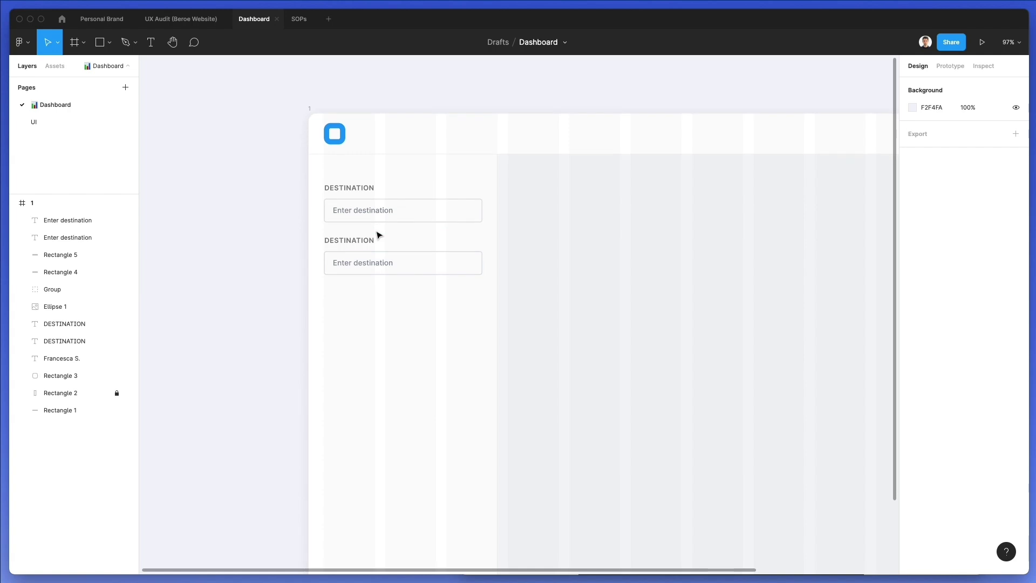
# Rename the second field's label to SELECT DATE
pyautogui.click(354, 241)
pyautogui.doubleClick(354, 242)
pyautogui.write('Select')
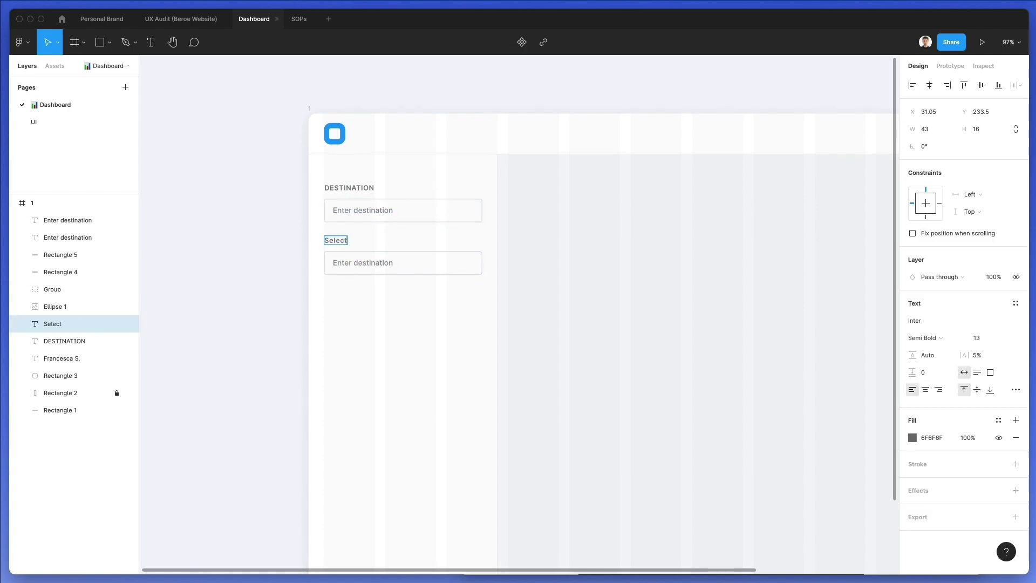
pyautogui.press('super+a')
pyautogui.write('SELECT DATE')
pyautogui.press('Escape')
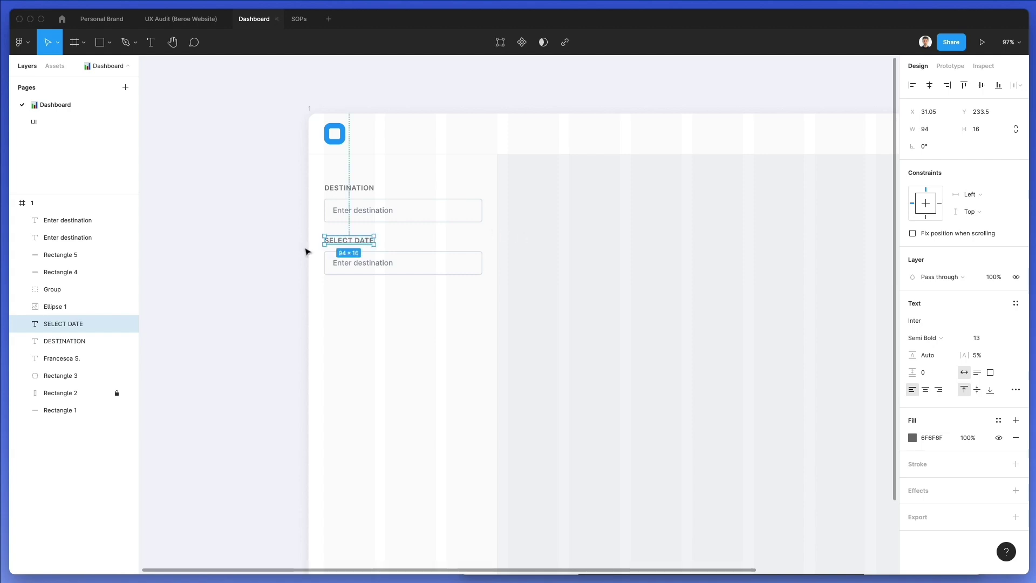
pyautogui.click(593, 253)
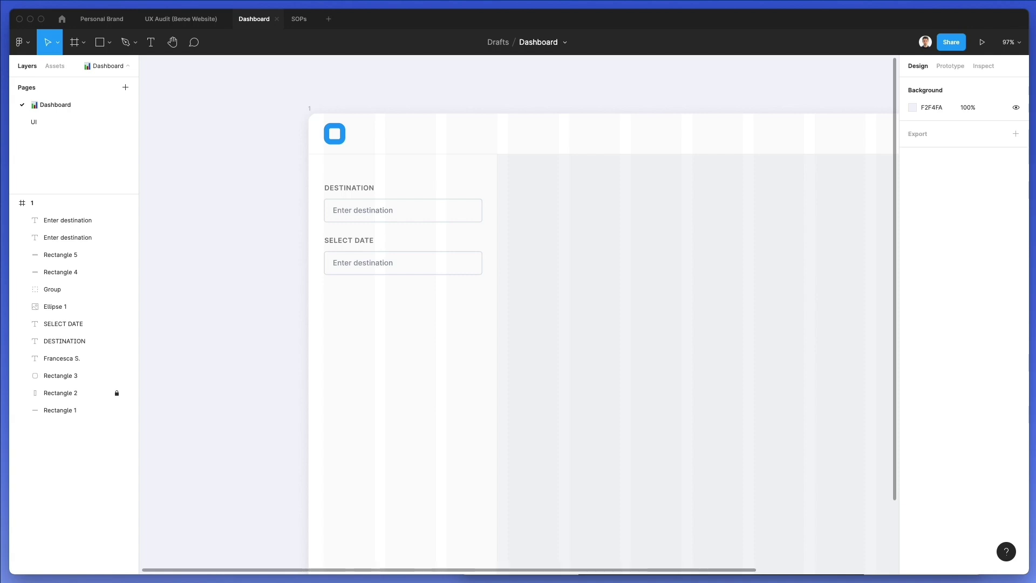
# Search Nucleo for 'calendar' and drop the calendar-check icon into the SELECT DATE field
pyautogui.press('super+shift+n')
pyautogui.press('super+a')
pyautogui.write('calendar')
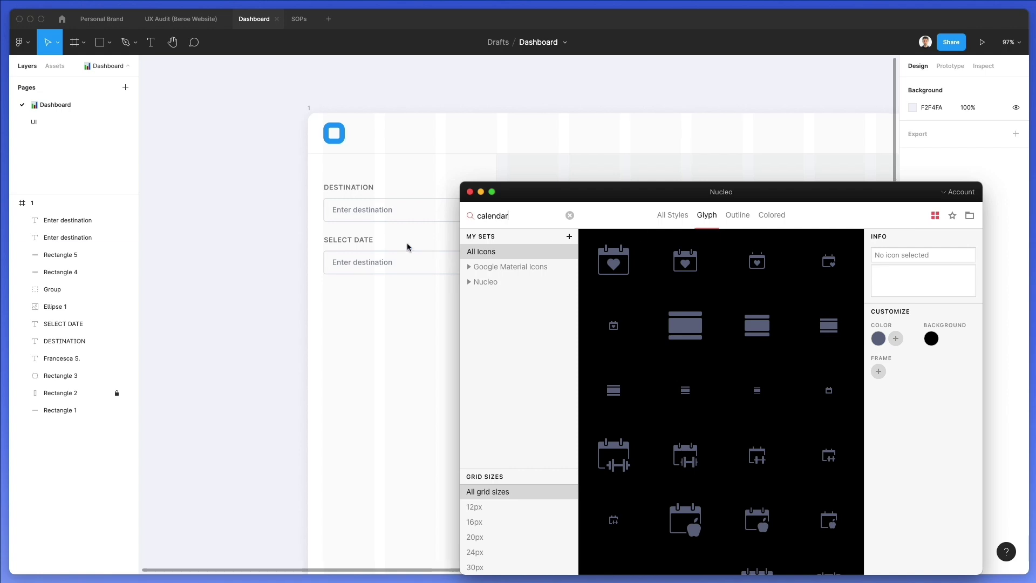
pyautogui.scroll(-3, 406, 243)
pyautogui.hscroll(3, 406, 243)
pyautogui.scroll(-2, 675, 336)
pyautogui.scroll(-5, 674, 336)
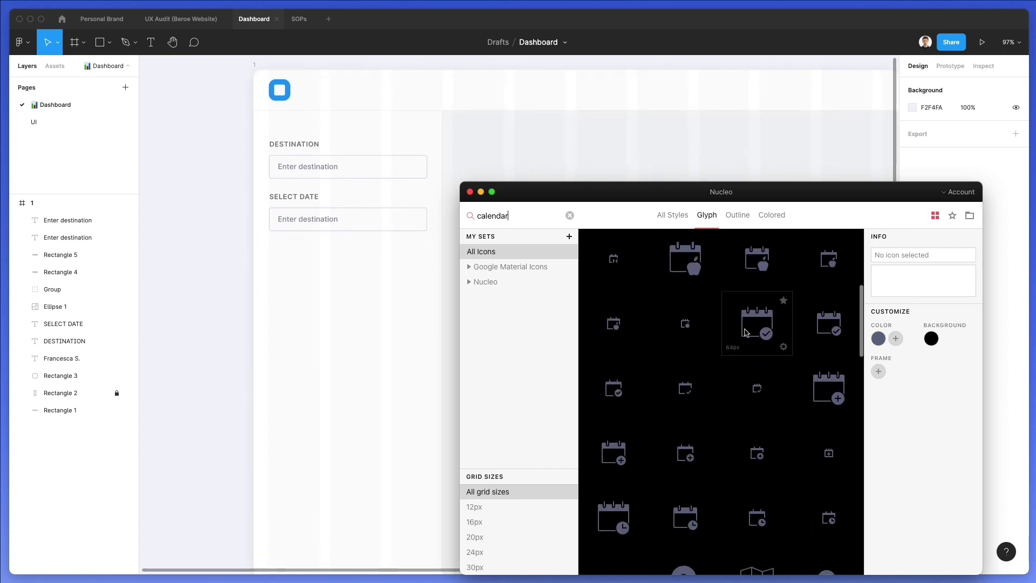
pyautogui.moveTo(692, 356); pyautogui.dragTo(291, 233)
pyautogui.scroll(2, 289, 210)
pyautogui.scroll(3, 290, 210)
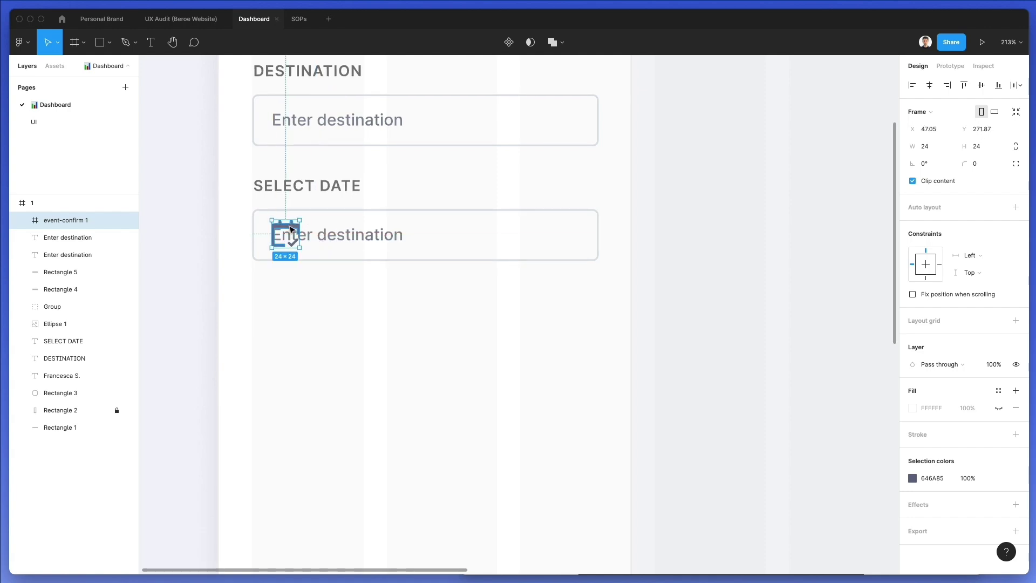
# Unwrap the calendar icon, give it the placeholder text's grey, and delete the placeholder text
pyautogui.press('shift+super+g')
pyautogui.scroll(3, 375, 248)
pyautogui.press('i')
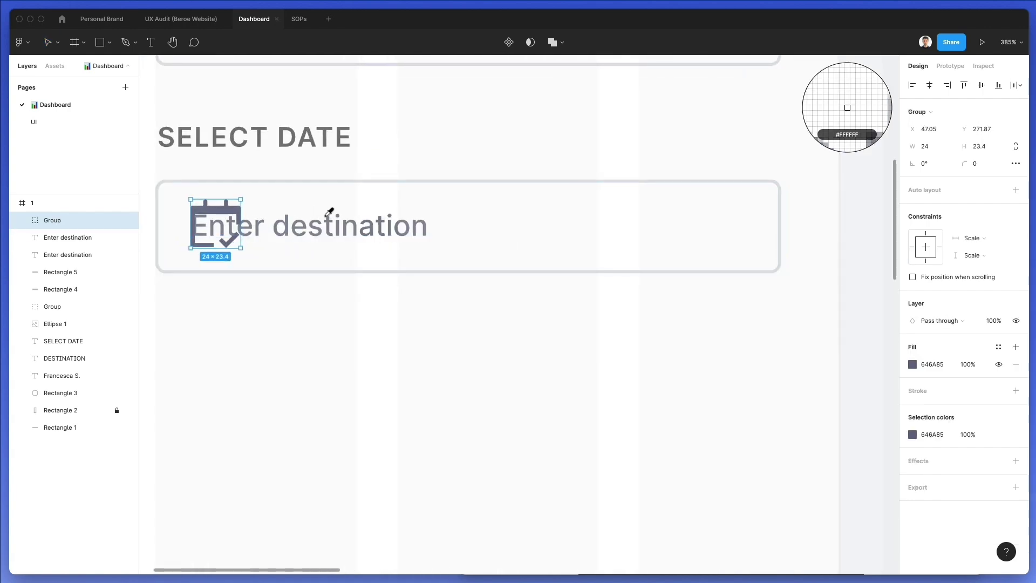
pyautogui.click(333, 215)
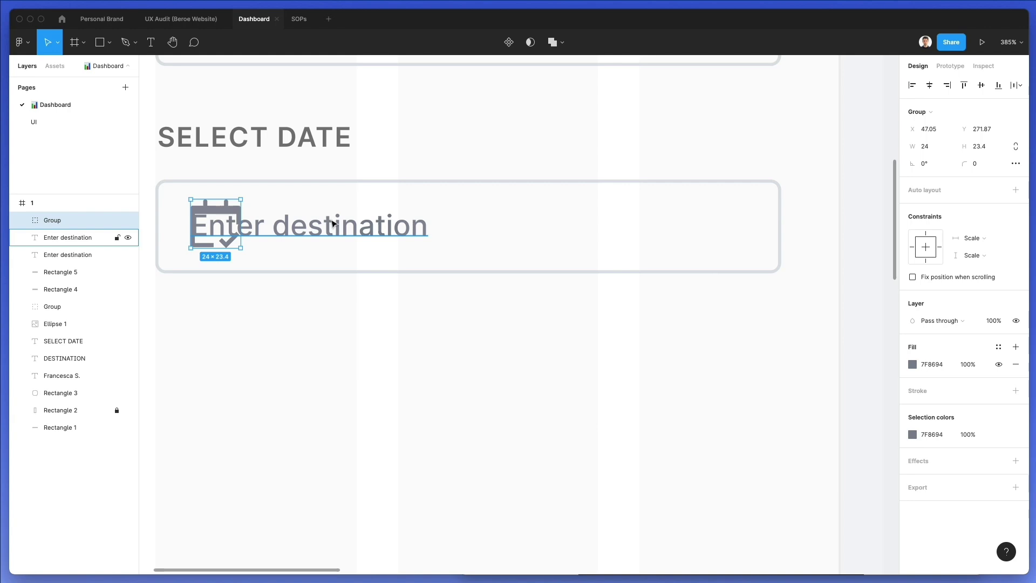
pyautogui.click(333, 223)
pyautogui.press('Delete')
# Scale the calendar icon down to about 20 px and nudge it to the field's left
pyautogui.click(212, 213)
pyautogui.press('k')
pyautogui.moveTo(242, 223); pyautogui.dragTo(241, 222)
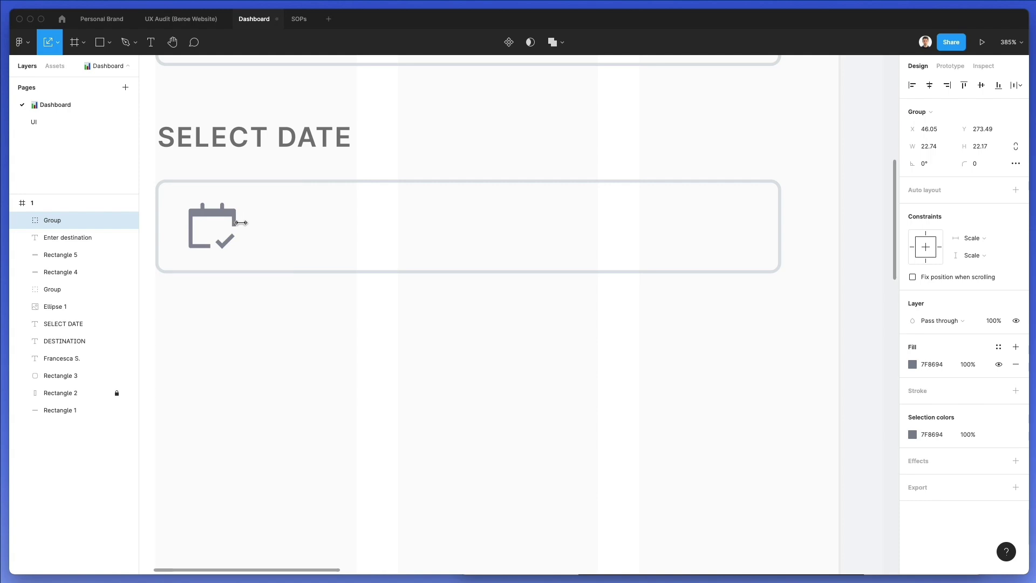
pyautogui.scroll(-5, 241, 222)
pyautogui.press('Right')
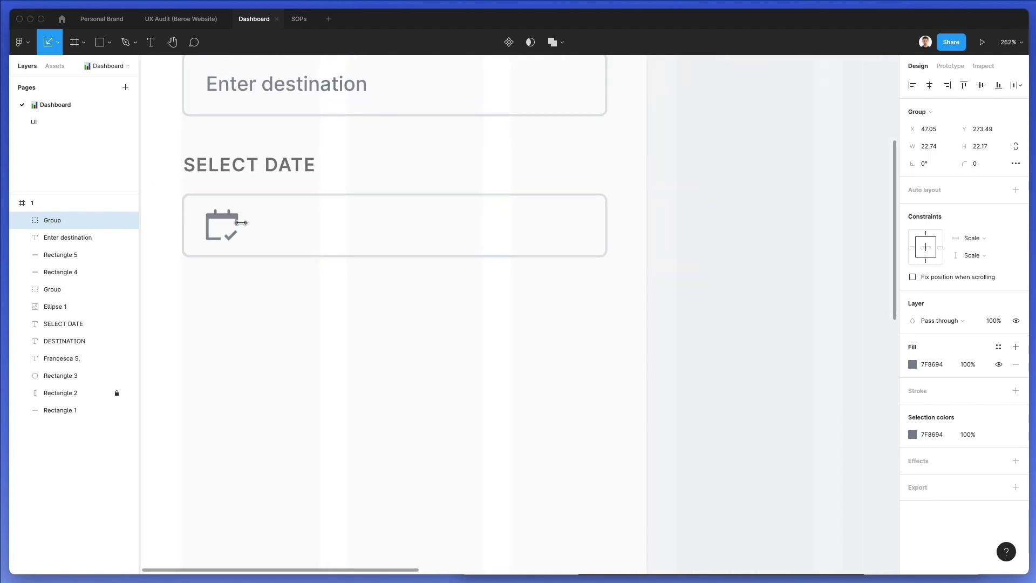
pyautogui.press('Left')
pyautogui.press('Left')
pyautogui.press('Left')
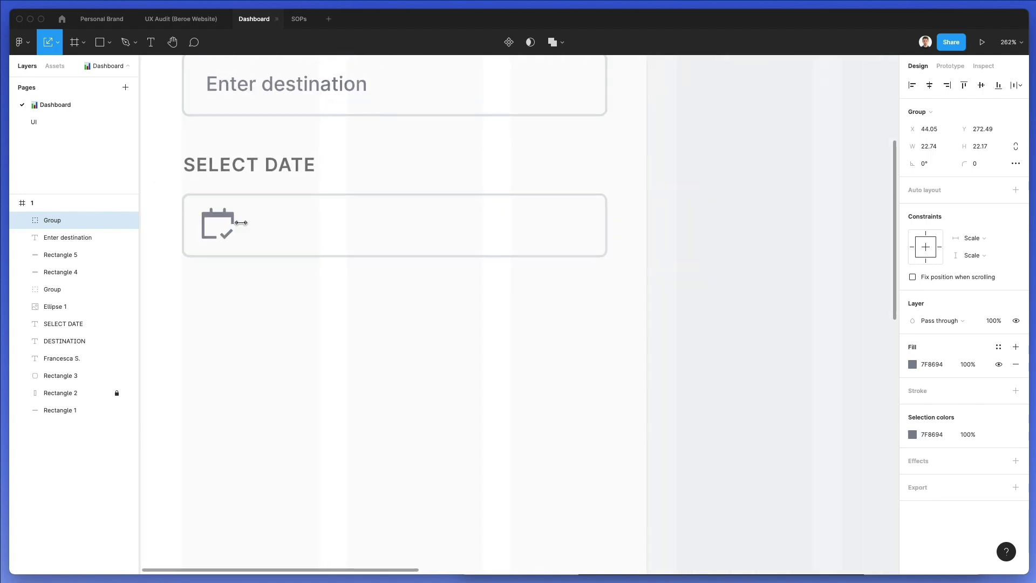
pyautogui.moveTo(236, 224); pyautogui.dragTo(233, 226)
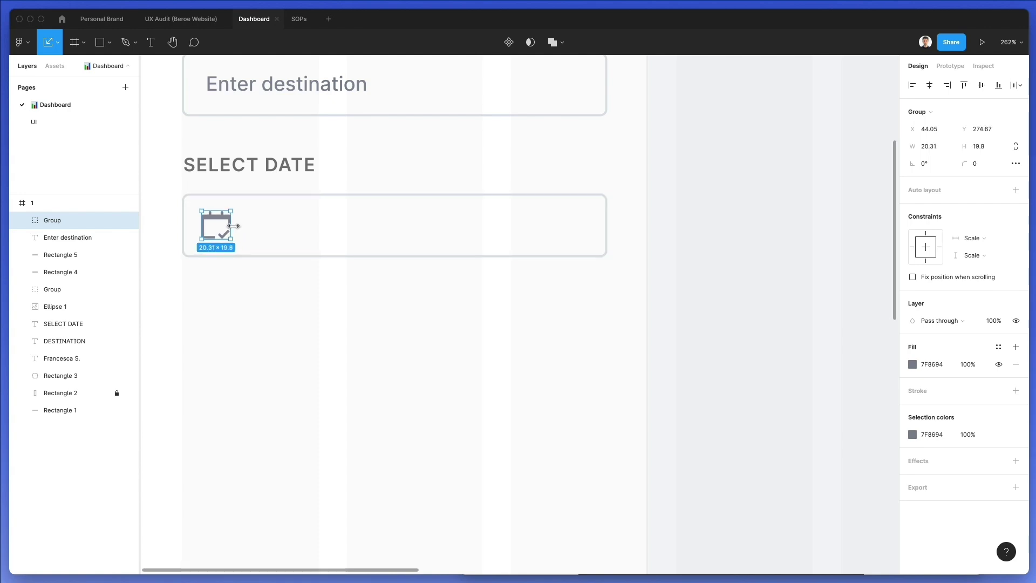
pyautogui.press('Up')
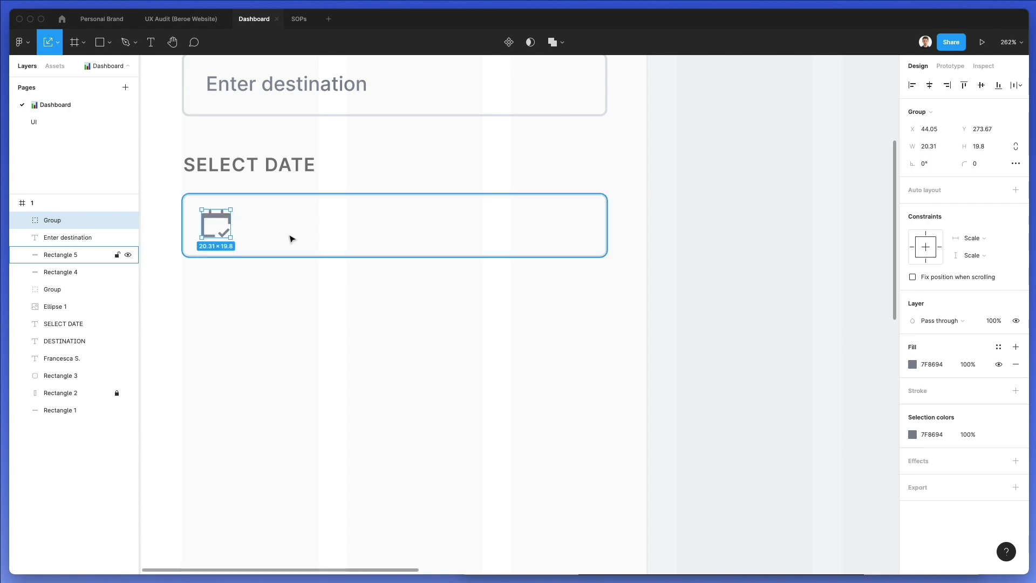
pyautogui.click(730, 221)
pyautogui.scroll(-3, 689, 221)
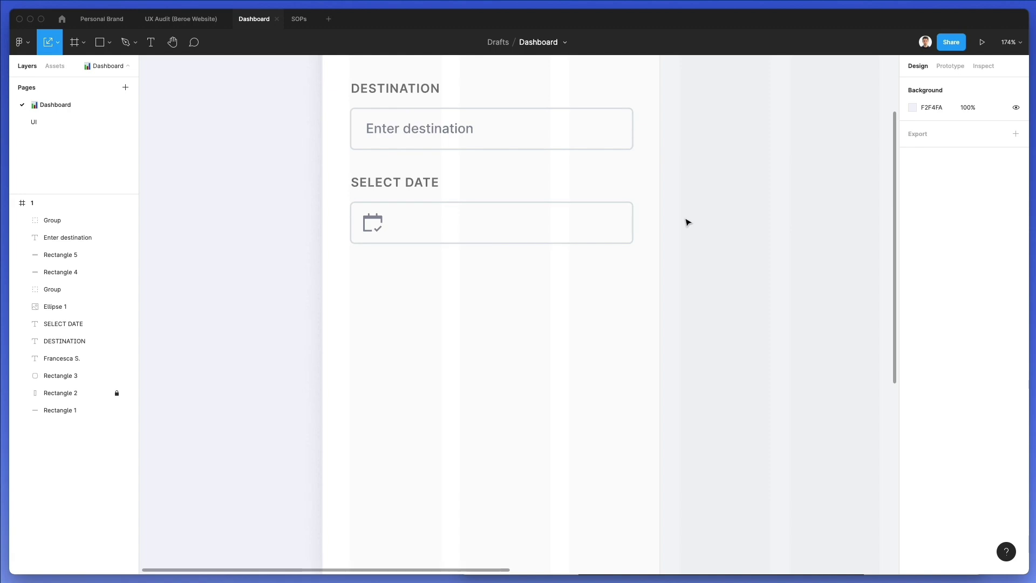
# Duplicate the whole SELECT DATE field and place the copy below the original
pyautogui.click(356, 182)
pyautogui.moveTo(304, 168); pyautogui.dragTo(456, 292)
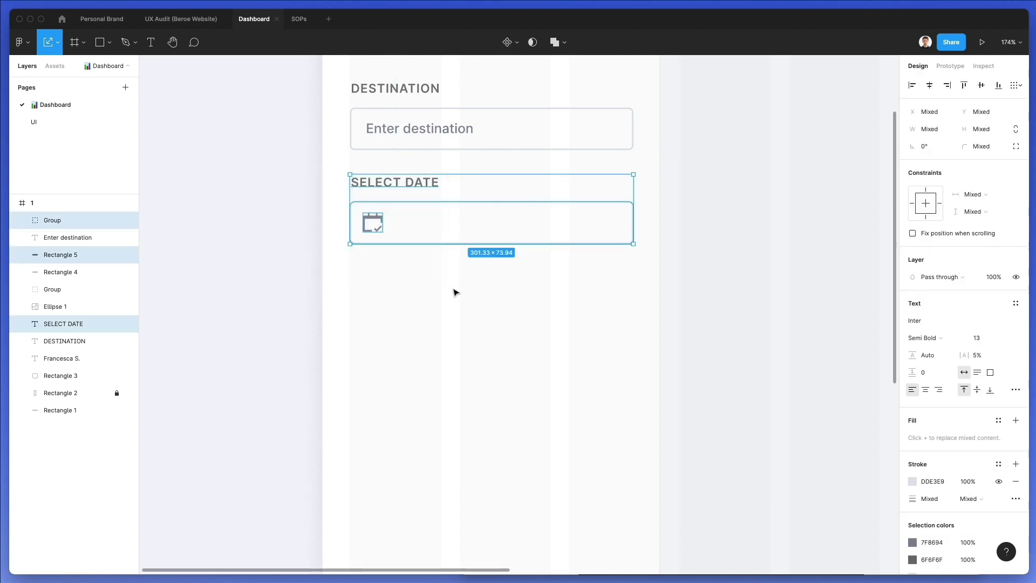
pyautogui.moveTo(392, 247); pyautogui.dragTo(380, 305)
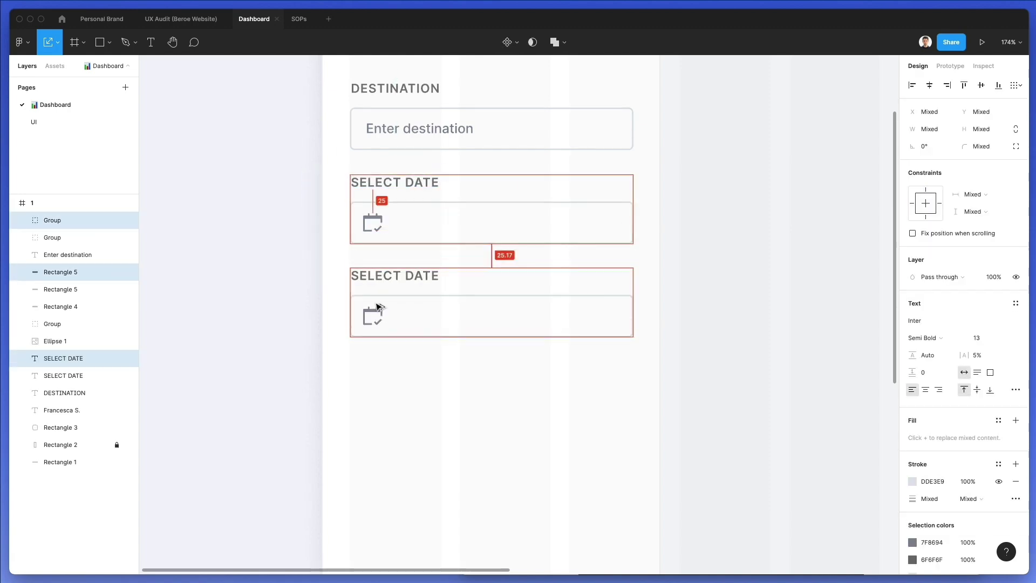
pyautogui.press('Escape')
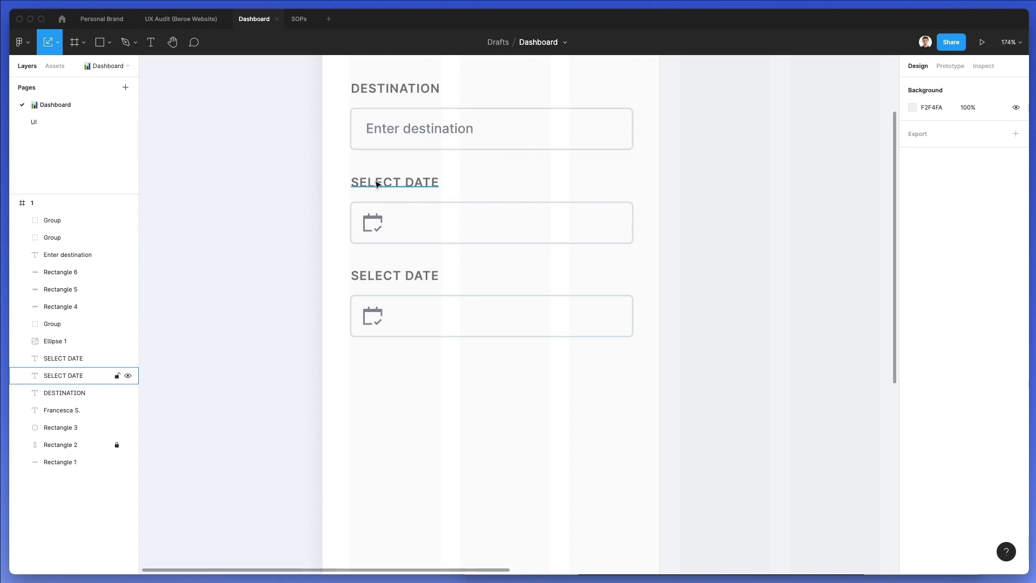
pyautogui.click(377, 180)
pyautogui.click(399, 275)
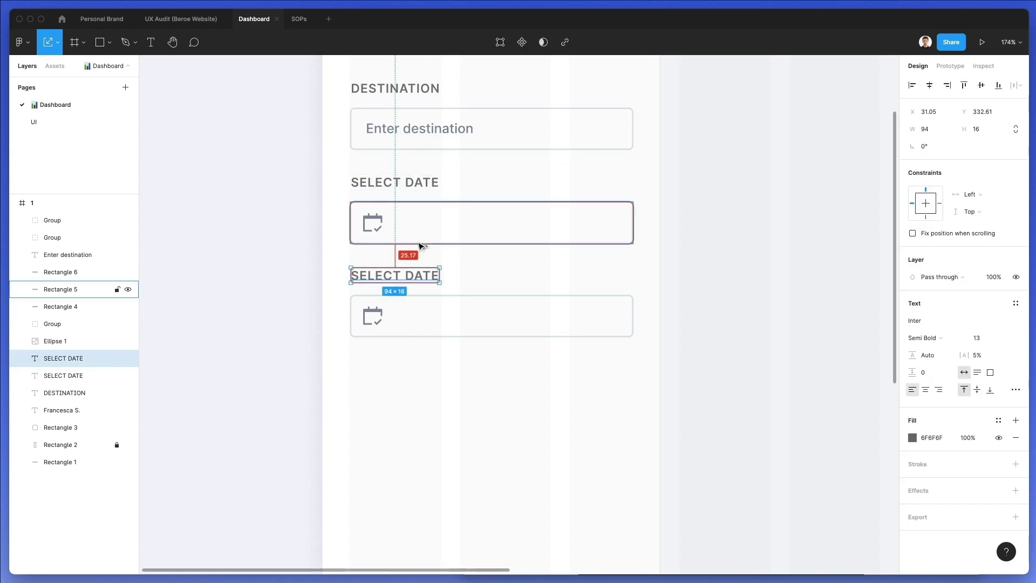
pyautogui.click(731, 265)
pyautogui.click(892, 0)
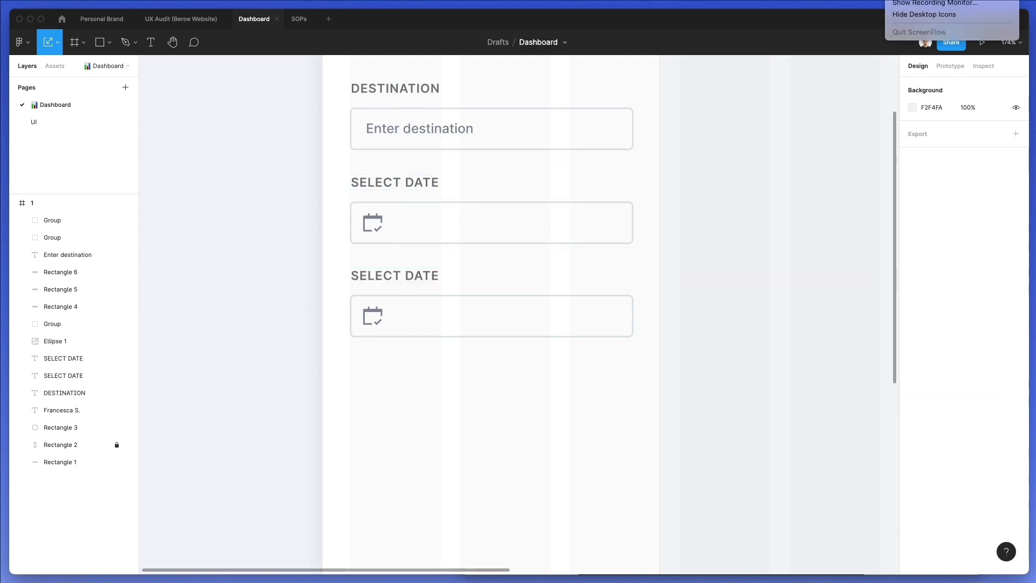
pyautogui.press('Escape')
# Narrow the lower date box and round it into a pill with corner radius 66
pyautogui.click(499, 305)
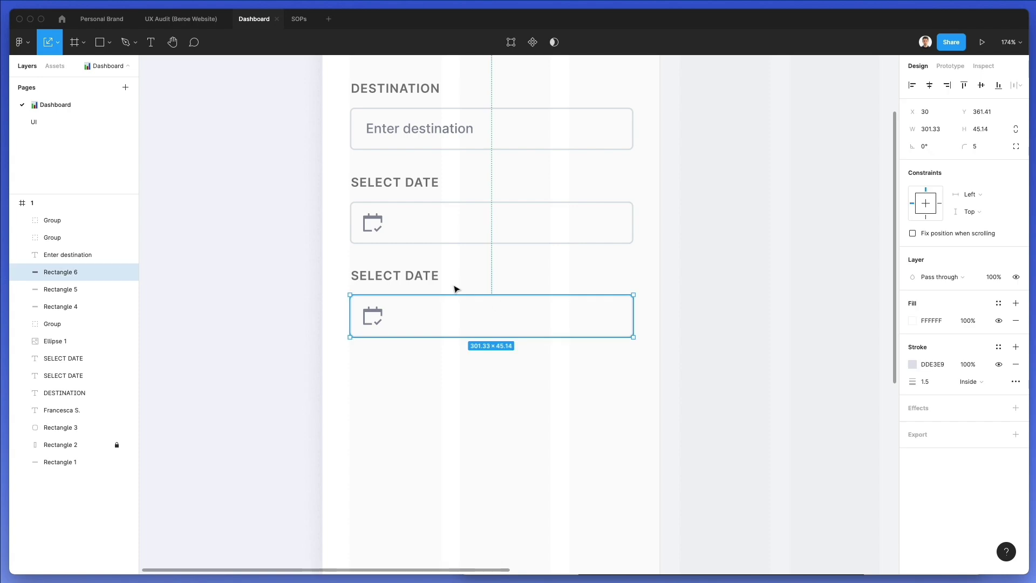
pyautogui.moveTo(633, 316); pyautogui.dragTo(513, 312)
pyautogui.hotkey('ctrl', 'z')
pyautogui.press('Escape')
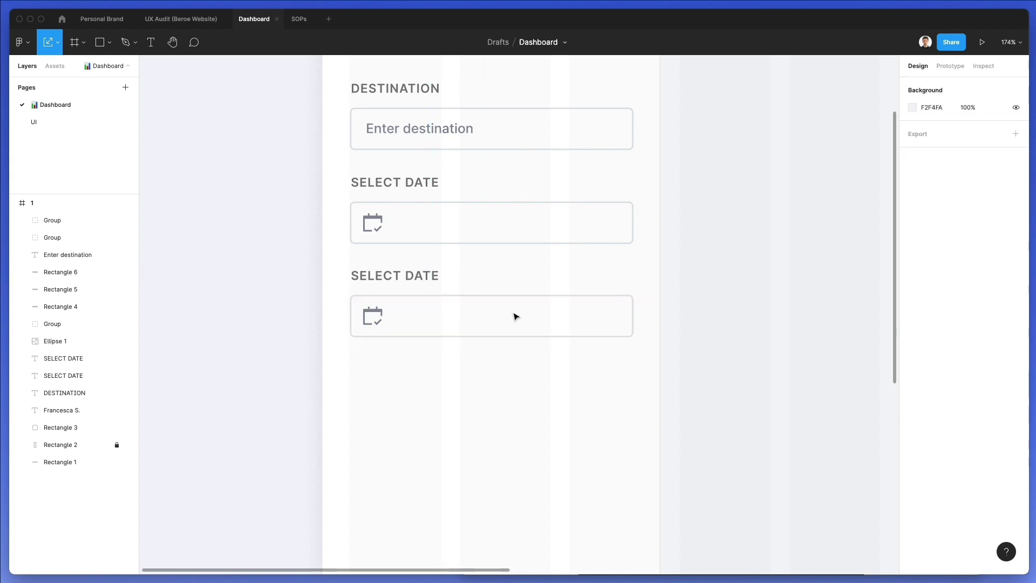
pyautogui.press('v')
pyautogui.click(613, 312)
pyautogui.moveTo(632, 313); pyautogui.dragTo(448, 315)
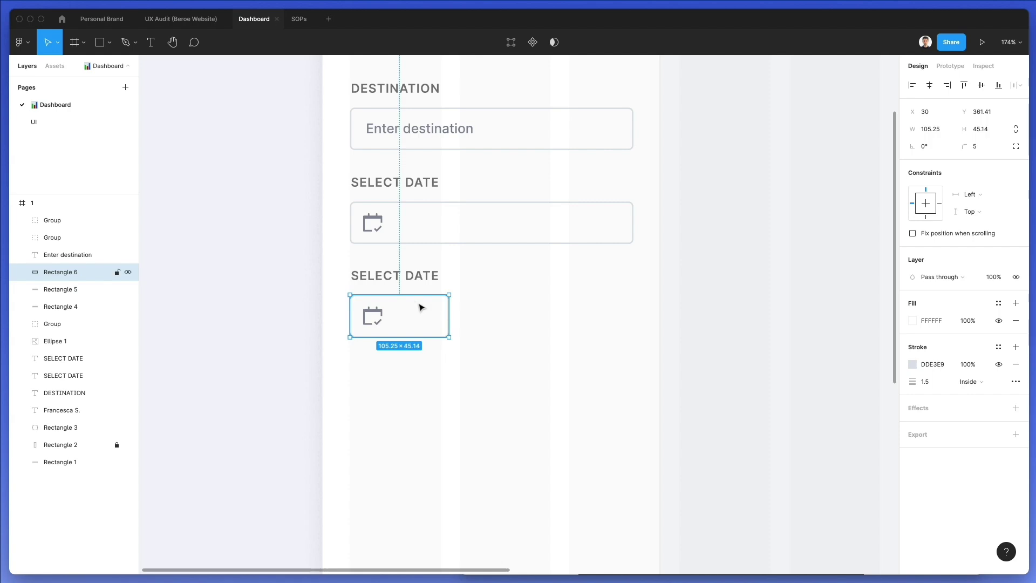
pyautogui.click(976, 146)
pyautogui.write('66')
pyautogui.press('Return')
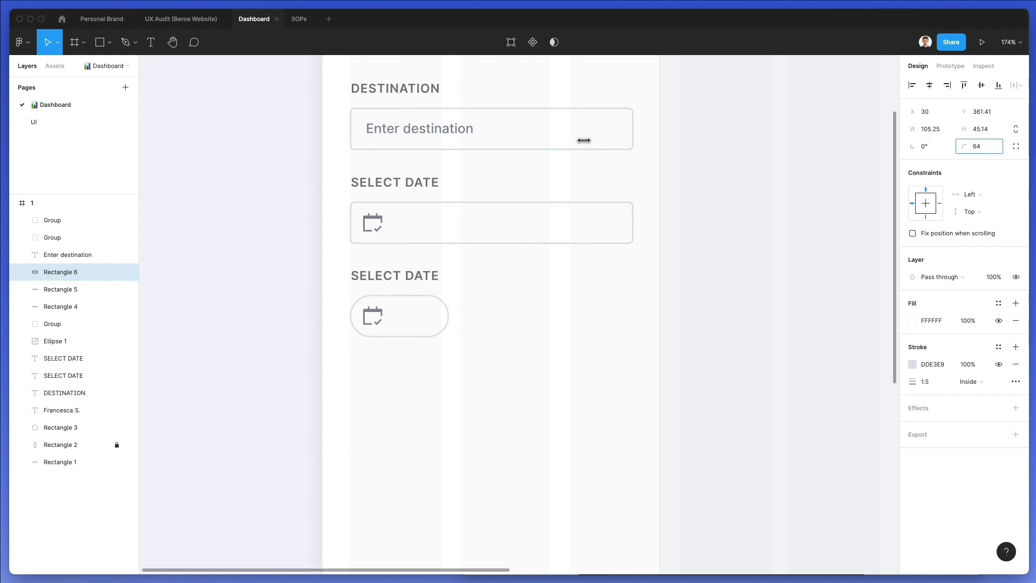
# Delete the calendar icon and make a duplicate of the pill into a 38-high circle knob
pyautogui.click(372, 316)
pyautogui.press('Delete')
pyautogui.click(380, 316)
pyautogui.press('super+c')
pyautogui.press('super+v')
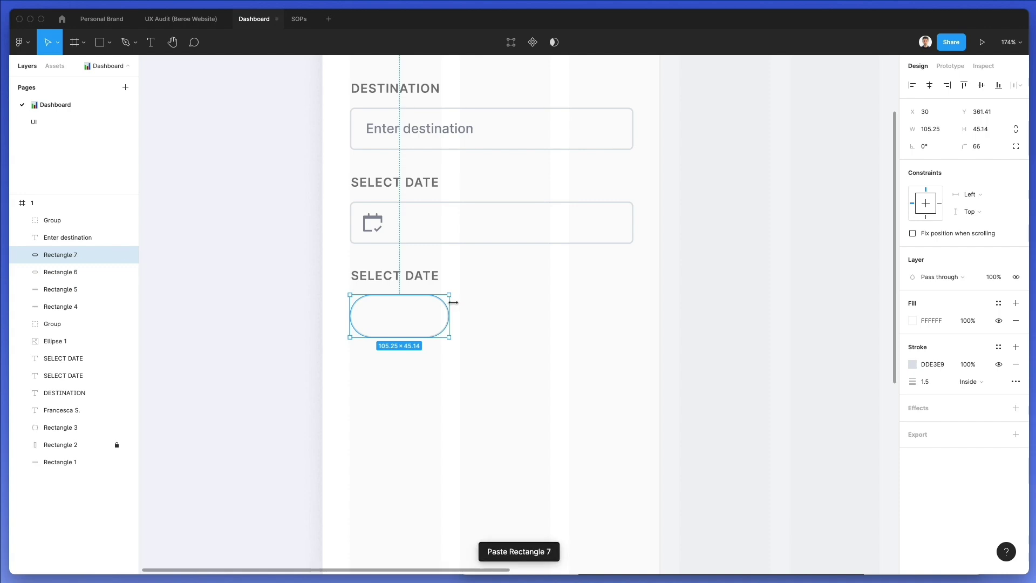
pyautogui.moveTo(449, 310); pyautogui.dragTo(445, 312)
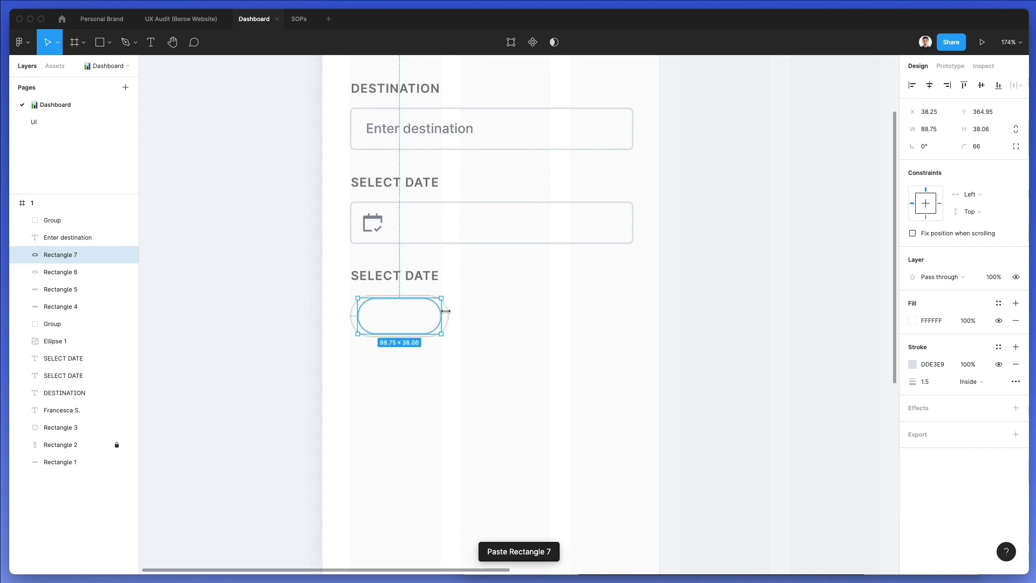
pyautogui.press('Left')
pyautogui.press('Left')
pyautogui.press('Left')
pyautogui.press('Left')
pyautogui.press('Left')
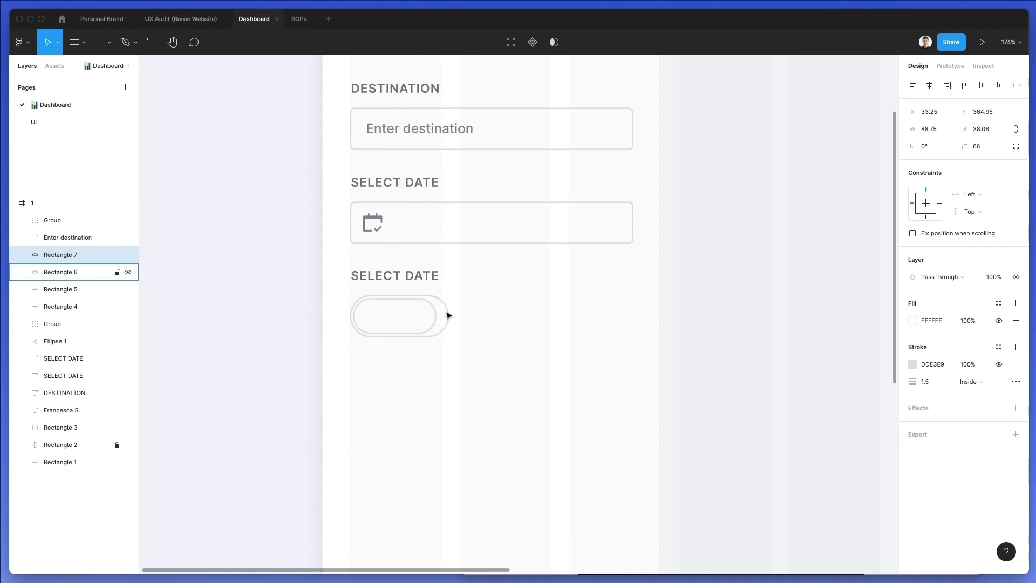
pyautogui.moveTo(439, 309); pyautogui.dragTo(392, 311)
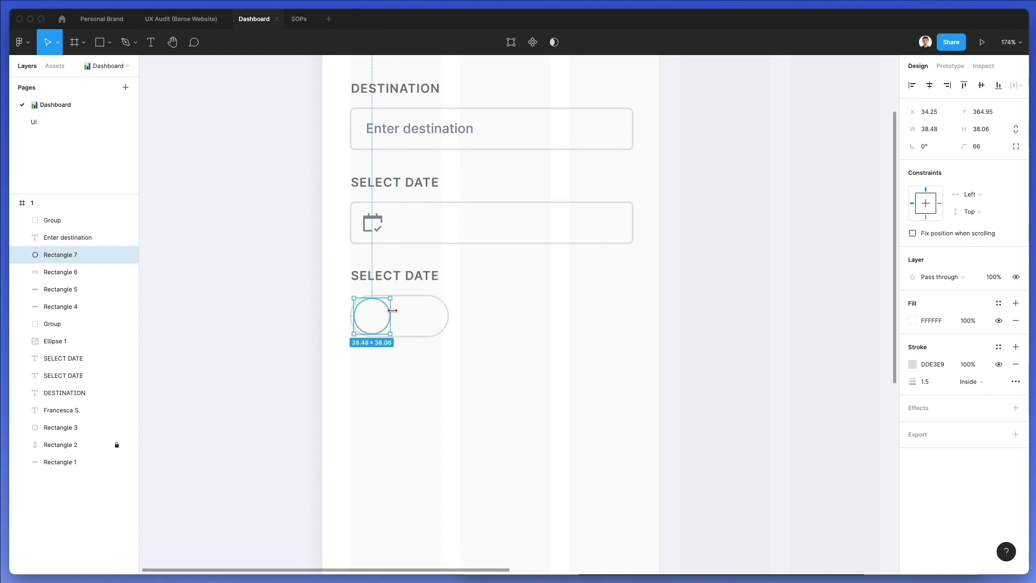
pyautogui.click(986, 129)
pyautogui.write('38')
pyautogui.press('Escape')
# Narrow the outer pill to fit the knob and fill it with the logo's blue
pyautogui.click(410, 323)
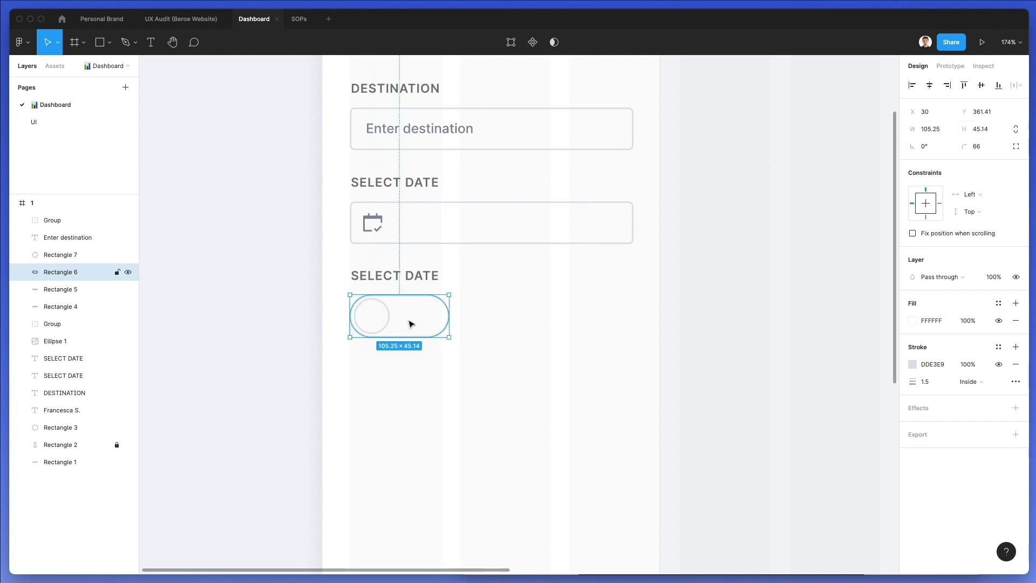
pyautogui.moveTo(449, 318); pyautogui.dragTo(432, 318)
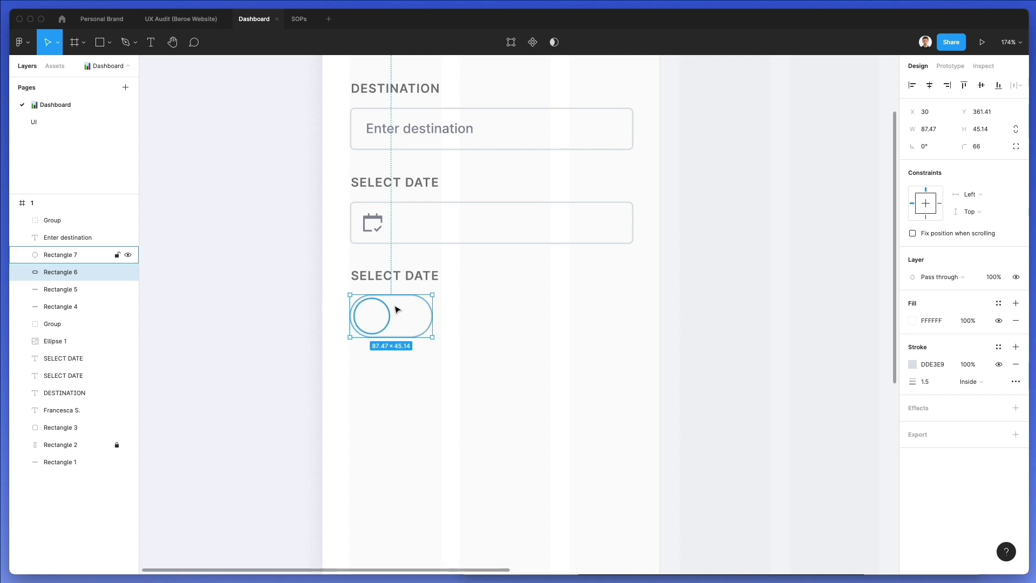
pyautogui.moveTo(434, 311); pyautogui.dragTo(429, 312)
pyautogui.scroll(5, 430, 311)
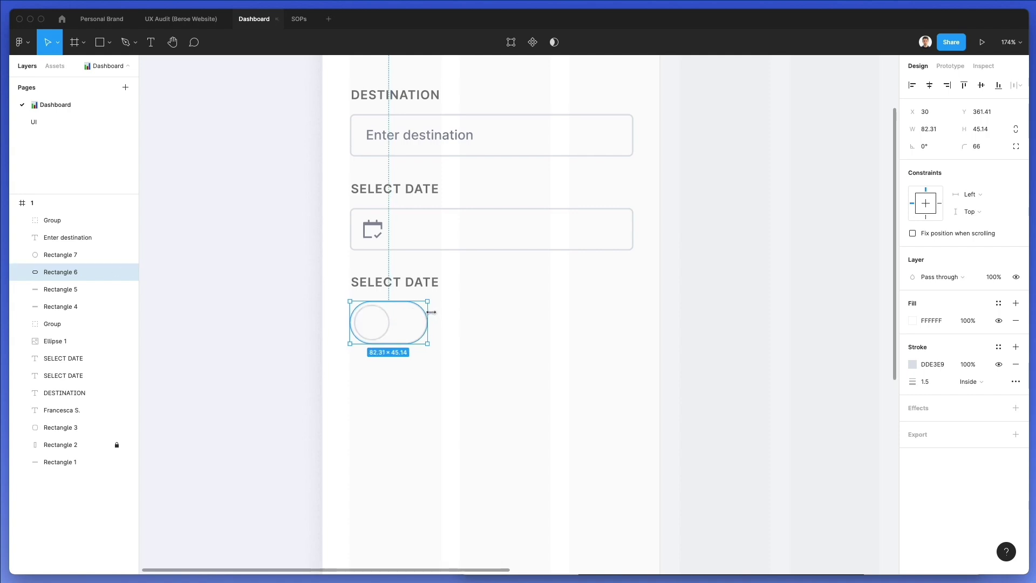
pyautogui.press('i')
pyautogui.click(374, 206)
pyautogui.scroll(-5, 493, 340)
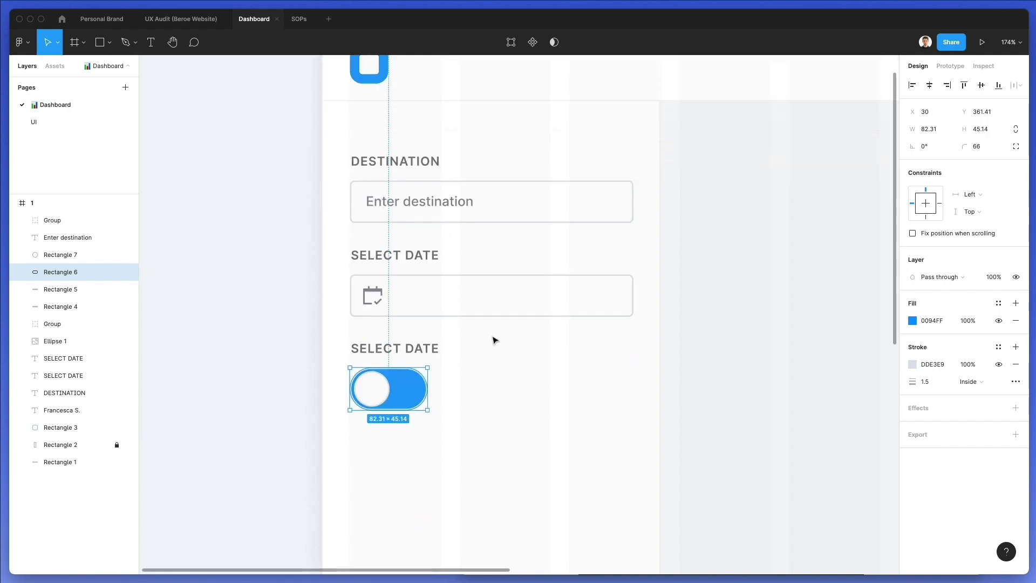
# Remove the borders from the white knob and blue pill, shrinking the knob slightly
pyautogui.click(373, 373)
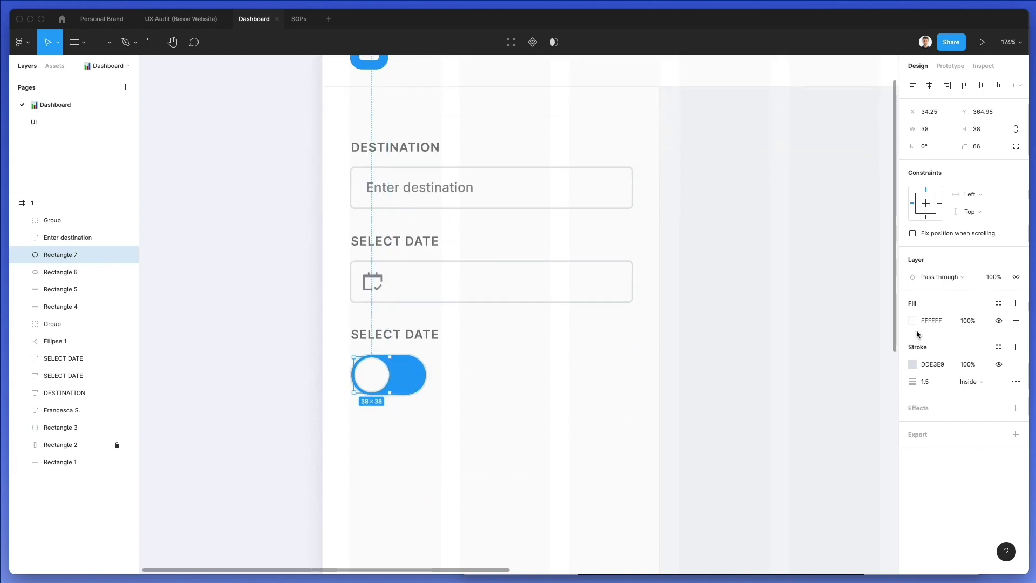
pyautogui.click(1015, 364)
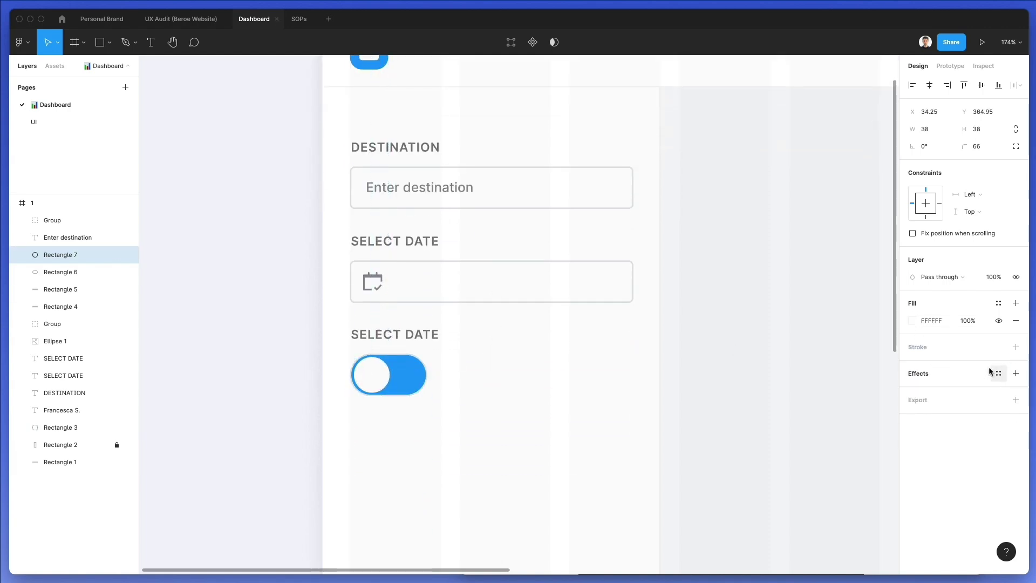
pyautogui.moveTo(390, 355); pyautogui.dragTo(387, 357)
pyautogui.click(423, 365)
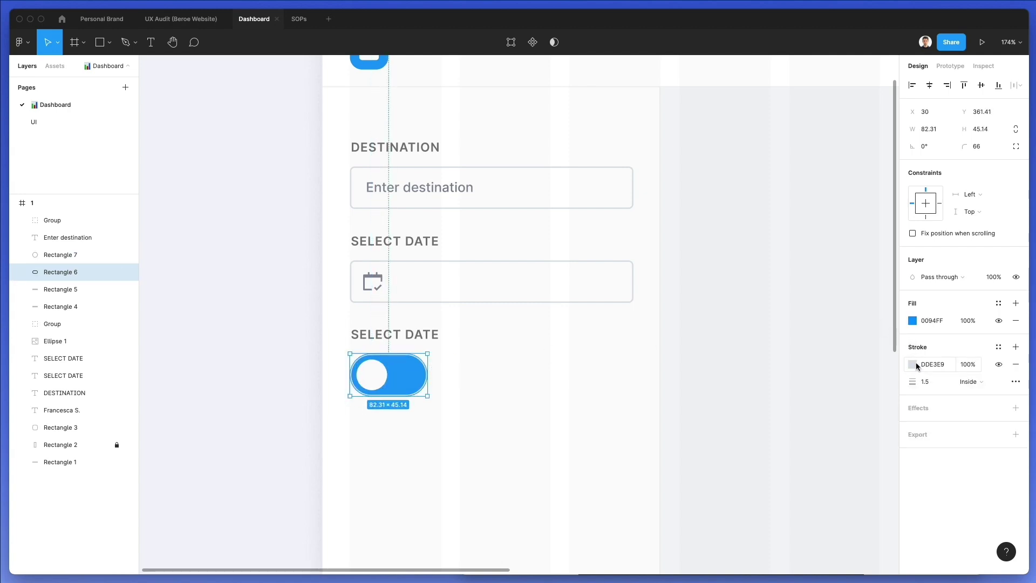
pyautogui.click(1015, 364)
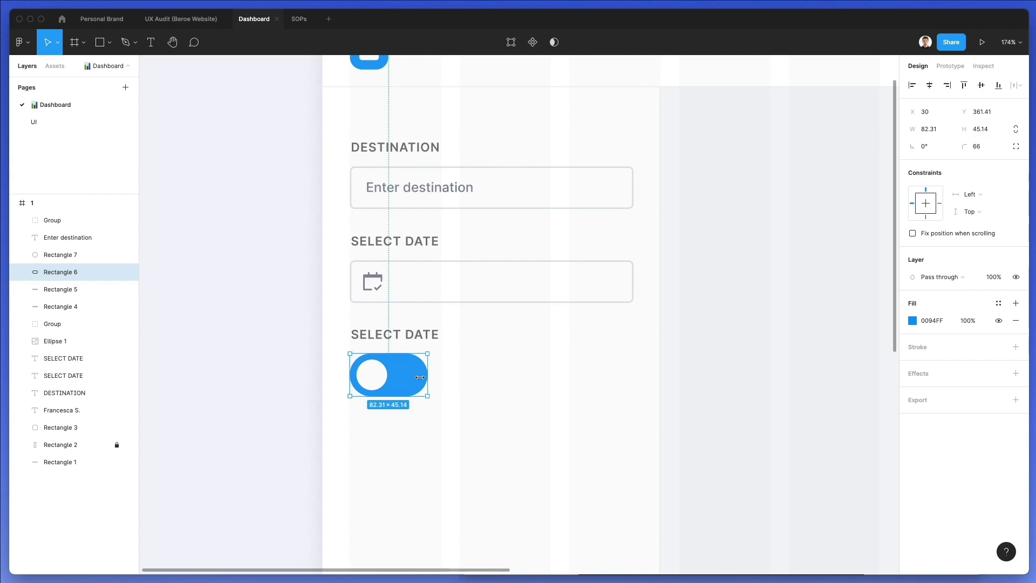
# Scale the whole toggle, knob and pill together, down to a small size
pyautogui.keyDown('shift'); pyautogui.click(384, 374); pyautogui.keyUp('shift')
pyautogui.scroll(-5, 436, 362)
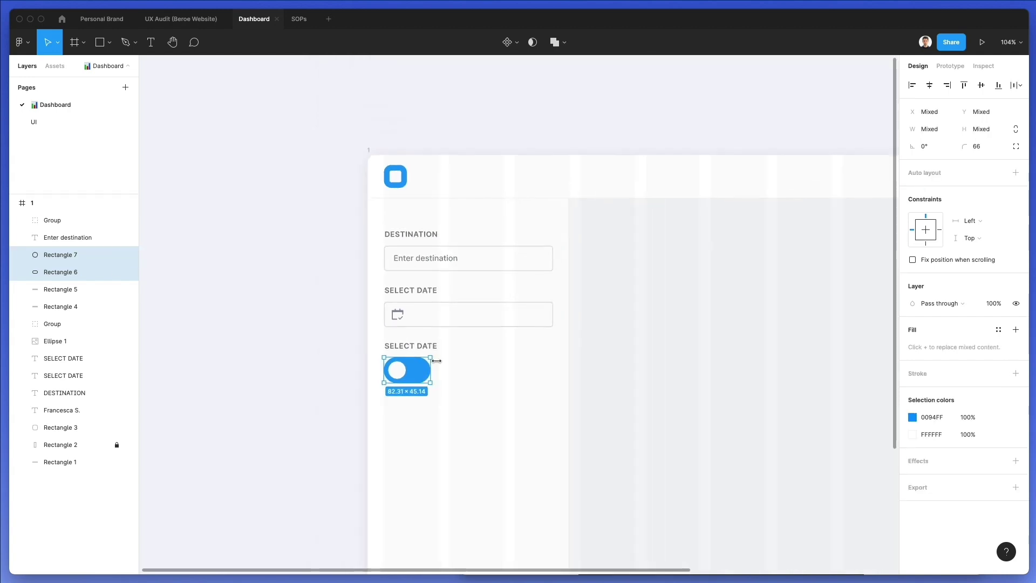
pyautogui.press('k')
pyautogui.moveTo(432, 370); pyautogui.dragTo(403, 368)
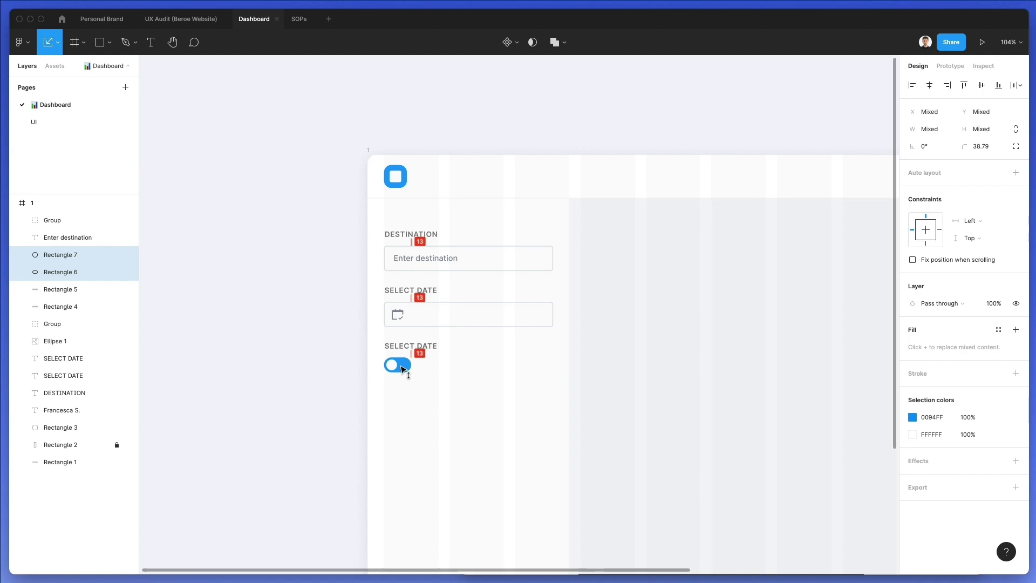
pyautogui.click(446, 358)
# Fine-tune the toggle pill's width in the W field and widen it by one unit
pyautogui.click(409, 365)
pyautogui.press('v')
pyautogui.click(935, 129)
pyautogui.write('48.')
pyautogui.press('BackSpace')
pyautogui.write('6')
pyautogui.press('Return')
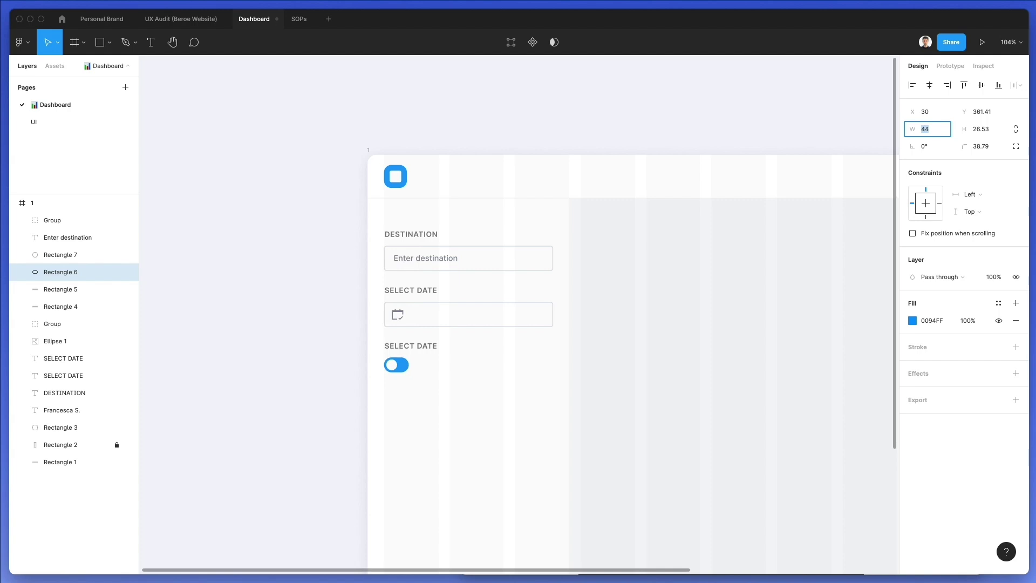
pyautogui.press('Up')
# Rename the lower SELECT DATE label to 'ARRIVAL SPECIAL'
pyautogui.click(405, 344)
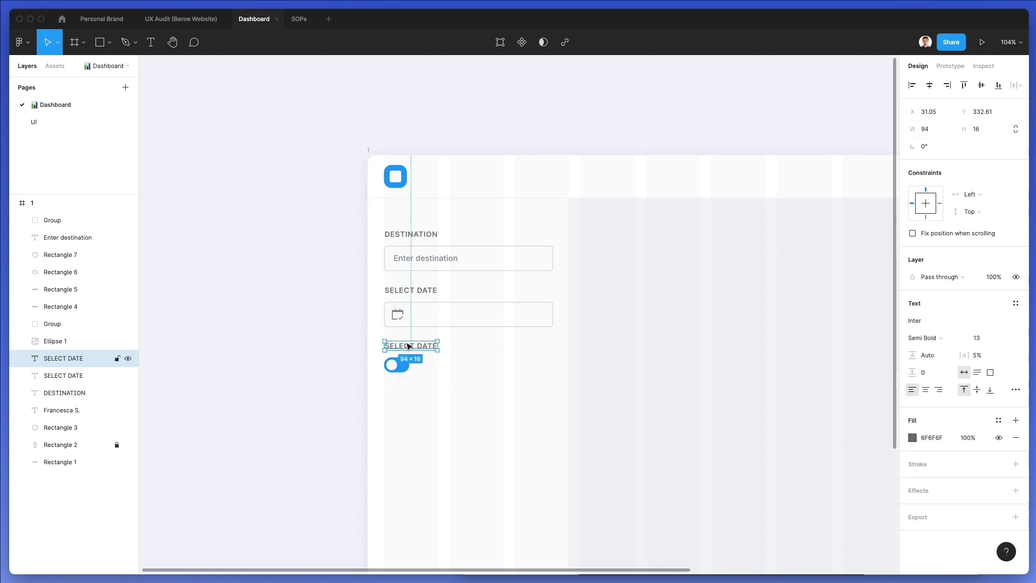
pyautogui.doubleClick(406, 345)
pyautogui.write('A')
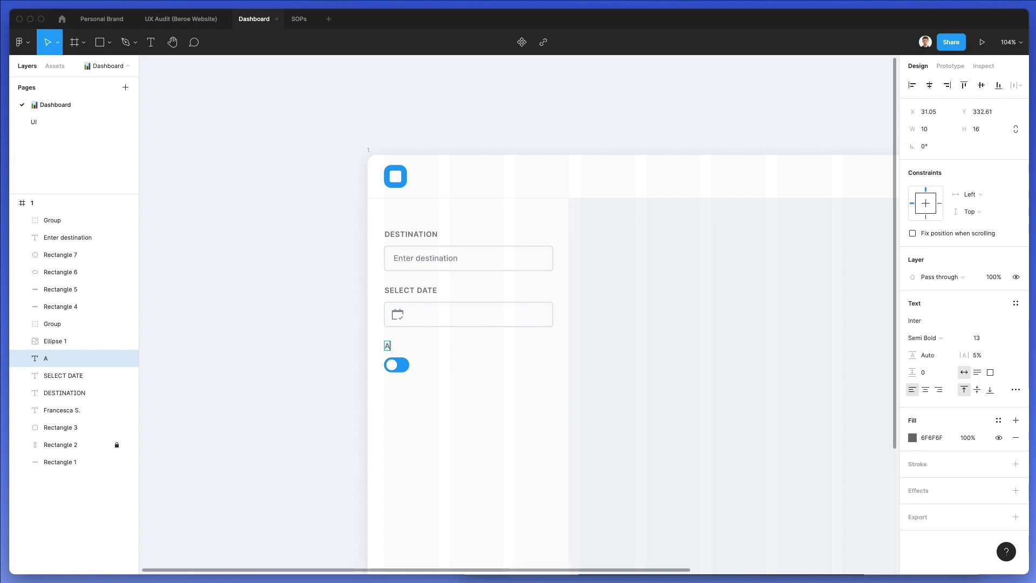
pyautogui.write('RRIVAL SPECIAL')
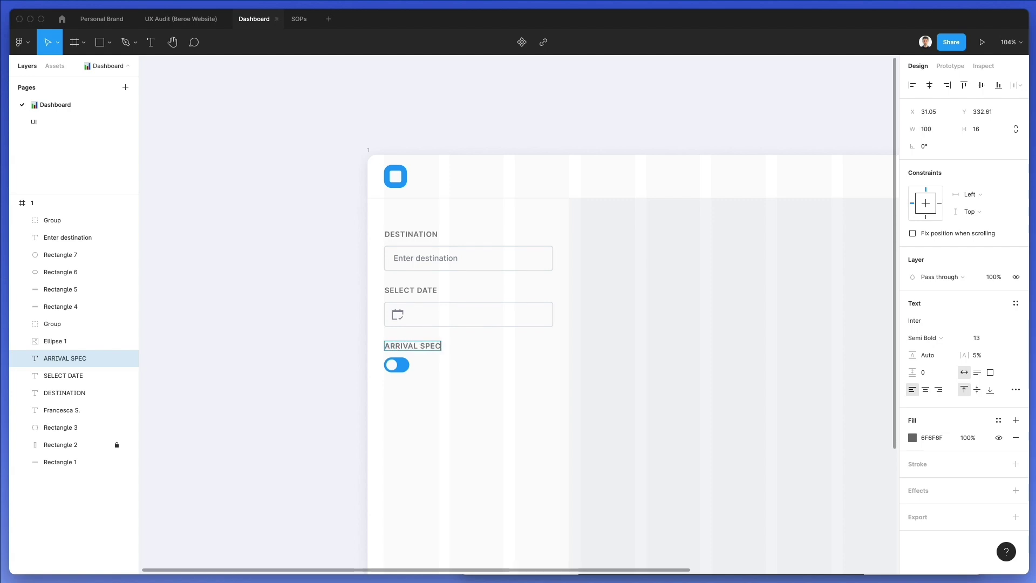
pyautogui.click(339, 357)
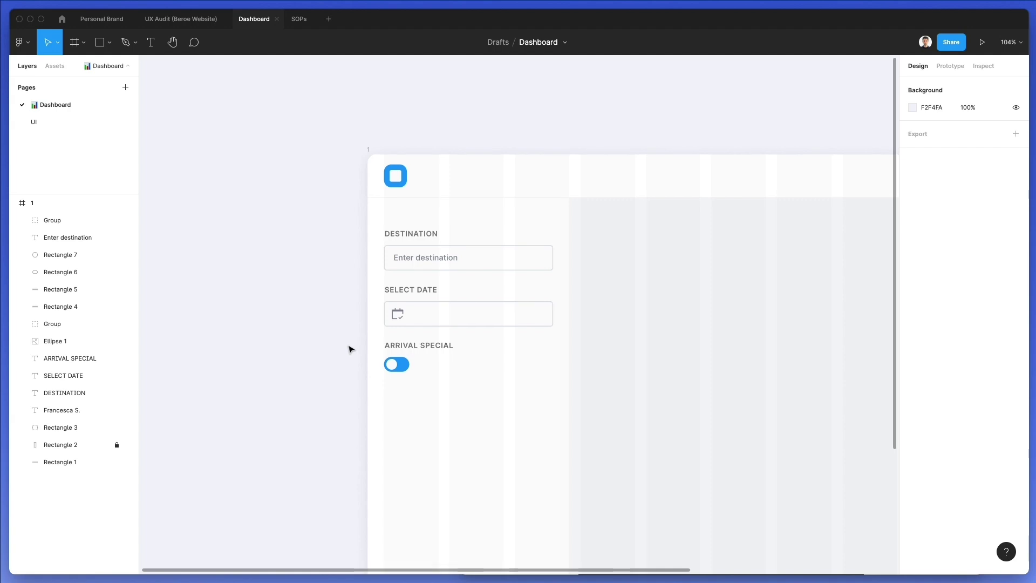
# Select the DESTINATION label and input field together for copying
pyautogui.scroll(-3, 349, 349)
pyautogui.hscroll(-1, 416, 208)
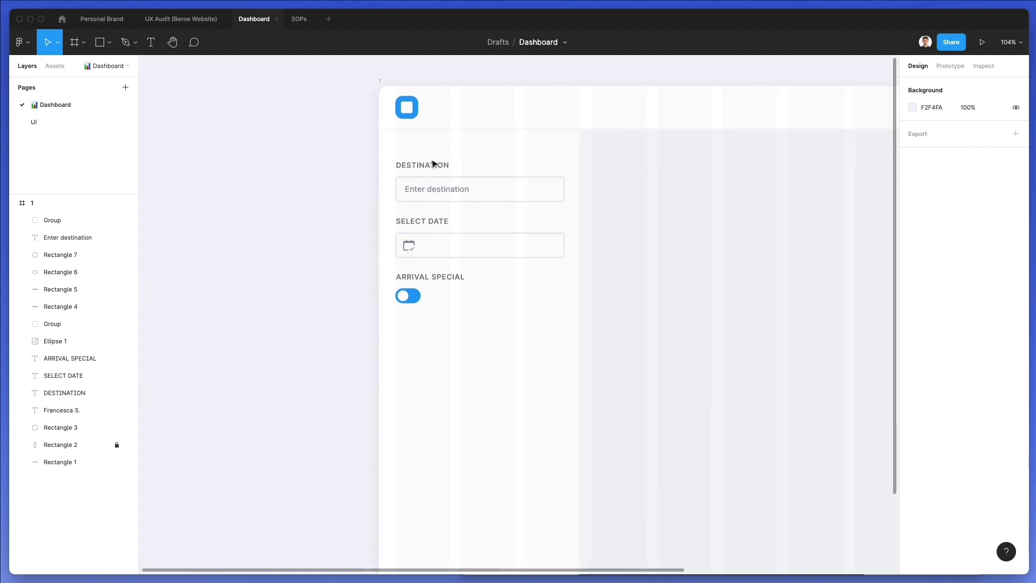
pyautogui.moveTo(349, 159); pyautogui.dragTo(447, 348)
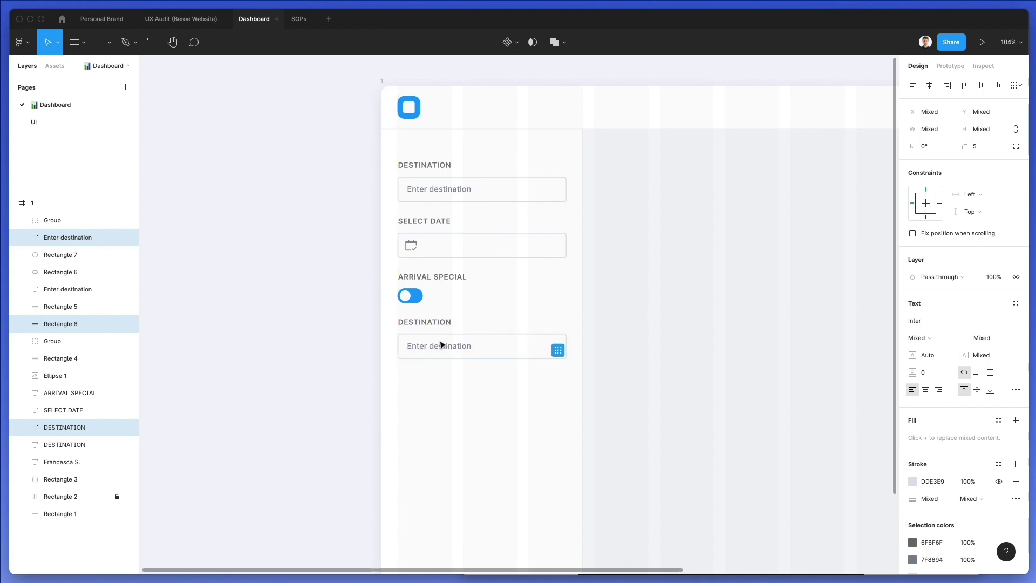
# Nudge all filter fields up and rename the copied DESTINATION label to GUESTS
pyautogui.click(372, 304)
pyautogui.moveTo(387, 143); pyautogui.dragTo(649, 435)
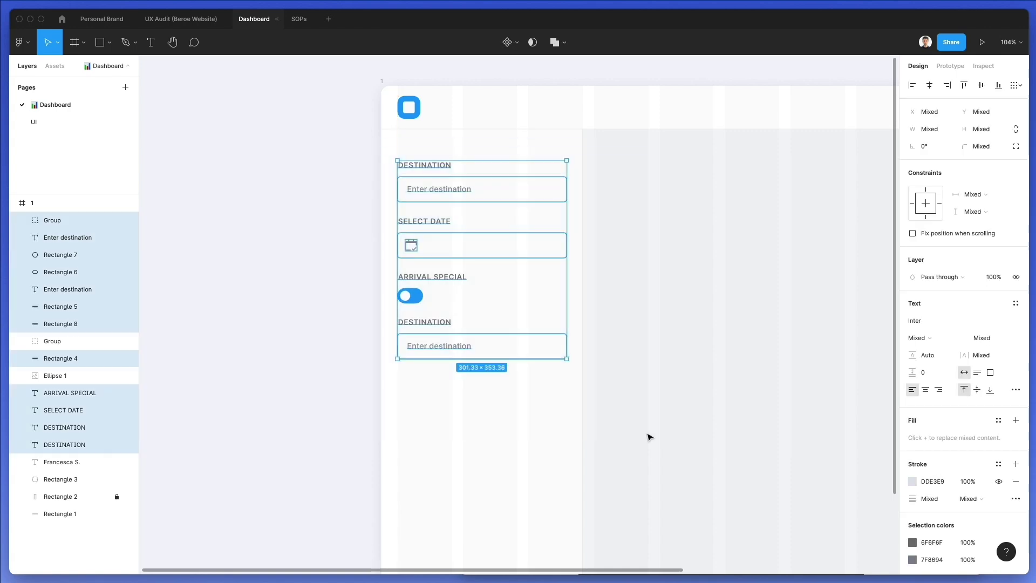
pyautogui.press('Up')
pyautogui.press('Up')
pyautogui.press('Up')
pyautogui.press('Up')
pyautogui.press('Up')
pyautogui.press('Up')
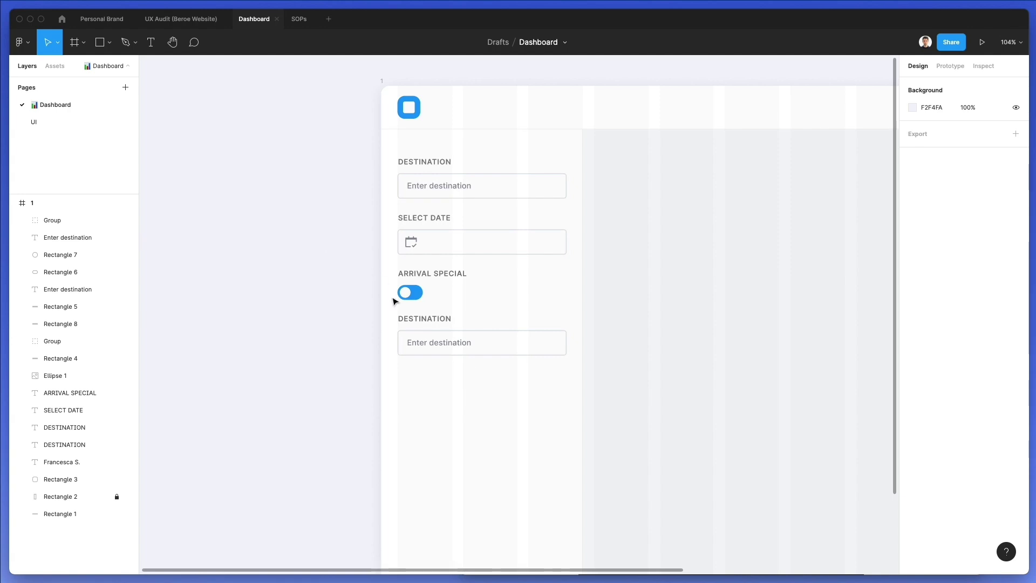
pyautogui.click(424, 318)
pyautogui.press('Return')
pyautogui.write('GUESTS')
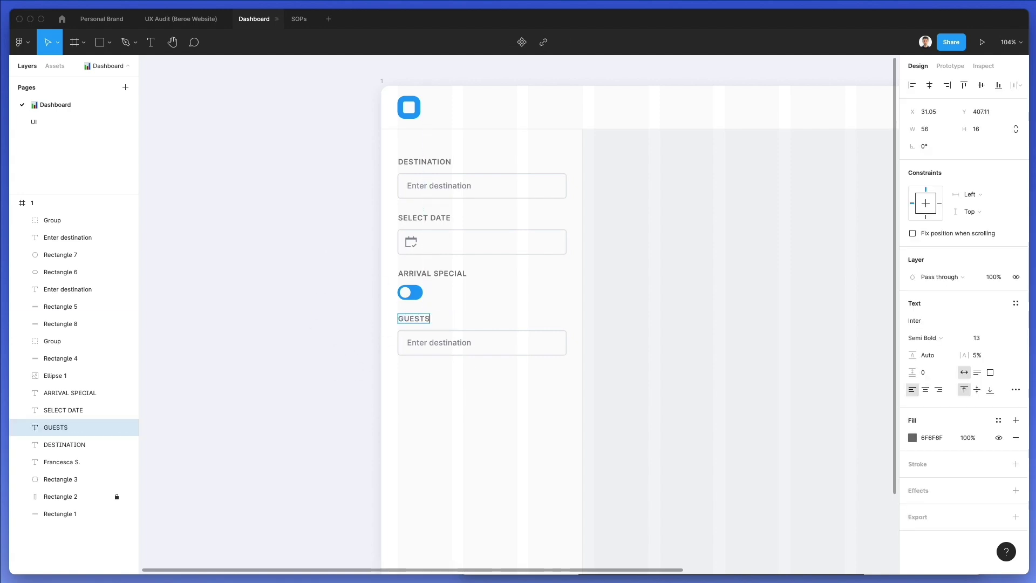
# Change the copied field's placeholder text to 'Adult'
pyautogui.doubleClick(474, 342)
pyautogui.press('Return')
pyautogui.write('ADUL')
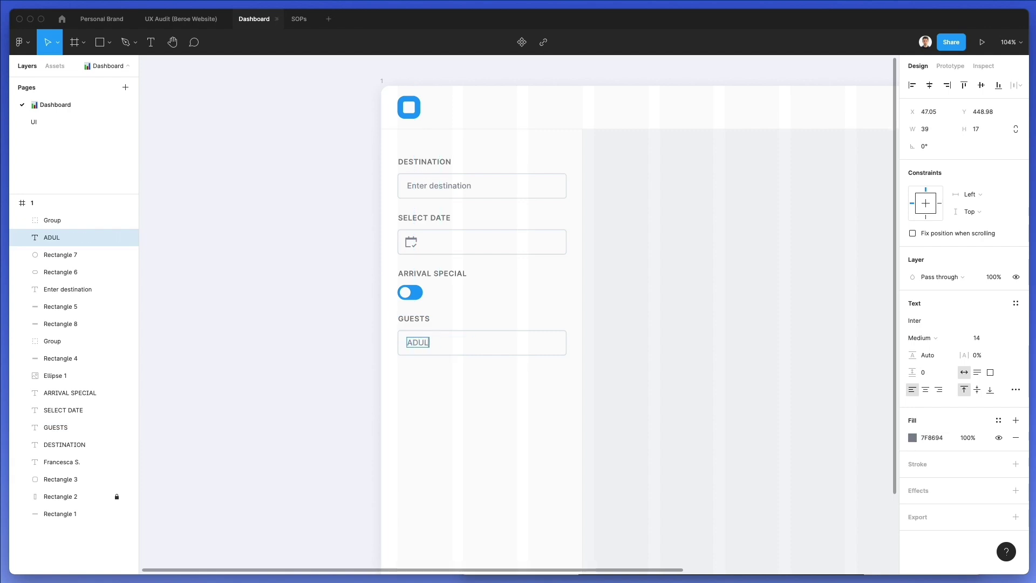
pyautogui.write('TS')
pyautogui.hotkey('ctrl', 'a')
pyautogui.write('Adult')
pyautogui.press('Escape')
pyautogui.click(333, 349)
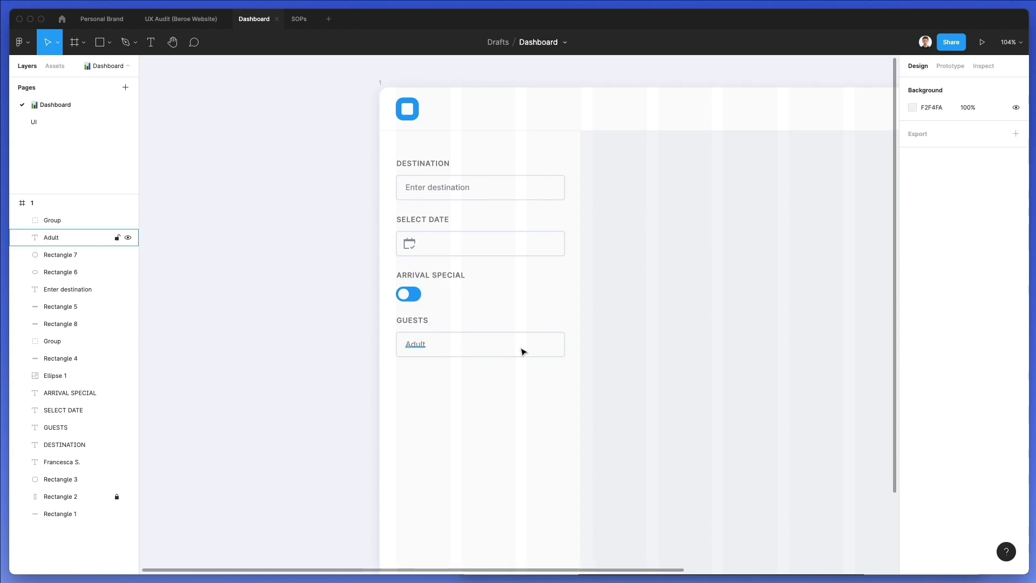
# Narrow the Adult box to 127.5 px wide, roughly half its former width
pyautogui.click(542, 342)
pyautogui.click(938, 133)
pyautogui.write('301')
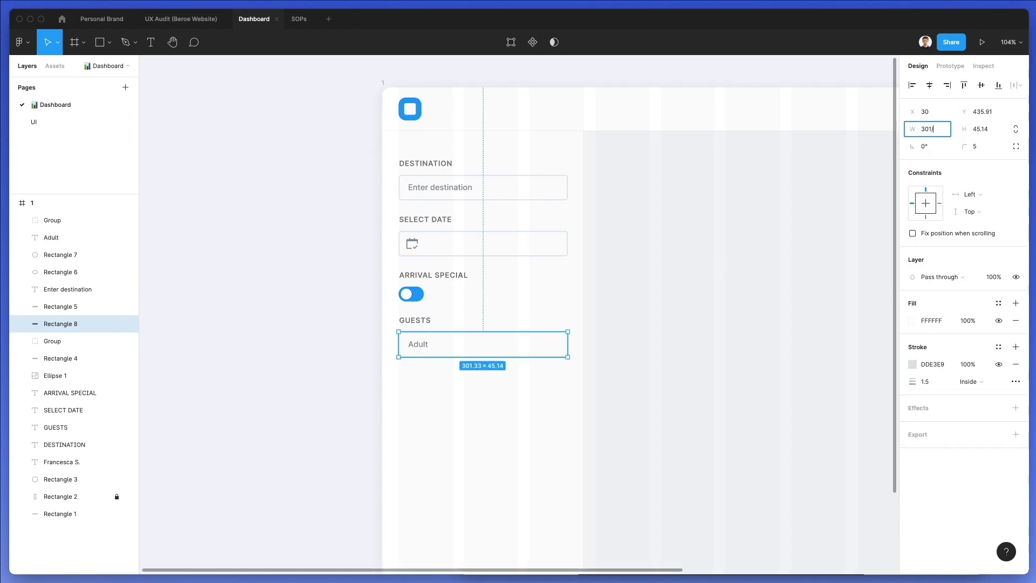
pyautogui.write('/2')
pyautogui.press('Return')
pyautogui.write('130.5')
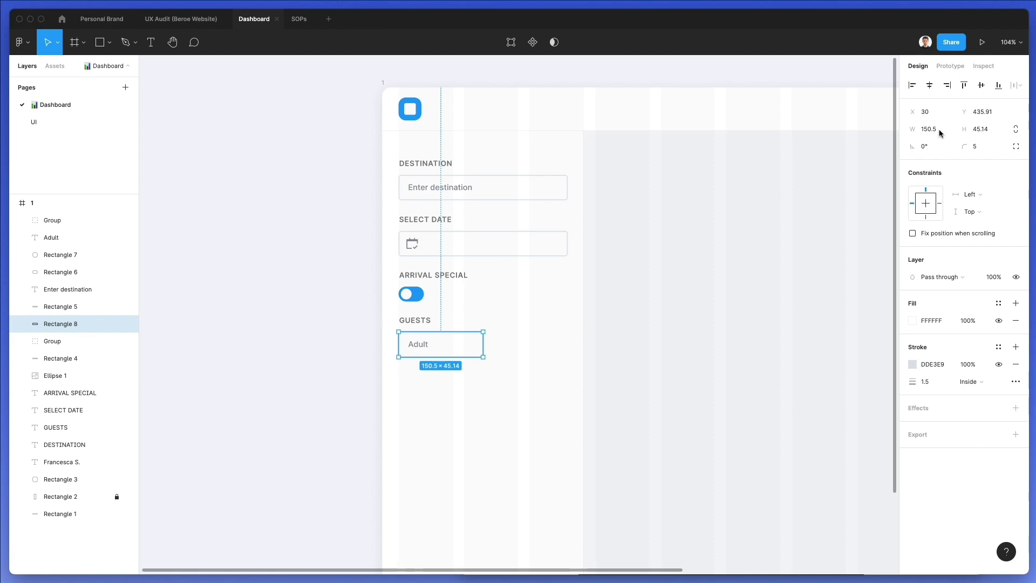
pyautogui.press('Return')
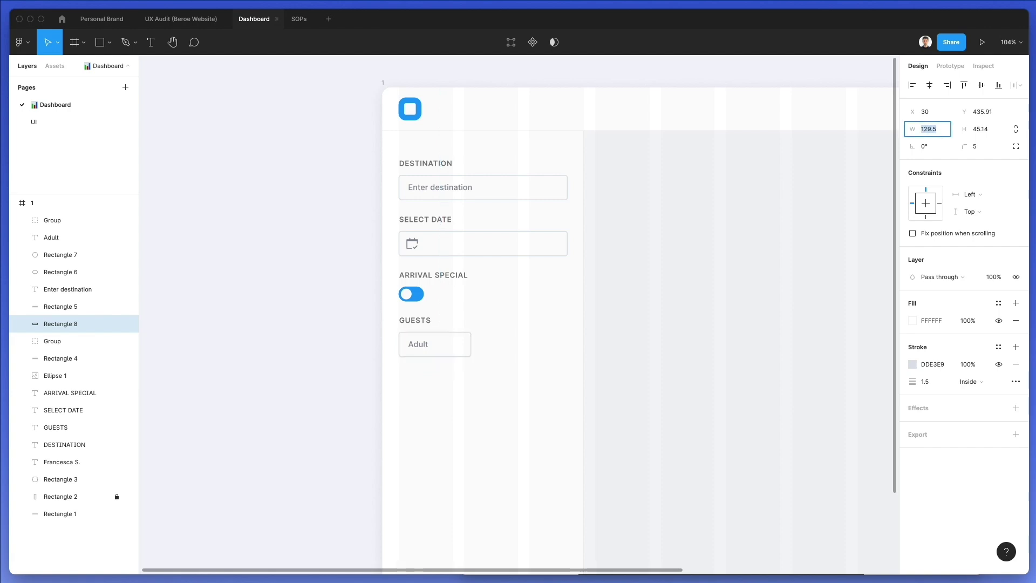
pyautogui.press('Escape')
pyautogui.keyDown('ctrl'); pyautogui.scroll(5, 470, 347); pyautogui.keyUp('ctrl')
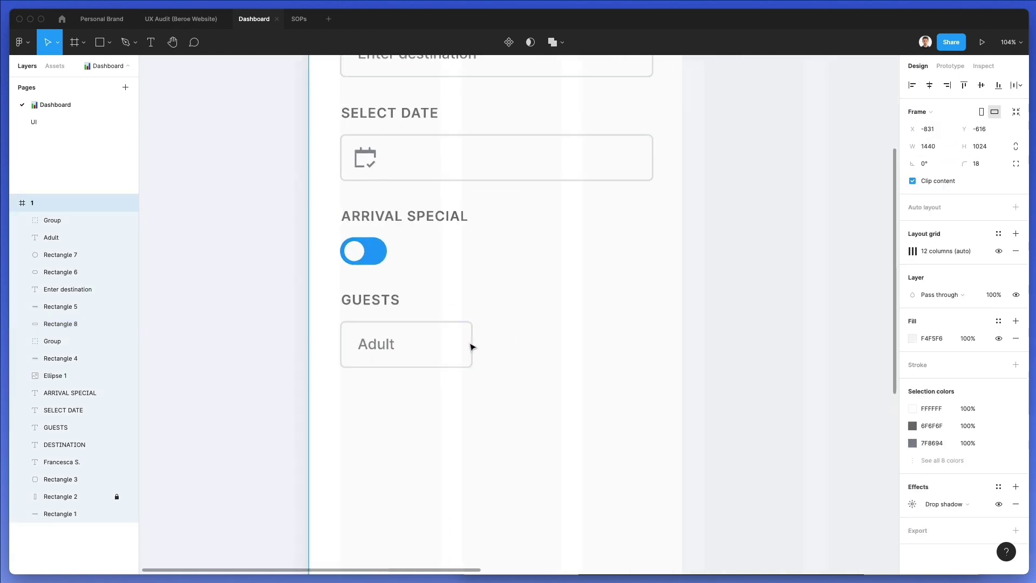
pyautogui.click(472, 344)
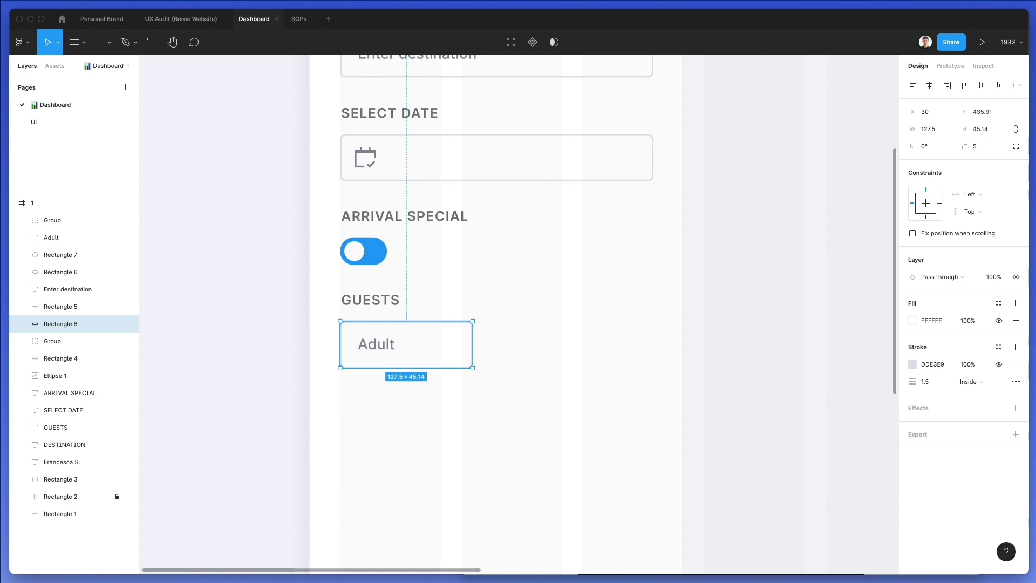
# Replace the Nucleo search with 'arrow' and drag a block-down icon below the GUESTS field
pyautogui.press('super+Tab')
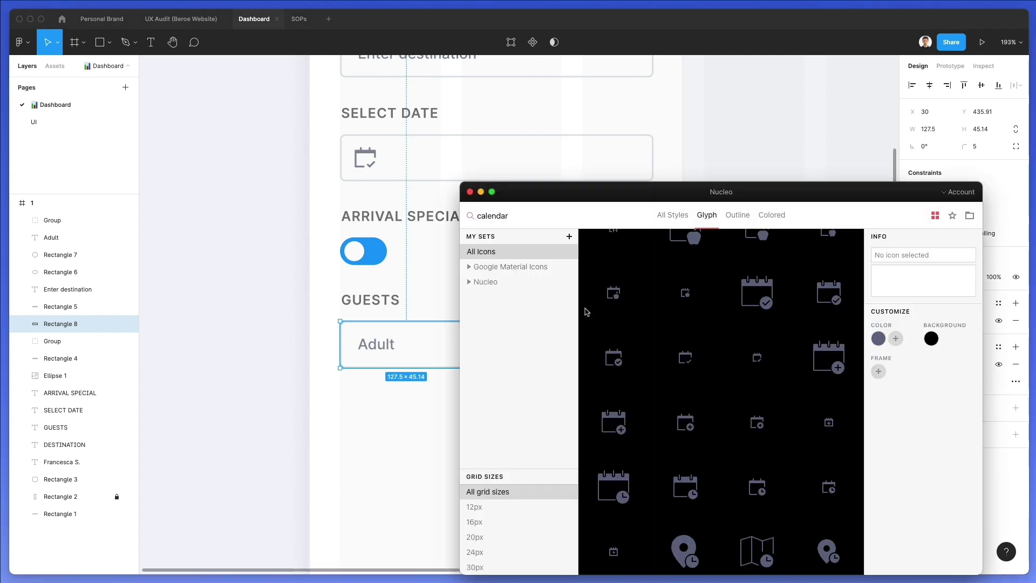
pyautogui.doubleClick(508, 209)
pyautogui.write('arrow')
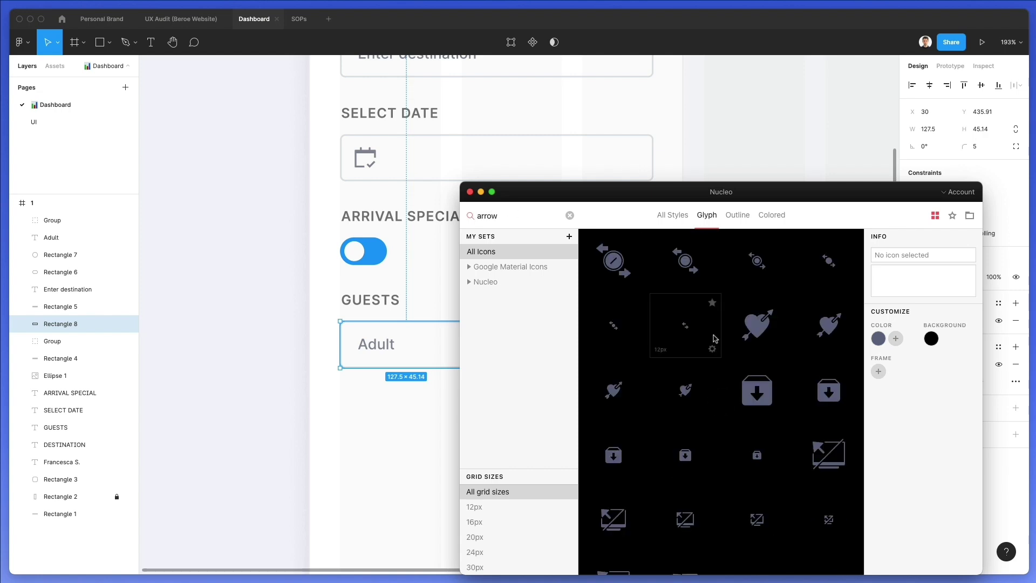
pyautogui.scroll(-10, 714, 338)
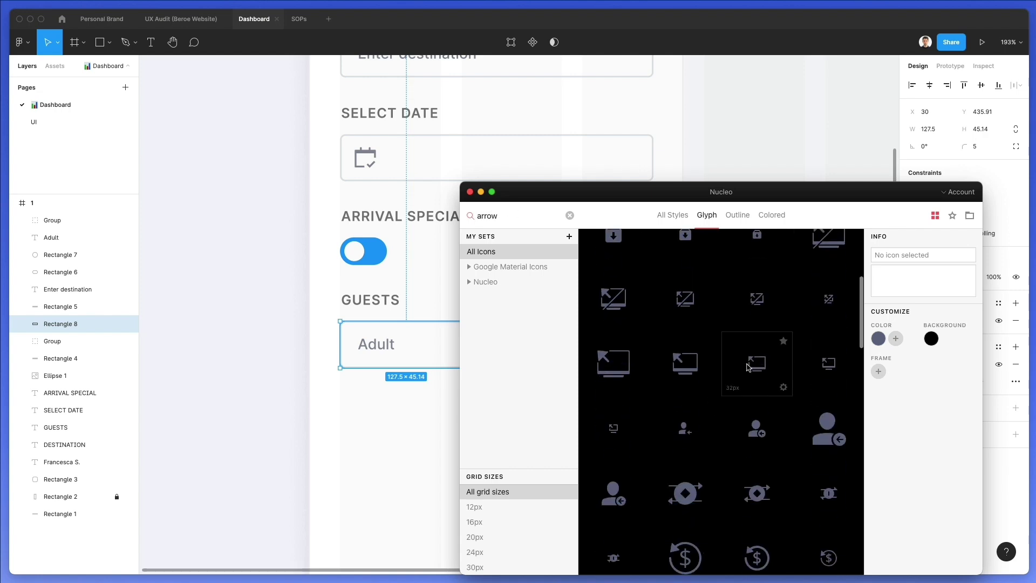
pyautogui.scroll(-5, 747, 367)
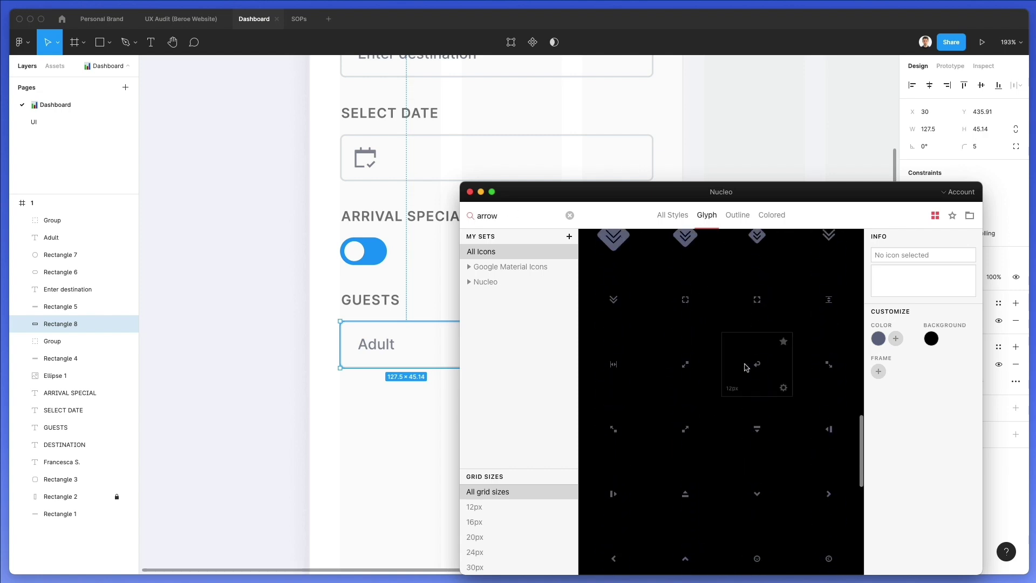
pyautogui.moveTo(757, 429); pyautogui.dragTo(393, 406)
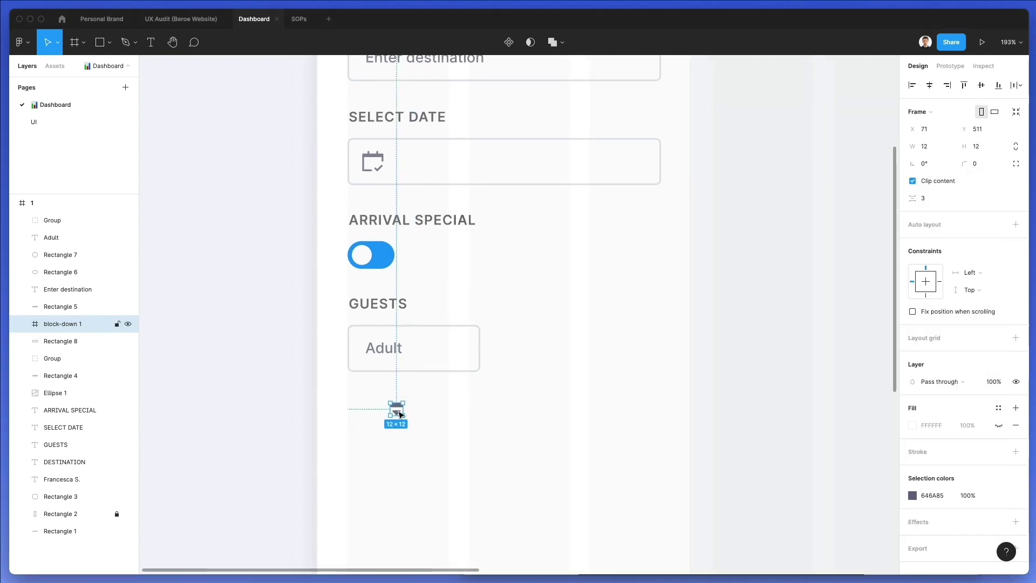
# Swap the block-down frame for its bare arrow vector, placed at the Adult box's right end
pyautogui.doubleClick(397, 411)
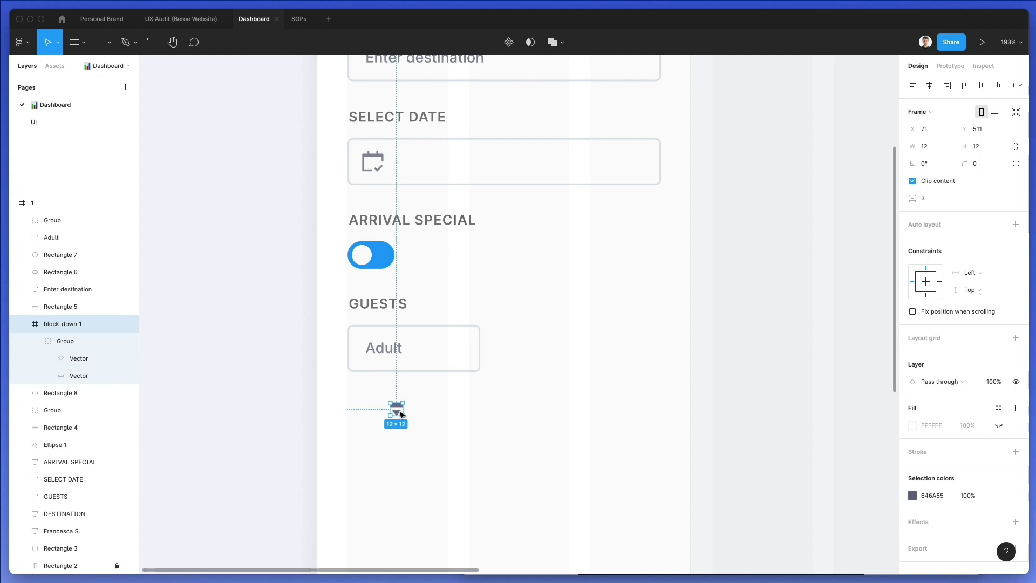
pyautogui.click(409, 398)
pyautogui.click(397, 407)
pyautogui.press('Delete')
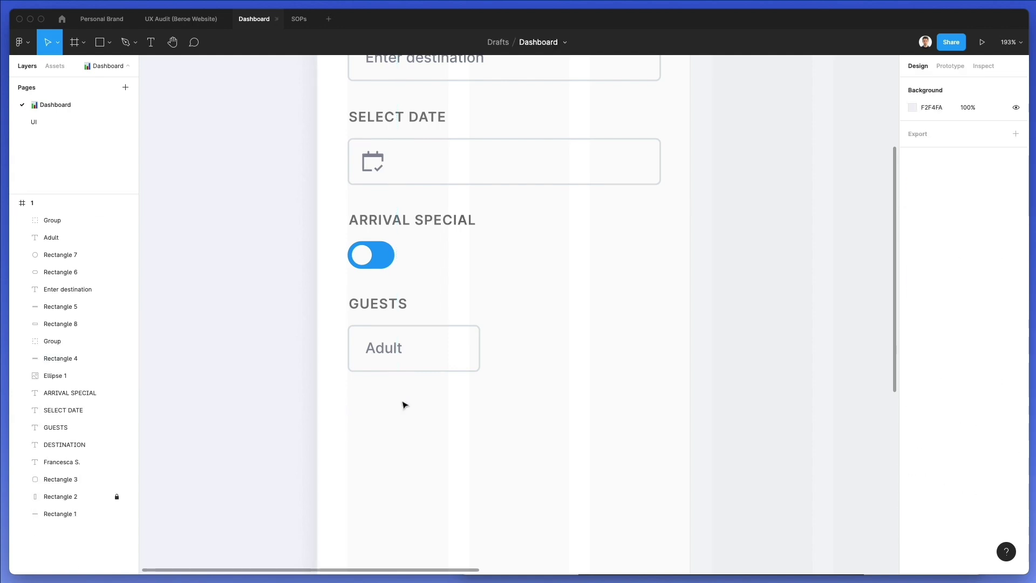
pyautogui.hotkey('ctrl', 'v')
pyautogui.moveTo(399, 411); pyautogui.dragTo(415, 348)
pyautogui.hotkey('shift', 'Right')
pyautogui.hotkey('shift', 'Right')
pyautogui.hotkey('shift', 'Right')
pyautogui.hotkey('shift', 'Right')
pyautogui.hotkey('shift', 'Right')
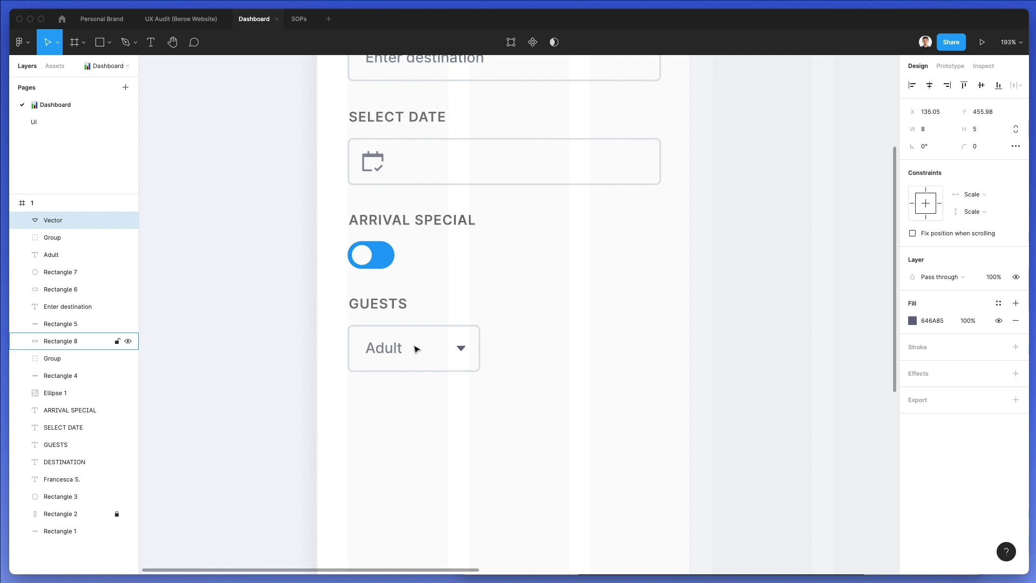
pyautogui.press('i')
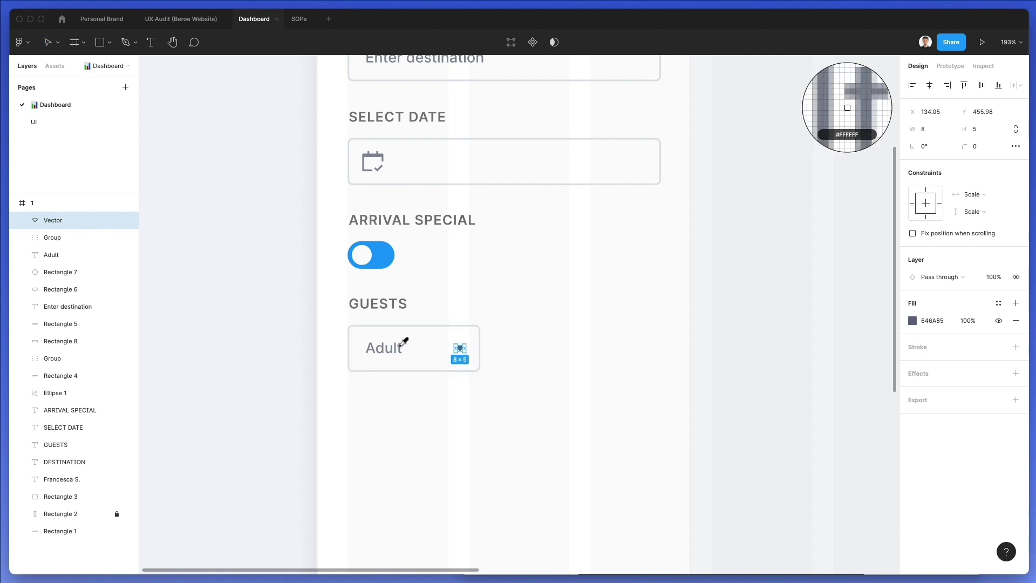
pyautogui.press('Escape')
pyautogui.click(563, 328)
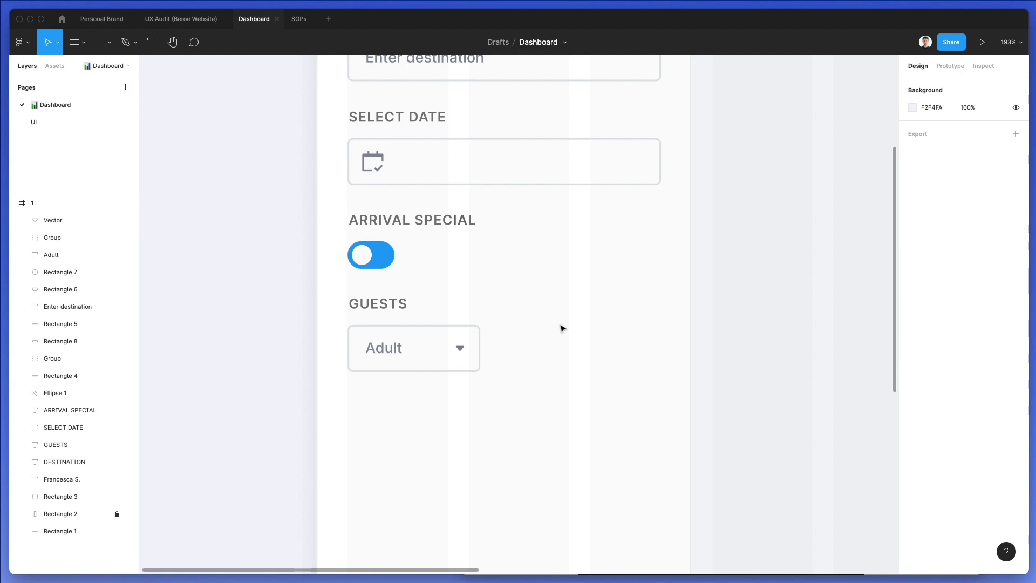
# Group the Adult dropdown's arrow, text and box, and place a copy to its right
pyautogui.moveTo(556, 322); pyautogui.dragTo(323, 409)
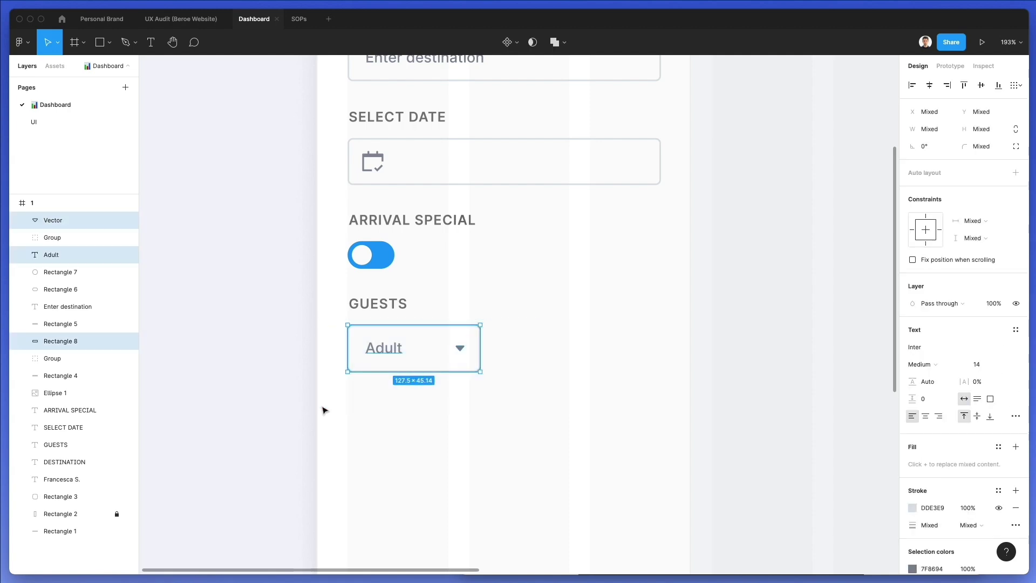
pyautogui.hotkey('ctrl', 'g')
pyautogui.moveTo(404, 348); pyautogui.dragTo(539, 348)
# Change the copied dropdown's label text to 'Children'
pyautogui.doubleClick(539, 348)
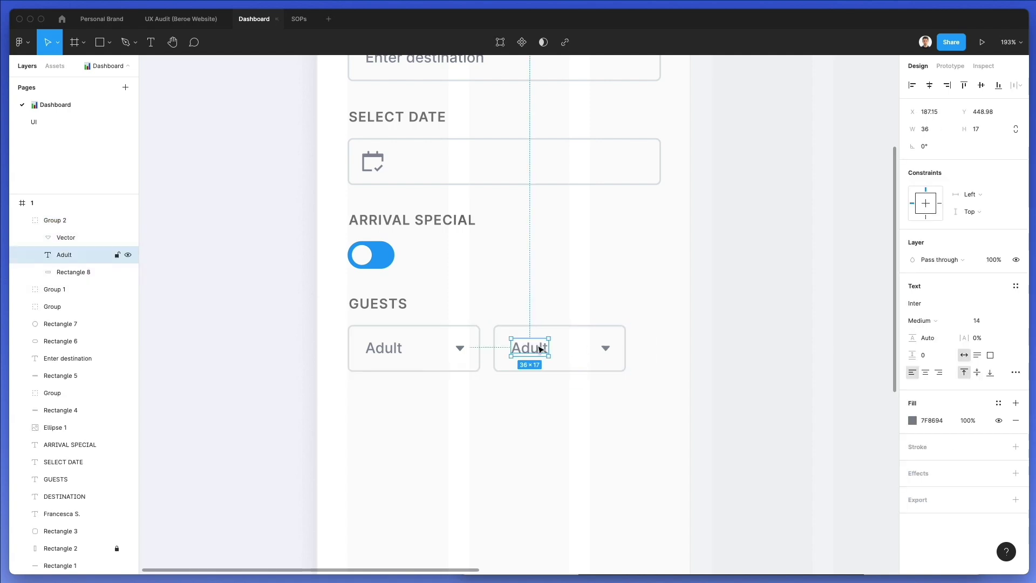
pyautogui.doubleClick(538, 346)
pyautogui.write('Child')
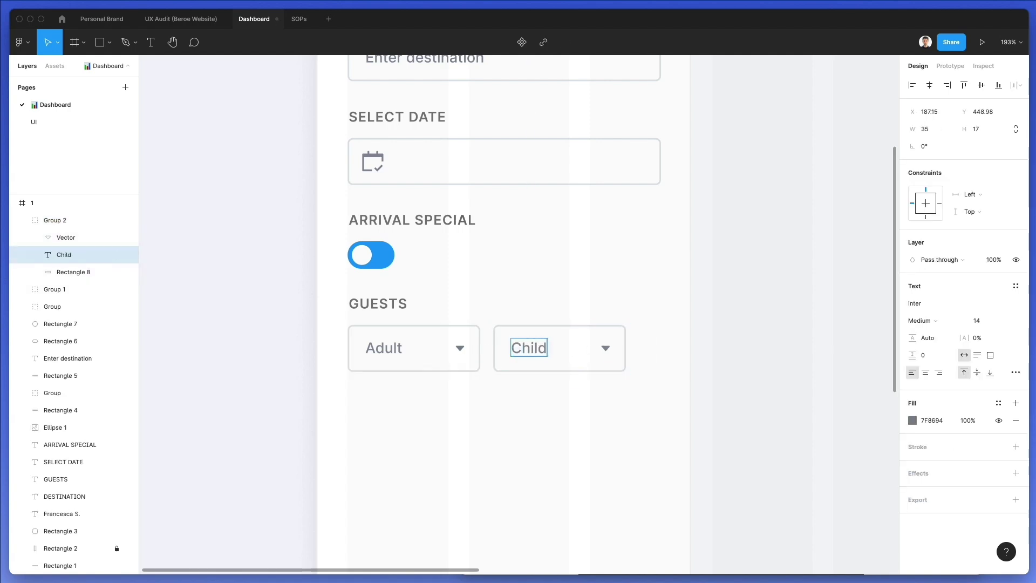
pyautogui.write('s')
pyautogui.press('BackSpace')
pyautogui.write('ren')
pyautogui.click(642, 286)
pyautogui.scroll(-3, 632, 329)
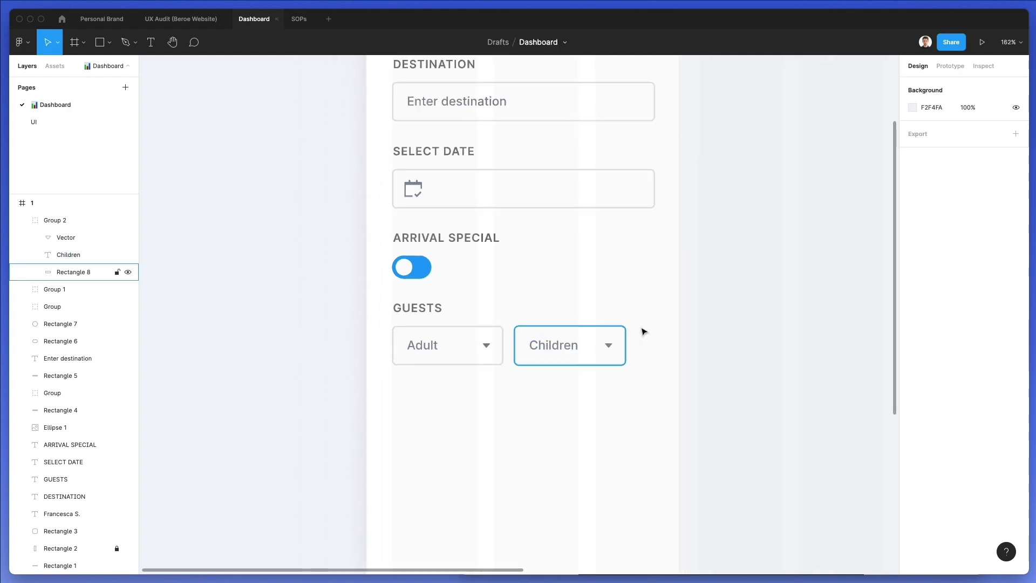
pyautogui.scroll(-2, 629, 374)
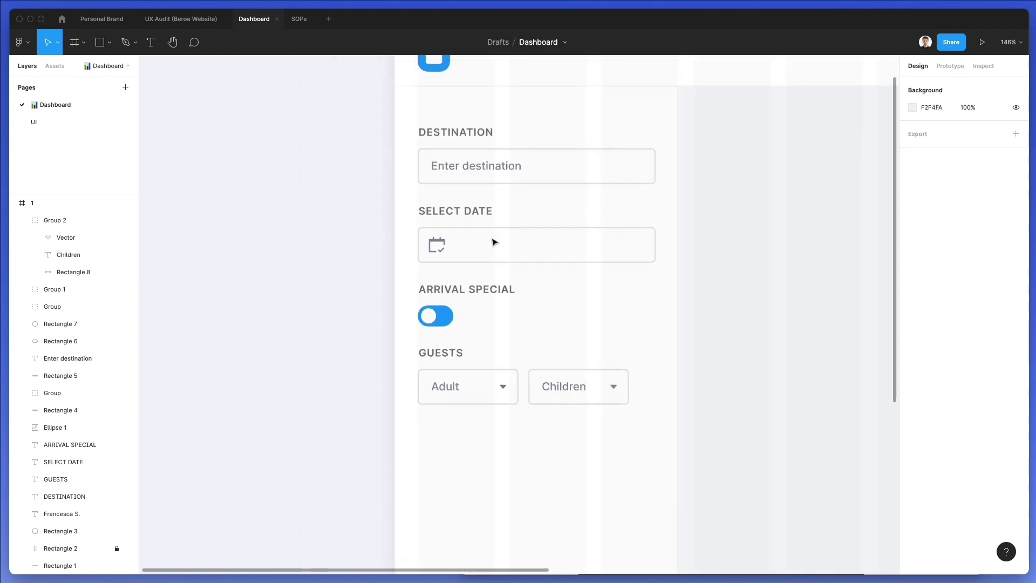
pyautogui.click(455, 163)
# Duplicate the destination field below GUESTS as an 'Apply Filters' button with a centred label
pyautogui.keyDown('shift'); pyautogui.click(538, 167); pyautogui.keyUp('shift')
pyautogui.moveTo(539, 167); pyautogui.dragTo(469, 441)
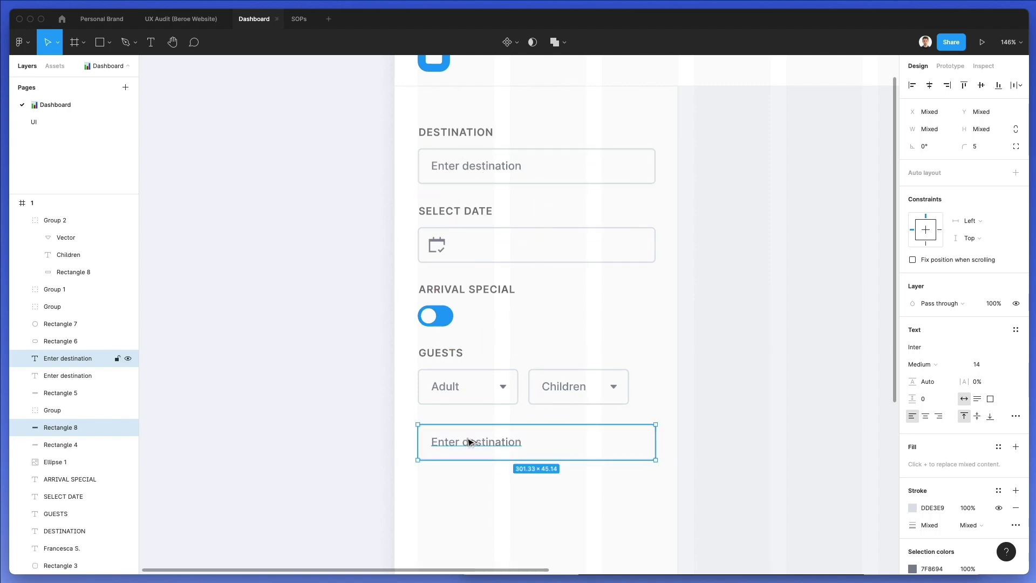
pyautogui.doubleClick(467, 441)
pyautogui.write('A')
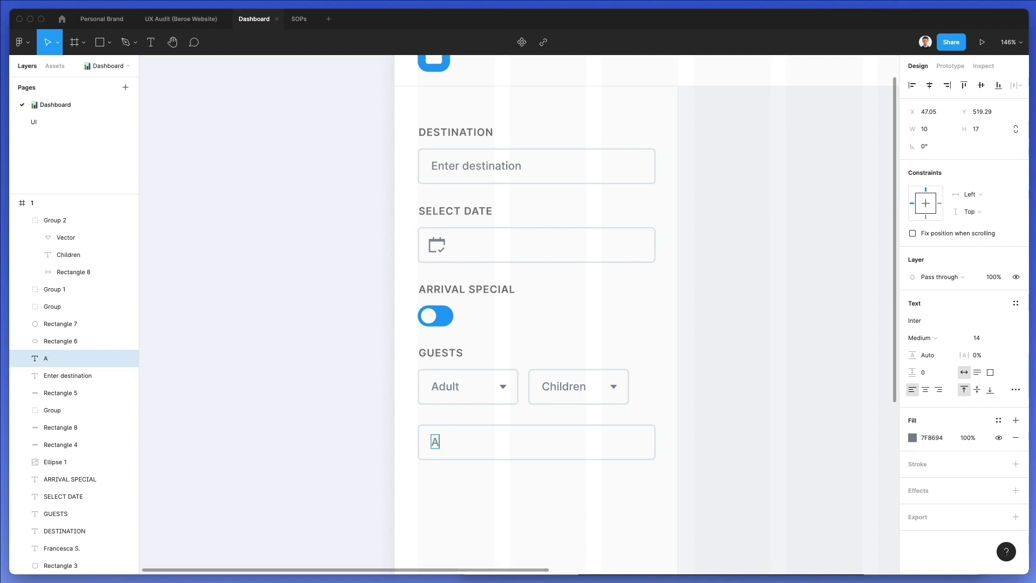
pyautogui.write('pply Filters')
pyautogui.press('Escape')
pyautogui.keyDown('shift'); pyautogui.click(559, 441); pyautogui.keyUp('shift')
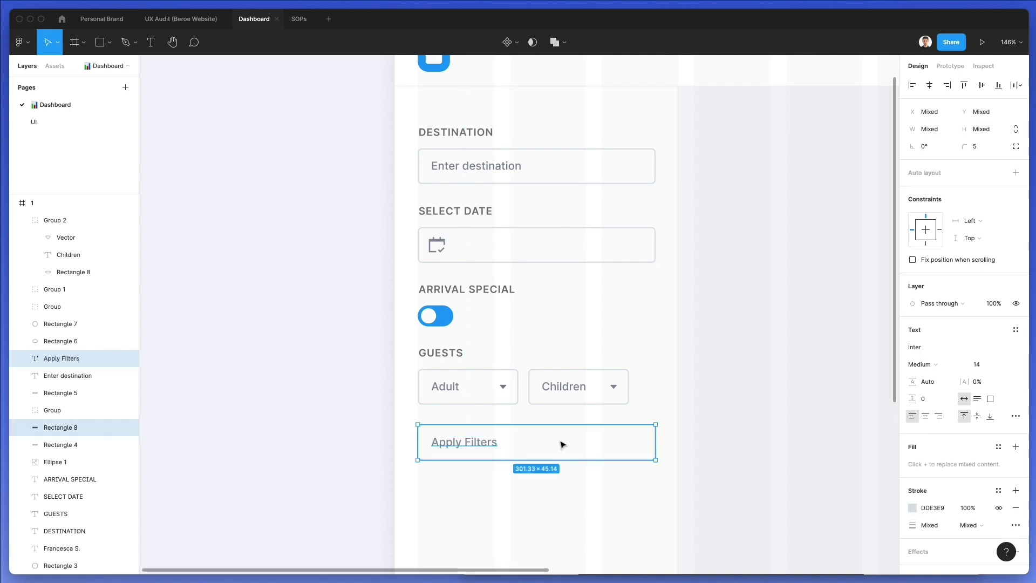
pyautogui.click(929, 85)
# Fill the button with the toggle's blue 0094FF and remove its grey outline
pyautogui.click(726, 423)
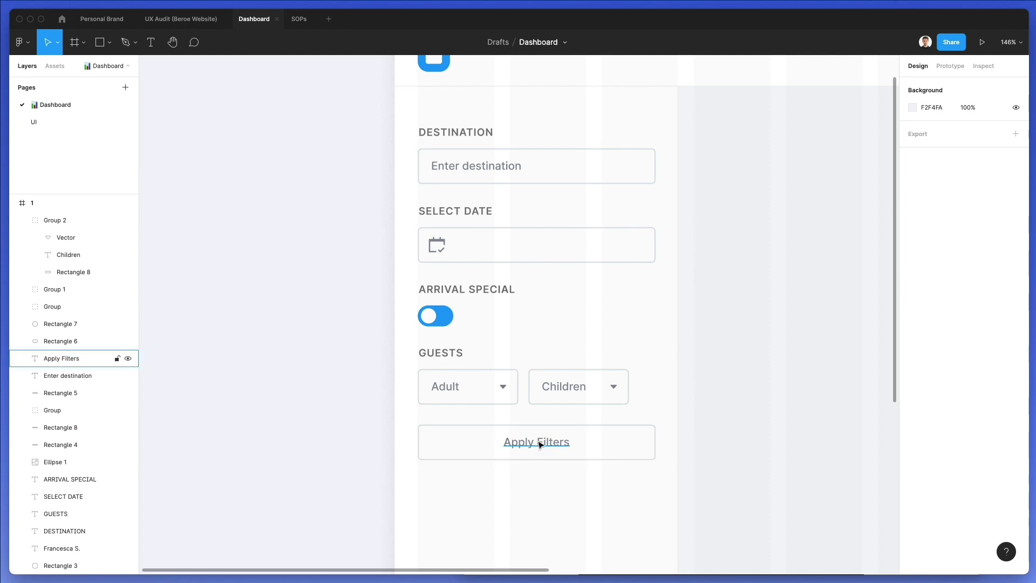
pyautogui.click(539, 444)
pyautogui.click(499, 424)
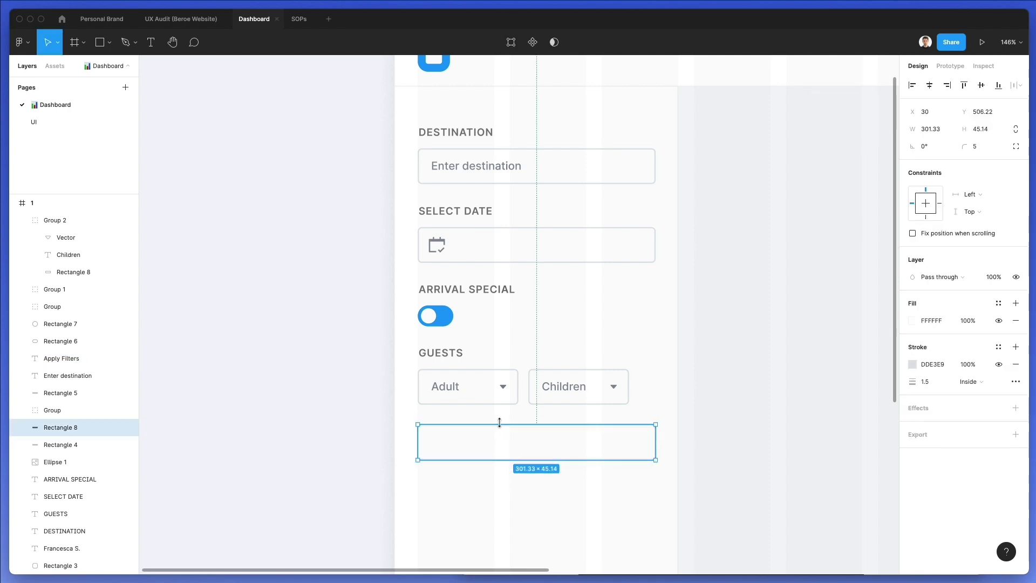
pyautogui.press('i')
pyautogui.click(445, 323)
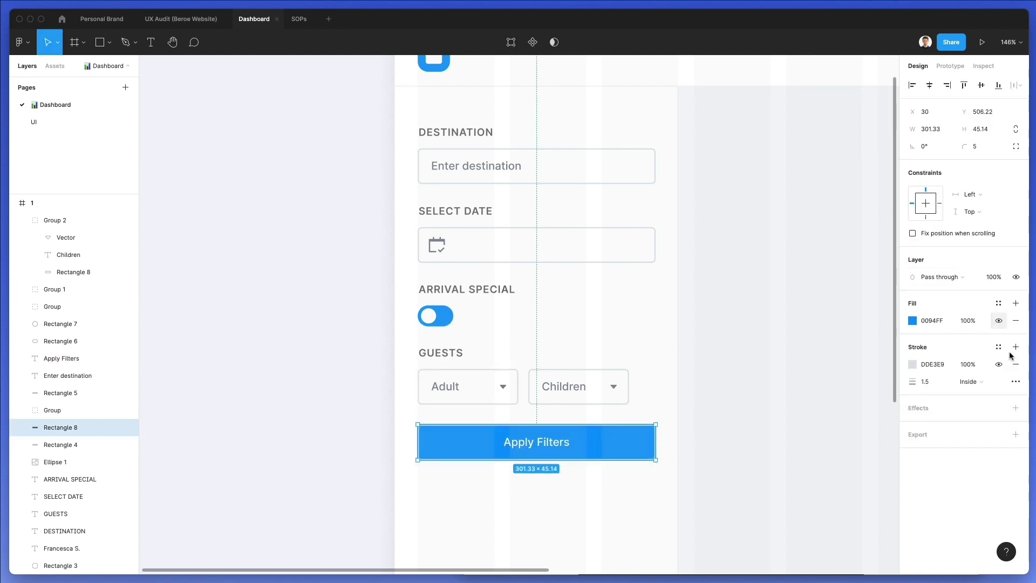
pyautogui.click(1015, 364)
pyautogui.click(714, 398)
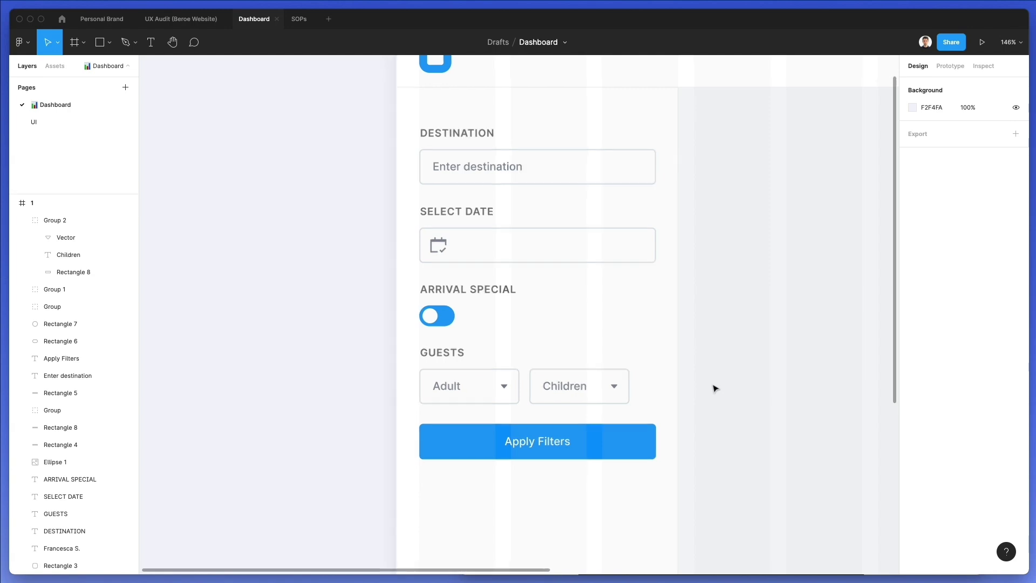
pyautogui.scroll(-3, 714, 398)
pyautogui.scroll(-5, 706, 394)
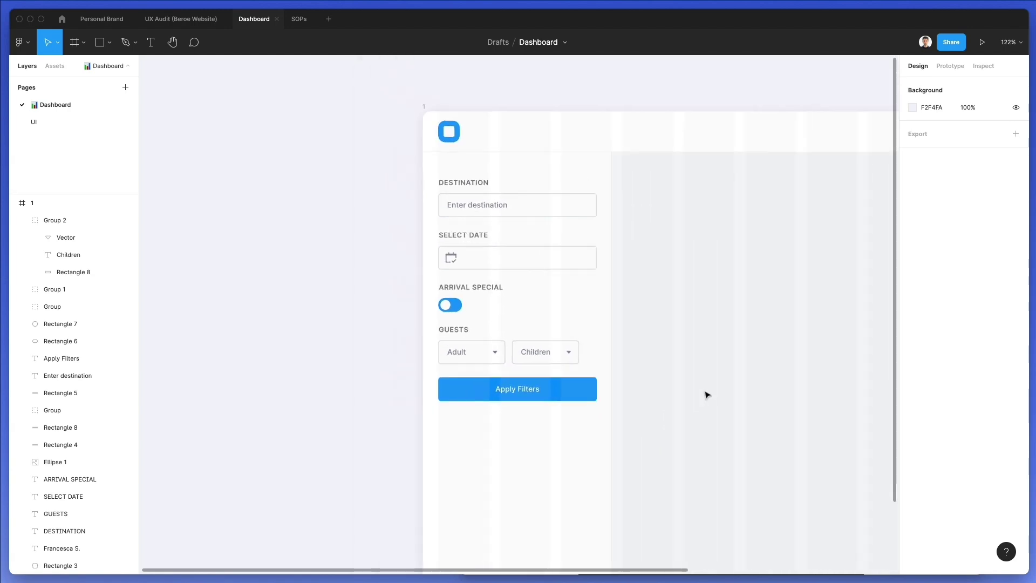
pyautogui.scroll(-2, 706, 395)
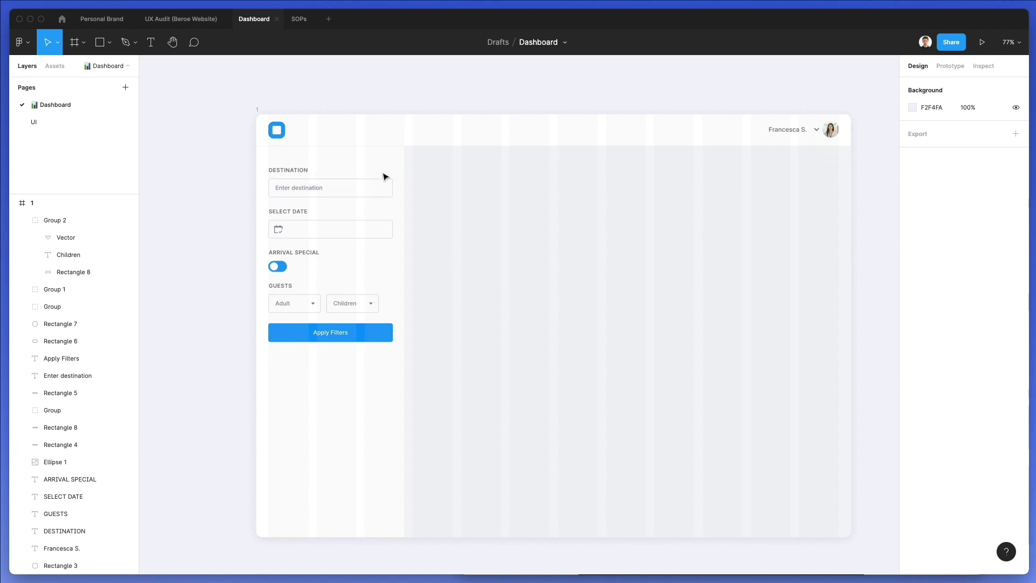
pyautogui.scroll(3, 273, 180)
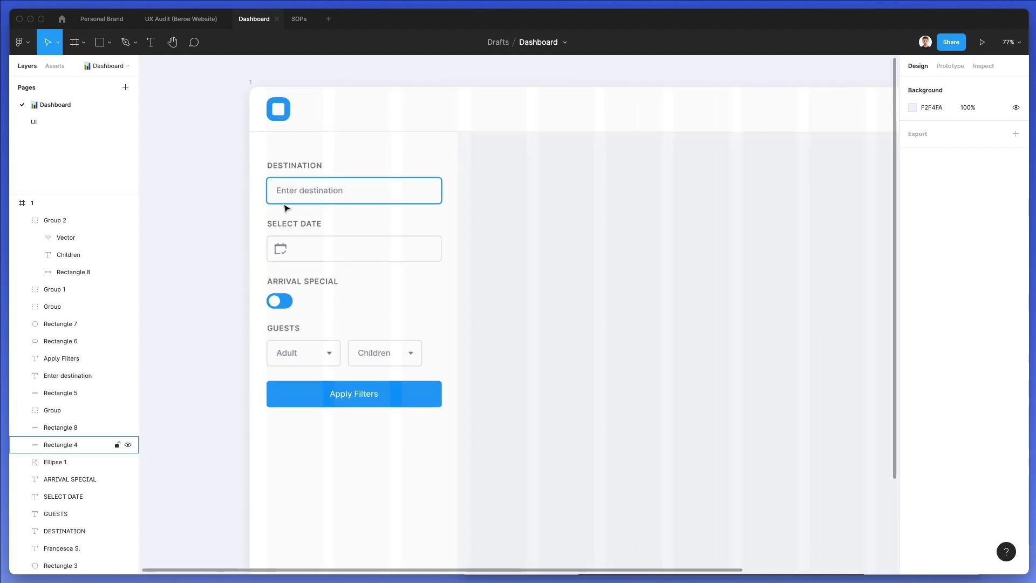
pyautogui.scroll(2, 286, 208)
# Draw a divider line under Apply Filters and nudge it down 11 pixels
pyautogui.press('l')
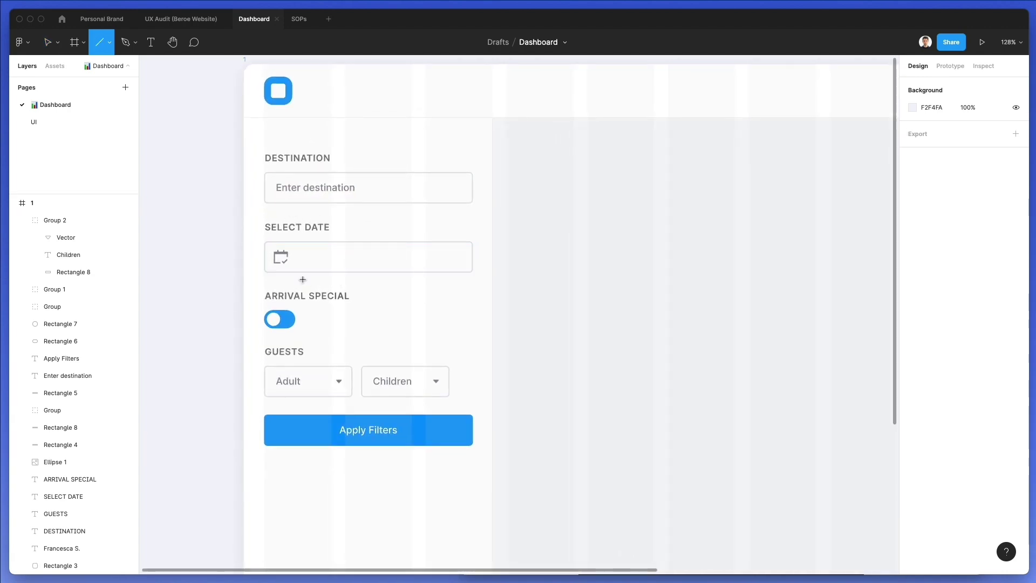
pyautogui.scroll(-1, 303, 279)
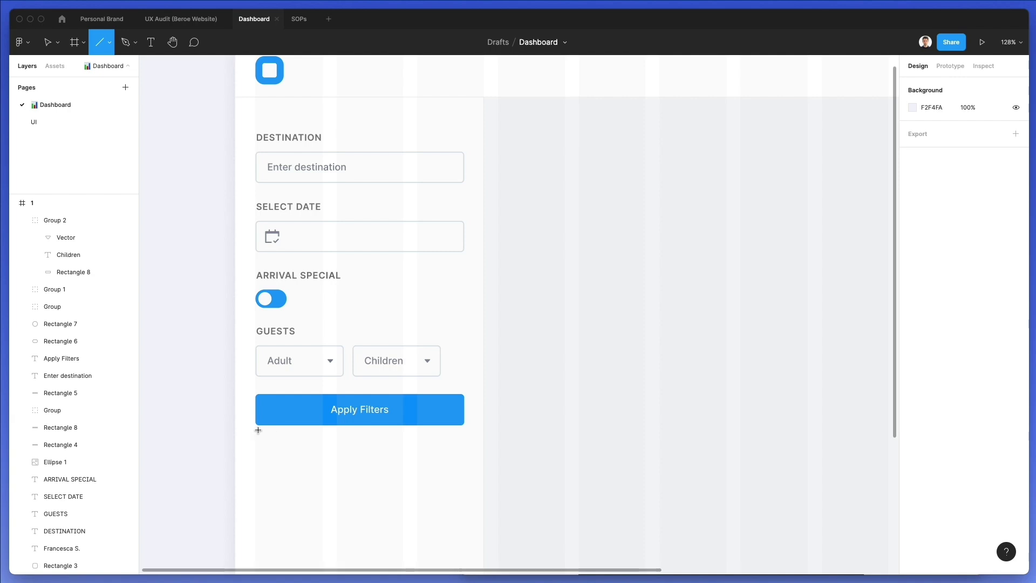
pyautogui.moveTo(255, 434)
pyautogui.mouseDown()
pyautogui.moveTo(463, 440)
pyautogui.moveTo(426, 439)
pyautogui.mouseUp()
pyautogui.hotkey('shift', 'Down')
pyautogui.hotkey('shift', 'Down')
pyautogui.hotkey('shift', 'Down')
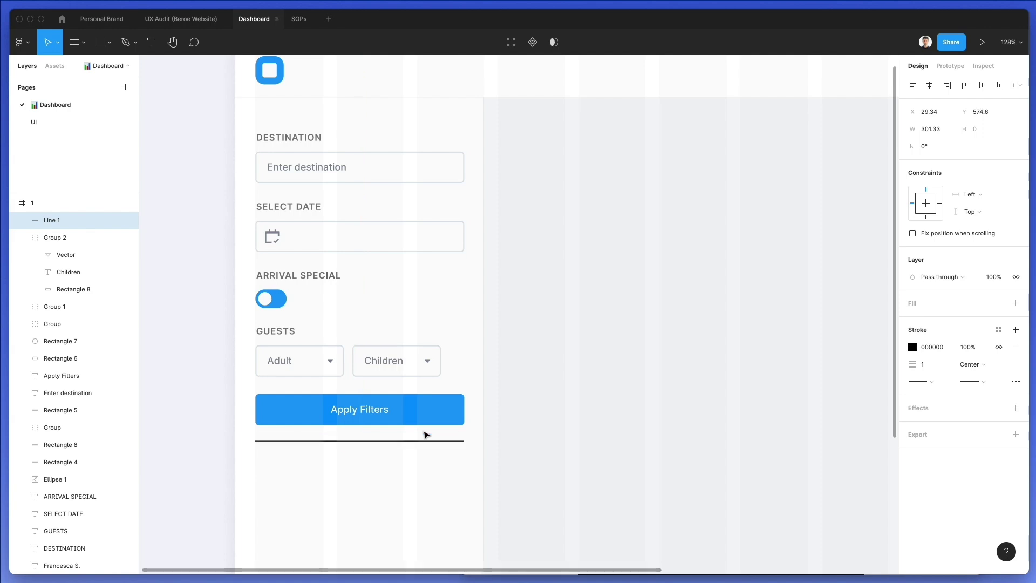
pyautogui.press('Down')
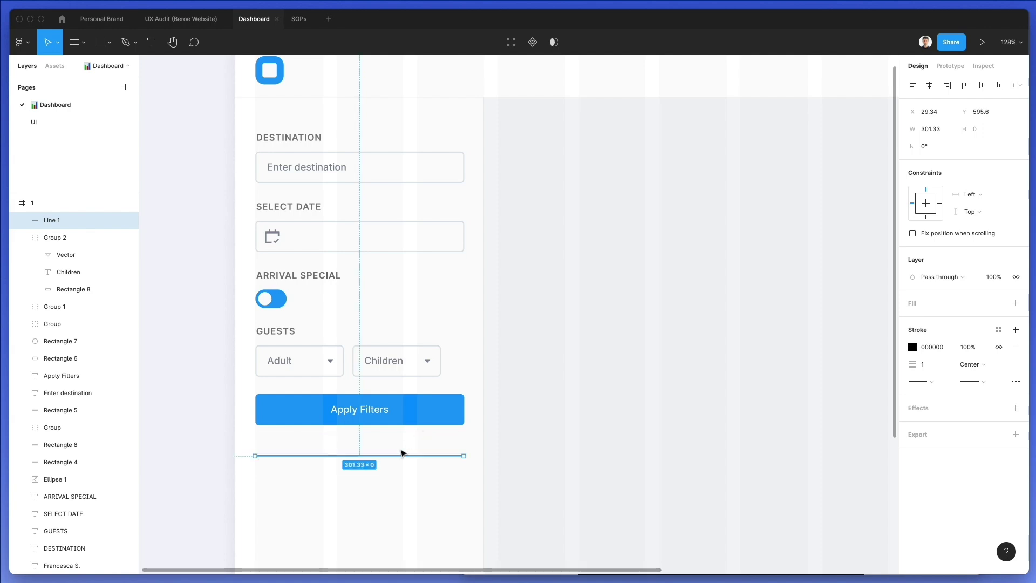
# Give the divider a light-grey DDE3E9 stroke and copy a label below it
pyautogui.press('i')
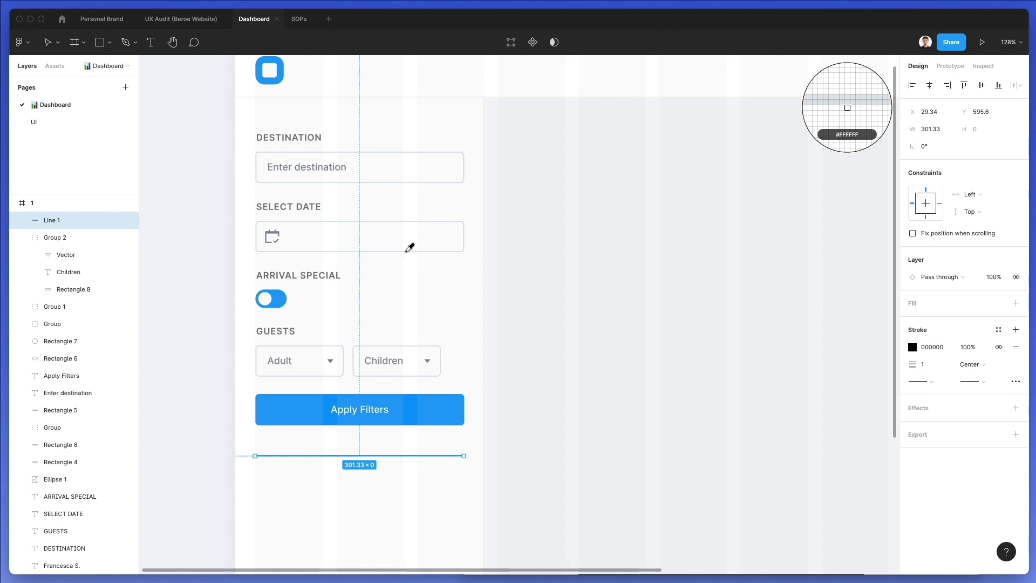
pyautogui.click(408, 246)
pyautogui.click(545, 340)
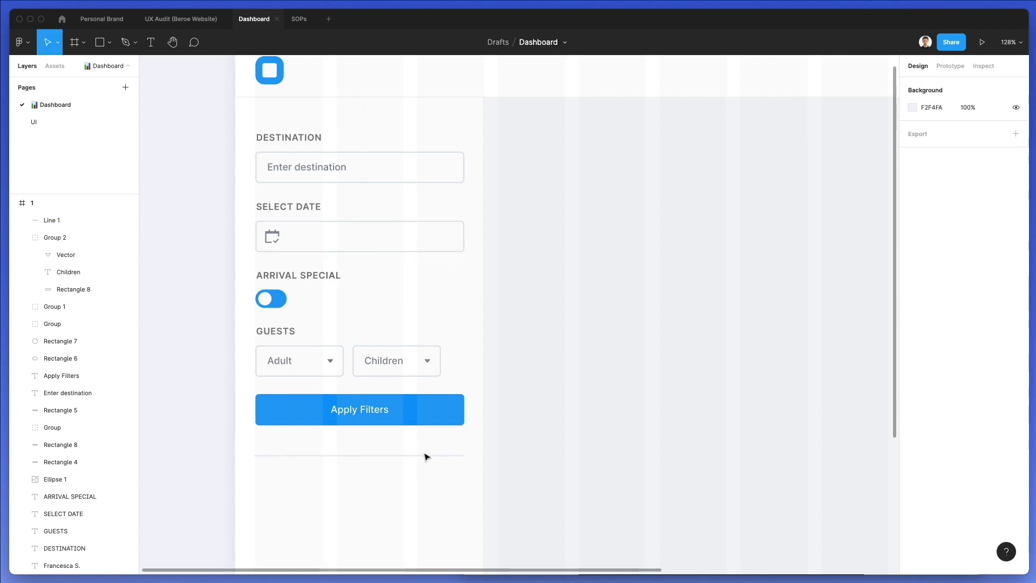
pyautogui.click(426, 456)
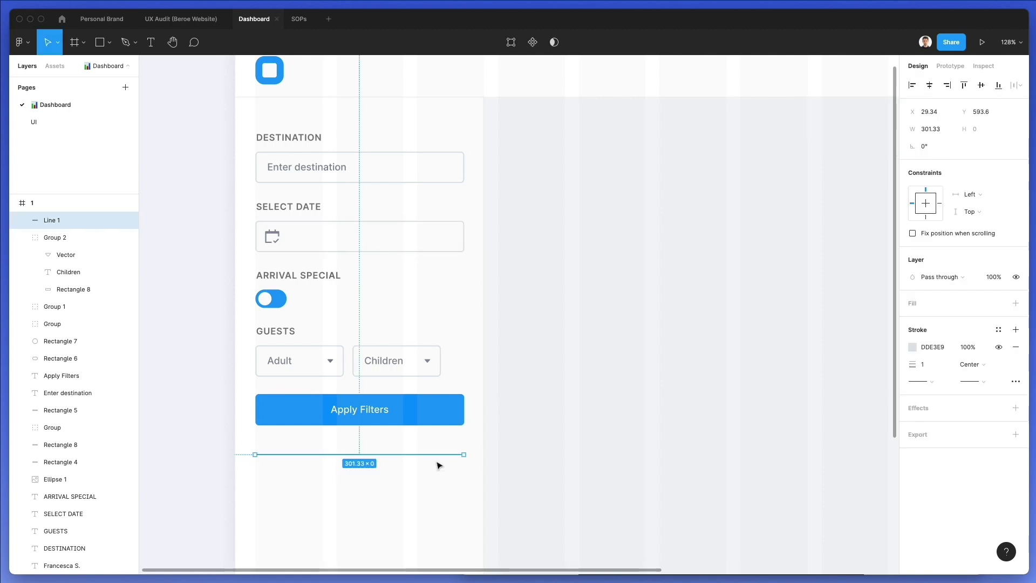
pyautogui.click(461, 480)
pyautogui.scroll(-5, 460, 478)
pyautogui.scroll(3, 335, 226)
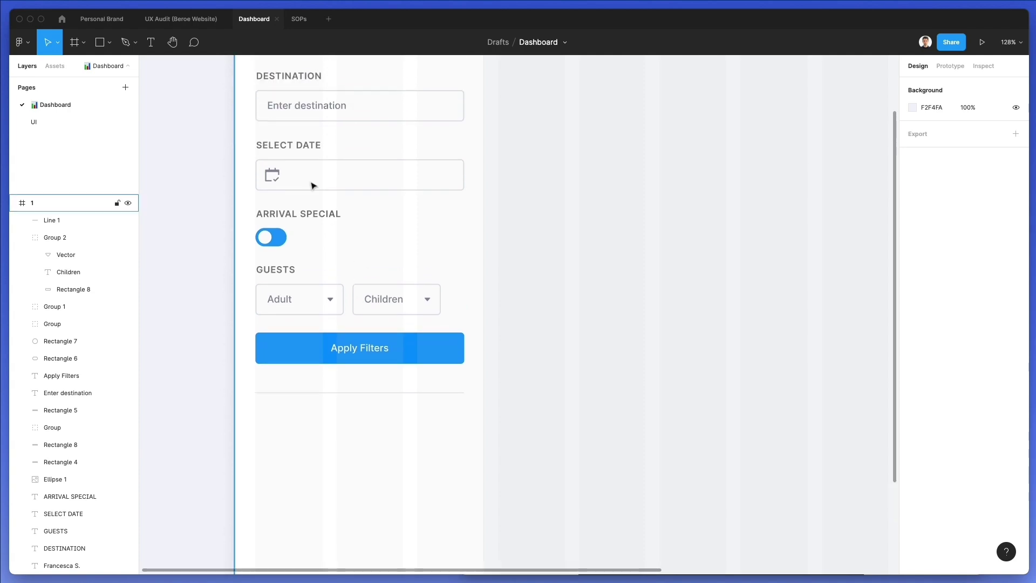
pyautogui.moveTo(301, 76); pyautogui.dragTo(299, 420)
# Rename the copied label below the divider to 'YOUR NETWORK'
pyautogui.doubleClick(300, 418)
pyautogui.write('Y')
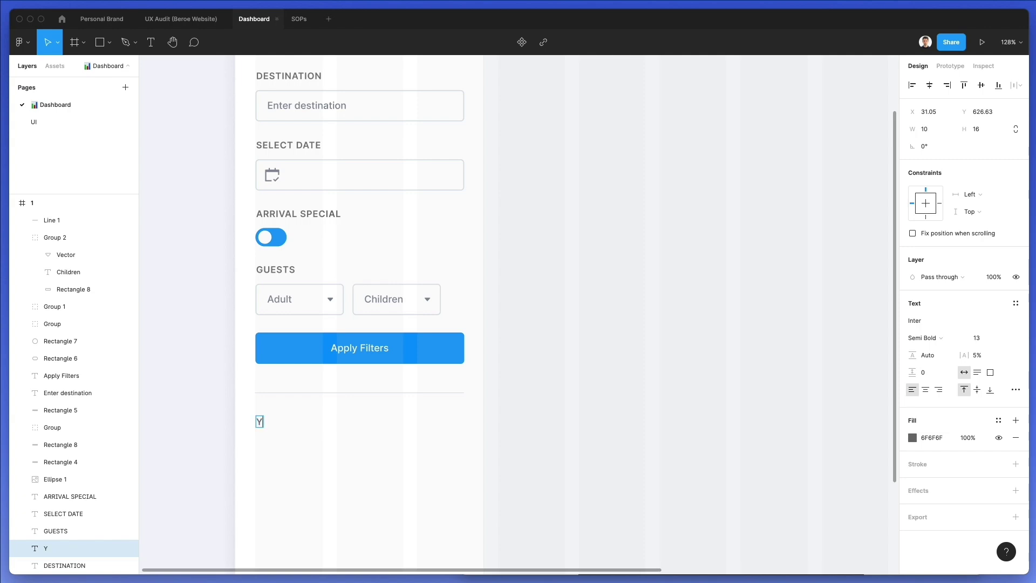
pyautogui.write('OUR NETWORK')
pyautogui.click(340, 497)
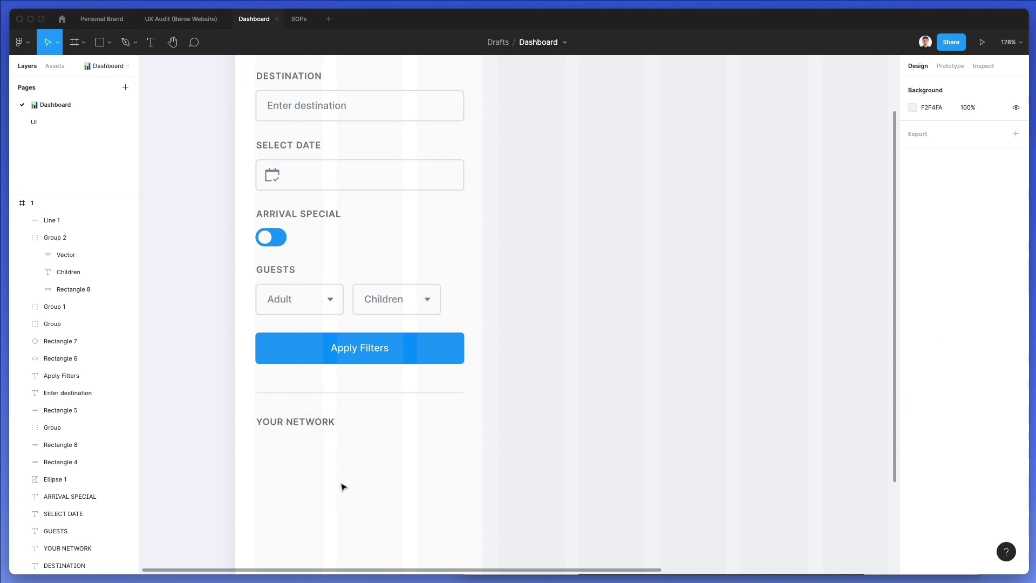
pyautogui.scroll(-3, 340, 494)
# Copy the Adult dropdown text and place it under the YOUR NETWORK heading
pyautogui.click(284, 165)
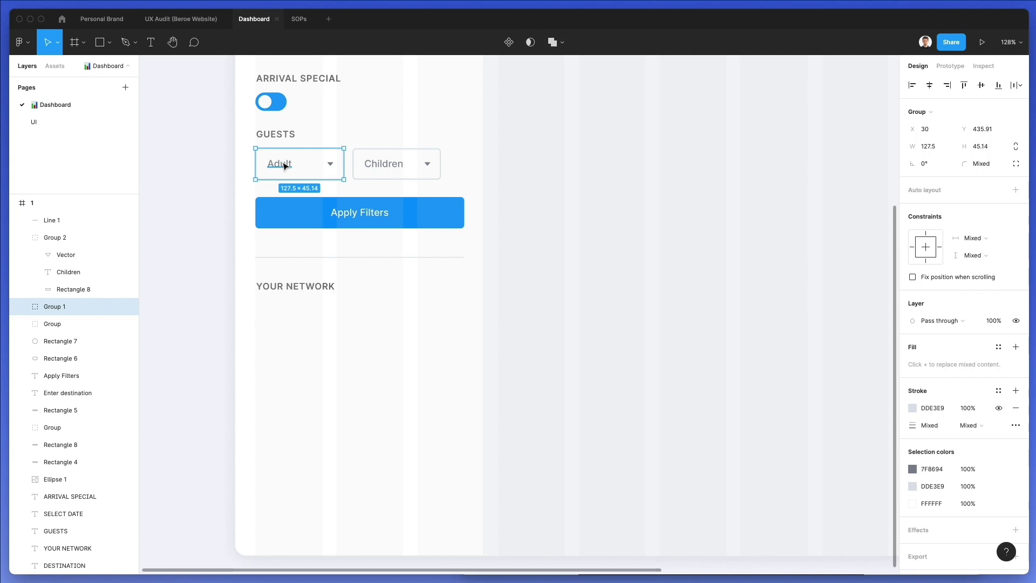
pyautogui.doubleClick(285, 165)
pyautogui.hotkey('ctrl', 'c')
pyautogui.click(559, 219)
pyautogui.scroll(-2, 560, 220)
pyautogui.hotkey('ctrl', 'v')
pyautogui.moveTo(282, 126); pyautogui.dragTo(305, 286)
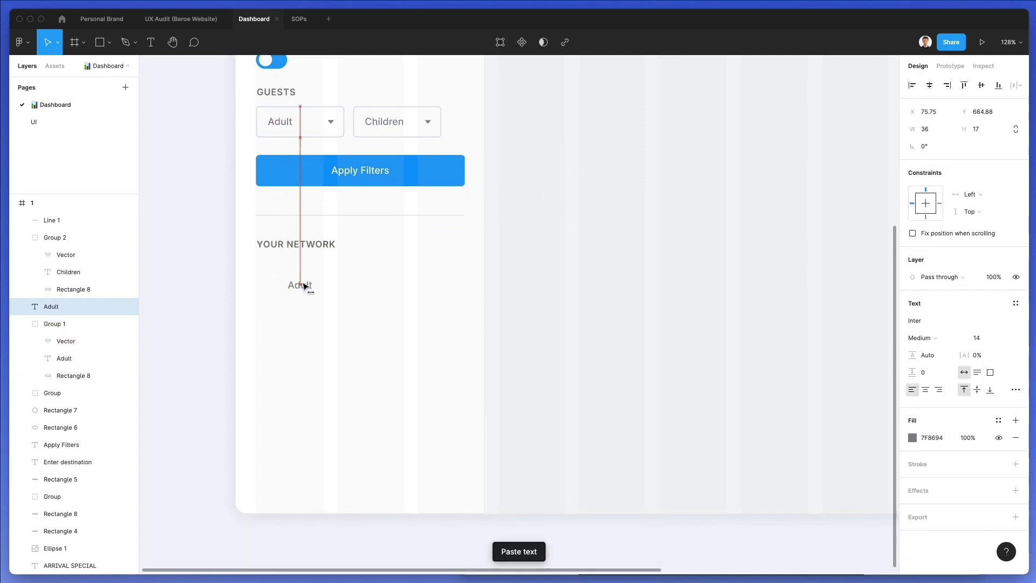
pyautogui.click(394, 260)
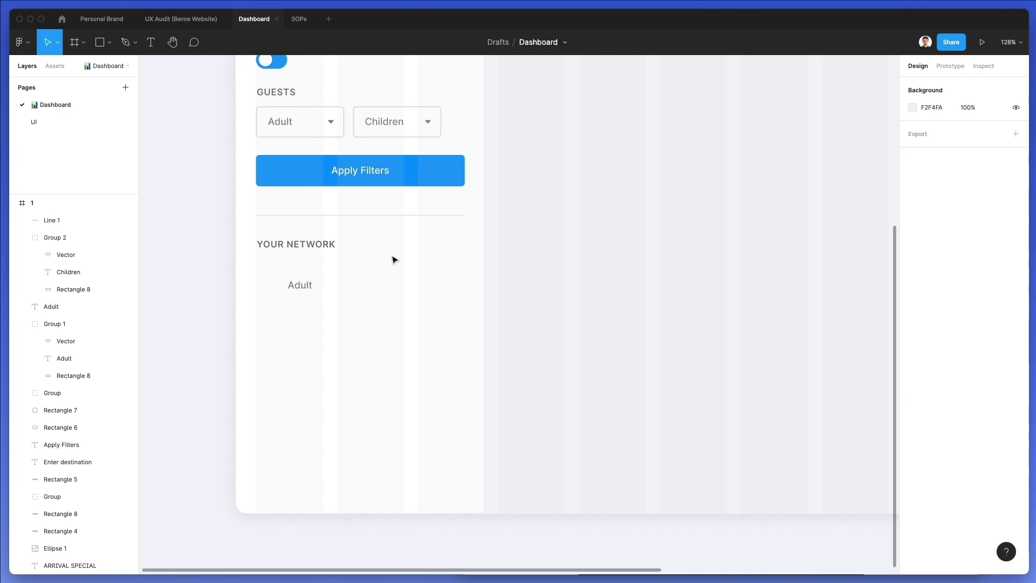
pyautogui.scroll(2, 394, 260)
# Draw a grey avatar circle and position the Adult text beside it
pyautogui.press('o')
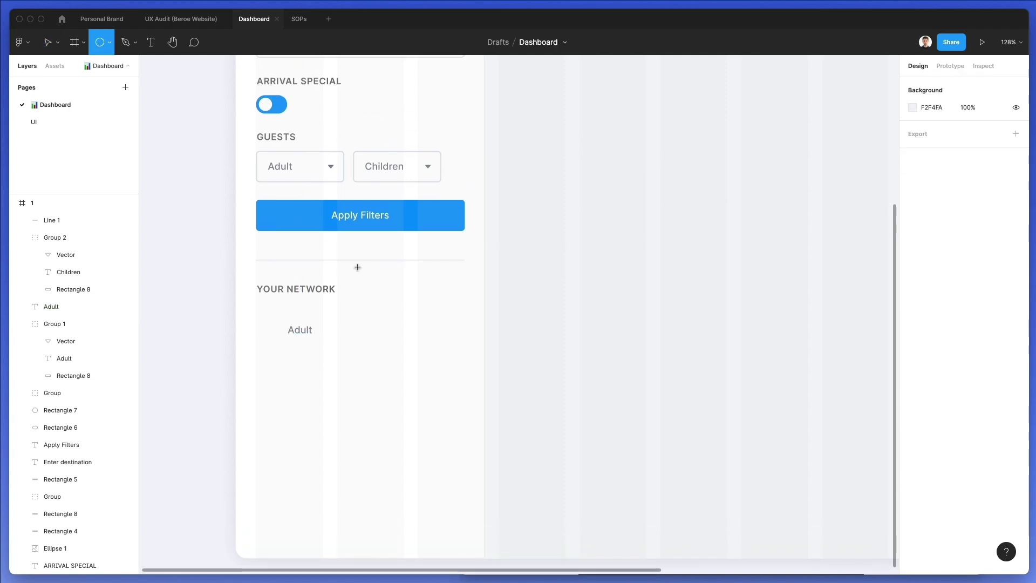
pyautogui.moveTo(259, 312); pyautogui.dragTo(291, 338)
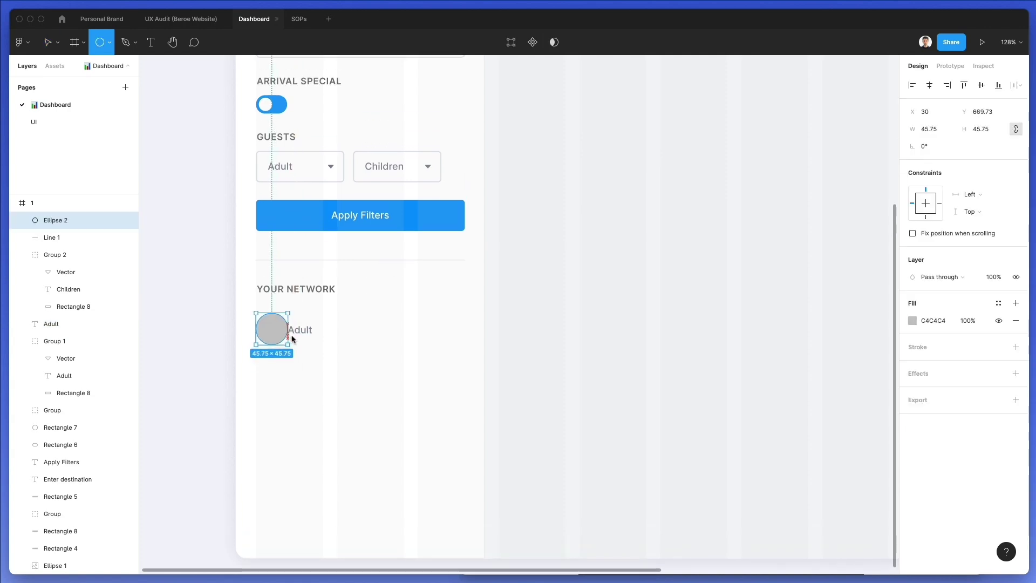
pyautogui.keyDown('shift'); pyautogui.click(305, 333); pyautogui.keyUp('shift')
pyautogui.press('Escape')
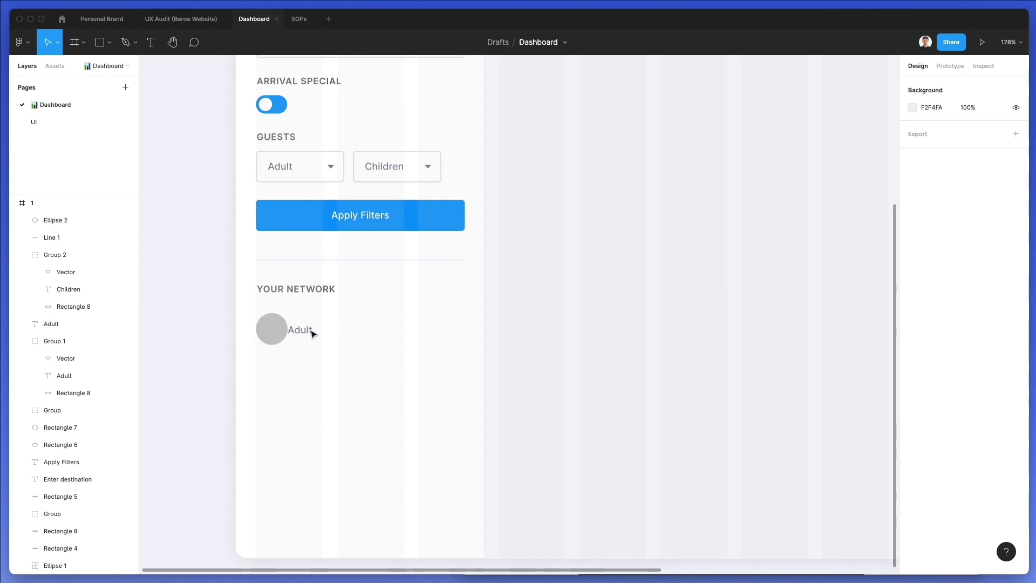
pyautogui.click(307, 333)
pyautogui.moveTo(307, 333); pyautogui.dragTo(308, 333)
pyautogui.hotkey('shift', 'Right')
pyautogui.hotkey('shift', 'Right')
pyautogui.press('Left')
pyautogui.press('Left')
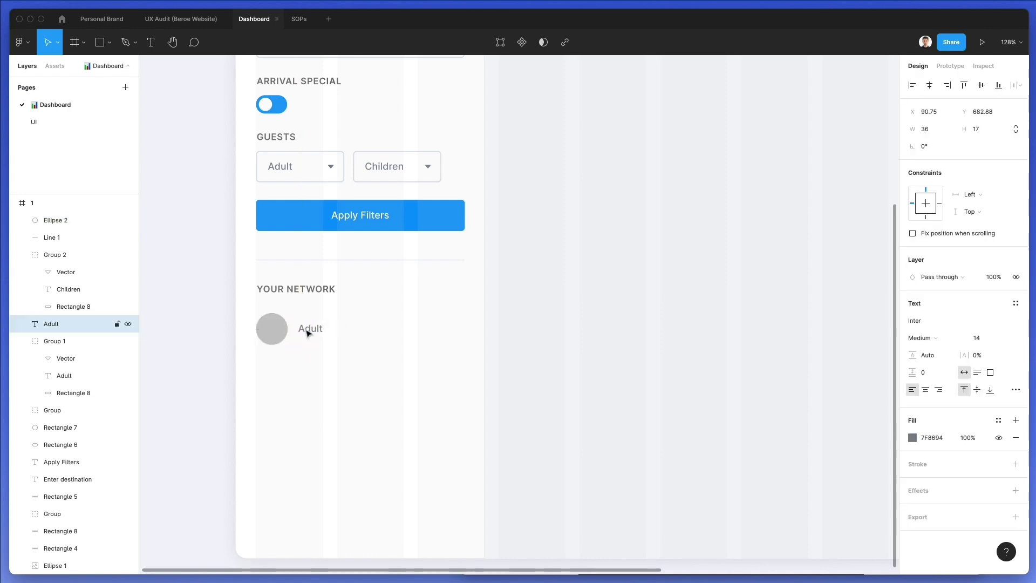
pyautogui.click(271, 327)
# Shrink the circle slightly and duplicate the circle-and-Adult row into six stacked rows
pyautogui.moveTo(288, 327); pyautogui.dragTo(317, 331)
pyautogui.moveTo(356, 361); pyautogui.dragTo(281, 363)
pyautogui.press('super+d')
pyautogui.press('super+d')
pyautogui.press('super+d')
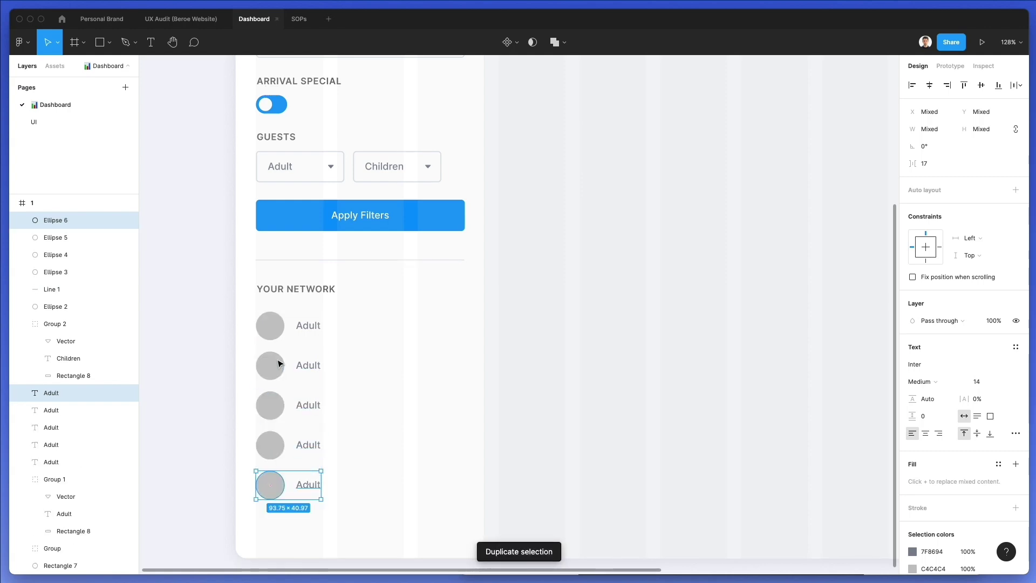
pyautogui.scroll(-2, 280, 363)
pyautogui.press('super+d')
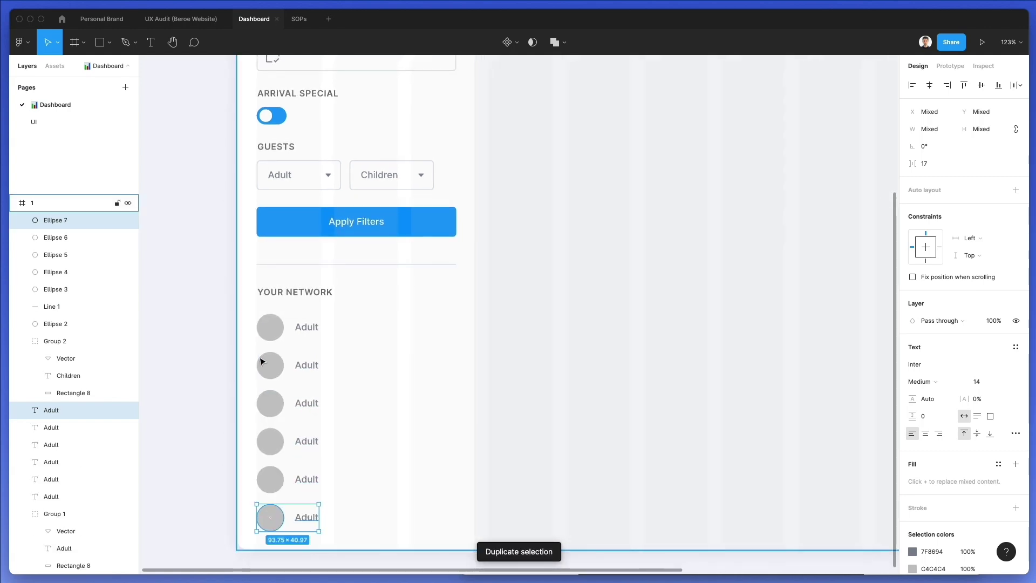
pyautogui.click(398, 390)
# Select all six Adult labels in the network list
pyautogui.scroll(-6, 397, 389)
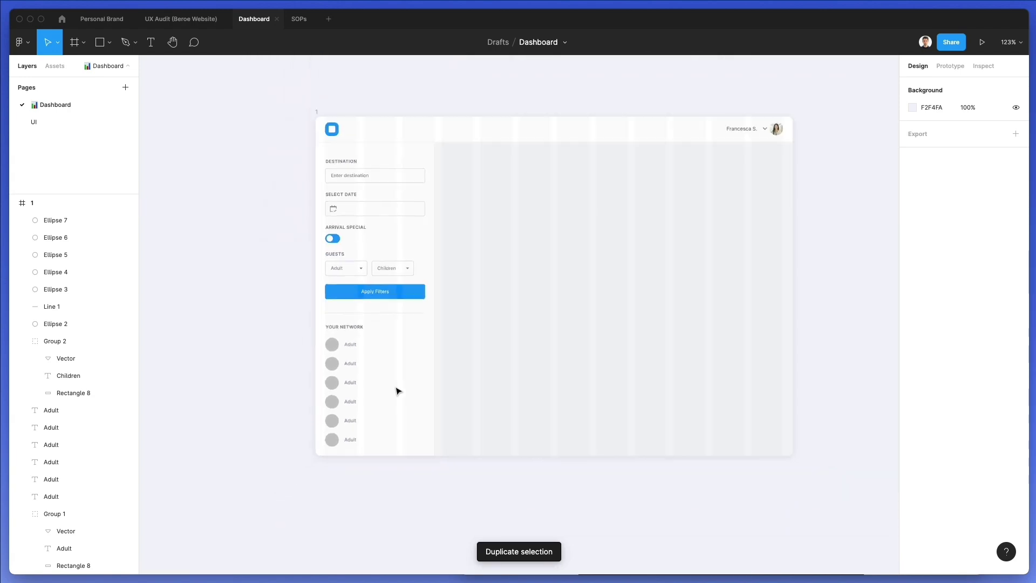
pyautogui.scroll(2, 397, 389)
pyautogui.click(333, 327)
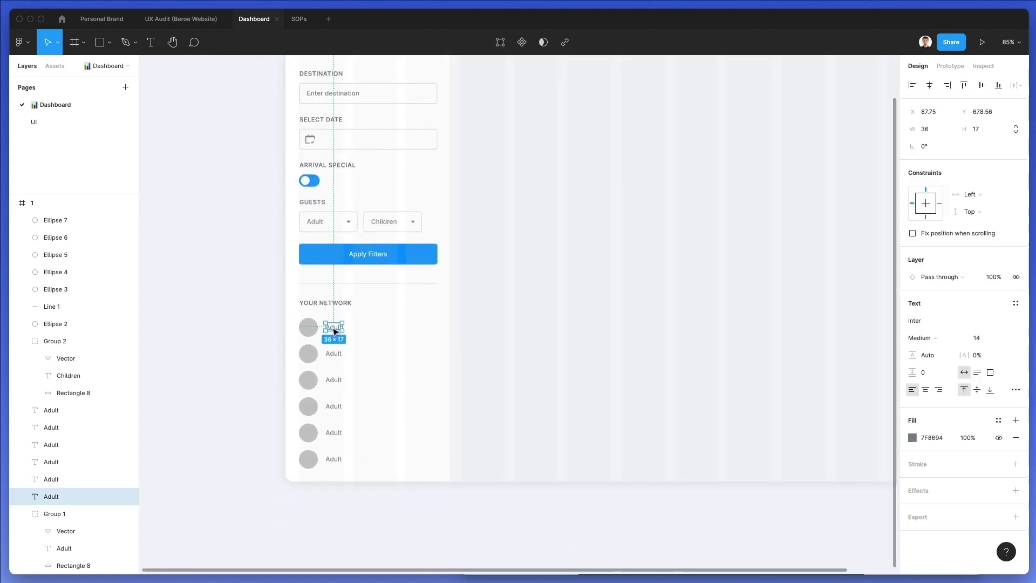
pyautogui.moveTo(371, 330); pyautogui.dragTo(330, 488)
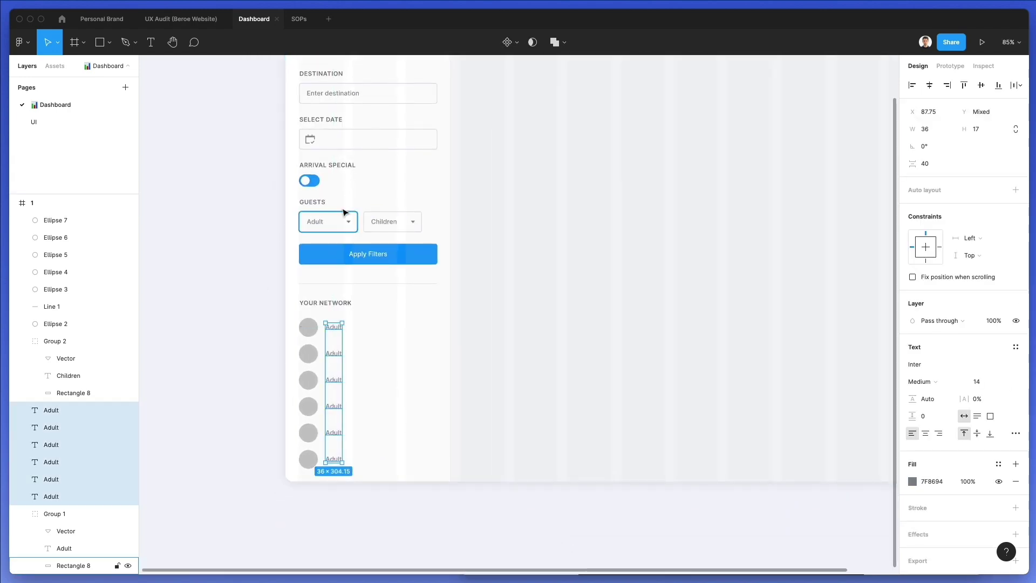
# Fill the selected labels with Full Name text from the Content Reel plugin
pyautogui.click(22, 43)
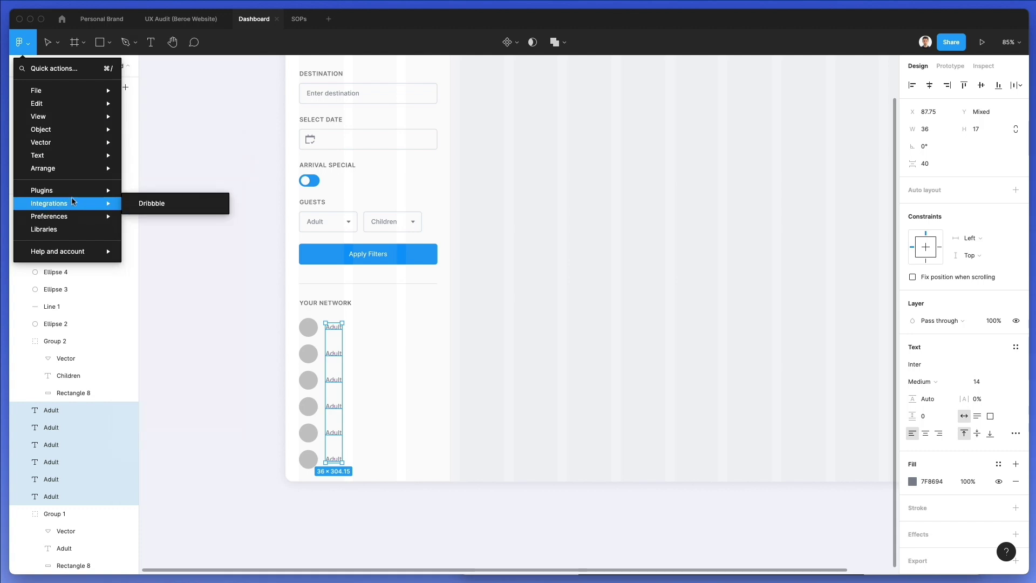
pyautogui.moveTo(101, 195)
pyautogui.click(196, 204)
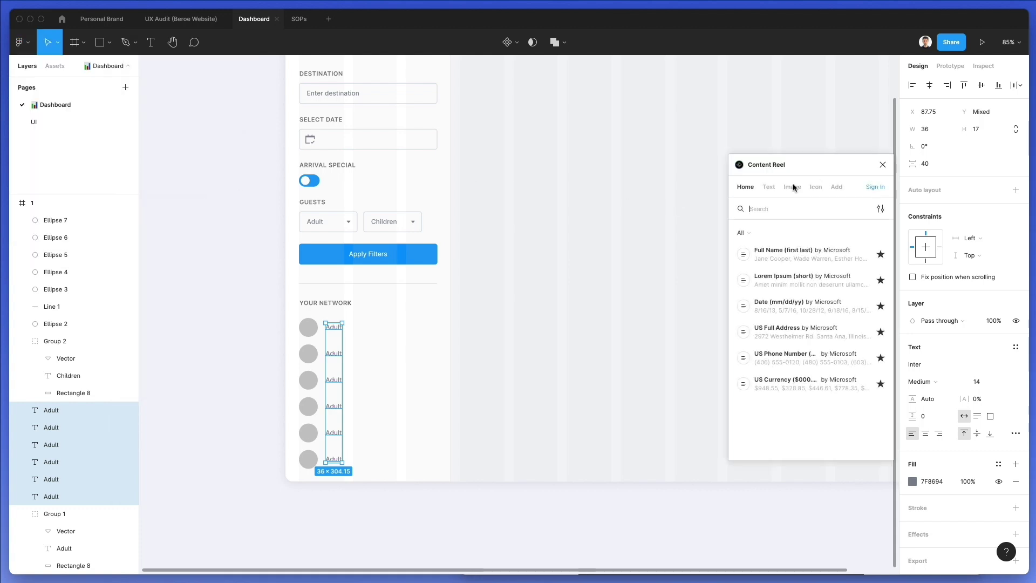
pyautogui.click(770, 186)
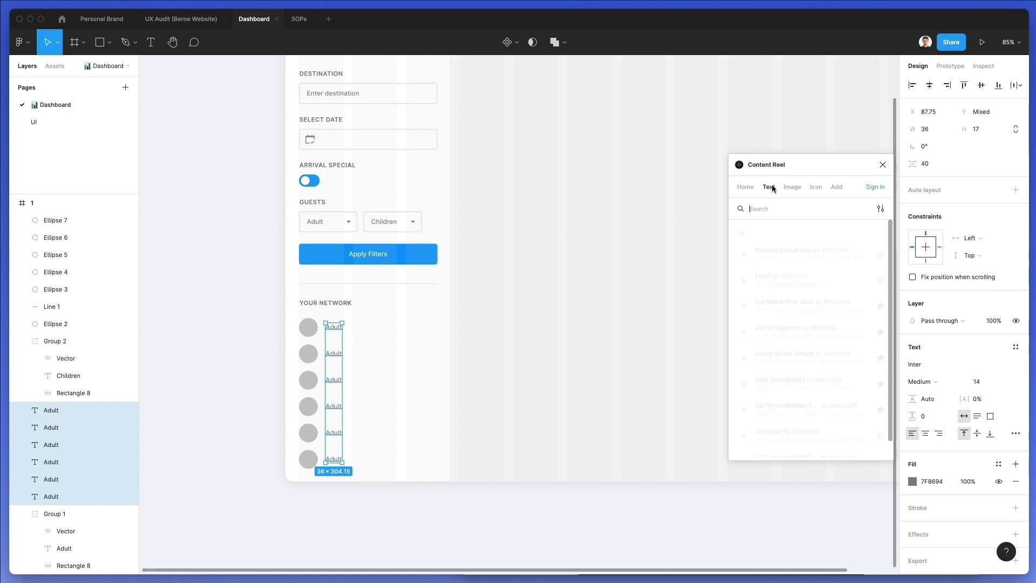
pyautogui.click(778, 307)
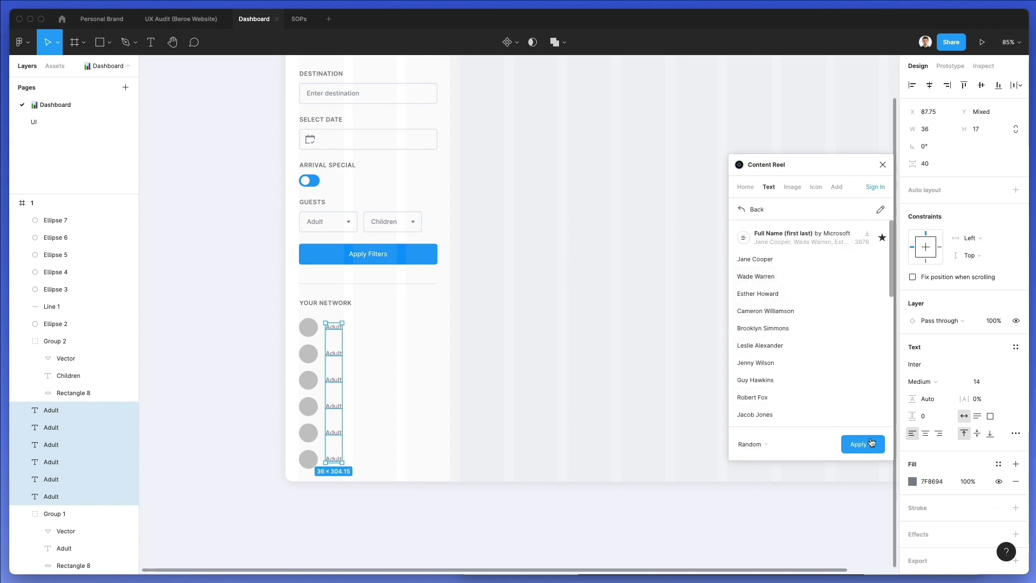
pyautogui.click(870, 443)
# Select the six avatar circles and return to Content Reel's collections
pyautogui.click(498, 357)
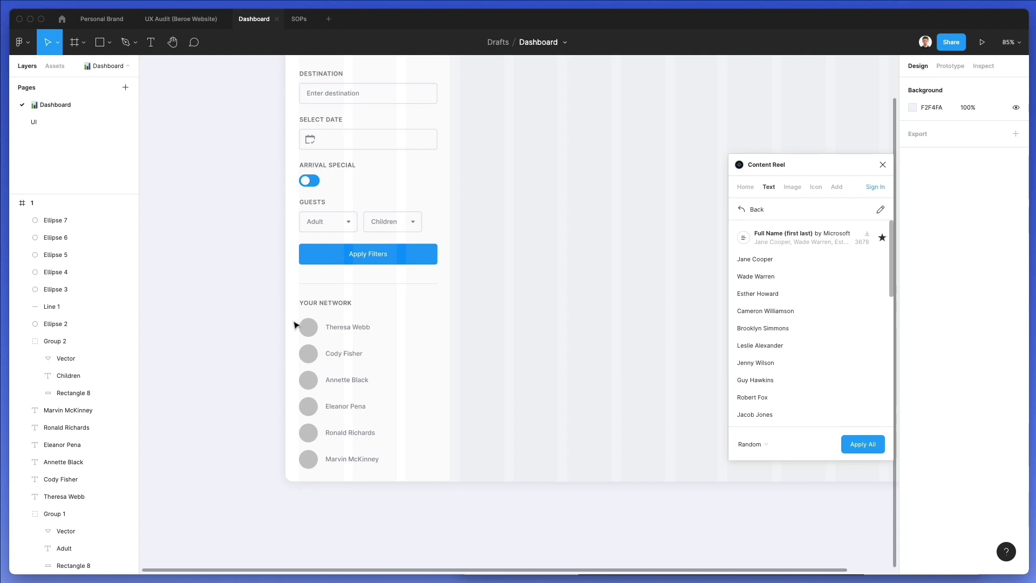
pyautogui.moveTo(293, 325); pyautogui.dragTo(308, 473)
pyautogui.click(742, 209)
# Fill the six circles with portrait photos from a Content Reel avatar image collection
pyautogui.click(792, 186)
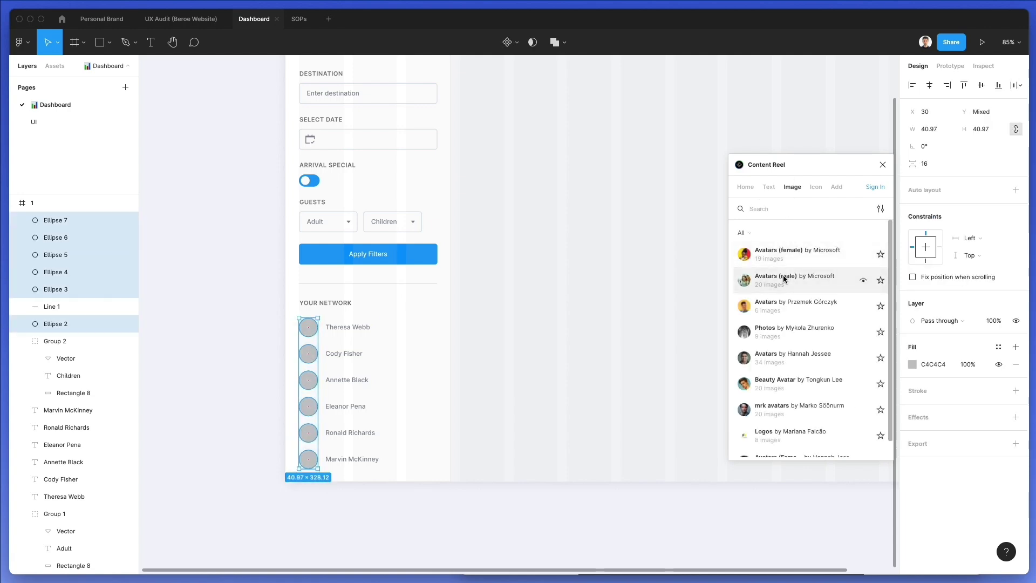
pyautogui.scroll(-2, 782, 275)
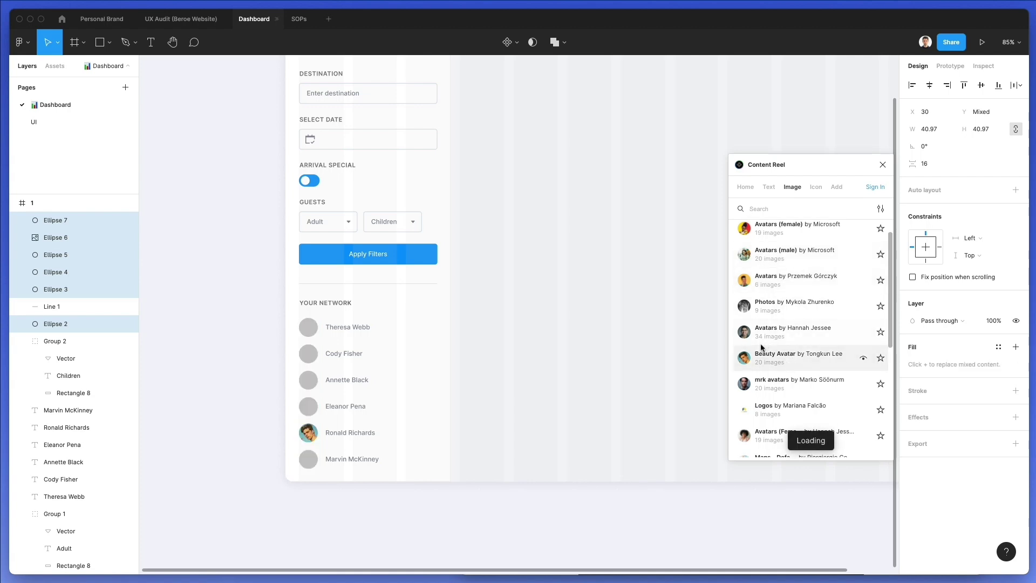
pyautogui.click(512, 384)
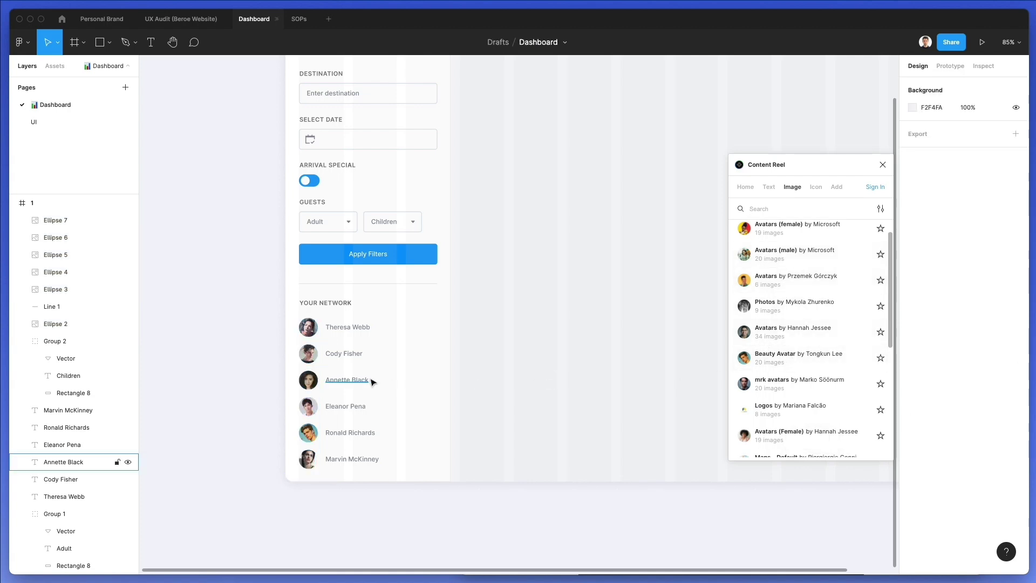
pyautogui.scroll(2, 423, 363)
pyautogui.click(304, 384)
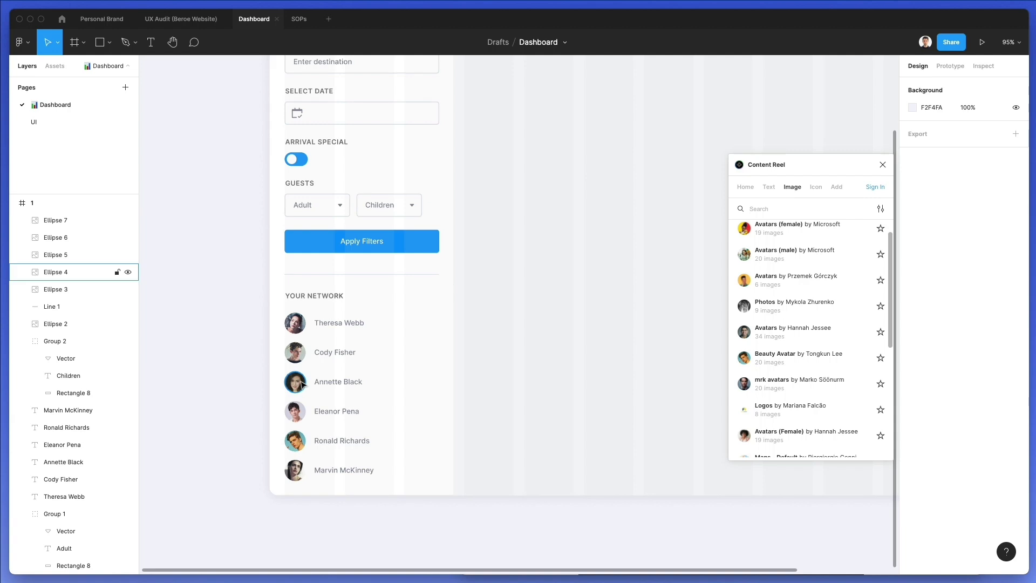
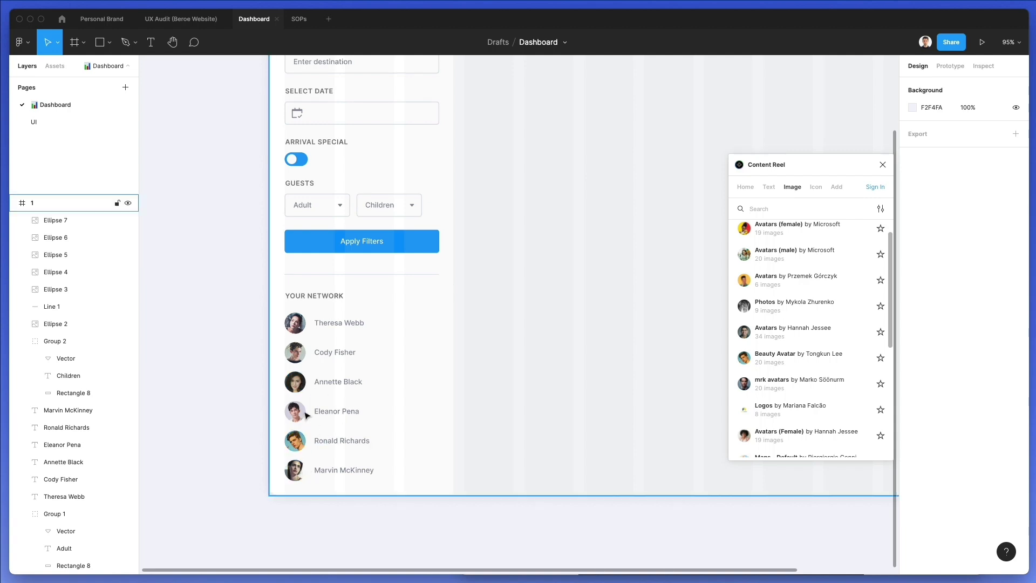
# Give the third contact's avatar (Ellipse 4) a new male portrait from Content Reel's Avatars (male)
pyautogui.click(302, 381)
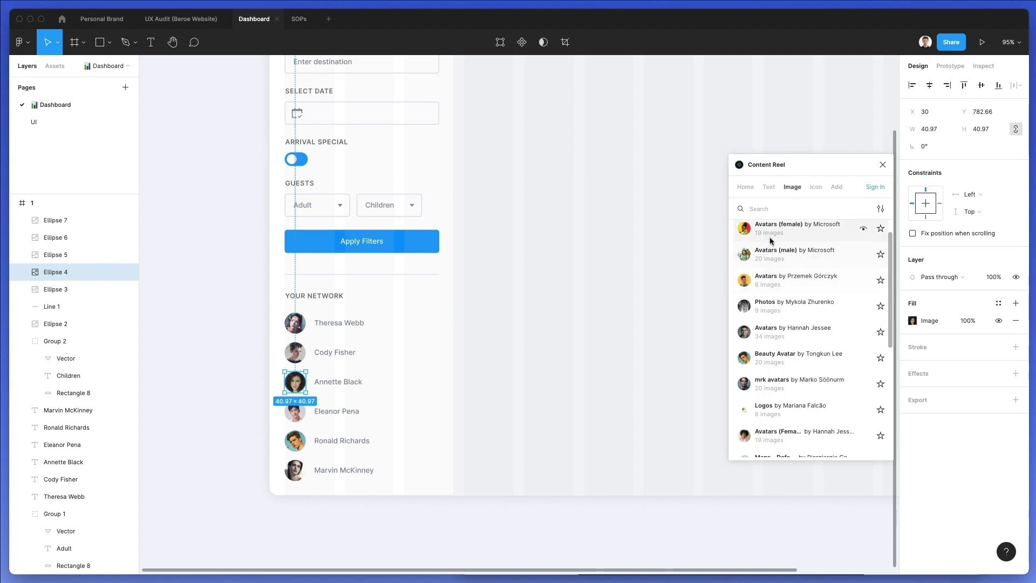
pyautogui.scroll(1, 769, 237)
pyautogui.click(773, 275)
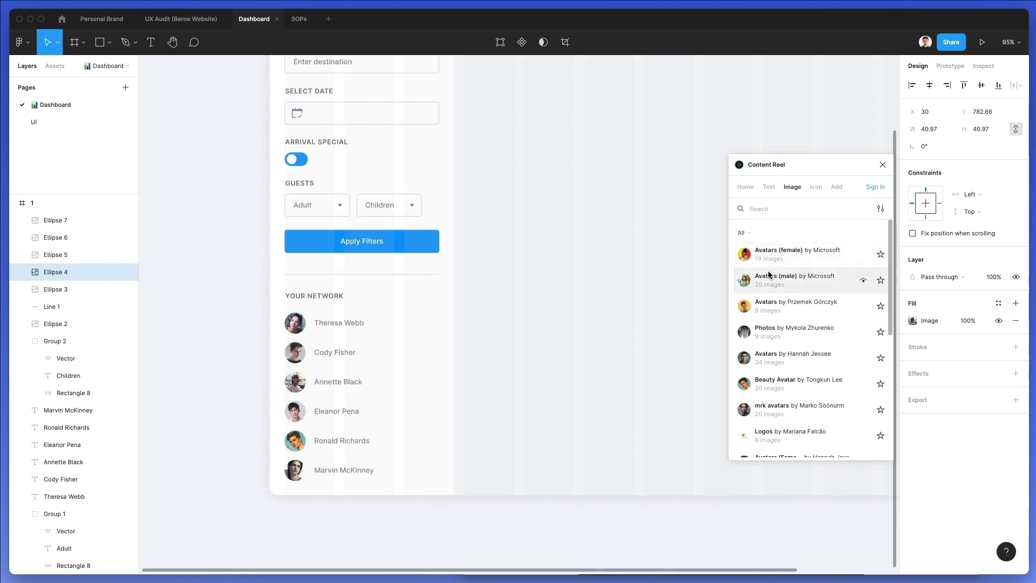
pyautogui.click(773, 279)
pyautogui.click(773, 279)
pyautogui.click(774, 279)
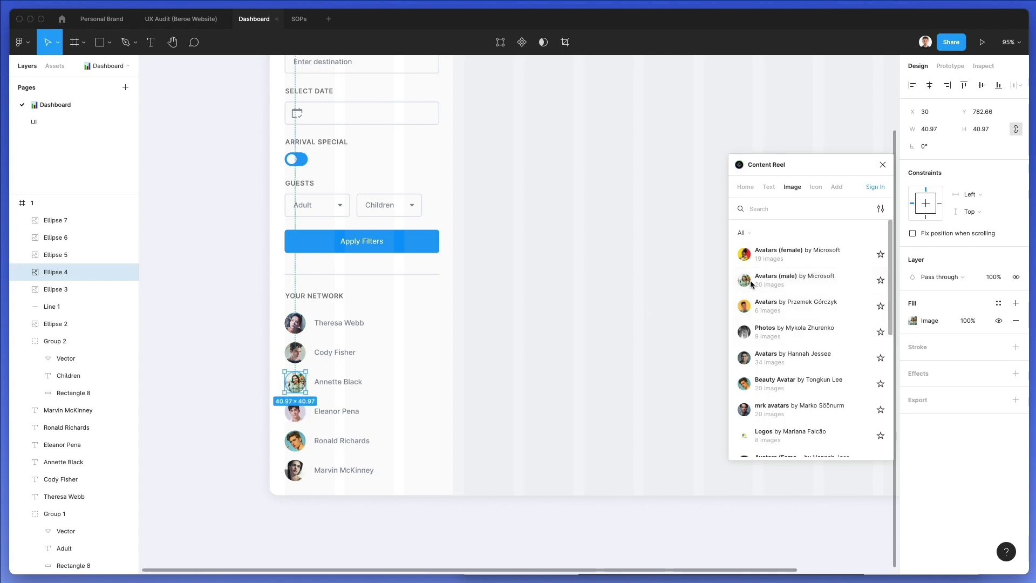
pyautogui.click(753, 279)
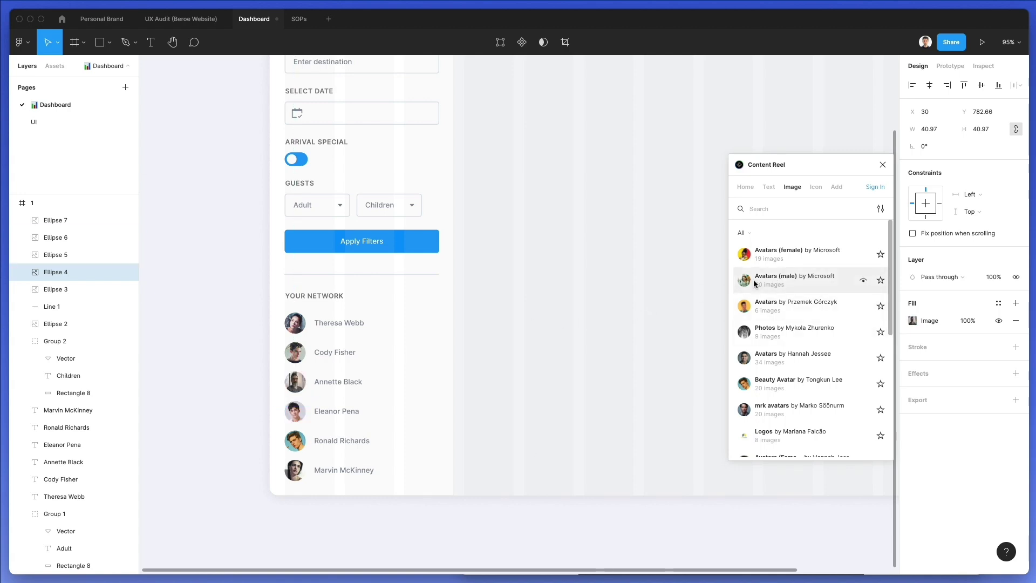
pyautogui.click(404, 354)
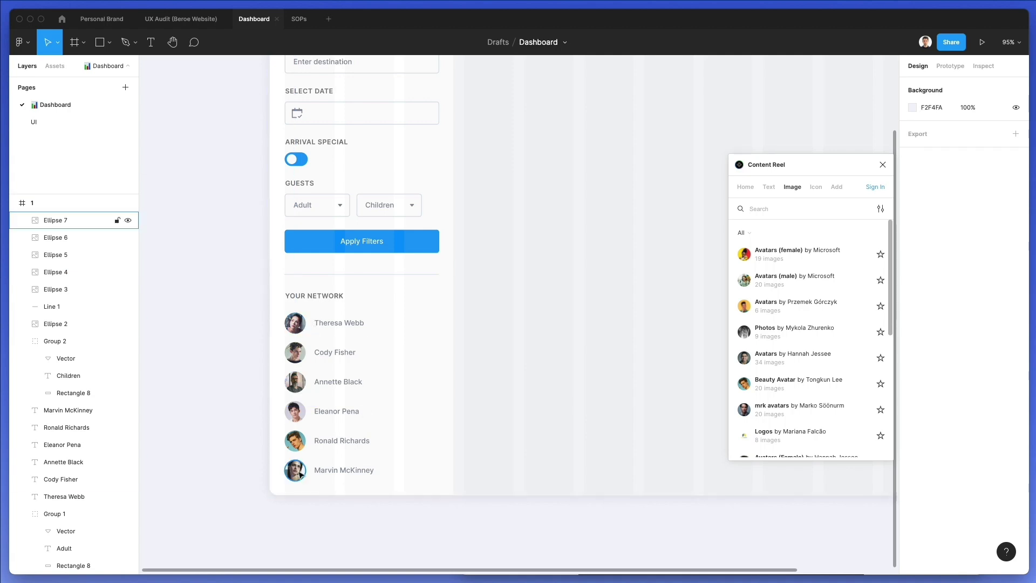
# Refill the last contact's avatar (Ellipse 7) with a new portrait from mrk avatars
pyautogui.click(300, 478)
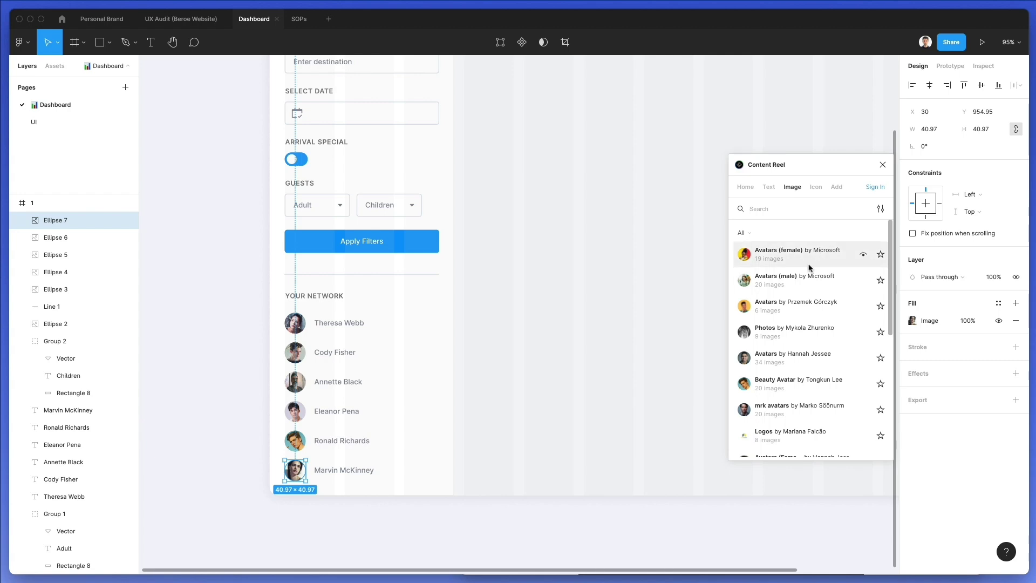
pyautogui.scroll(-1, 769, 403)
pyautogui.click(766, 404)
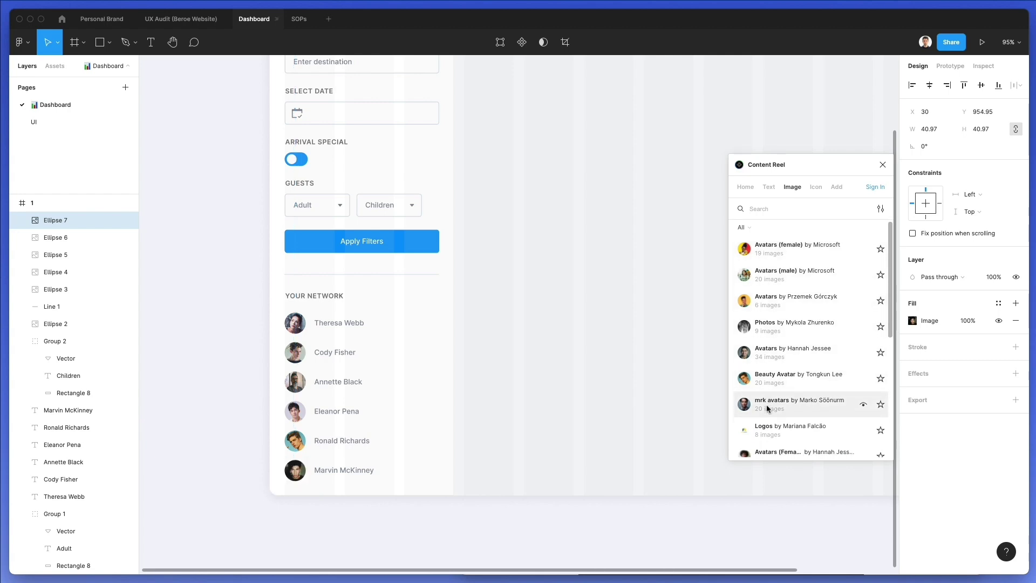
pyautogui.click(766, 403)
pyautogui.click(766, 403)
pyautogui.click(494, 452)
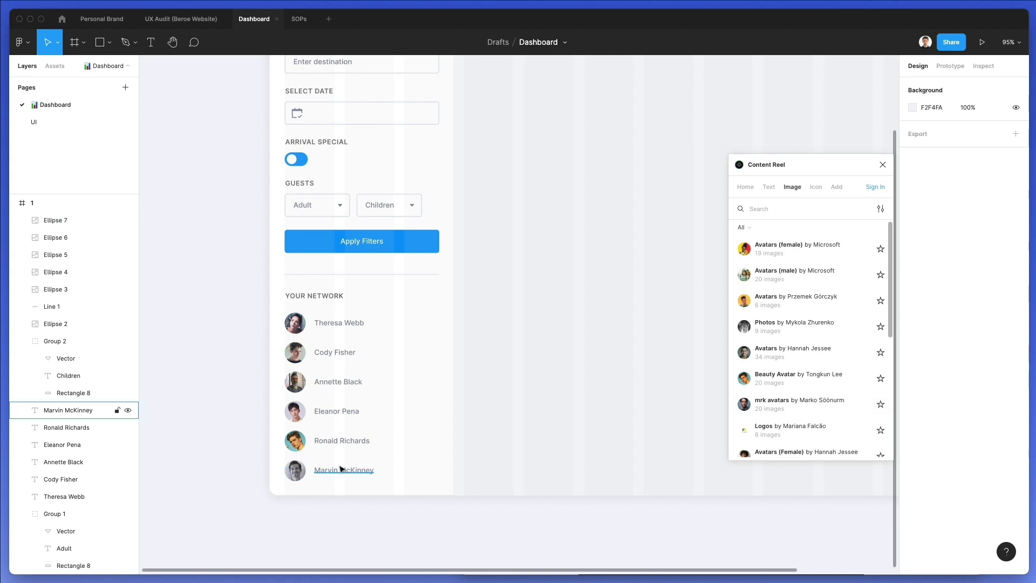
# Change the fourth contact's first name to Mark
pyautogui.click(343, 411)
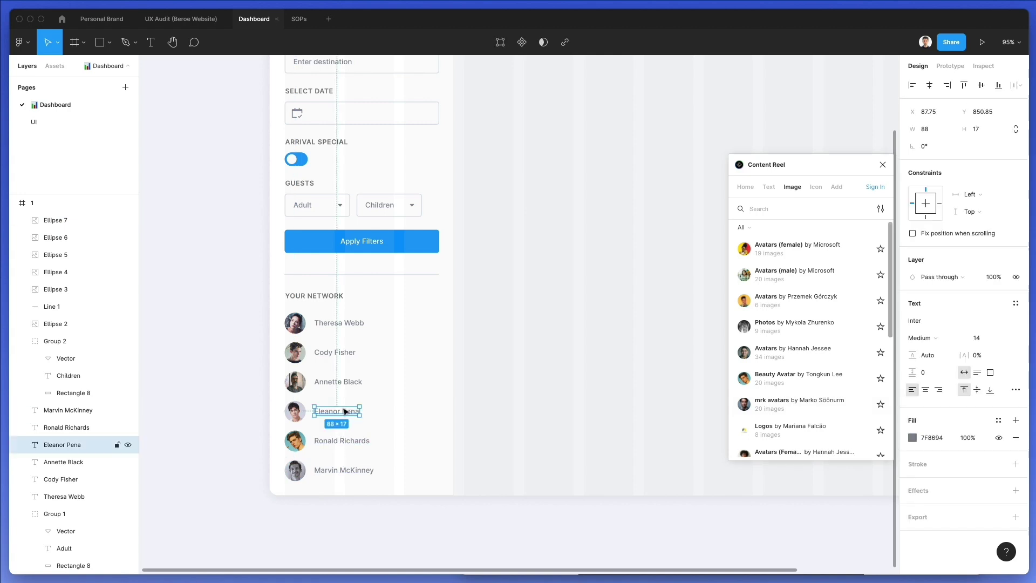
pyautogui.doubleClick(327, 409)
pyautogui.doubleClick(327, 408)
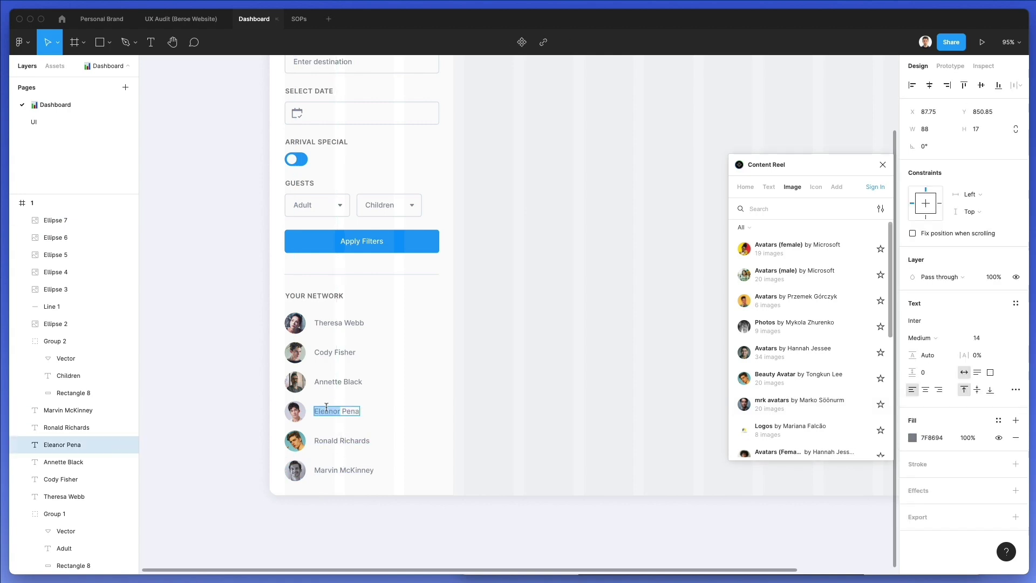
pyautogui.write('Mark')
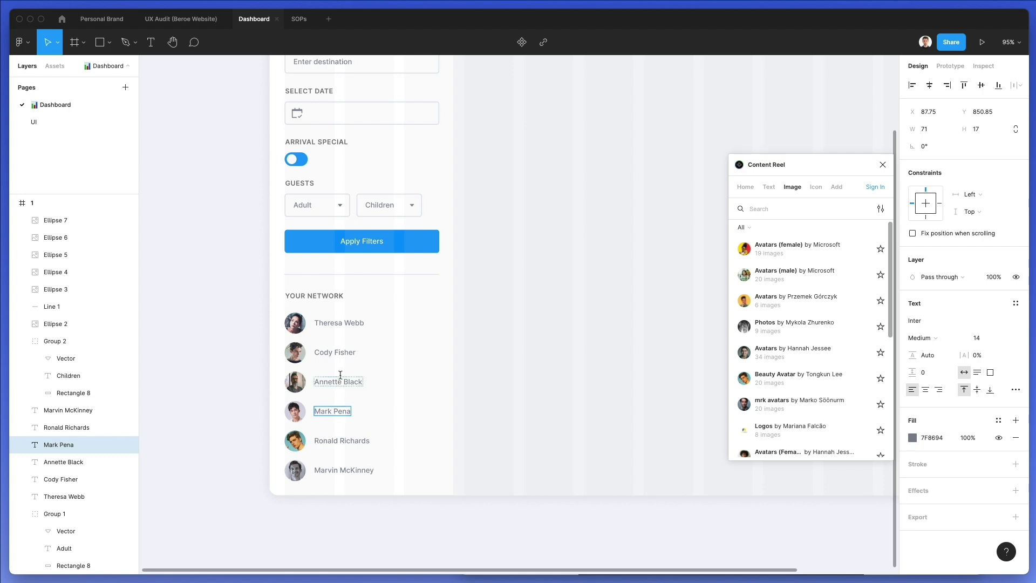
pyautogui.hscroll(-2, 337, 368)
pyautogui.doubleClick(350, 381)
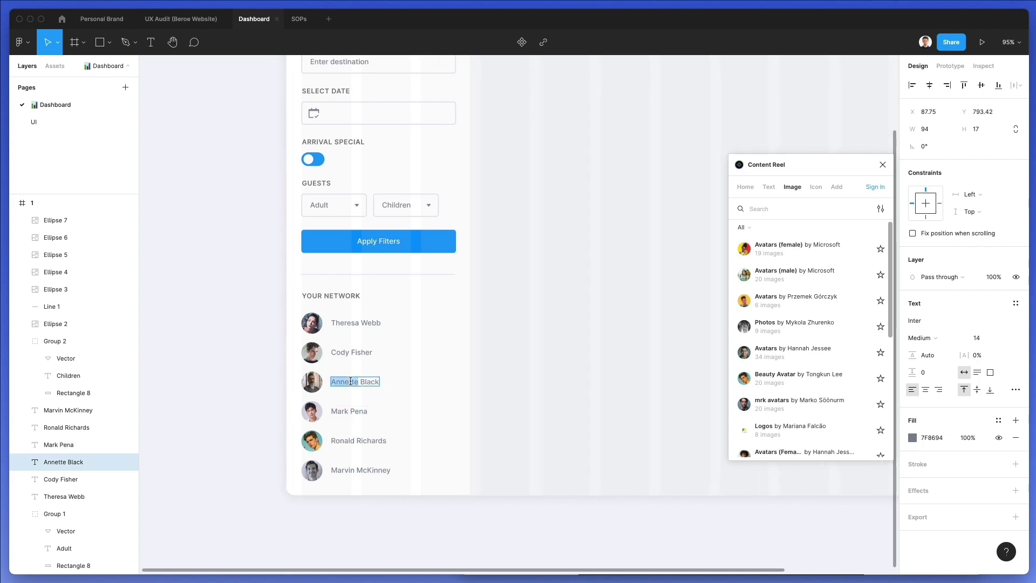
pyautogui.write('Tom')
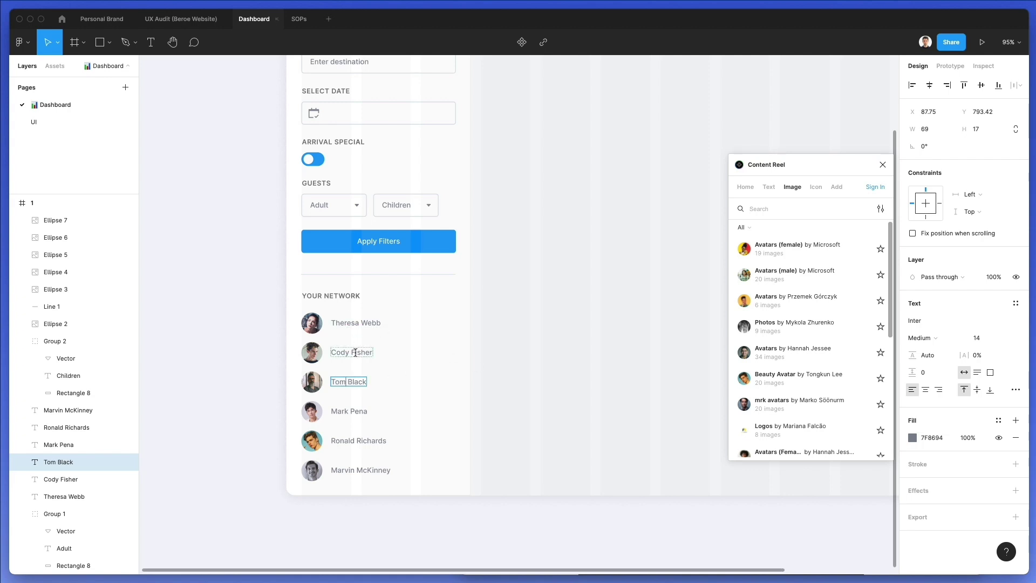
pyautogui.click(426, 361)
pyautogui.hscroll(2, 434, 380)
pyautogui.scroll(1, 434, 381)
pyautogui.scroll(-1, 434, 380)
pyautogui.scroll(2, 435, 381)
pyautogui.scroll(2, 434, 381)
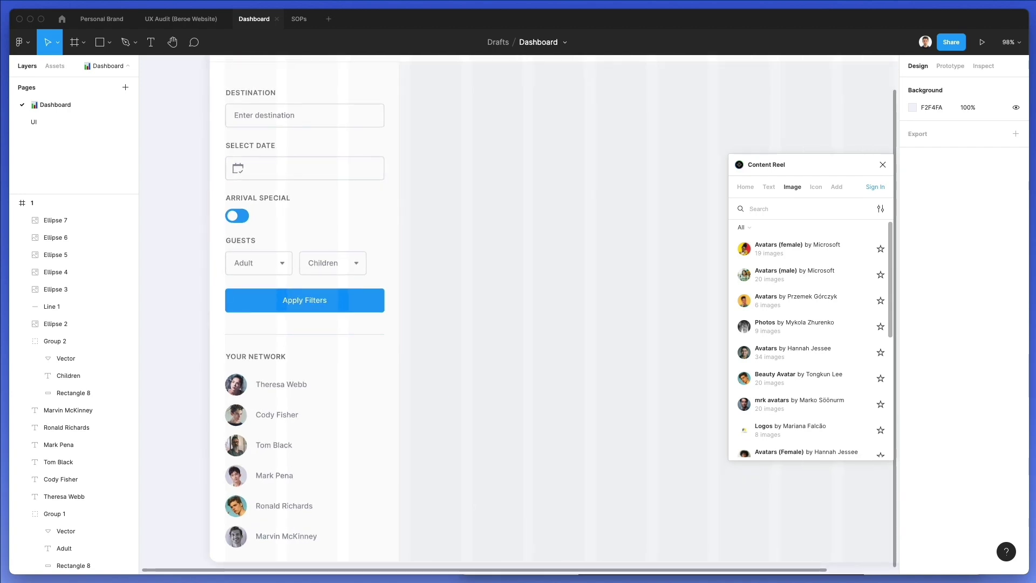
pyautogui.press('super+shift+n')
# Search Nucleo for 'dots' and drop a three-dot menu icon into the design
pyautogui.doubleClick(503, 218)
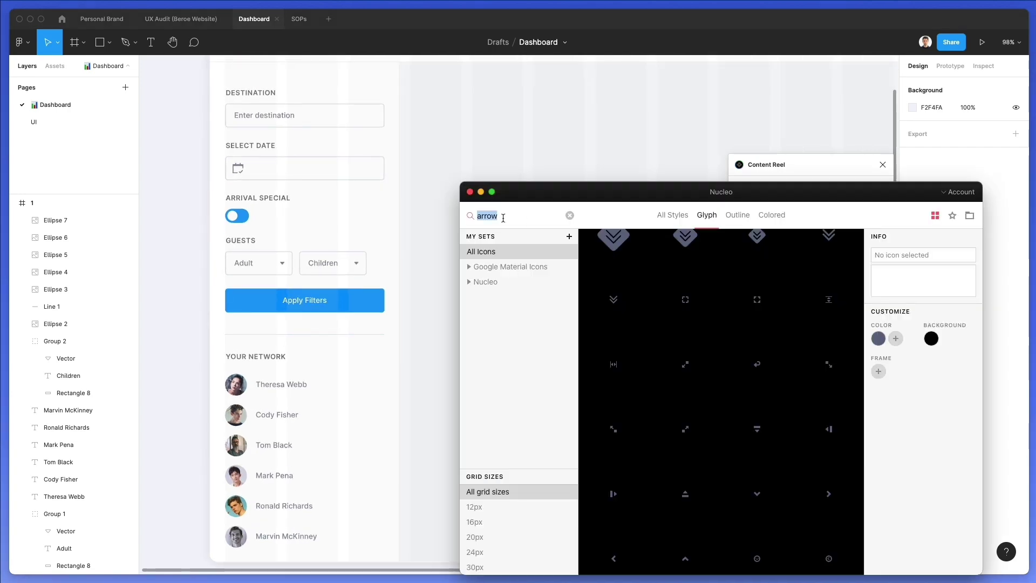
pyautogui.write('dots')
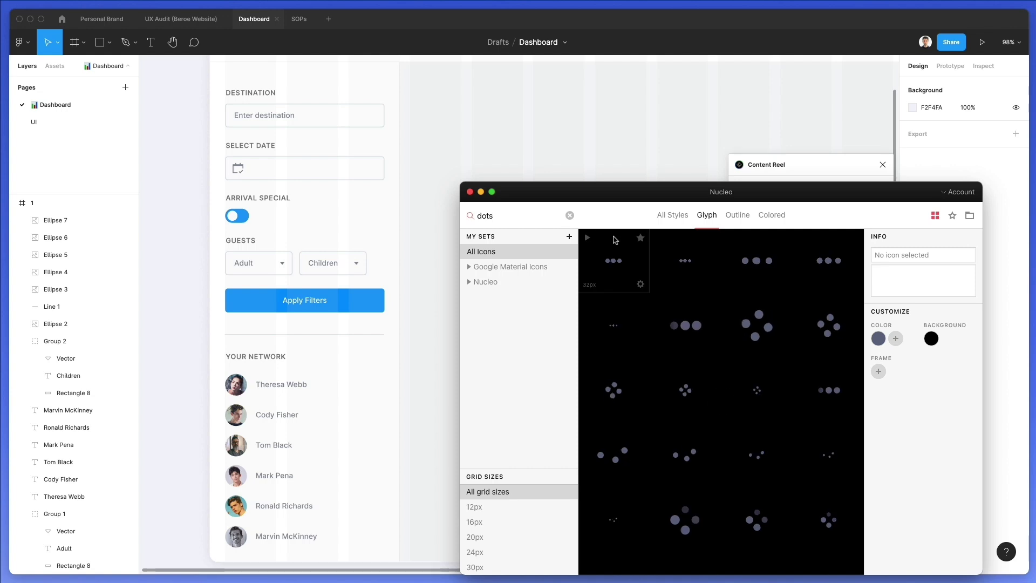
pyautogui.scroll(-4, 732, 299)
pyautogui.scroll(-3, 732, 298)
pyautogui.moveTo(685, 273); pyautogui.dragTo(435, 357)
pyautogui.click(307, 355)
# Convert the three-dot icon's frame into a plain group beside the Your Network heading
pyautogui.scroll(5, 308, 355)
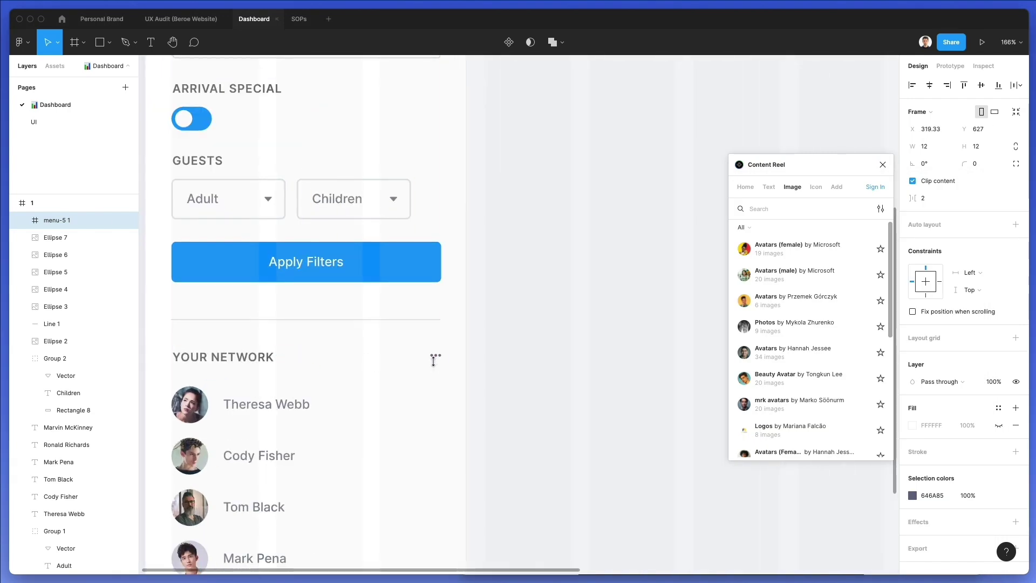
pyautogui.press('super+shift+g')
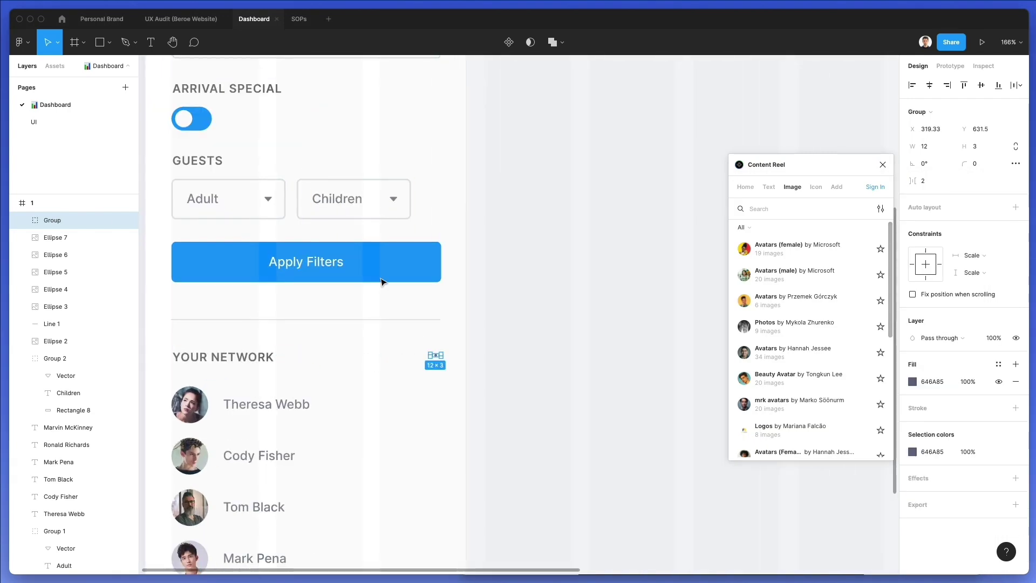
pyautogui.press('i')
pyautogui.press('Escape')
pyautogui.press('Escape')
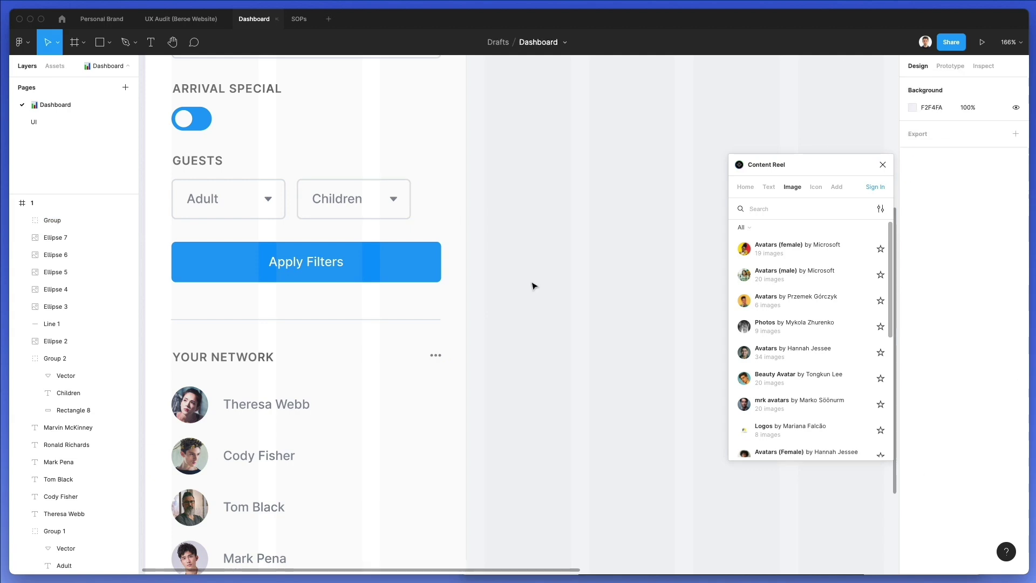
# Close the Content Reel plugin and zoom out to view the whole dashboard
pyautogui.scroll(-5, 537, 331)
pyautogui.scroll(-1, 536, 333)
pyautogui.hscroll(5, 539, 332)
pyautogui.scroll(2, 540, 331)
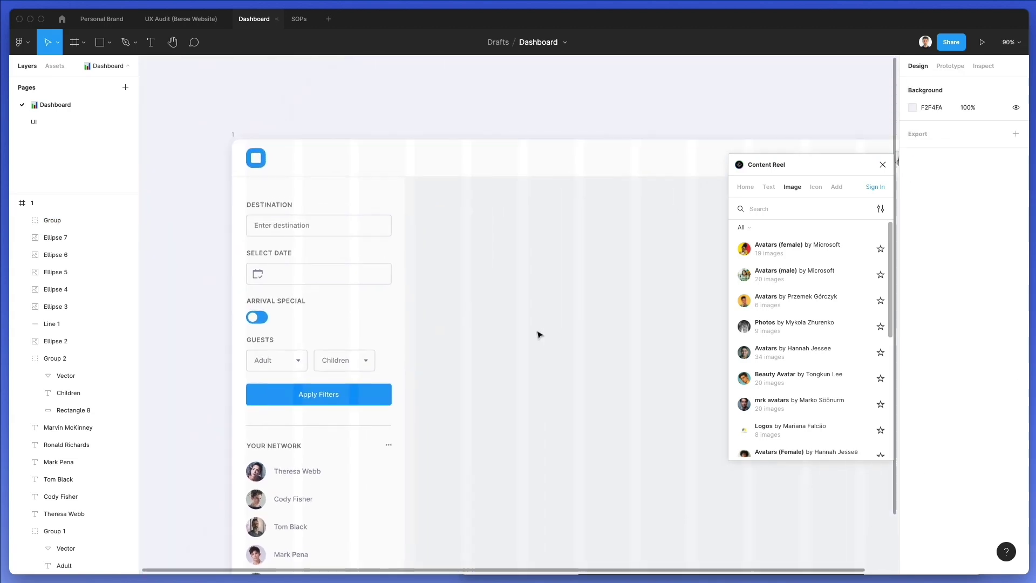
pyautogui.click(882, 165)
pyautogui.scroll(-3, 637, 244)
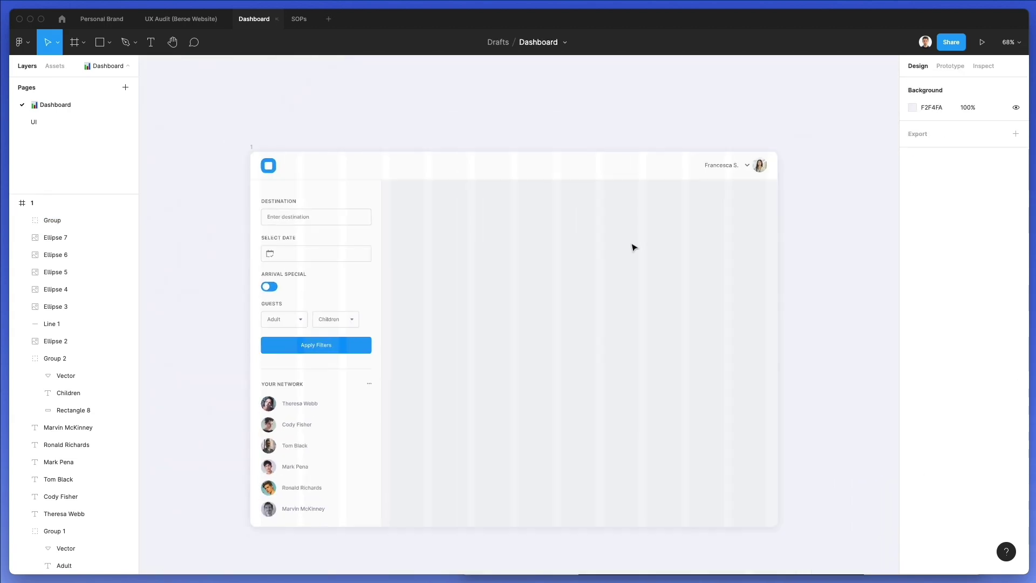
pyautogui.scroll(1, 633, 247)
pyautogui.scroll(-1, 634, 247)
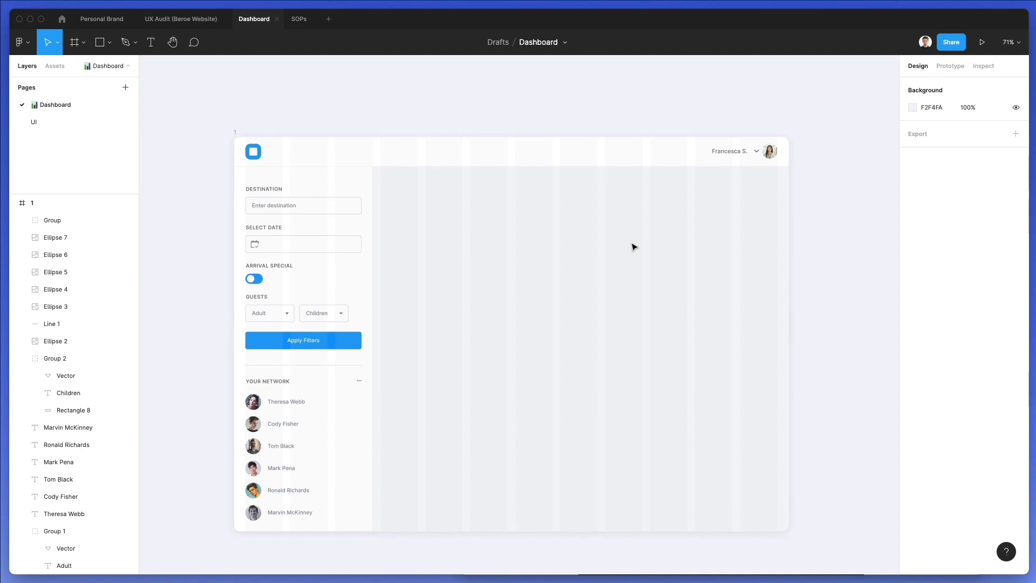
pyautogui.click(366, 201)
pyautogui.press('Escape')
# Duplicate the date field into a wide top card and three third-width cards below it
pyautogui.click(328, 247)
pyautogui.moveTo(320, 248); pyautogui.dragTo(780, 320)
pyautogui.moveTo(651, 235); pyautogui.dragTo(640, 377)
pyautogui.moveTo(780, 395); pyautogui.dragTo(508, 387)
pyautogui.moveTo(451, 385); pyautogui.dragTo(584, 384)
pyautogui.press('super+d')
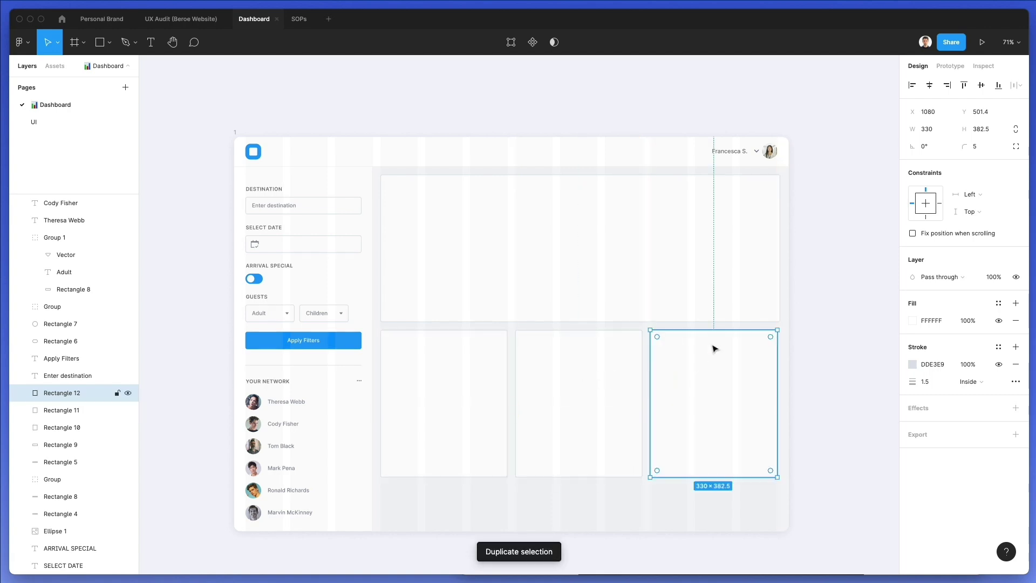
pyautogui.click(755, 291)
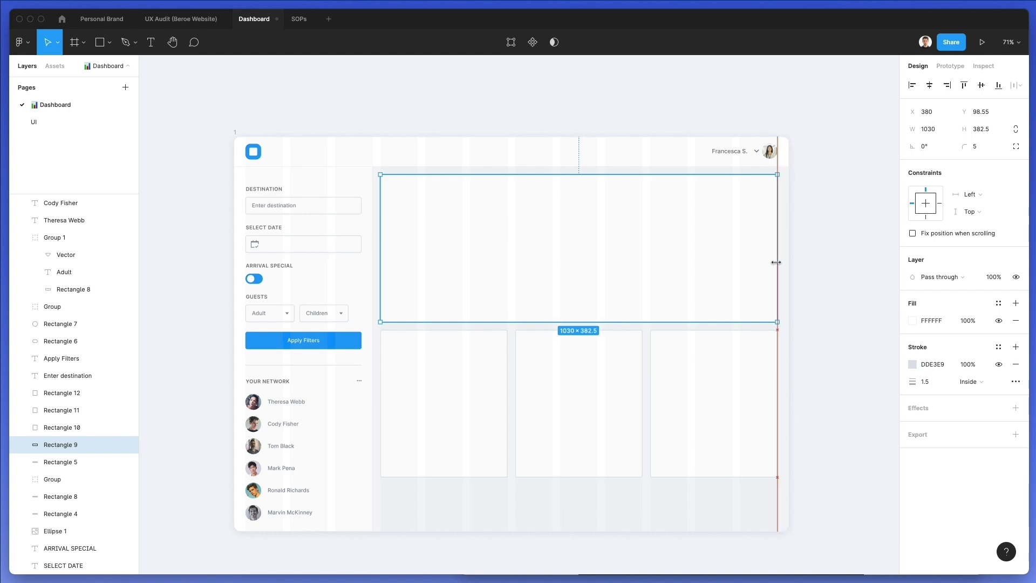
pyautogui.click(804, 268)
# Shorten the lower cards, split the middle into two 330×133.1 cards, and add a 1030×382.5 bottom card
pyautogui.moveTo(757, 510); pyautogui.dragTo(415, 419)
pyautogui.moveTo(513, 459); pyautogui.dragTo(514, 448)
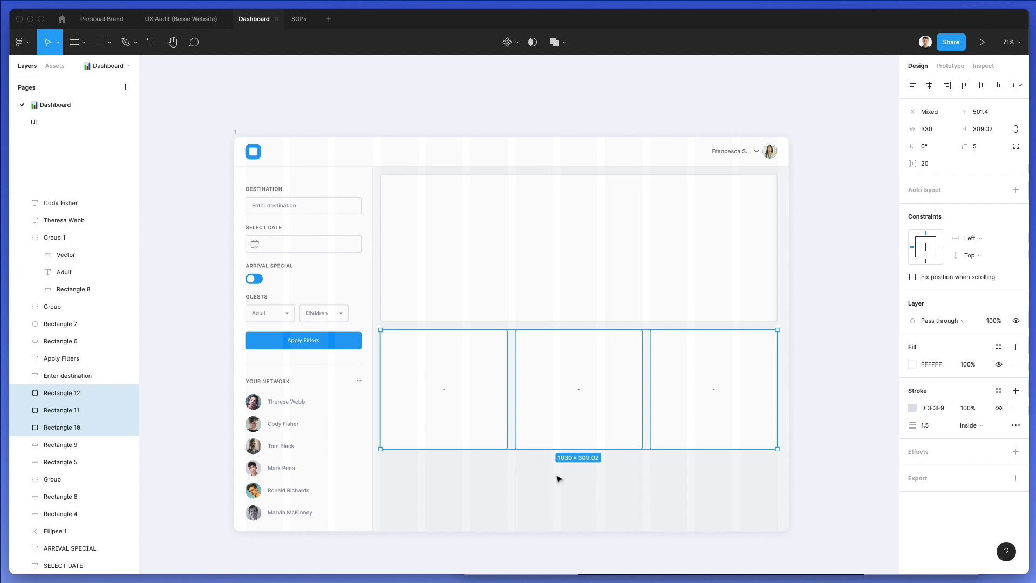
pyautogui.click(576, 420)
pyautogui.moveTo(578, 442)
pyautogui.mouseDown()
pyautogui.moveTo(581, 378)
pyautogui.moveTo(589, 437)
pyautogui.moveTo(591, 416)
pyautogui.moveTo(578, 453)
pyautogui.mouseUp()
pyautogui.keyDown('shift'); pyautogui.click(592, 377); pyautogui.keyUp('shift')
pyautogui.click(592, 474)
pyautogui.moveTo(544, 227); pyautogui.dragTo(502, 502)
pyautogui.click(848, 322)
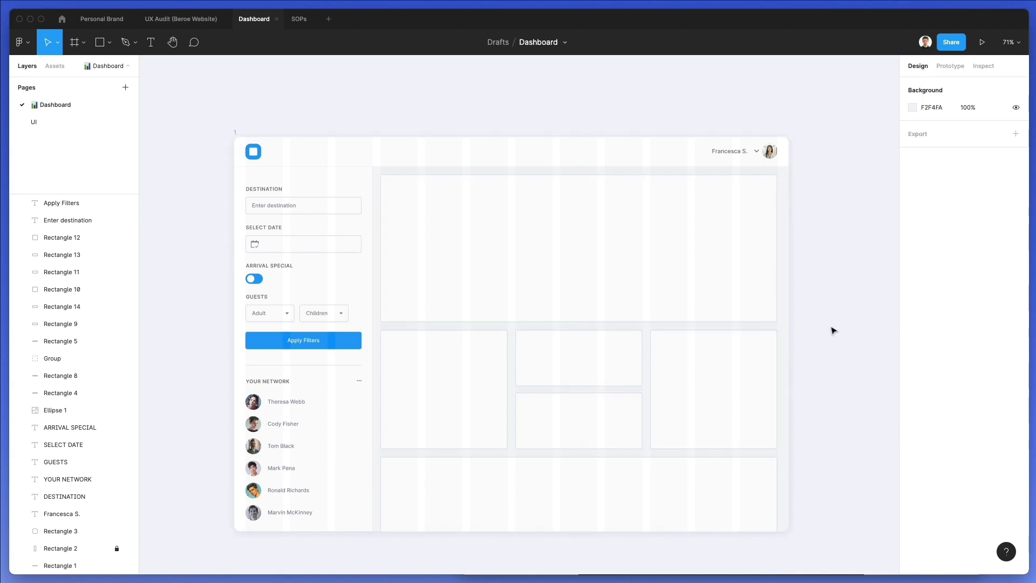
# Change all six cards' stroke from DDE3E9 to pale EDF2F8 and nudge them up slightly
pyautogui.scroll(-2, 834, 330)
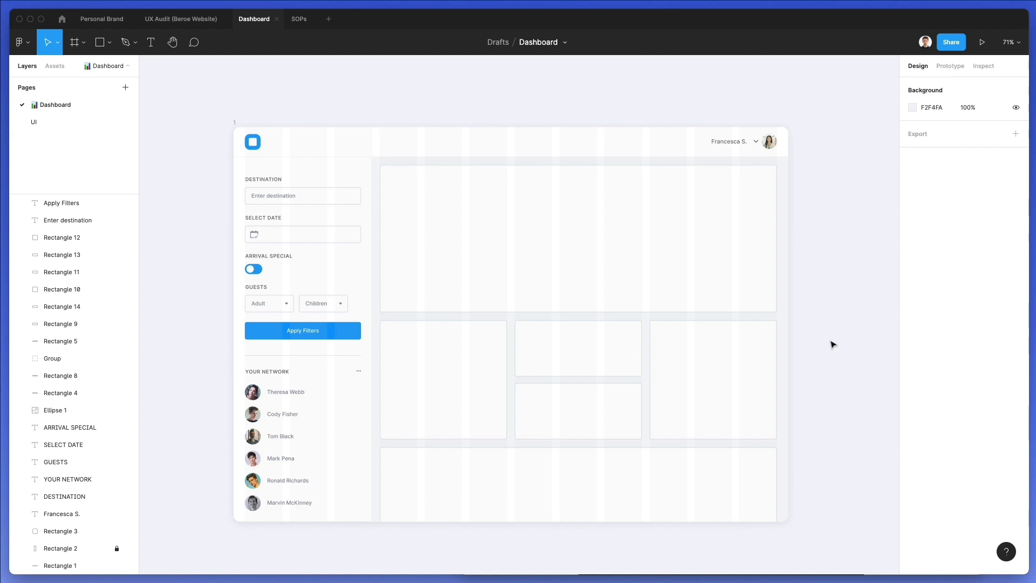
pyautogui.moveTo(818, 257); pyautogui.dragTo(403, 528)
pyautogui.click(915, 367)
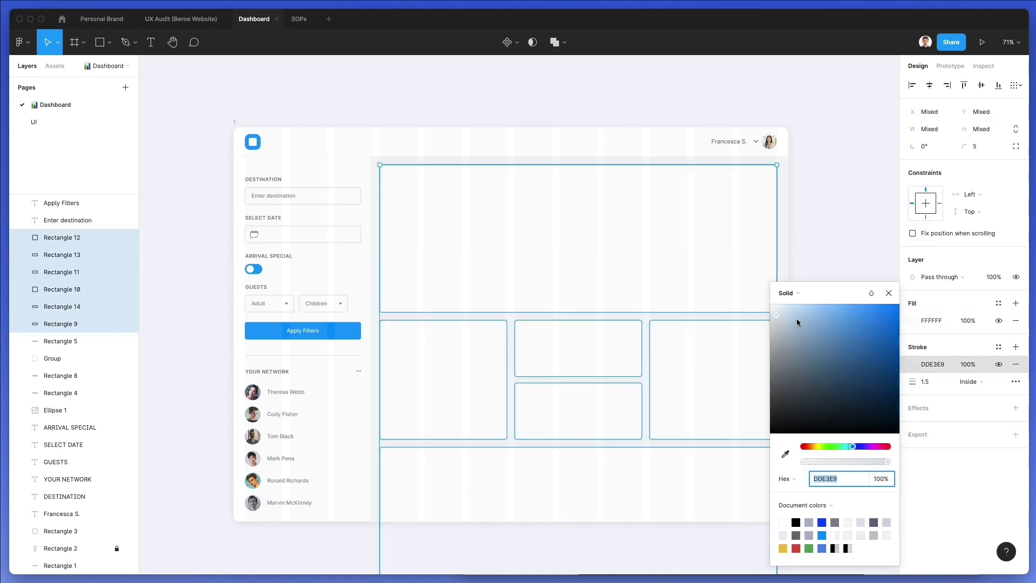
pyautogui.click(776, 312)
pyautogui.click(774, 309)
pyautogui.scroll(5, 497, 311)
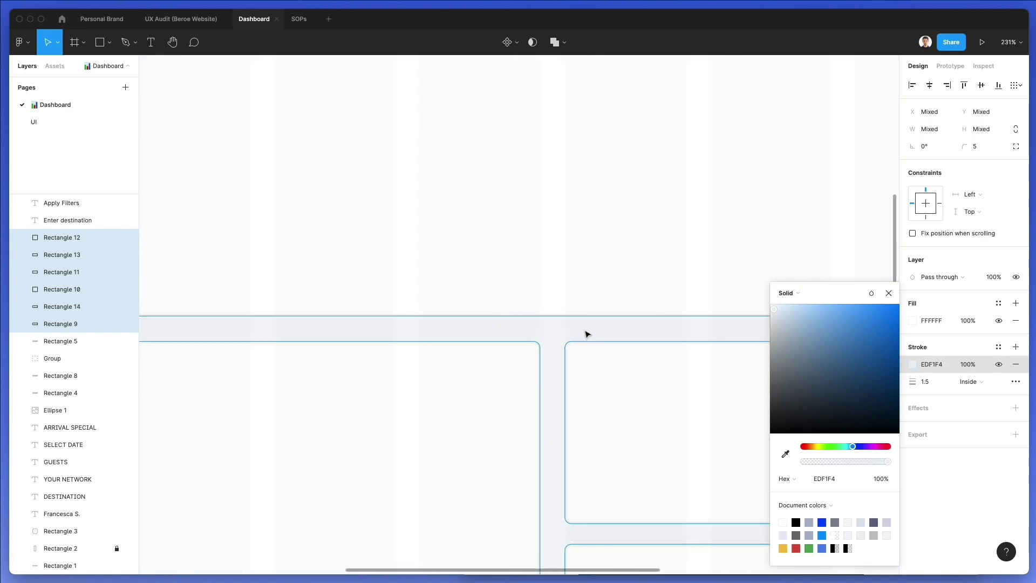
pyautogui.moveTo(775, 312); pyautogui.dragTo(776, 312)
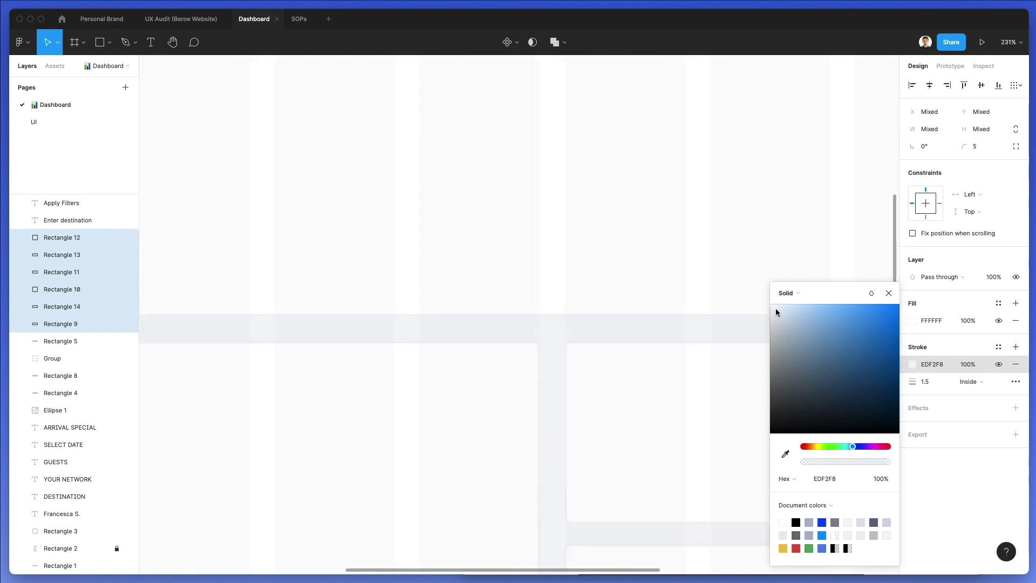
pyautogui.scroll(-8, 636, 318)
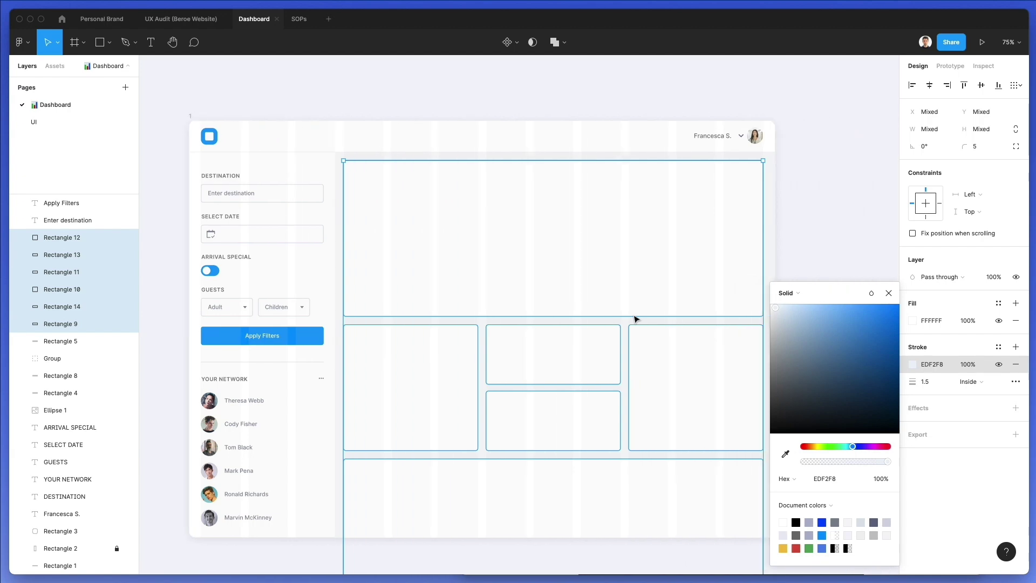
pyautogui.scroll(-1, 636, 317)
pyautogui.press('Up')
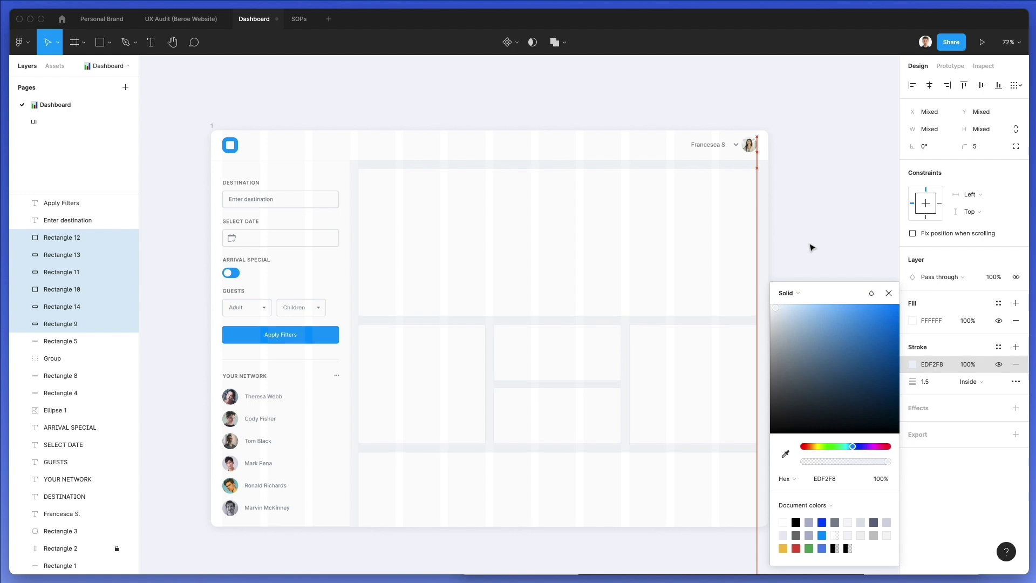
pyautogui.click(813, 240)
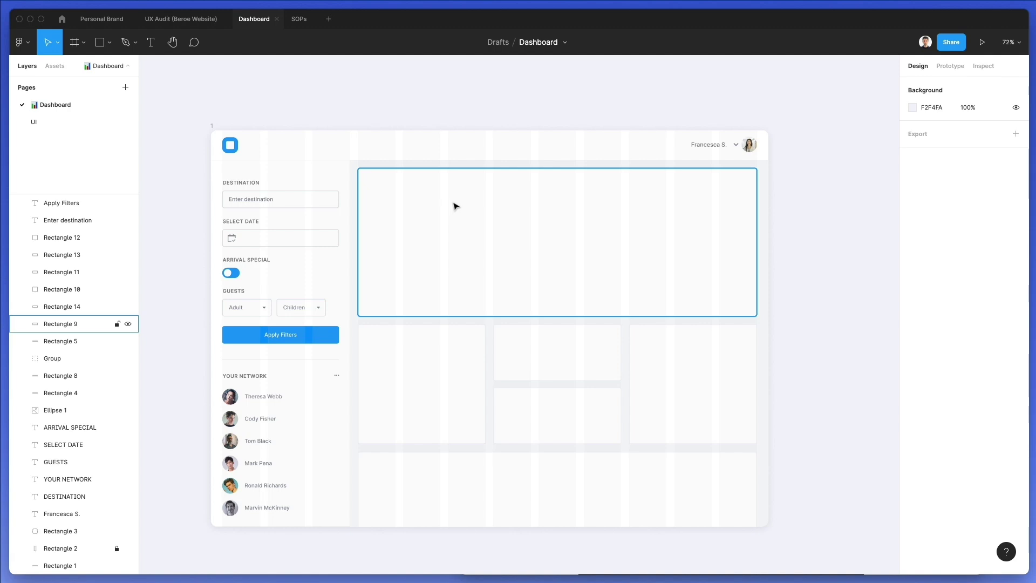
# Copy the DESTINATION label into the top card and lock the six card rectangles
pyautogui.moveTo(250, 186); pyautogui.dragTo(387, 183)
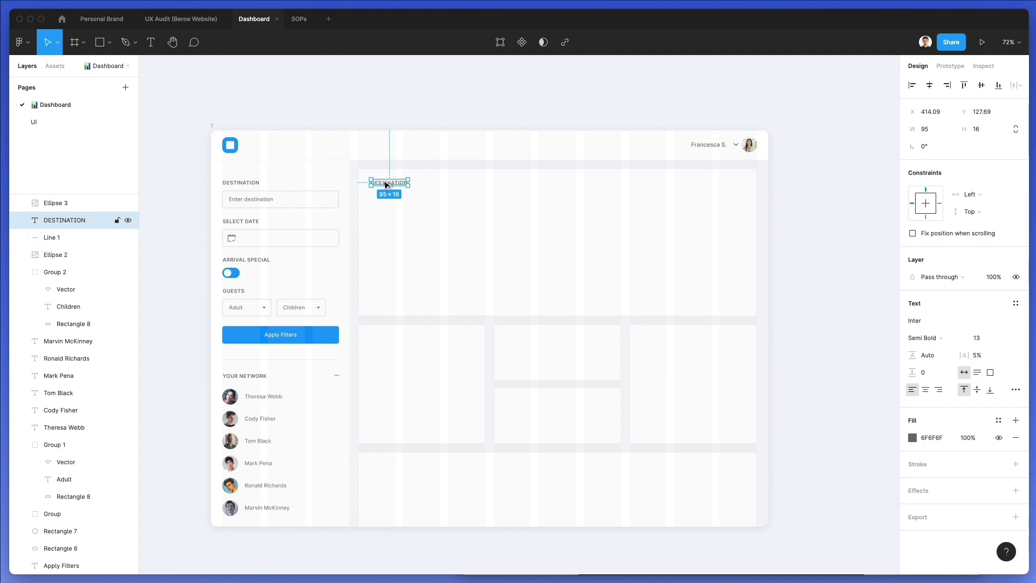
pyautogui.moveTo(778, 246); pyautogui.dragTo(391, 497)
pyautogui.rightClick(441, 361)
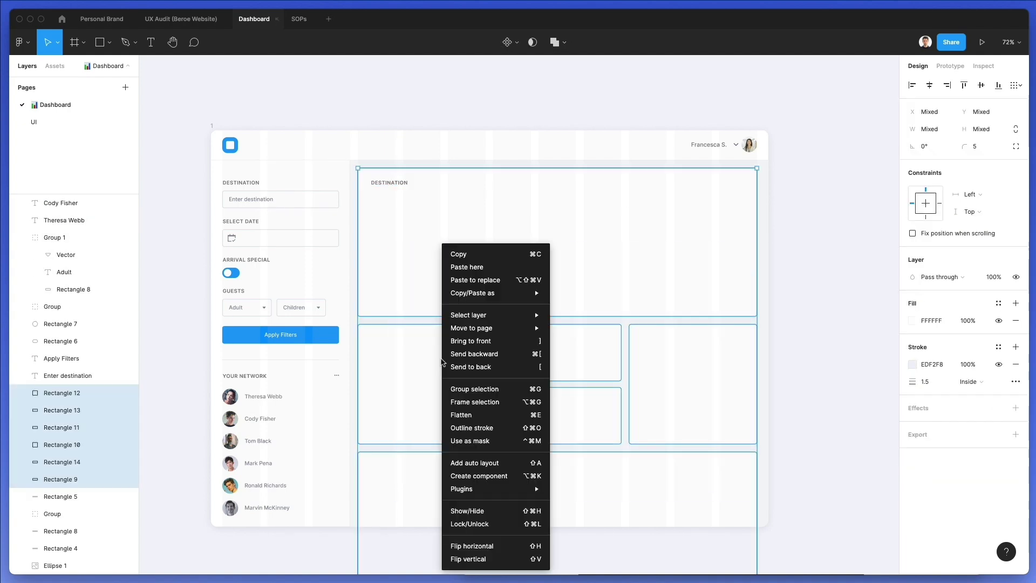
pyautogui.click(490, 523)
pyautogui.click(417, 187)
# Nudge the copied label up and place a second DESTINATION label to its right
pyautogui.click(397, 185)
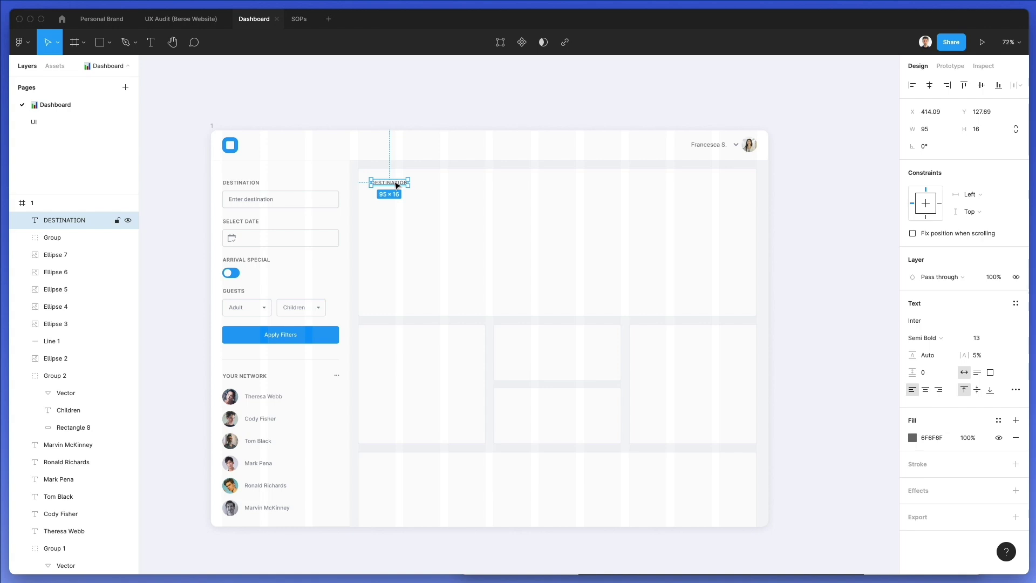
pyautogui.press('Up')
pyautogui.scroll(5, 388, 183)
pyautogui.moveTo(386, 183); pyautogui.dragTo(553, 184)
pyautogui.moveTo(620, 190); pyautogui.dragTo(657, 183)
# Add the date '12 Jan 2021' below the label and retitle it 'Statistics to date'
pyautogui.click(189, 208)
pyautogui.moveTo(188, 208); pyautogui.dragTo(392, 198)
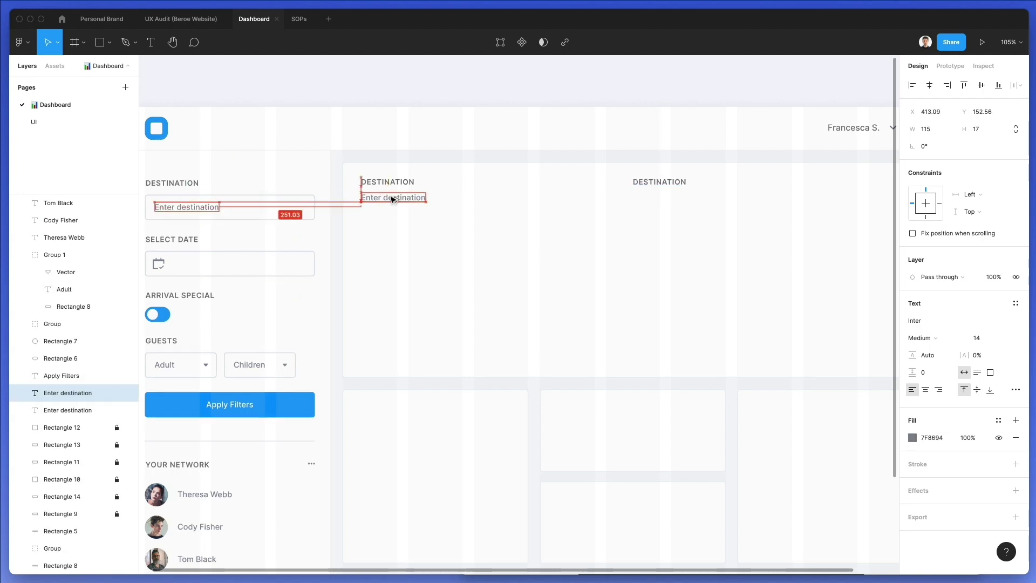
pyautogui.doubleClick(390, 197)
pyautogui.write('12')
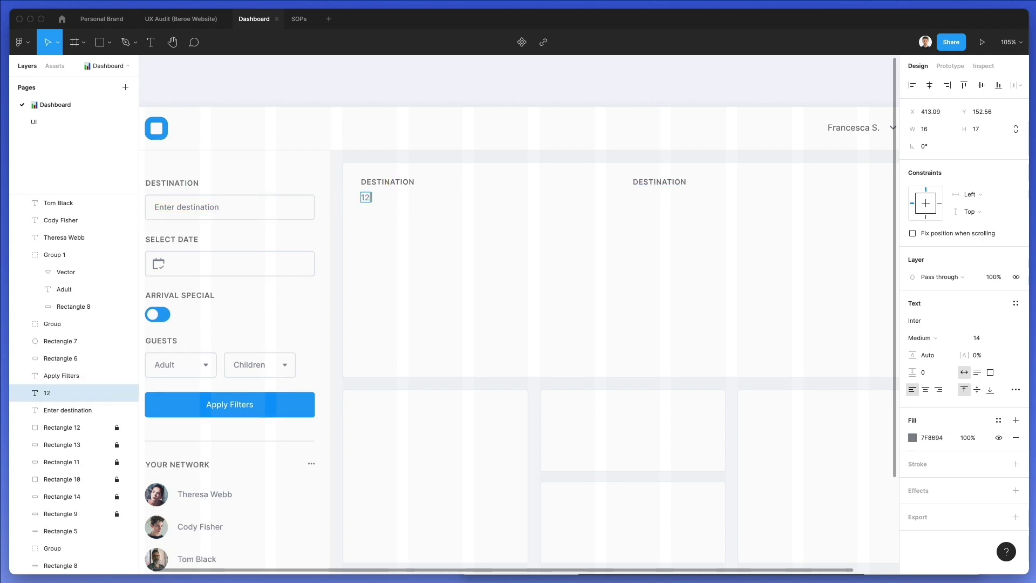
pyautogui.write(' Jan 2021')
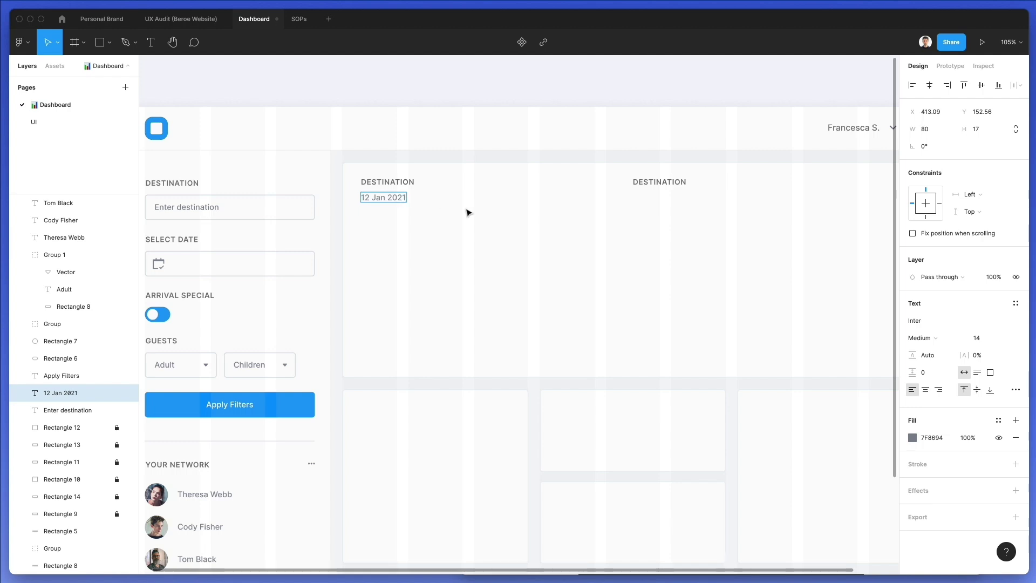
pyautogui.doubleClick(403, 179)
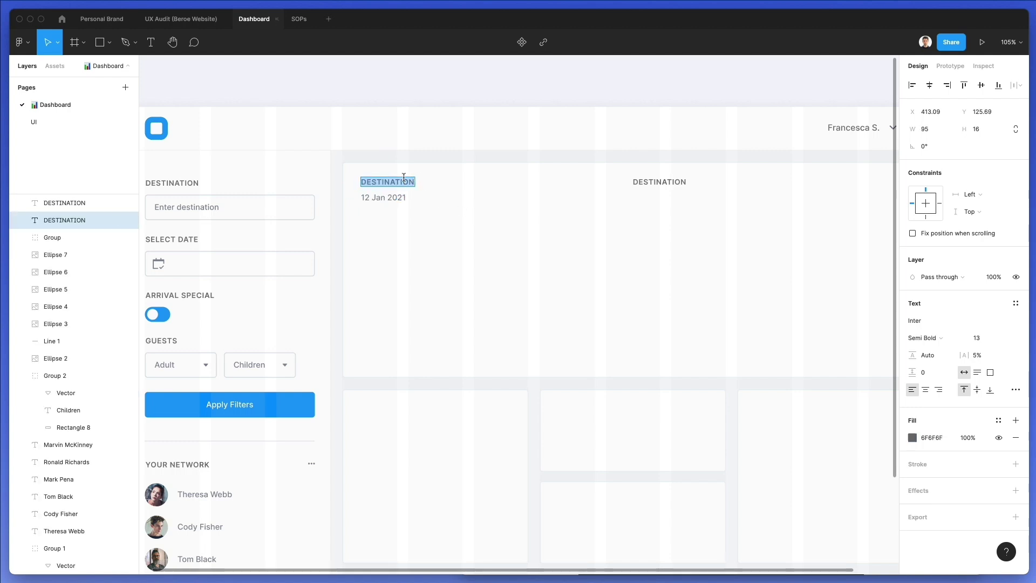
pyautogui.write('Statistics to date')
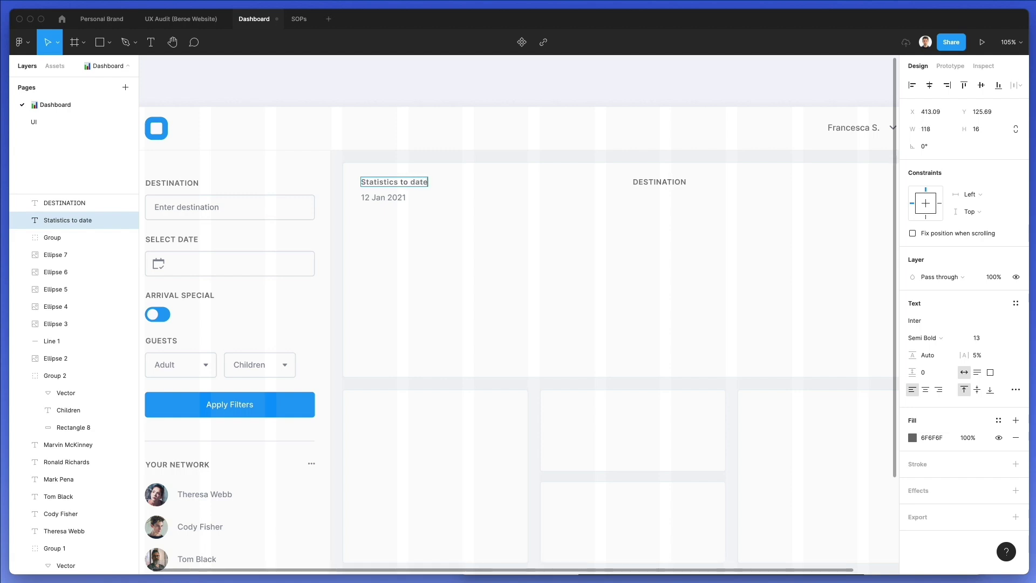
# Make the 'Statistics to date' title 21 Regular with a darker 21252C fill
pyautogui.click(404, 198)
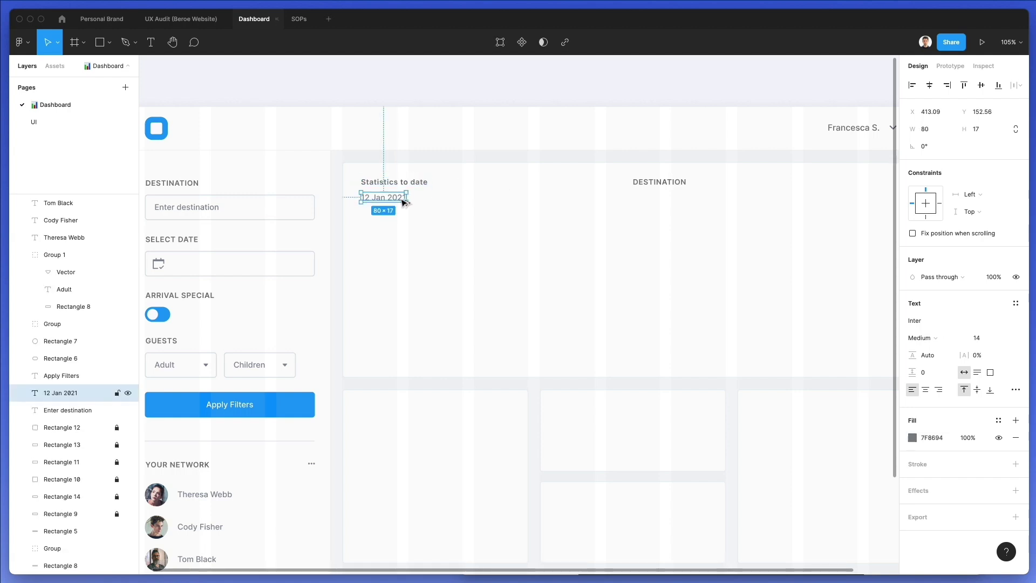
pyautogui.click(405, 180)
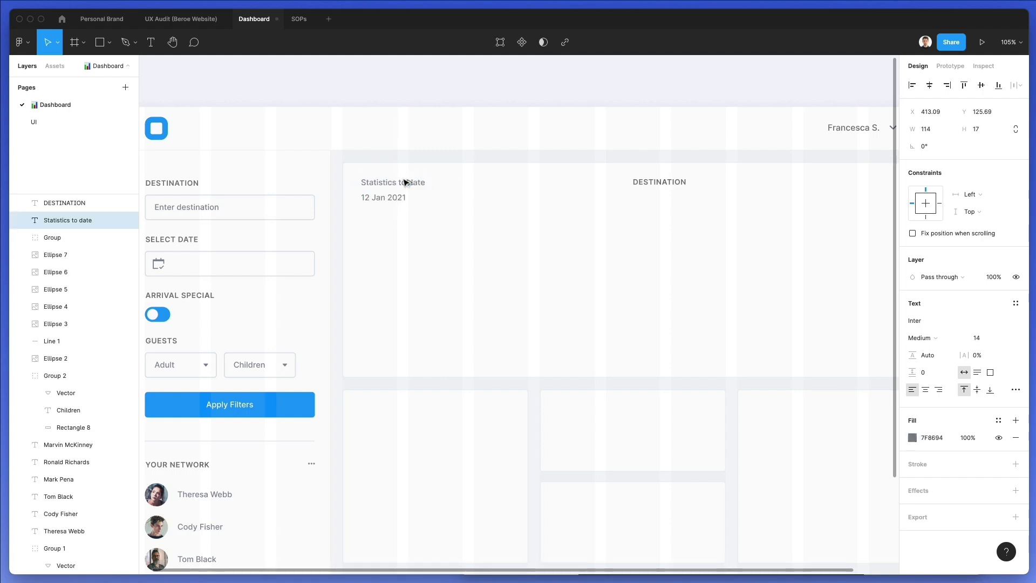
pyautogui.click(989, 333)
pyautogui.press('Up')
pyautogui.press('Up')
pyautogui.press('Up')
pyautogui.press('Up')
pyautogui.press('Up')
pyautogui.press('Up')
pyautogui.press('Up')
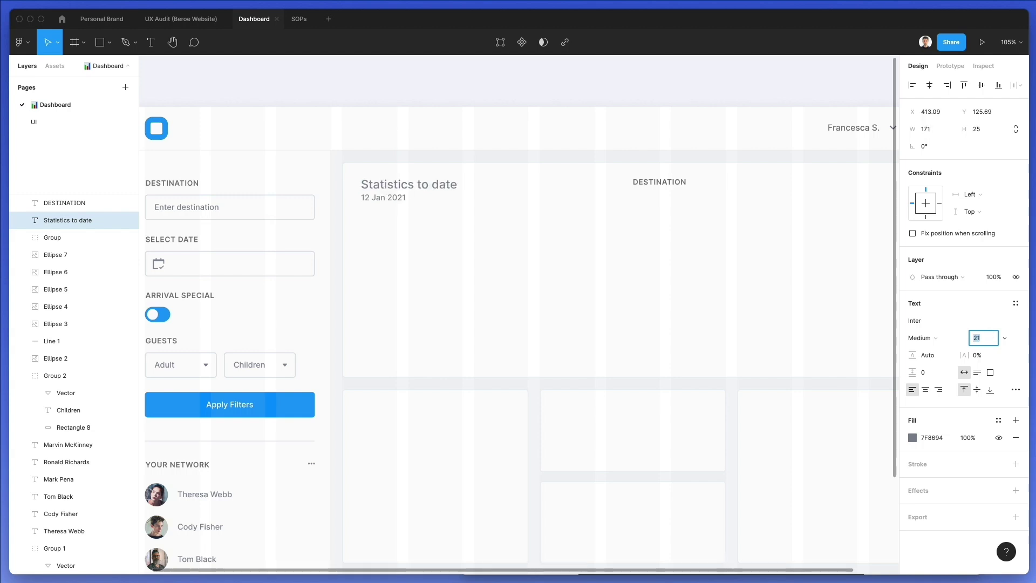
pyautogui.click(921, 337)
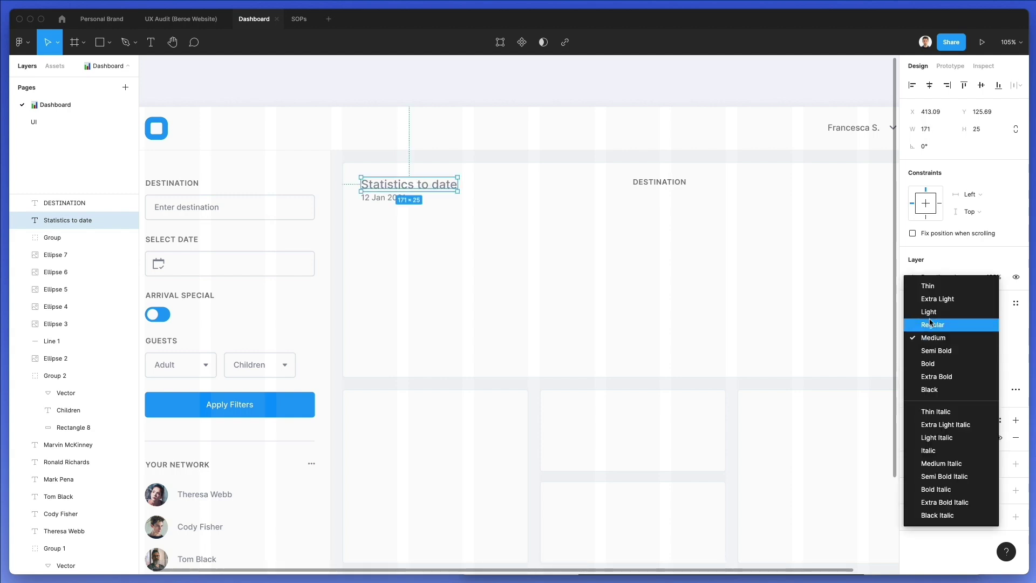
pyautogui.click(933, 324)
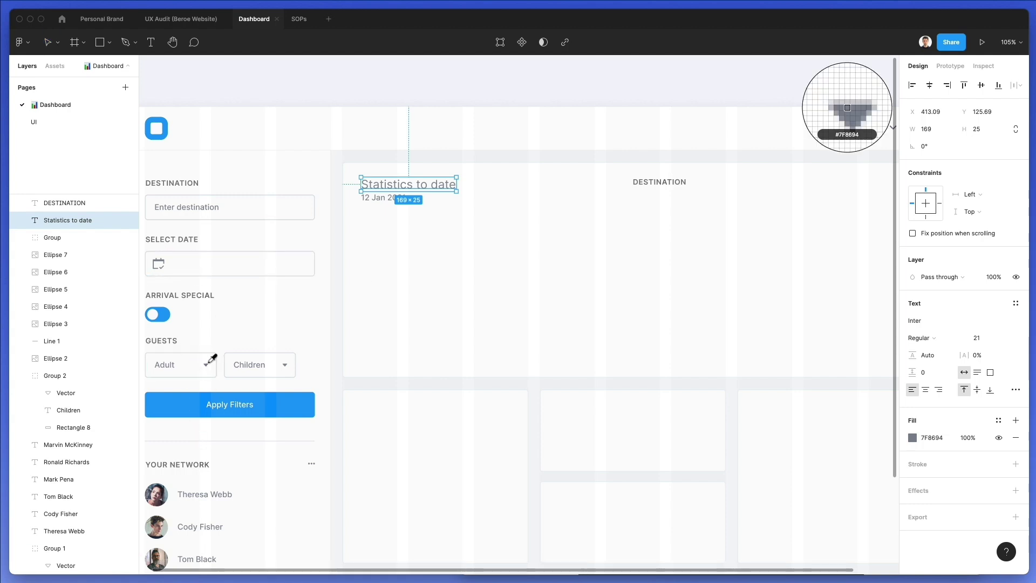
pyautogui.click(912, 437)
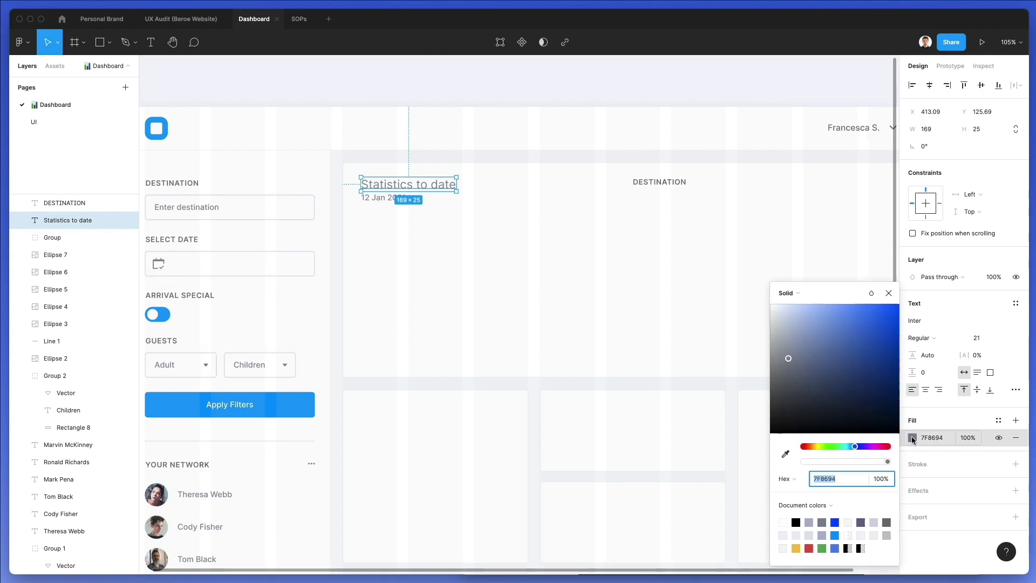
pyautogui.moveTo(803, 365); pyautogui.dragTo(801, 414)
pyautogui.click(397, 198)
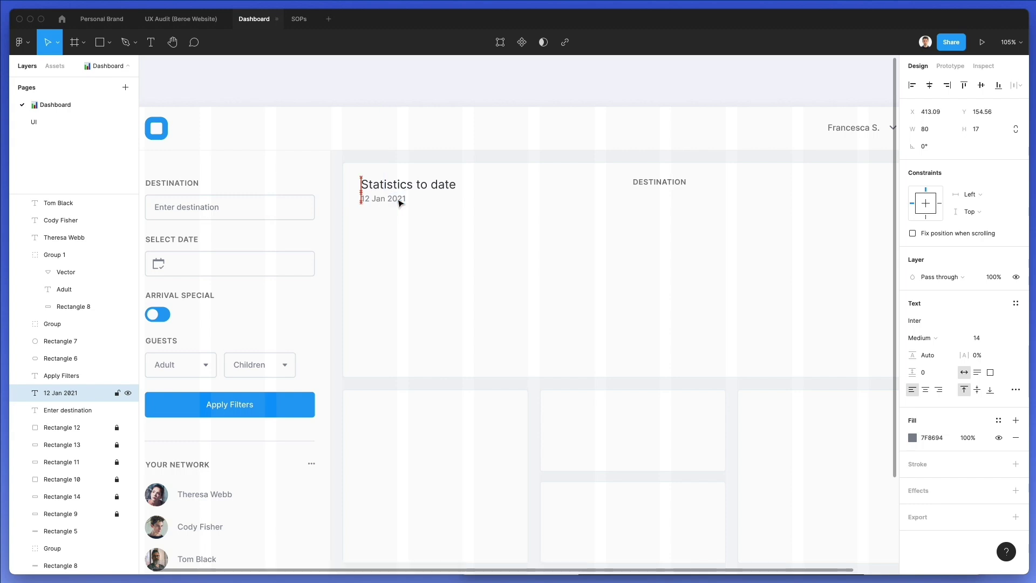
# Reposition the second DESTINATION label further right within the top card
pyautogui.hscroll(2, 398, 204)
pyautogui.scroll(-2, 398, 203)
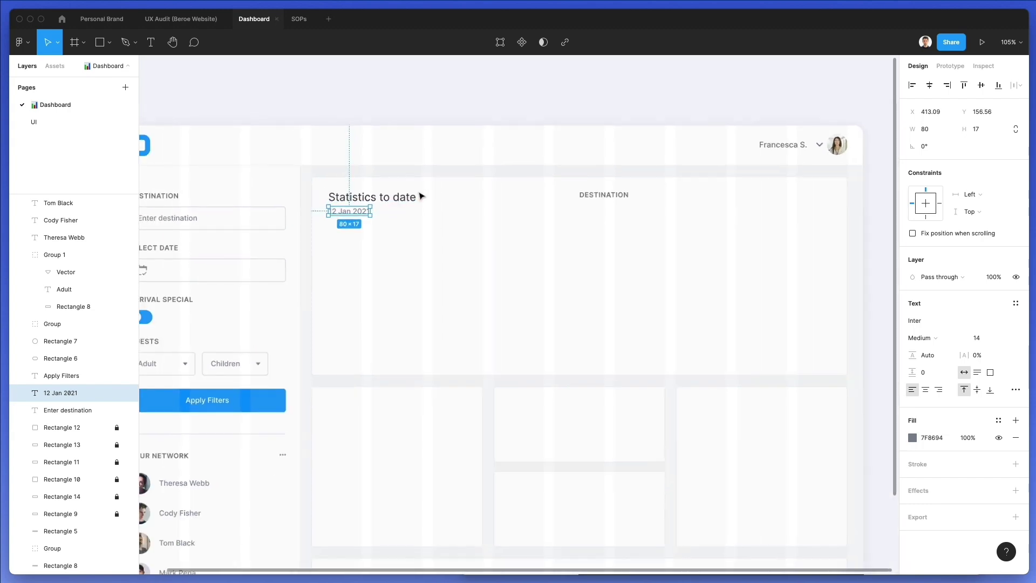
pyautogui.hscroll(4, 422, 188)
pyautogui.moveTo(525, 196); pyautogui.dragTo(555, 196)
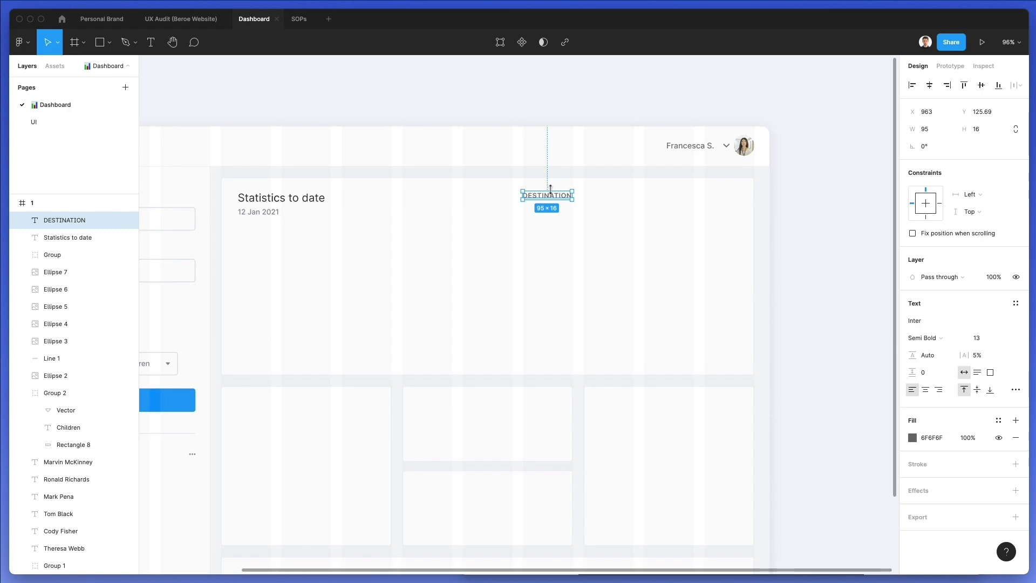
# Copy the date text into a MONTHLY label with the value $54328 beneath it
pyautogui.moveTo(251, 222); pyautogui.dragTo(536, 212)
pyautogui.doubleClick(537, 212)
pyautogui.write('$54328')
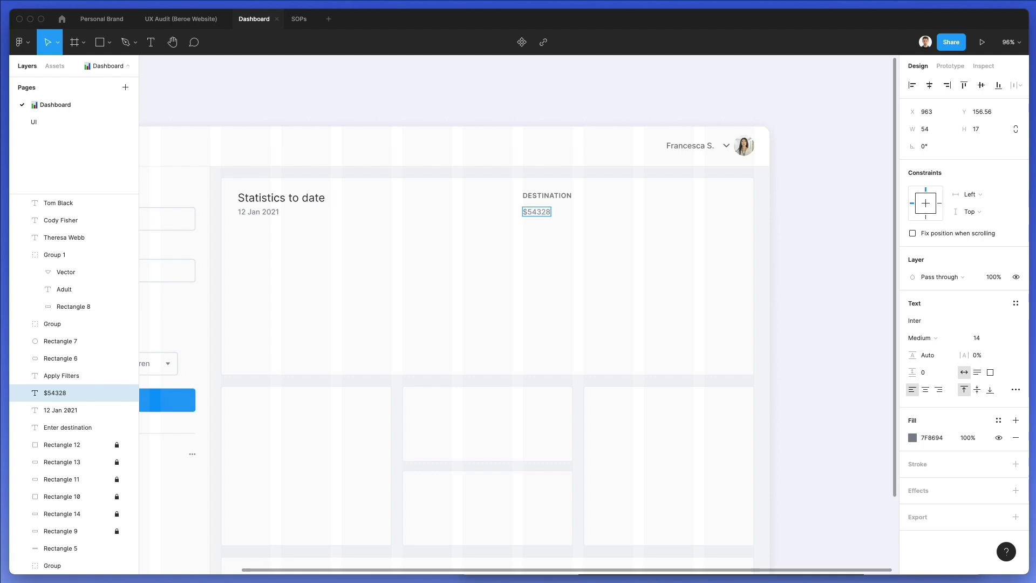
pyautogui.click(546, 195)
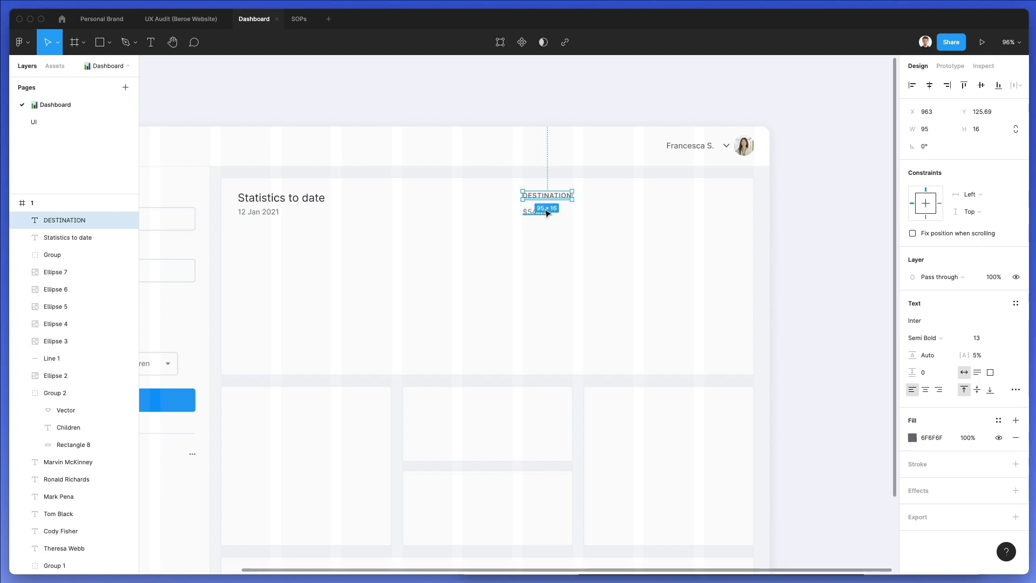
pyautogui.click(546, 212)
pyautogui.moveTo(547, 212); pyautogui.dragTo(547, 214)
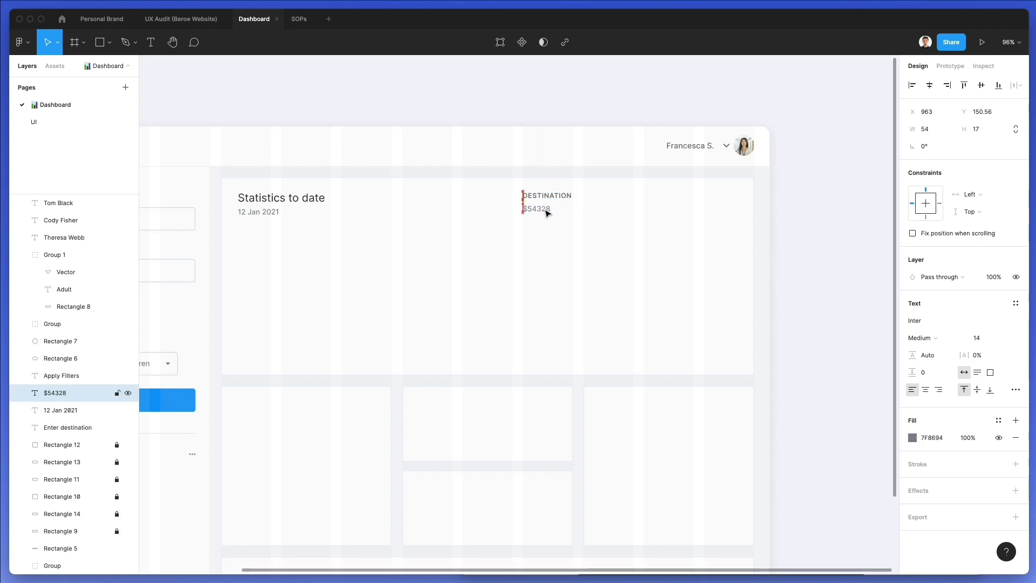
pyautogui.press('Up')
pyautogui.press('Up')
pyautogui.doubleClick(549, 192)
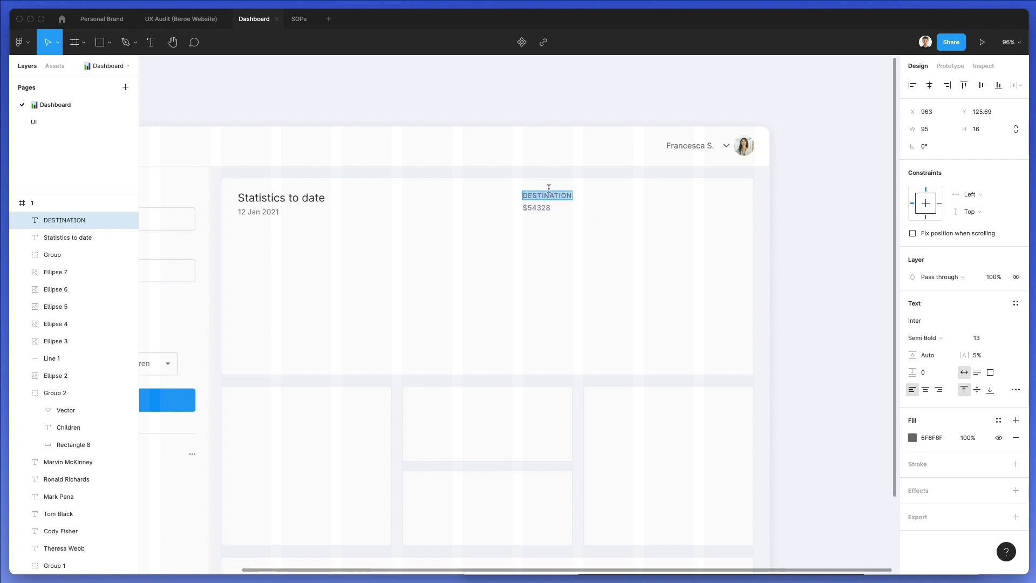
pyautogui.write('MONTH')
pyautogui.click(569, 197)
# Duplicate the MONTHLY column twice and relabel the copies SUMMARY and CASHFLOW
pyautogui.moveTo(534, 215); pyautogui.dragTo(607, 200)
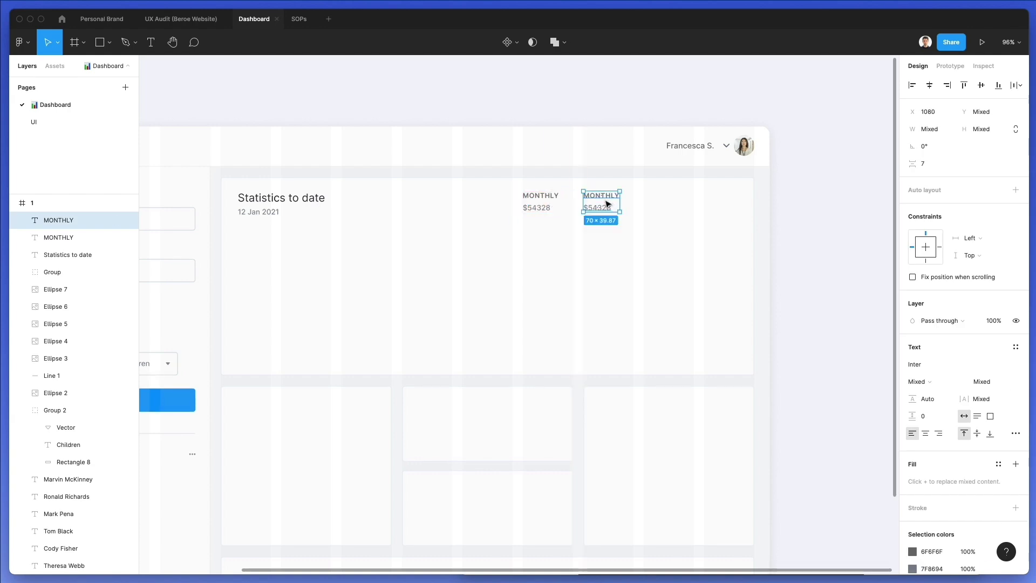
pyautogui.press('super+d')
pyautogui.click(603, 195)
pyautogui.doubleClick(603, 195)
pyautogui.write('SUMMARUY')
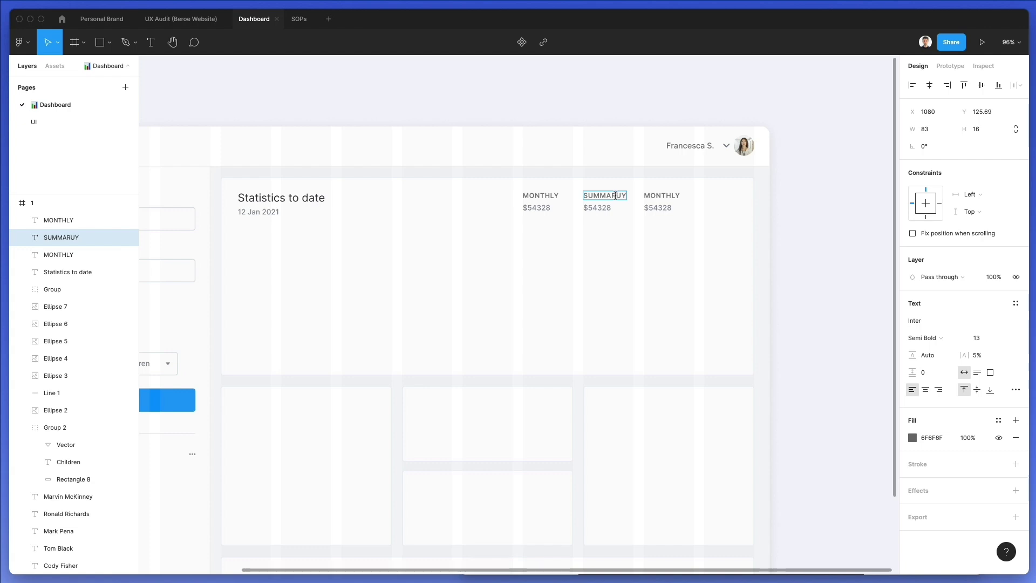
pyautogui.press('BackSpace')
pyautogui.press('BackSpace')
pyautogui.write('Y')
pyautogui.click(661, 196)
pyautogui.doubleClick(661, 195)
pyautogui.write('CASHFLO')
# Change the SUMMARY value to $82372 and the CASHFLOW value to $74262
pyautogui.click(599, 209)
pyautogui.doubleClick(599, 209)
pyautogui.write('$8237')
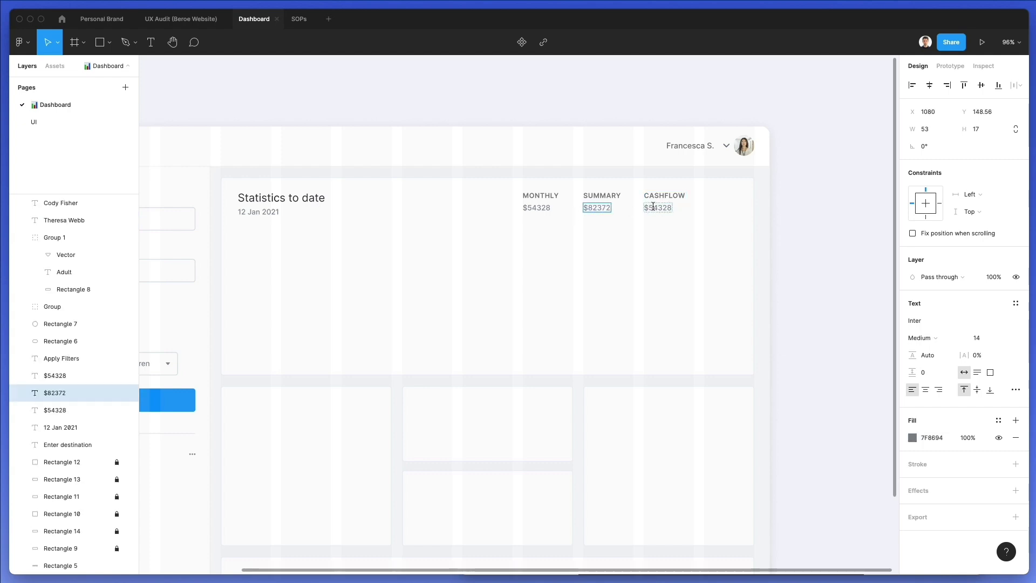
pyautogui.doubleClick(657, 208)
pyautogui.write('$74262')
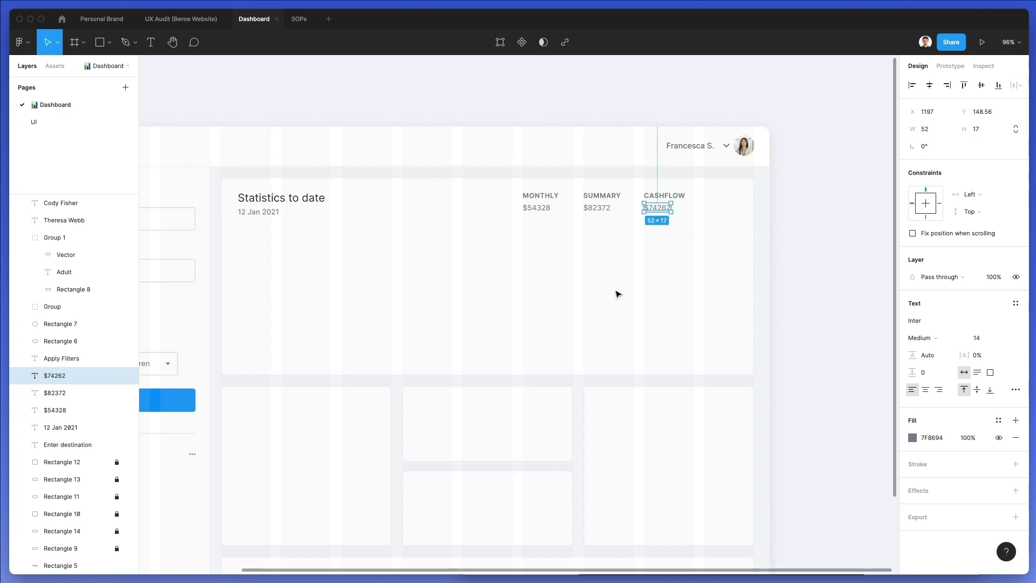
pyautogui.click(609, 292)
# Set the MONTHLY, SUMMARY and CASHFLOW labels to font size 12
pyautogui.moveTo(715, 223); pyautogui.dragTo(698, 201)
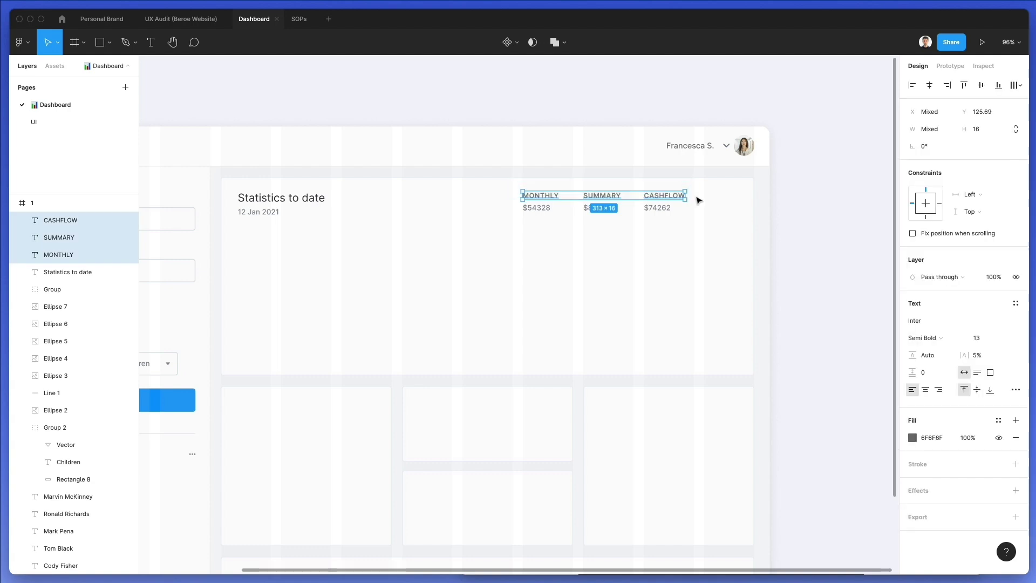
pyautogui.click(989, 337)
pyautogui.write('12')
pyautogui.press('Return')
pyautogui.press('Down')
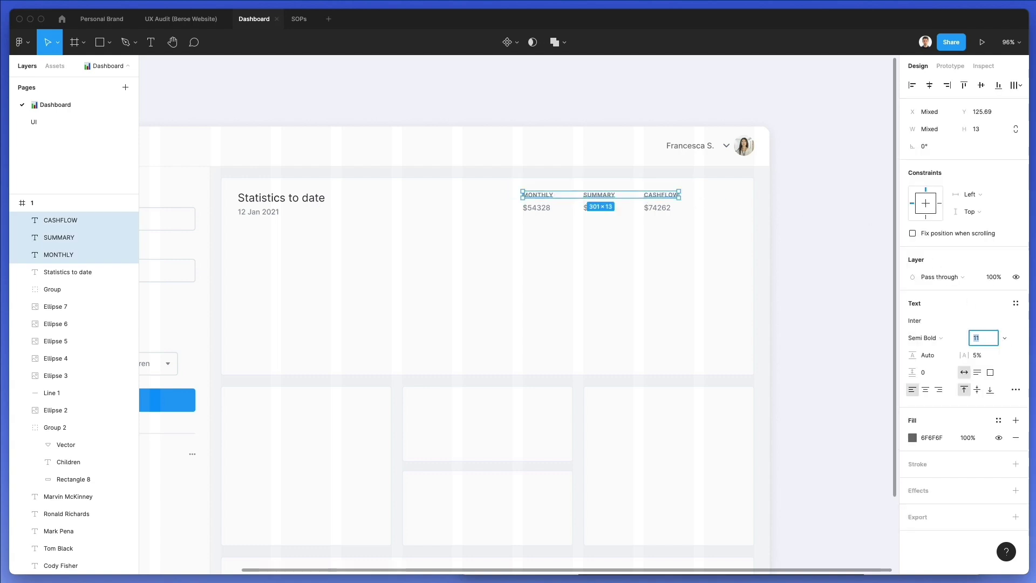
pyautogui.press('Up')
# Set the three dollar values to size 13 and nudge the stats block down 1px
pyautogui.moveTo(688, 244); pyautogui.dragTo(462, 209)
pyautogui.click(983, 382)
pyautogui.press('Down')
pyautogui.moveTo(720, 264); pyautogui.dragTo(479, 185)
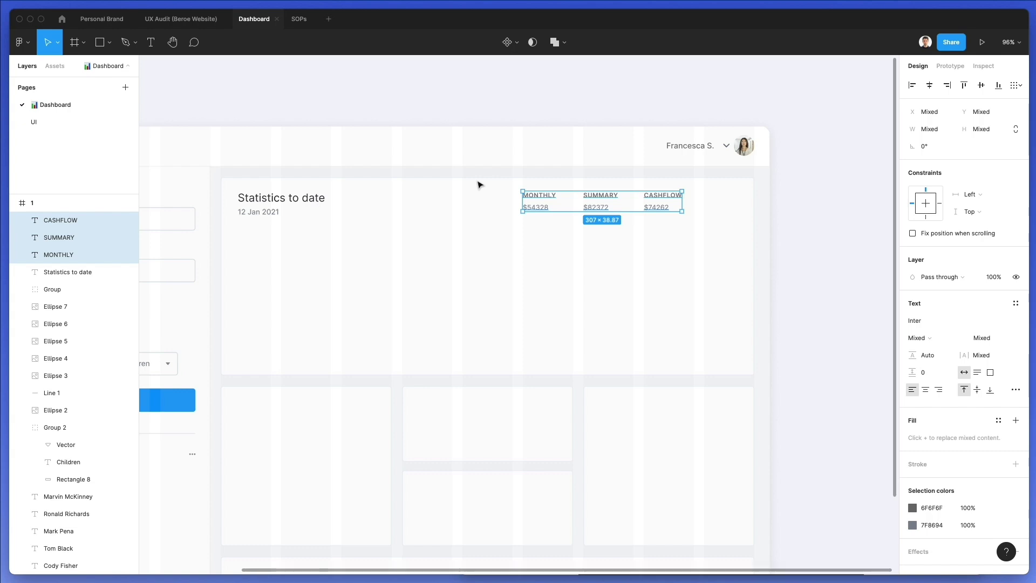
pyautogui.press('Down')
pyautogui.press('Down')
pyautogui.press('Down')
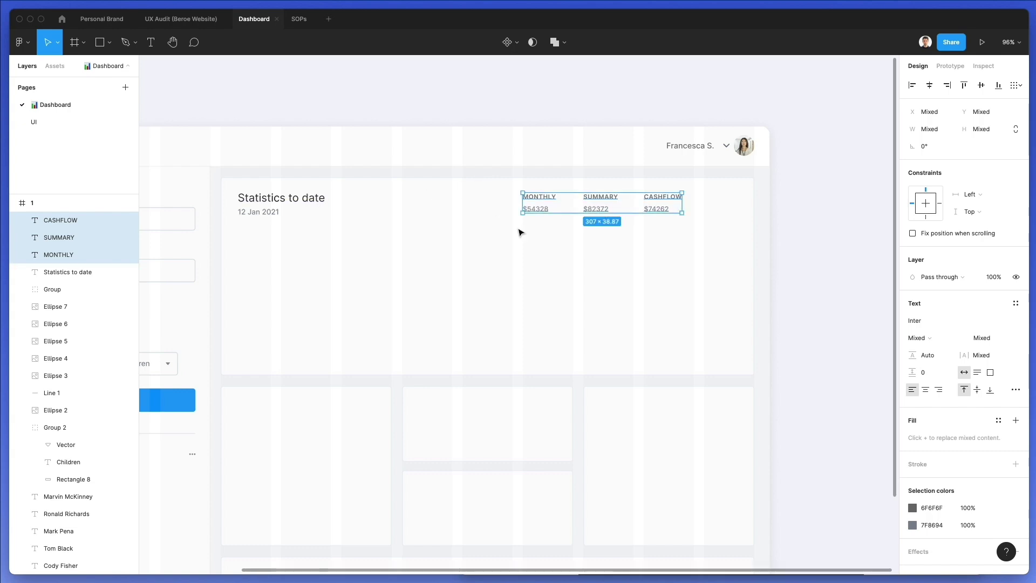
pyautogui.click(493, 243)
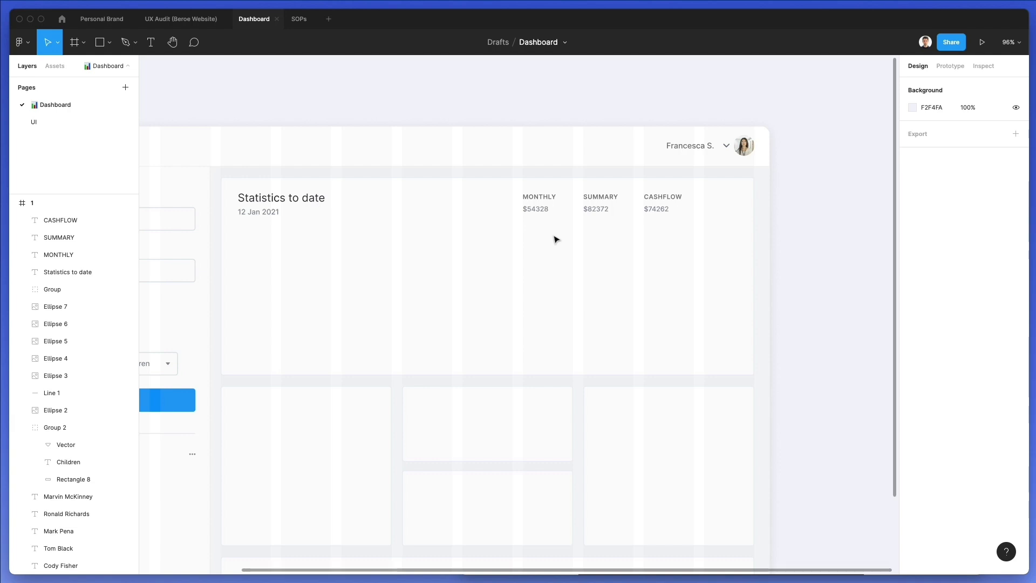
# Draw a 32.69 square right of CASHFLOW with corner radius 3
pyautogui.press('r')
pyautogui.moveTo(695, 195); pyautogui.dragTo(712, 210)
pyautogui.scroll(5, 732, 208)
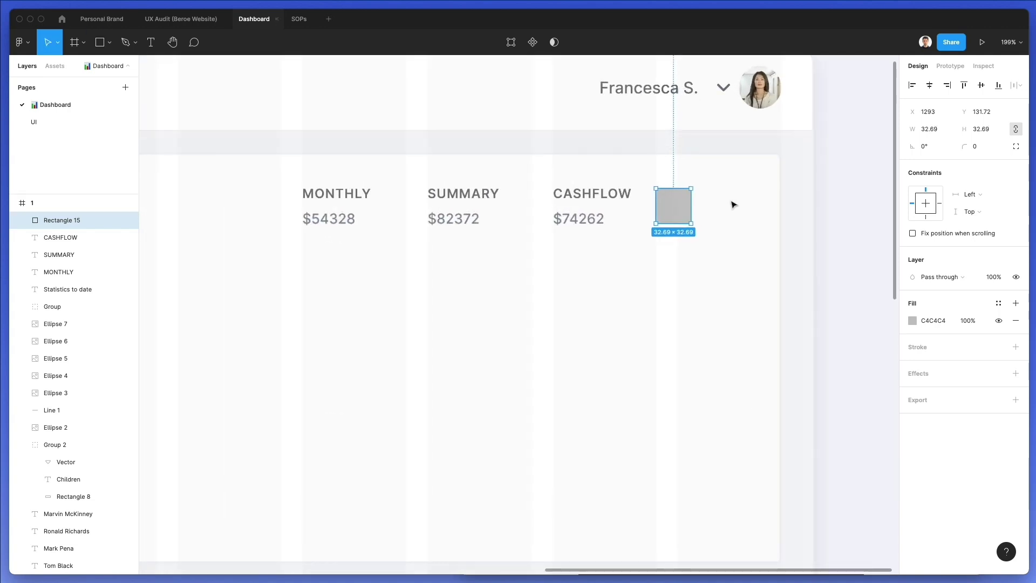
pyautogui.click(971, 146)
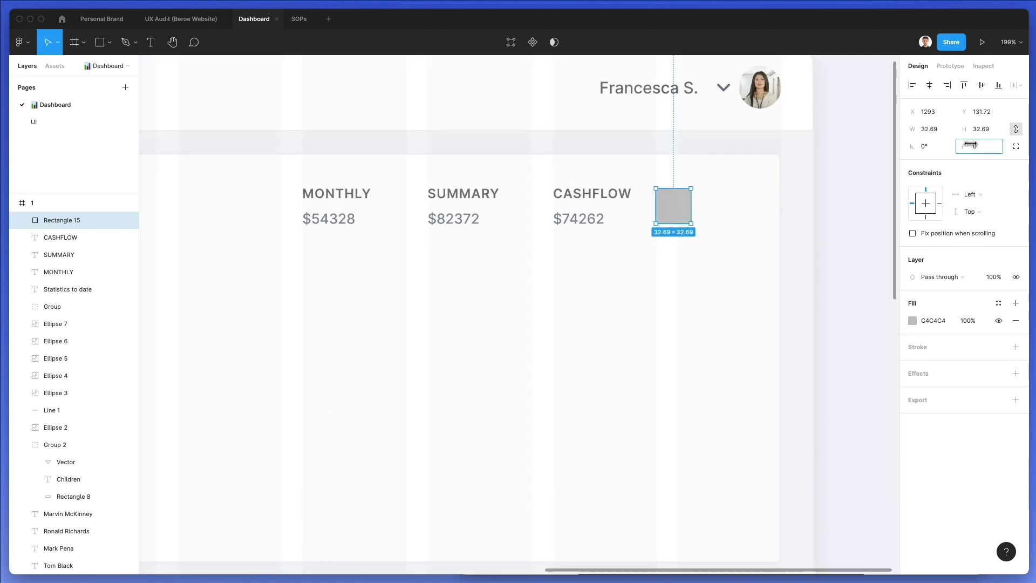
pyautogui.write('3')
pyautogui.press('Return')
# Change the square's fill to a linear gradient with an opaque near-white blue-grey end stop
pyautogui.click(912, 320)
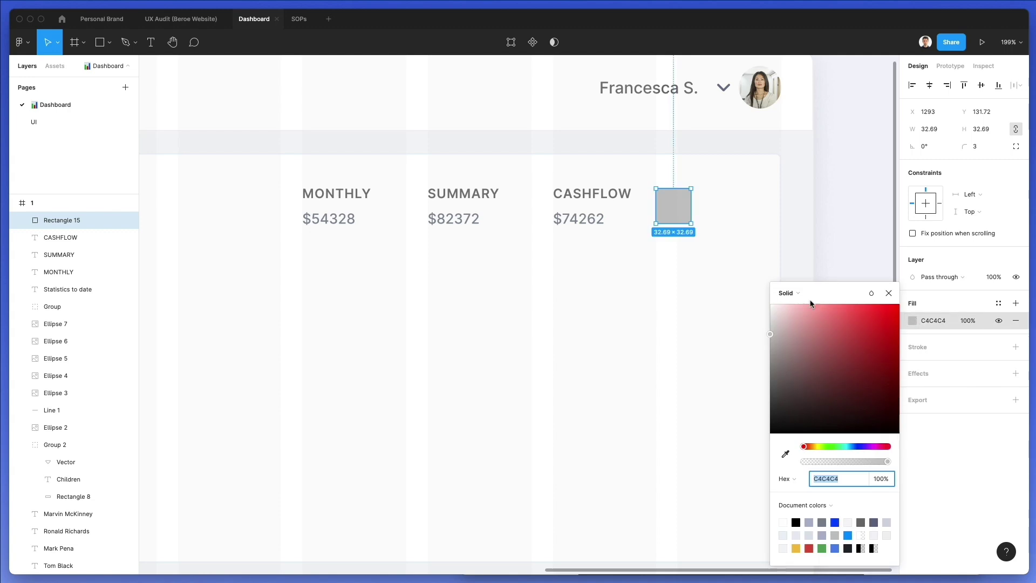
pyautogui.click(808, 299)
pyautogui.click(800, 305)
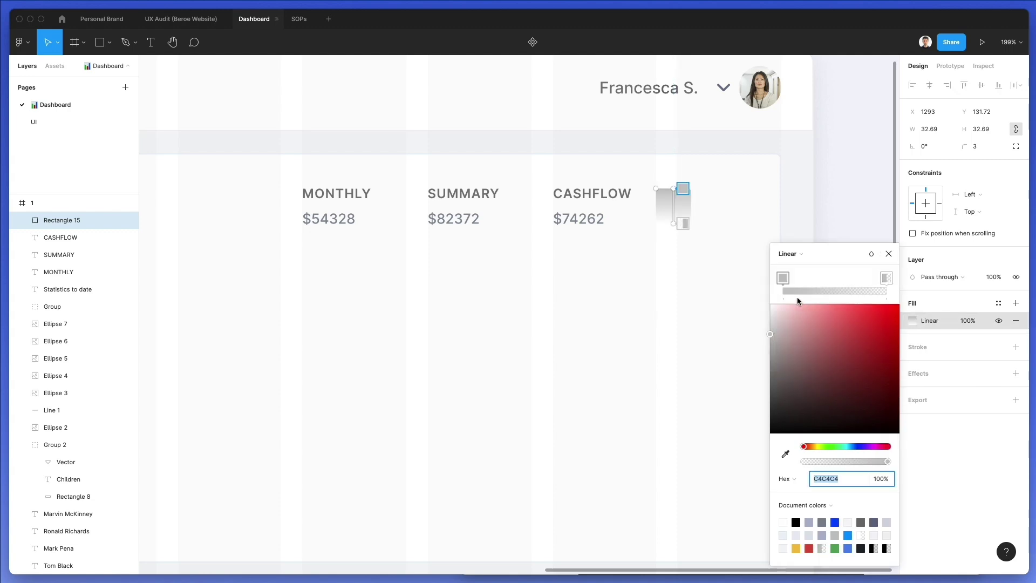
pyautogui.click(886, 278)
pyautogui.moveTo(816, 461); pyautogui.dragTo(887, 461)
pyautogui.moveTo(778, 328); pyautogui.dragTo(762, 315)
pyautogui.moveTo(846, 445); pyautogui.dragTo(855, 447)
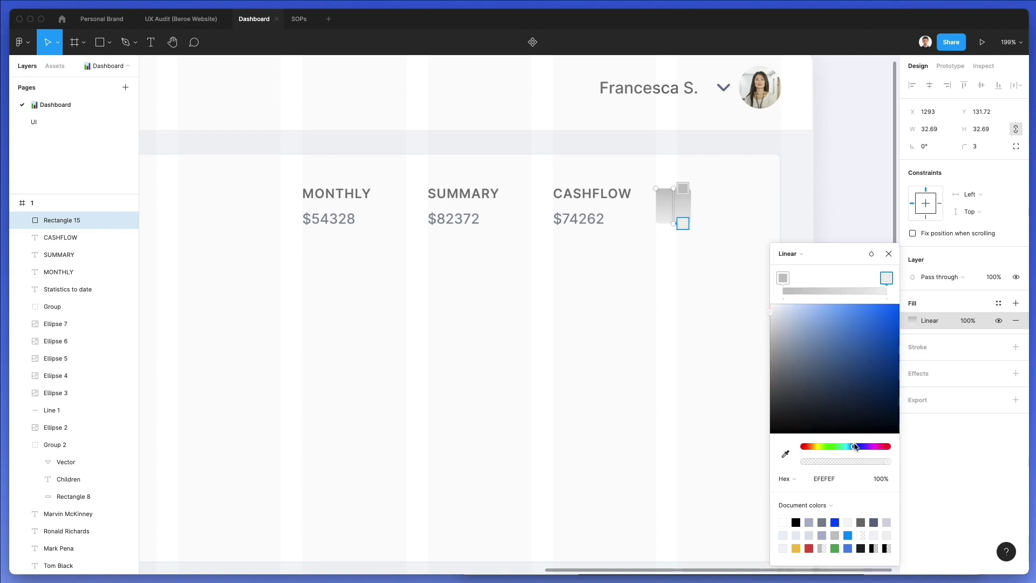
pyautogui.click(771, 312)
pyautogui.click(833, 475)
pyautogui.hotkey('ctrl', 'c')
# Set the gradient's start stop to ECEFF2, lightened toward F8FAFC
pyautogui.click(782, 278)
pyautogui.click(830, 478)
pyautogui.hotkey('ctrl', 'v')
pyautogui.press('Return')
pyautogui.click(771, 303)
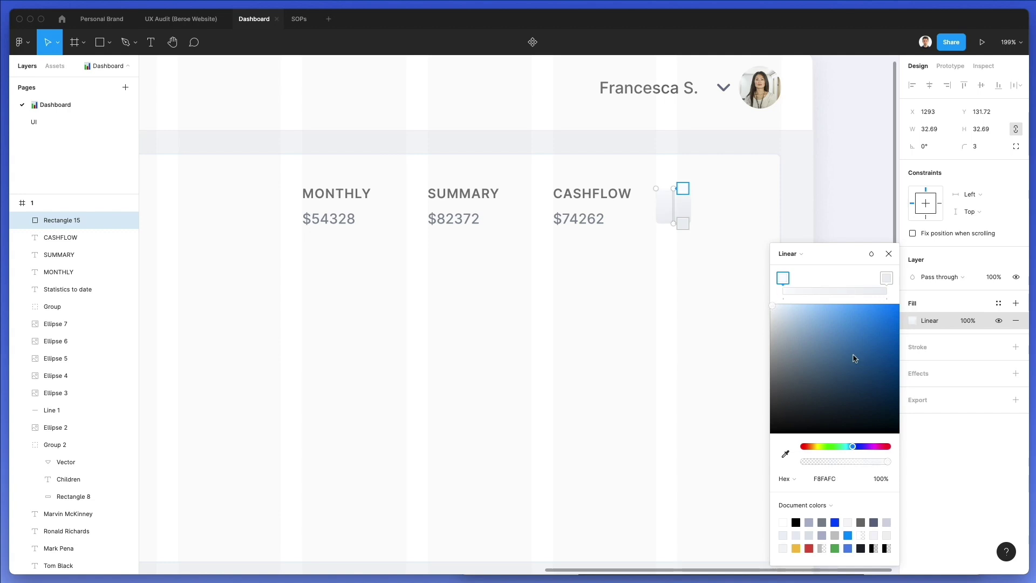
pyautogui.click(920, 348)
# Add a faint light DCE7F1 outline to the square
pyautogui.click(920, 348)
pyautogui.press('i')
pyautogui.click(680, 186)
pyautogui.press('super+z')
pyautogui.click(912, 364)
pyautogui.press('i')
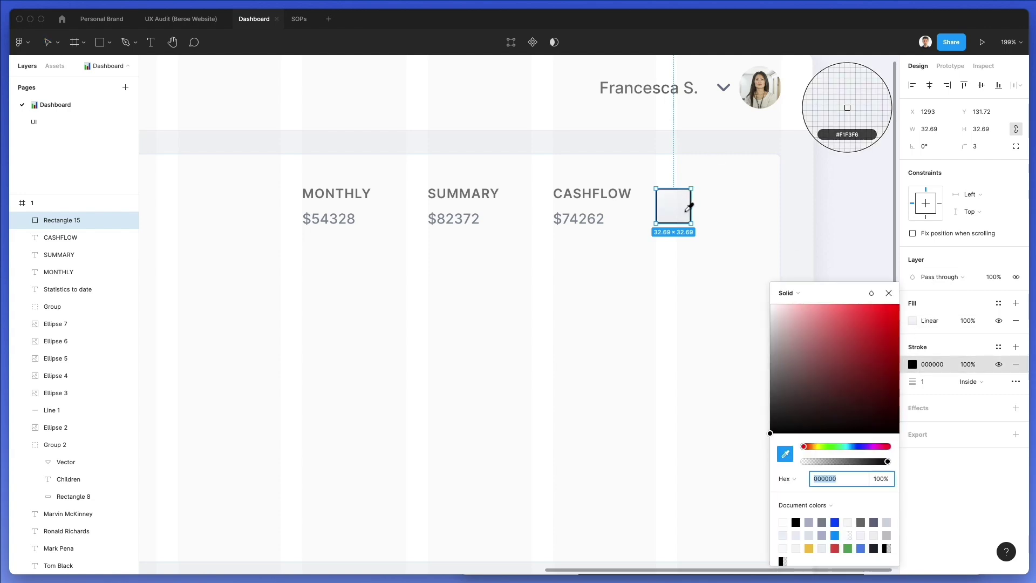
pyautogui.click(686, 203)
pyautogui.moveTo(770, 315); pyautogui.dragTo(781, 311)
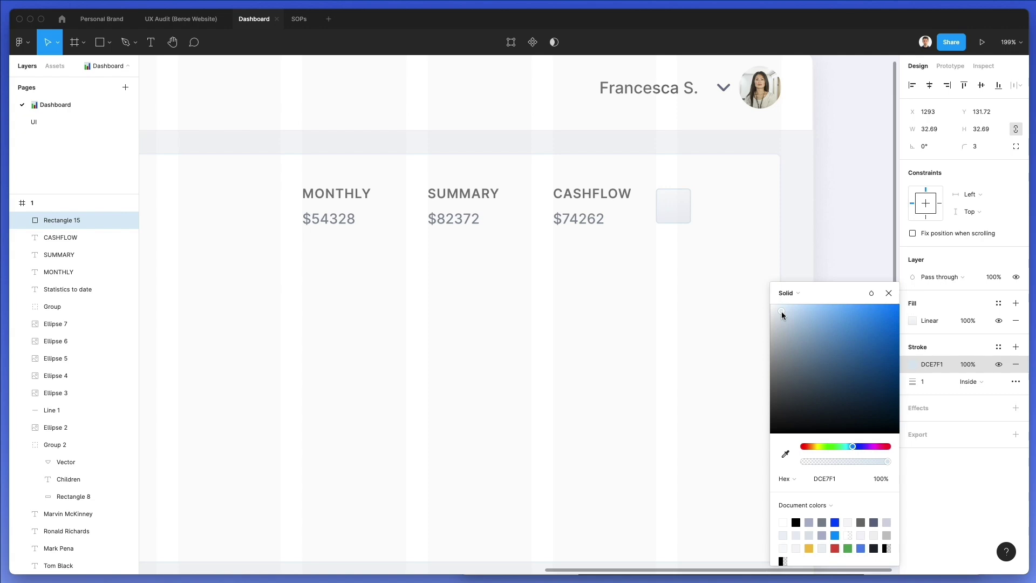
pyautogui.click(693, 286)
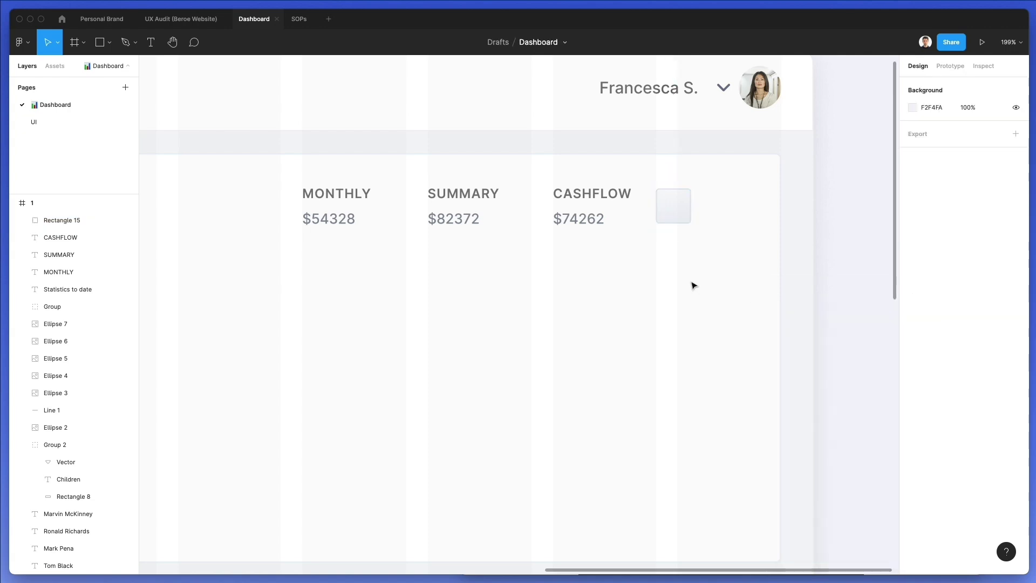
# Drag the square down so it lines up with the stats text
pyautogui.moveTo(674, 208); pyautogui.dragTo(677, 205)
pyautogui.click(729, 201)
pyautogui.hscroll(-3, 716, 201)
# Nudge the MONTHLY, SUMMARY and CASHFLOW columns left and bring up the Nucleo icon library
pyautogui.moveTo(488, 214); pyautogui.dragTo(302, 179)
pyautogui.scroll(-5, 465, 183)
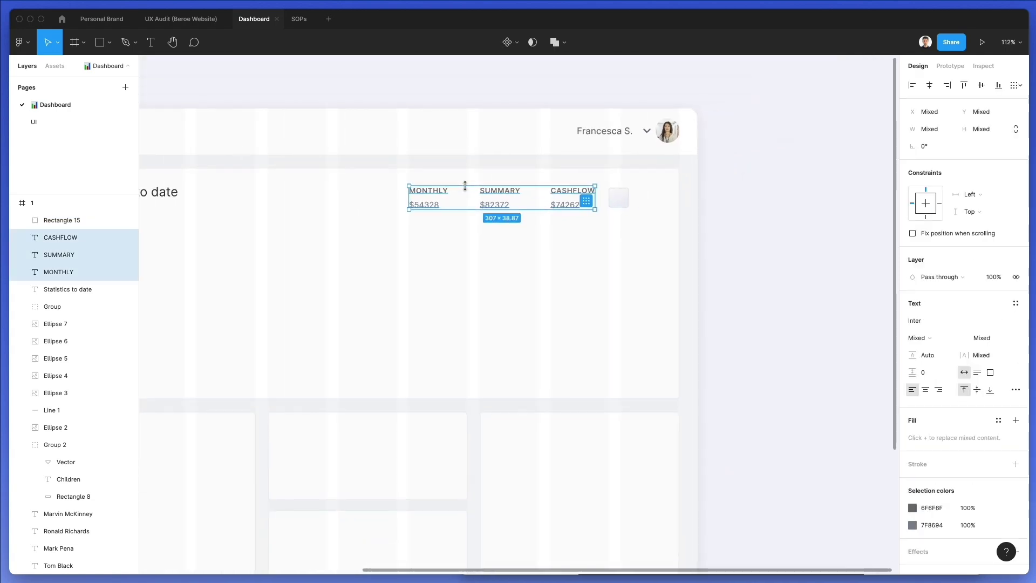
pyautogui.hscroll(-10, 465, 185)
pyautogui.hscroll(5, 467, 192)
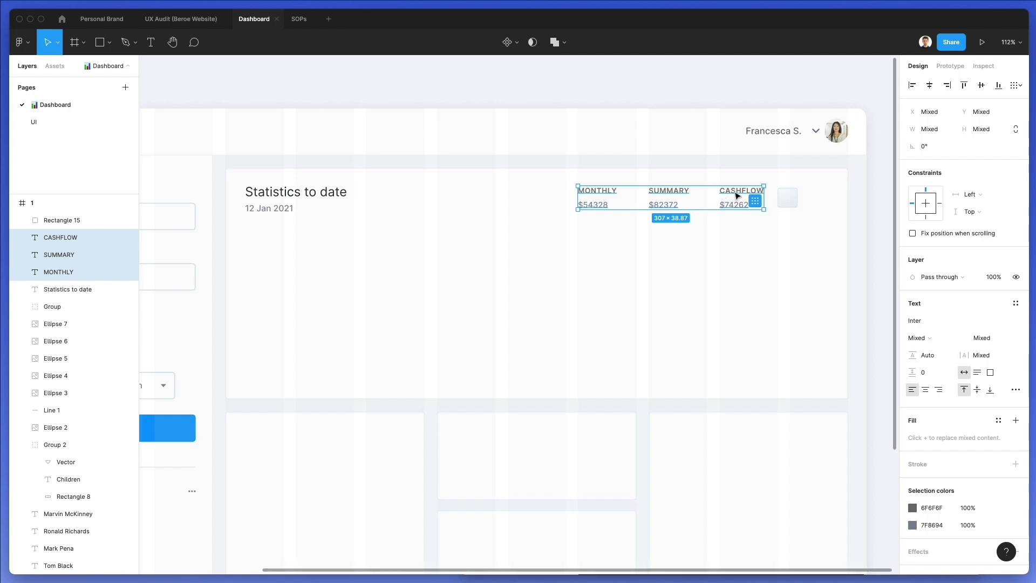
pyautogui.hotkey('shift', 'Left')
pyautogui.hotkey('shift', 'Left')
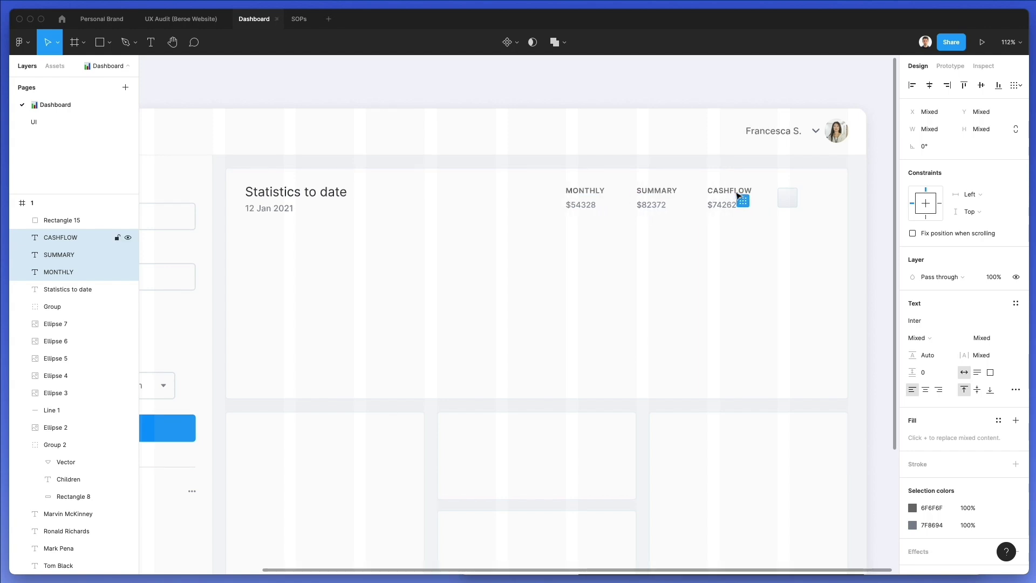
pyautogui.press('Left')
pyautogui.press('Left')
pyautogui.press('Left')
pyautogui.press('Left')
pyautogui.press('Left')
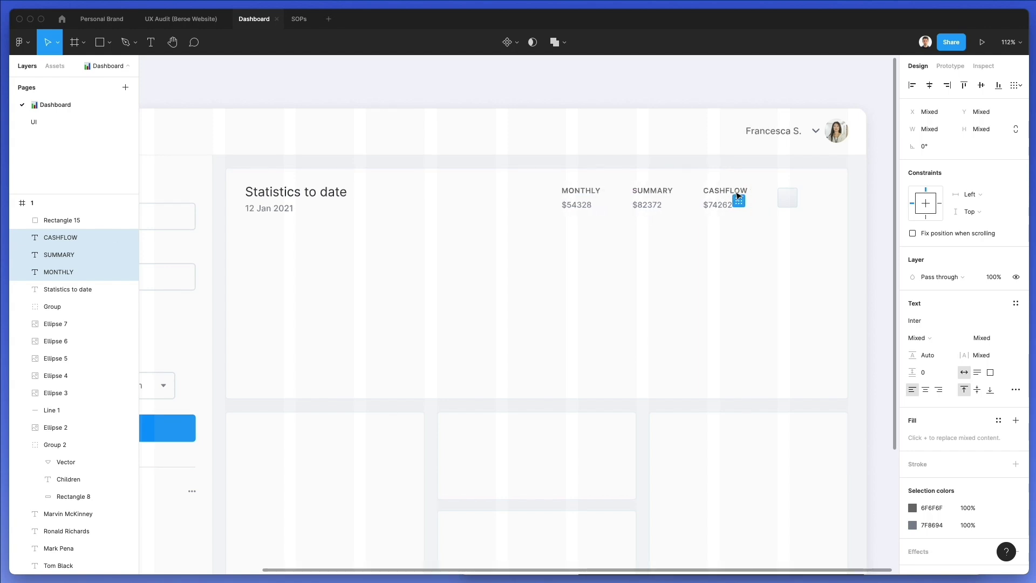
pyautogui.press('Escape')
pyautogui.hscroll(-8, 839, 203)
pyautogui.scroll(-3, 706, 203)
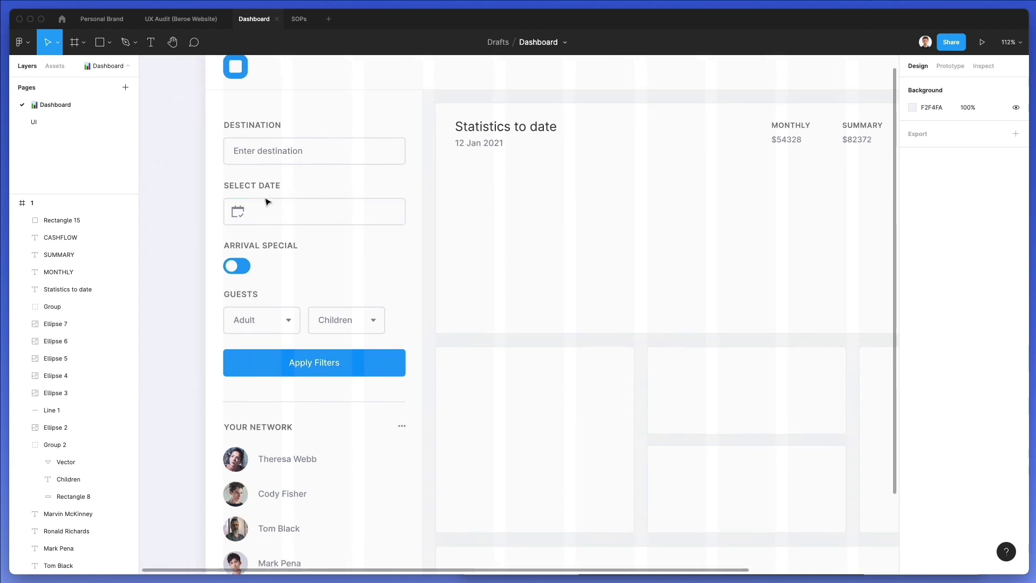
pyautogui.scroll(-2, 300, 322)
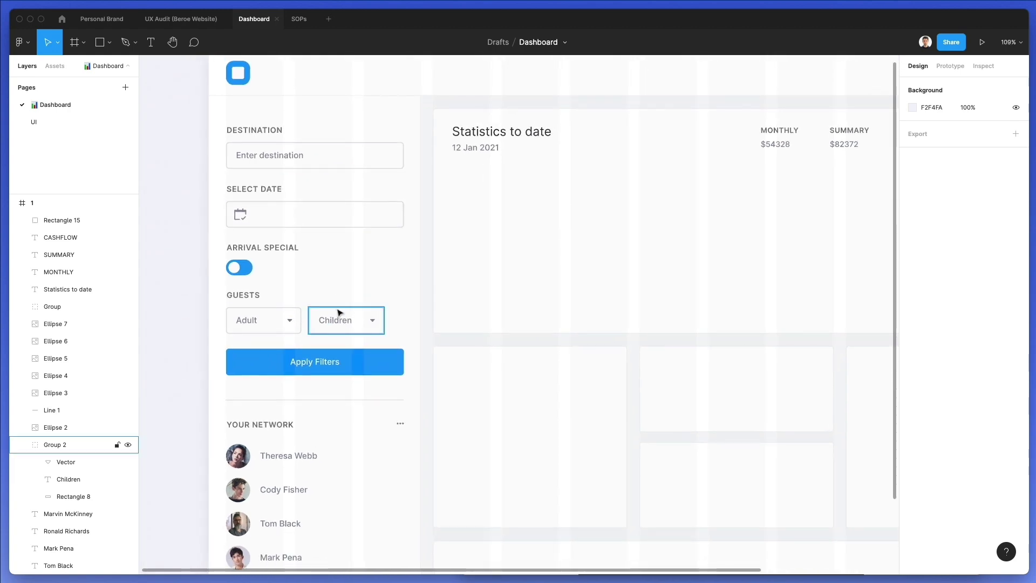
pyautogui.hscroll(2, 340, 311)
pyautogui.scroll(6, 881, 224)
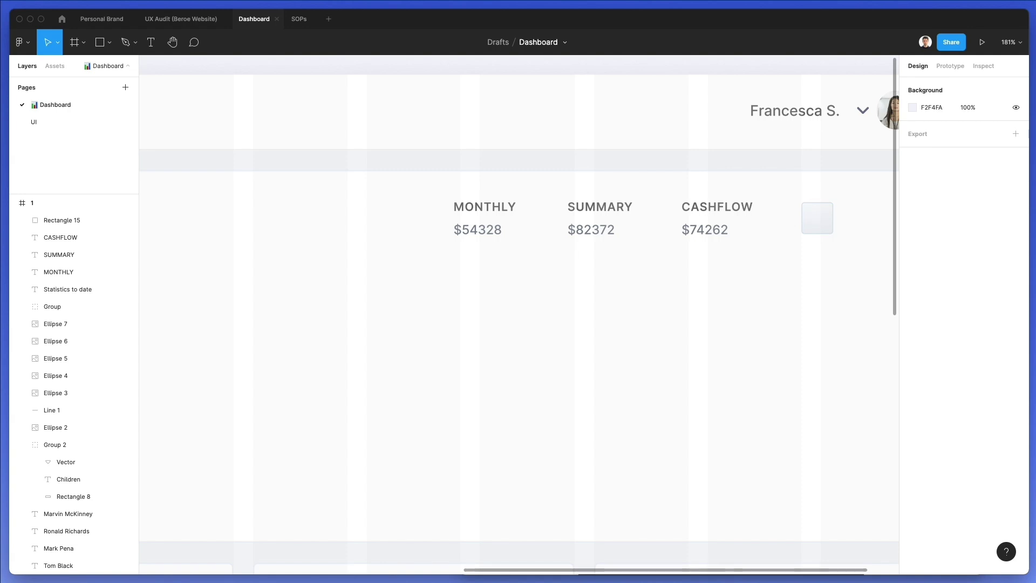
pyautogui.press('super+shift+n')
# Search Nucleo for ARROW and browse the Glyph arrow and chevron results
pyautogui.press('super+a')
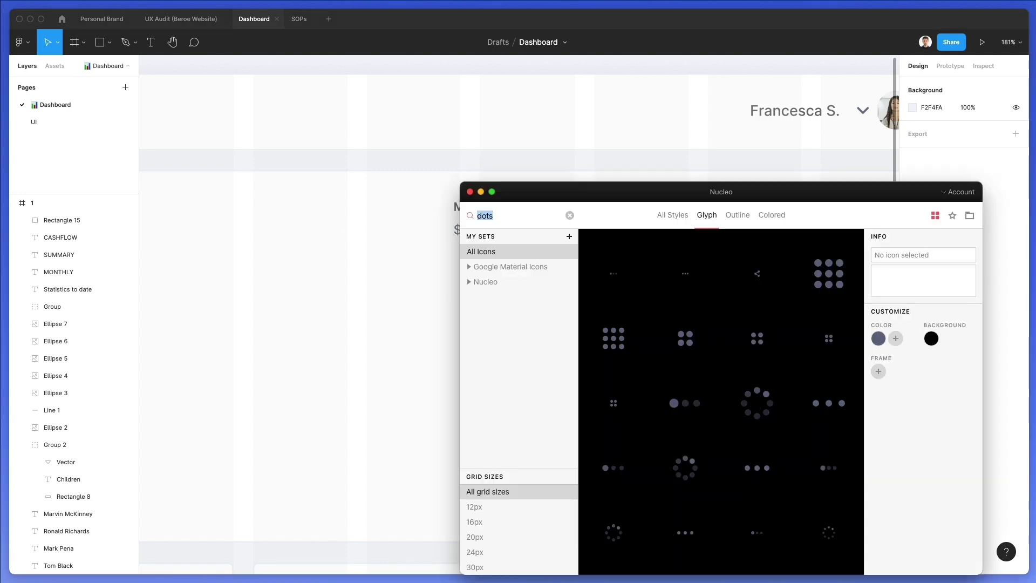
pyautogui.write('ARROW')
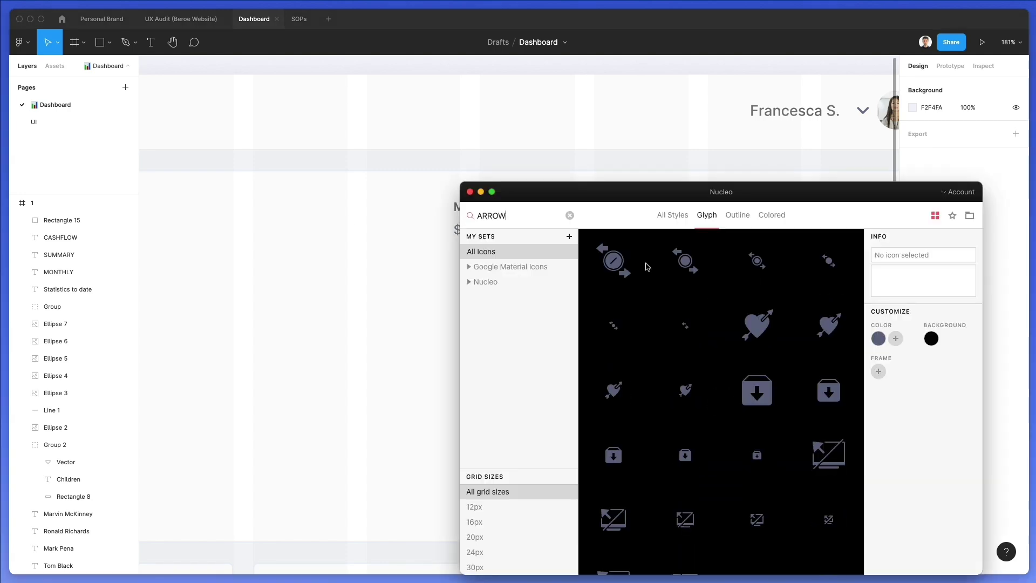
pyautogui.scroll(-5, 647, 266)
pyautogui.scroll(-5, 711, 305)
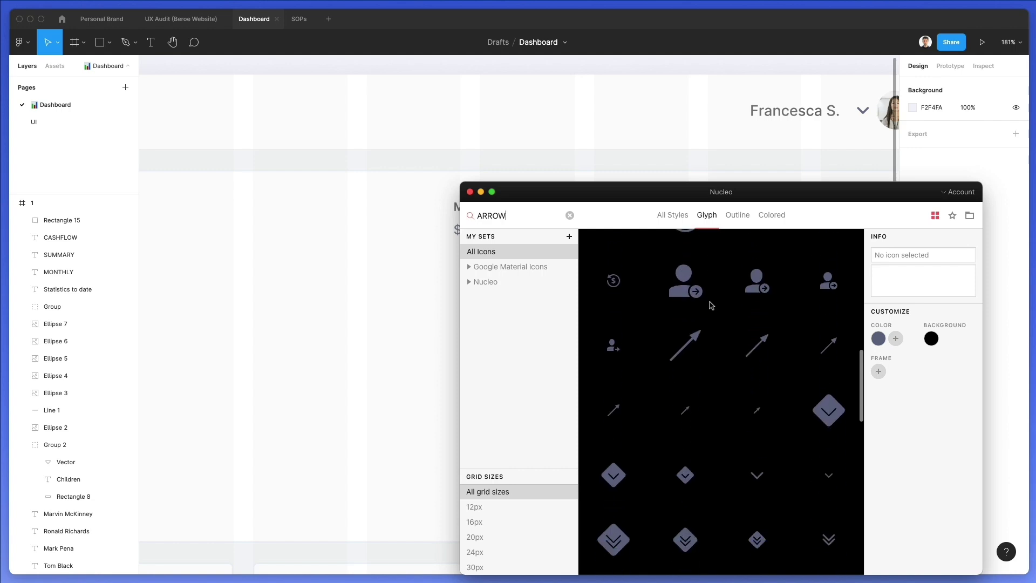
pyautogui.scroll(-3, 761, 432)
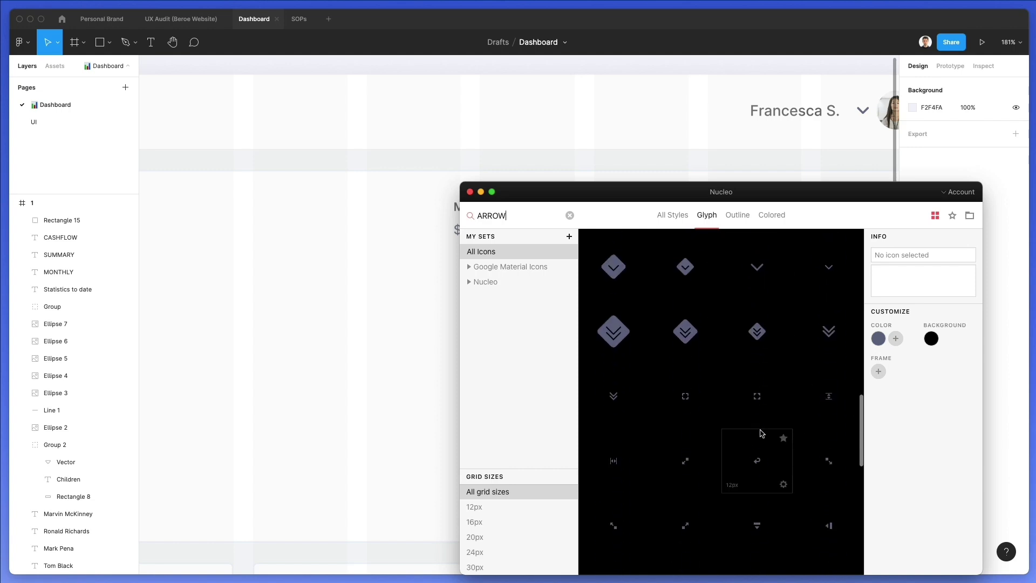
pyautogui.hscroll(5, 310, 352)
pyautogui.scroll(-1, 309, 351)
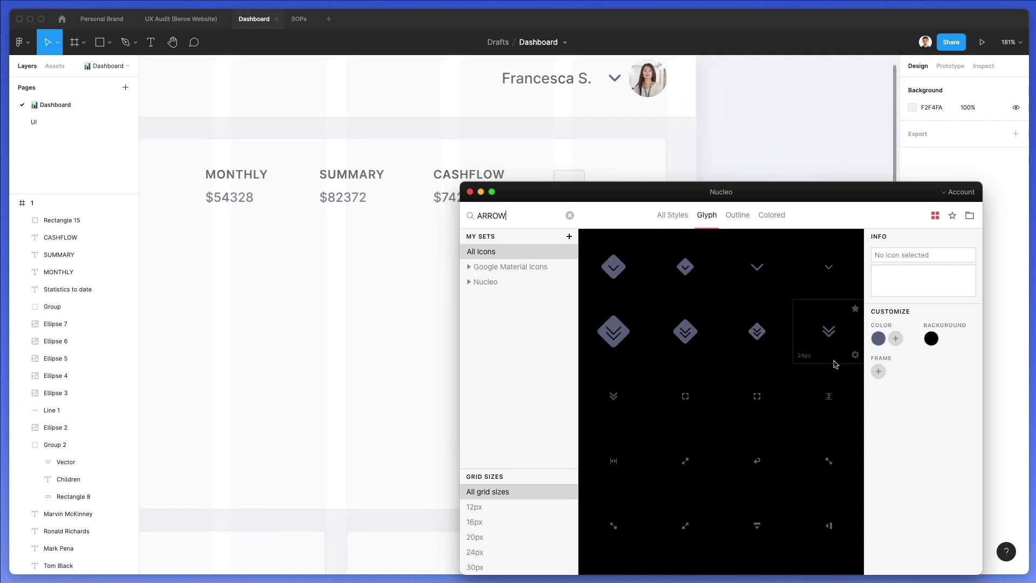
pyautogui.scroll(-4, 809, 367)
pyautogui.scroll(-5, 769, 426)
pyautogui.scroll(-4, 769, 427)
pyautogui.scroll(-4, 769, 426)
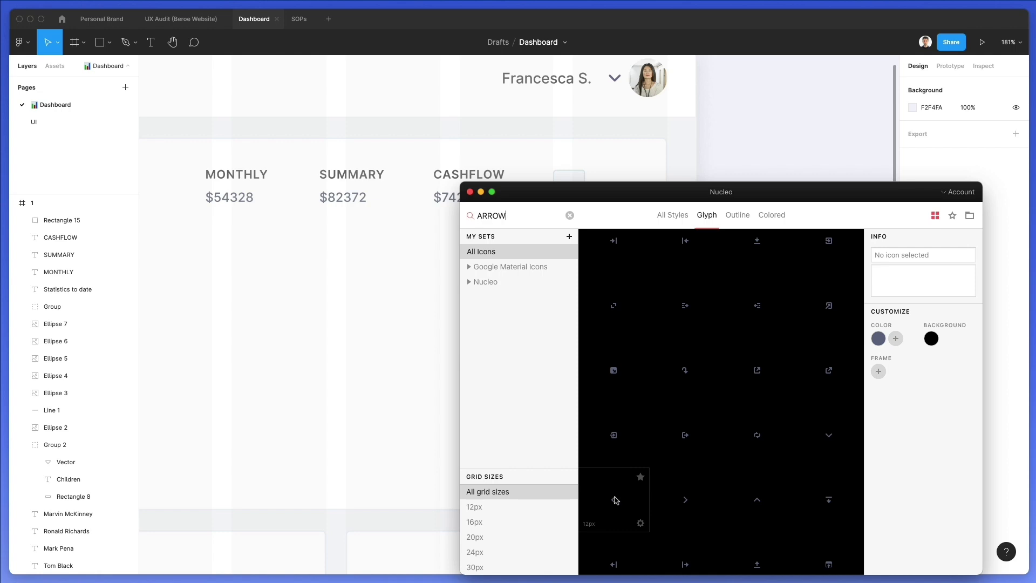
# Place a left-chevron icon on the square button and colour it grey ABB6BF
pyautogui.moveTo(448, 289); pyautogui.dragTo(572, 182)
pyautogui.scroll(3, 573, 180)
pyautogui.scroll(5, 574, 181)
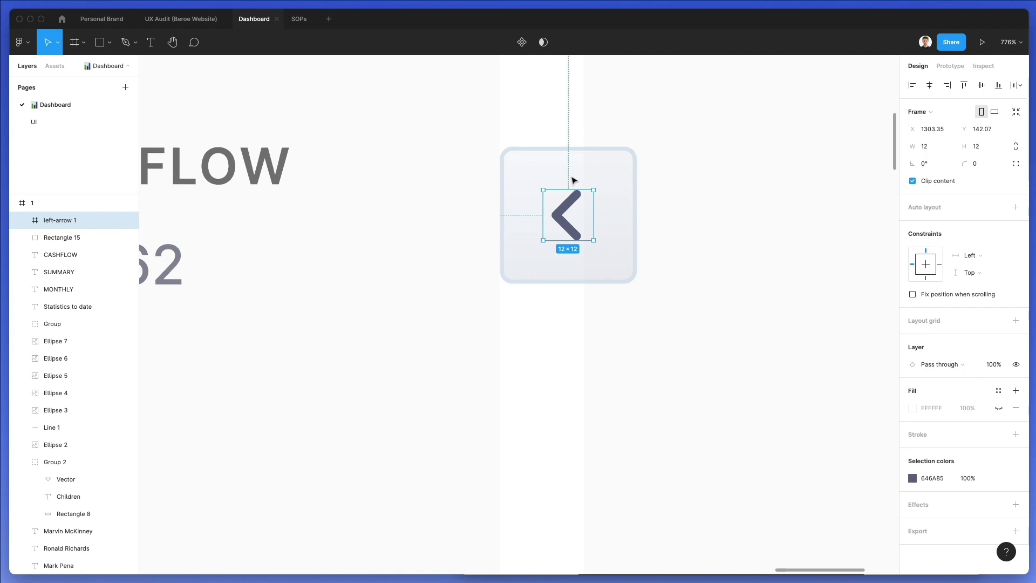
pyautogui.press('super+shift+g')
pyautogui.press('i')
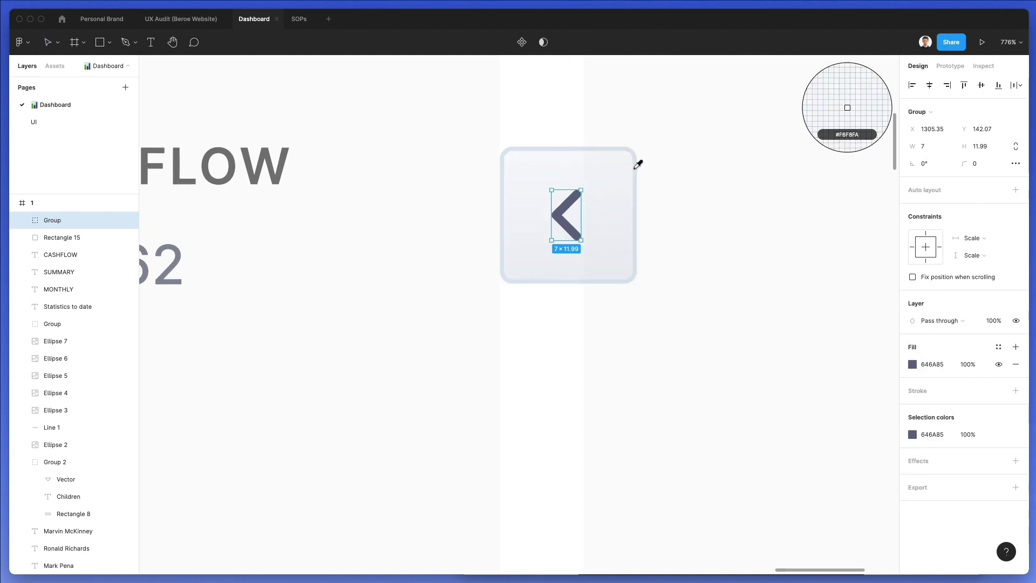
pyautogui.click(638, 153)
pyautogui.click(912, 364)
pyautogui.moveTo(798, 345)
pyautogui.mouseDown()
pyautogui.moveTo(808, 353)
pyautogui.moveTo(792, 355)
pyautogui.mouseUp()
pyautogui.scroll(-4, 677, 319)
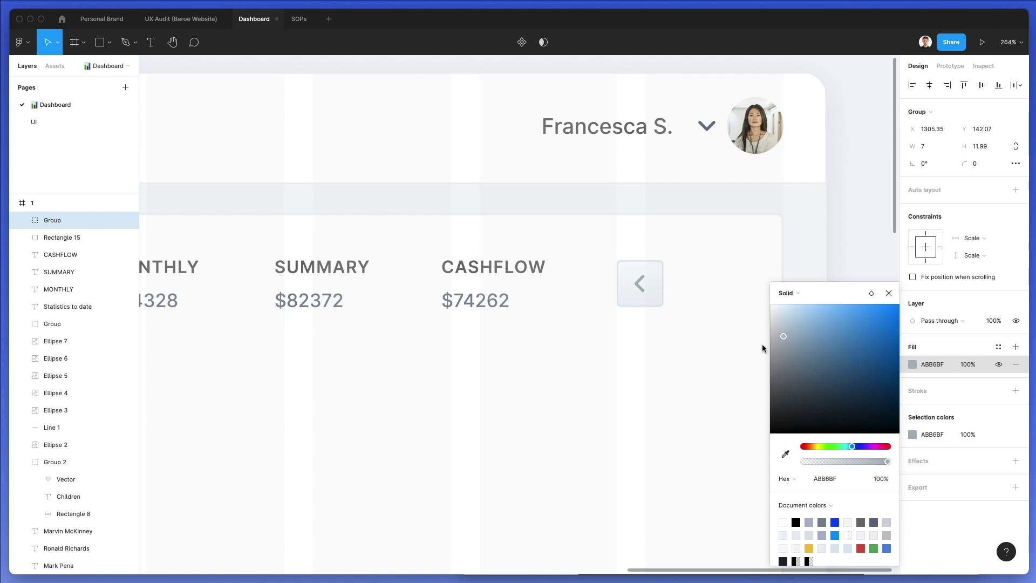
pyautogui.click(637, 381)
# Enlarge the chevron slightly and group it with its square button as Group 3
pyautogui.moveTo(676, 324); pyautogui.dragTo(616, 252)
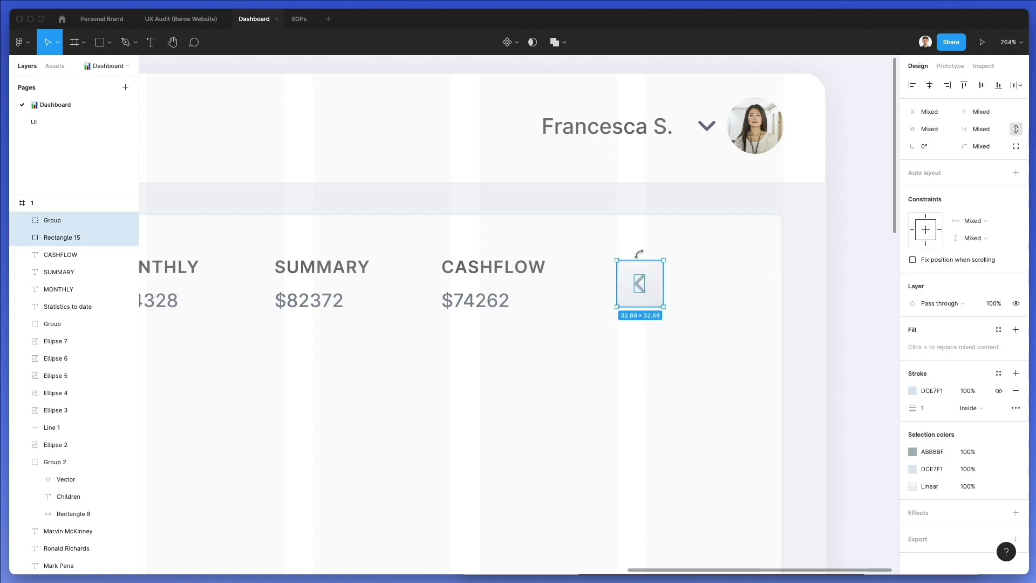
pyautogui.click(639, 253)
pyautogui.click(644, 282)
pyautogui.scroll(5, 645, 282)
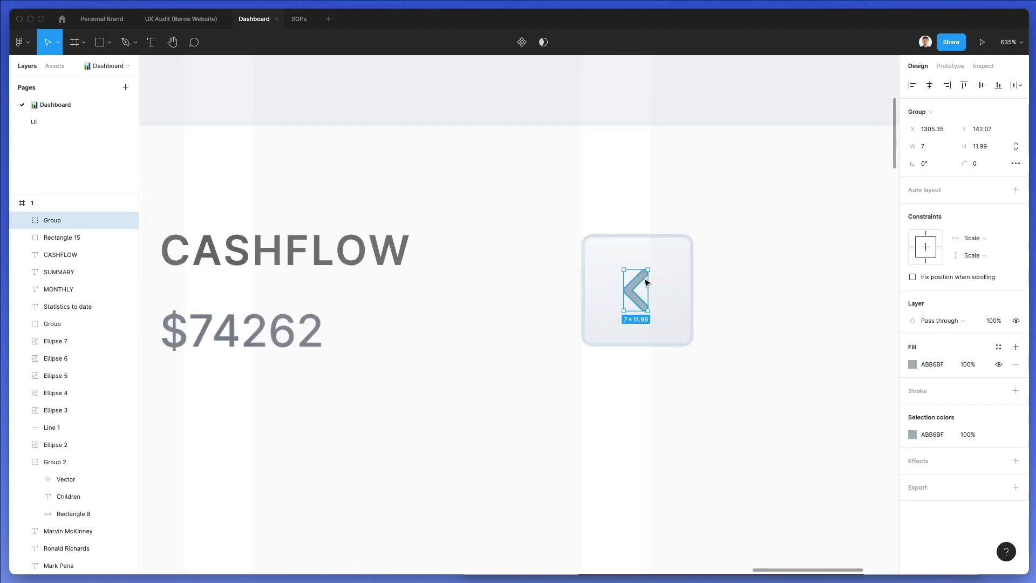
pyautogui.moveTo(648, 282); pyautogui.dragTo(654, 282)
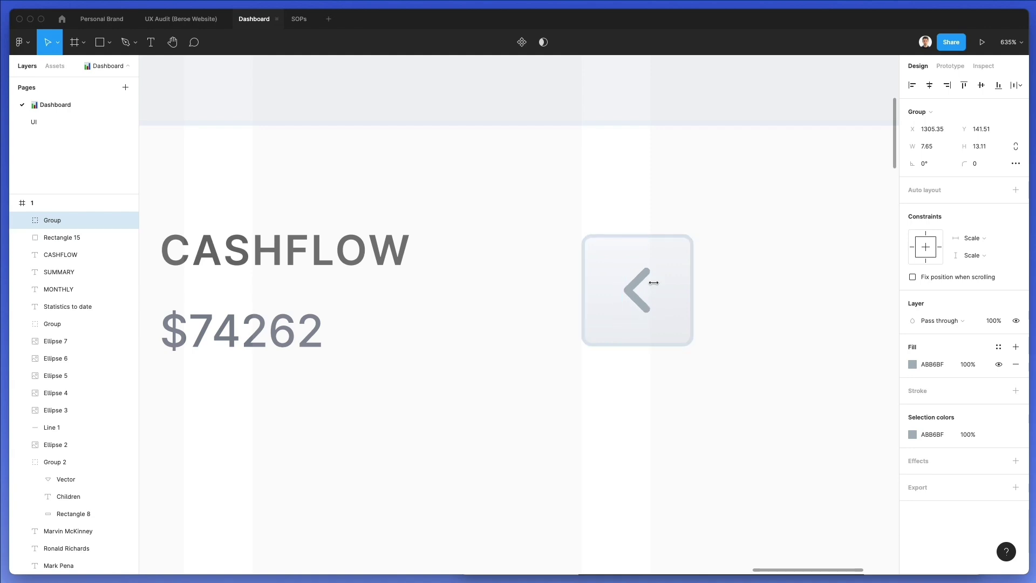
pyautogui.scroll(-3, 653, 282)
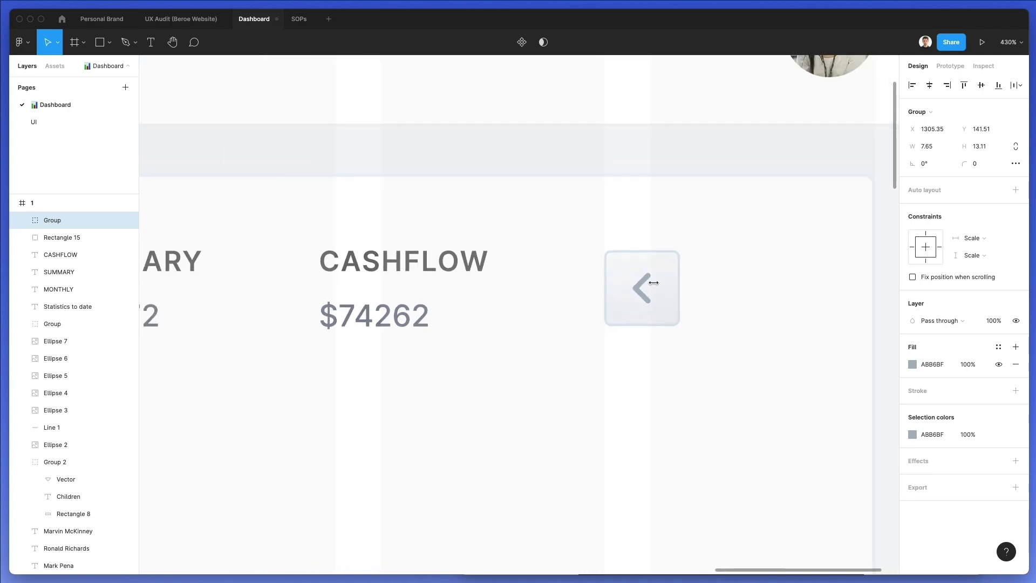
pyautogui.scroll(-3, 653, 282)
pyautogui.scroll(-3, 653, 282)
pyautogui.moveTo(689, 264); pyautogui.dragTo(629, 317)
pyautogui.press('super+g')
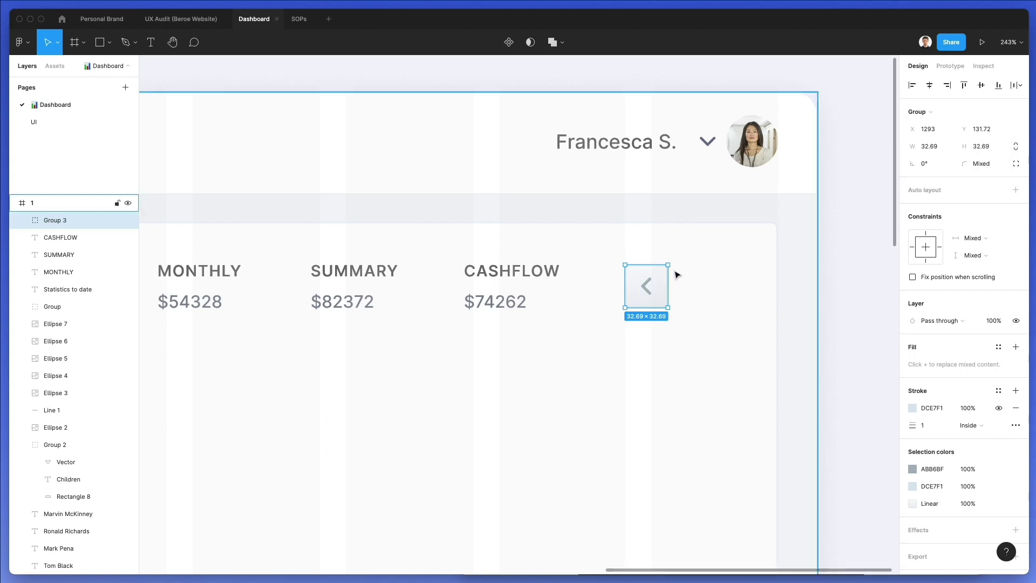
# Duplicate the arrow button and flip the copy horizontally to point right
pyautogui.press('super+d')
pyautogui.moveTo(699, 284); pyautogui.dragTo(699, 284)
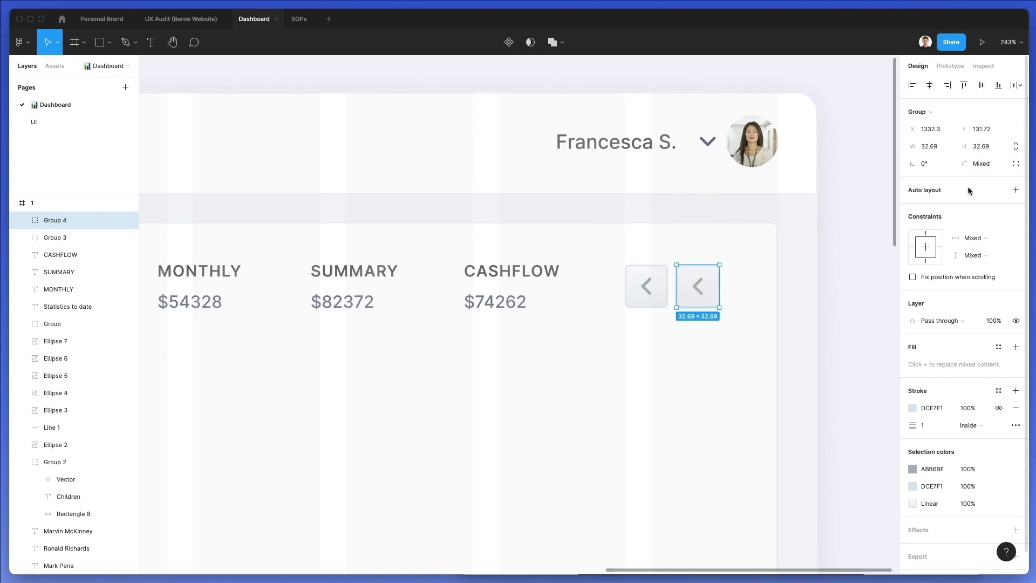
pyautogui.hotkey('shift', 'h')
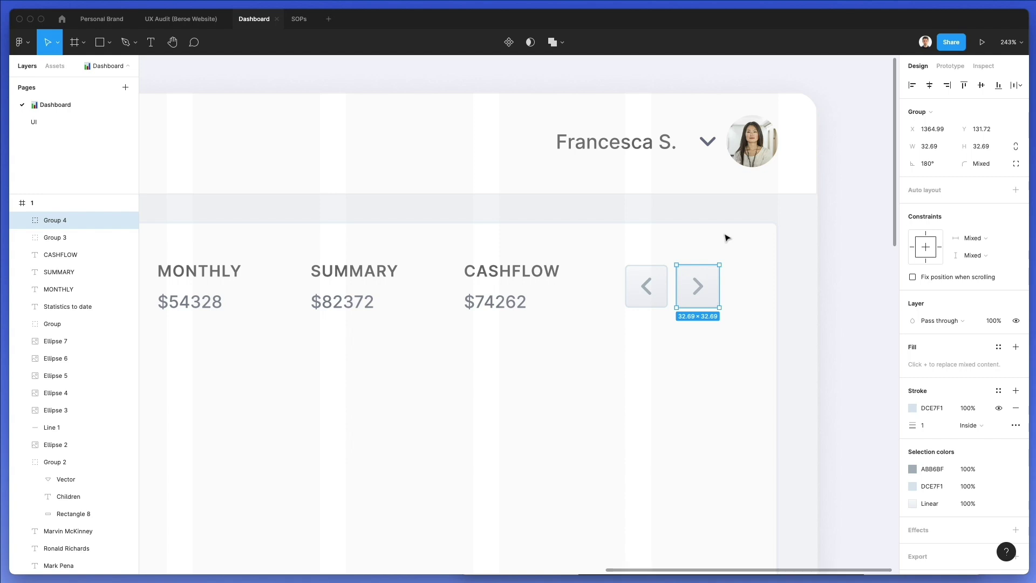
pyautogui.click(726, 238)
# Nudge the right-arrow button right 14, then back 4, to even the spacing
pyautogui.scroll(-5, 725, 238)
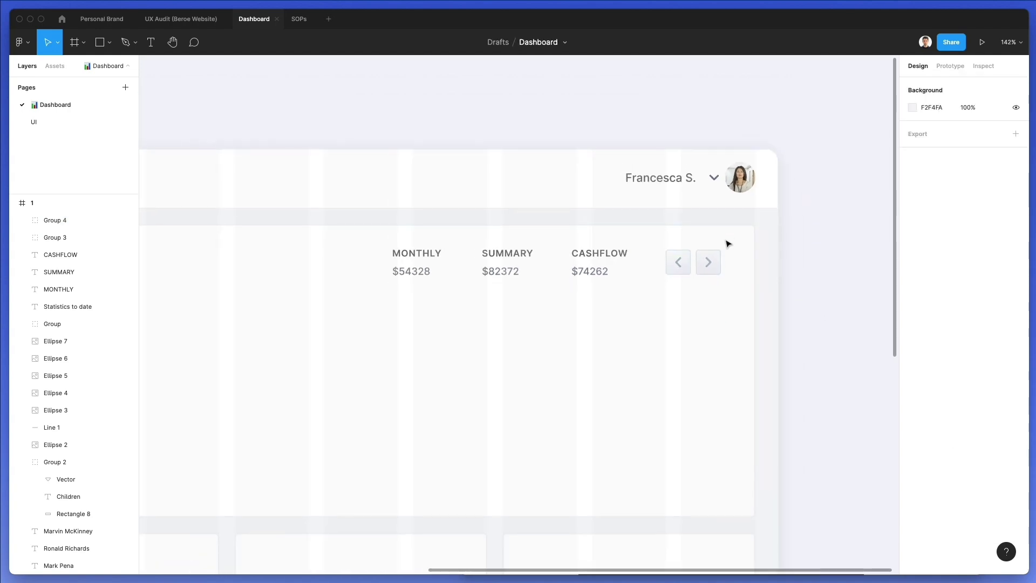
pyautogui.click(720, 273)
pyautogui.hotkey('shift', 'Right')
pyautogui.press('Right')
pyautogui.press('Right')
pyautogui.press('Right')
pyautogui.press('Right')
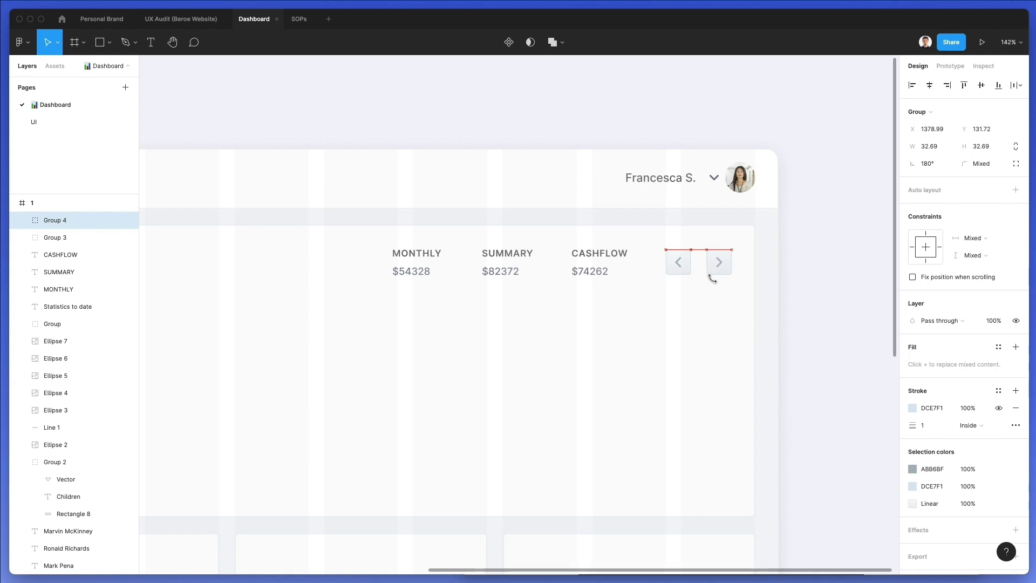
pyautogui.scroll(-5, 712, 275)
pyautogui.click(653, 313)
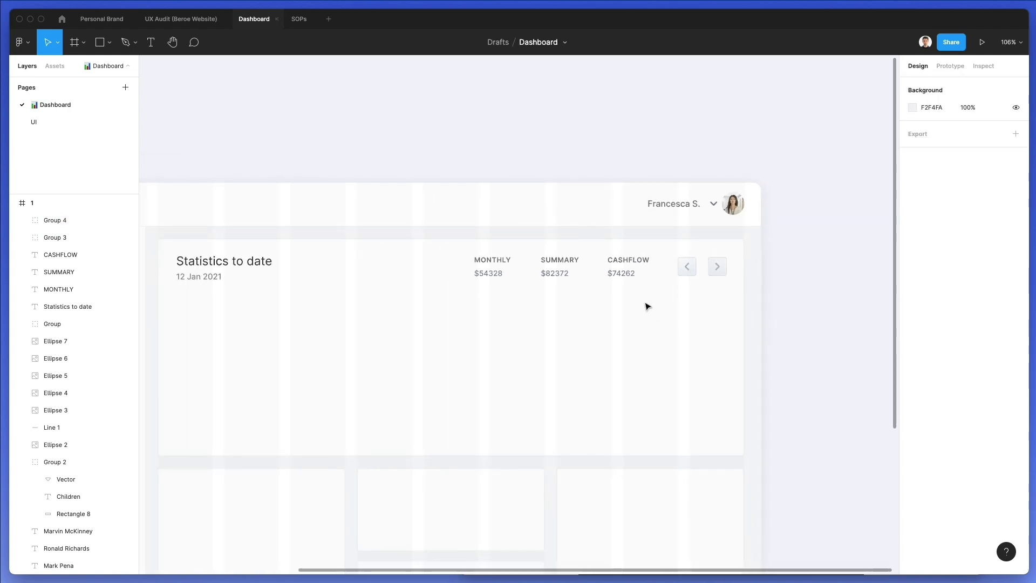
pyautogui.scroll(-2, 658, 294)
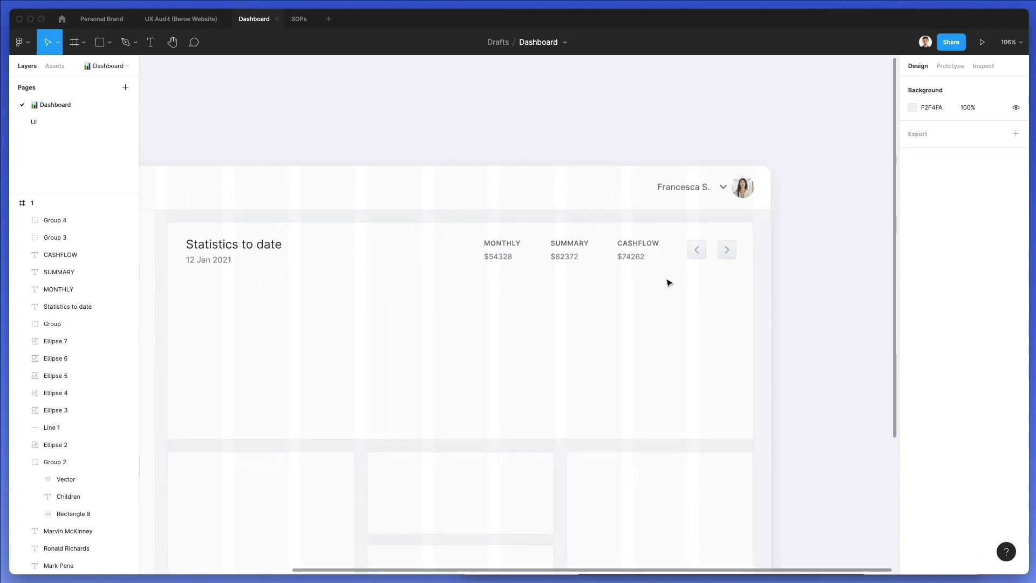
pyautogui.click(727, 251)
pyautogui.press('Left')
pyautogui.press('Left')
pyautogui.press('Left')
pyautogui.press('Left')
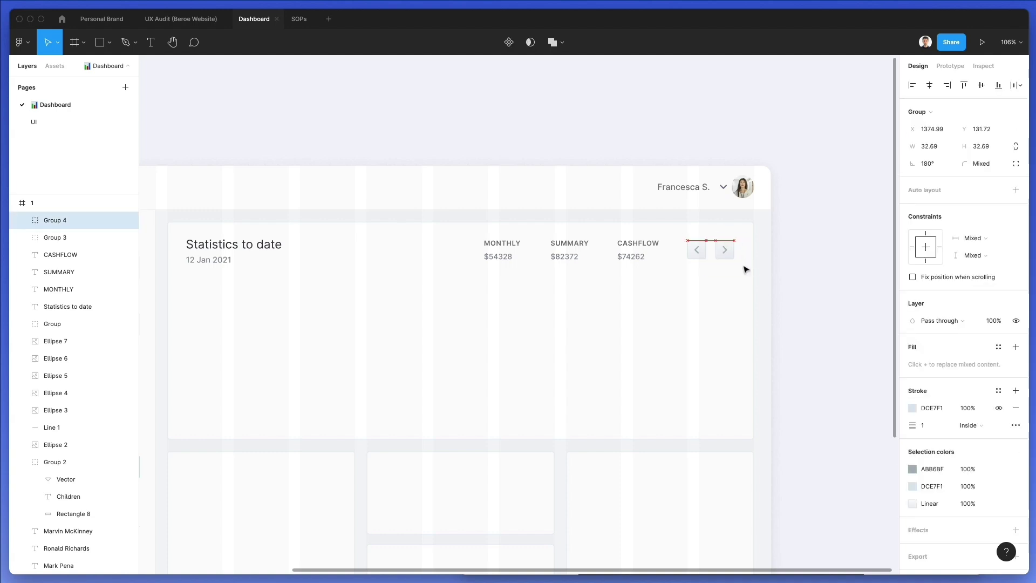
pyautogui.click(425, 281)
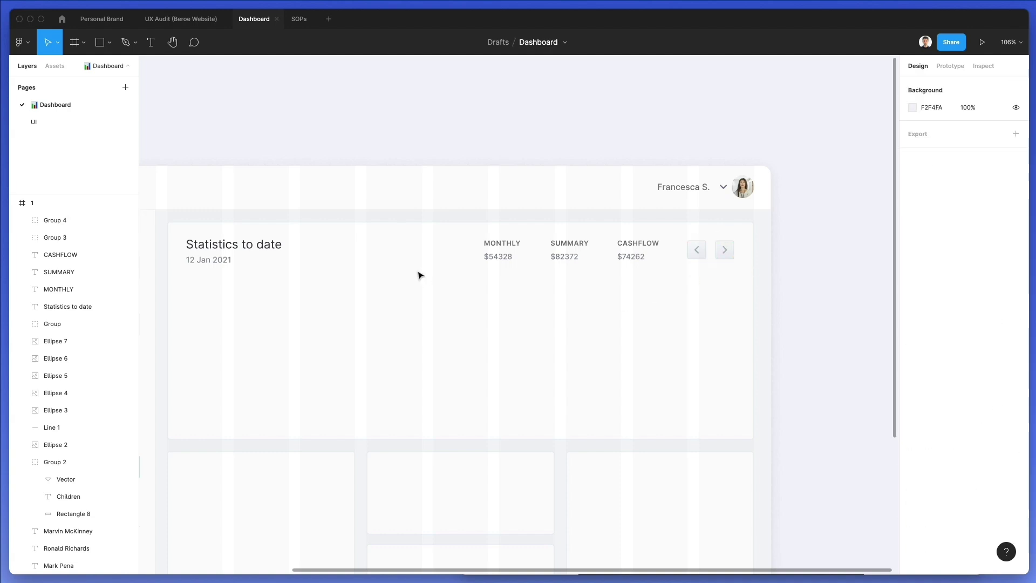
# Draw a vertical line in the chart area and duplicate it at 116 px spacing
pyautogui.press('l')
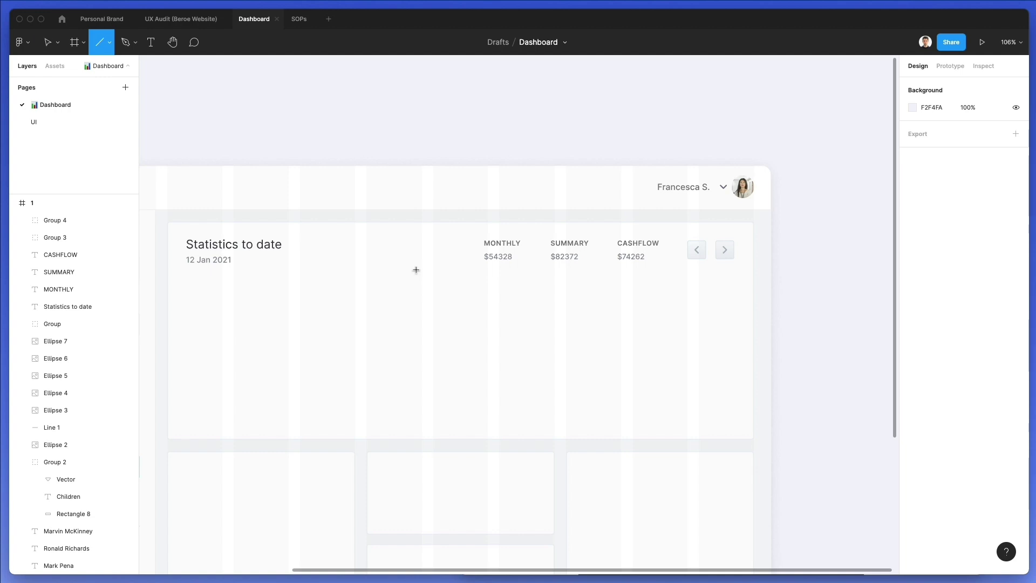
pyautogui.moveTo(225, 316)
pyautogui.mouseDown()
pyautogui.moveTo(232, 443)
pyautogui.moveTo(232, 435)
pyautogui.mouseUp()
pyautogui.moveTo(226, 389); pyautogui.dragTo(297, 385)
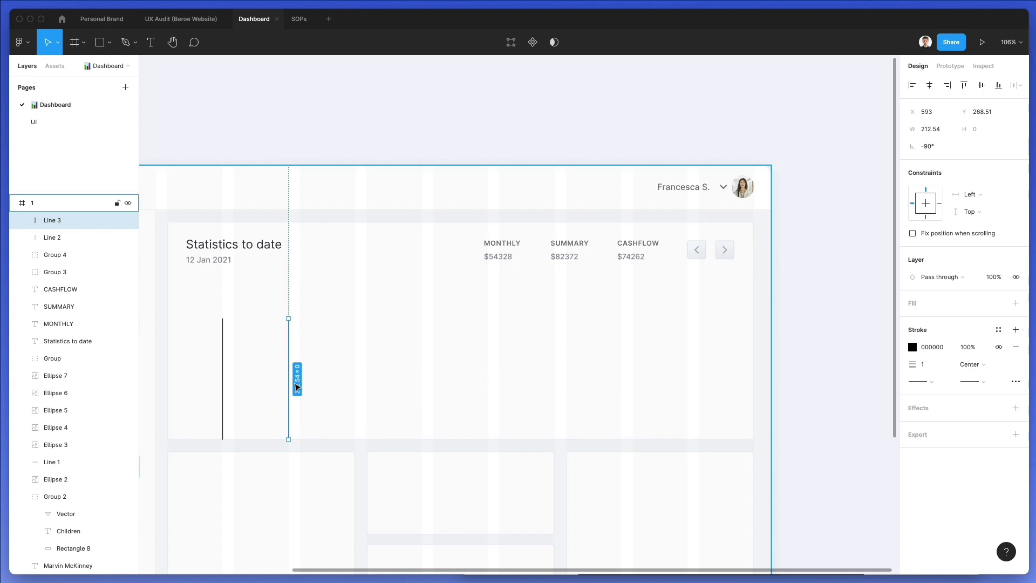
pyautogui.hotkey('ctrl', 'd')
pyautogui.hotkey('ctrl', 'd')
pyautogui.hotkey('ctrl', 'd')
pyautogui.hotkey('ctrl', 'd')
pyautogui.hotkey('ctrl', 'd')
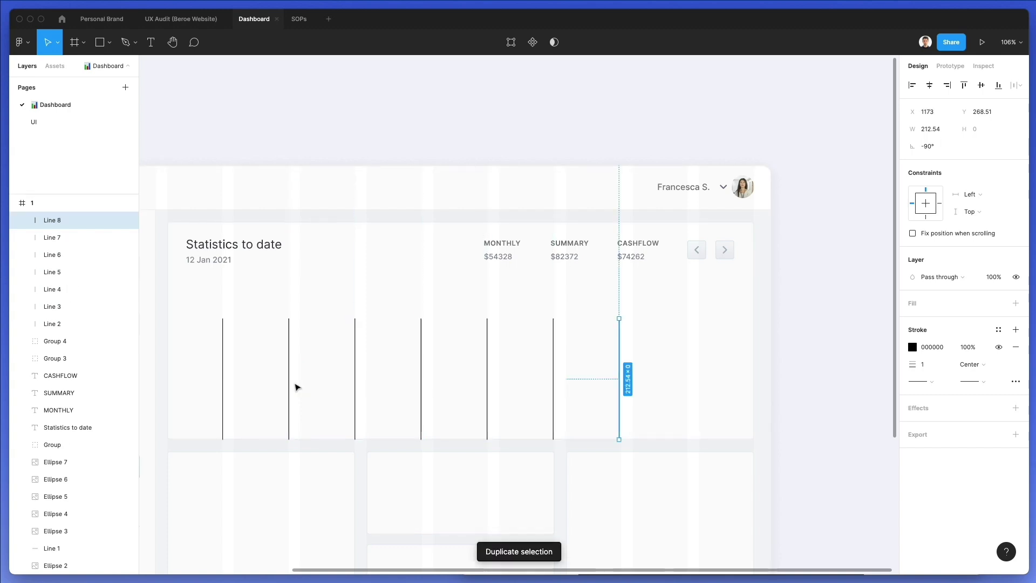
pyautogui.hotkey('ctrl', 'd')
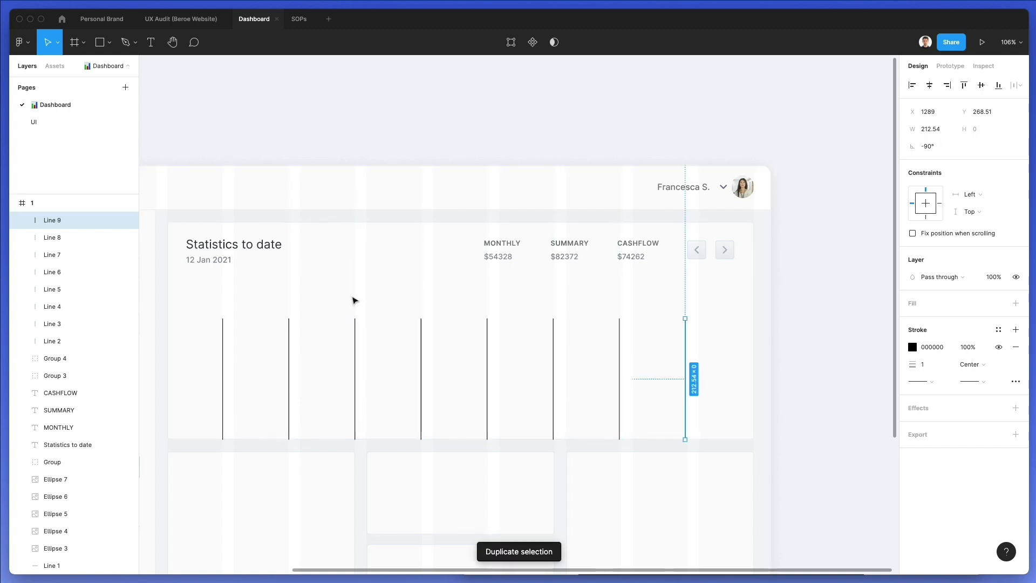
# Stretch all eight lines taller, colour them #DDE3E9, and copy the 12 Jan 2021 date onto the chart
pyautogui.moveTo(204, 298); pyautogui.dragTo(714, 363)
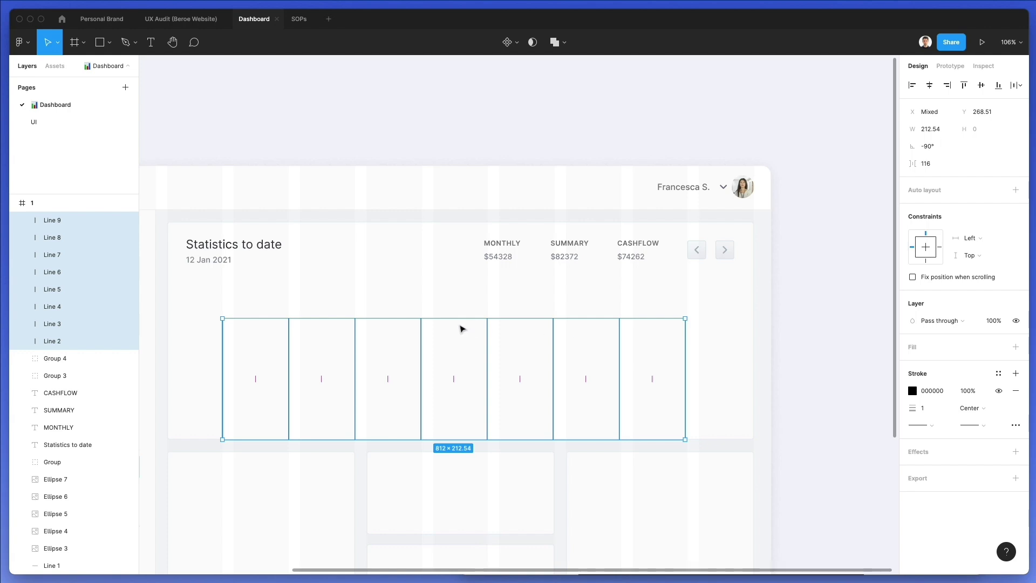
pyautogui.moveTo(461, 318); pyautogui.dragTo(480, 281)
pyautogui.scroll(5, 682, 287)
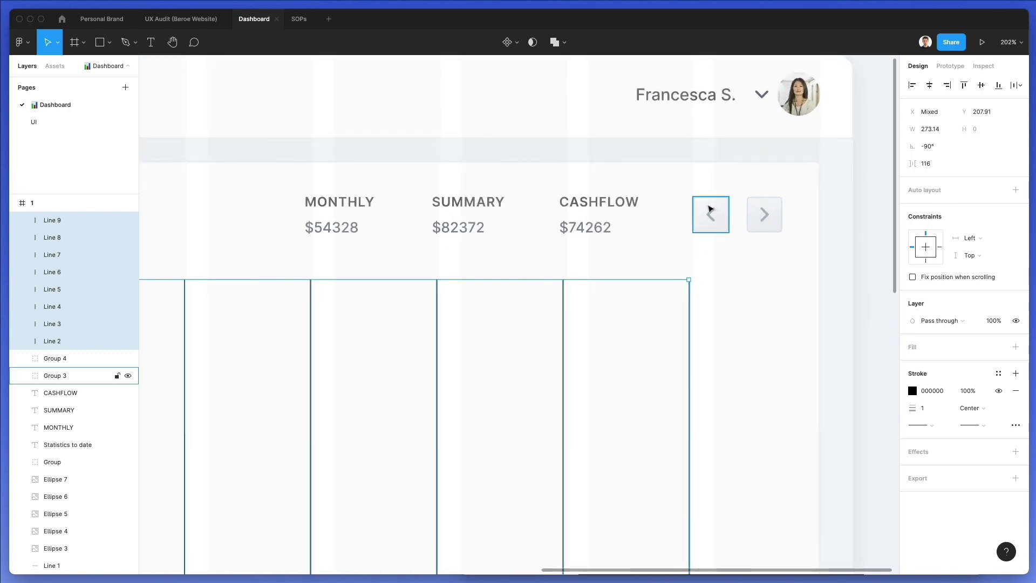
pyautogui.press('i')
pyautogui.hscroll(-5, 655, 174)
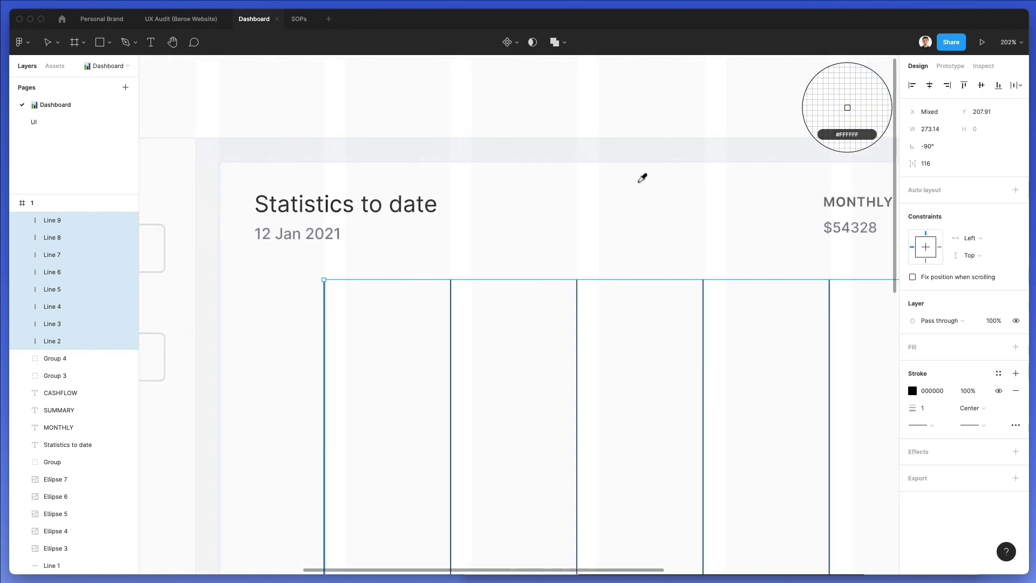
pyautogui.click(197, 220)
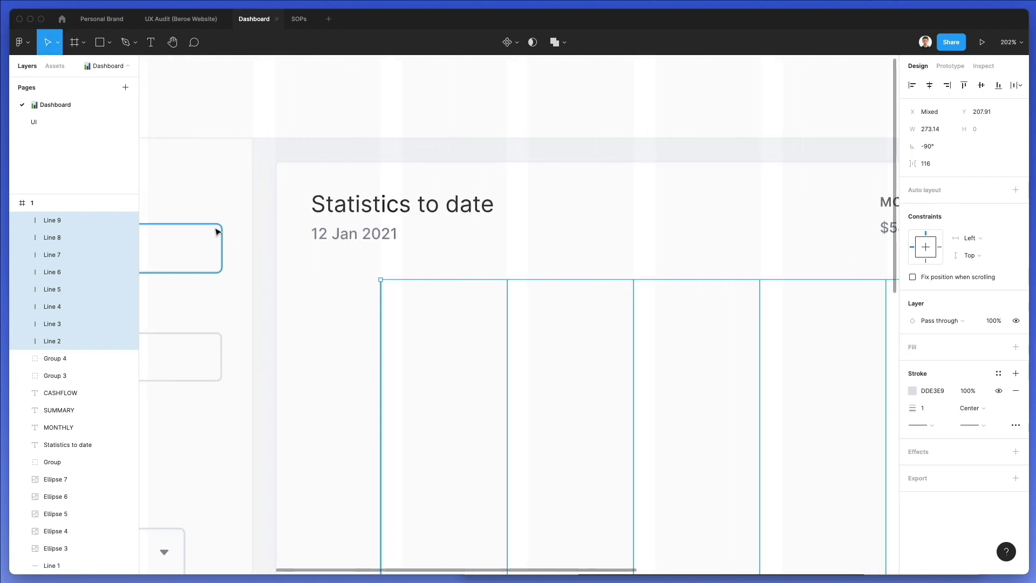
pyautogui.hscroll(3, 487, 321)
pyautogui.press('Escape')
pyautogui.scroll(-1, 497, 351)
pyautogui.hscroll(-1, 491, 365)
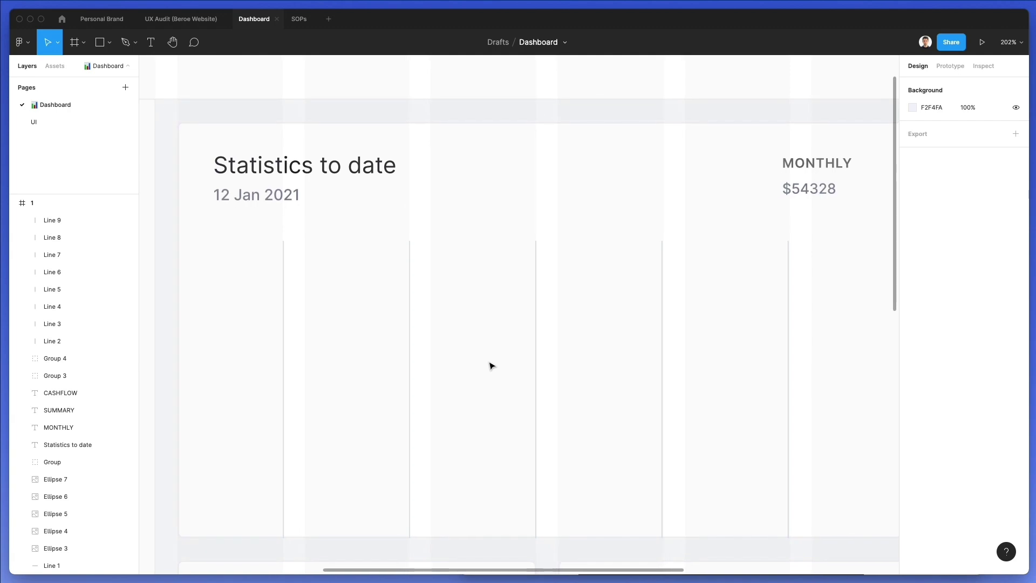
pyautogui.moveTo(250, 196); pyautogui.dragTo(323, 248)
# Retype the copied date label so it reads Jan 17
pyautogui.doubleClick(321, 246)
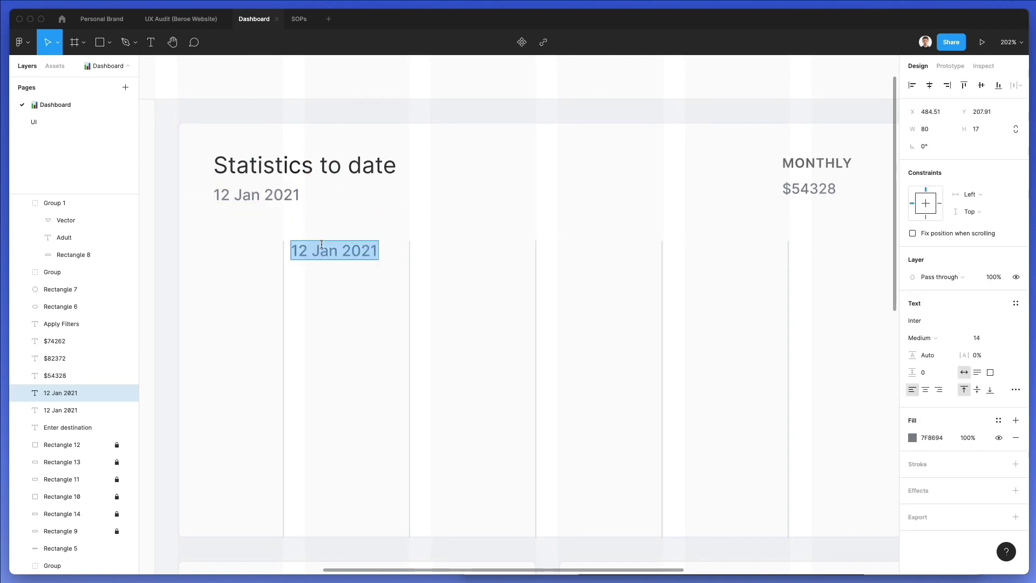
pyautogui.write('JAN 17')
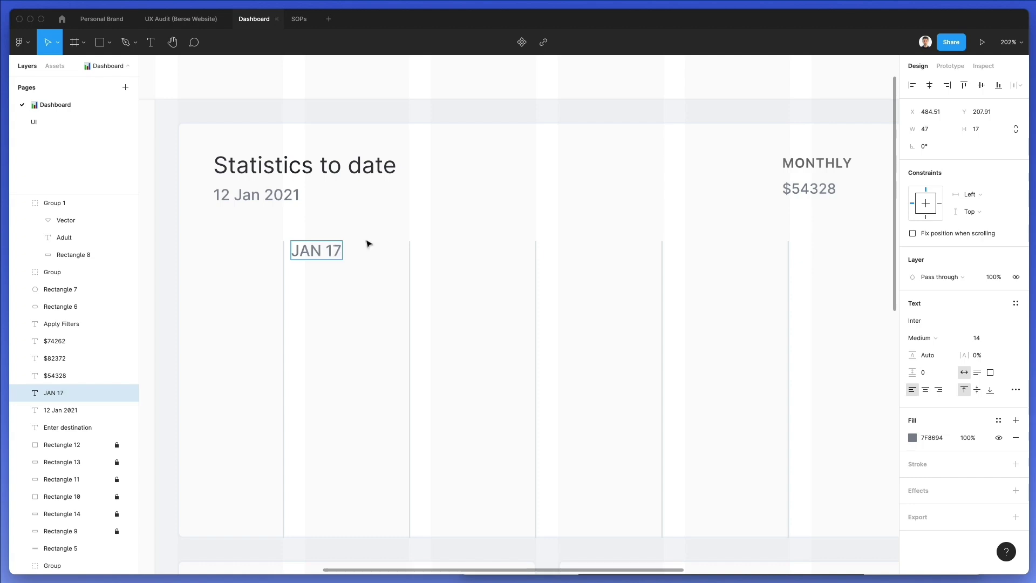
pyautogui.press('Escape')
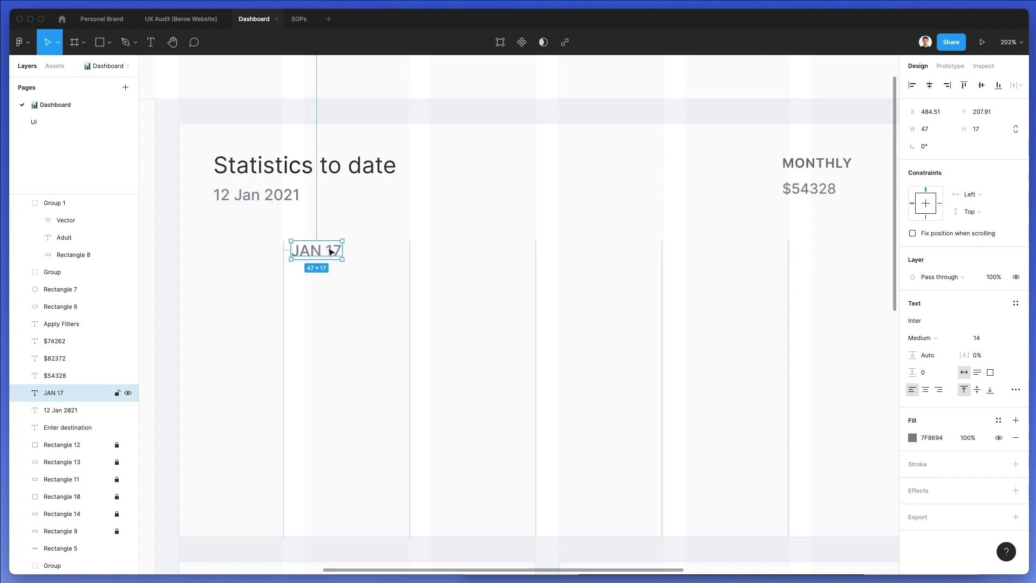
pyautogui.click(273, 193)
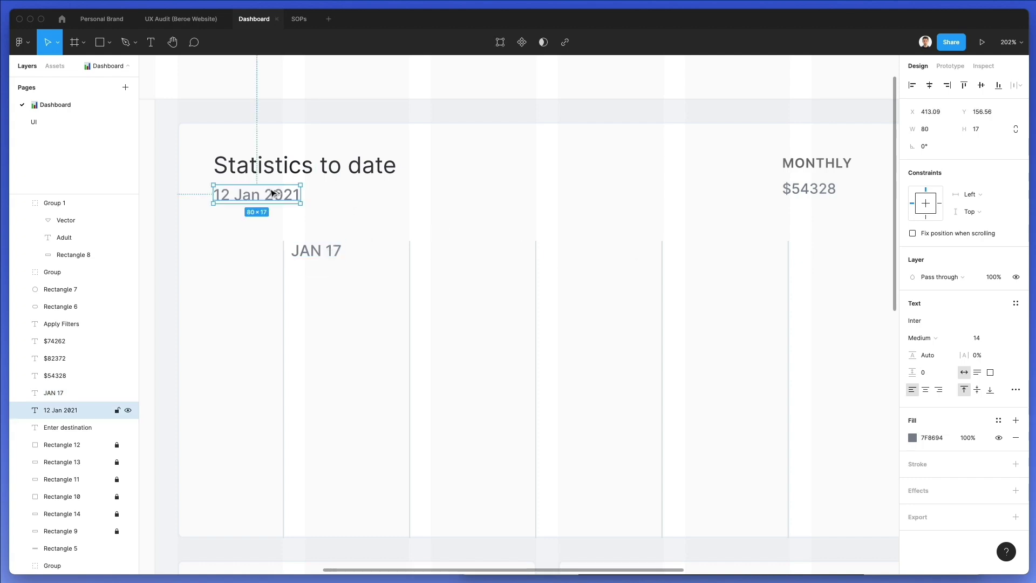
pyautogui.click(304, 246)
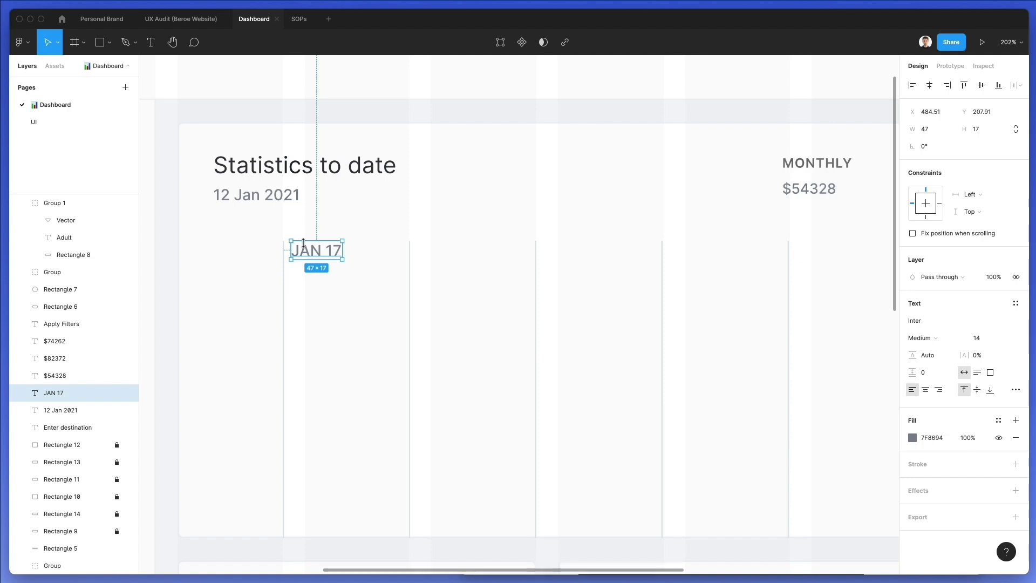
pyautogui.doubleClick(317, 252)
pyautogui.doubleClick(317, 252)
pyautogui.write('Jan')
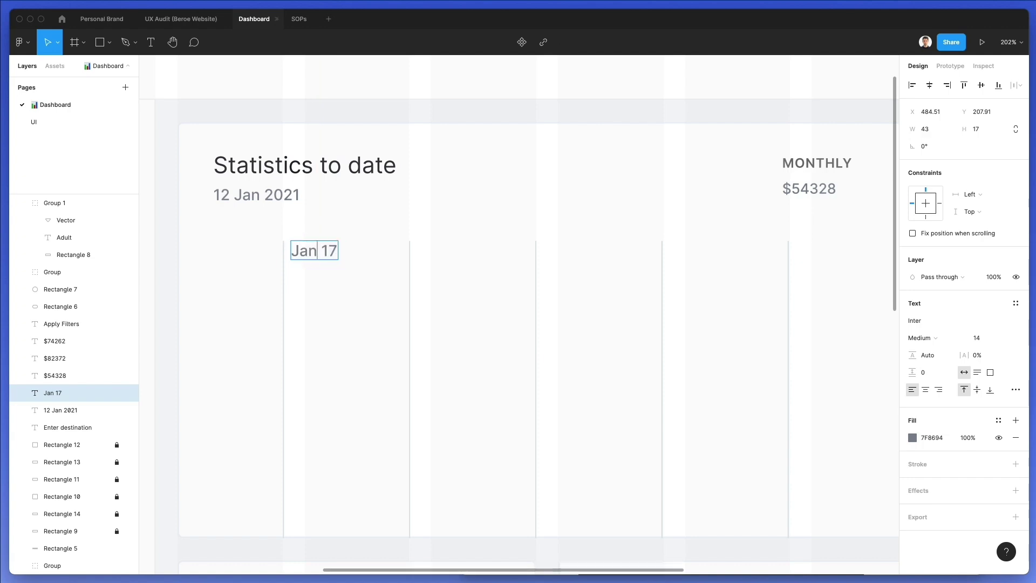
pyautogui.click(389, 226)
pyautogui.click(318, 249)
# Set the Jan 17 label's font size to 12
pyautogui.click(988, 337)
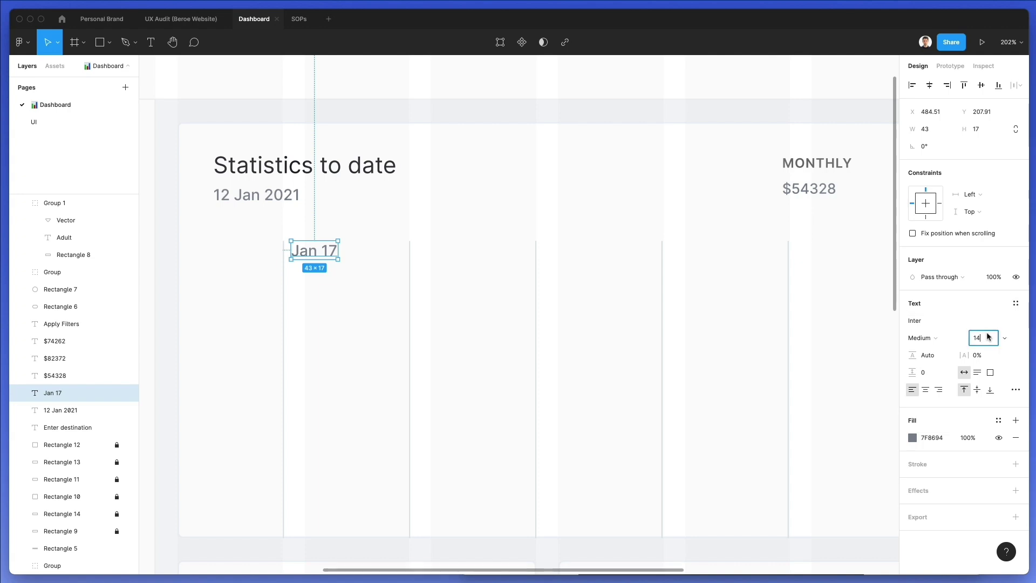
pyautogui.press('BackSpace')
pyautogui.write('2')
pyautogui.press('Return')
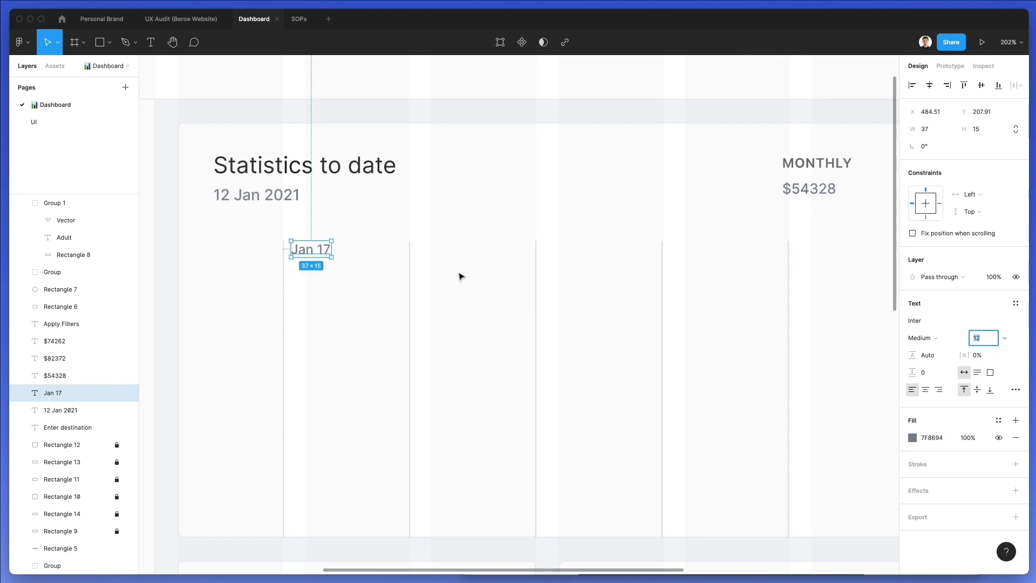
pyautogui.press('Escape')
pyautogui.keyDown('ctrl'); pyautogui.scroll(-3, 460, 276); pyautogui.keyUp('ctrl')
pyautogui.hscroll(-5, 389, 254)
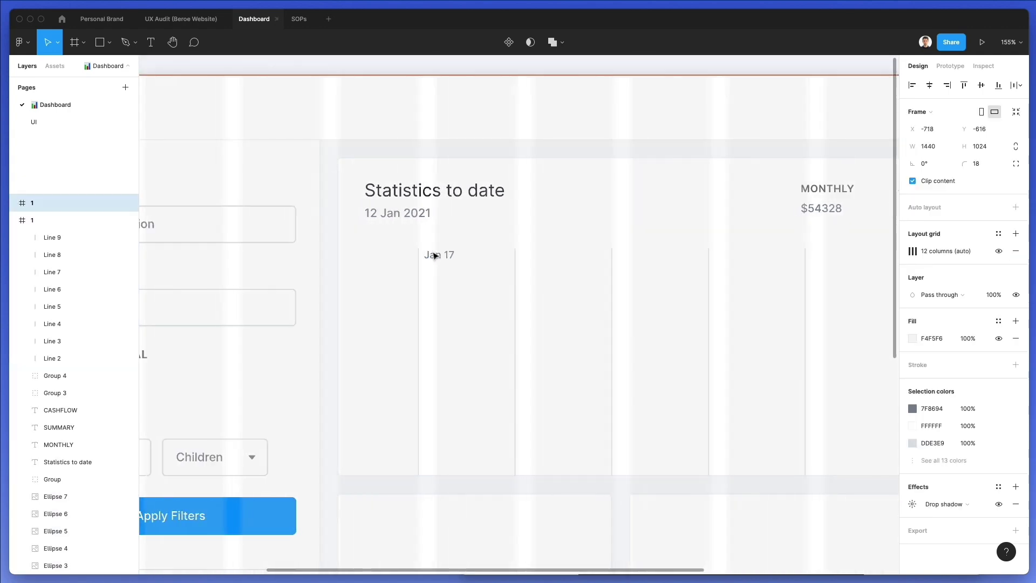
# Copy the Jan 17 label into each of the remaining chart columns
pyautogui.hscroll(3, 435, 256)
pyautogui.click(345, 254)
pyautogui.keyDown('alt'); pyautogui.moveTo(345, 254); pyautogui.dragTo(447, 260); pyautogui.keyUp('alt')
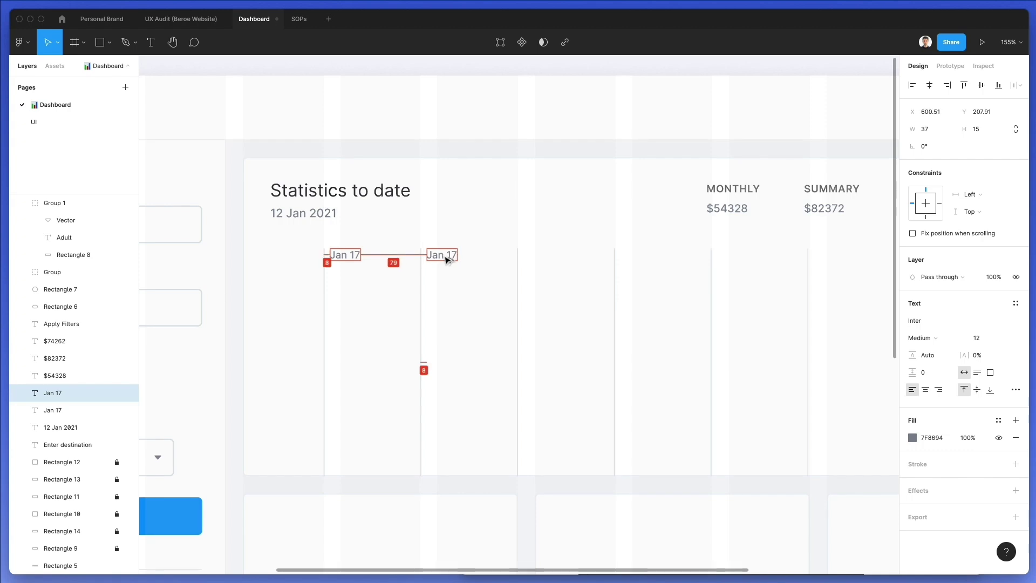
pyautogui.press('super+d')
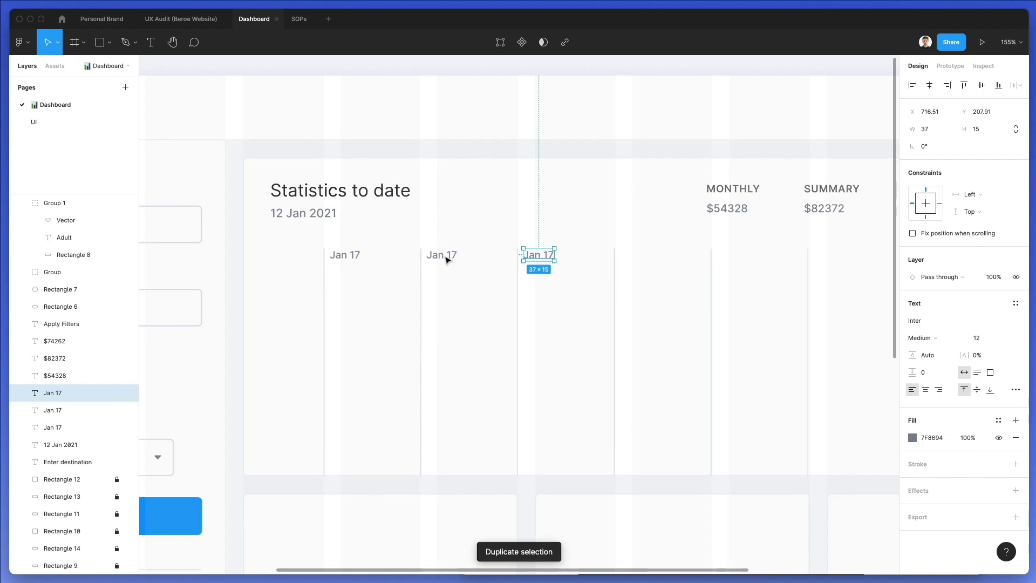
pyautogui.press('super+d')
pyautogui.press('super+d')
pyautogui.press('super+d')
pyautogui.press('super+d')
pyautogui.hscroll(3, 446, 259)
pyautogui.press('super+d')
pyautogui.hscroll(2, 446, 259)
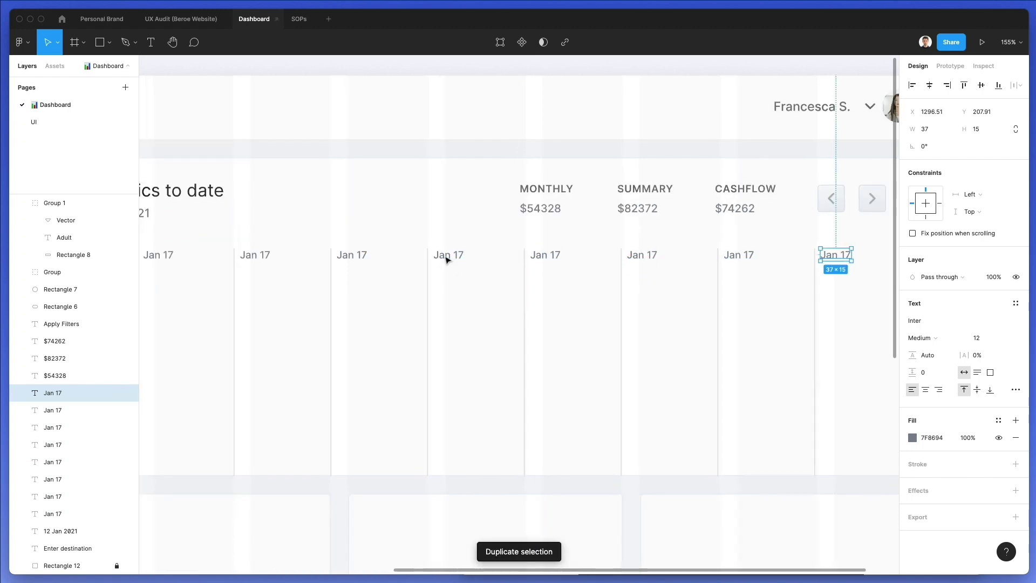
pyautogui.keyDown('ctrl'); pyautogui.scroll(-2, 446, 260); pyautogui.keyUp('ctrl')
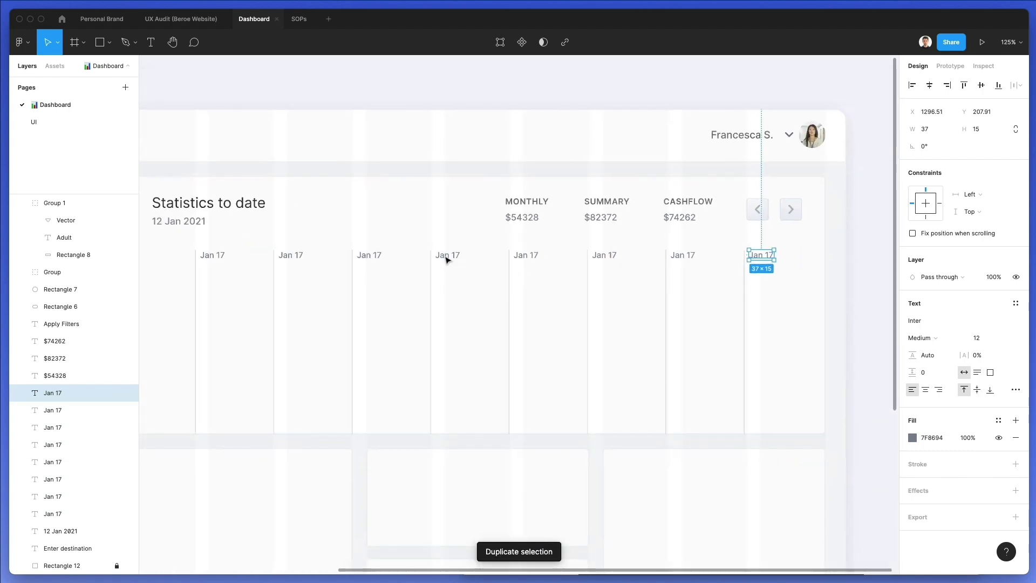
# Rename the second, third and fourth column labels to Feb 17, Mar 17 and Apr 17
pyautogui.click(290, 255)
pyautogui.doubleClick(291, 254)
pyautogui.doubleClick(292, 250)
pyautogui.write('Feb')
pyautogui.click(366, 254)
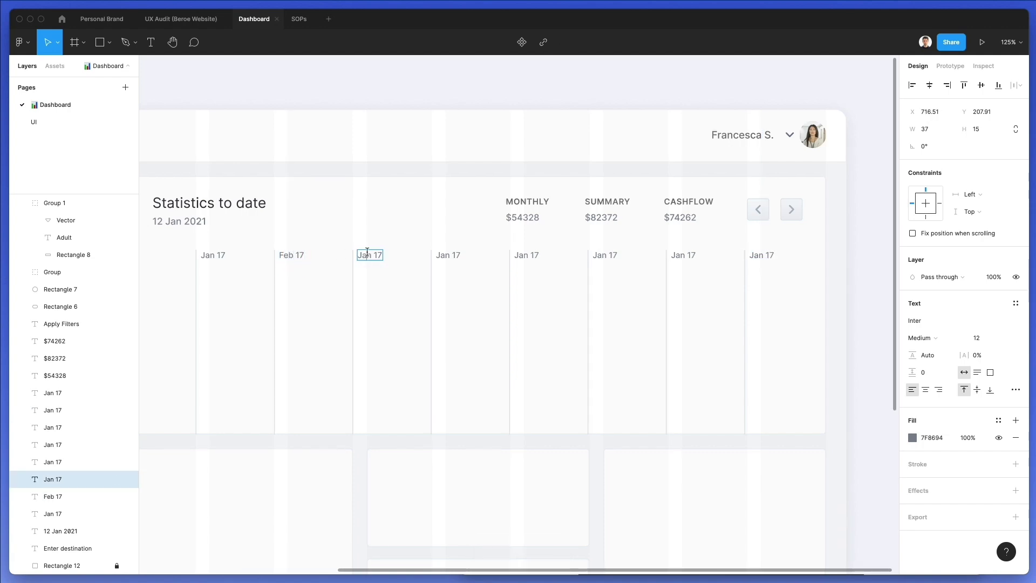
pyautogui.write('MA')
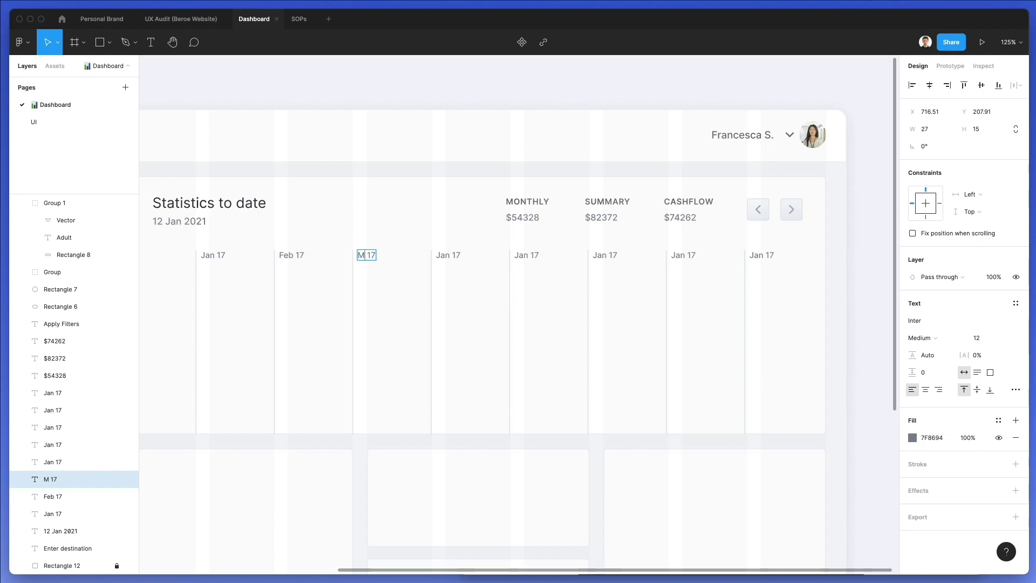
pyautogui.doubleClick(443, 253)
pyautogui.write('Apr')
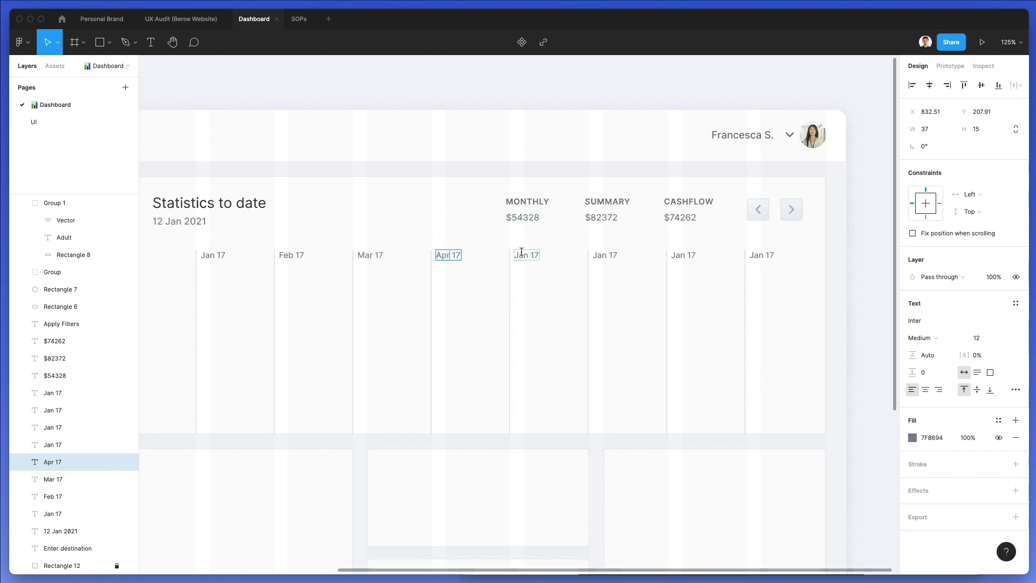
# Rename the last four column labels to May 17, Jun 17, Jul 17 and Aug 17
pyautogui.doubleClick(522, 254)
pyautogui.write('May')
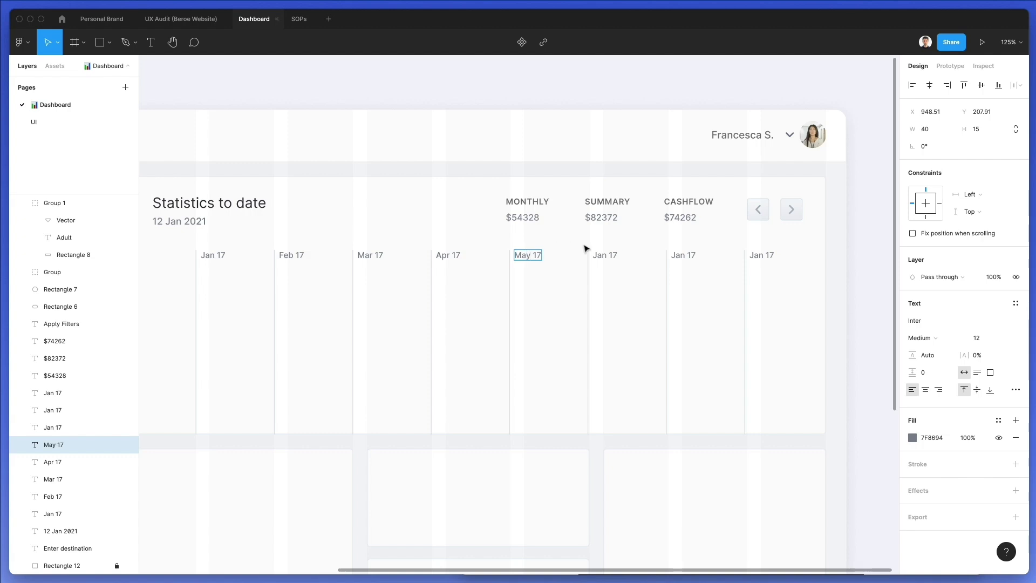
pyautogui.click(601, 255)
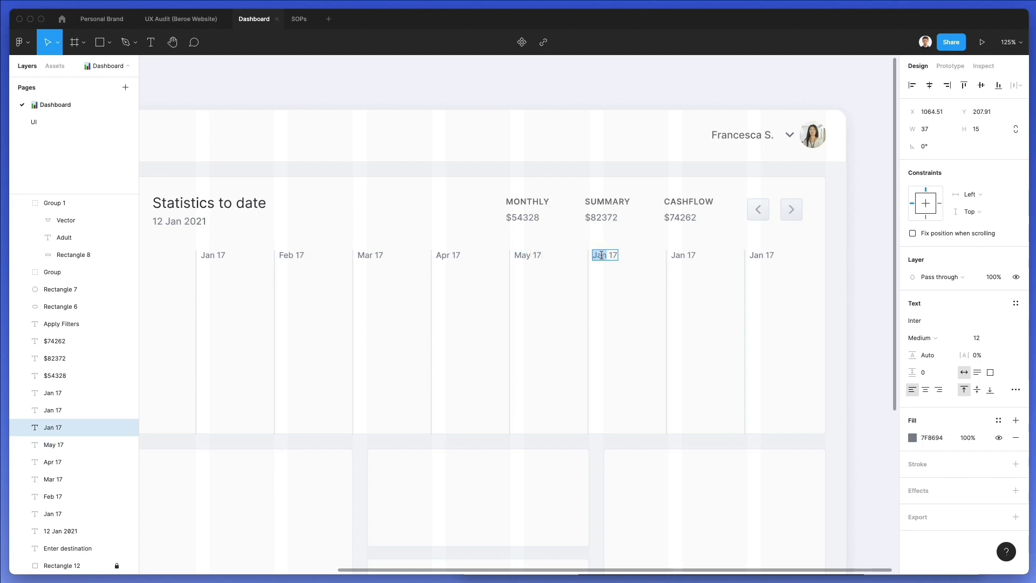
pyautogui.write('Jun')
pyautogui.click(675, 252)
pyautogui.write('J')
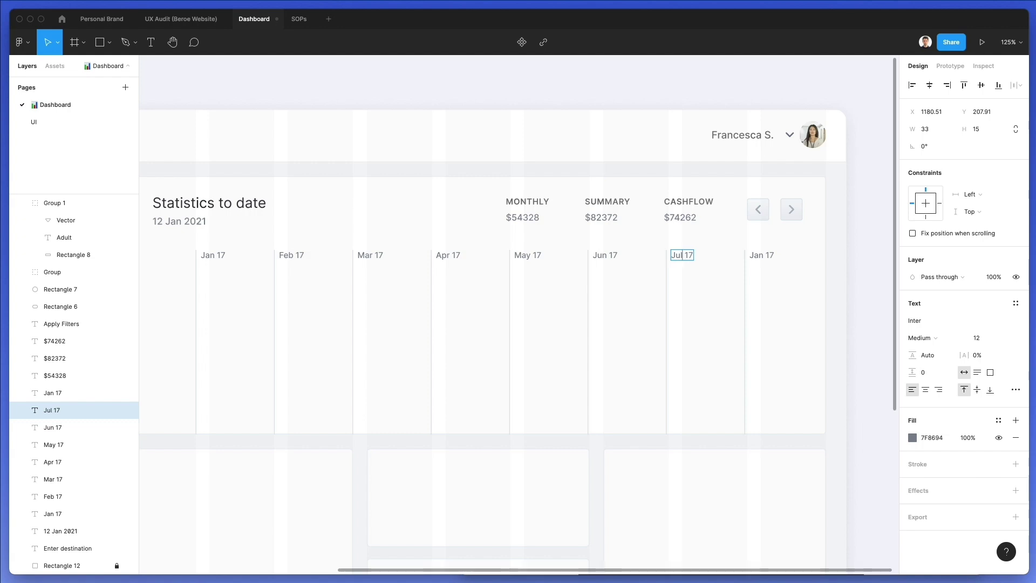
pyautogui.doubleClick(758, 253)
pyautogui.write('Aug')
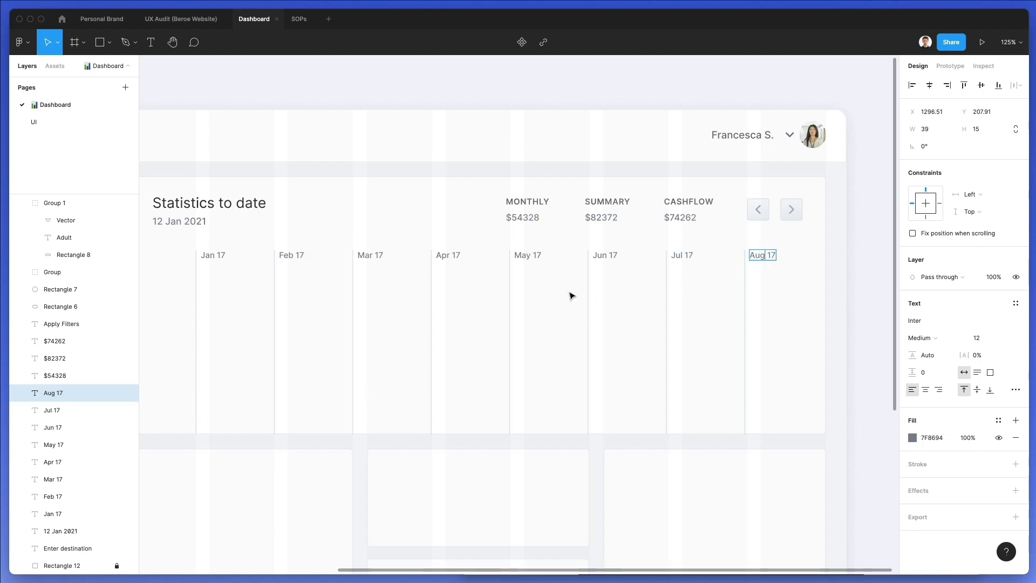
pyautogui.click(559, 295)
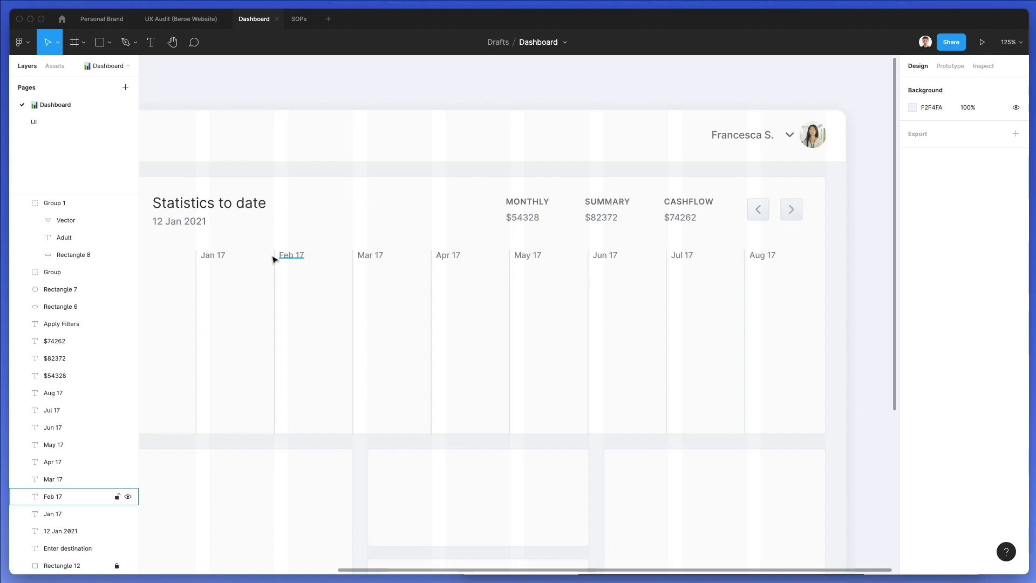
pyautogui.click(221, 256)
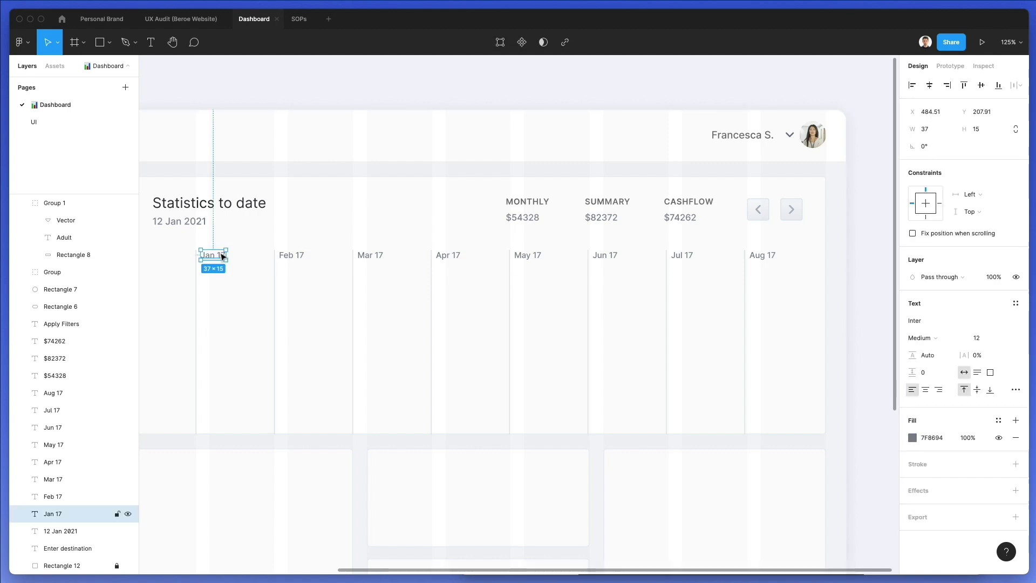
# Select all eight month labels, eyedrop a light grey, and adjust it to BCC6D1
pyautogui.keyDown('shift'); pyautogui.click(69, 394); pyautogui.keyUp('shift')
pyautogui.scroll(10, 319, 277)
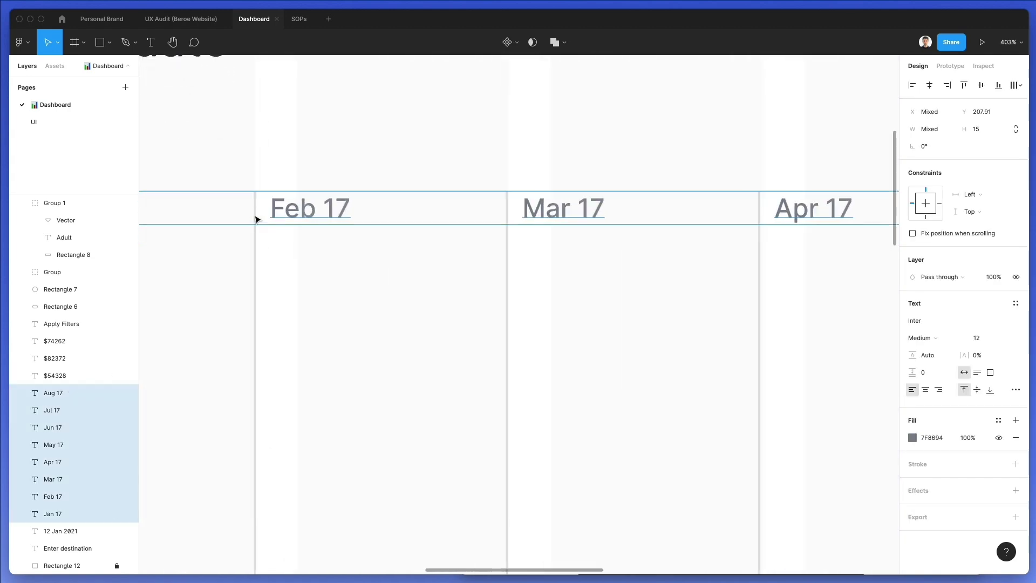
pyautogui.press('i')
pyautogui.click(261, 206)
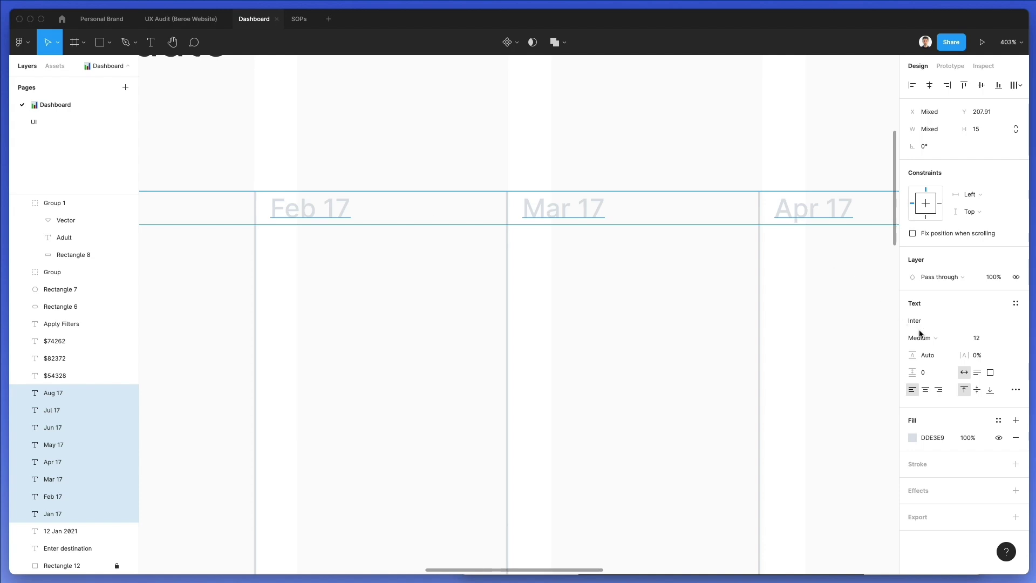
pyautogui.click(912, 437)
pyautogui.moveTo(778, 313); pyautogui.dragTo(783, 327)
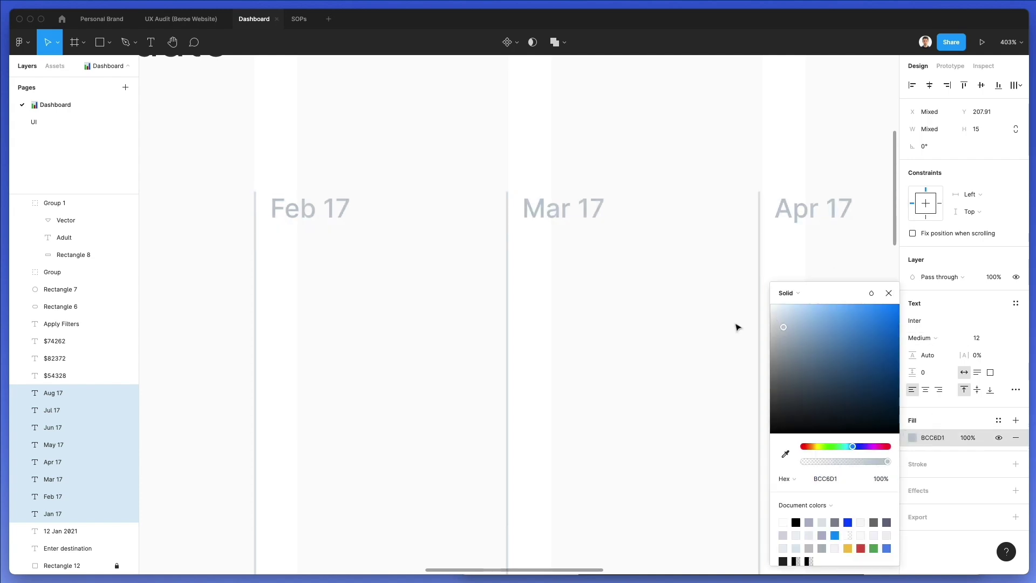
pyautogui.scroll(-5, 650, 326)
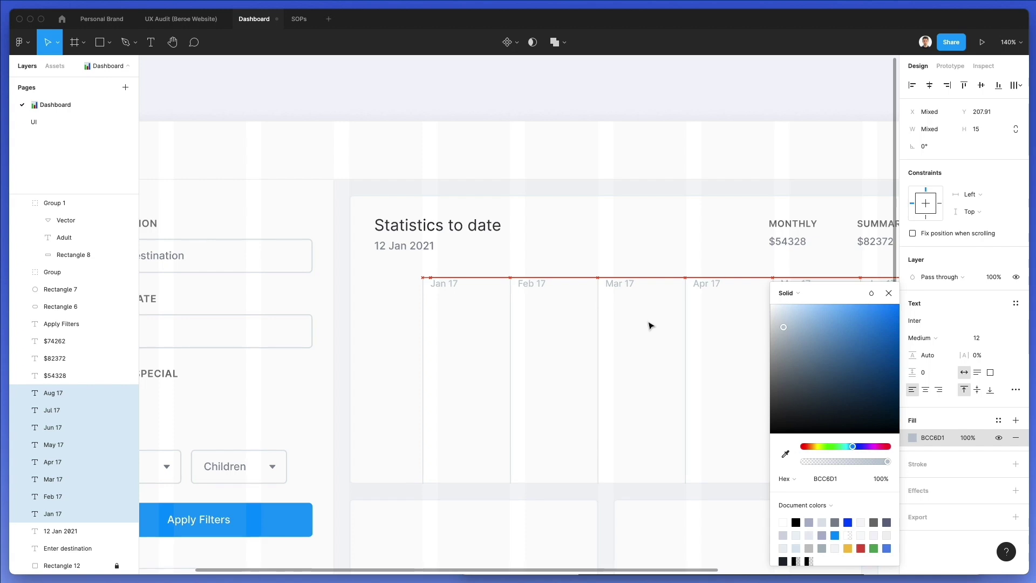
pyautogui.hscroll(3, 608, 338)
pyautogui.press('Escape')
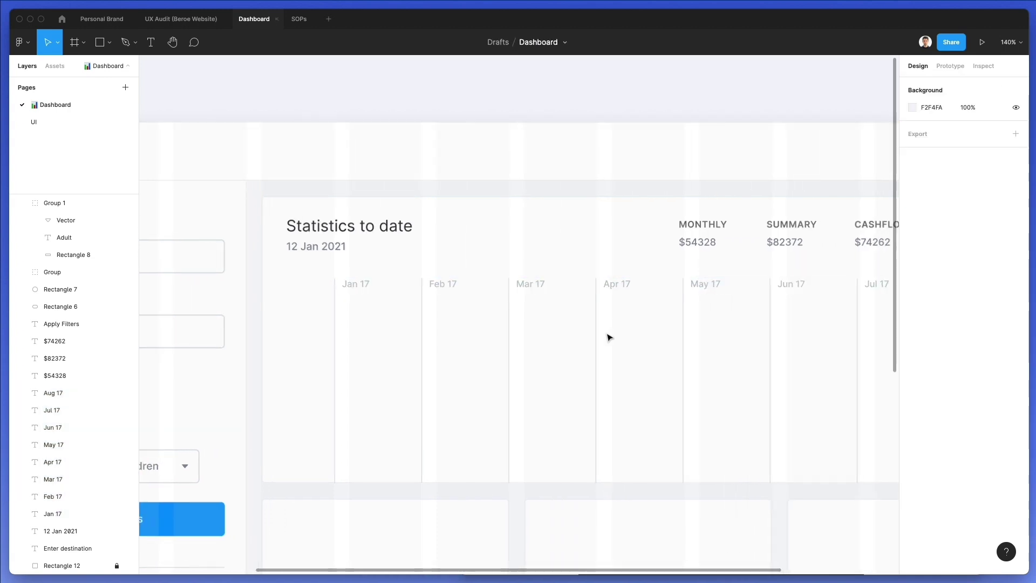
pyautogui.scroll(-2, 608, 337)
pyautogui.scroll(-1, 608, 338)
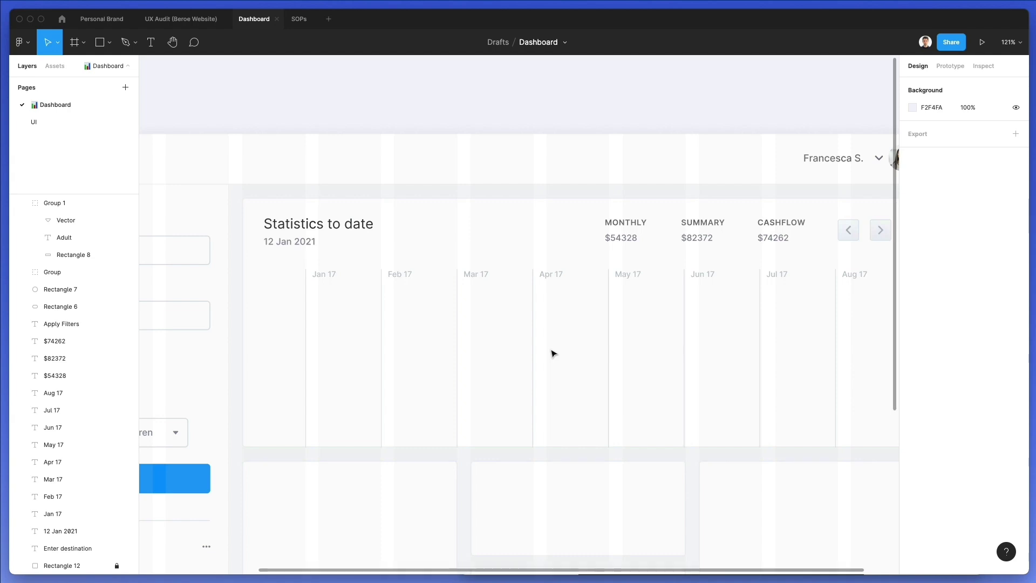
pyautogui.press('p')
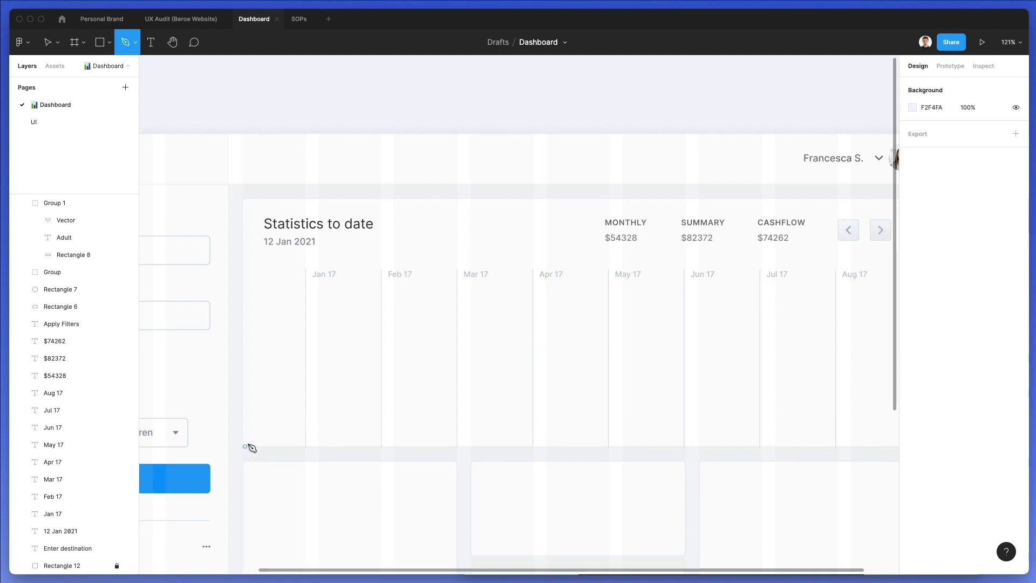
# Start the pen path at the bottom left and trace peaks and dips from Jan 17 past Mar 17
pyautogui.moveTo(245, 446); pyautogui.dragTo(251, 428)
pyautogui.click(252, 428)
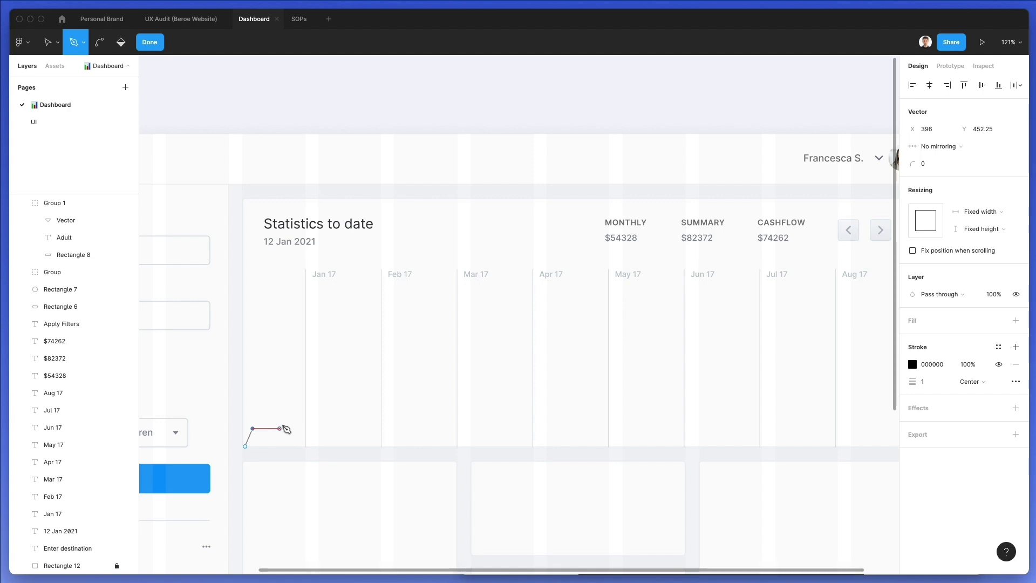
pyautogui.click(290, 417)
pyautogui.click(306, 417)
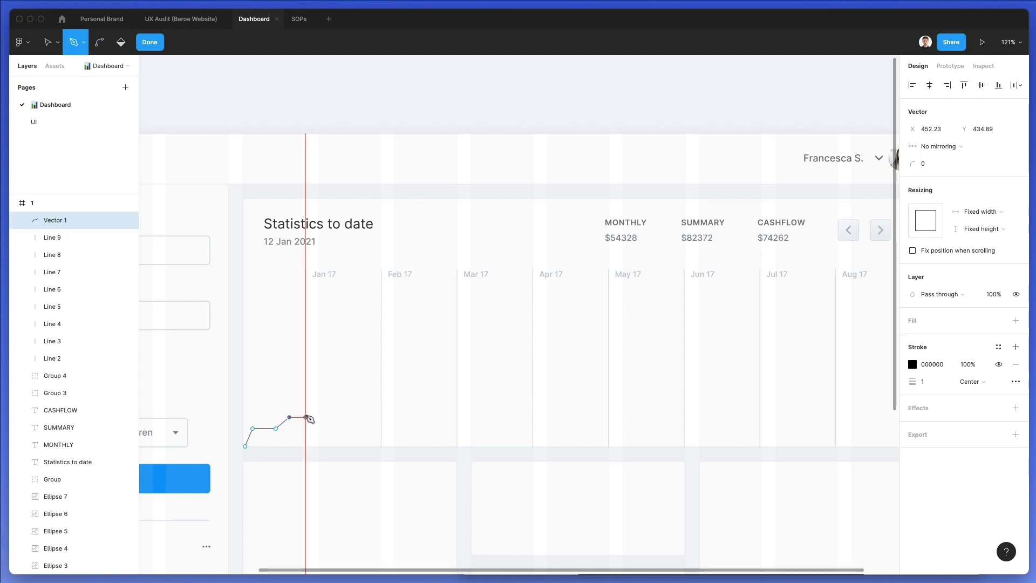
pyautogui.click(315, 407)
pyautogui.click(329, 368)
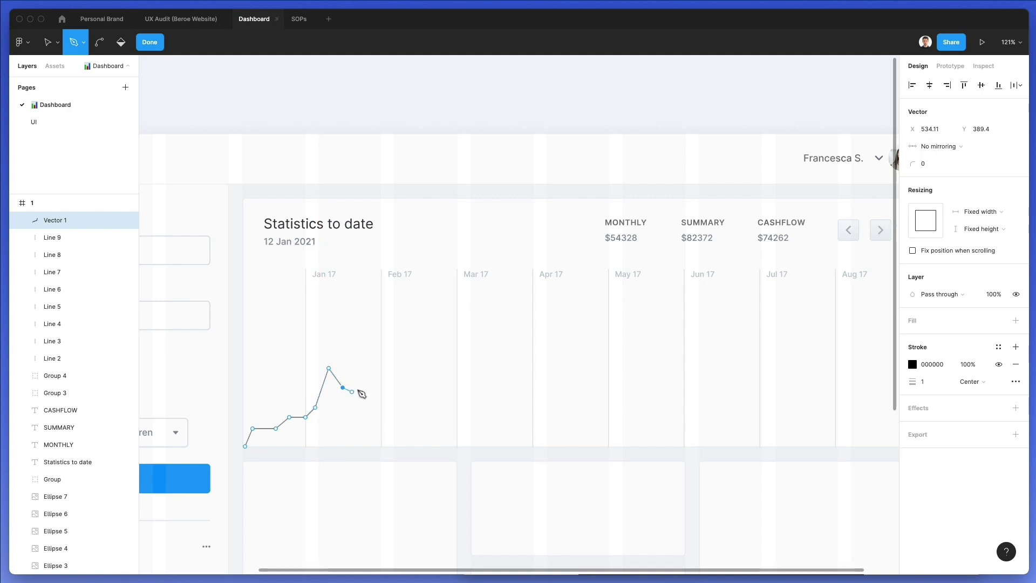
pyautogui.click(362, 391)
pyautogui.click(372, 388)
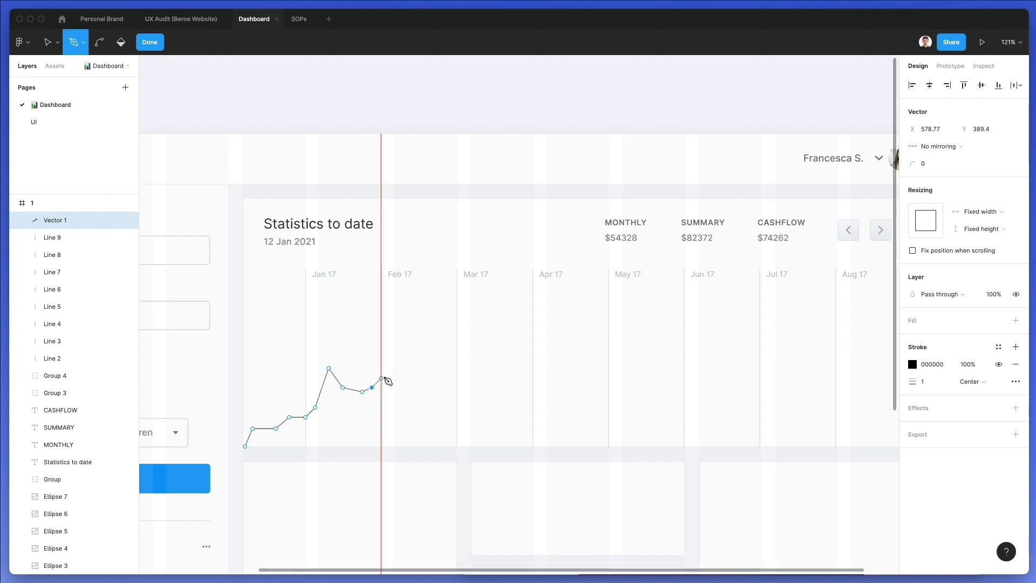
pyautogui.click(377, 408)
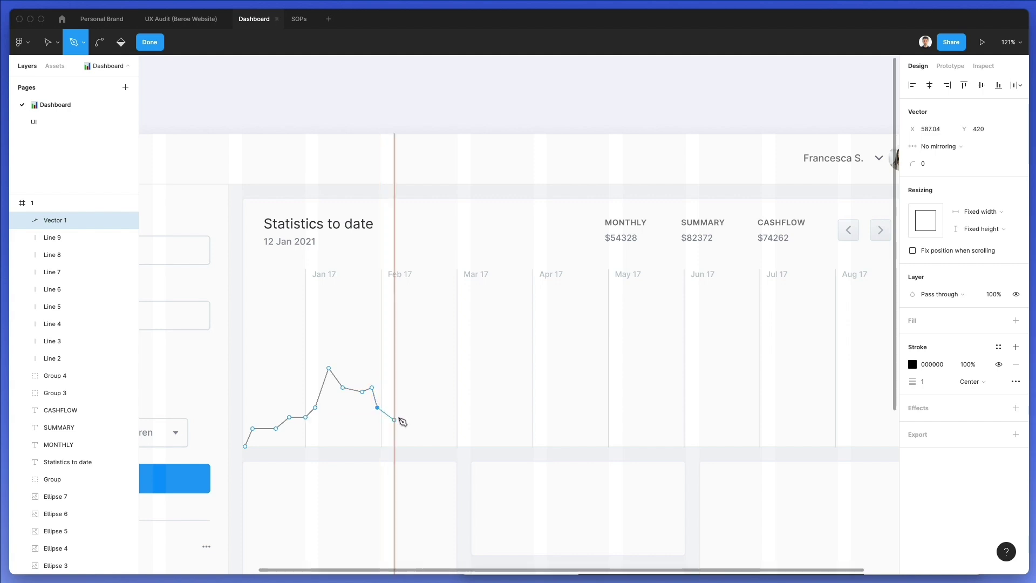
pyautogui.click(388, 427)
pyautogui.click(394, 404)
pyautogui.click(409, 387)
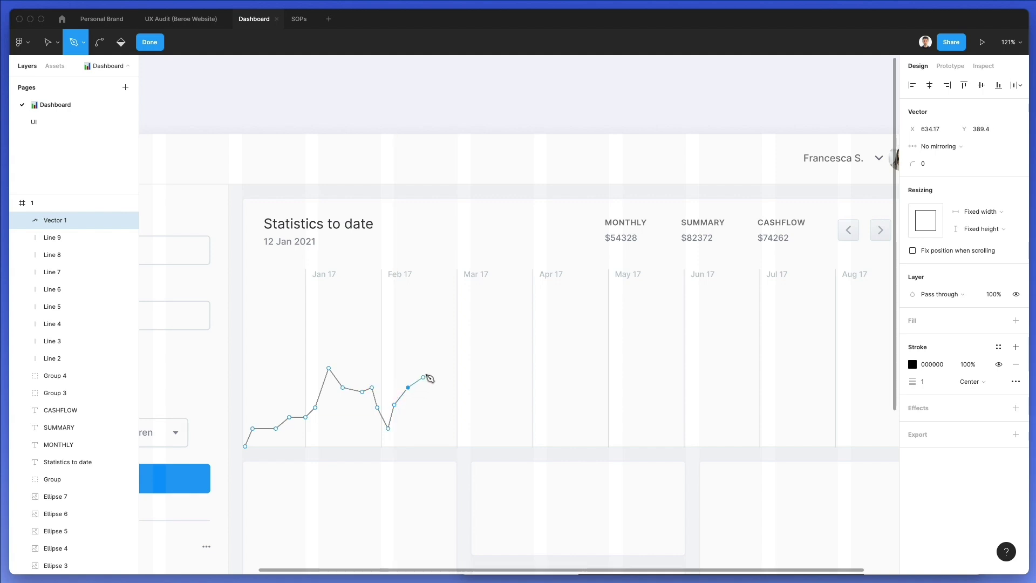
pyautogui.click(433, 340)
pyautogui.click(442, 425)
pyautogui.click(446, 411)
pyautogui.click(464, 398)
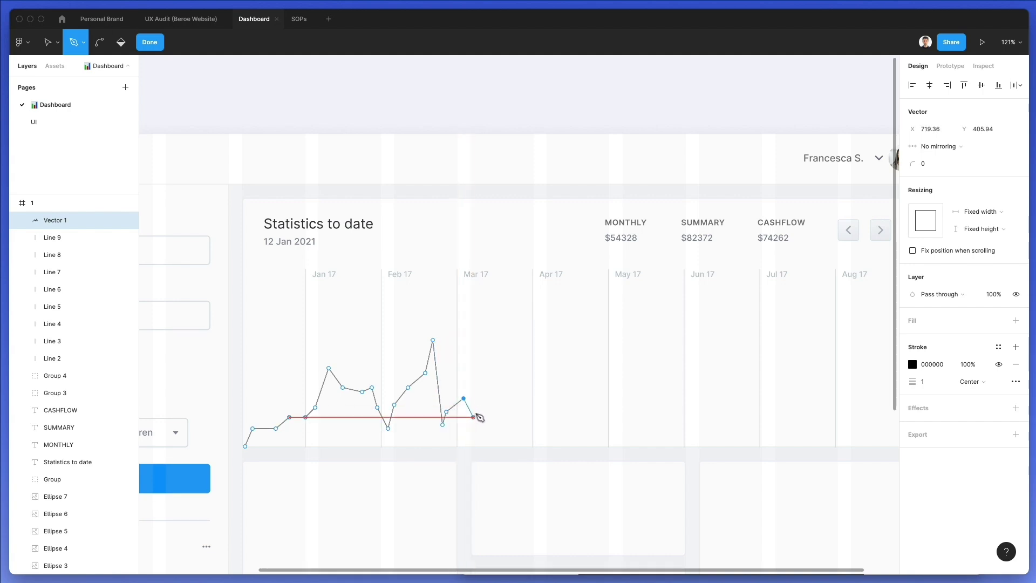
pyautogui.click(473, 412)
pyautogui.click(487, 394)
pyautogui.click(503, 368)
# Continue the chart line through the April peak and May up to the highest June peak
pyautogui.hscroll(3, 511, 365)
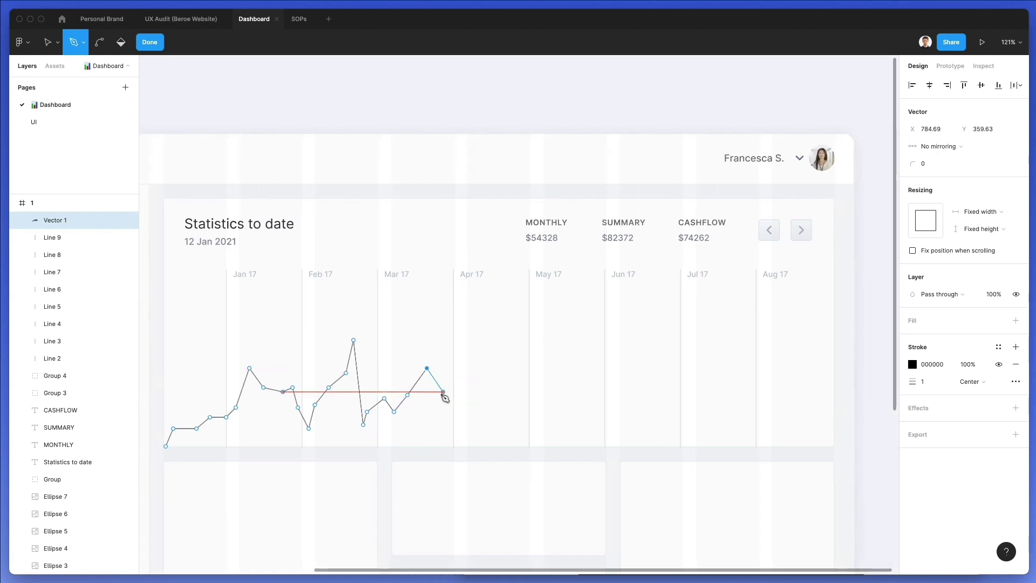
pyautogui.click(433, 387)
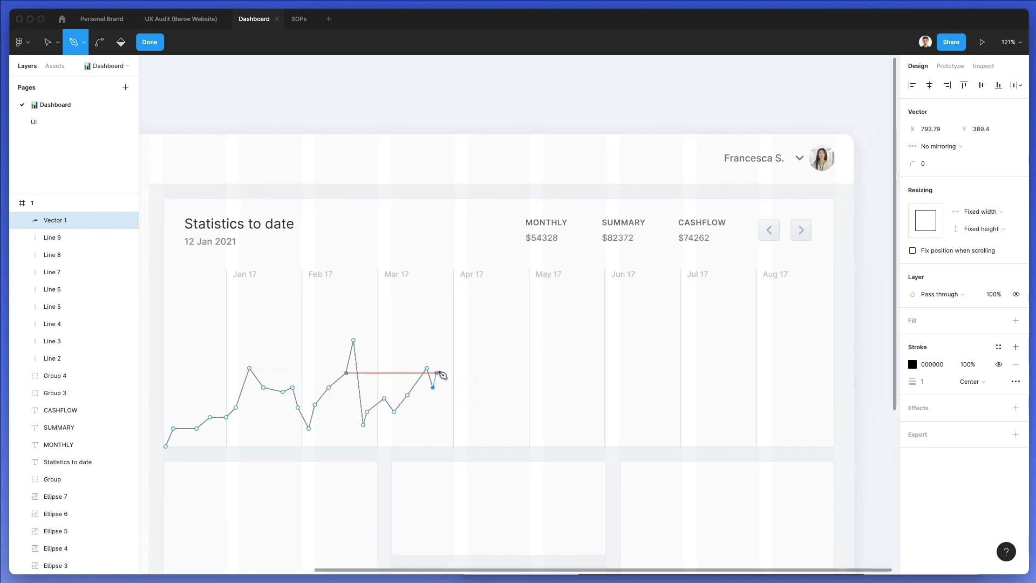
pyautogui.click(445, 352)
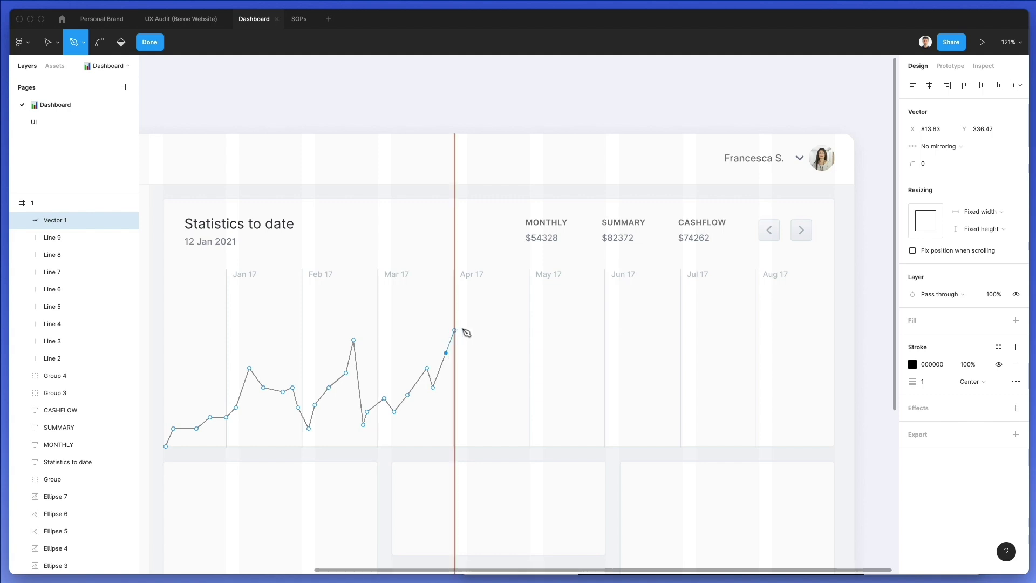
pyautogui.click(460, 330)
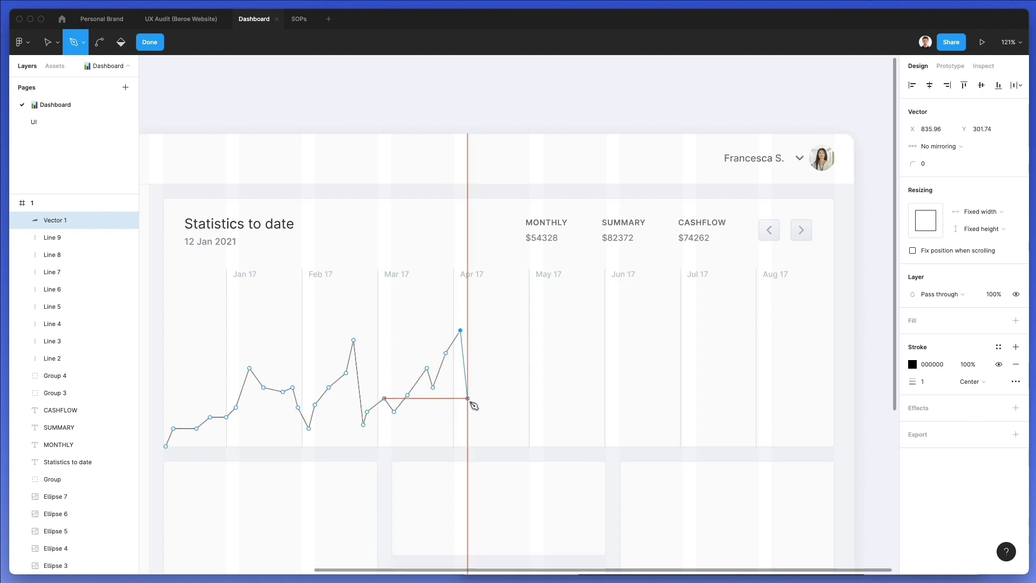
pyautogui.click(468, 424)
pyautogui.click(478, 398)
pyautogui.click(488, 412)
pyautogui.click(516, 404)
pyautogui.click(529, 383)
pyautogui.click(543, 407)
pyautogui.click(562, 416)
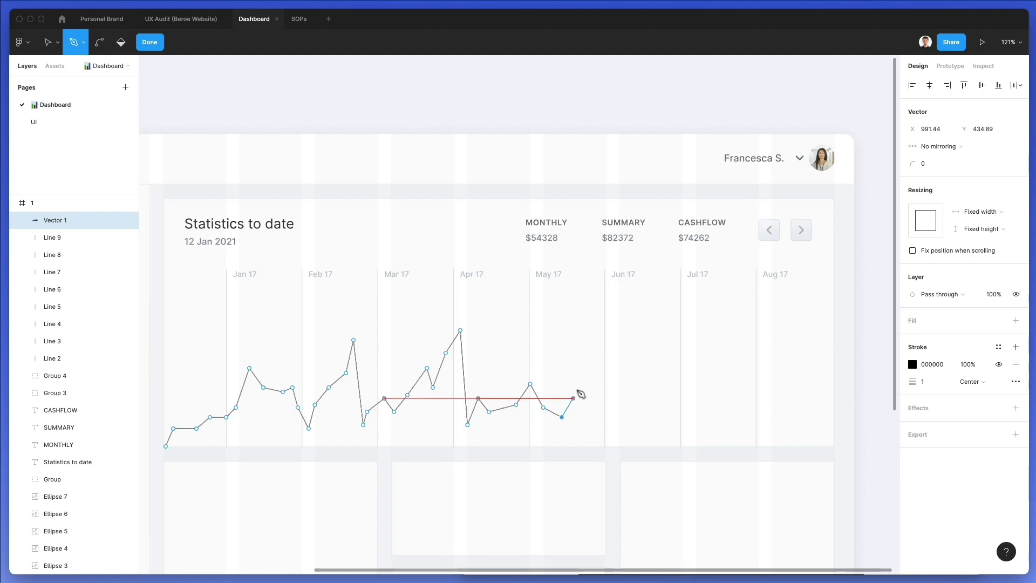
pyautogui.click(579, 384)
pyautogui.click(597, 334)
pyautogui.click(602, 368)
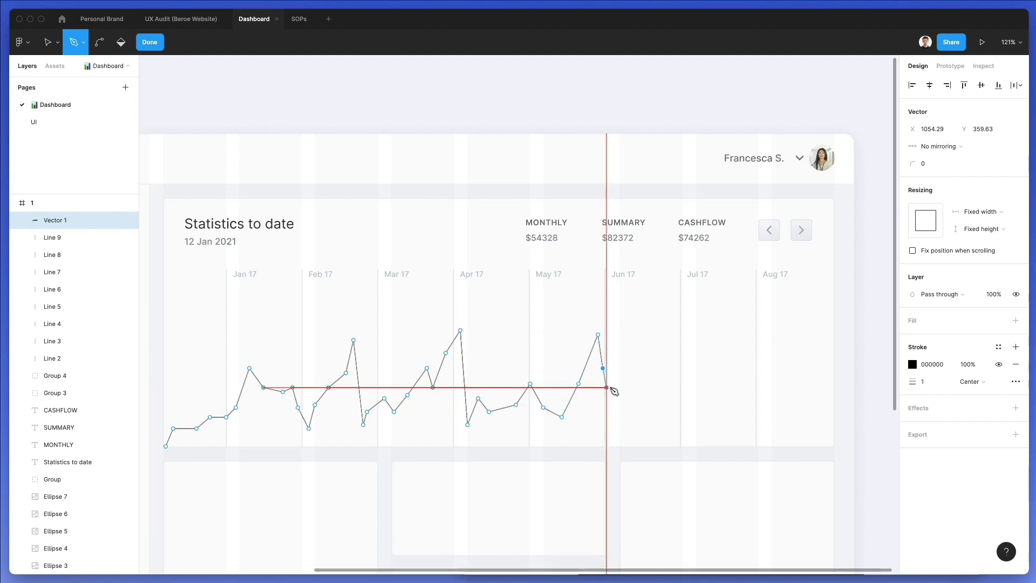
pyautogui.click(612, 407)
pyautogui.click(620, 386)
pyautogui.click(635, 352)
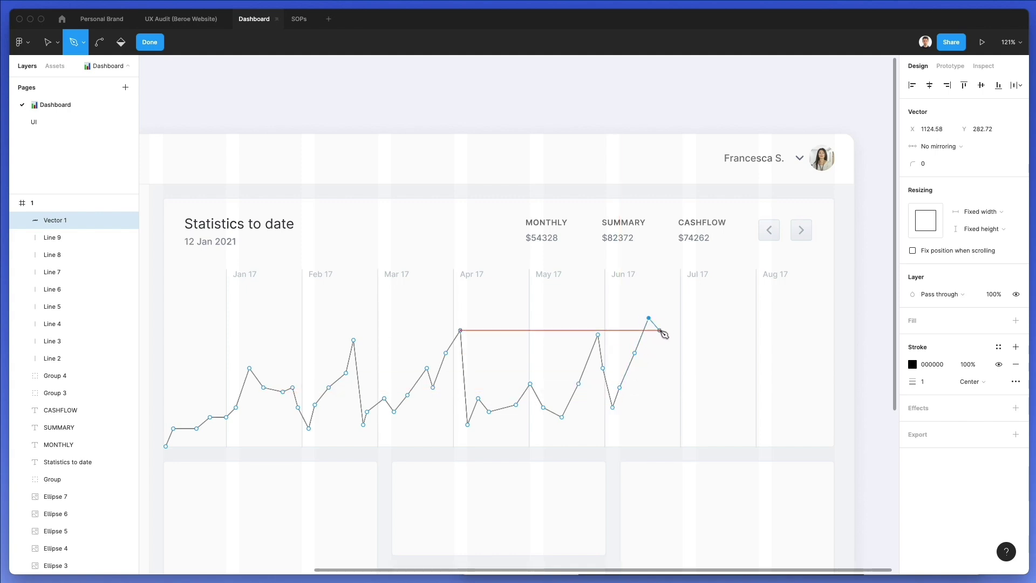
pyautogui.click(657, 308)
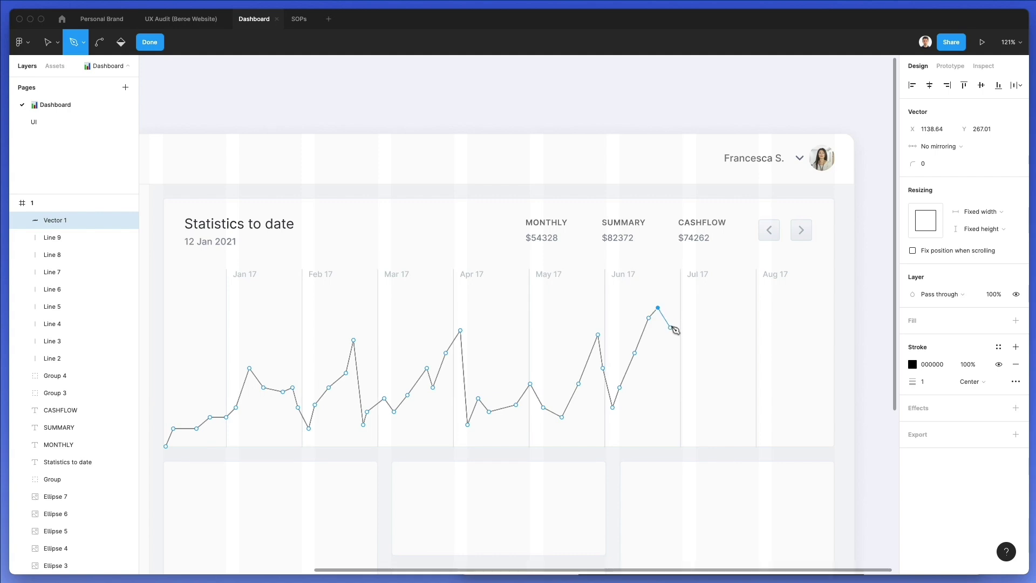
# Finish the line through July and August, drop to the baseline, and close the shape
pyautogui.click(676, 352)
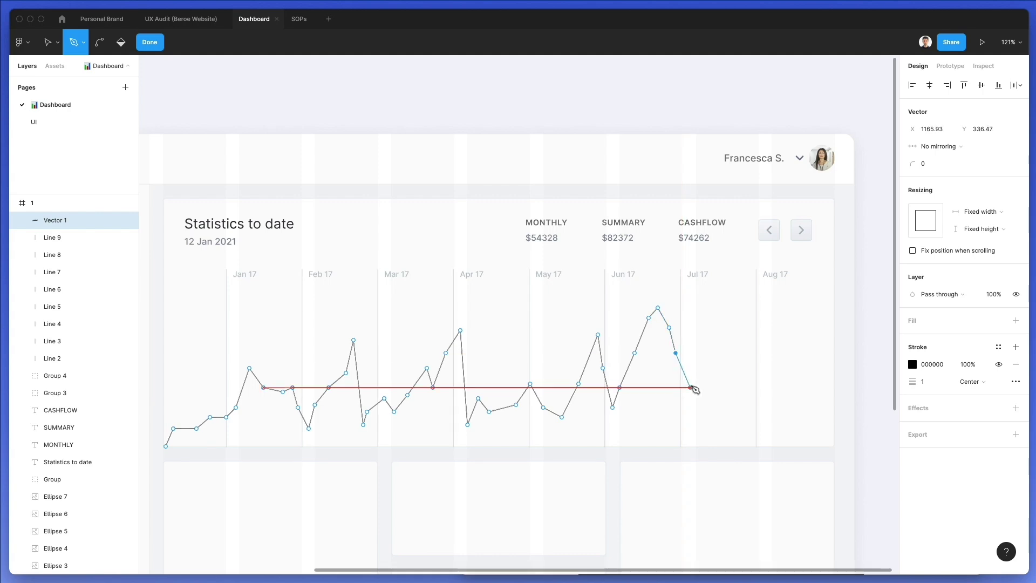
pyautogui.click(689, 404)
pyautogui.click(699, 384)
pyautogui.click(713, 353)
pyautogui.click(728, 331)
pyautogui.click(746, 327)
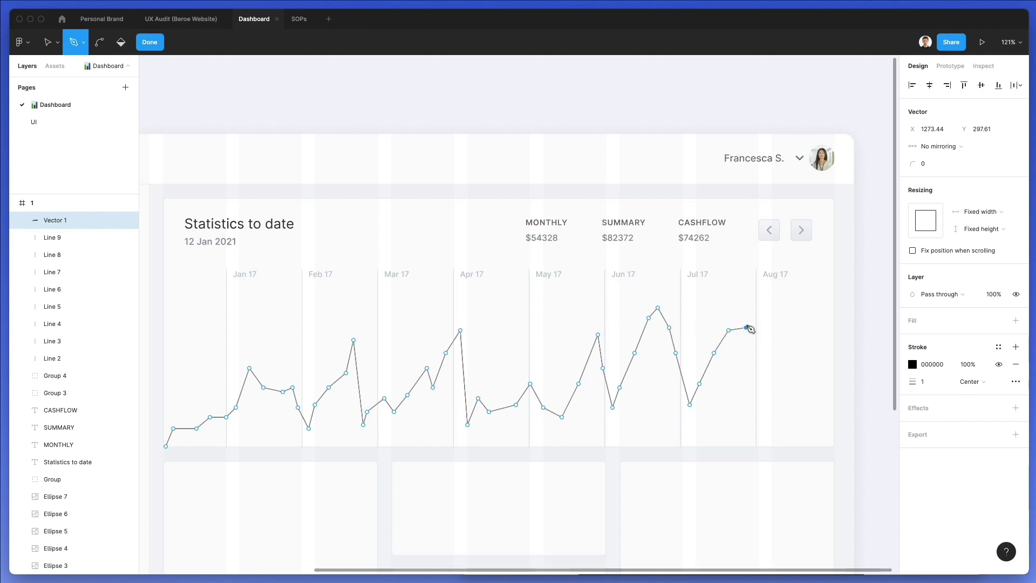
pyautogui.click(758, 340)
pyautogui.click(771, 387)
pyautogui.click(783, 407)
pyautogui.click(803, 380)
pyautogui.click(813, 353)
pyautogui.click(820, 327)
pyautogui.click(834, 287)
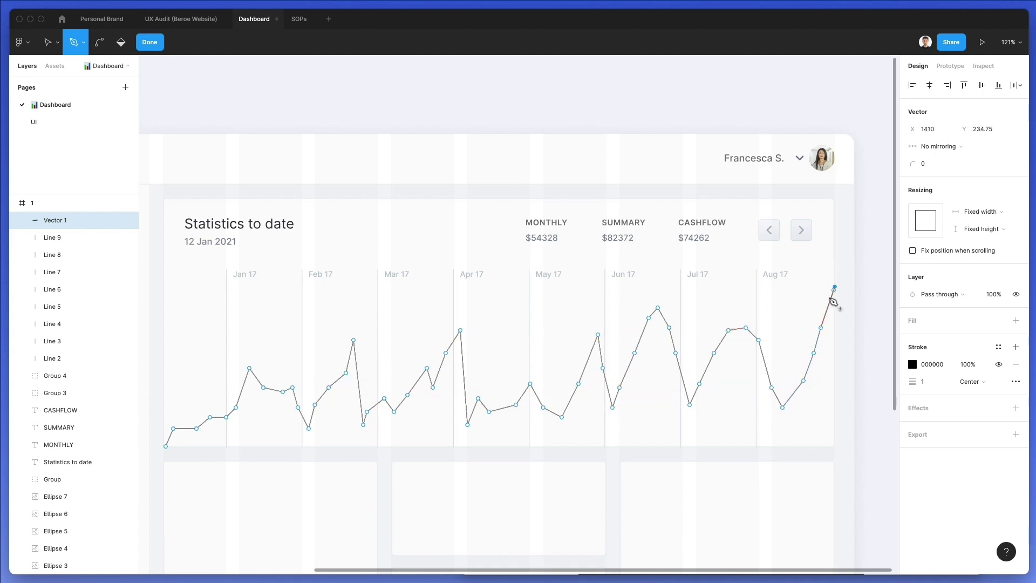
pyautogui.click(835, 446)
pyautogui.click(165, 446)
pyautogui.press('Escape')
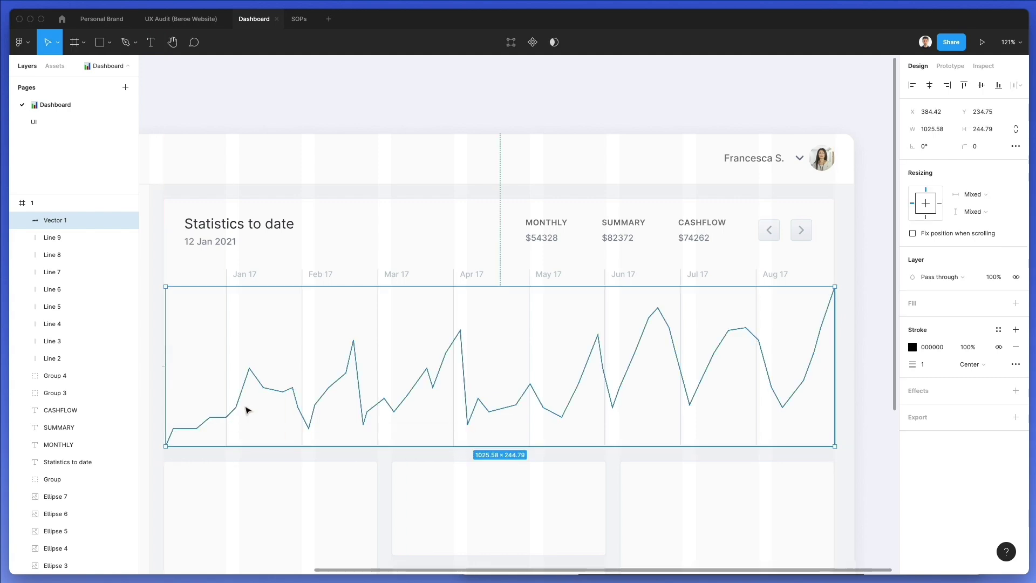
# Remove the chart shape's black stroke and fill it with the blue 0094FF
pyautogui.scroll(1, 815, 370)
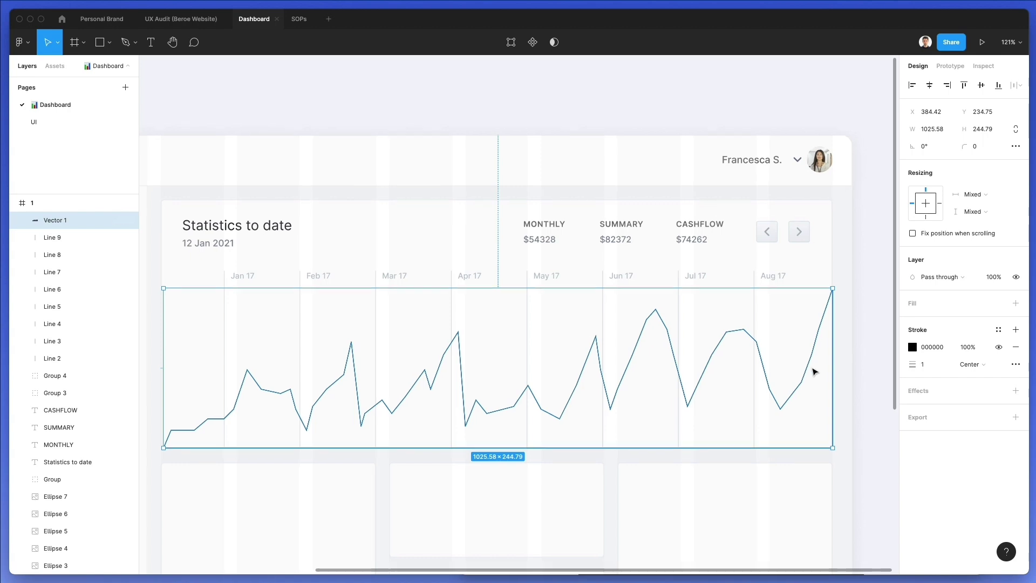
pyautogui.click(1015, 346)
pyautogui.click(913, 304)
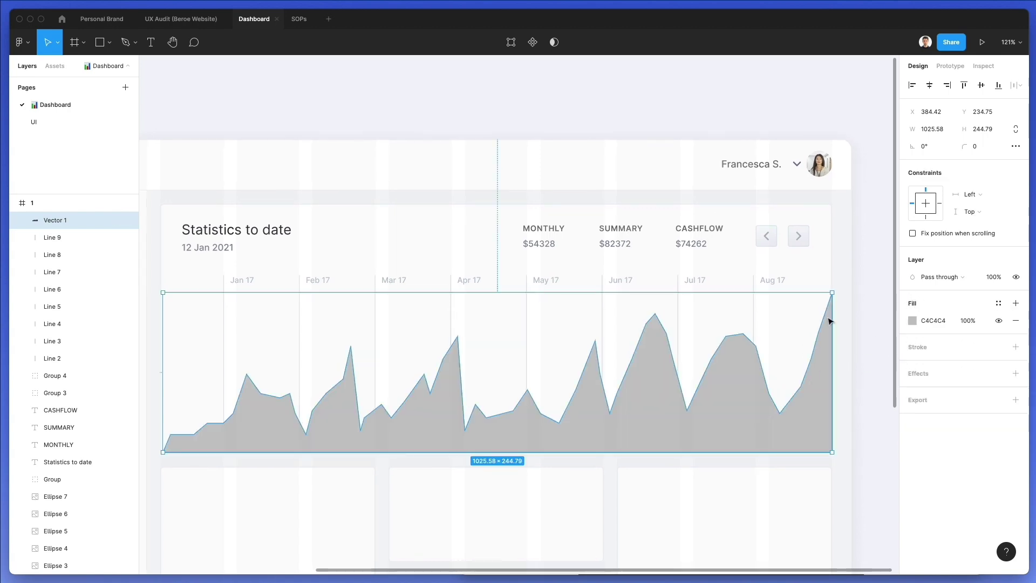
pyautogui.hscroll(-3, 163, 159)
pyautogui.hscroll(-7, 163, 159)
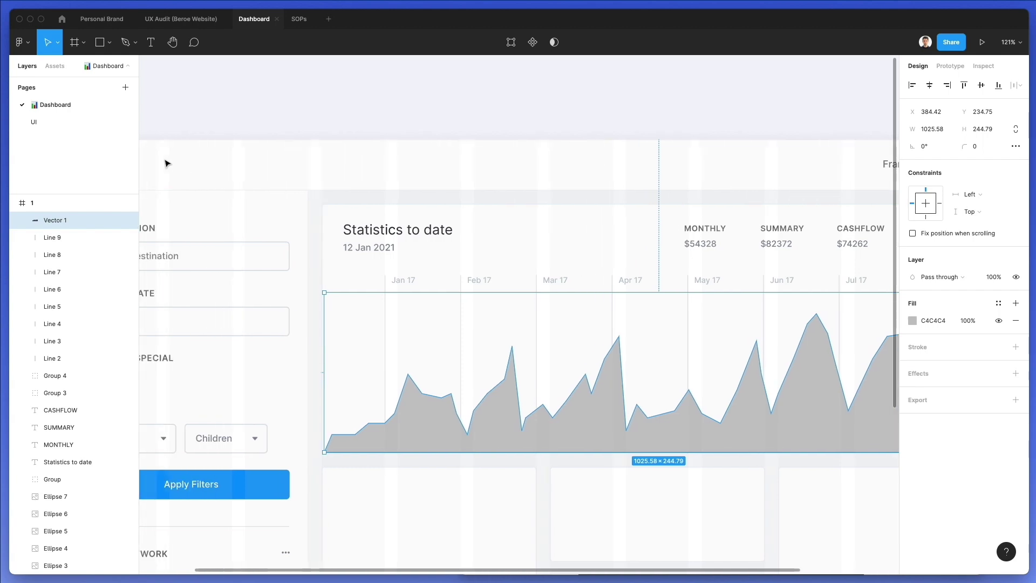
pyautogui.press('i')
pyautogui.click(416, 483)
# Make the fill a linear gradient from 0094FF at 19% opacity to transparent at the baseline
pyautogui.hscroll(8, 416, 484)
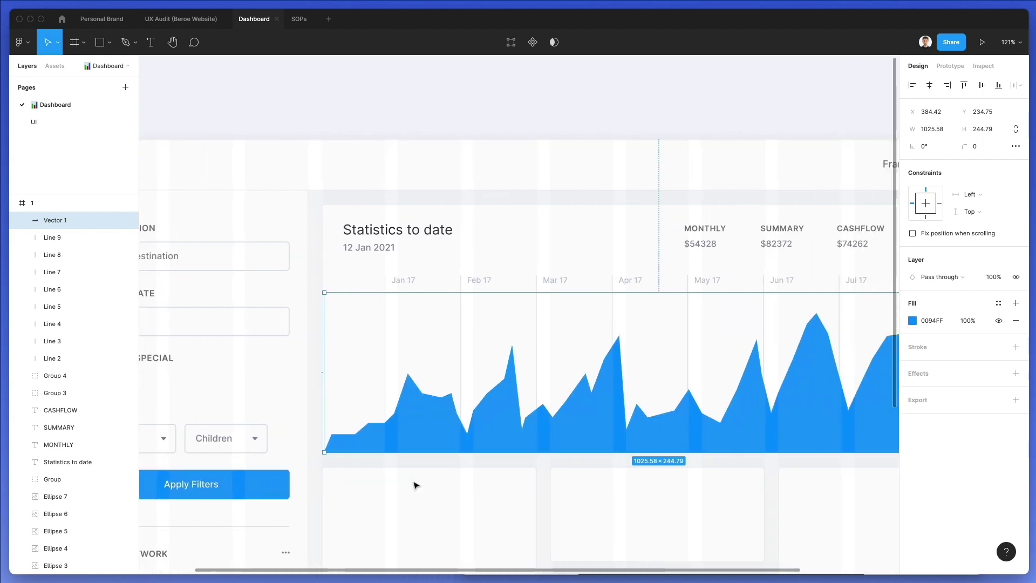
pyautogui.click(912, 321)
pyautogui.click(792, 288)
pyautogui.click(794, 302)
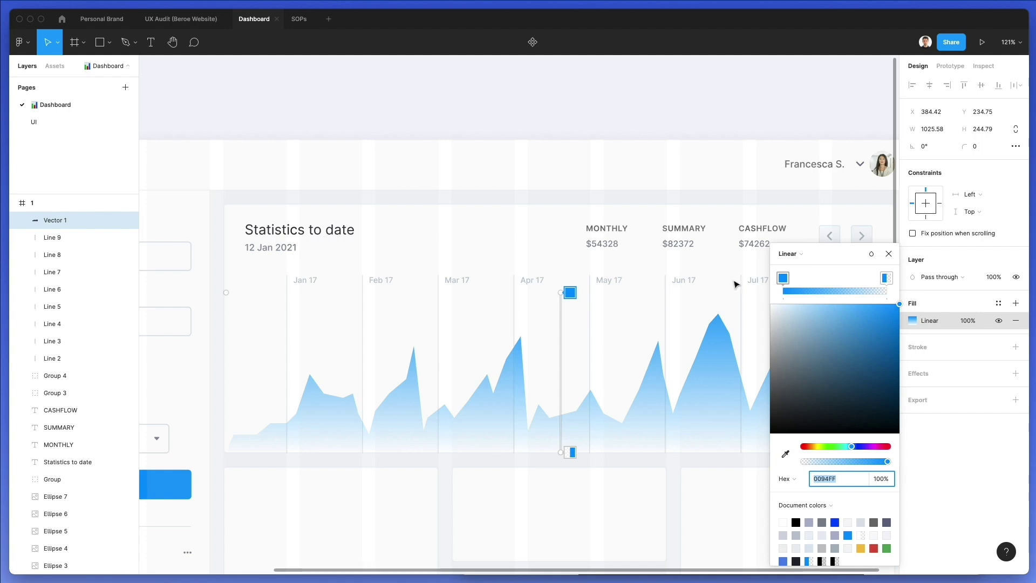
pyautogui.click(812, 461)
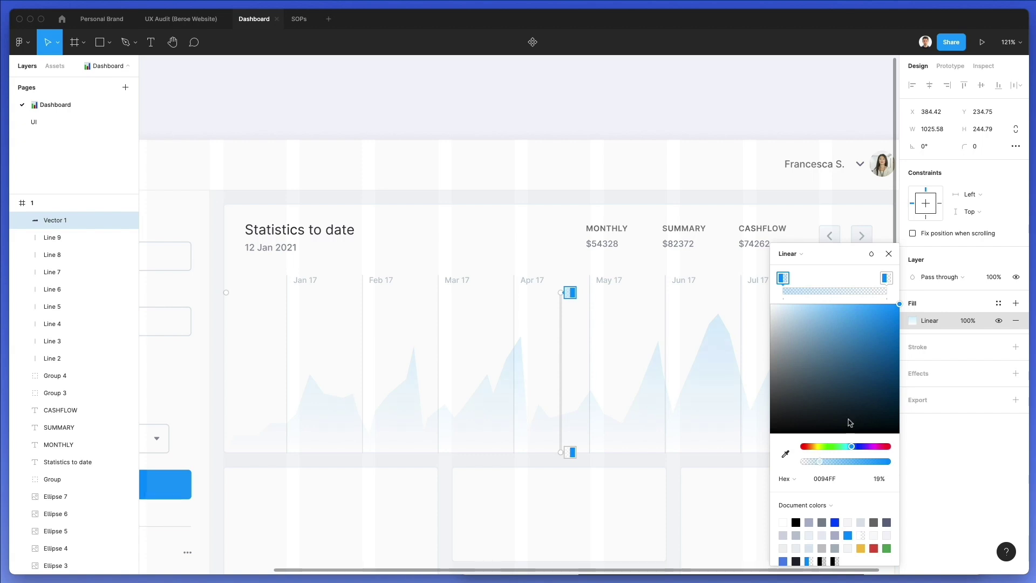
pyautogui.moveTo(561, 452)
pyautogui.mouseDown()
pyautogui.moveTo(561, 480)
pyautogui.moveTo(563, 463)
pyautogui.mouseUp()
pyautogui.press('Escape')
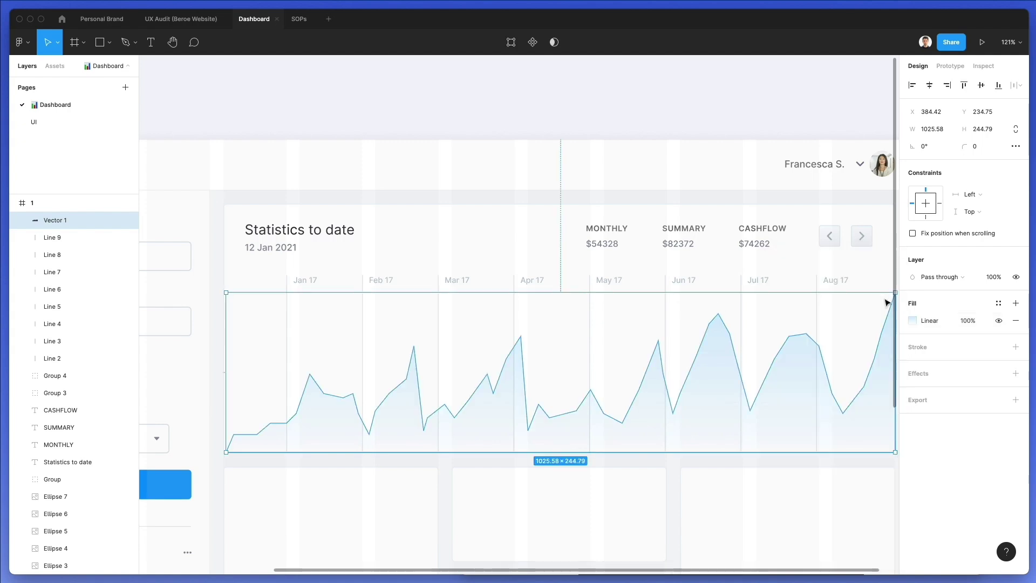
# Add a drop shadow to the chart shape and sample blue 0094FF as its colour
pyautogui.click(919, 371)
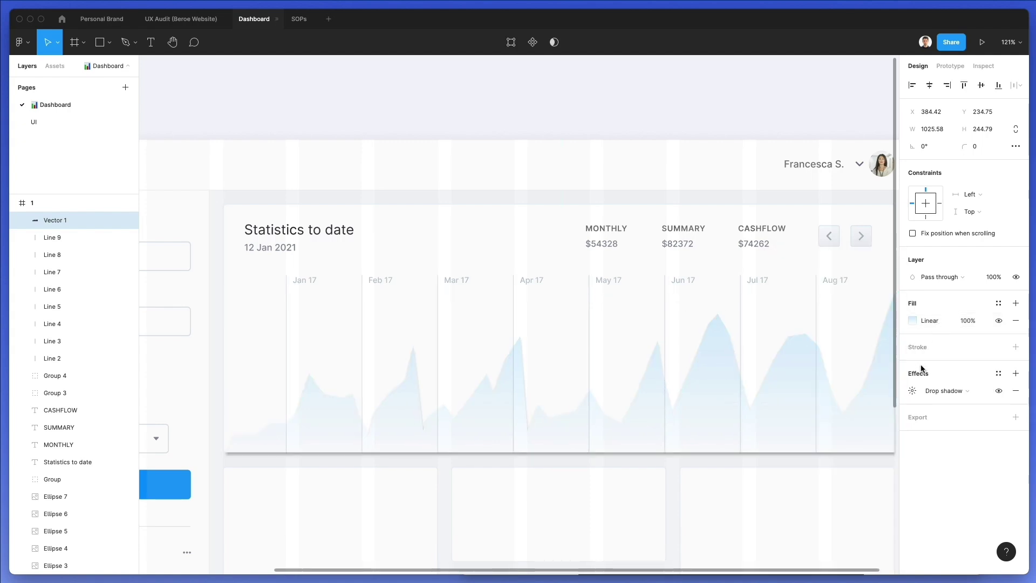
pyautogui.click(910, 391)
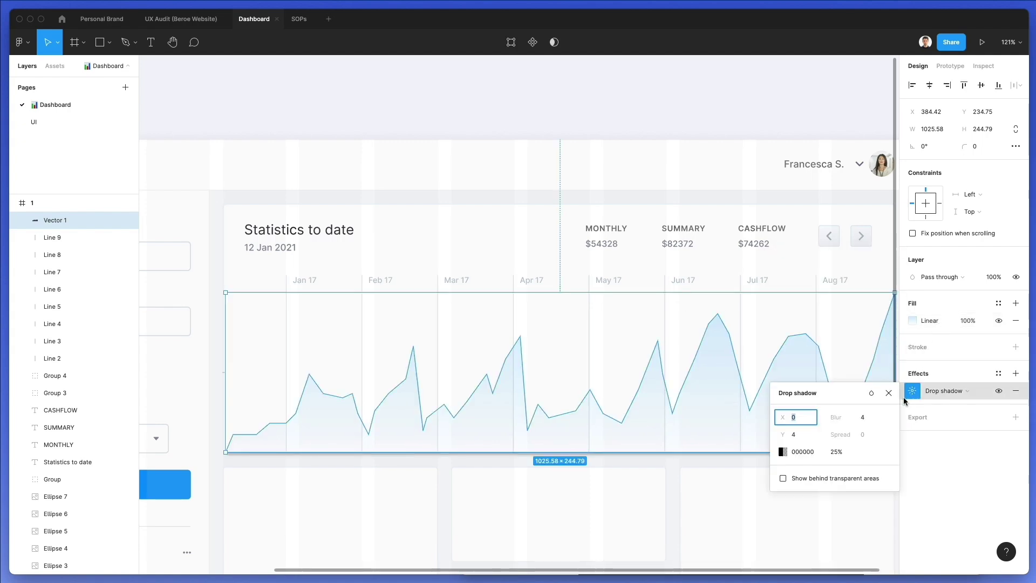
pyautogui.click(782, 452)
pyautogui.click(655, 453)
pyautogui.click(185, 477)
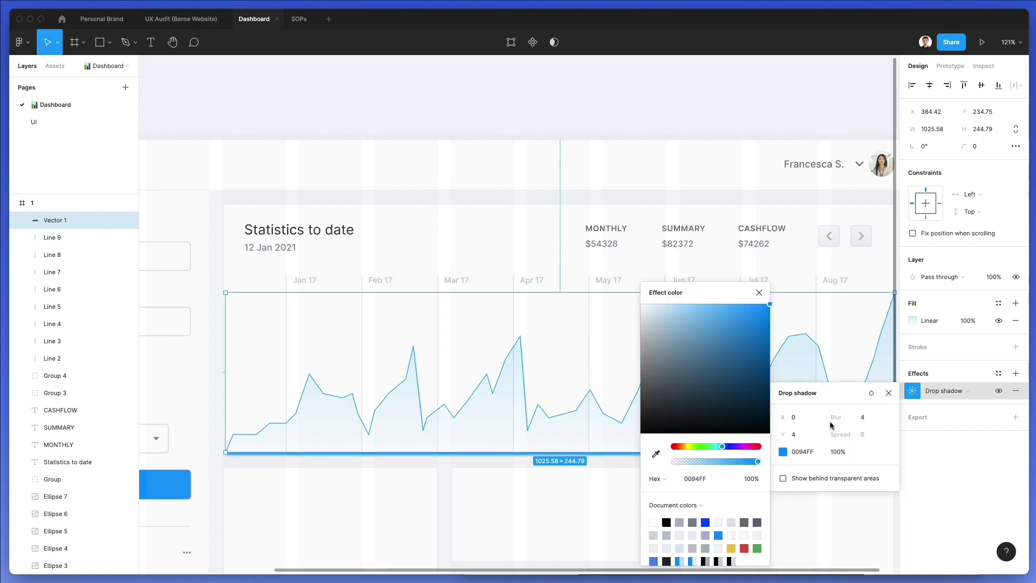
# Tune the shadow to X 1, Y -2 with no blur so it traces the line
pyautogui.click(861, 418)
pyautogui.write('1')
pyautogui.press('Up')
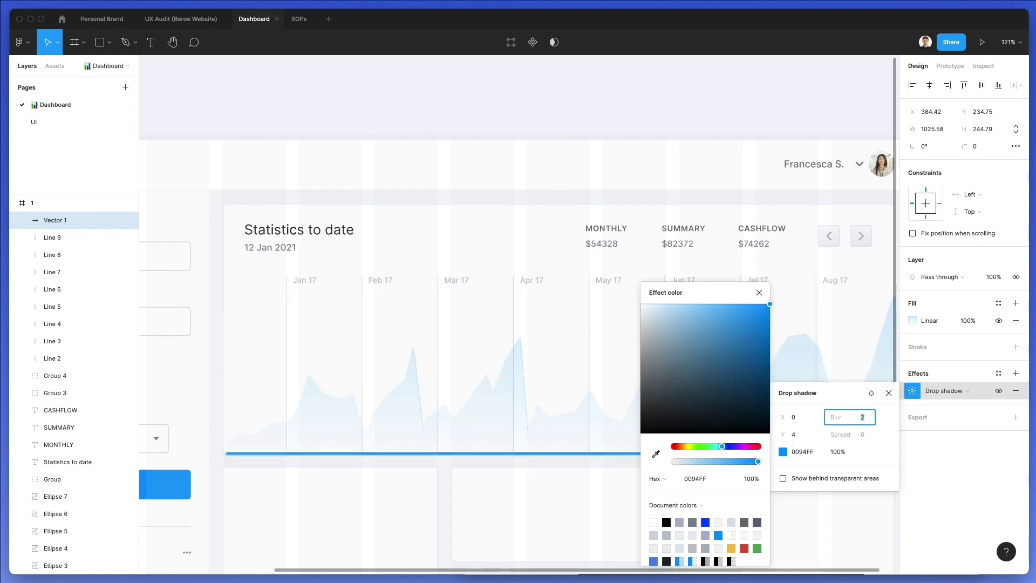
pyautogui.click(796, 433)
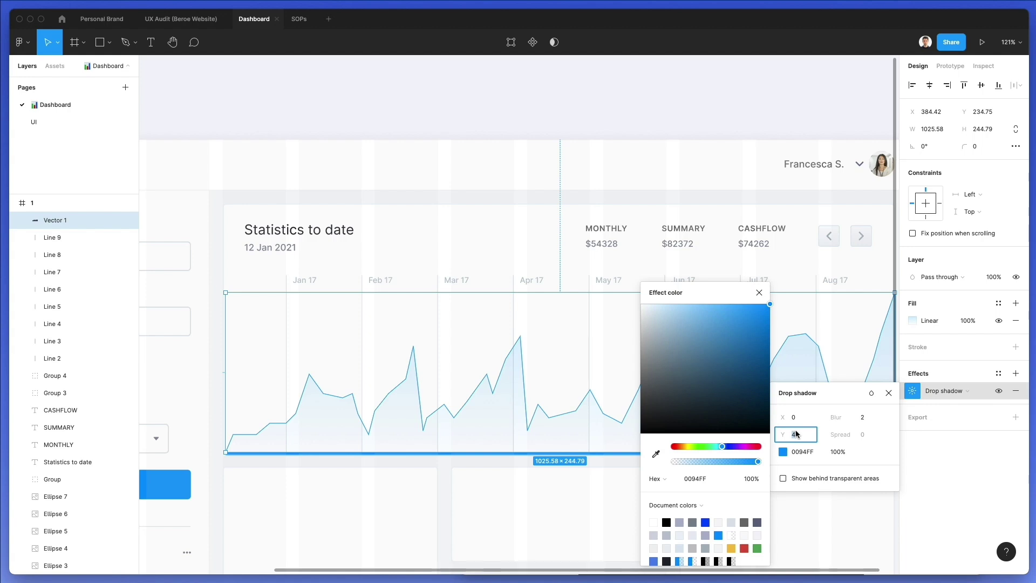
pyautogui.press('Down')
pyautogui.press('Down')
pyautogui.press('Down')
pyautogui.press('Down')
pyautogui.press('Down')
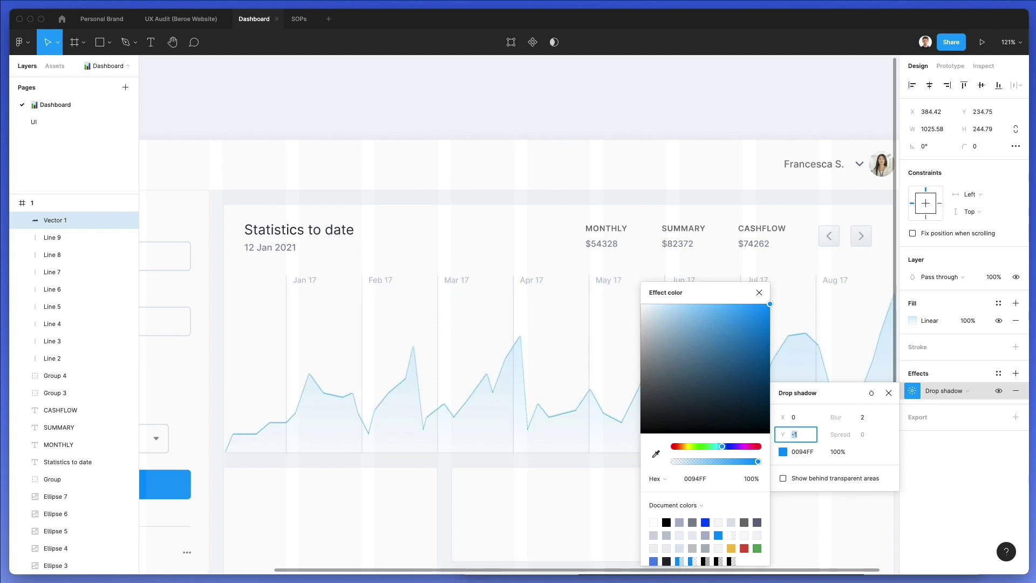
pyautogui.press('Tab')
pyautogui.press('Down')
pyautogui.press('Down')
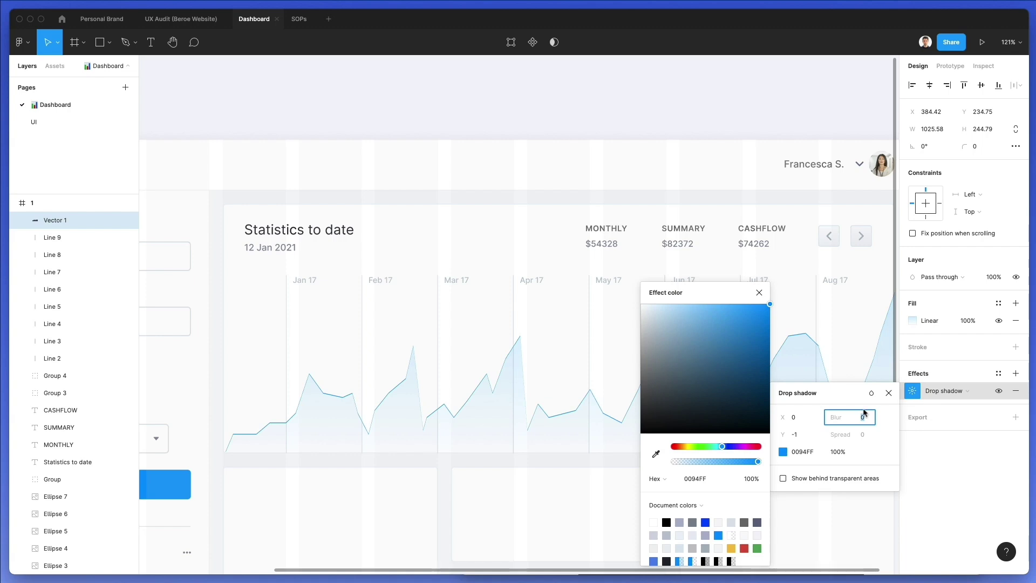
pyautogui.click(800, 432)
pyautogui.press('Down')
pyautogui.press('Down')
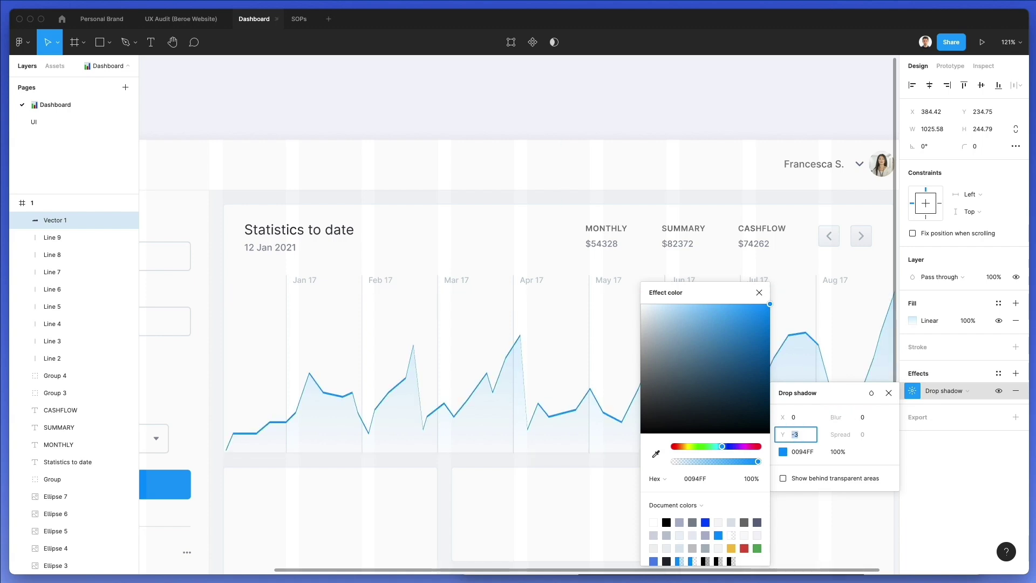
pyautogui.press('Up')
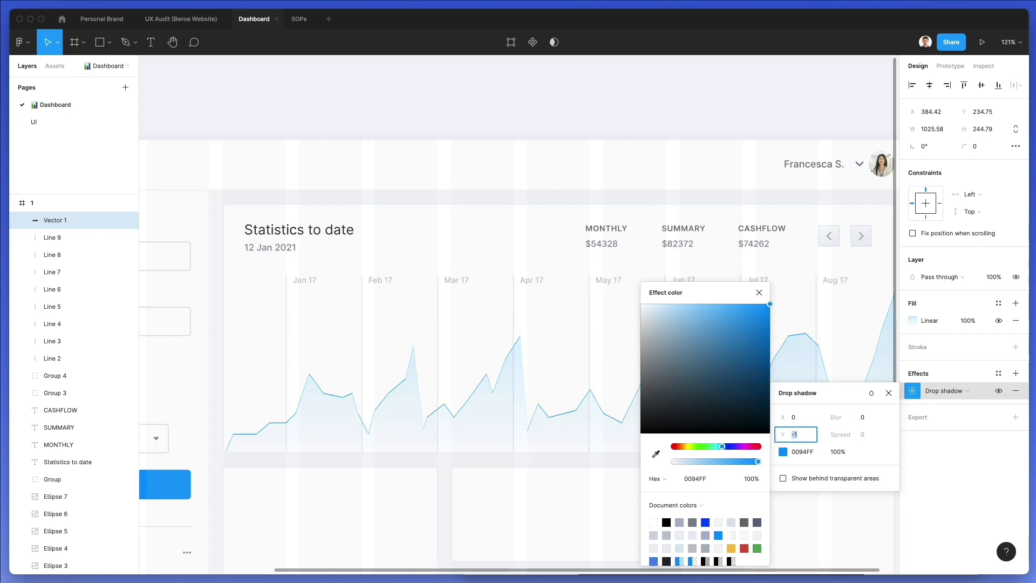
pyautogui.click(795, 417)
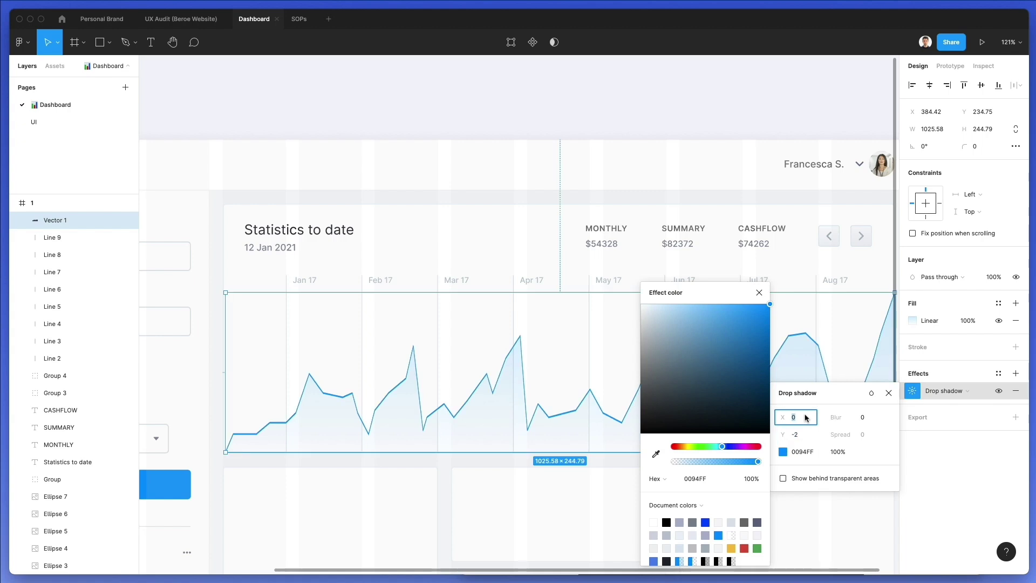
pyautogui.press('Down')
pyautogui.press('Down')
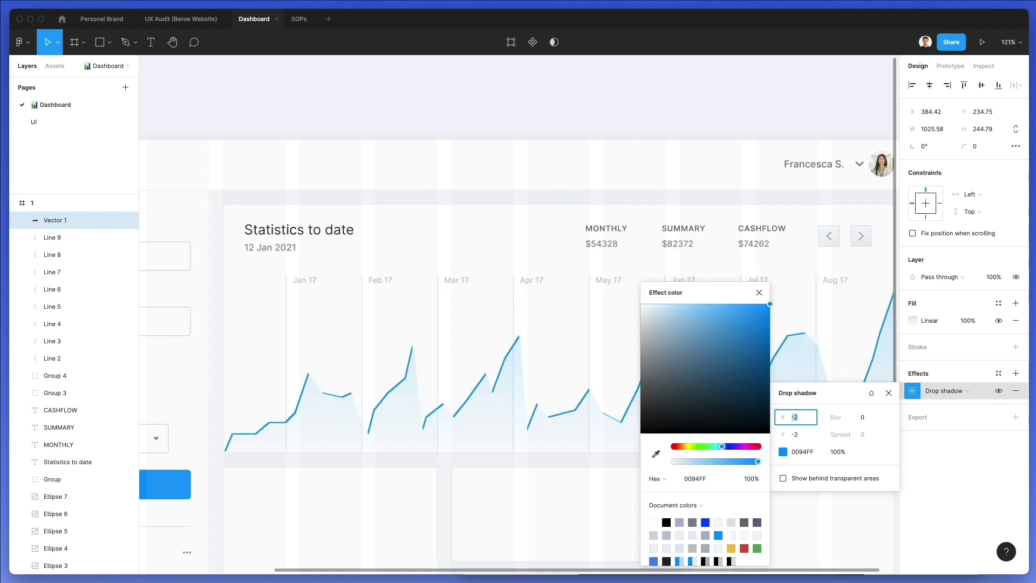
pyautogui.press('Up')
pyautogui.press('Tab')
pyautogui.press('Down')
pyautogui.press('Down')
pyautogui.press('Down')
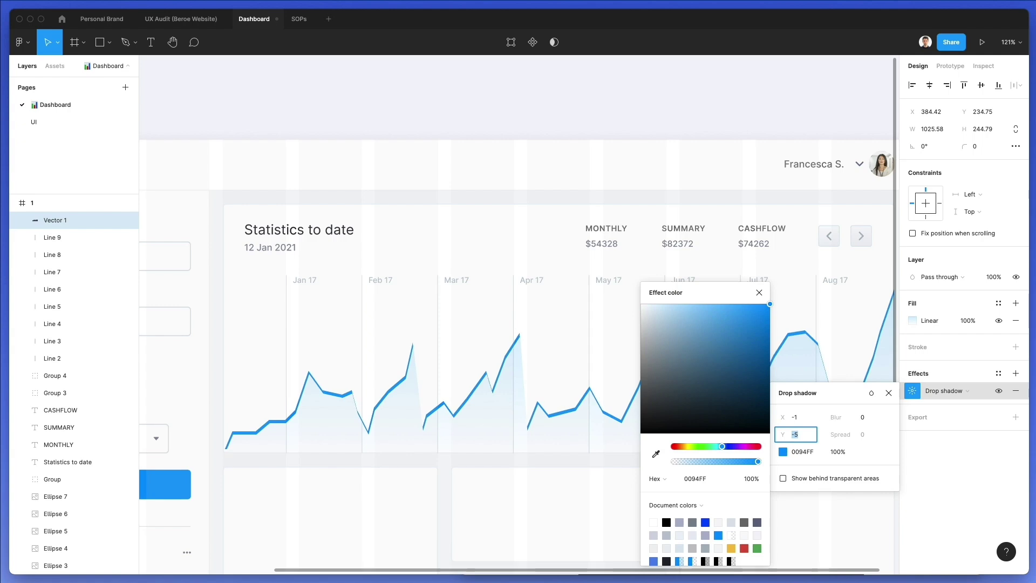
pyautogui.press('Up')
pyautogui.press('Up')
pyautogui.press('Up')
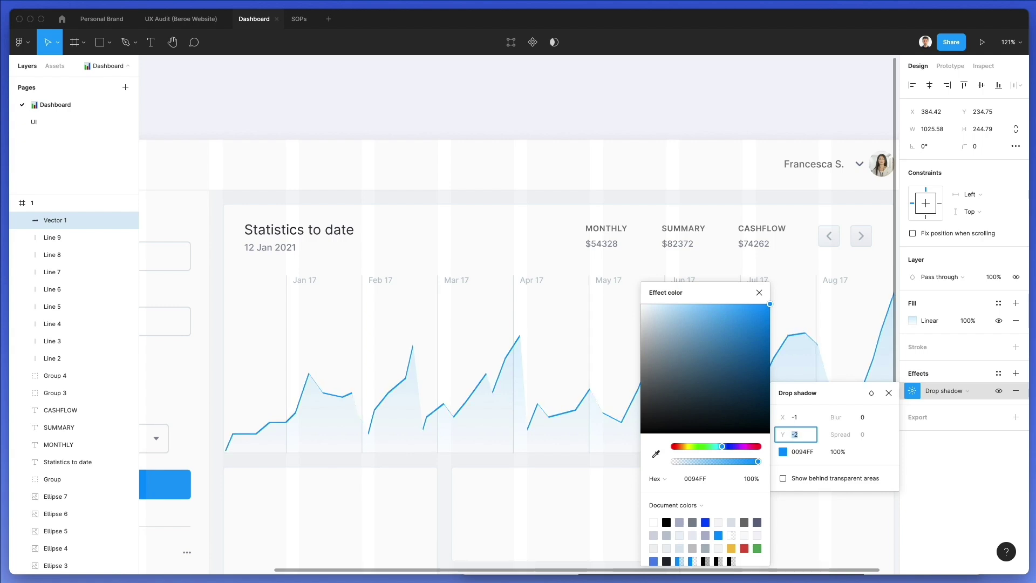
pyautogui.click(861, 416)
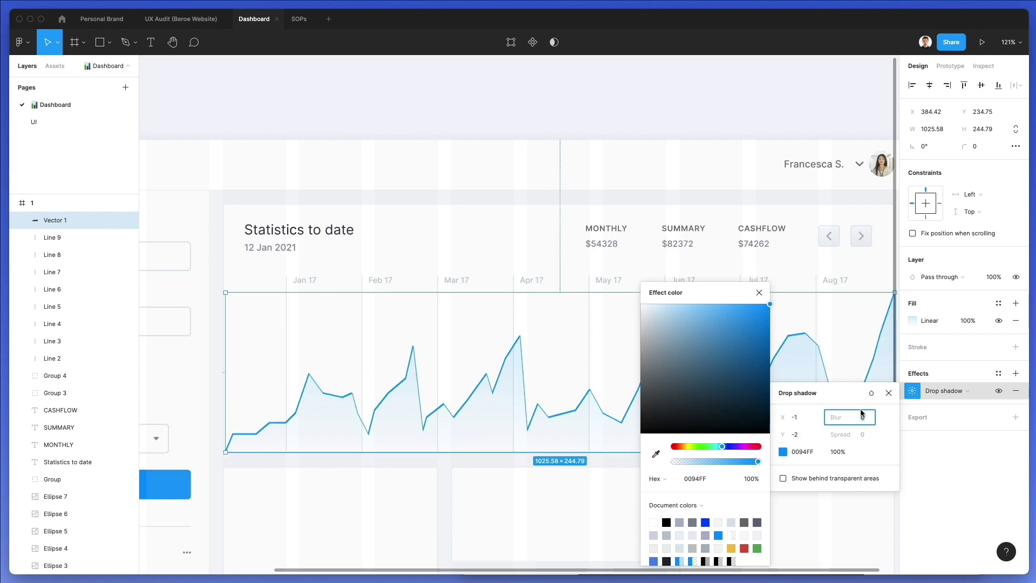
pyautogui.press('Up')
pyautogui.press('Up')
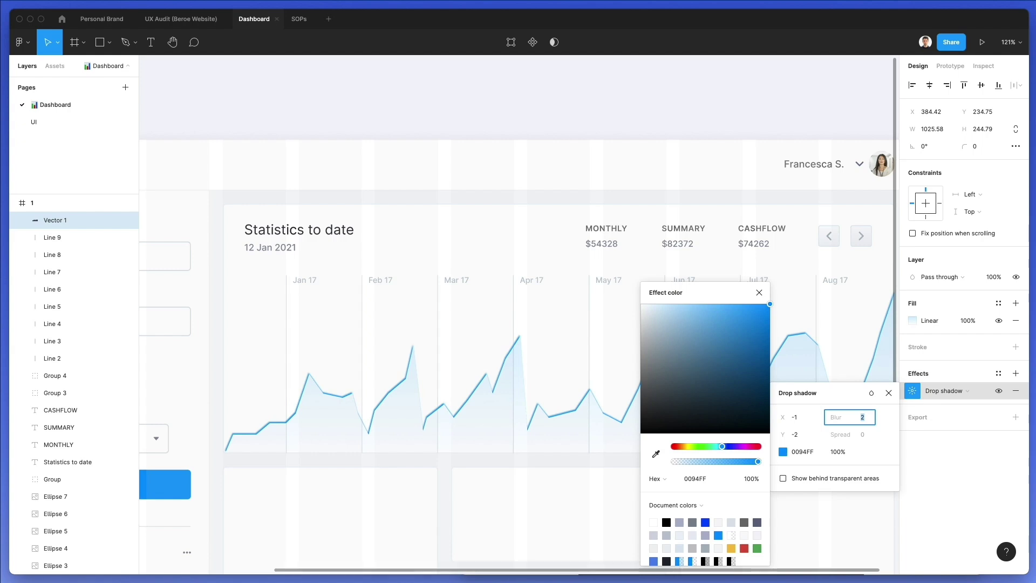
pyautogui.click(797, 416)
pyautogui.press('Down')
pyautogui.press('Up')
pyautogui.press('Up')
pyautogui.press('Up')
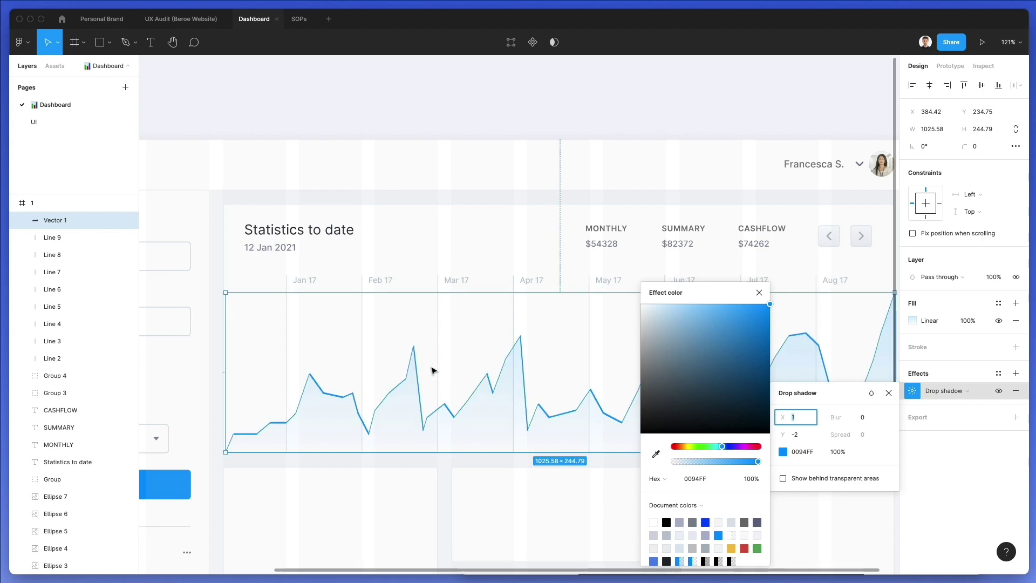
pyautogui.click(803, 435)
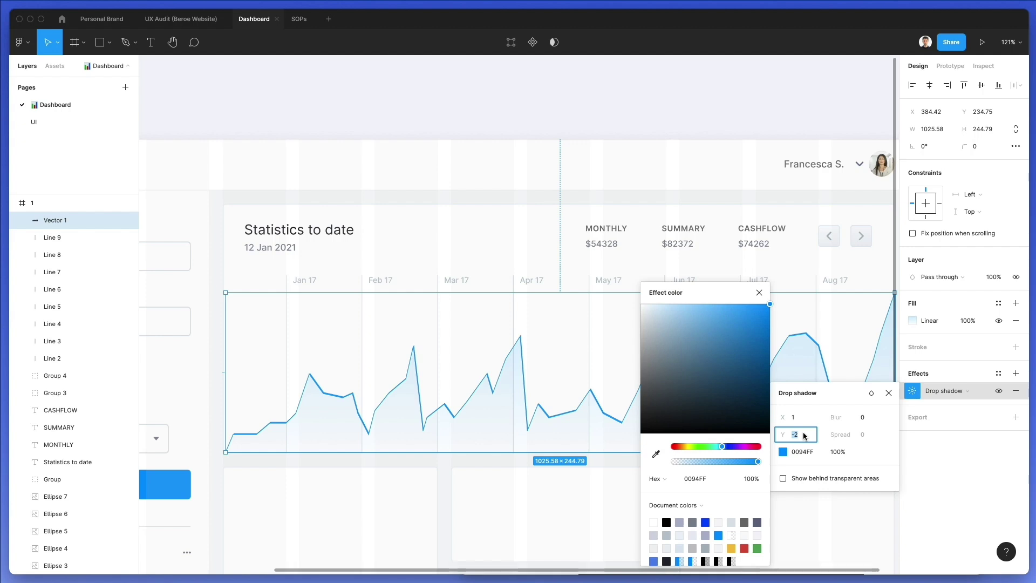
pyautogui.press('Return')
pyautogui.click(759, 292)
# Lower the Jan 17 peak and raise the Feb and Mar 17 low points into a new peak
pyautogui.doubleClick(303, 406)
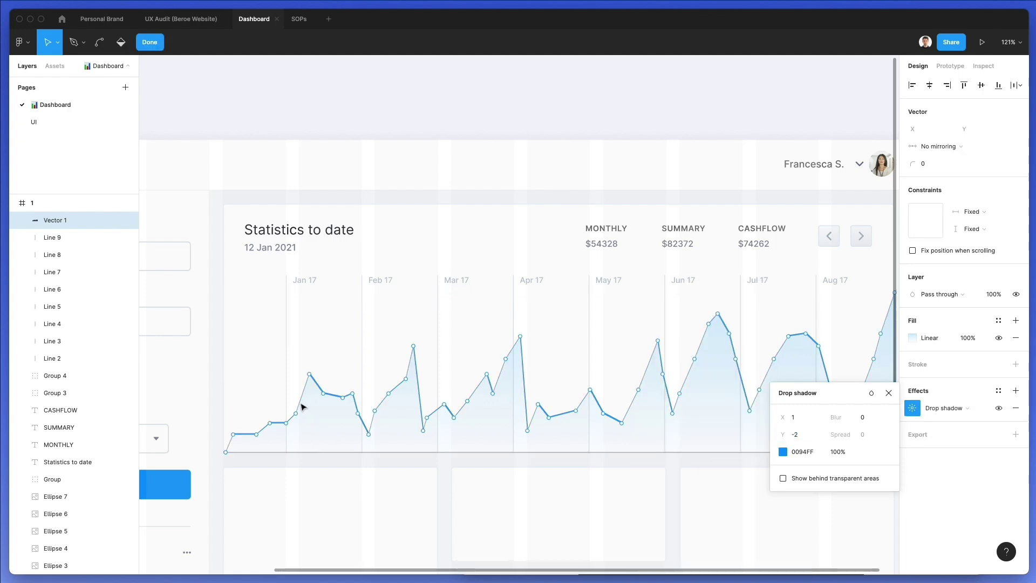
pyautogui.moveTo(312, 370); pyautogui.dragTo(310, 394)
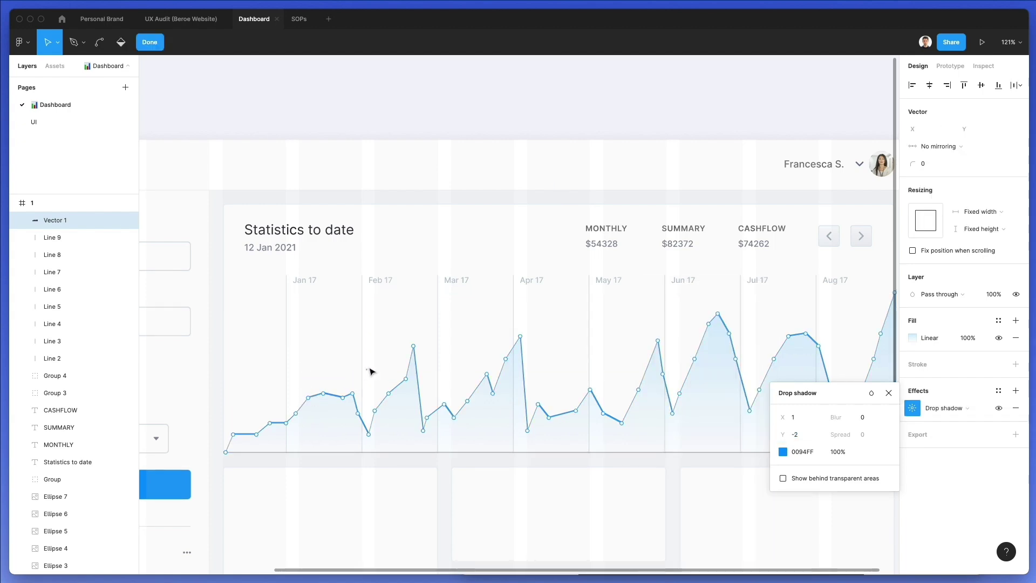
pyautogui.moveTo(372, 434); pyautogui.dragTo(371, 405)
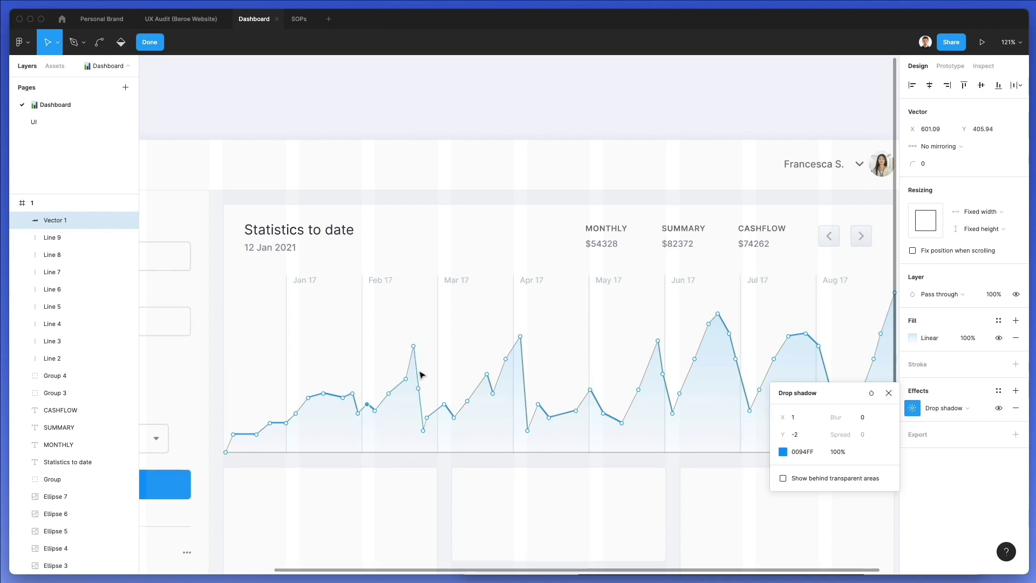
pyautogui.moveTo(426, 429); pyautogui.dragTo(425, 372)
pyautogui.moveTo(428, 419); pyautogui.dragTo(458, 370)
pyautogui.moveTo(455, 411); pyautogui.dragTo(450, 361)
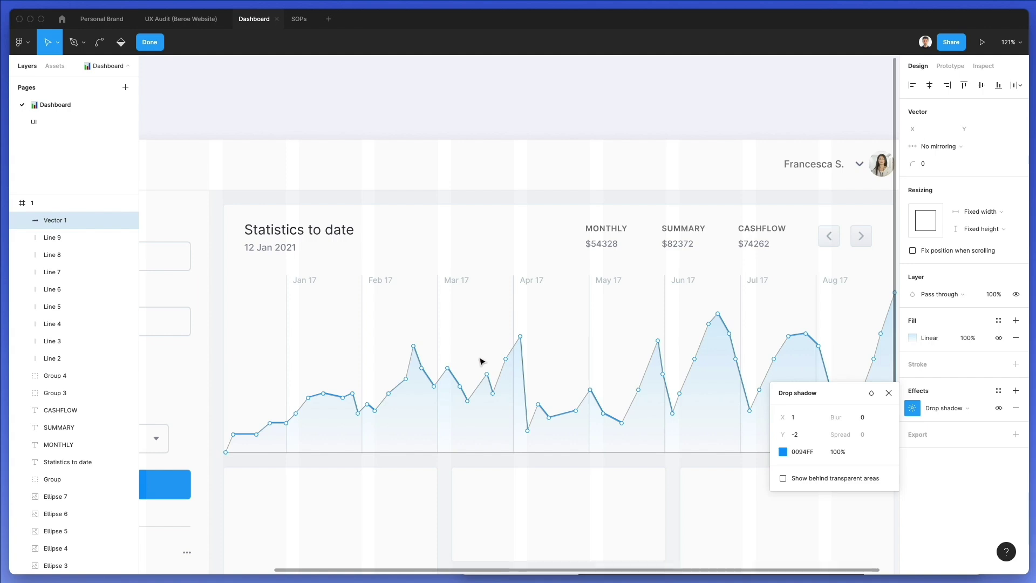
pyautogui.press('Escape')
# Raise the dips near May 17, Jun 17 and Aug 17 onto the guides
pyautogui.hscroll(1, 567, 382)
pyautogui.scroll(-2, 567, 382)
pyautogui.hscroll(2, 567, 382)
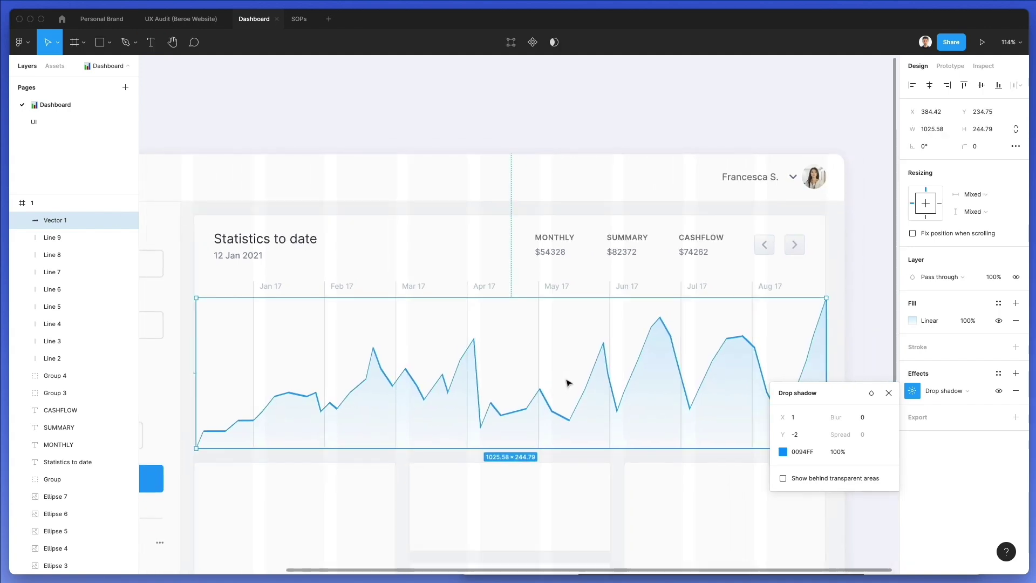
pyautogui.doubleClick(648, 397)
pyautogui.moveTo(617, 411); pyautogui.dragTo(624, 359)
pyautogui.moveTo(693, 410); pyautogui.dragTo(695, 366)
pyautogui.hscroll(5, 696, 368)
pyautogui.moveTo(709, 403); pyautogui.dragTo(707, 348)
pyautogui.press('Escape')
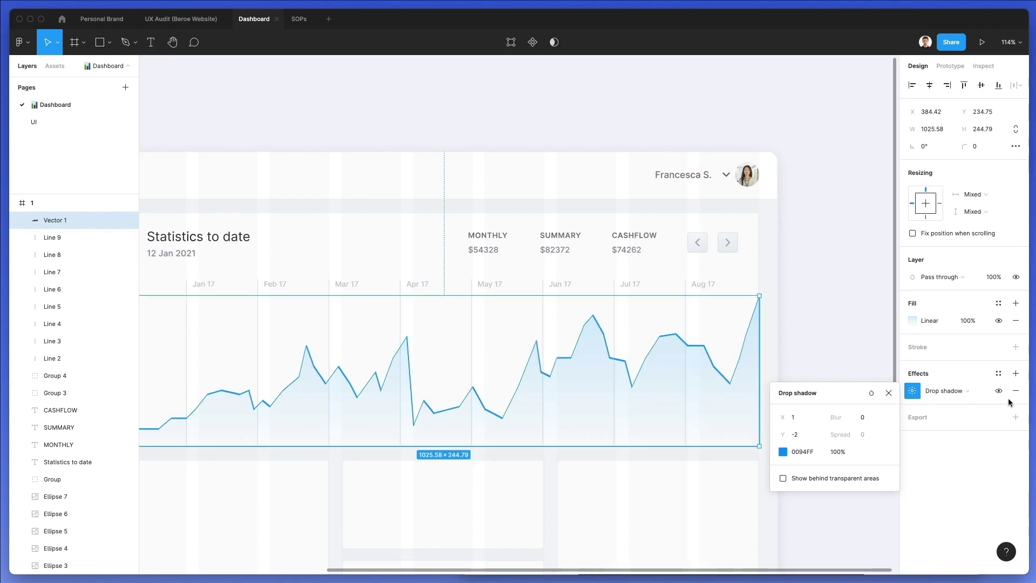
# Remove the drop shadow and paste a duplicate chart shape 2 px higher behind the original
pyautogui.click(1014, 391)
pyautogui.click(1014, 391)
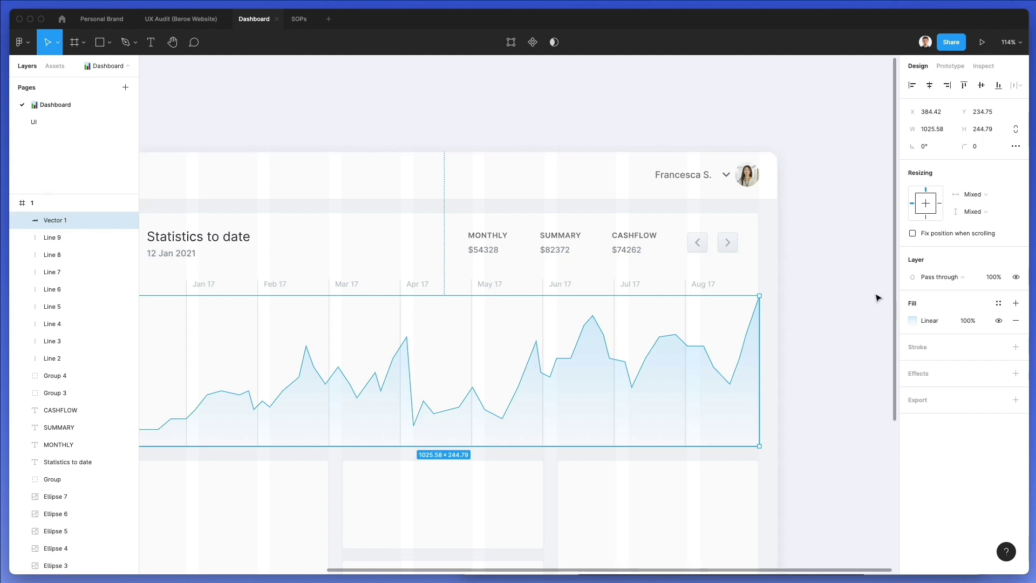
pyautogui.press('super+v')
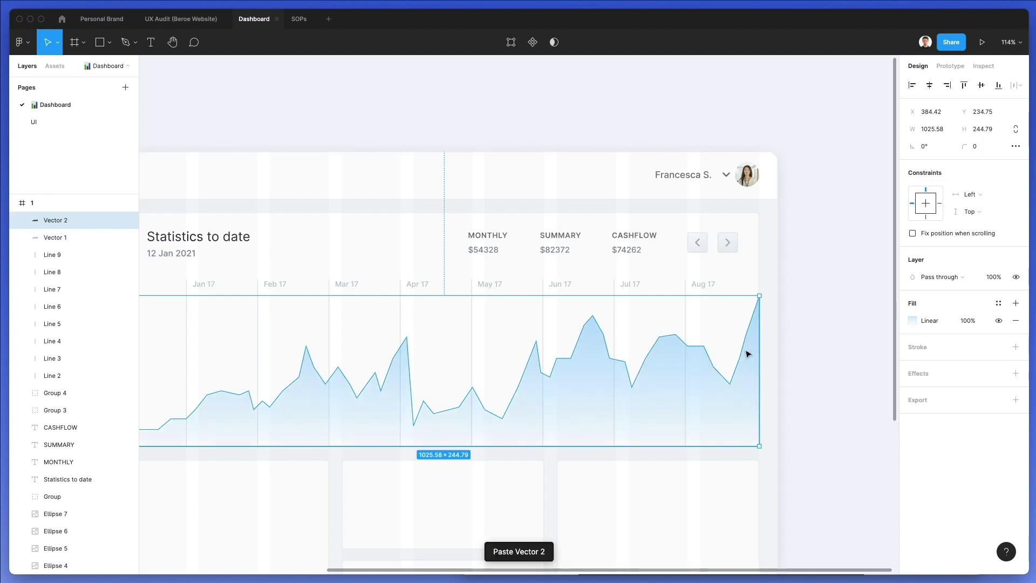
pyautogui.press('Up')
pyautogui.press('Up')
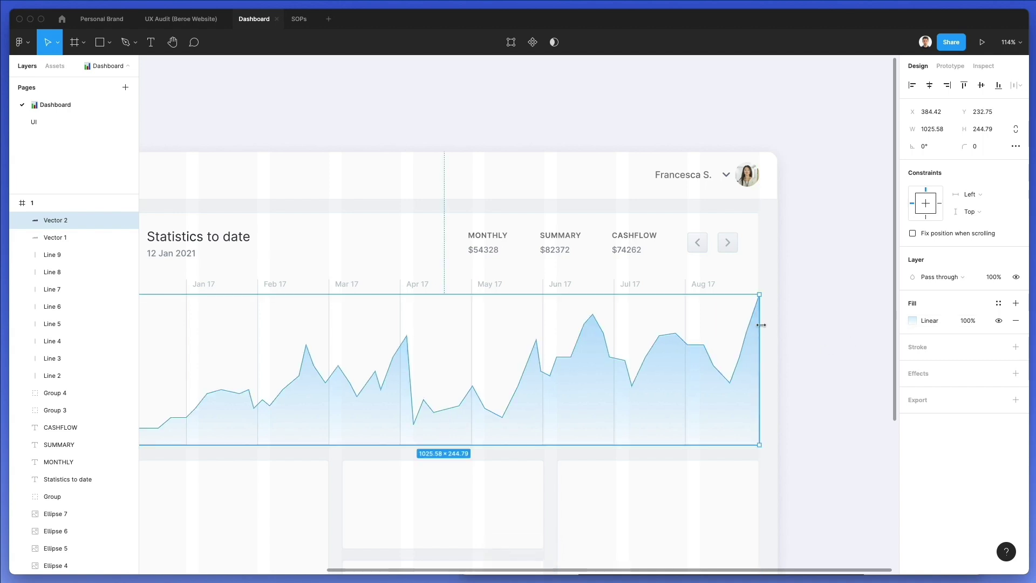
pyautogui.press('super+bracketleft')
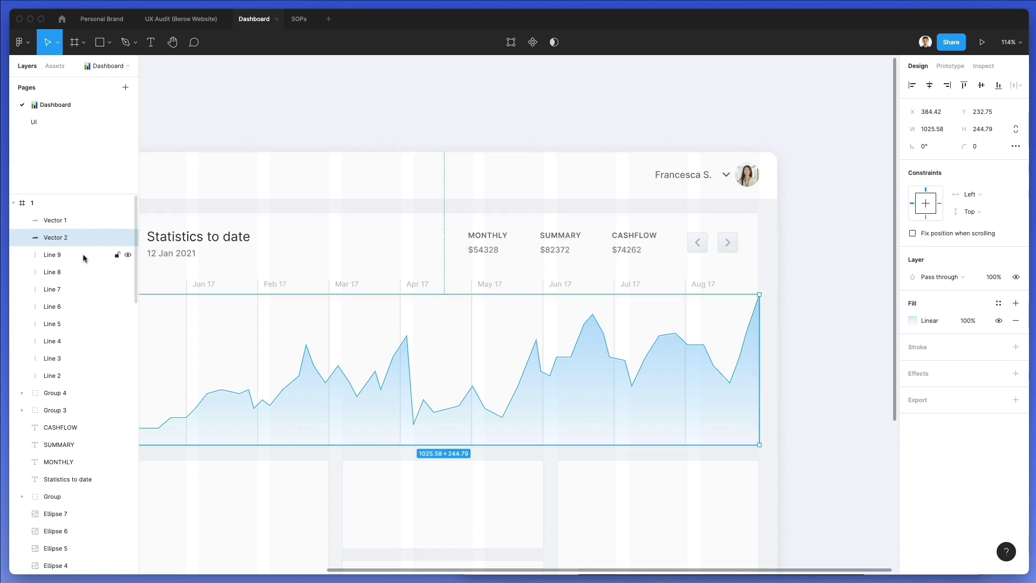
# Set both gradient stops of Vector 1 to white at 100% opacity
pyautogui.click(653, 385)
pyautogui.click(912, 320)
pyautogui.click(886, 278)
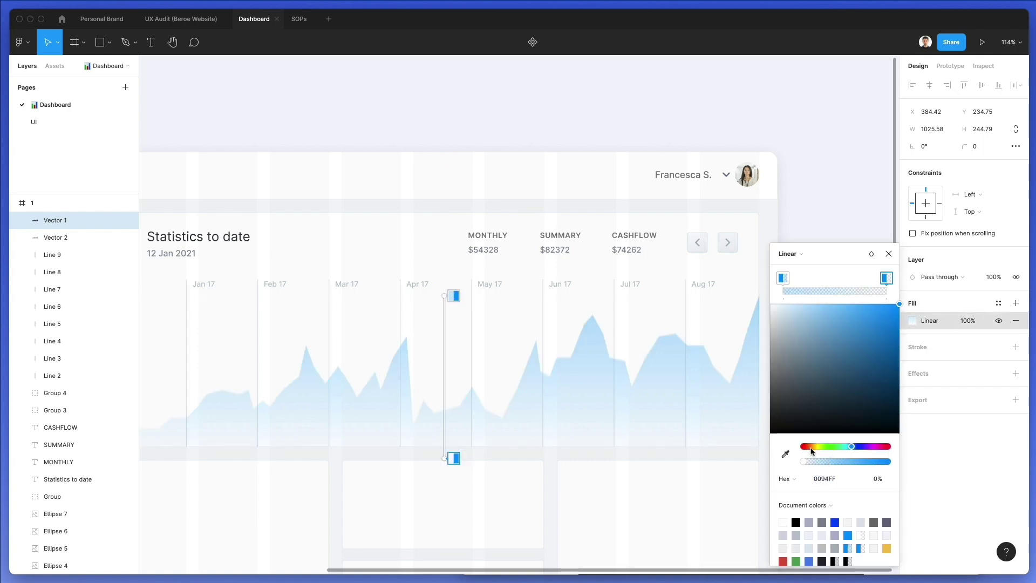
pyautogui.moveTo(815, 358); pyautogui.dragTo(746, 280)
pyautogui.moveTo(809, 461); pyautogui.dragTo(887, 461)
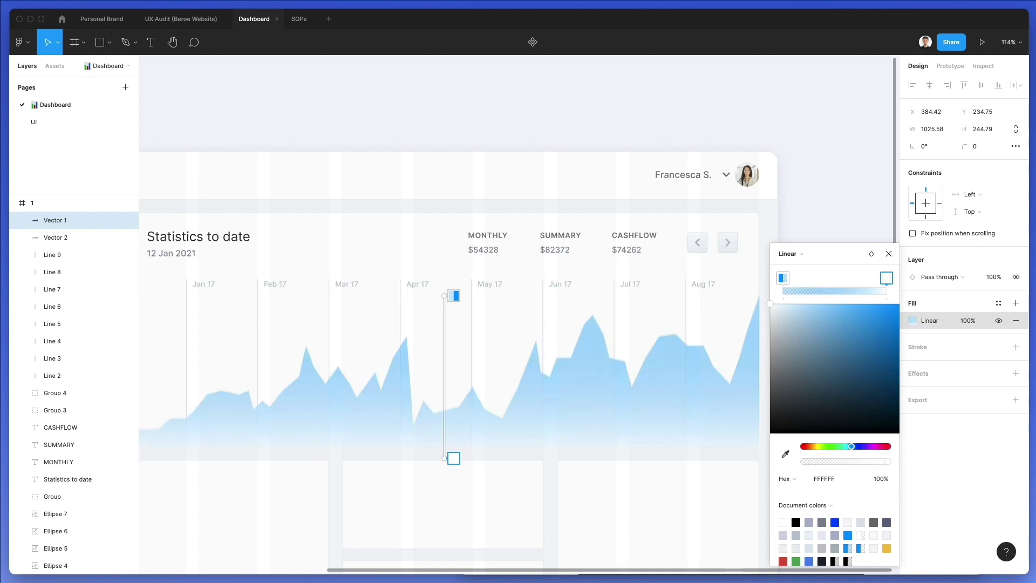
pyautogui.click(783, 279)
pyautogui.moveTo(839, 461); pyautogui.dragTo(960, 461)
pyautogui.moveTo(814, 331); pyautogui.dragTo(770, 298)
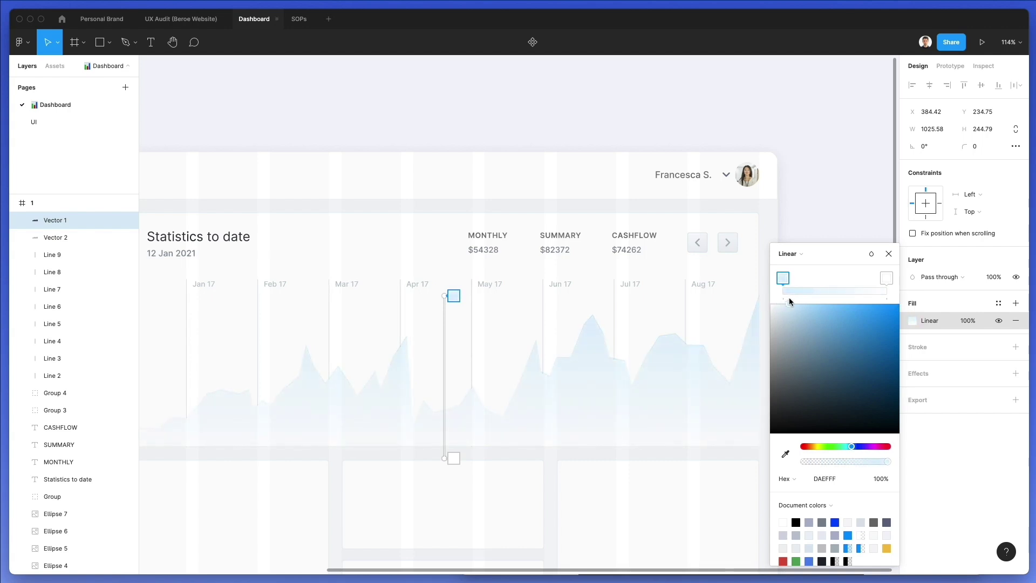
pyautogui.press('Escape')
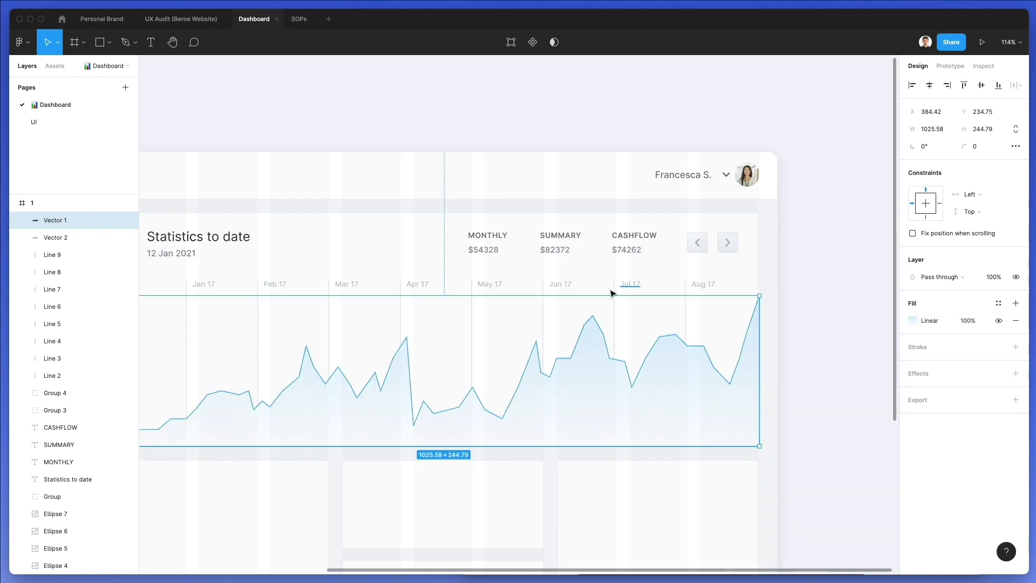
# Switch duplicate Vector 2 to a solid 0094FF fill and nudge its position
pyautogui.click(86, 237)
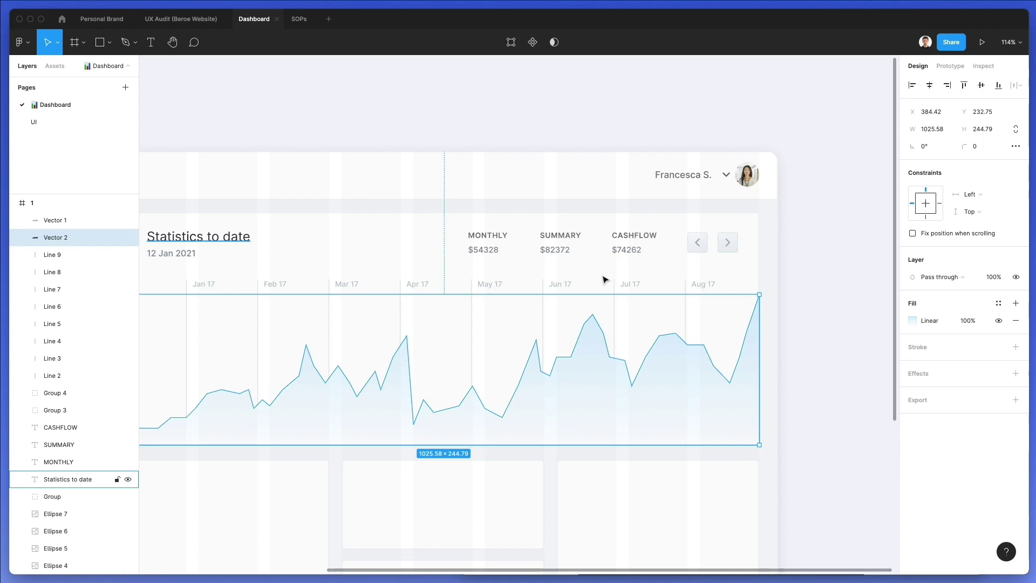
pyautogui.click(912, 319)
pyautogui.click(797, 254)
pyautogui.click(797, 239)
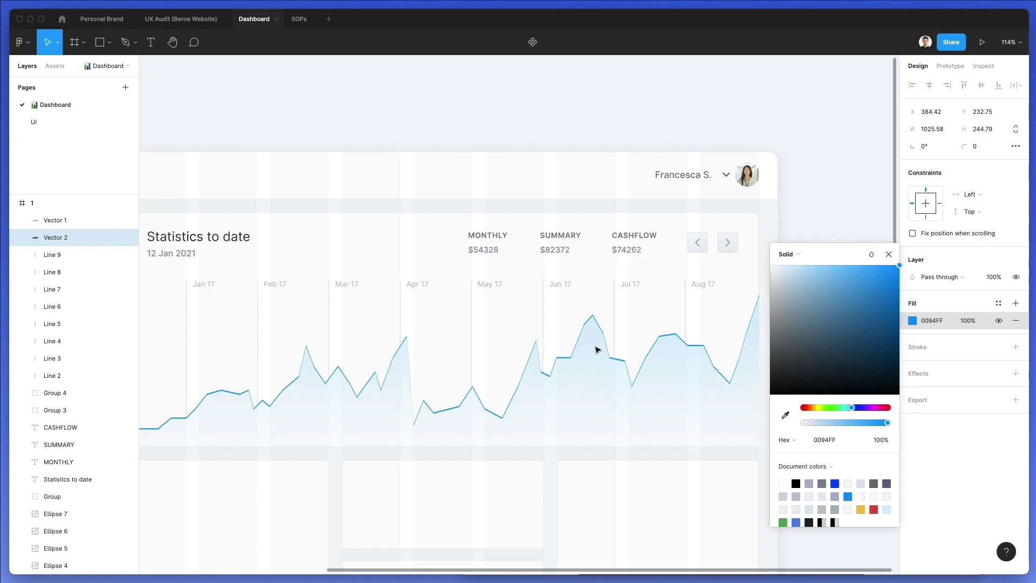
pyautogui.click(378, 355)
pyautogui.press('Up')
pyautogui.press('Up')
pyautogui.press('Left')
pyautogui.press('Left')
pyautogui.press('Down')
pyautogui.press('Down')
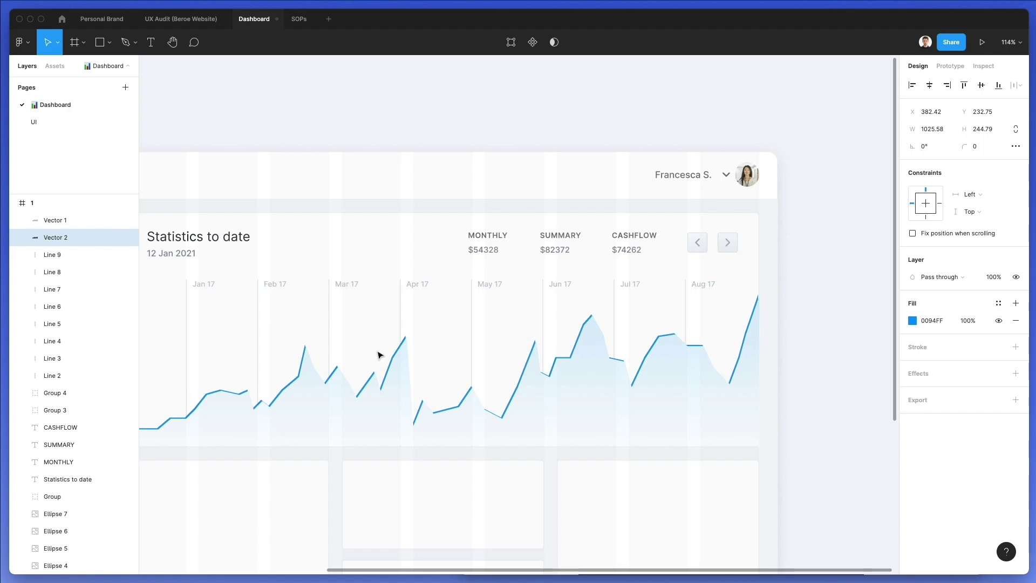
# Delete the duplicate Vector 2 and reselect the original Vector 1
pyautogui.scroll(-3, 377, 354)
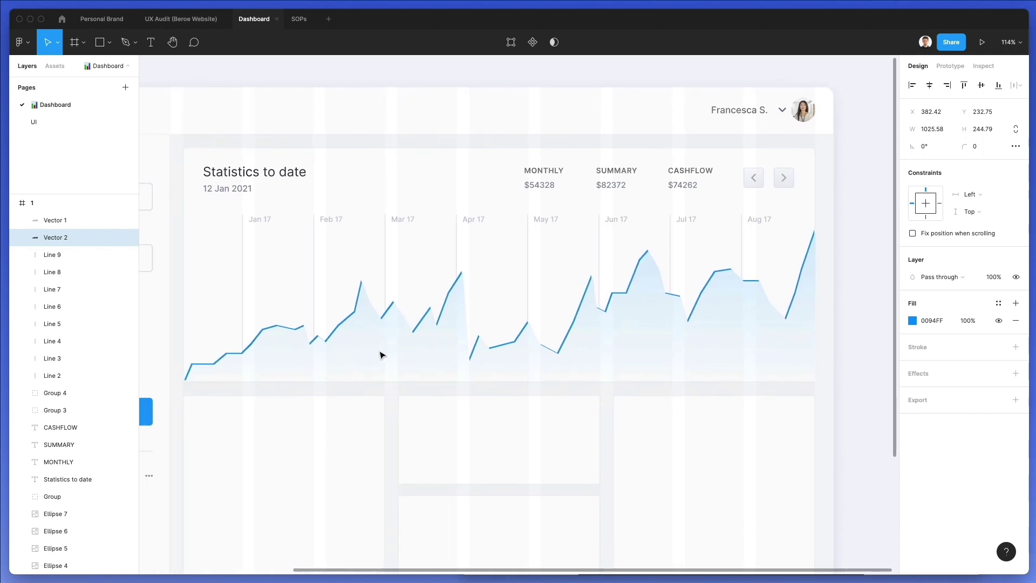
pyautogui.click(817, 233)
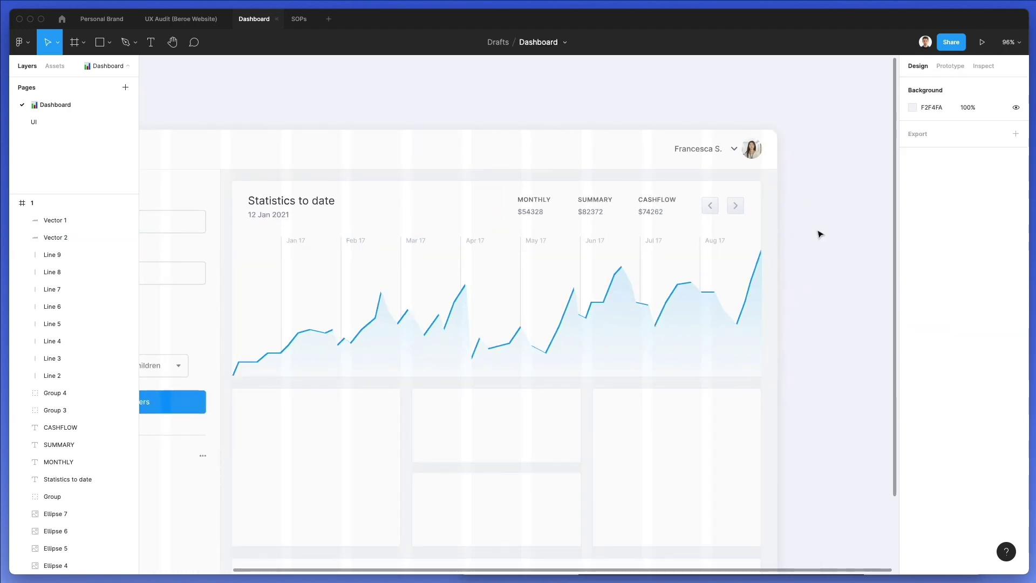
pyautogui.click(381, 295)
pyautogui.scroll(3, 621, 254)
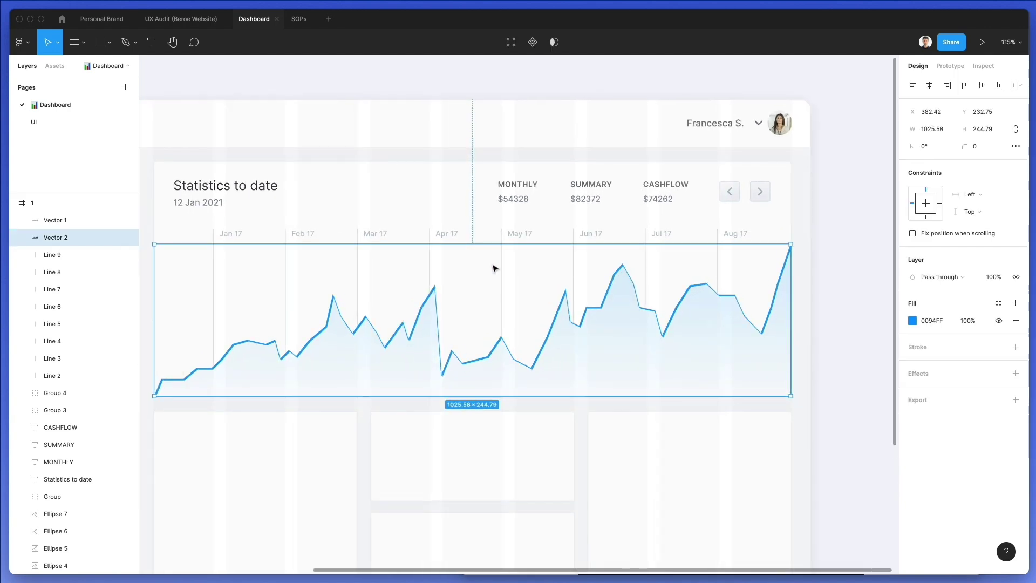
pyautogui.hscroll(-1, 488, 268)
pyautogui.press('Delete')
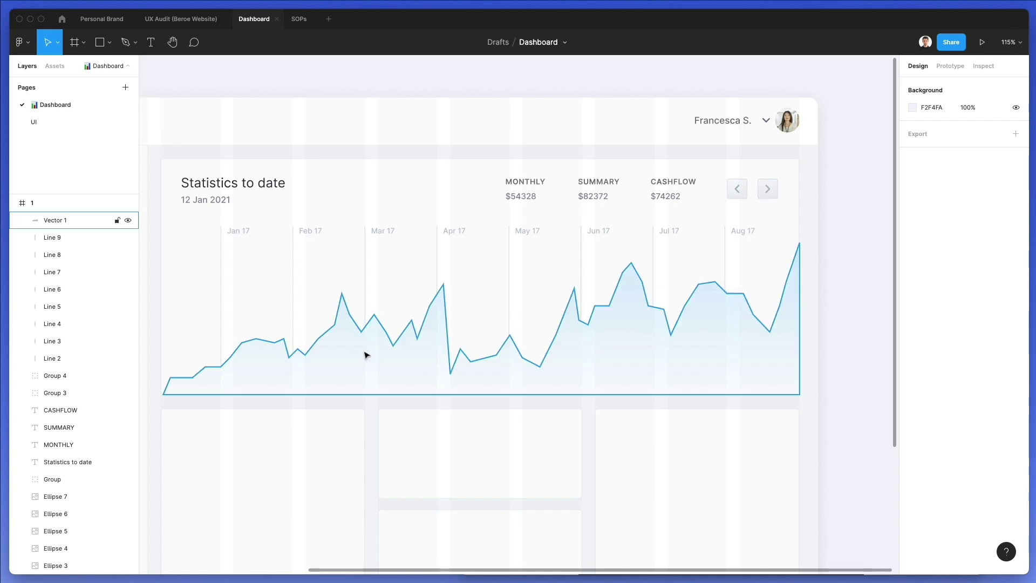
pyautogui.scroll(-1, 345, 354)
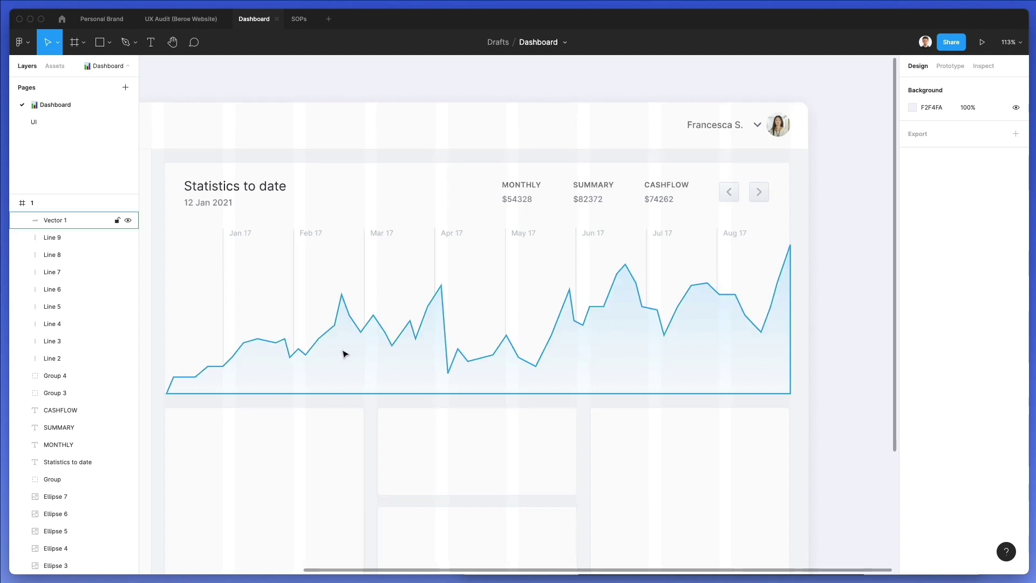
pyautogui.click(345, 354)
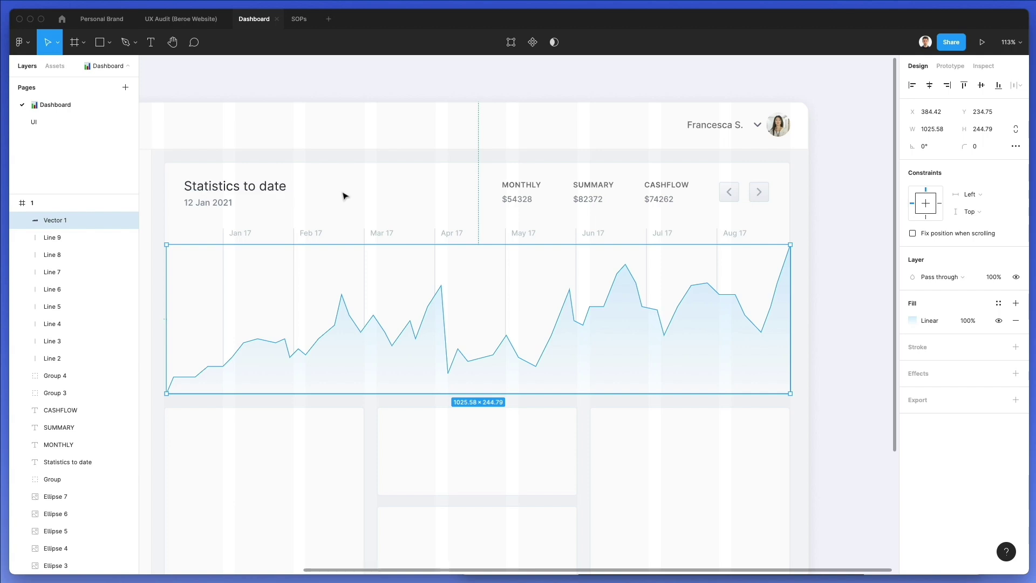
# Unlock the card background and trial a mask over the chart, then undo it
pyautogui.rightClick(345, 196)
pyautogui.click(233, 280)
pyautogui.rightClick(170, 240)
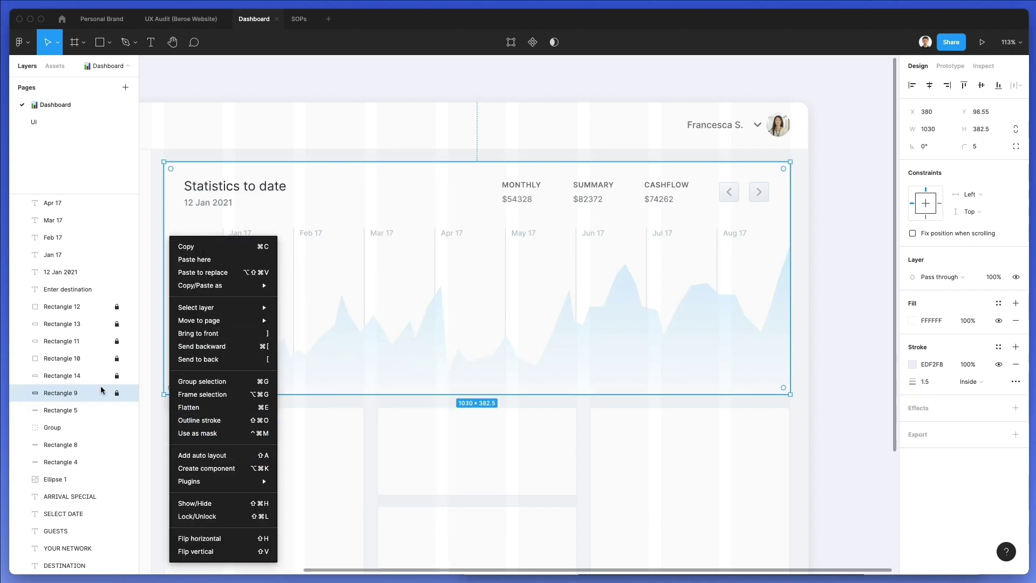
pyautogui.press('Escape')
pyautogui.click(117, 393)
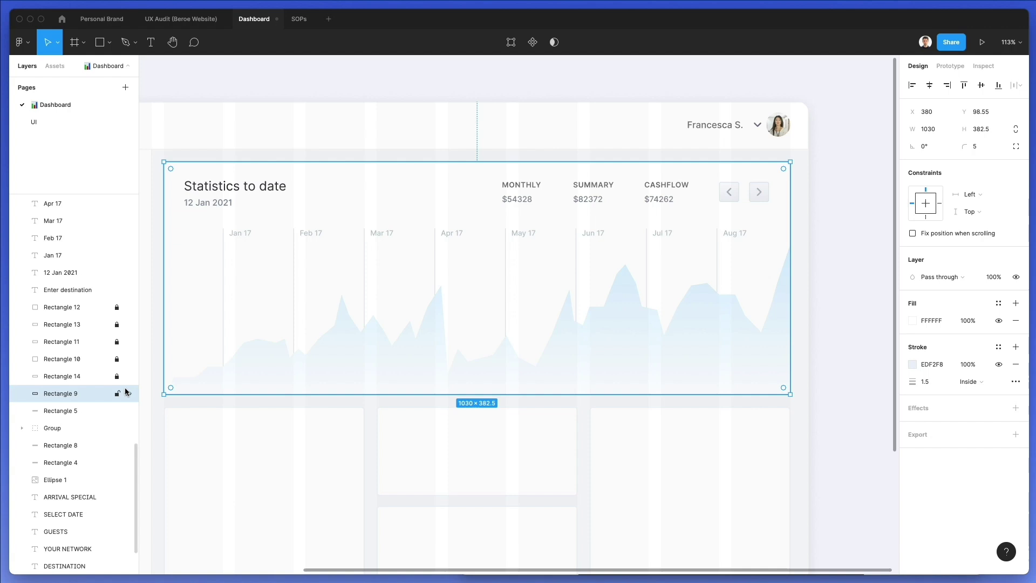
pyautogui.keyDown('shift'); pyautogui.click(299, 375); pyautogui.keyUp('shift')
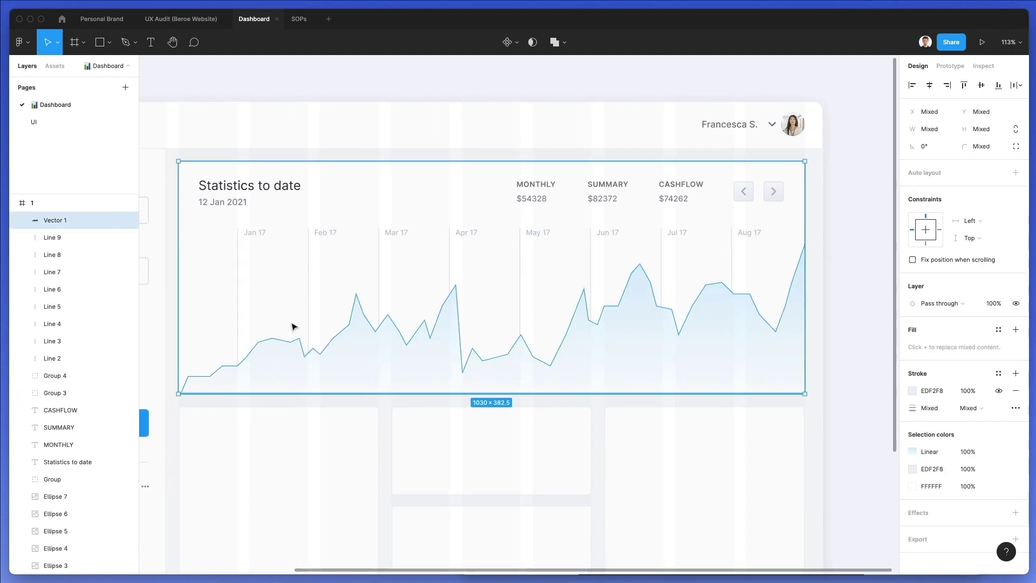
pyautogui.click(533, 43)
pyautogui.click(533, 43)
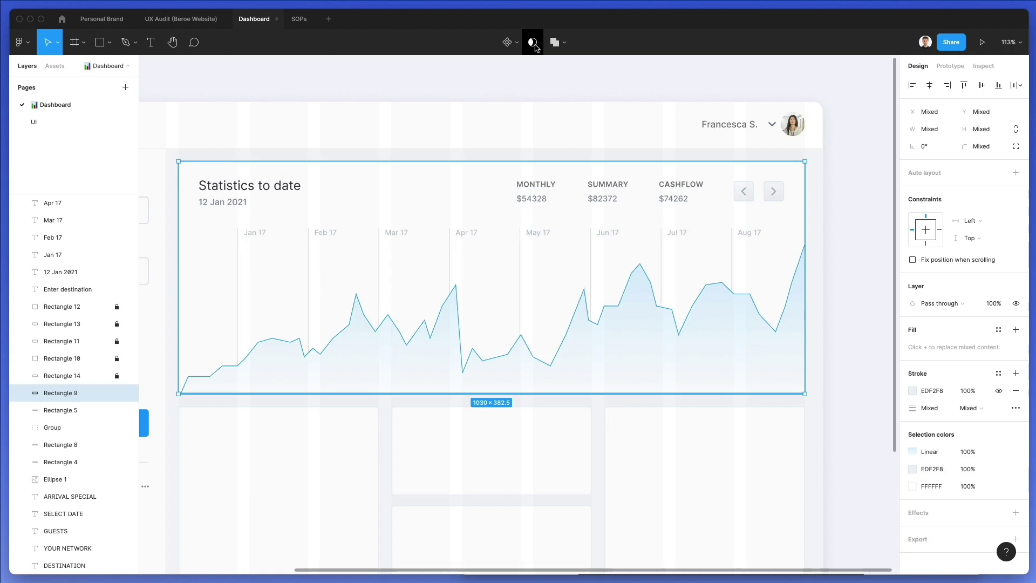
pyautogui.press('super+v')
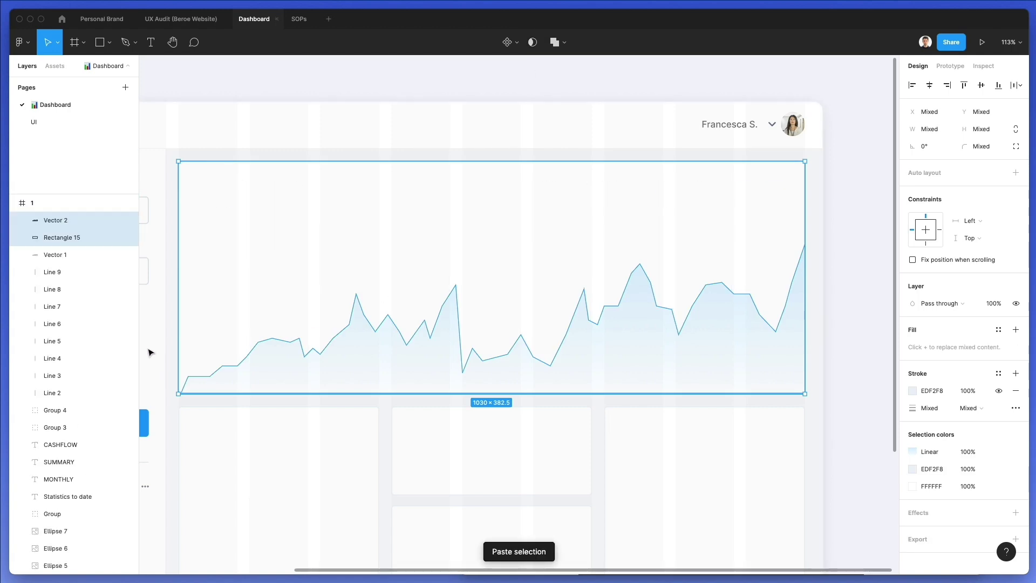
pyautogui.press('super+z')
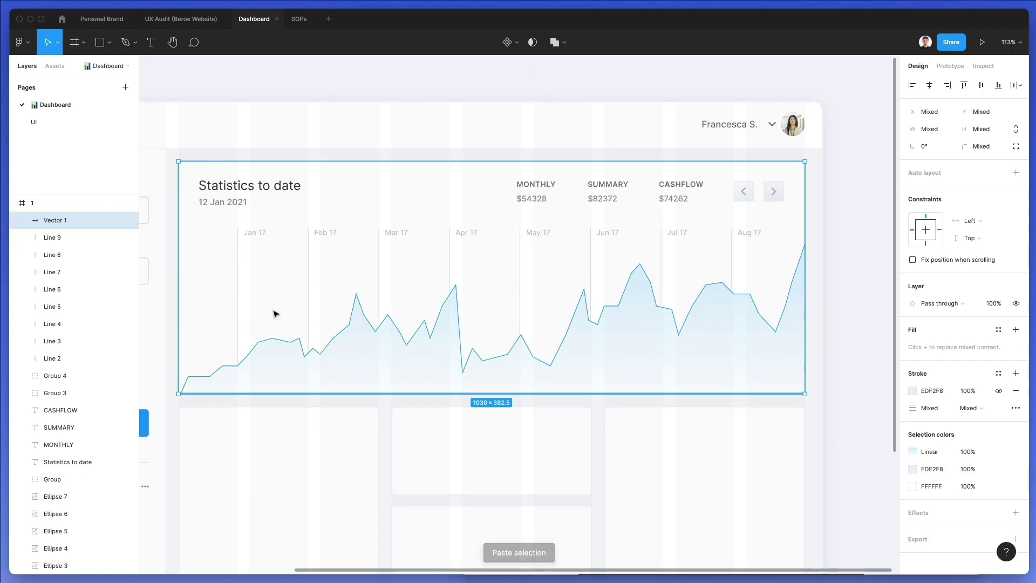
# Paste a copy of the card background and use it as a mask for the chart
pyautogui.click(382, 171)
pyautogui.click(327, 374)
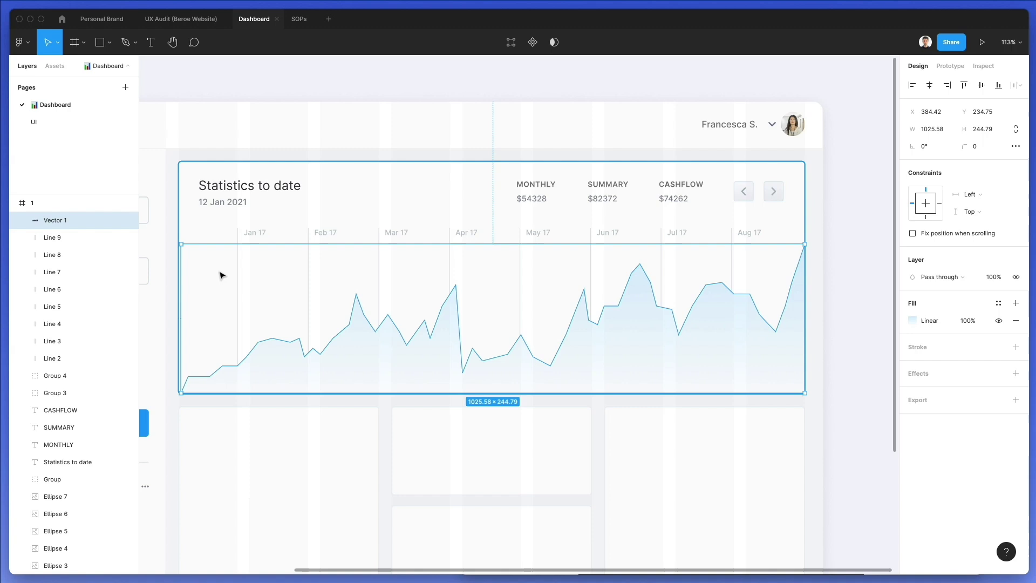
pyautogui.click(206, 223)
pyautogui.press('super+]')
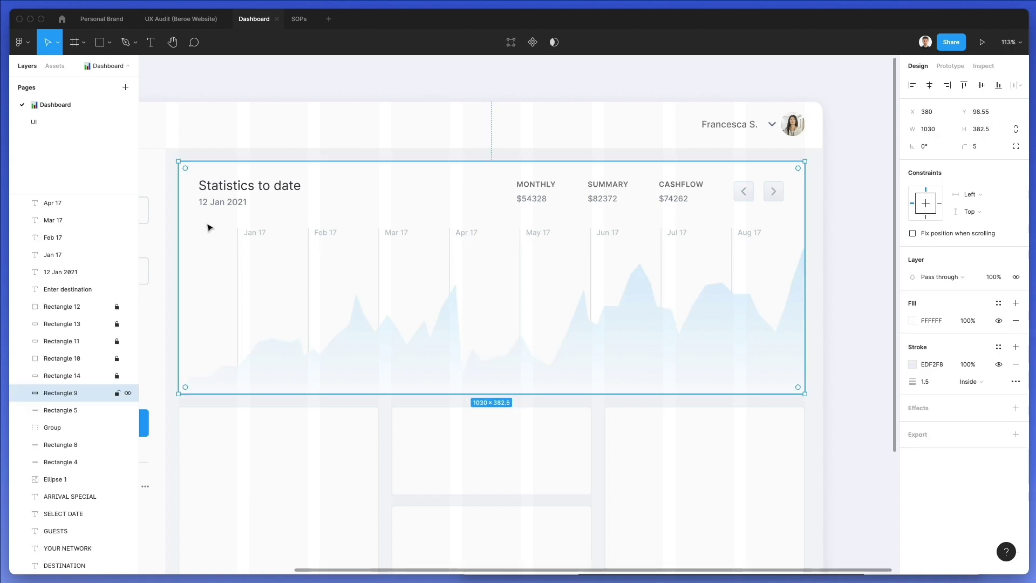
pyautogui.press('super+v')
pyautogui.click(285, 366)
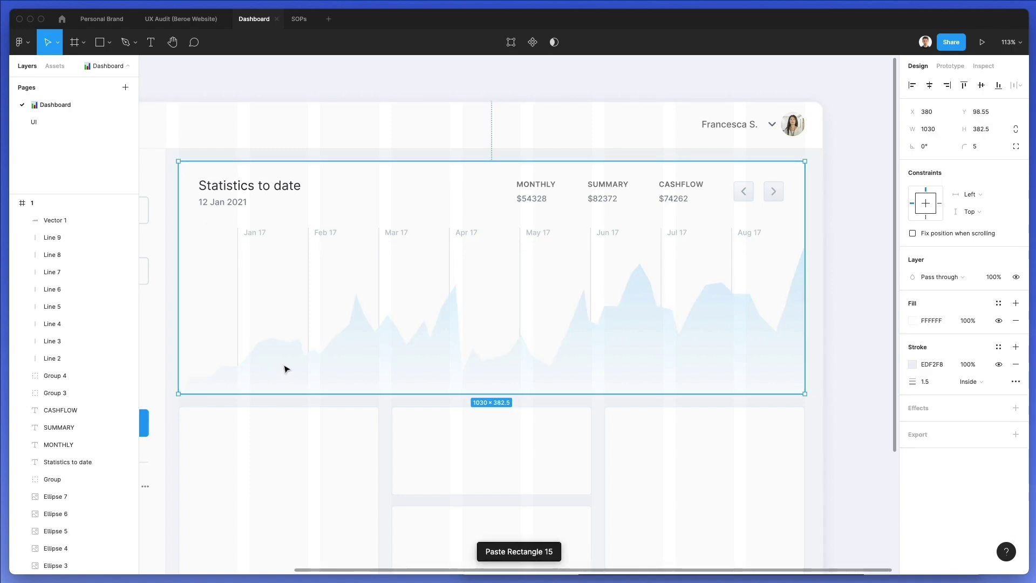
pyautogui.keyDown('shift'); pyautogui.click(285, 369); pyautogui.keyUp('shift')
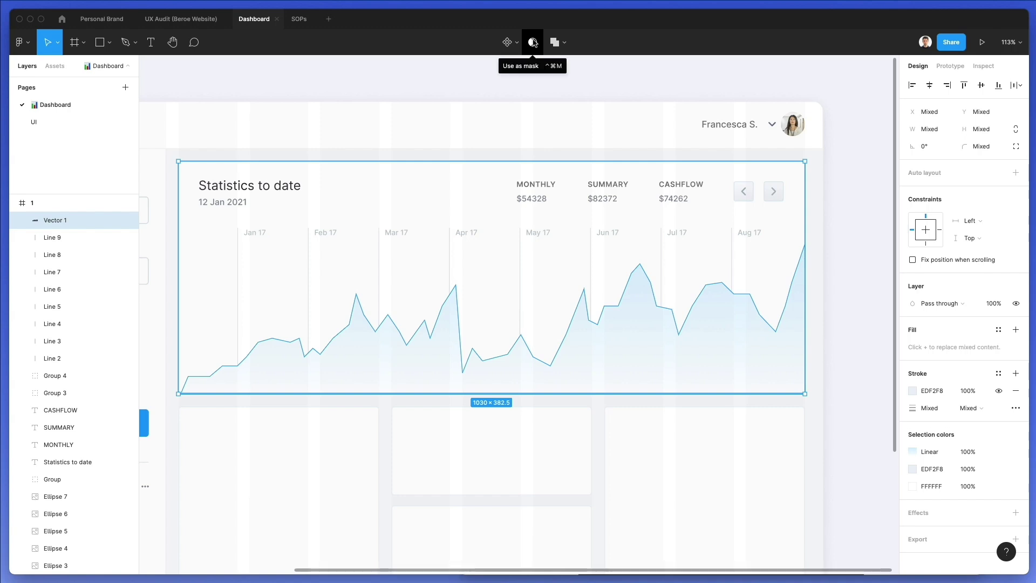
pyautogui.click(533, 42)
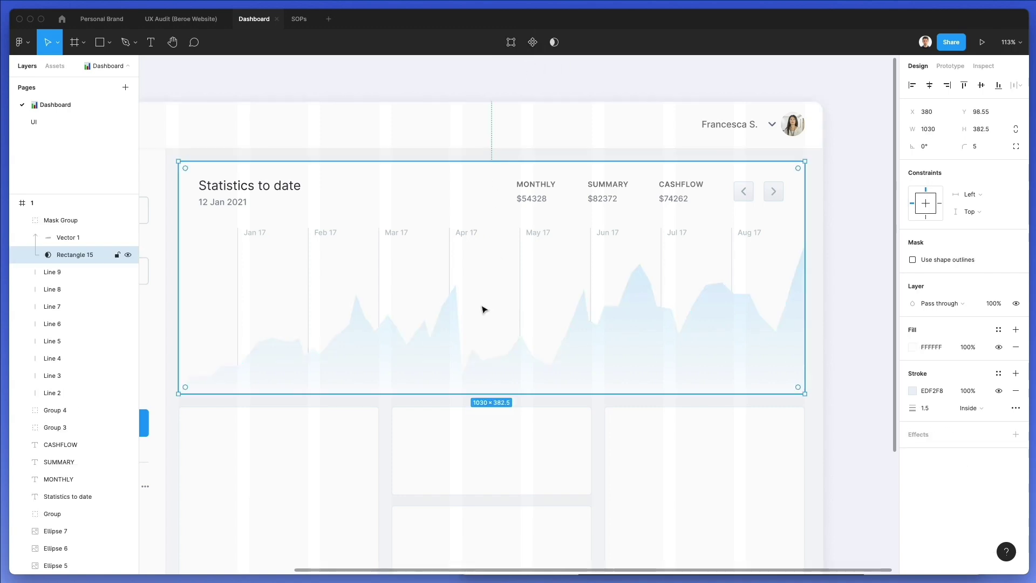
# Add a 1 px black stroke to Vector 1, nudge it, and extend its left end
pyautogui.click(428, 349)
pyautogui.click(920, 330)
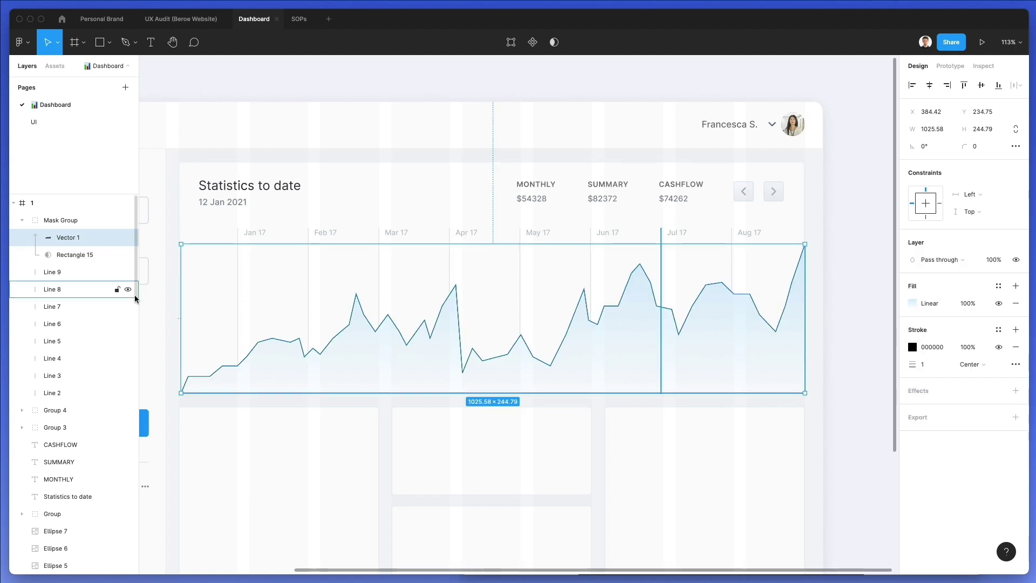
pyautogui.press('Down')
pyautogui.press('Escape')
pyautogui.click(319, 370)
pyautogui.press('Down')
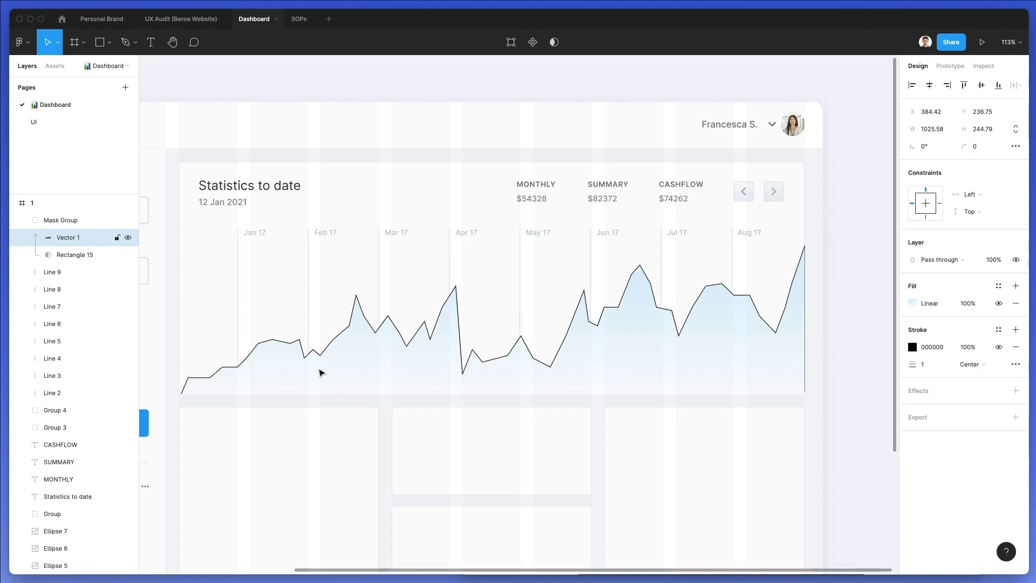
pyautogui.press('Right')
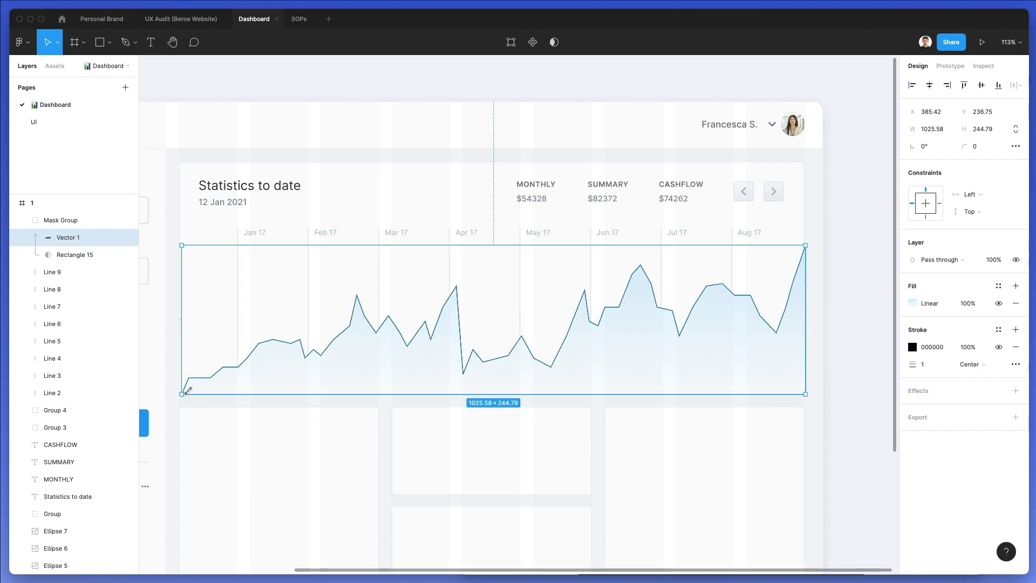
pyautogui.moveTo(181, 366); pyautogui.dragTo(179, 367)
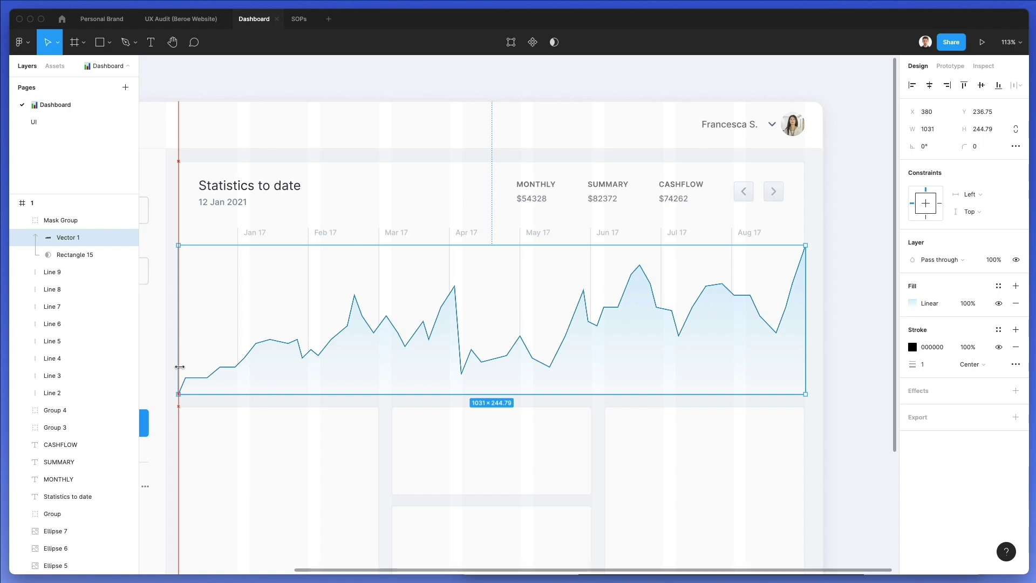
# Colour the chart line's stroke blue 0094FF sampled from the button
pyautogui.click(913, 346)
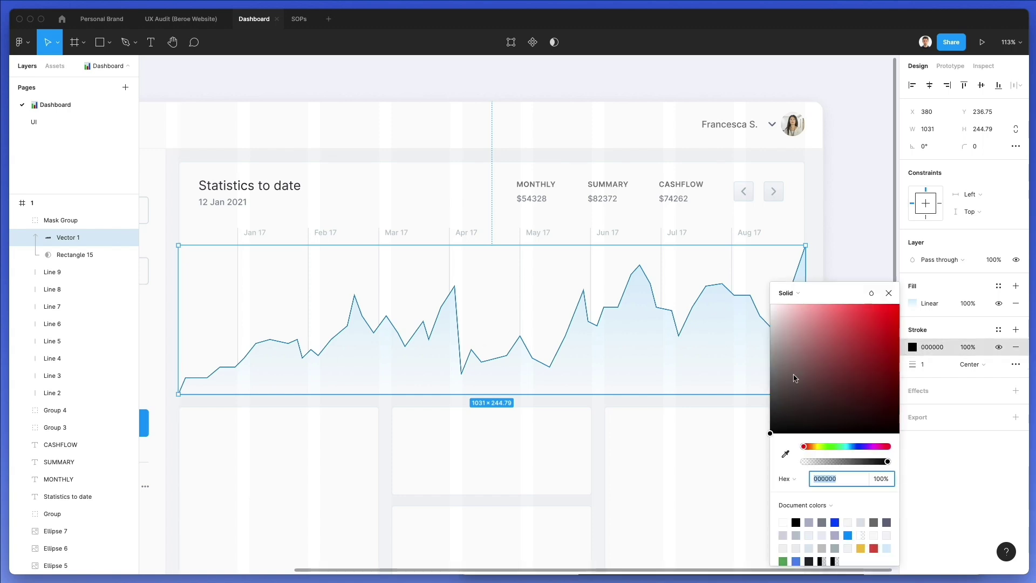
pyautogui.hscroll(-1, 208, 213)
pyautogui.hotkey('ctrl', 'c')
pyautogui.click(163, 420)
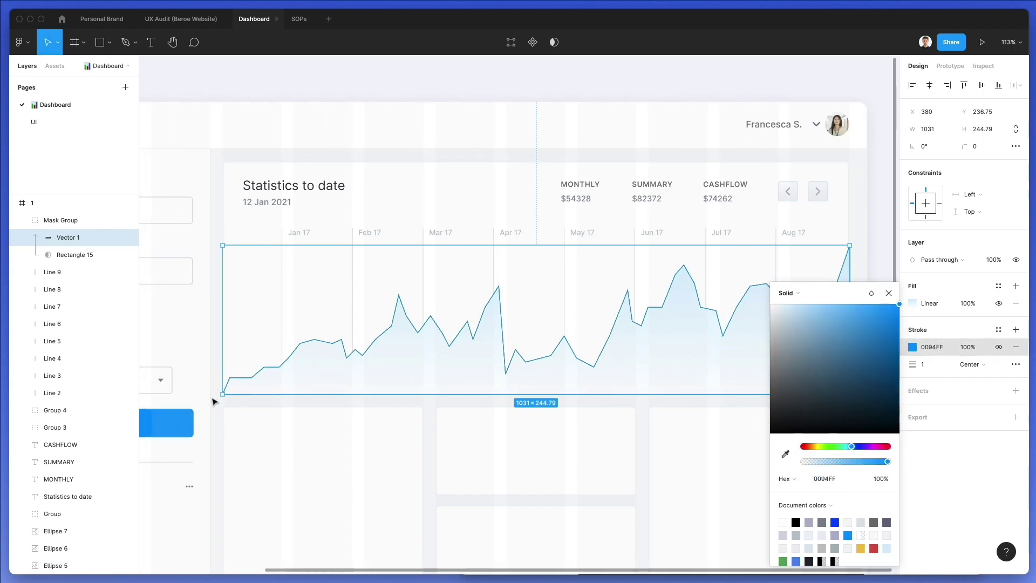
pyautogui.click(215, 319)
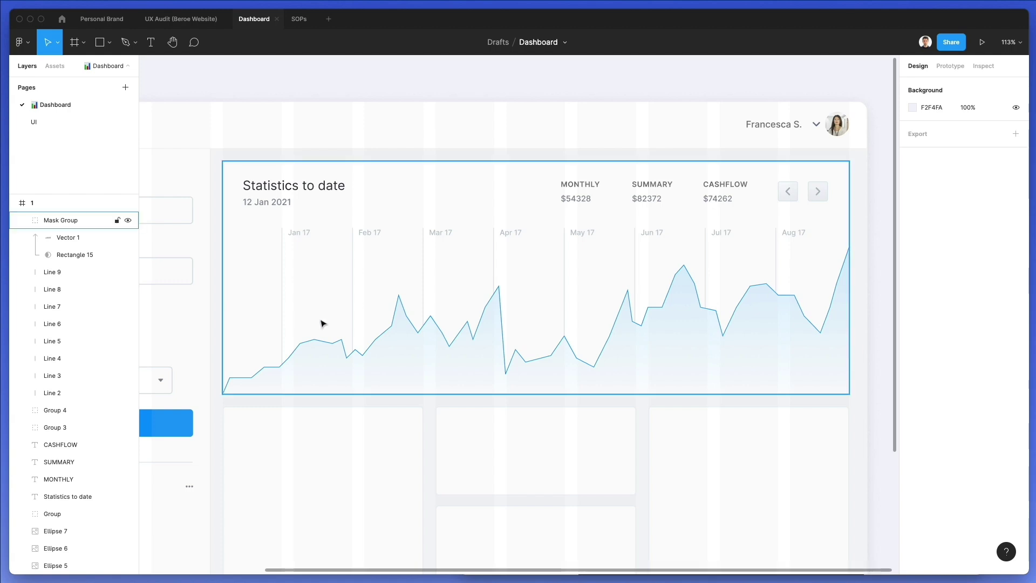
# Set the chart line's stroke weight to 1.2
pyautogui.keyDown('ctrl'); pyautogui.click(359, 351); pyautogui.keyUp('ctrl')
pyautogui.click(927, 364)
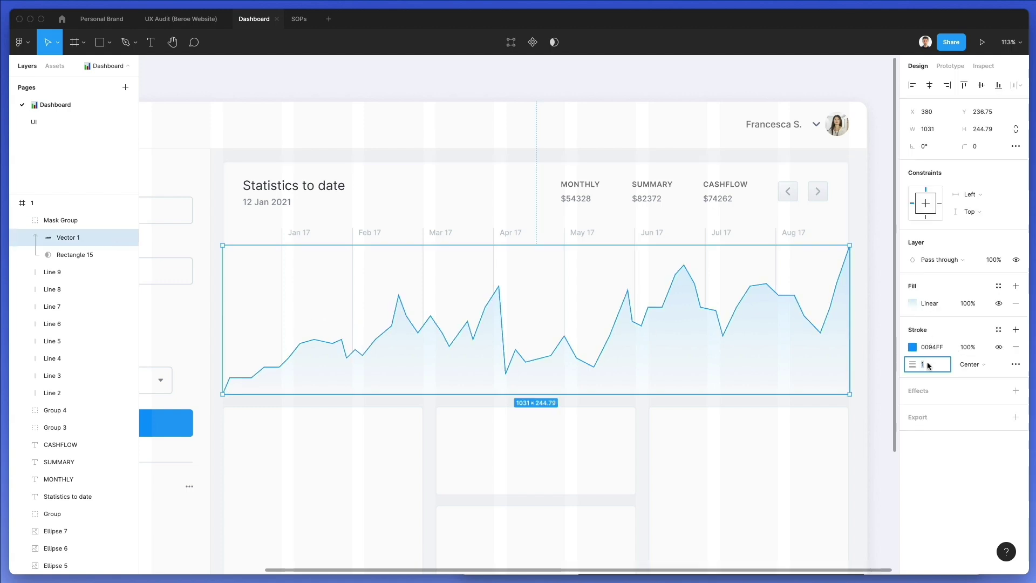
pyautogui.write('1.2')
pyautogui.press('Return')
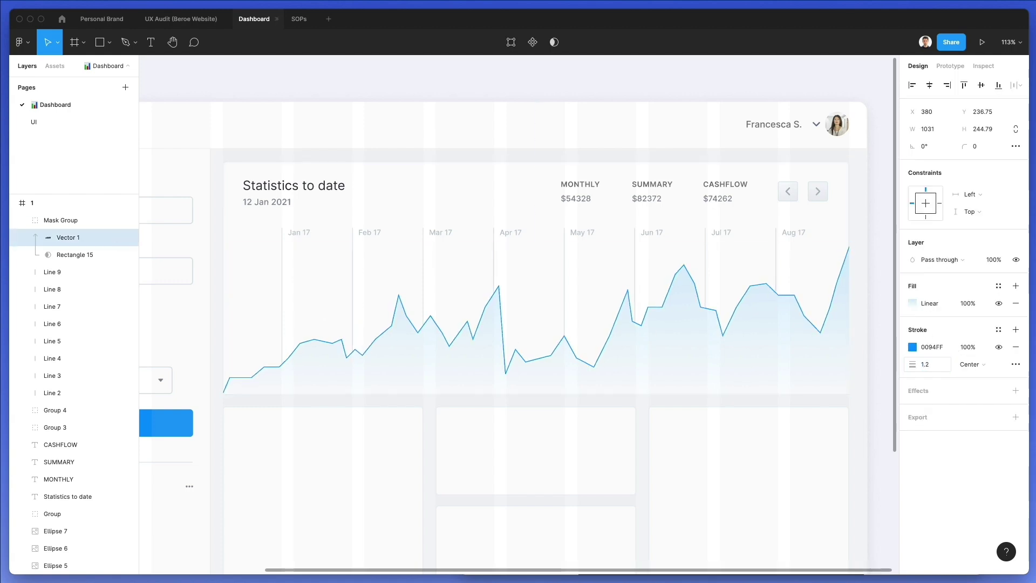
pyautogui.click(925, 364)
pyautogui.click(607, 388)
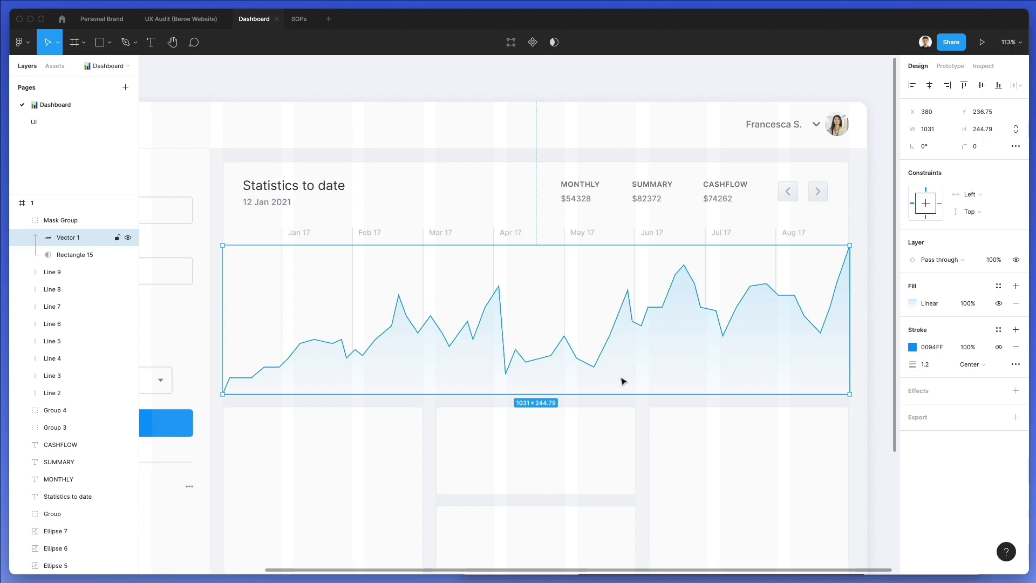
pyautogui.scroll(2, 623, 381)
pyautogui.hscroll(-3, 623, 382)
pyautogui.click(688, 160)
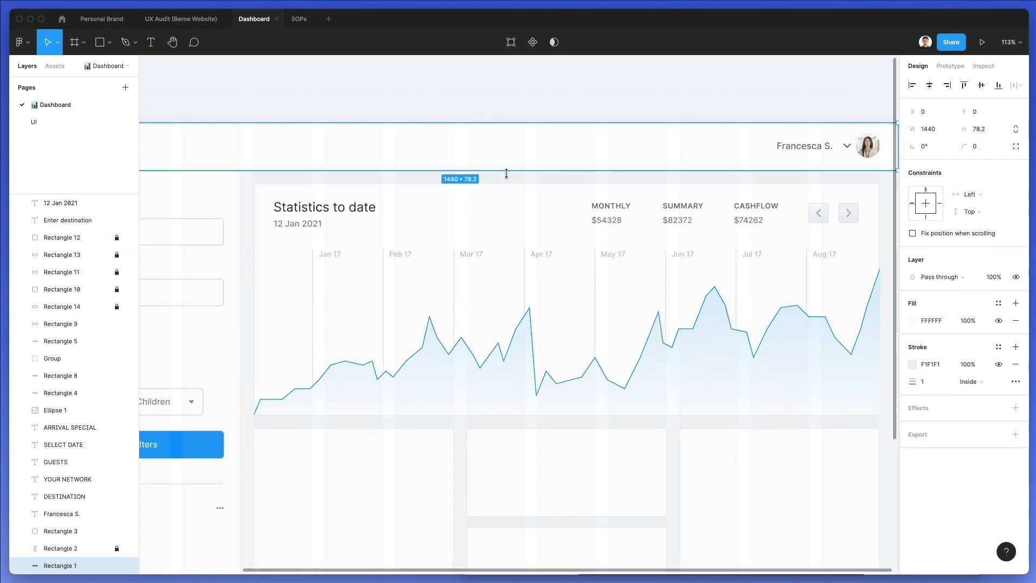
# Draw a small circle on the line just after Jan 17 and fill it green 00E593
pyautogui.scroll(5, 418, 342)
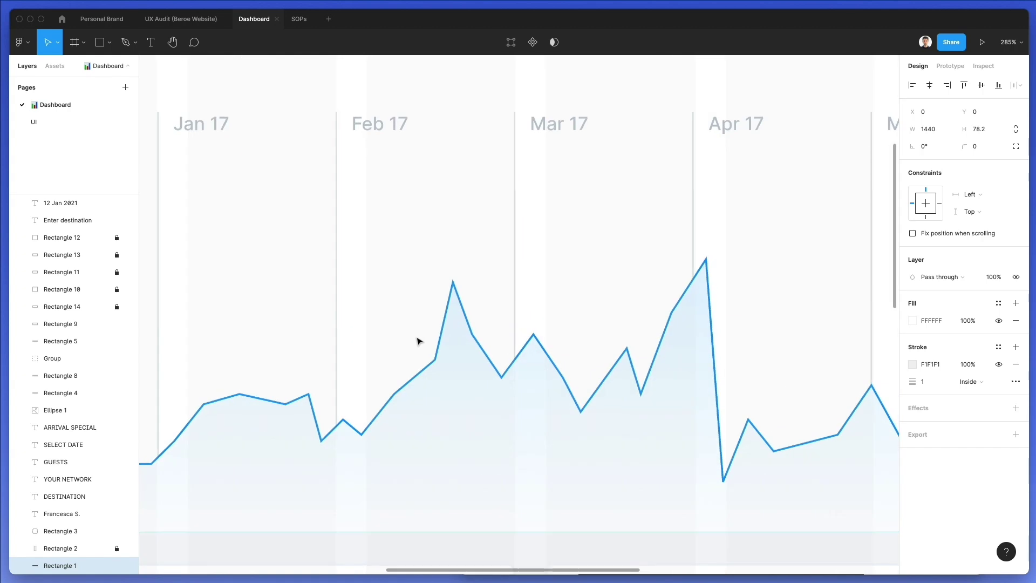
pyautogui.scroll(-2, 451, 311)
pyautogui.hscroll(-4, 450, 312)
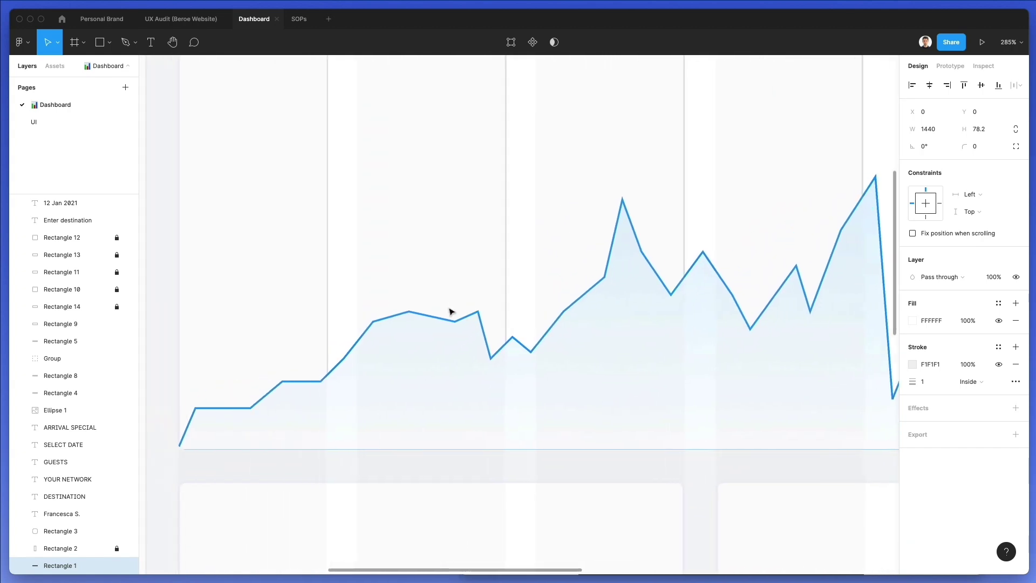
pyautogui.press('o')
pyautogui.moveTo(375, 320); pyautogui.dragTo(381, 312)
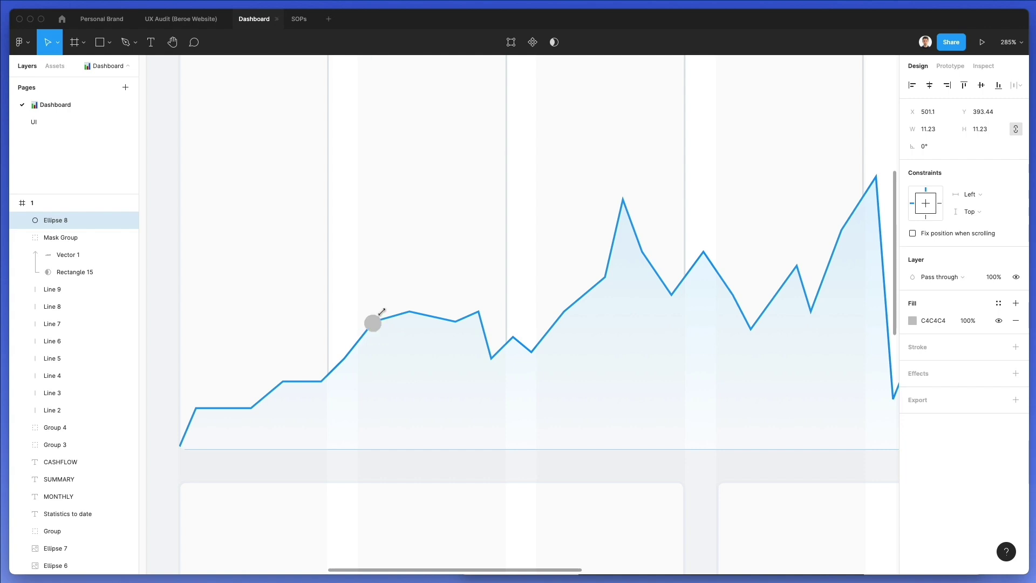
pyautogui.click(912, 320)
pyautogui.click(837, 446)
pyautogui.moveTo(839, 350); pyautogui.dragTo(903, 303)
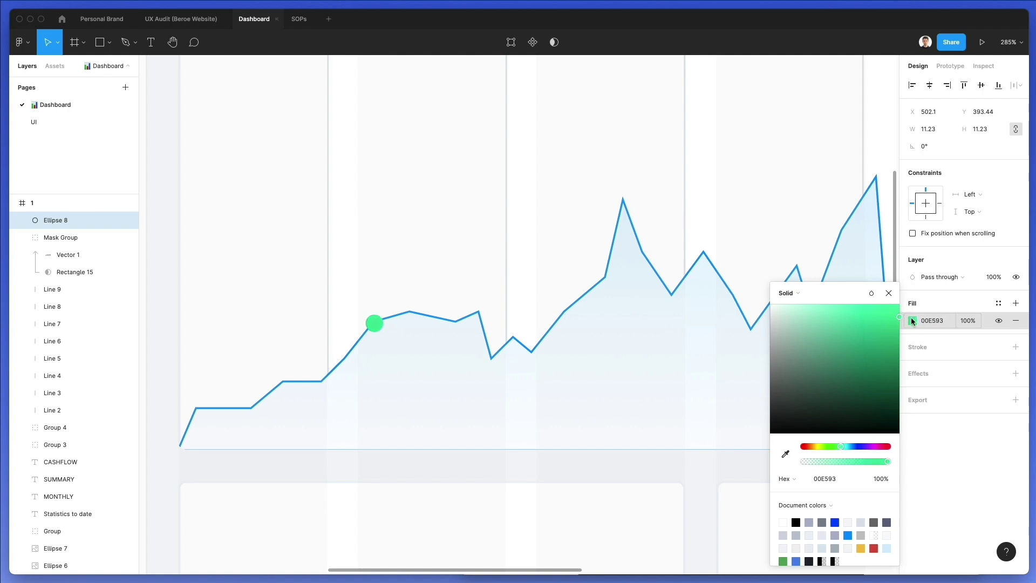
pyautogui.click(434, 449)
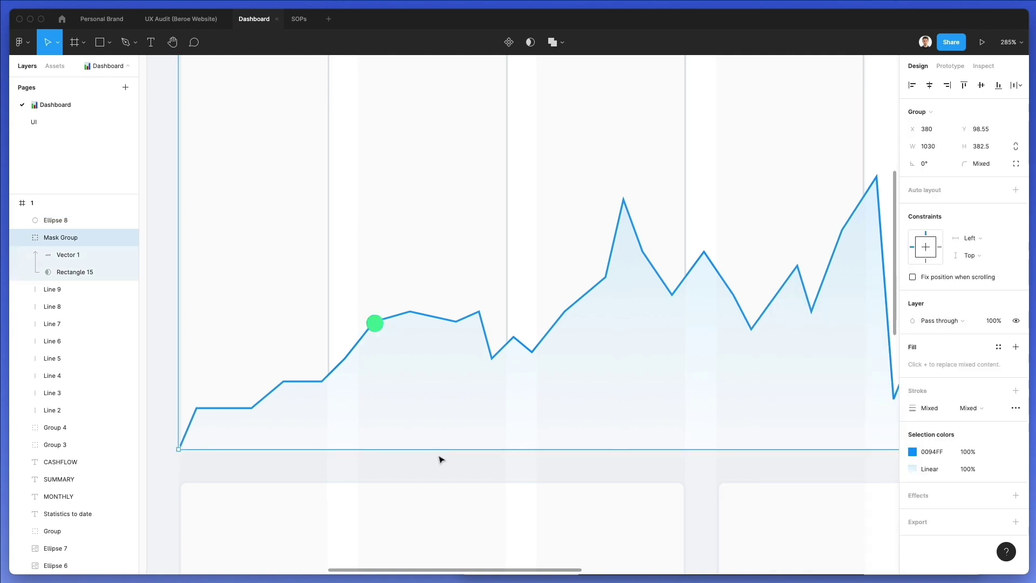
# Add a white letter 'A' over the green circle and scale it to fit
pyautogui.press('t')
pyautogui.click(373, 319)
pyautogui.write('a')
pyautogui.press('BackSpace')
pyautogui.write('A')
pyautogui.press('Escape')
pyautogui.press('alt')
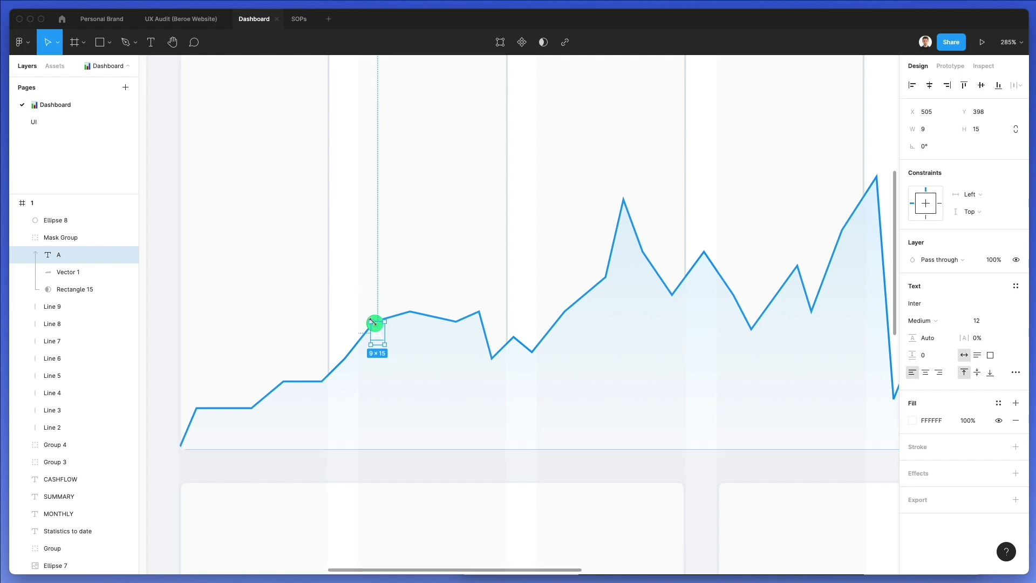
pyautogui.moveTo(89, 254); pyautogui.dragTo(88, 215)
pyautogui.moveTo(387, 319); pyautogui.dragTo(382, 321)
pyautogui.press('k')
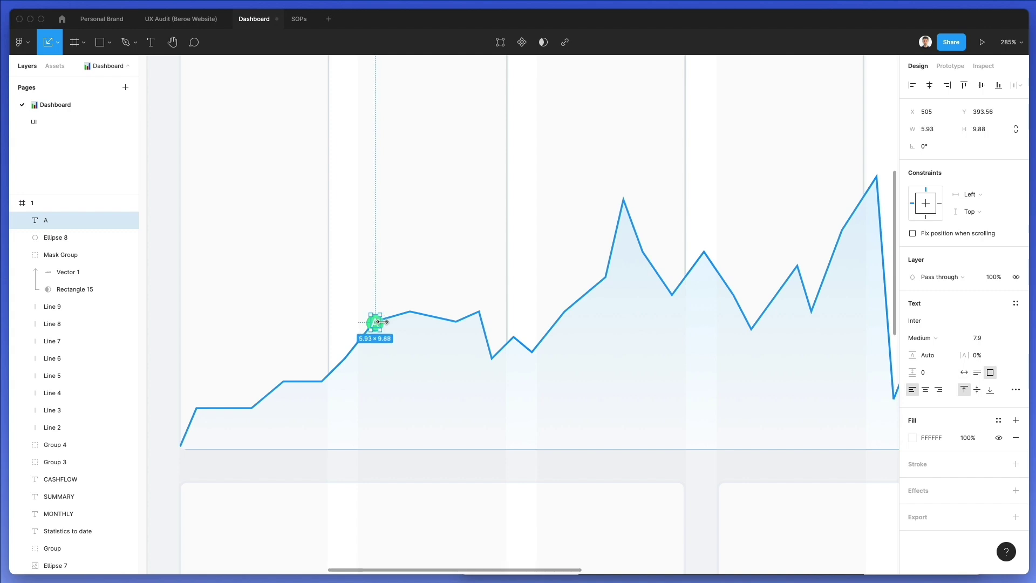
# Group the letter and circle into a marker and copy it onto the Apr 17 peak
pyautogui.scroll(5, 385, 311)
pyautogui.keyDown('shift'); pyautogui.click(386, 338); pyautogui.keyUp('shift')
pyautogui.press('super+g')
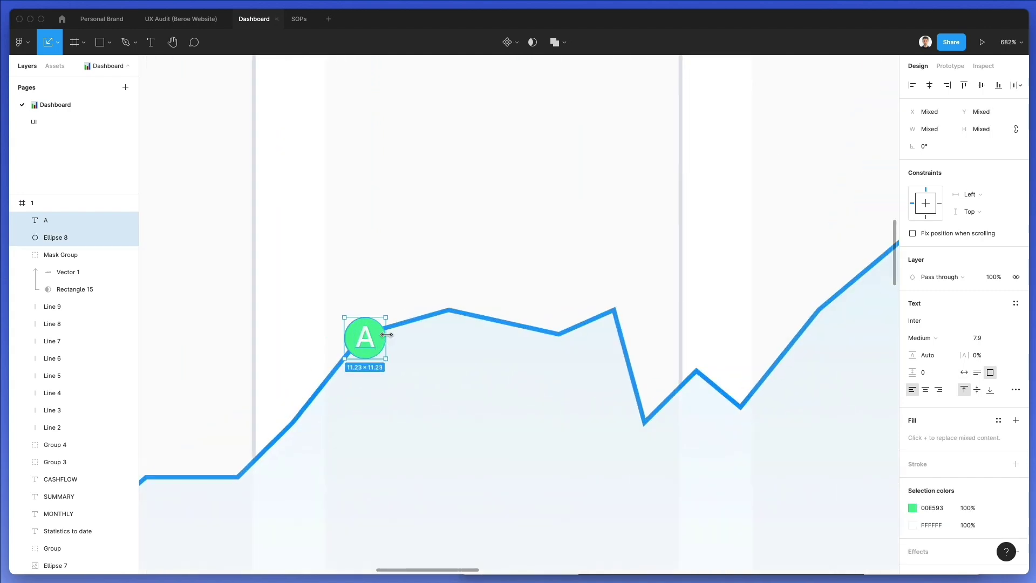
pyautogui.scroll(-5, 387, 334)
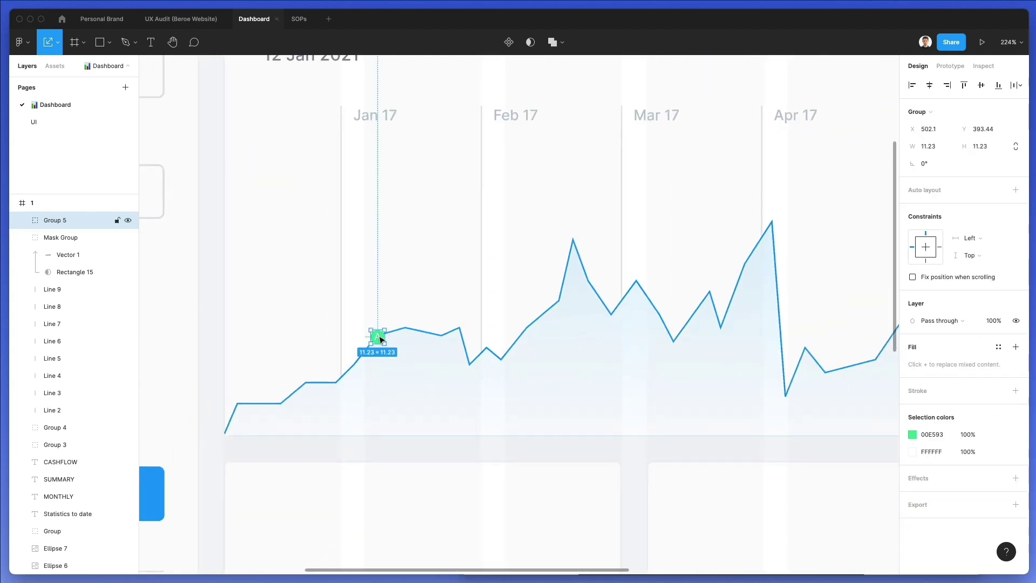
pyautogui.moveTo(383, 339); pyautogui.dragTo(772, 222)
# Copy the green marker onto the Jun 17 chart peak
pyautogui.hscroll(7, 766, 224)
pyautogui.scroll(2, 766, 225)
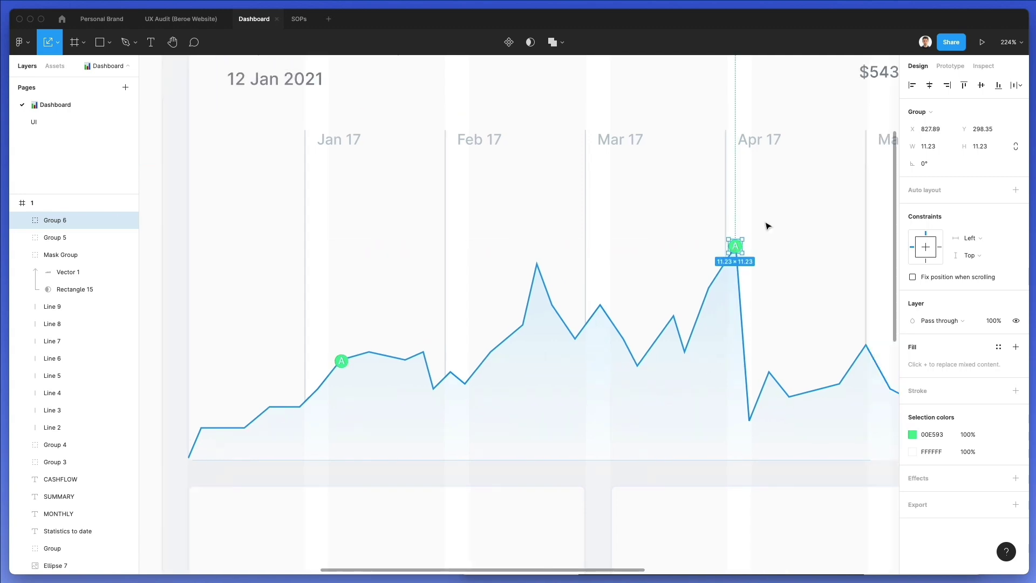
pyautogui.hscroll(5, 766, 225)
pyautogui.scroll(-3, 766, 225)
pyautogui.scroll(-5, 760, 224)
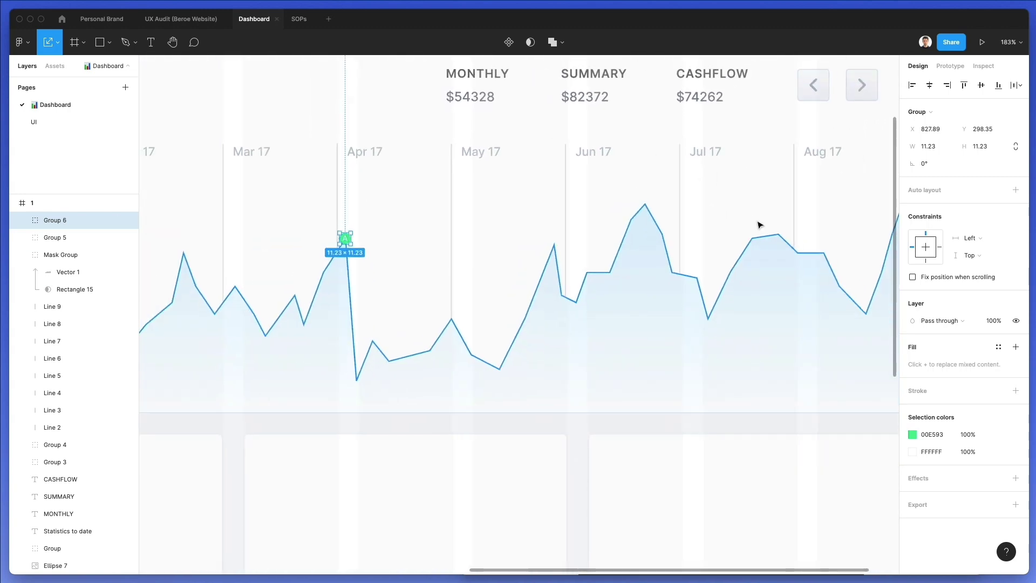
pyautogui.scroll(-2, 760, 224)
pyautogui.moveTo(475, 234); pyautogui.dragTo(683, 209)
# Change the Apr 17 marker's letter to B
pyautogui.scroll(8, 475, 233)
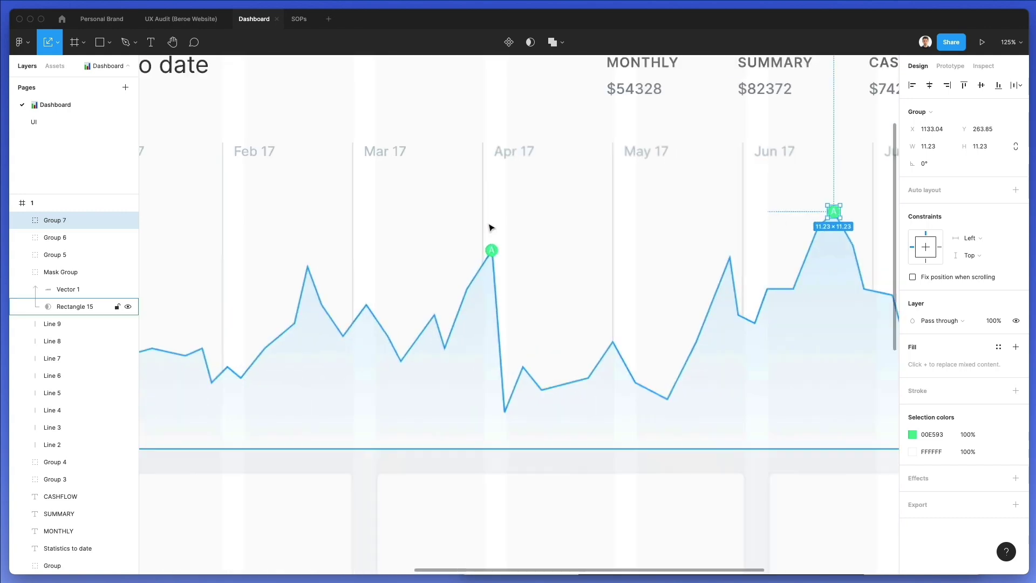
pyautogui.doubleClick(497, 263)
pyautogui.write('B')
pyautogui.hscroll(6, 641, 190)
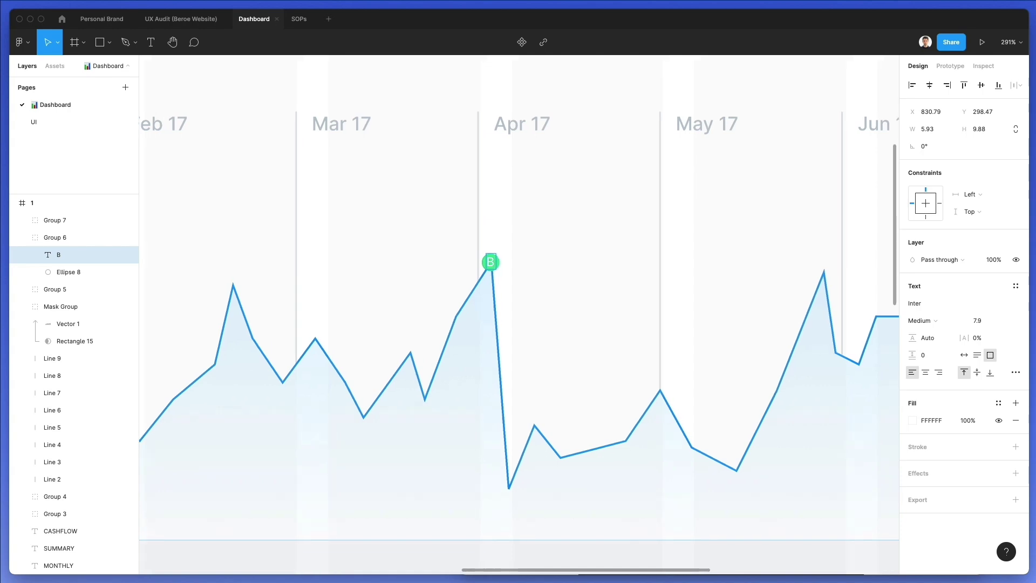
# Remove the extra A from the Jun 17 marker so it reads C
pyautogui.doubleClick(632, 207)
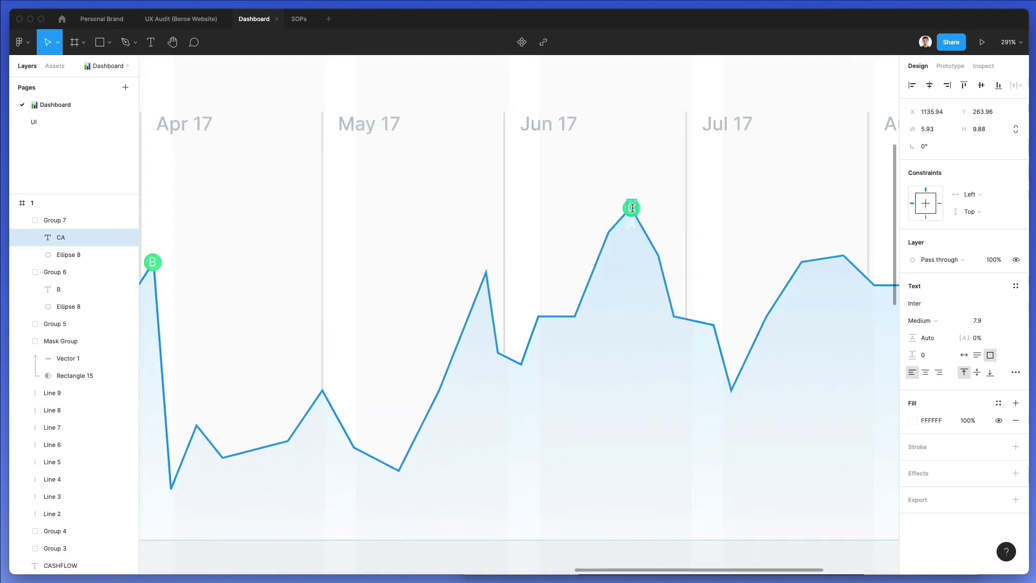
pyautogui.scroll(-8, 632, 207)
pyautogui.press('Delete')
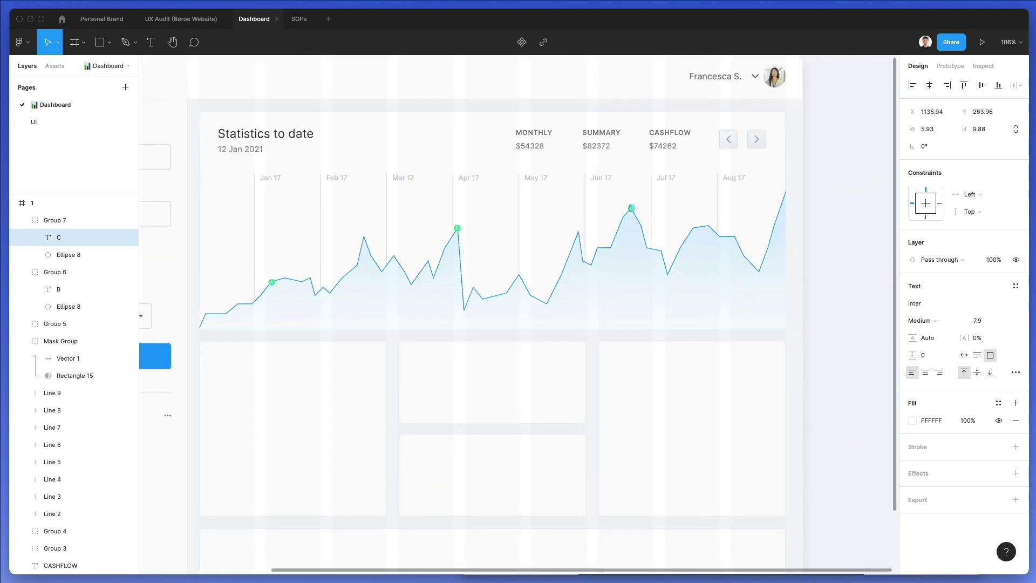
pyautogui.click(854, 243)
pyautogui.scroll(2, 851, 240)
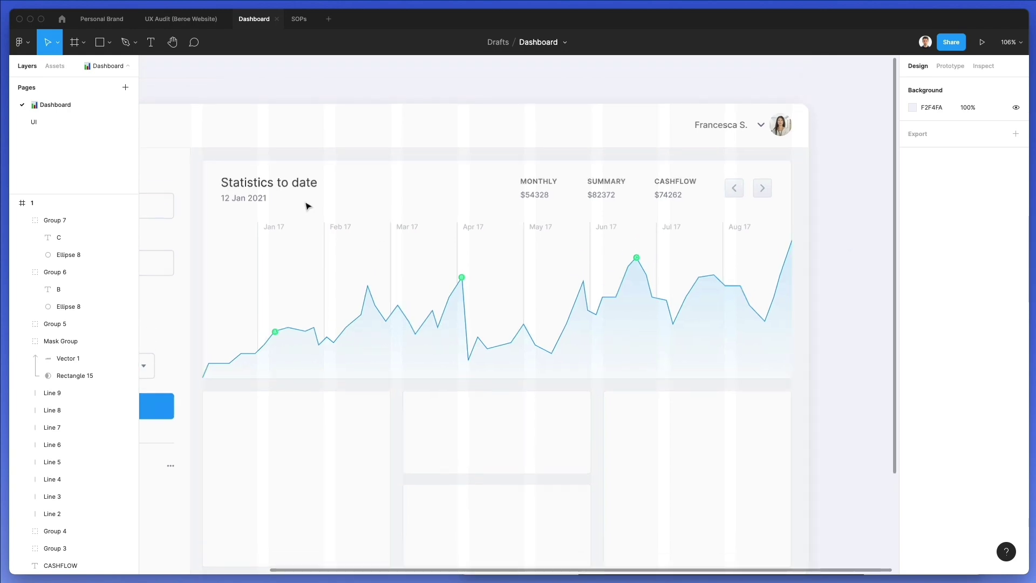
pyautogui.scroll(10, 308, 203)
pyautogui.scroll(-5, 274, 399)
pyautogui.scroll(-4, 274, 399)
pyautogui.scroll(-3, 269, 402)
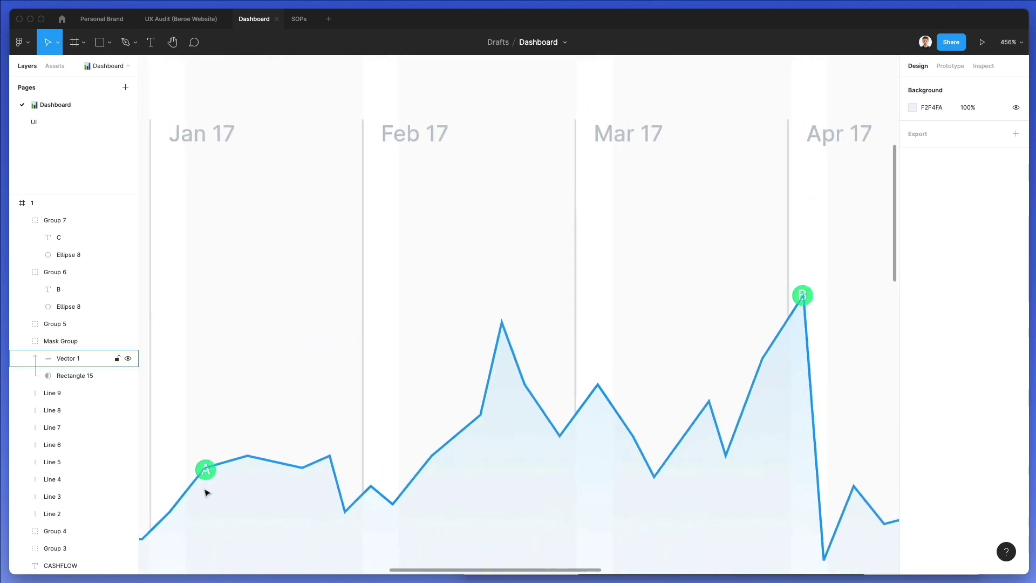
pyautogui.click(76, 324)
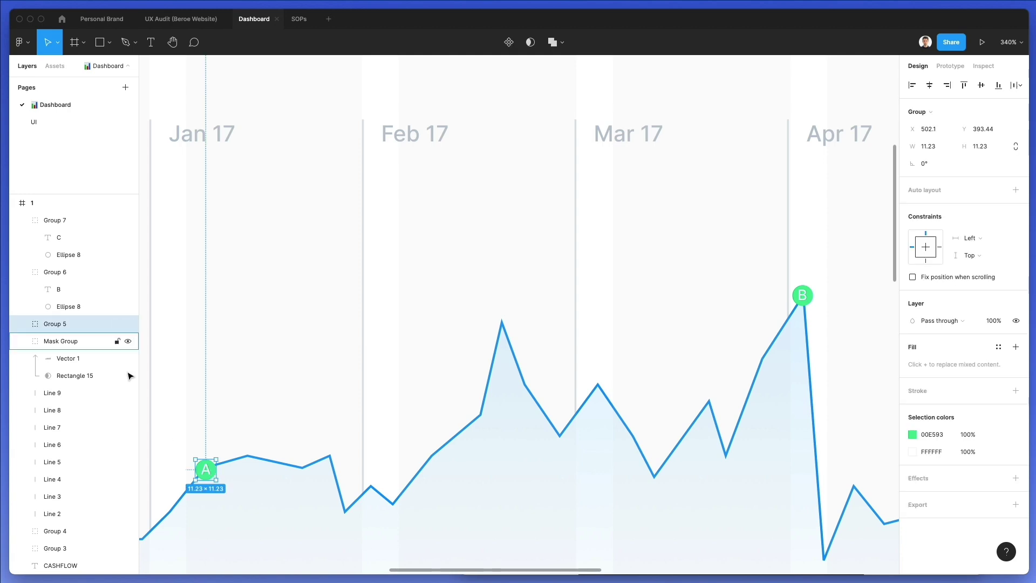
# Enlarge the A, B and C marker groups to height 14.23
pyautogui.keyDown('shift'); pyautogui.click(60, 273); pyautogui.keyUp('shift')
pyautogui.click(60, 219)
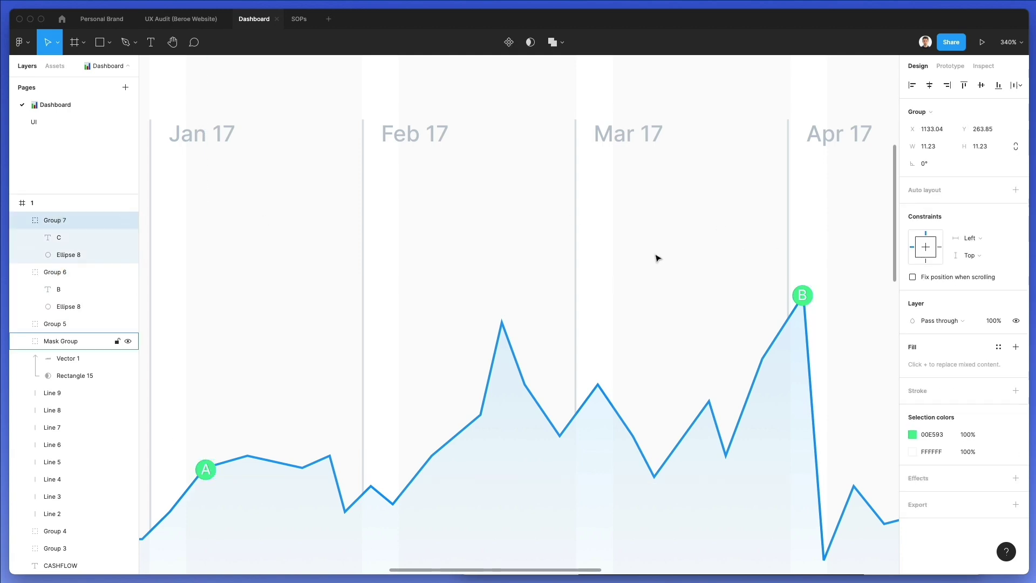
pyautogui.keyDown('shift'); pyautogui.click(58, 278); pyautogui.keyUp('shift')
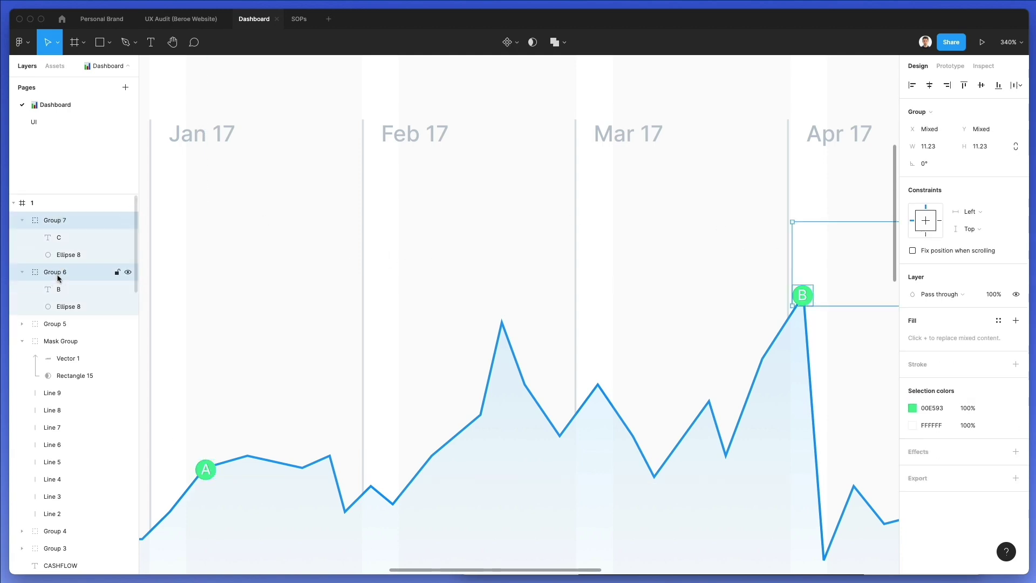
pyautogui.keyDown('shift'); pyautogui.click(60, 324); pyautogui.keyUp('shift')
pyautogui.scroll(-5, 345, 304)
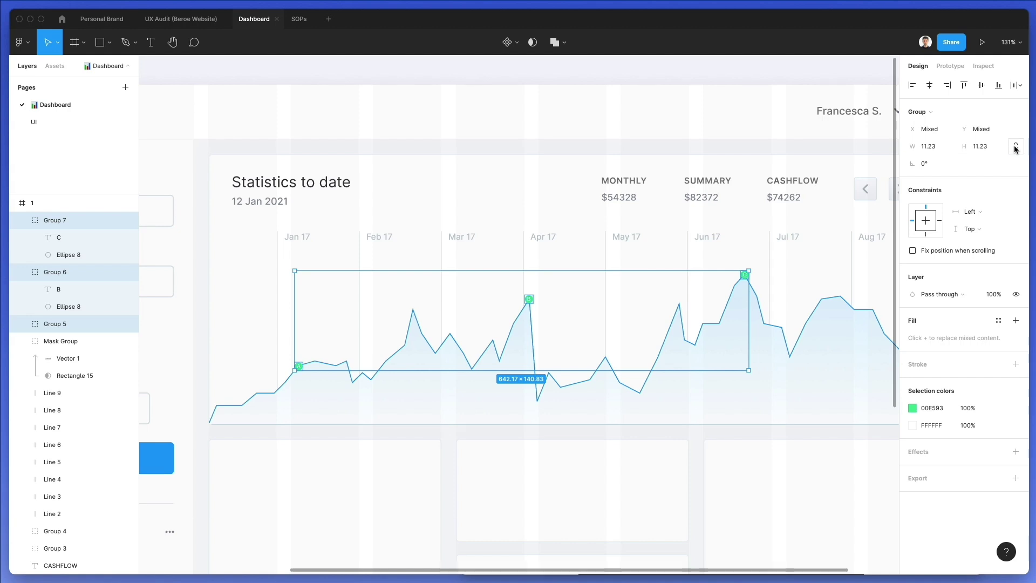
pyautogui.click(980, 147)
pyautogui.press('Up')
pyautogui.press('Up')
pyautogui.press('Up')
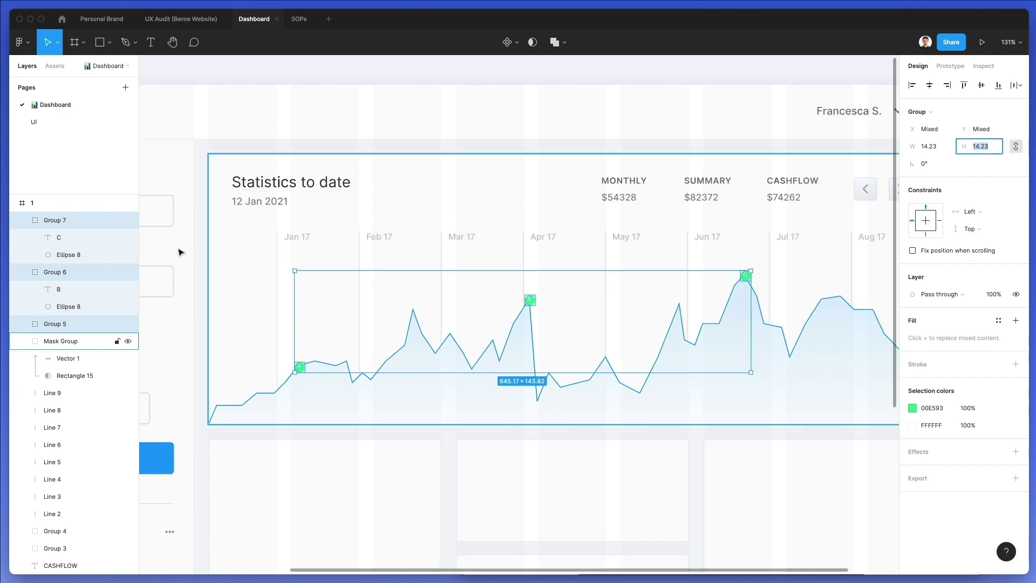
pyautogui.click(58, 289)
# Select the A, B and C marker letters and set their font size to 10
pyautogui.click(24, 324)
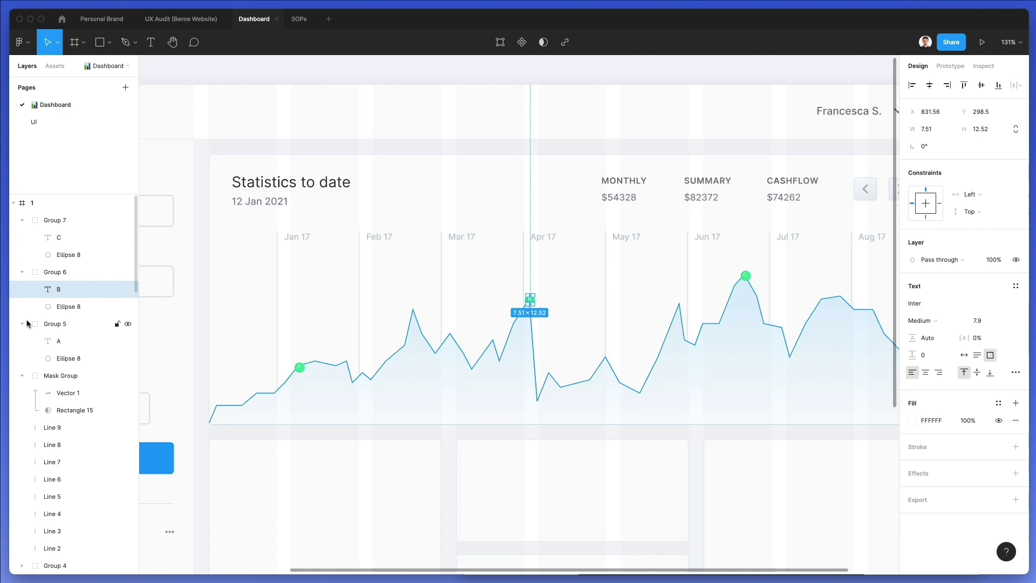
pyautogui.keyDown('shift'); pyautogui.click(59, 341); pyautogui.keyUp('shift')
pyautogui.keyDown('shift'); pyautogui.click(60, 237); pyautogui.keyUp('shift')
pyautogui.click(980, 320)
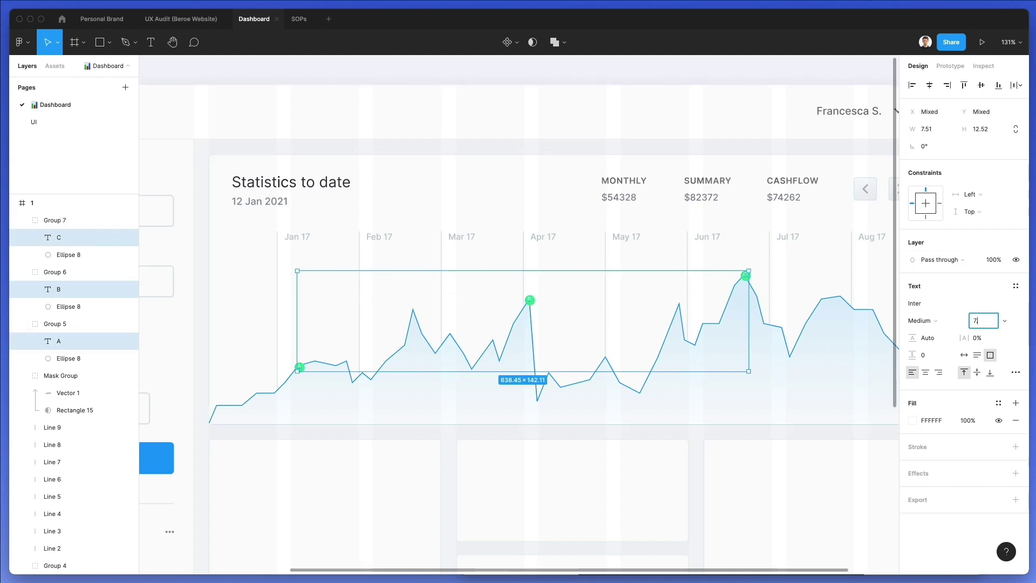
pyautogui.press('Return')
pyautogui.click(978, 320)
pyautogui.write('10')
pyautogui.press('Return')
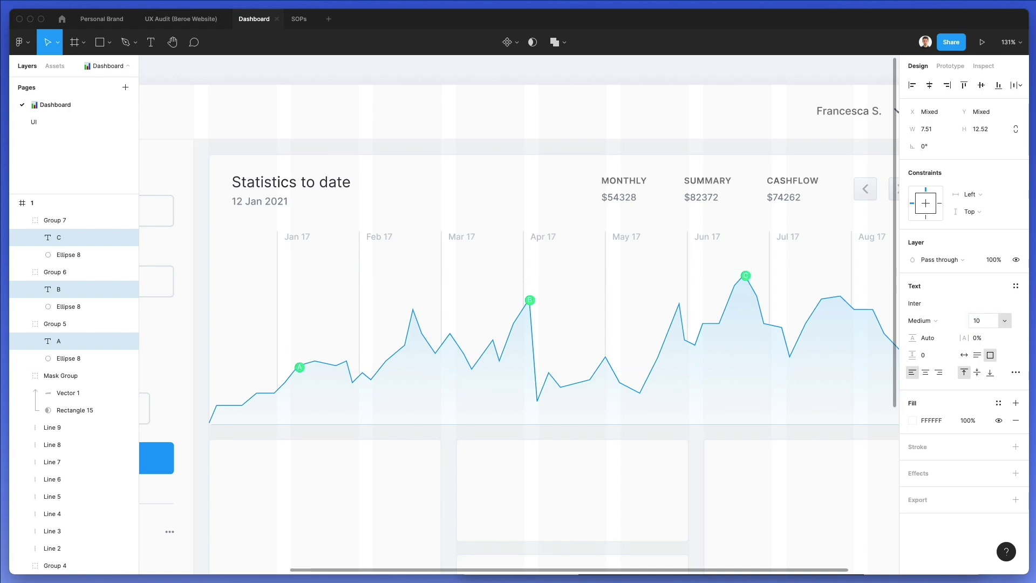
# Make the marker letters Bold at font size 9
pyautogui.click(921, 320)
pyautogui.click(937, 345)
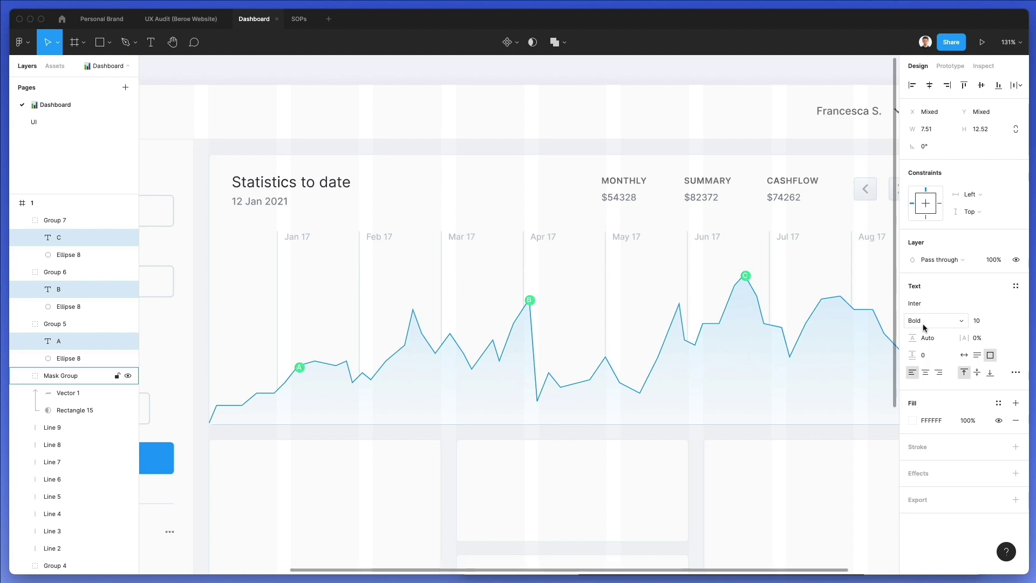
pyautogui.click(985, 321)
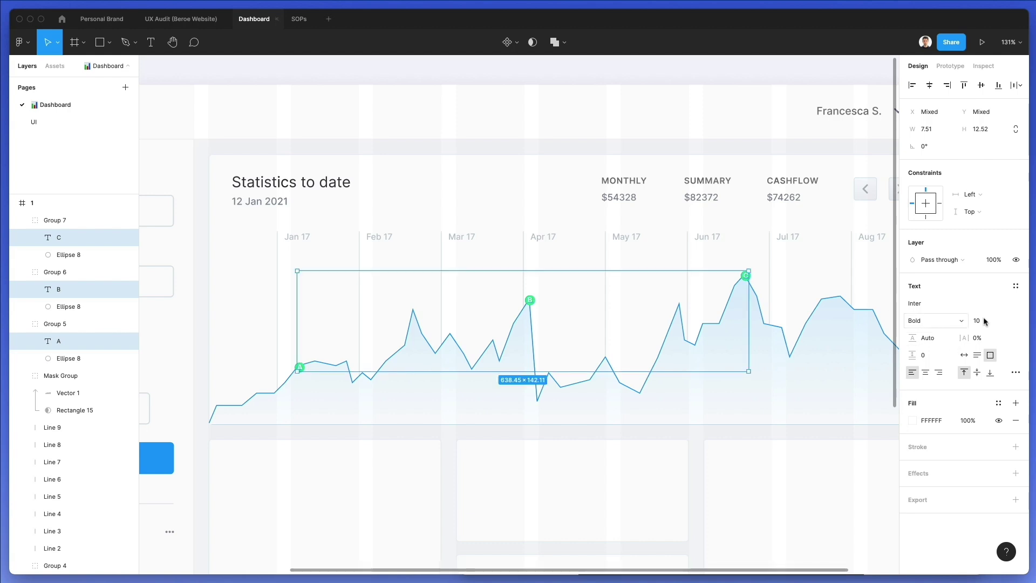
pyautogui.write('9')
pyautogui.press('Return')
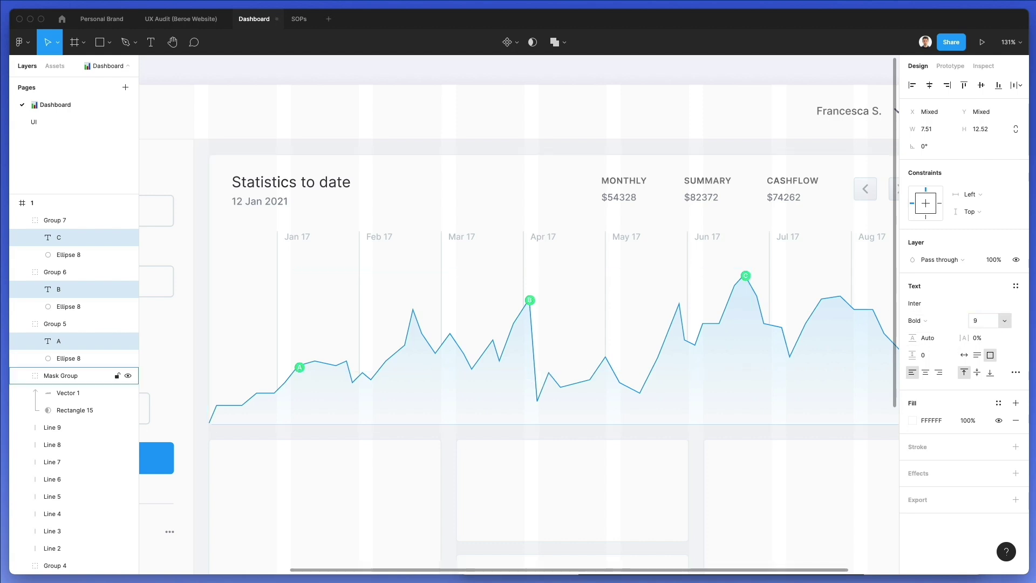
pyautogui.click(537, 434)
pyautogui.scroll(-5, 606, 282)
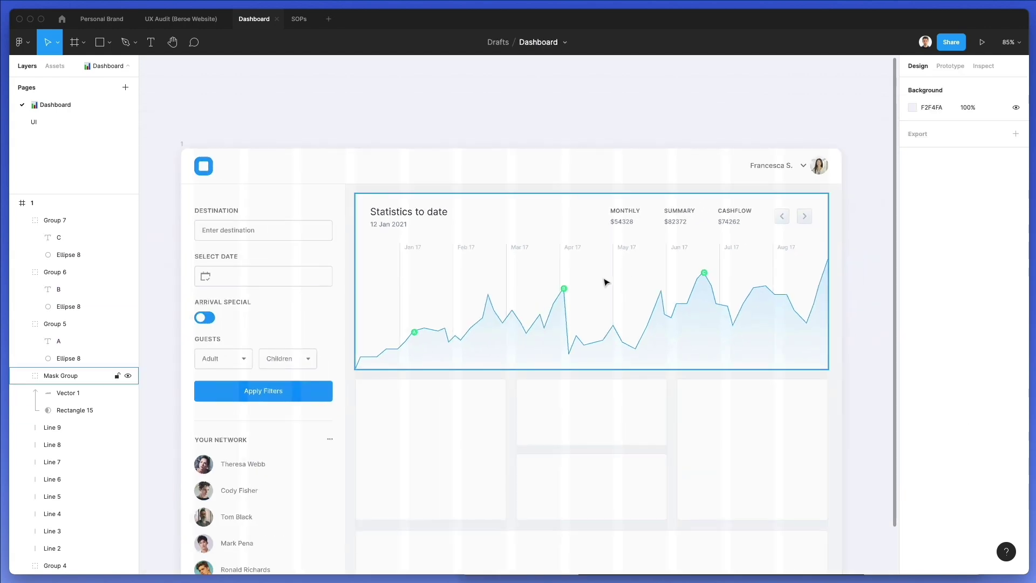
# Group all the statistics chart card's layers with Cmd+G
pyautogui.hscroll(2, 571, 291)
pyautogui.moveTo(775, 191); pyautogui.dragTo(278, 377)
pyautogui.press('super+g')
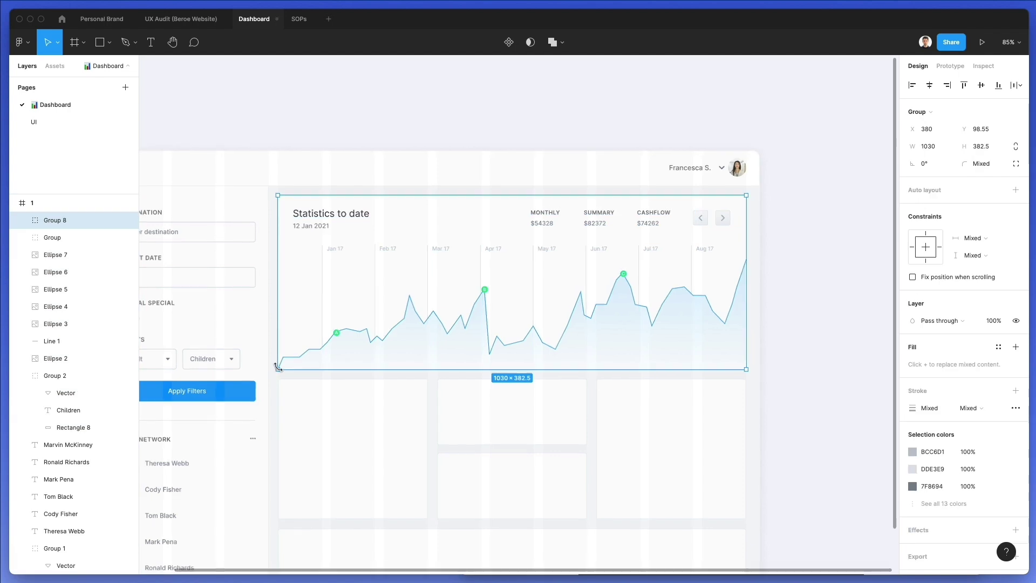
# Switch through the SOPs, Personal Brand and UX Audit files back to Dashboard
pyautogui.press('super+t')
pyautogui.click(299, 19)
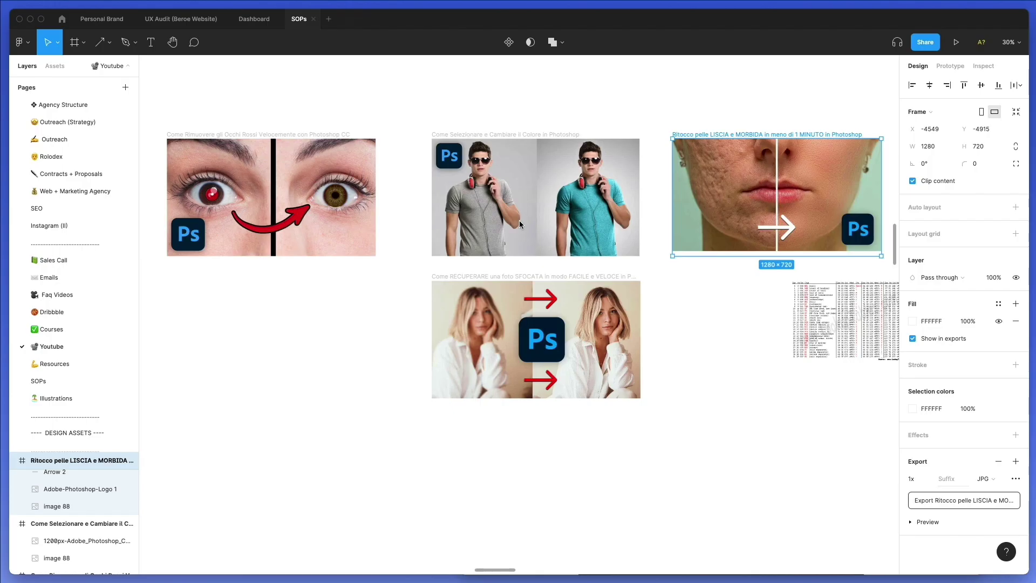
pyautogui.click(124, 21)
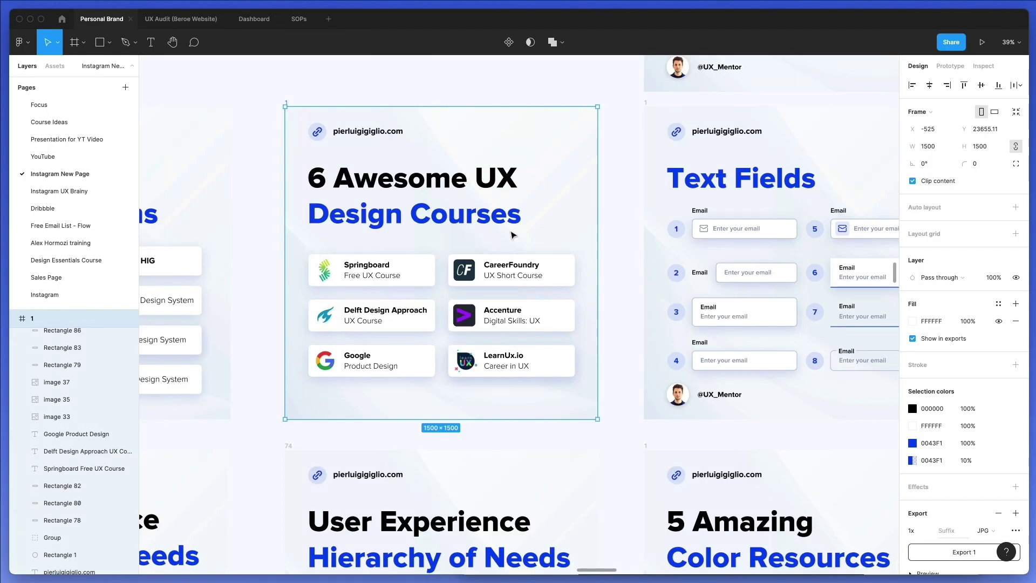
pyautogui.click(205, 19)
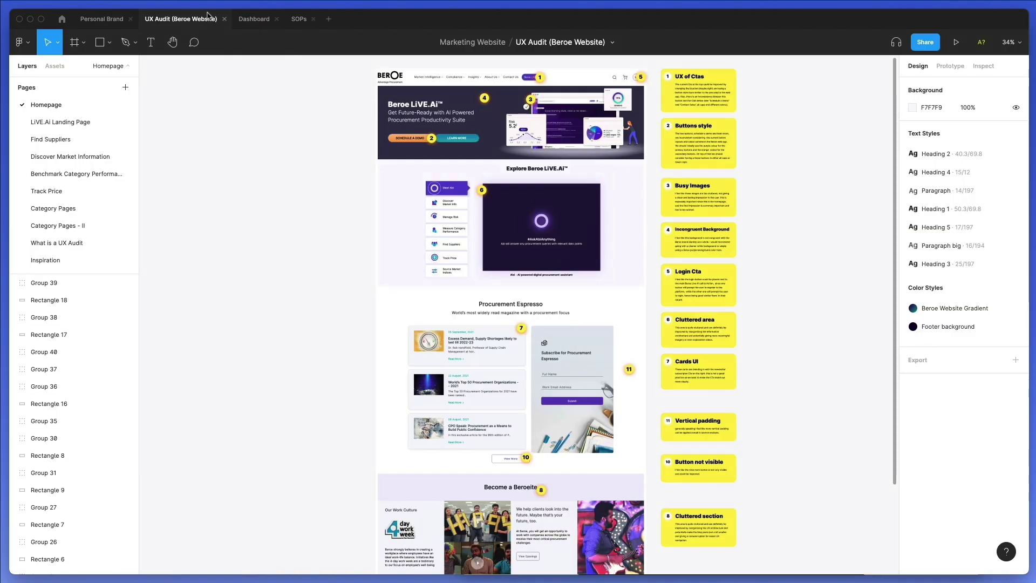
pyautogui.click(254, 19)
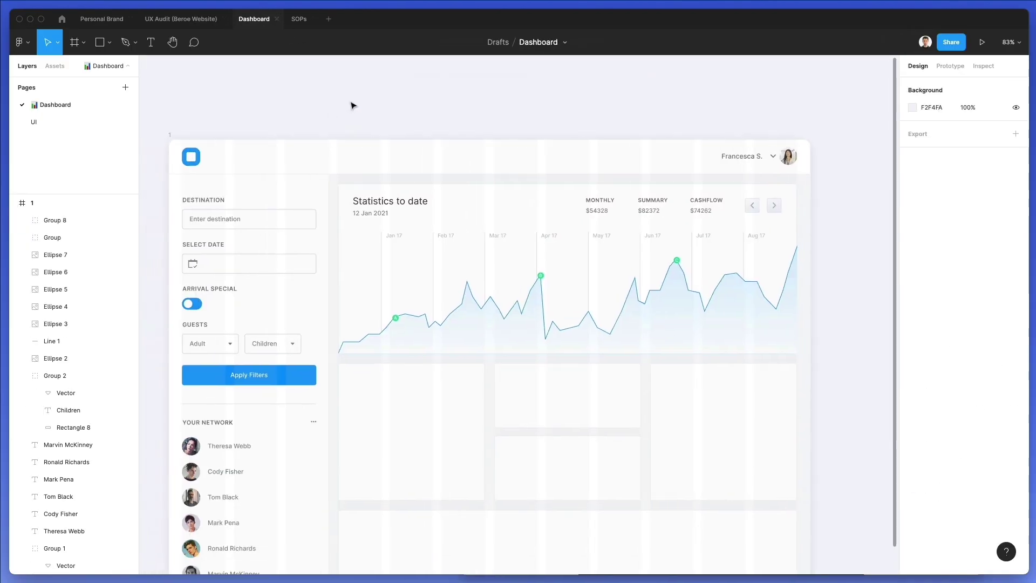
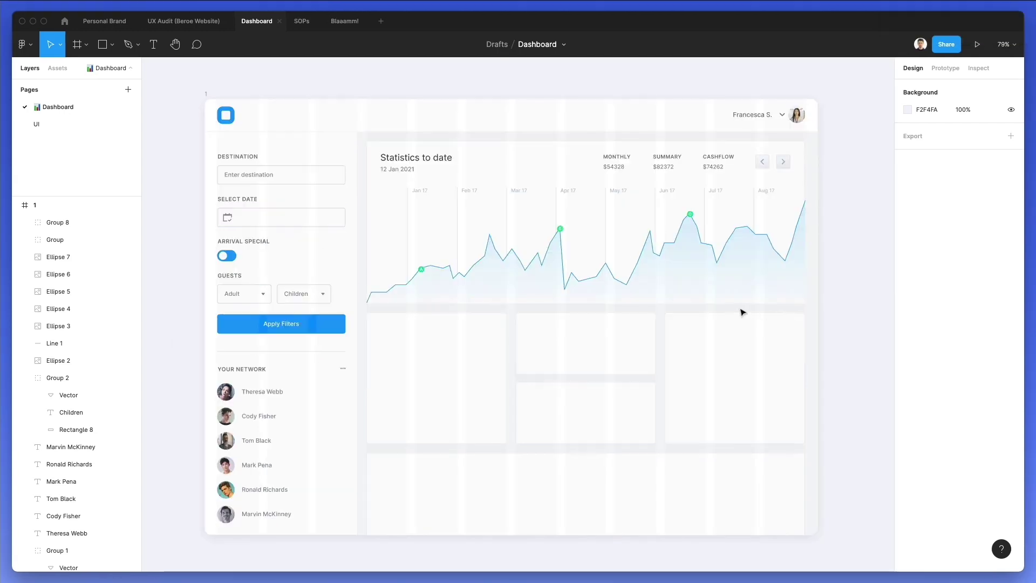
# Draw a circle with the Ellipse tool in the card below the line chart
pyautogui.click(76, 53)
pyautogui.click(96, 52)
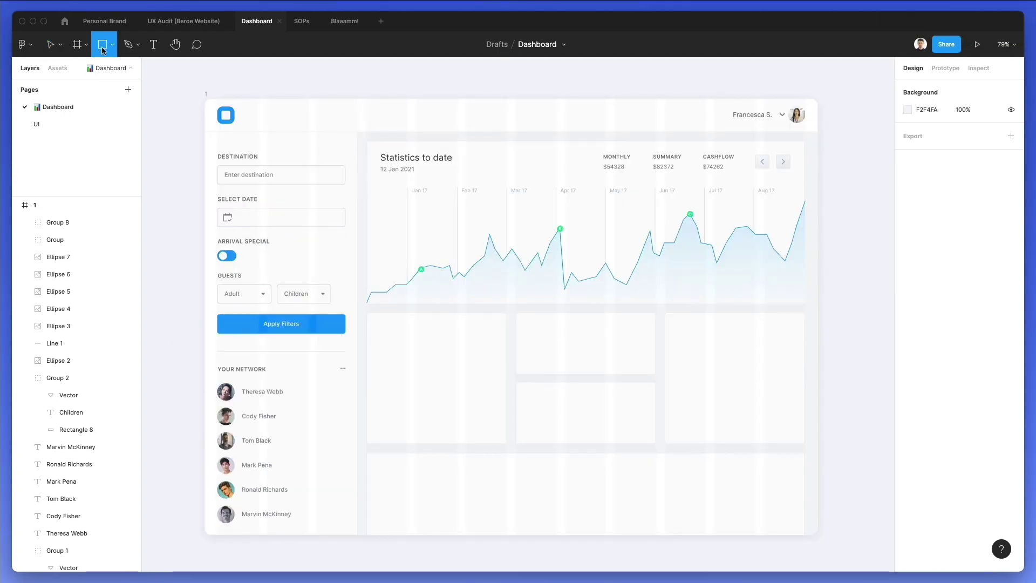
pyautogui.click(113, 45)
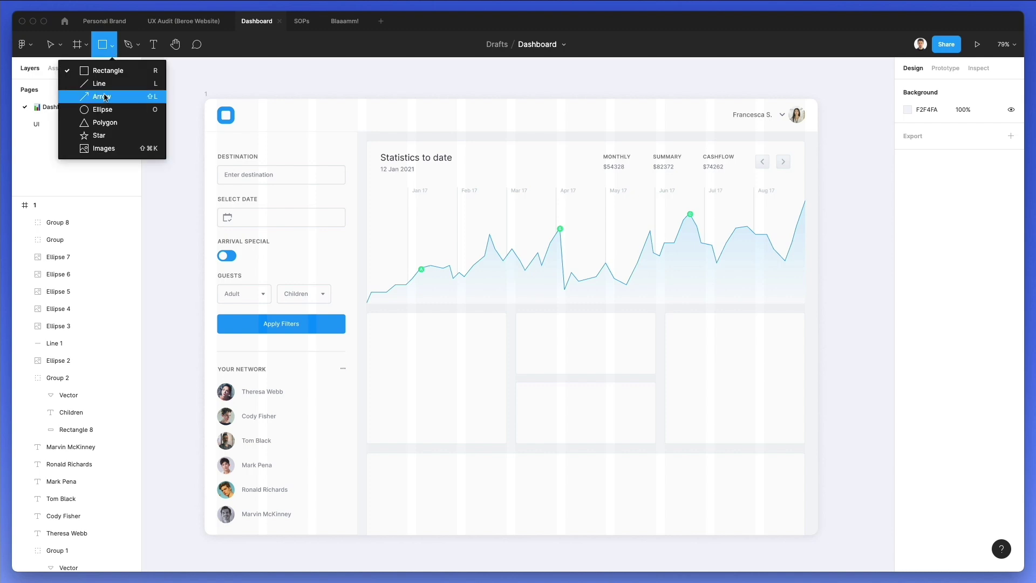
pyautogui.click(100, 110)
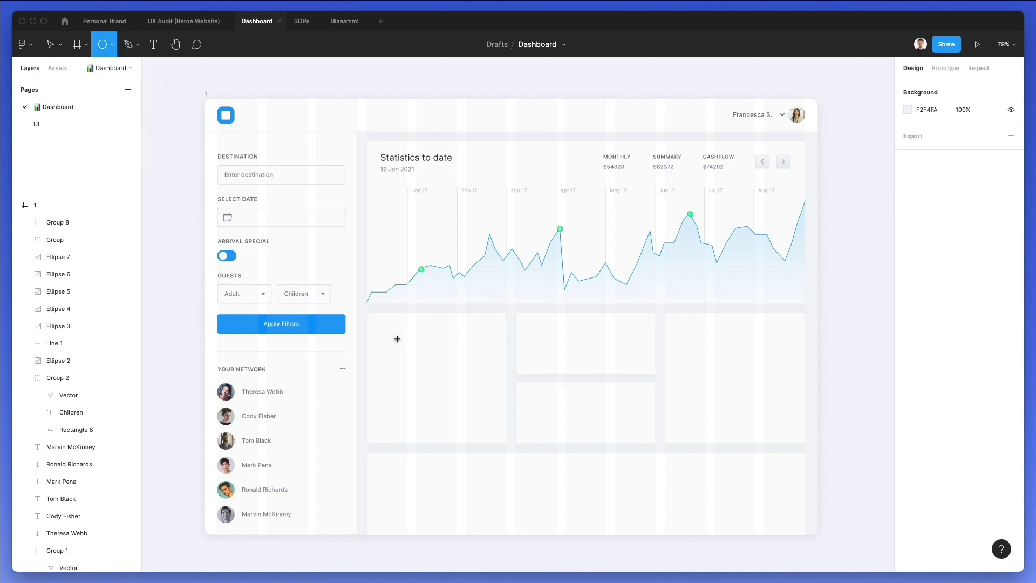
pyautogui.moveTo(431, 363)
pyautogui.mouseDown()
pyautogui.moveTo(460, 377)
pyautogui.moveTo(439, 365)
pyautogui.moveTo(450, 373)
pyautogui.mouseUp()
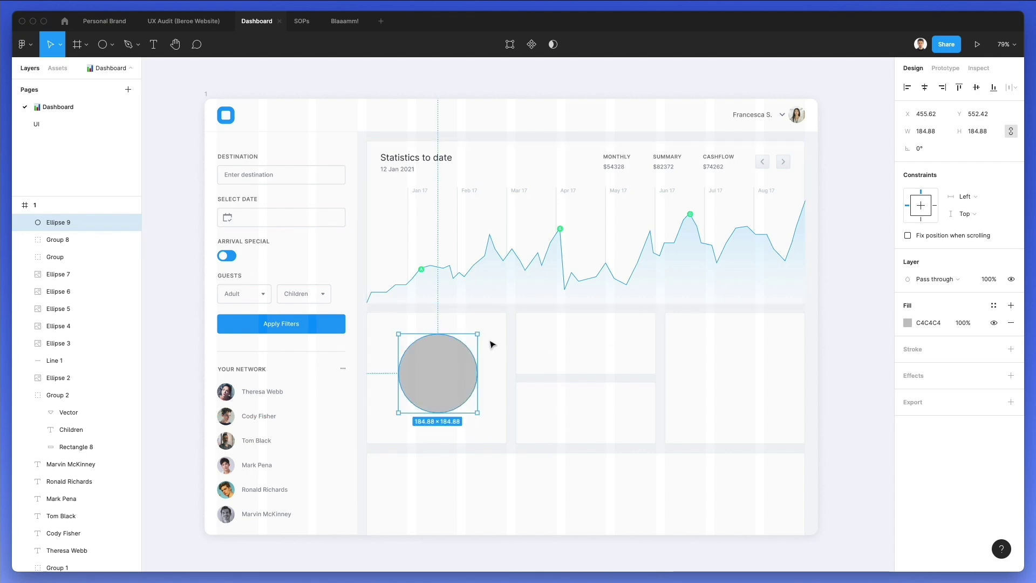
# Remove the circle's fill and give it a 12-px stroke in blue 0094FF
pyautogui.scroll(5, 465, 330)
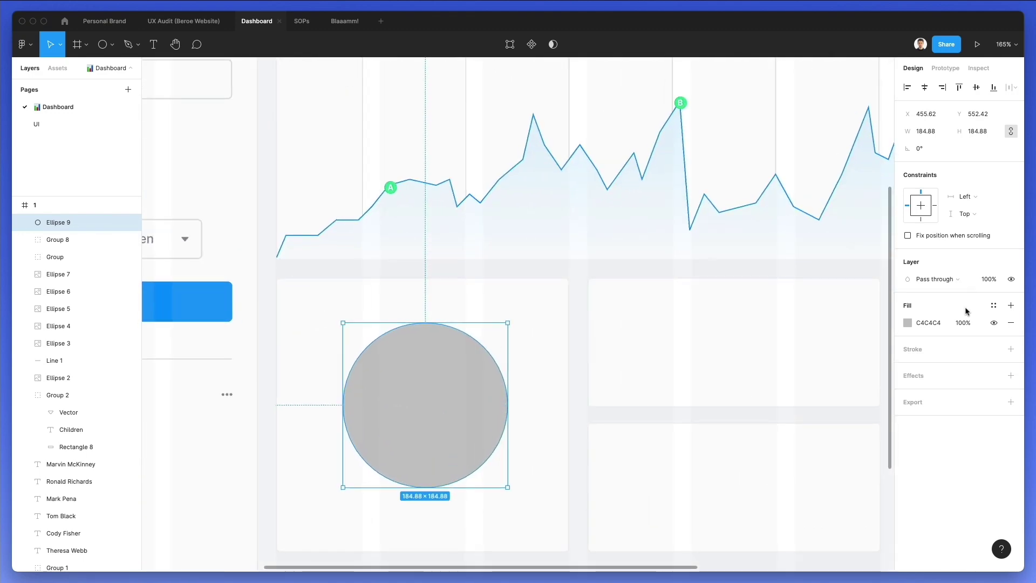
pyautogui.click(898, 348)
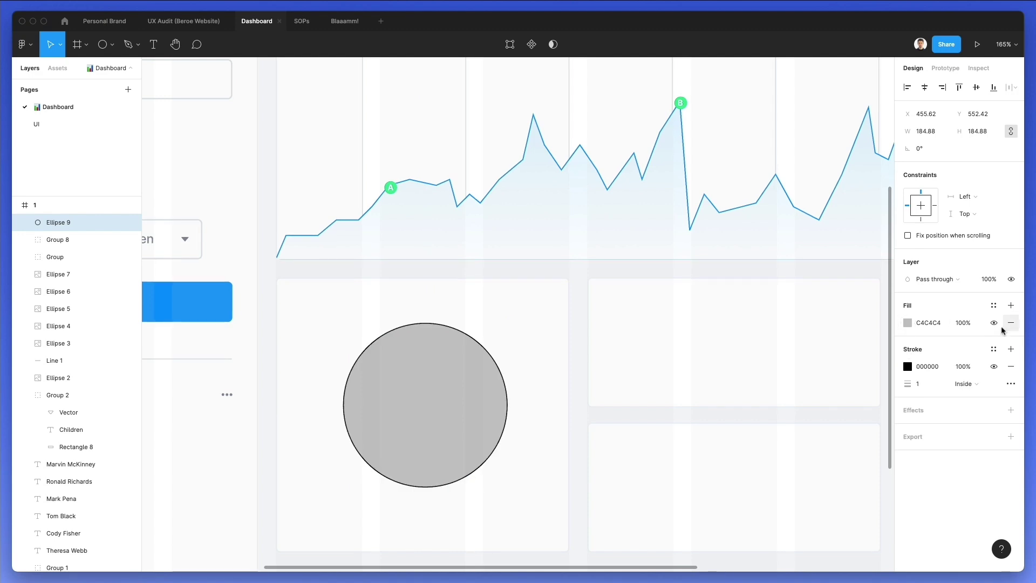
pyautogui.click(1010, 323)
pyautogui.click(908, 349)
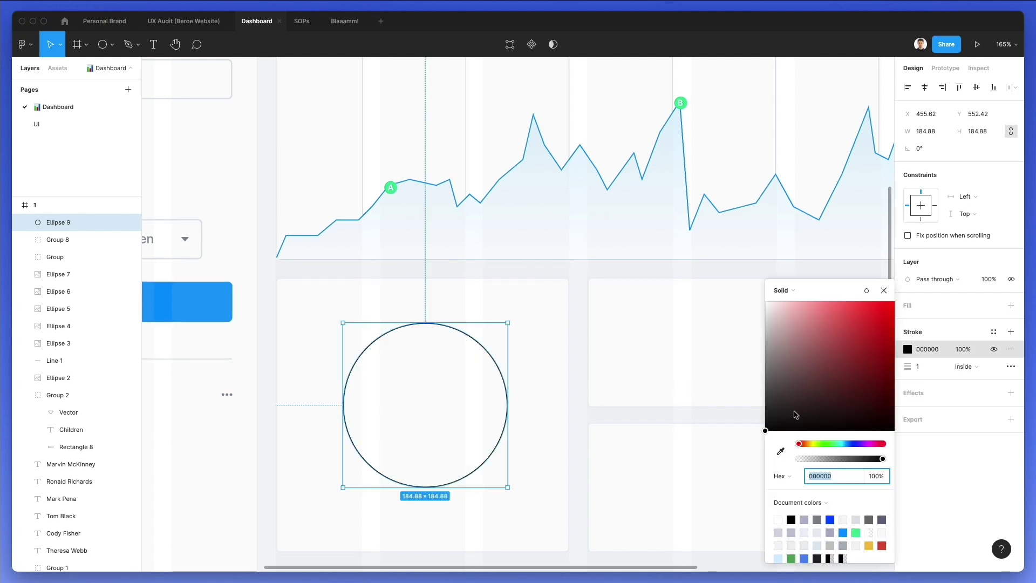
pyautogui.click(824, 445)
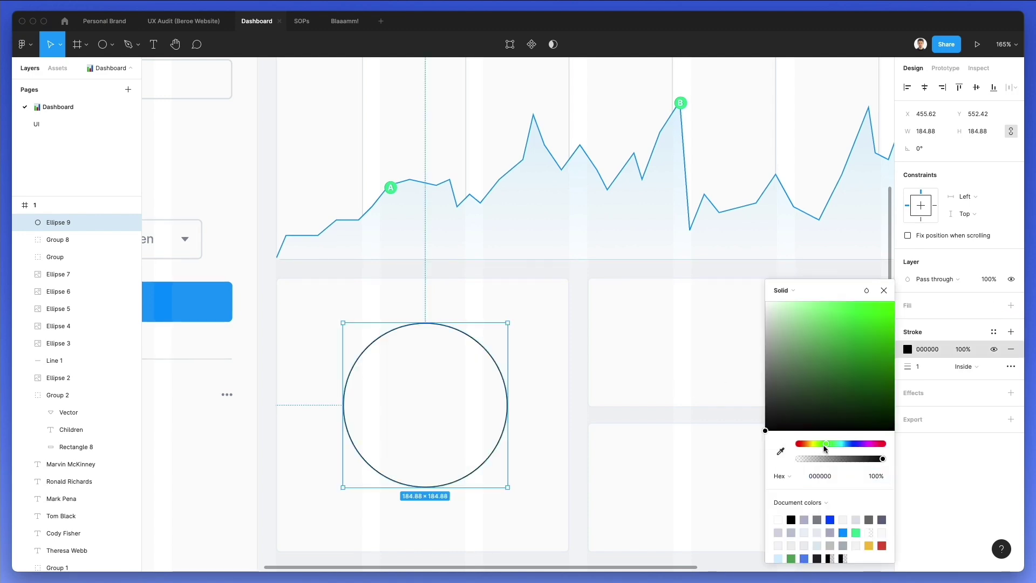
pyautogui.press('i')
pyautogui.click(169, 299)
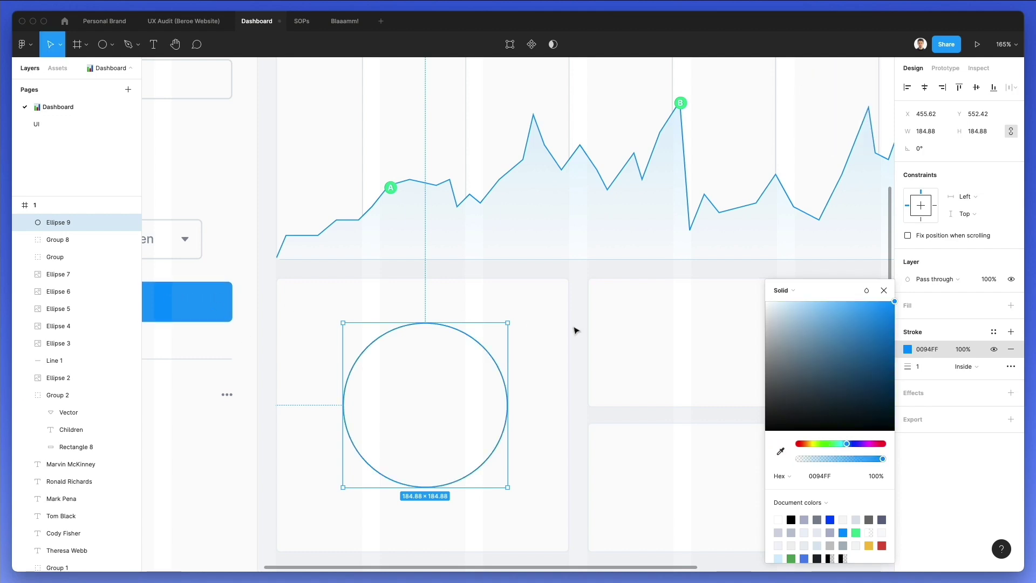
pyautogui.click(923, 366)
pyautogui.press('Up')
pyautogui.press('Up')
pyautogui.press('Up')
pyautogui.press('Up')
pyautogui.press('Up')
pyautogui.press('Up')
pyautogui.press('Up')
pyautogui.press('Up')
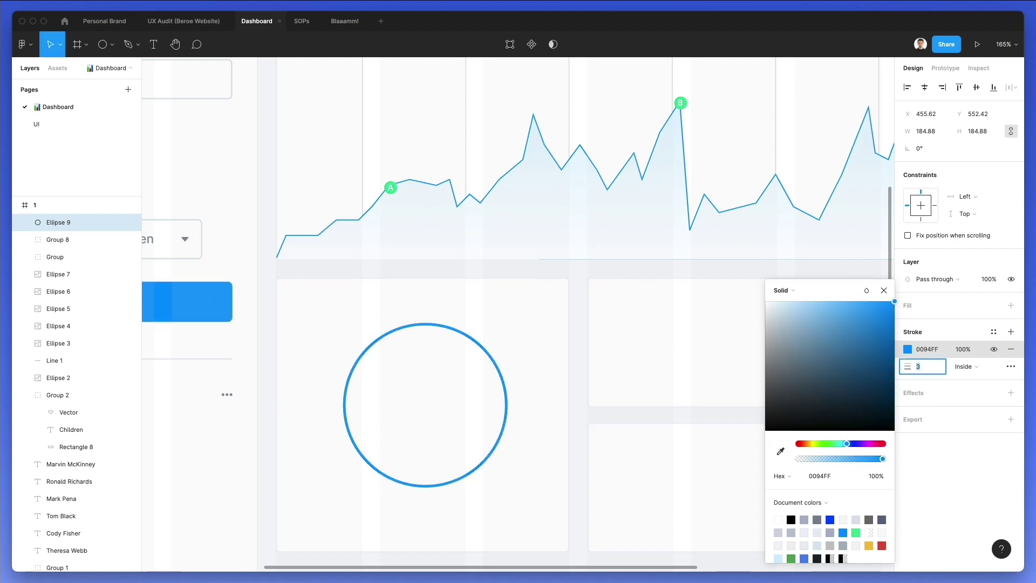
pyautogui.press('Up')
pyautogui.press('Up')
pyautogui.press('Up')
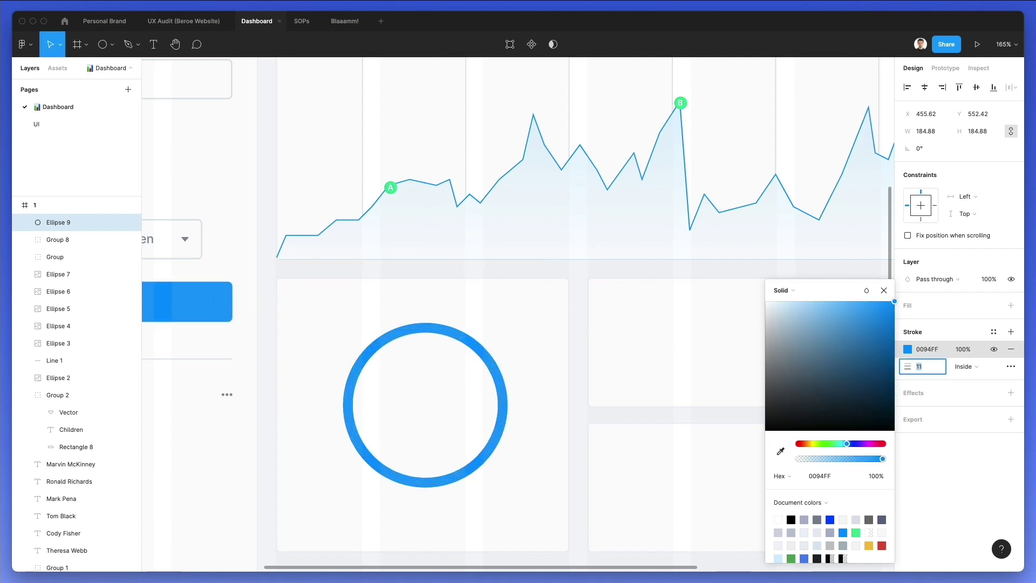
pyautogui.press('Escape')
# Try deleting the ring's right point, then undo to keep the full ring
pyautogui.click(464, 343)
pyautogui.doubleClick(464, 343)
pyautogui.moveTo(517, 374); pyautogui.dragTo(474, 437)
pyautogui.press('Delete')
pyautogui.press('super')
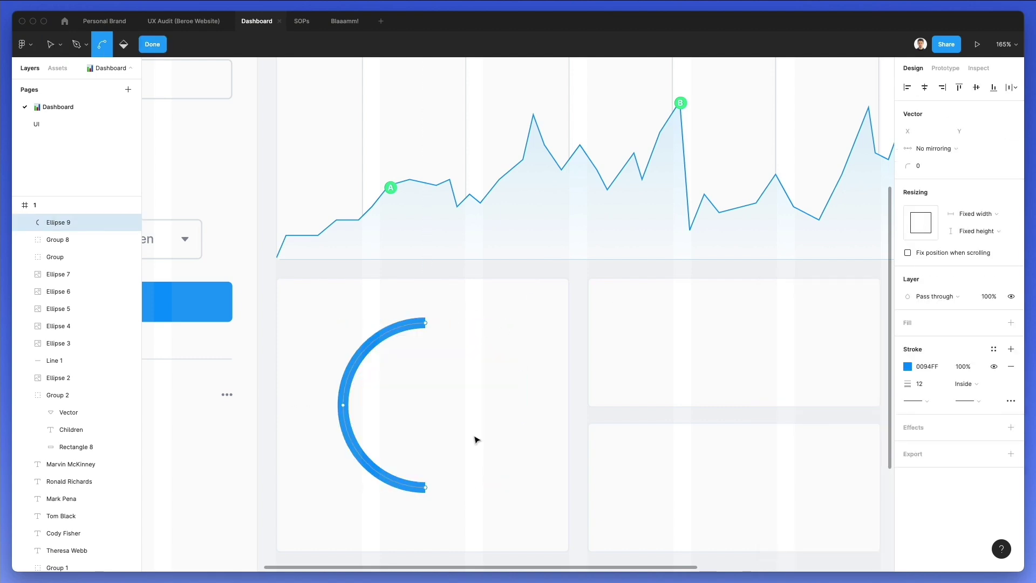
pyautogui.press('super+z')
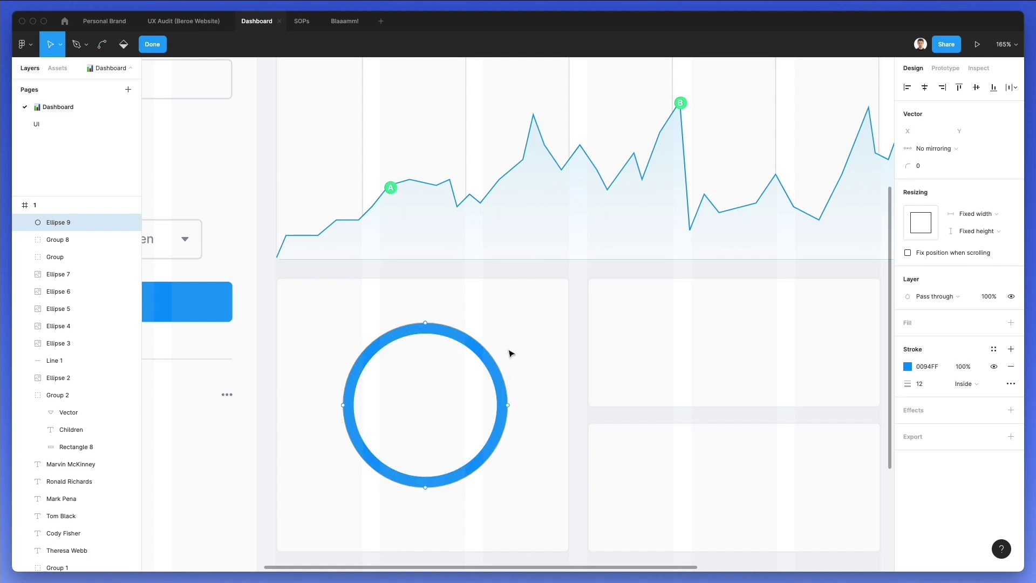
pyautogui.press('Escape')
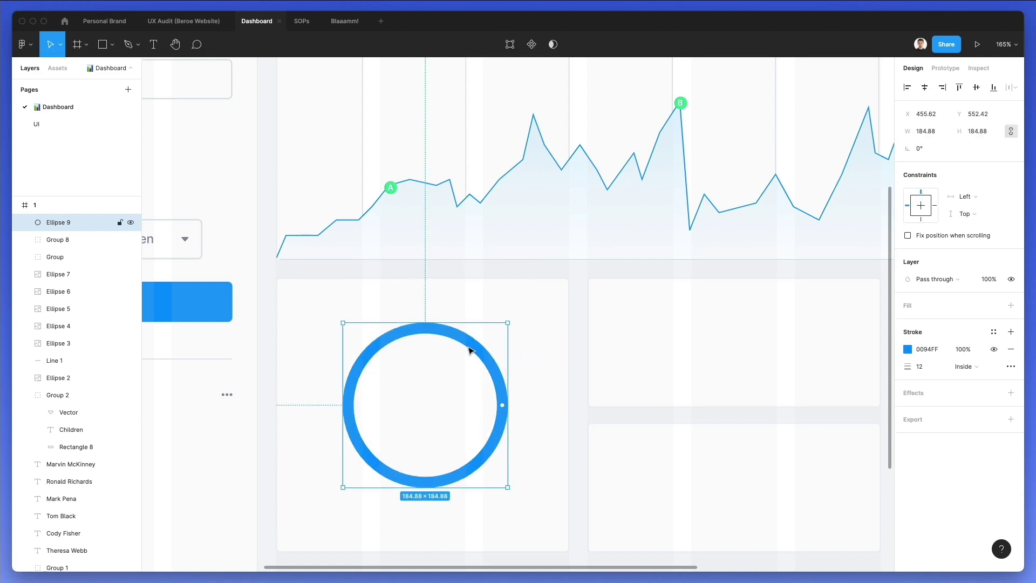
# Paste two smaller ring copies inside the blue ring and colour the middle one green 9CE500
pyautogui.press('super+v')
pyautogui.moveTo(468, 323); pyautogui.dragTo(466, 354)
pyautogui.press('super+v')
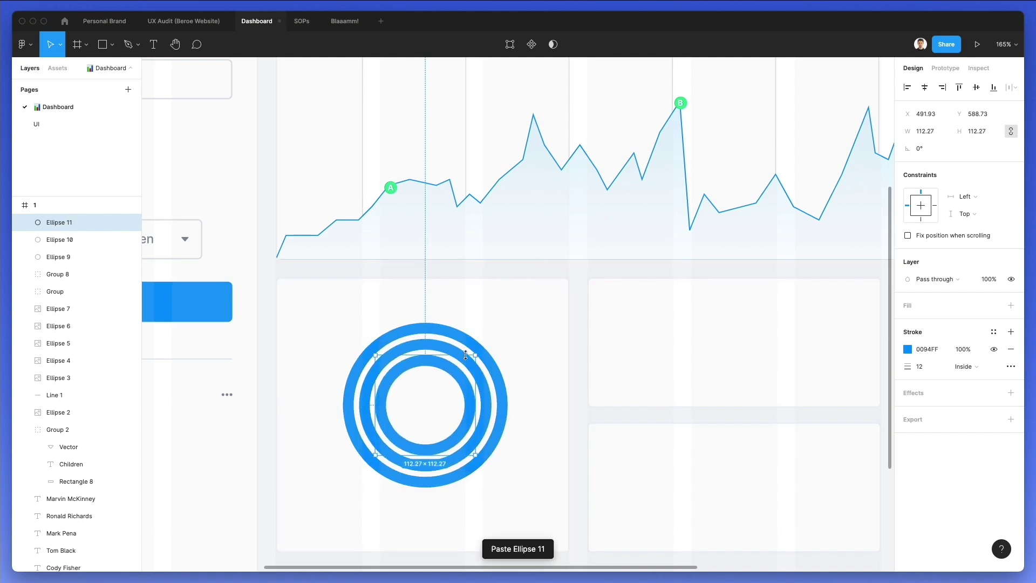
pyautogui.click(447, 352)
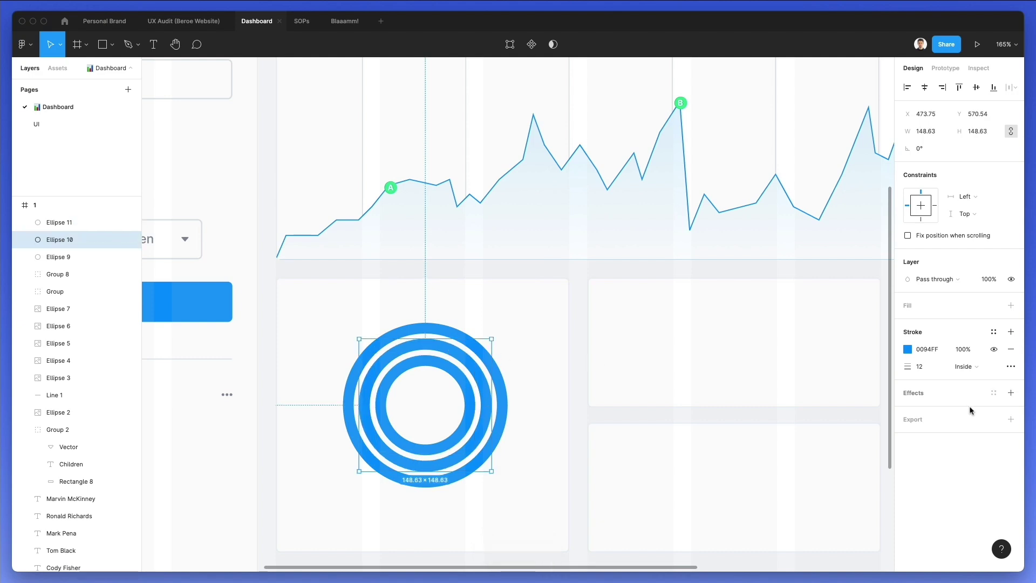
pyautogui.click(907, 349)
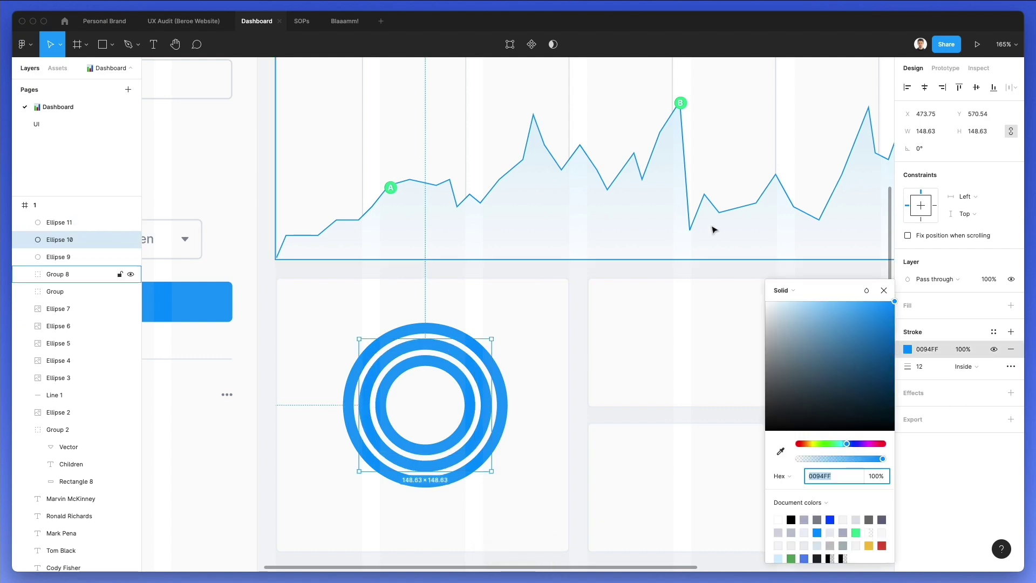
pyautogui.press('i')
pyautogui.click(681, 102)
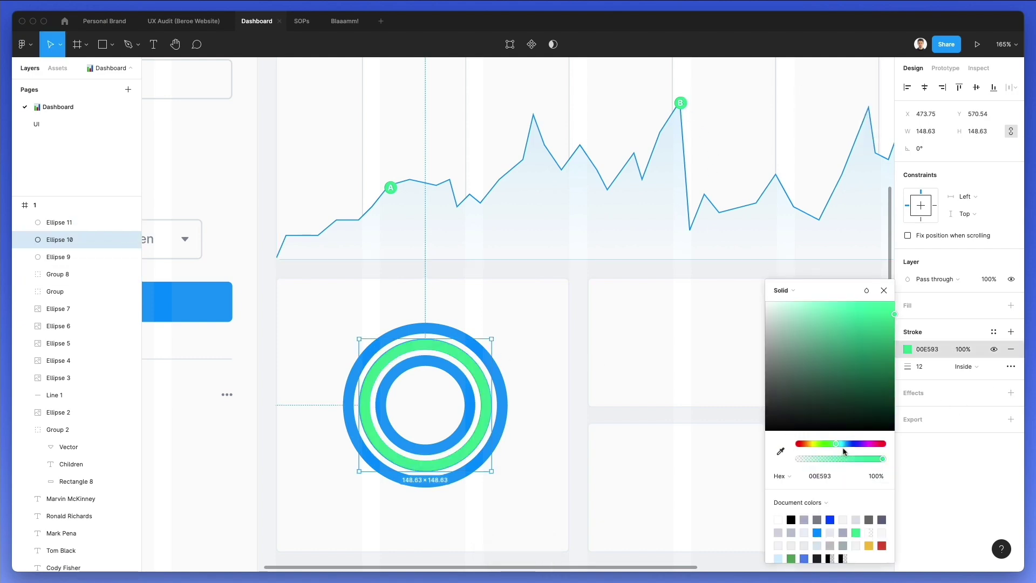
pyautogui.moveTo(839, 448); pyautogui.dragTo(816, 447)
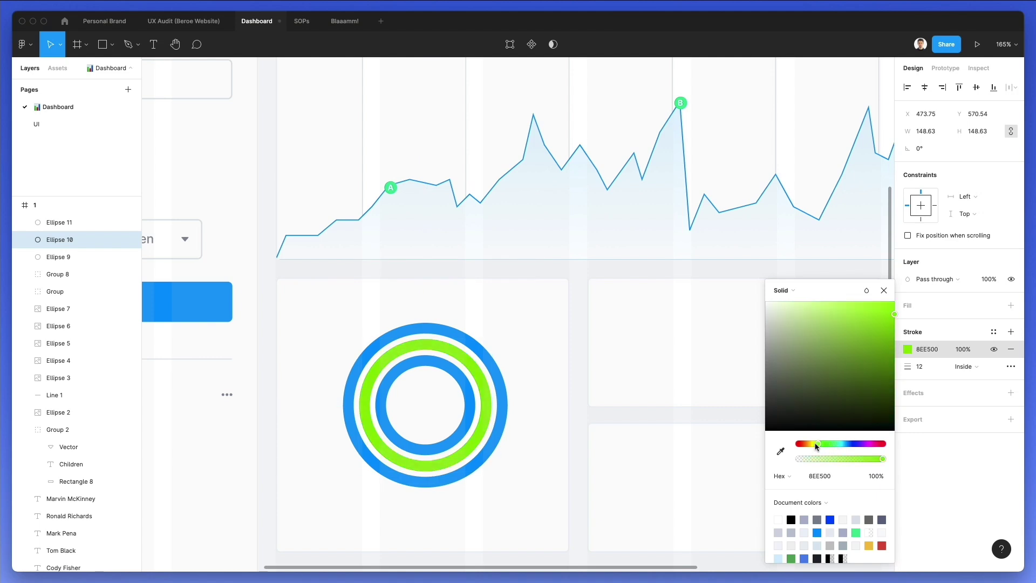
# Colour the innermost ring's stroke orange FFB700
pyautogui.click(453, 370)
pyautogui.click(907, 350)
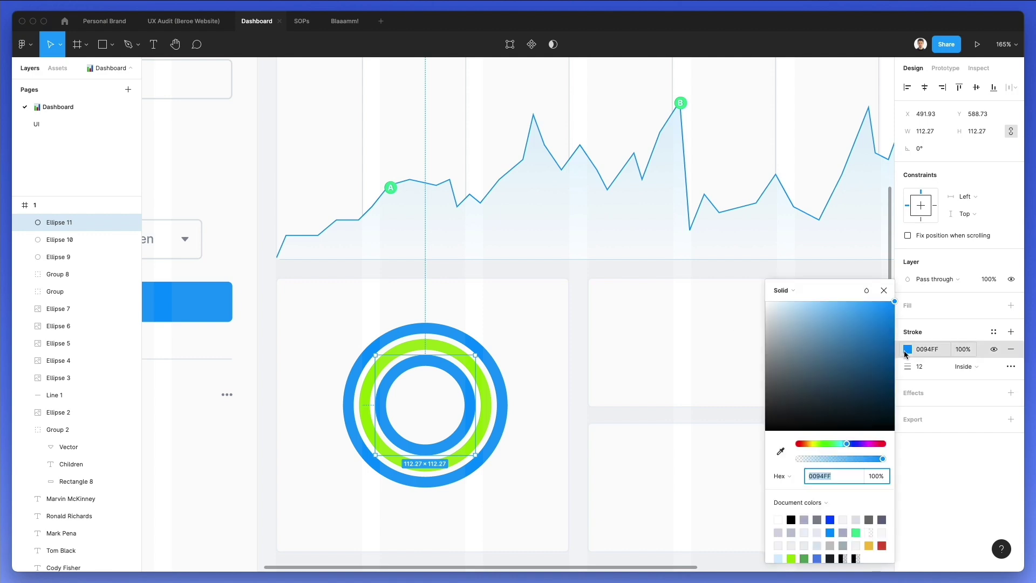
pyautogui.write('F2C042')
pyautogui.press('Return')
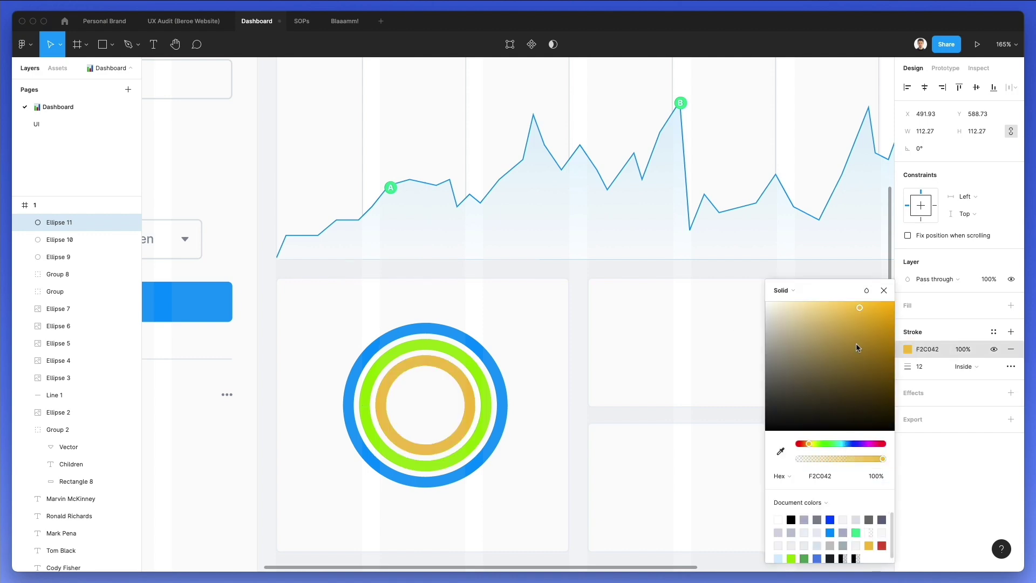
pyautogui.moveTo(874, 314); pyautogui.dragTo(952, 298)
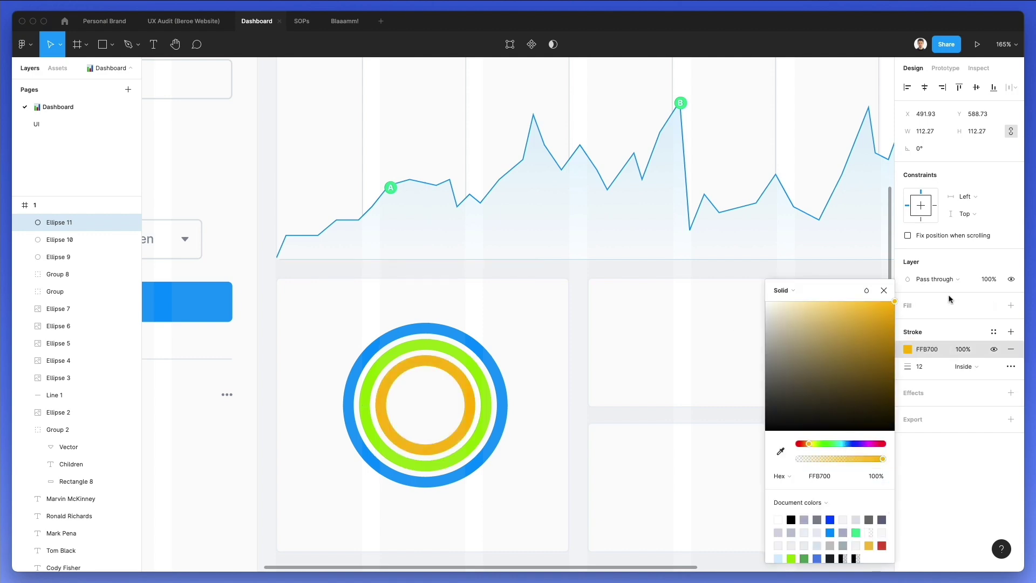
pyautogui.click(545, 325)
# Try deleting the orange ring's right point, then undo to restore it
pyautogui.doubleClick(450, 370)
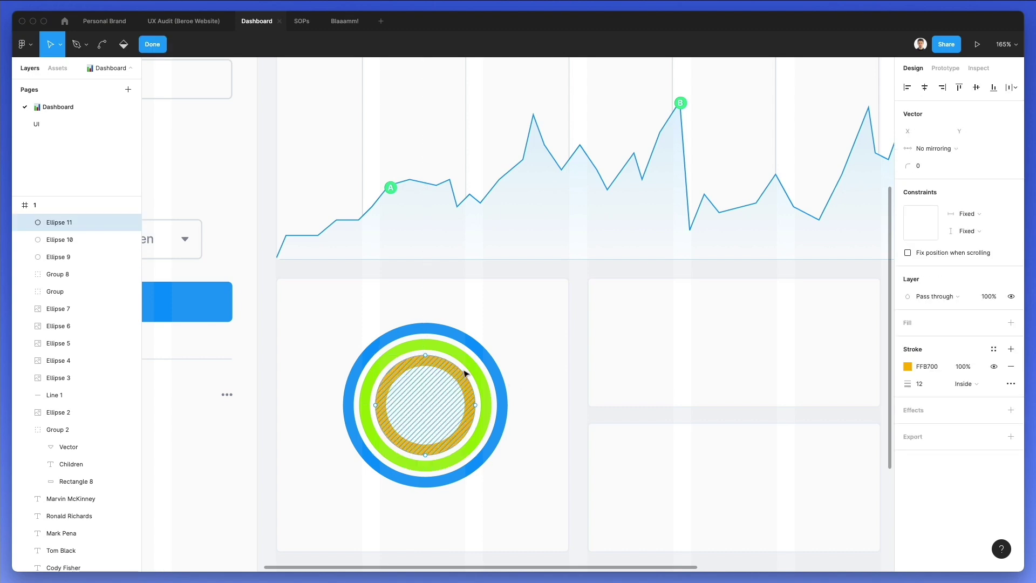
pyautogui.click(474, 406)
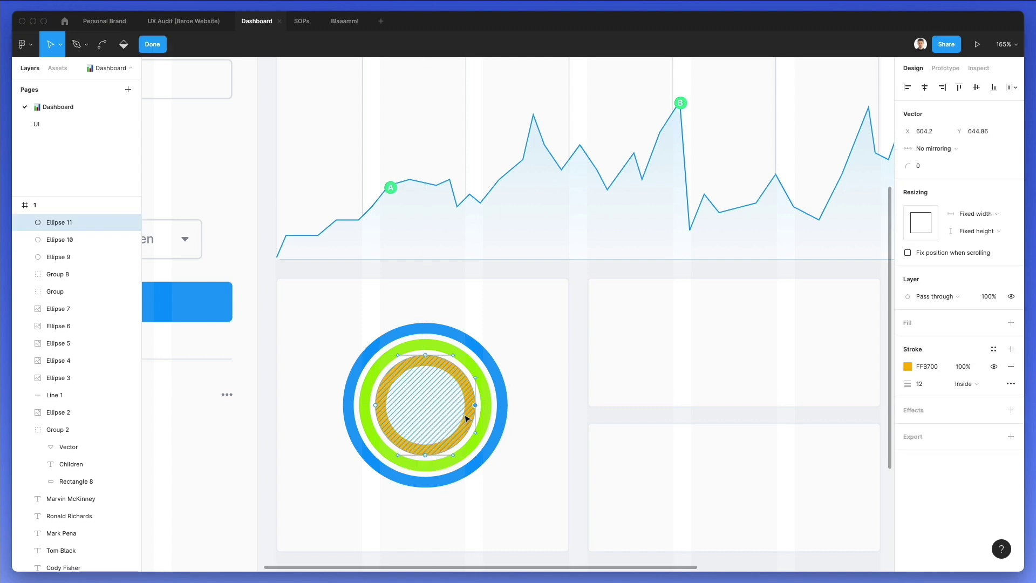
pyautogui.press('Delete')
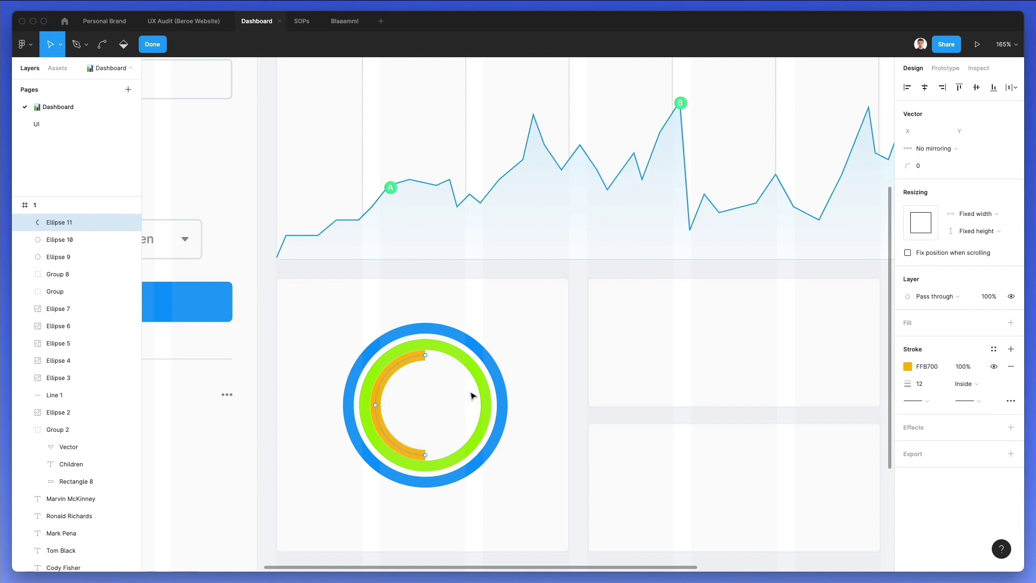
pyautogui.press('super+z')
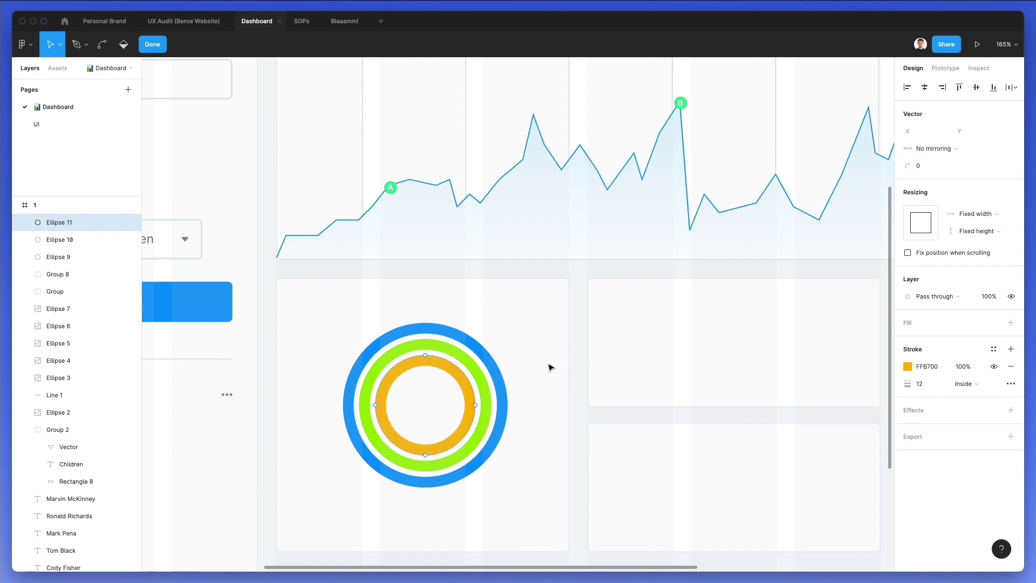
pyautogui.press('Escape')
pyautogui.press('Escape')
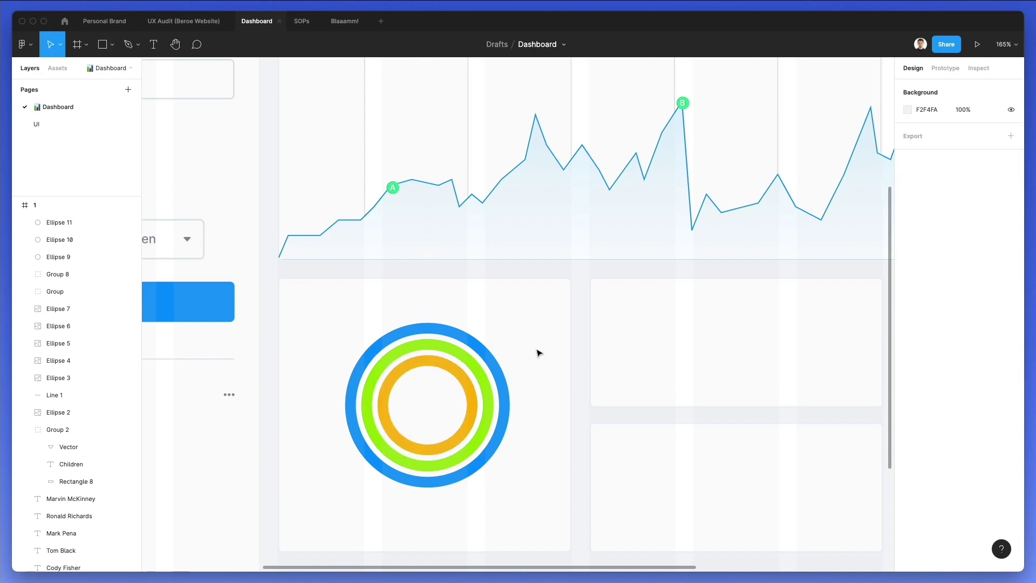
# Copy a divider line into the ring card, extend it to width 329 and position it
pyautogui.scroll(-3, 537, 352)
pyautogui.scroll(1, 537, 352)
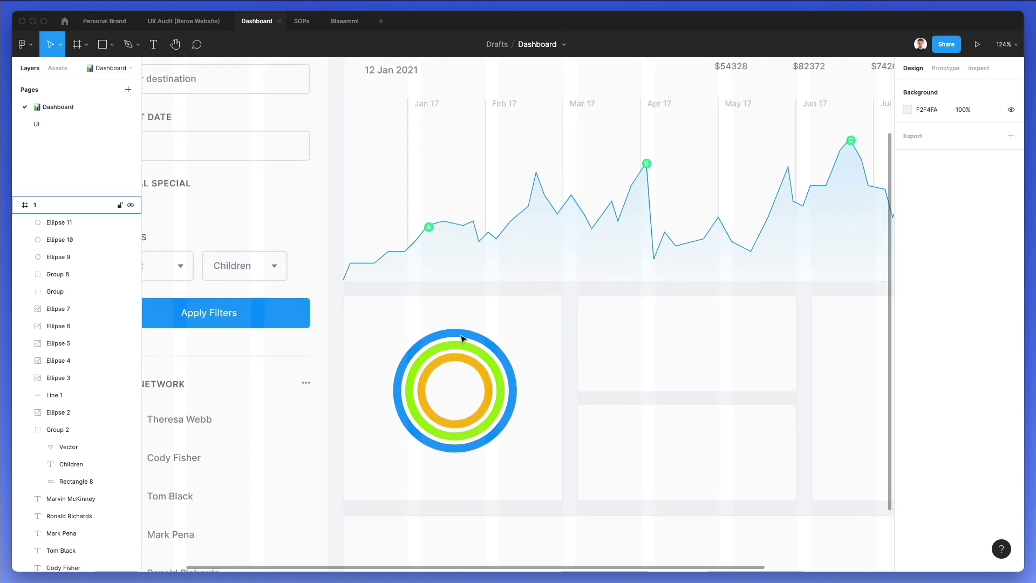
pyautogui.scroll(1, 356, 305)
pyautogui.moveTo(194, 369); pyautogui.dragTo(431, 341)
pyautogui.moveTo(541, 332); pyautogui.dragTo(560, 331)
pyautogui.hotkey('shift', 'Down')
pyautogui.press('Up')
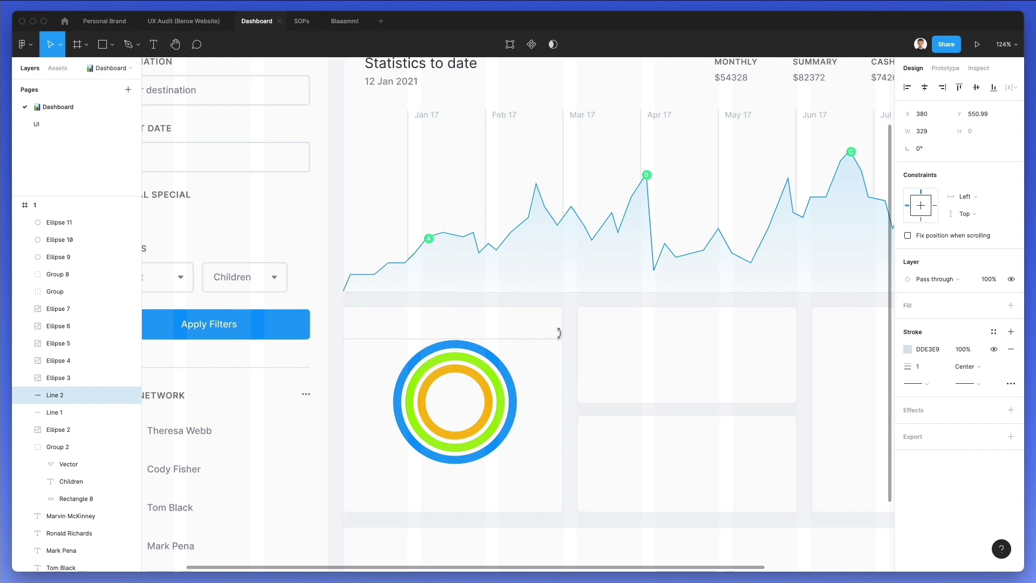
pyautogui.press('Up')
pyautogui.press('Up')
pyautogui.press('Up')
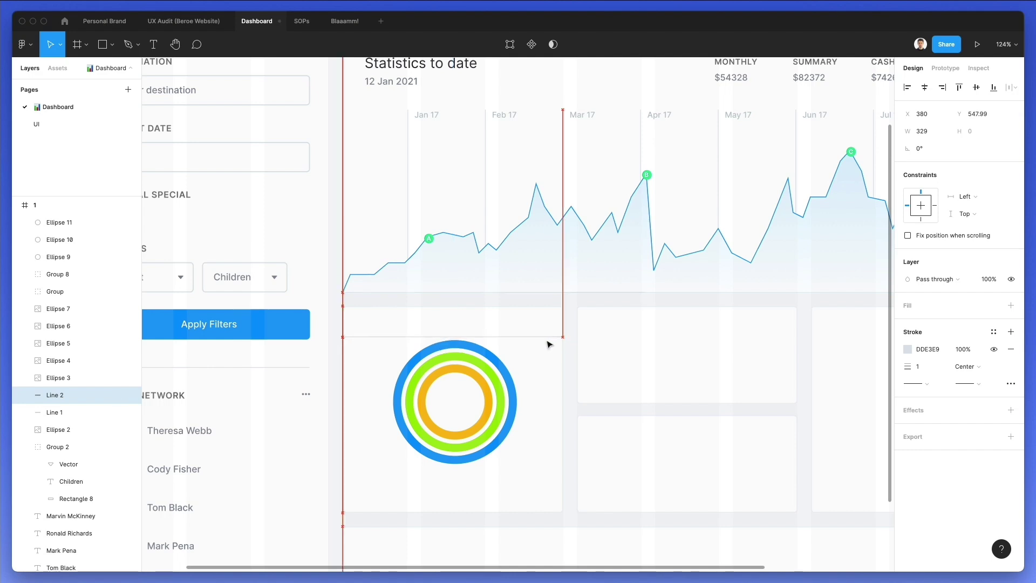
# Move the rings lower and duplicate the top divider line below them
pyautogui.moveTo(458, 426); pyautogui.dragTo(491, 393)
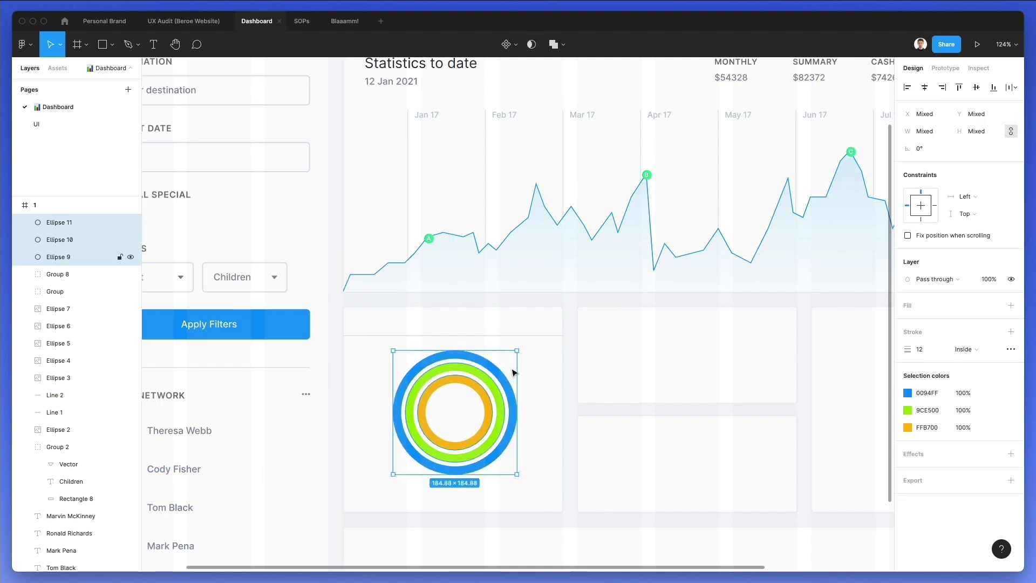
pyautogui.click(534, 361)
pyautogui.hscroll(-1, 534, 360)
pyautogui.click(511, 336)
pyautogui.moveTo(511, 336); pyautogui.dragTo(500, 488)
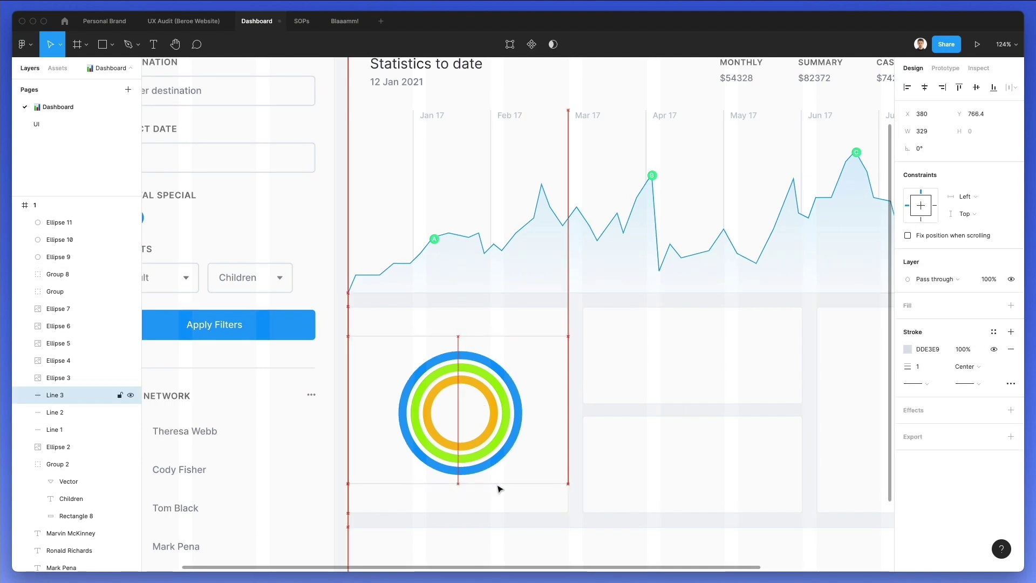
pyautogui.press('Down')
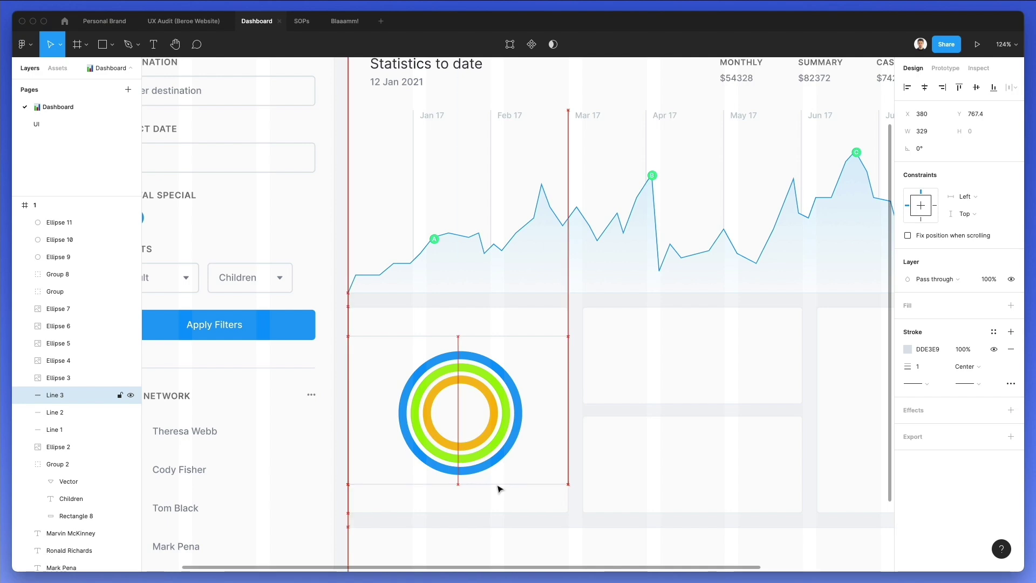
pyautogui.click(550, 416)
# Nudge the three rings up and left to centre them between the dividers
pyautogui.moveTo(571, 367); pyautogui.dragTo(432, 427)
pyautogui.press('Up')
pyautogui.press('Up')
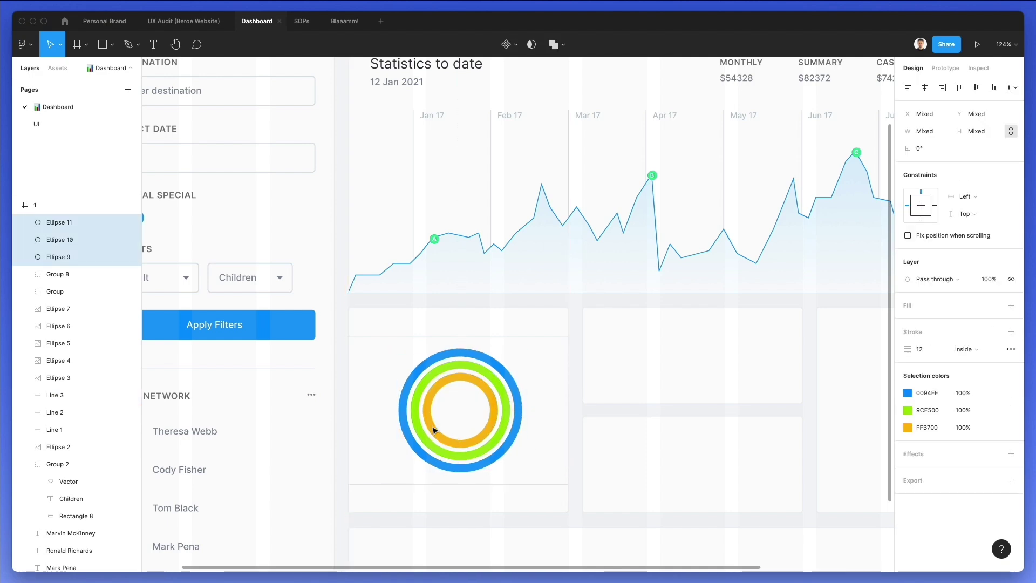
pyautogui.press('Left')
pyautogui.press('Left')
pyautogui.press('Left')
pyautogui.press('Up')
pyautogui.press('Up')
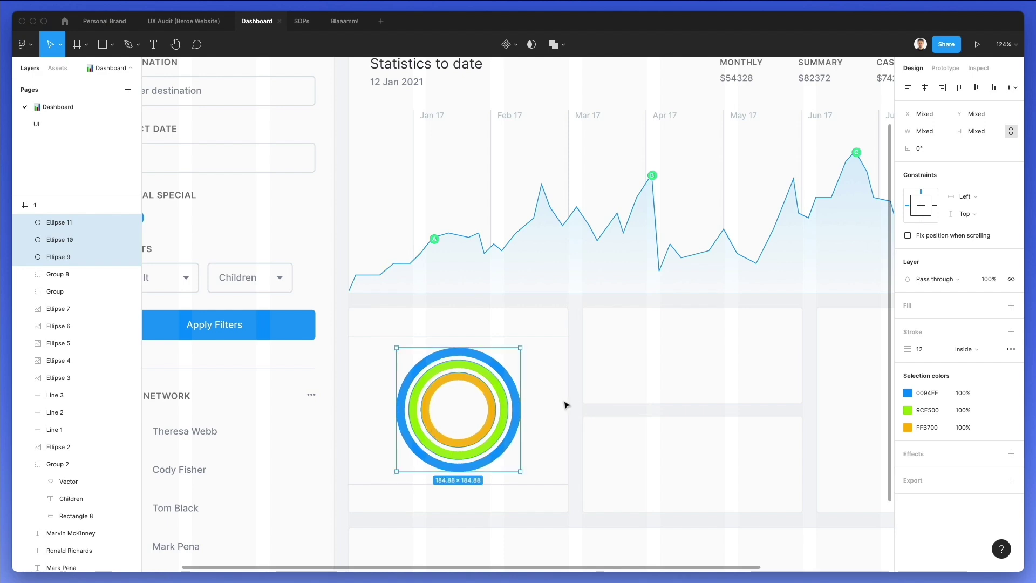
pyautogui.click(567, 405)
pyautogui.hscroll(-5, 381, 298)
pyautogui.scroll(3, 381, 298)
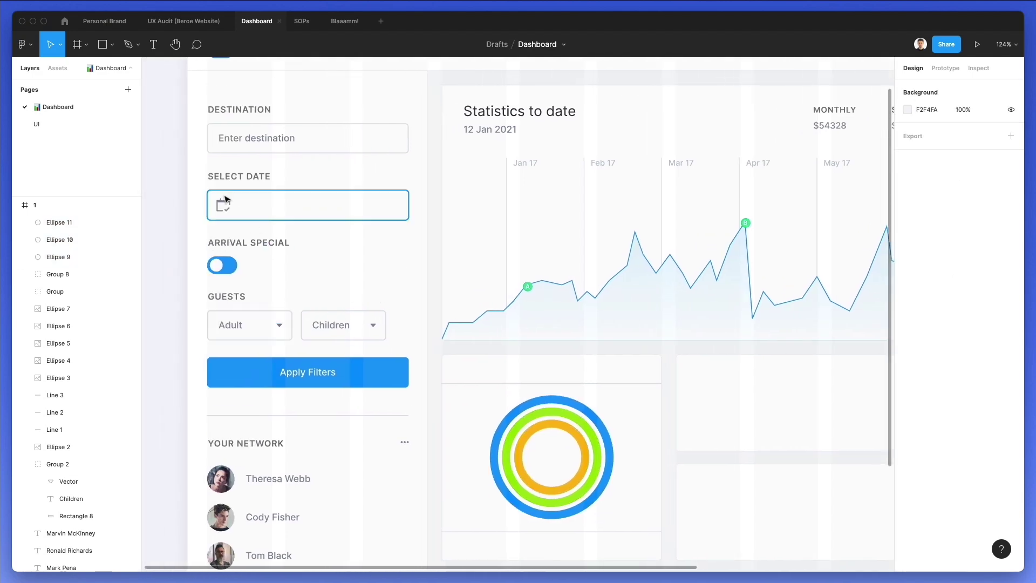
# Copy the SELECT DATE label into the ring card and bring it above the card
pyautogui.click(833, 113)
pyautogui.click(237, 176)
pyautogui.moveTo(483, 376); pyautogui.dragTo(489, 375)
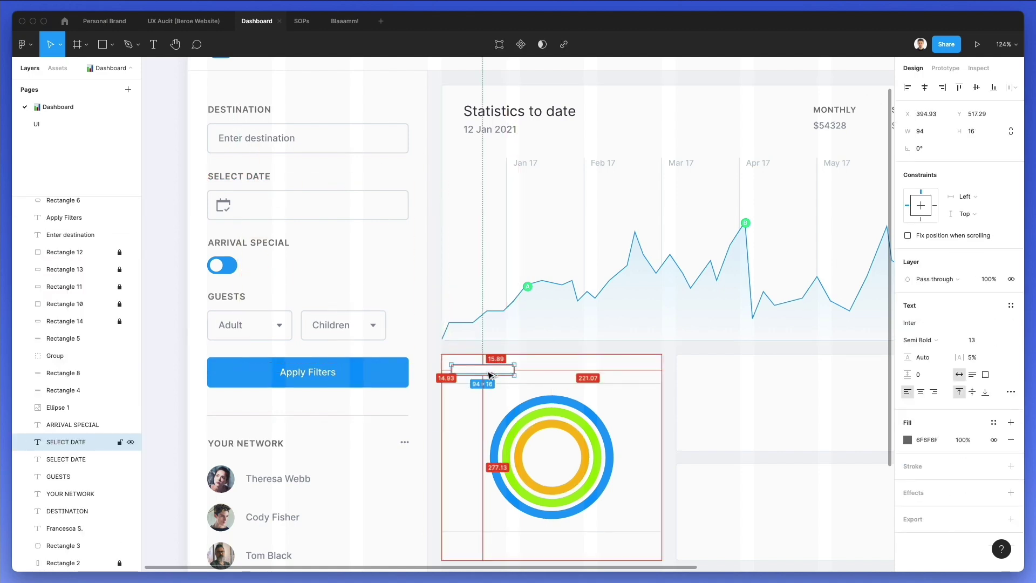
pyautogui.press('super+bracketright')
pyautogui.press('super+bracketright')
pyautogui.press('super+bracketright')
pyautogui.press('super+bracketright')
pyautogui.press('super+bracketright')
pyautogui.press('super+bracketright')
pyautogui.press('super+bracketright')
pyautogui.press('super+bracketright')
pyautogui.press('super+bracketright')
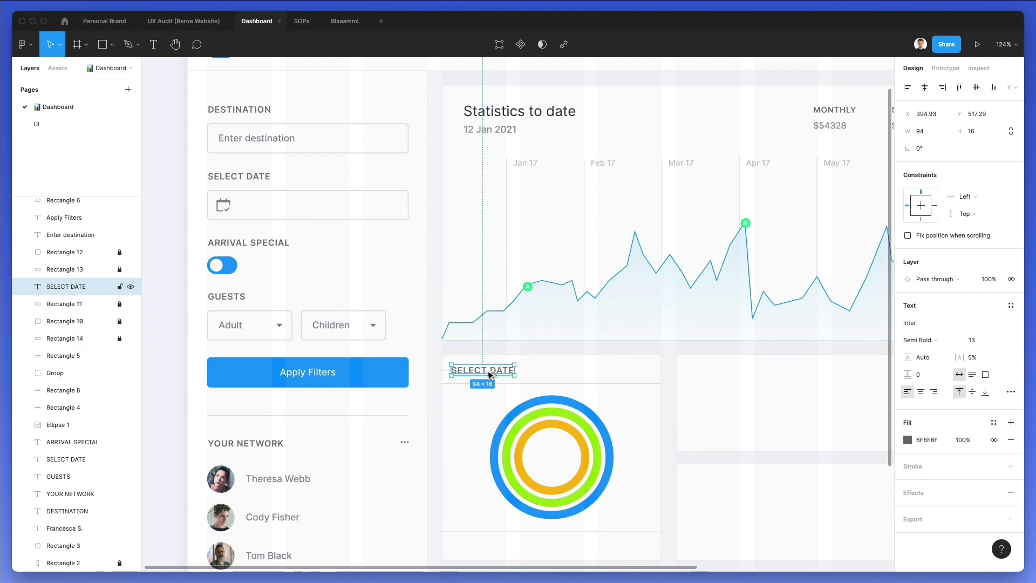
pyautogui.press('super+bracketright')
pyautogui.press('super+bracketright')
pyautogui.press('super+bracketright')
pyautogui.press('super+bracketright')
pyautogui.press('super+bracketright')
pyautogui.press('super+bracketright')
# Retype the copied label as MARKETING and nudge it up 1 px
pyautogui.press('Return')
pyautogui.write(';M')
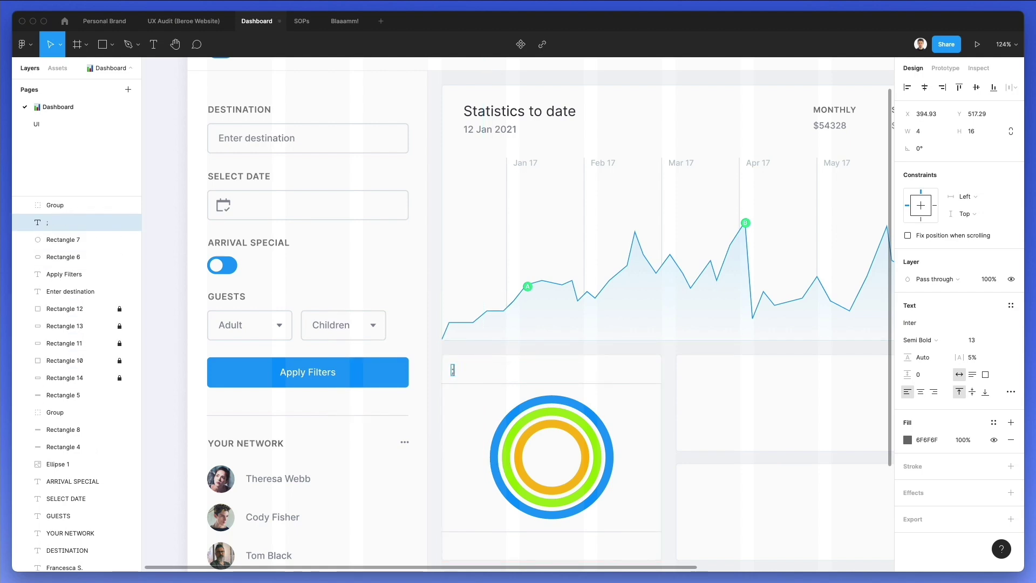
pyautogui.press('BackSpace')
pyautogui.press('BackSpace')
pyautogui.write('MARK')
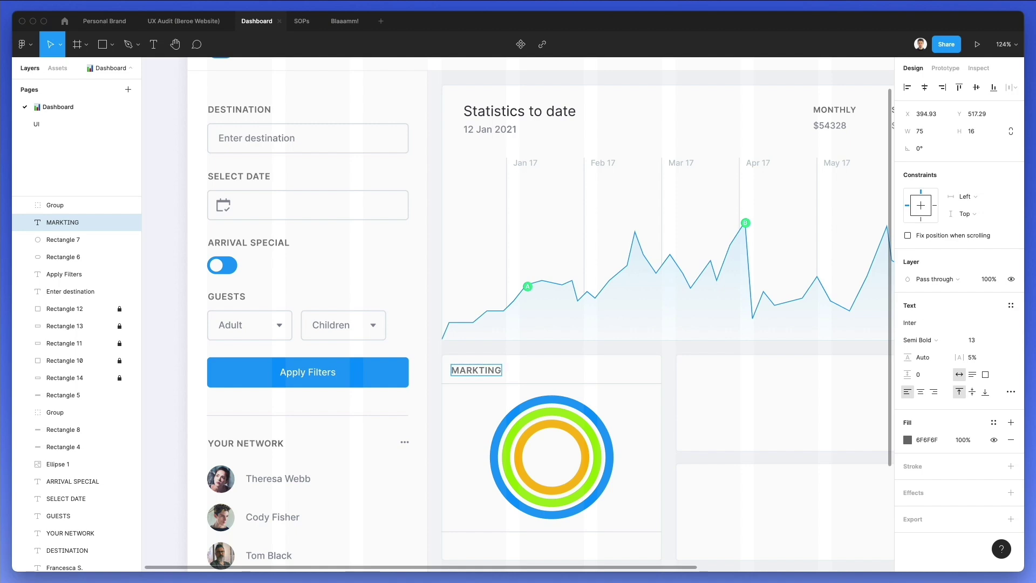
pyautogui.write('E')
pyautogui.scroll(-1, 605, 317)
pyautogui.press('Escape')
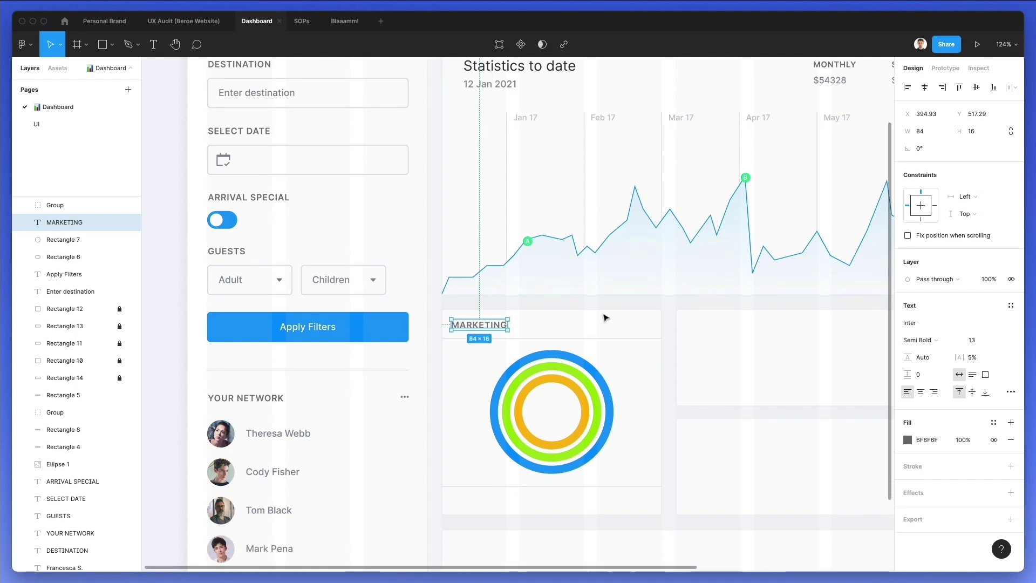
pyautogui.press('Up')
pyautogui.press('Escape')
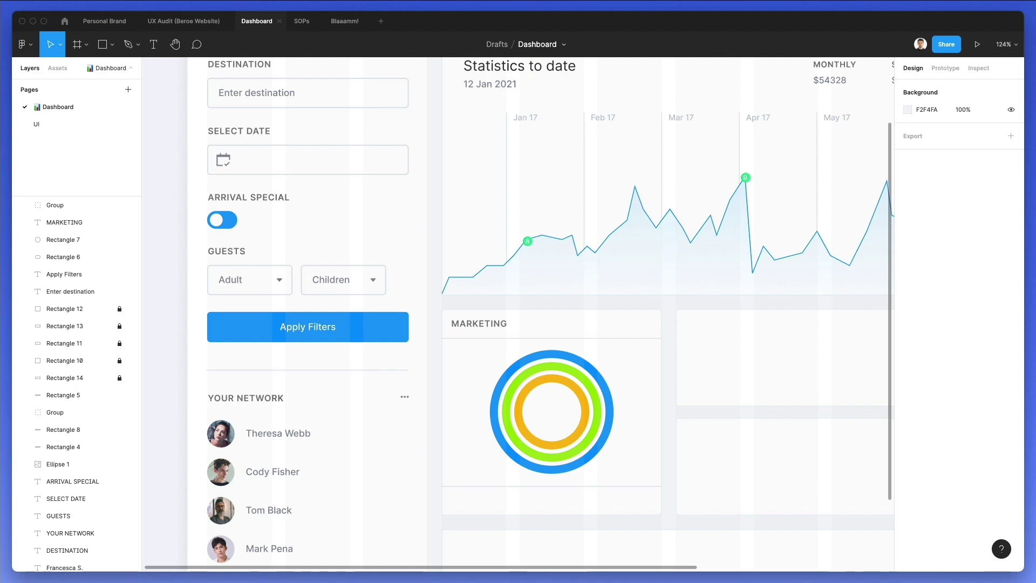
pyautogui.press('super+shift+n')
# Search Nucleo for a cog icon, drop it into the MARKETING header and enlarge it to 20×20
pyautogui.doubleClick(492, 214)
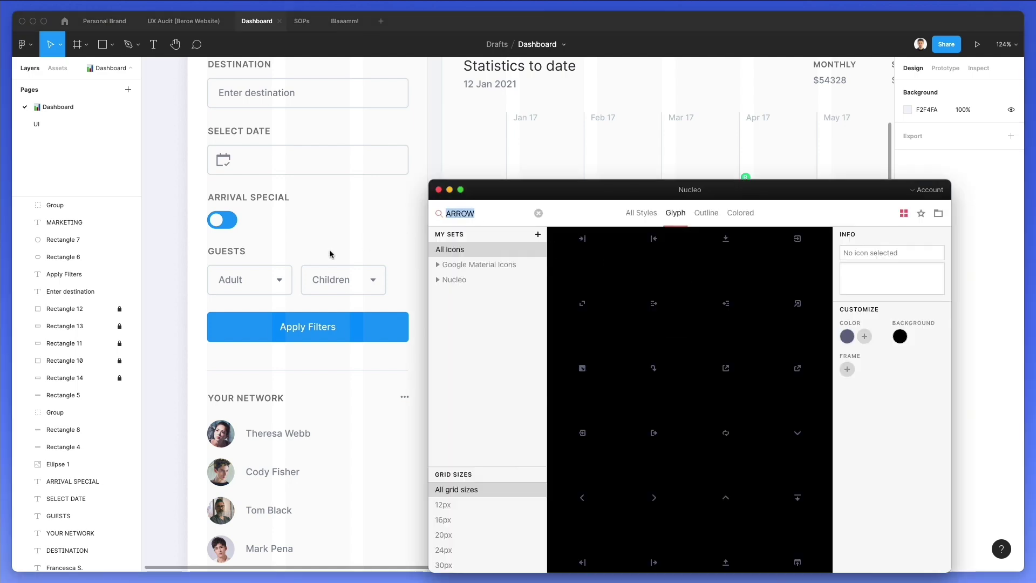
pyautogui.hscroll(5, 331, 254)
pyautogui.write('cog')
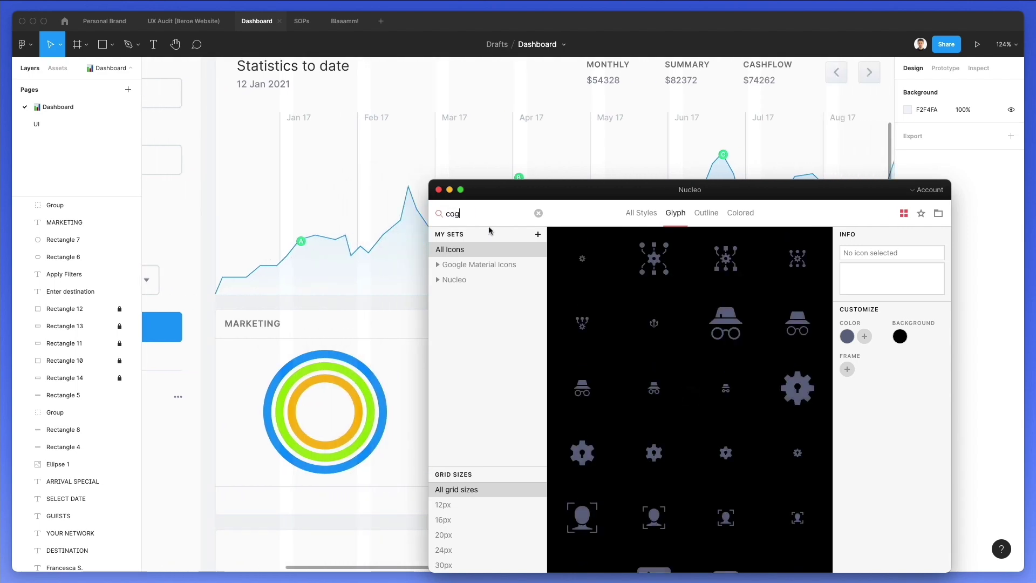
pyautogui.moveTo(582, 258); pyautogui.dragTo(394, 322)
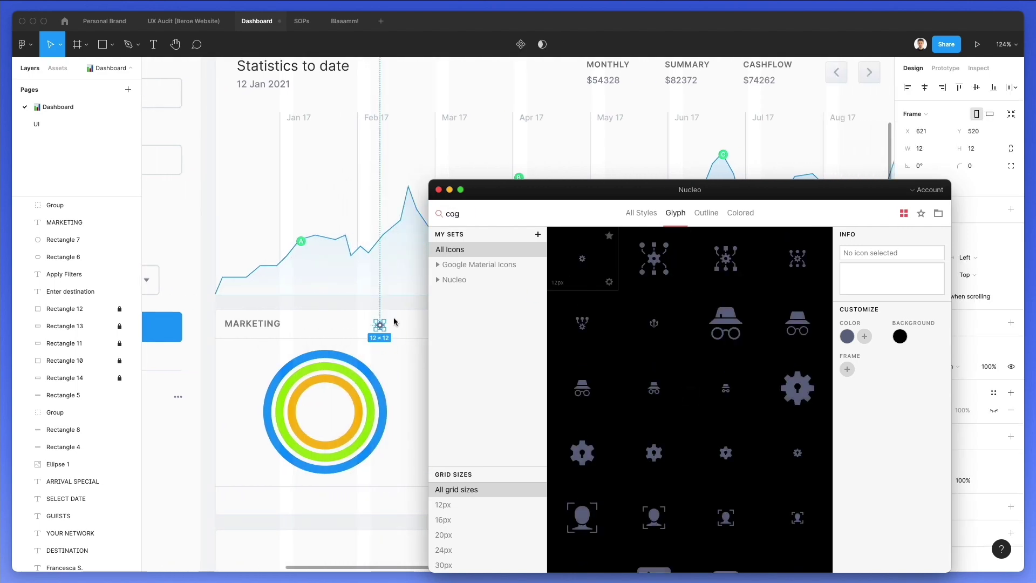
pyautogui.scroll(6, 393, 322)
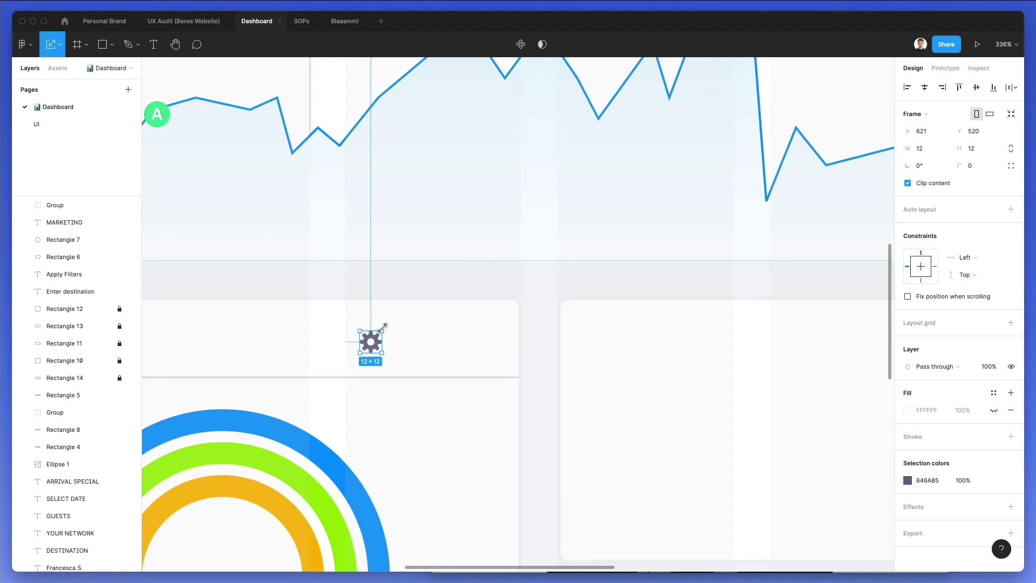
pyautogui.moveTo(386, 325); pyautogui.dragTo(394, 318)
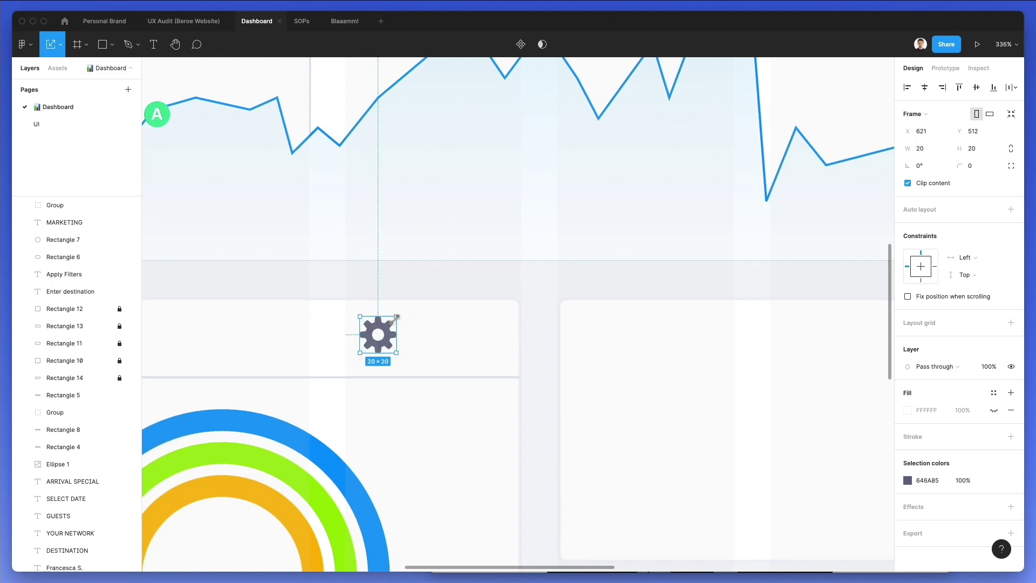
pyautogui.press('Down')
pyautogui.press('Down')
# Tint the cog with the date text's grey, then lighten it to B1B5BE
pyautogui.press('Return')
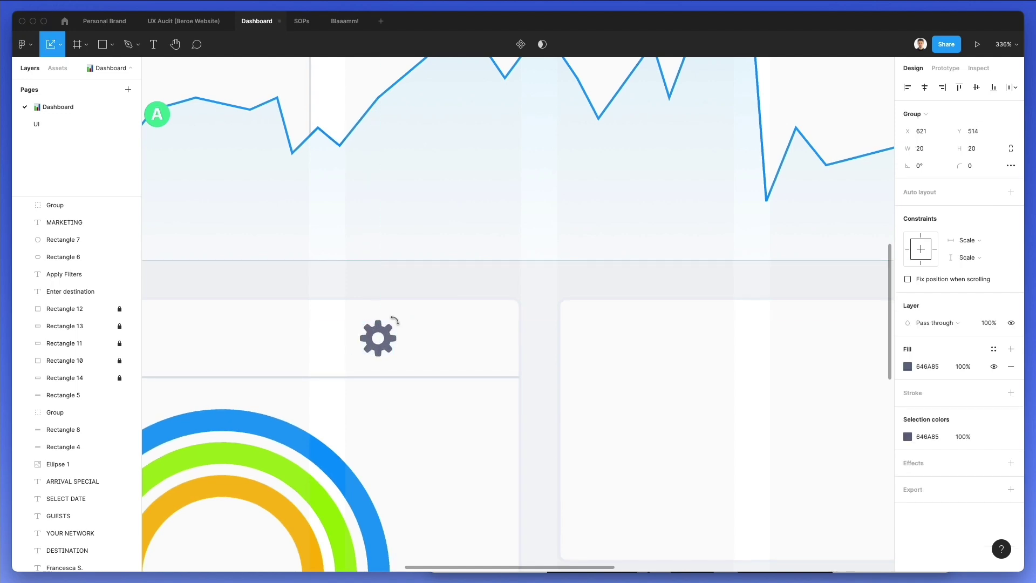
pyautogui.hscroll(-5, 397, 322)
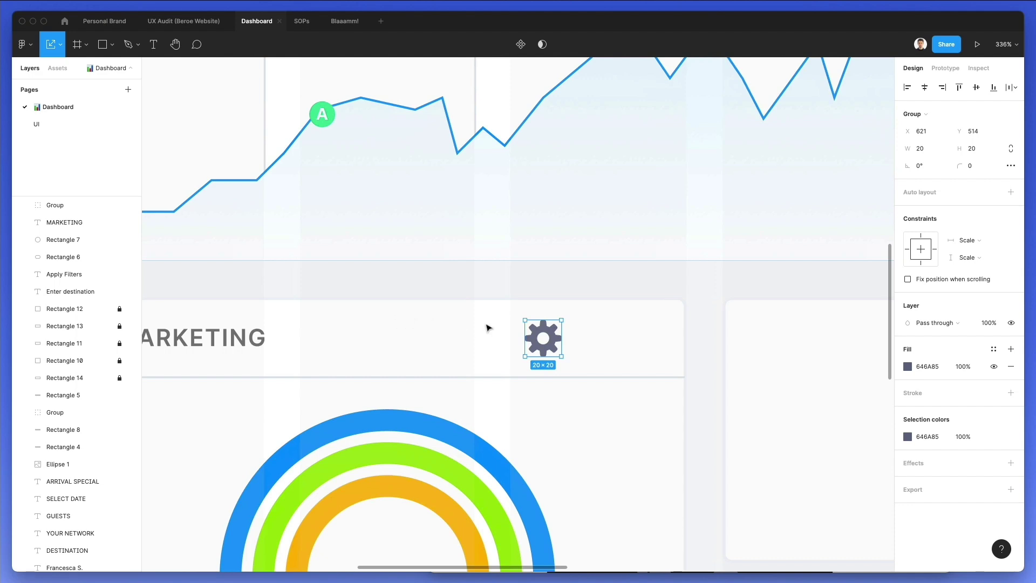
pyautogui.scroll(-5, 488, 328)
pyautogui.scroll(2, 436, 141)
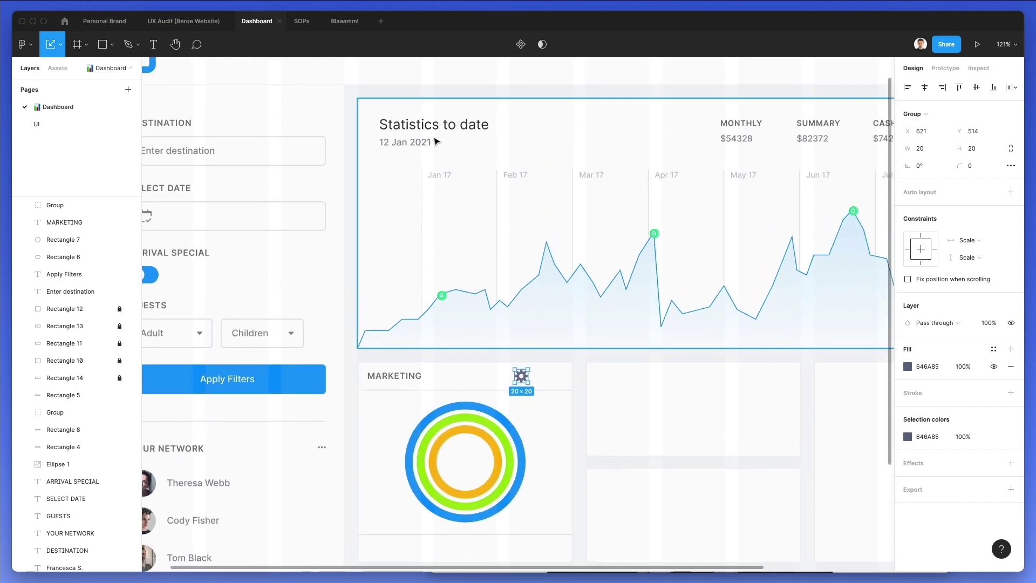
pyautogui.press('i')
pyautogui.click(842, 109)
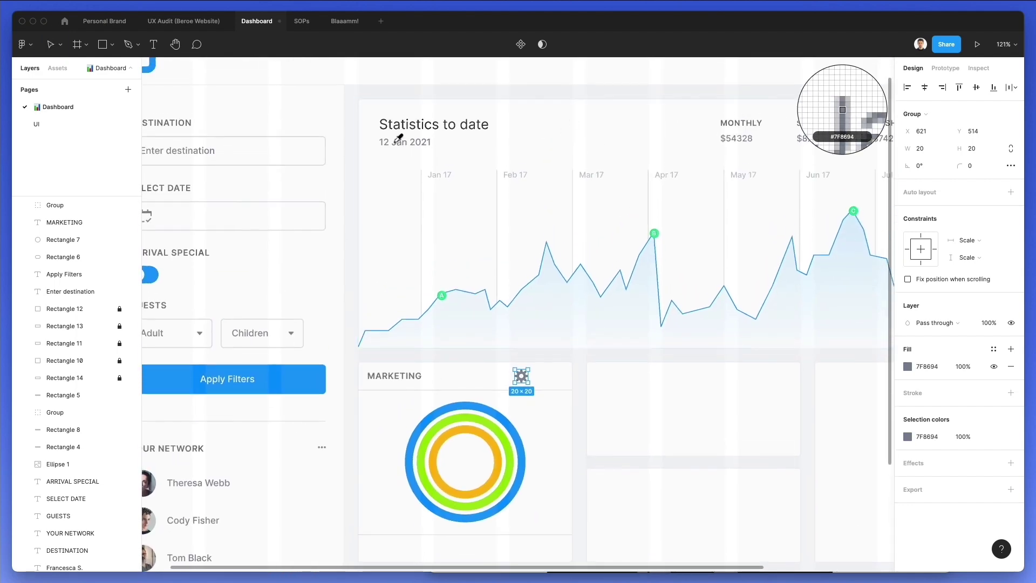
pyautogui.scroll(3, 550, 376)
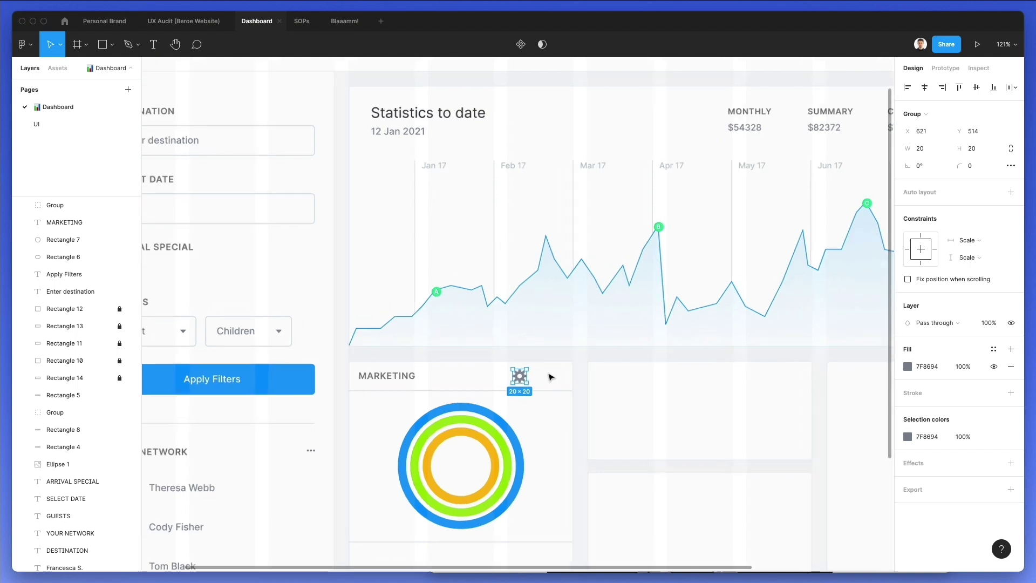
pyautogui.moveTo(499, 376); pyautogui.dragTo(502, 376)
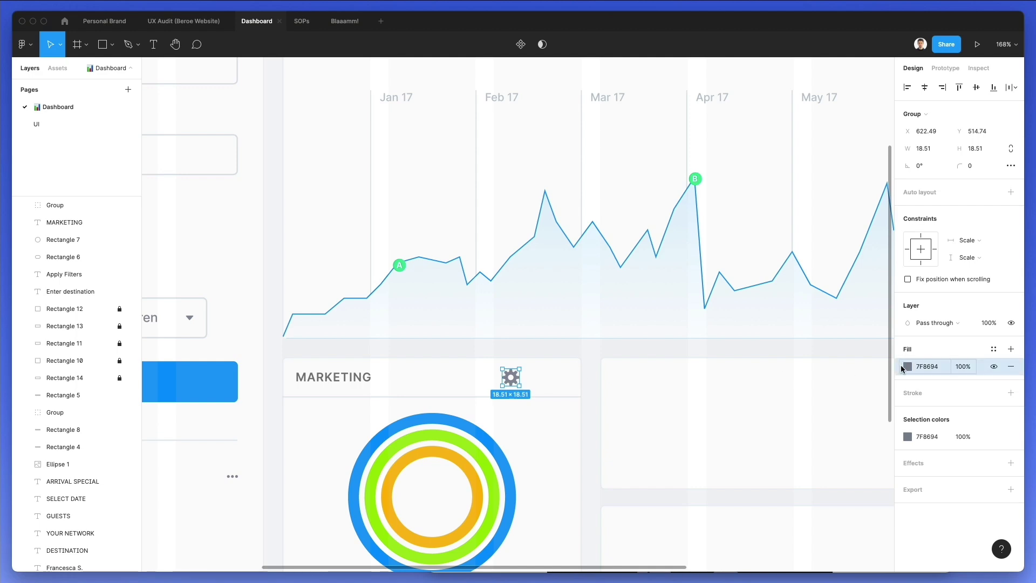
pyautogui.click(907, 366)
pyautogui.moveTo(785, 333); pyautogui.dragTo(772, 335)
pyautogui.click(532, 416)
# Move the cog to the right end of the MARKETING header
pyautogui.moveTo(517, 387); pyautogui.dragTo(545, 387)
pyautogui.click(568, 377)
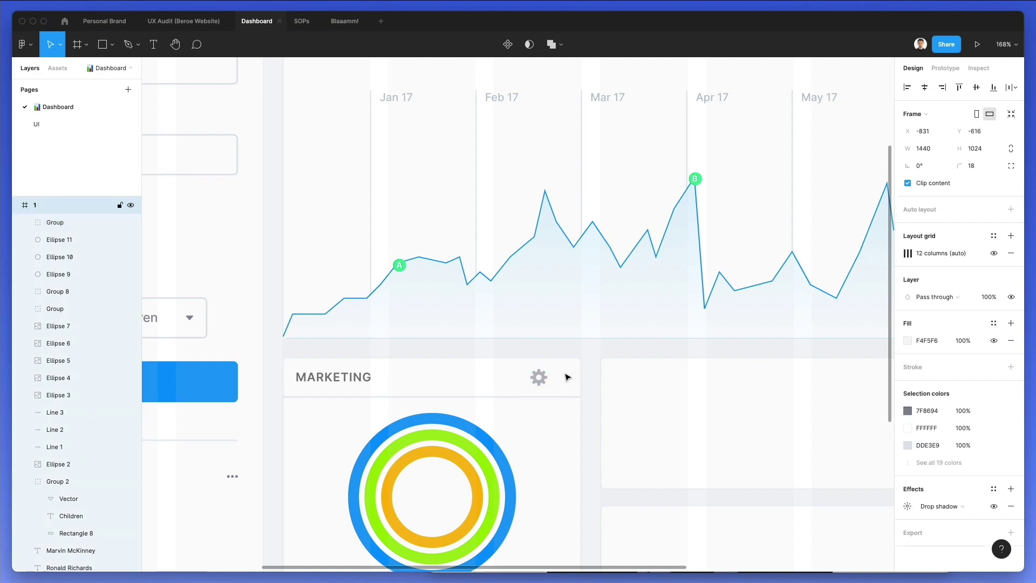
pyautogui.scroll(10, 568, 376)
# Build a drag-handle icon from two grouped columns of small dots beside the cog
pyautogui.press('o')
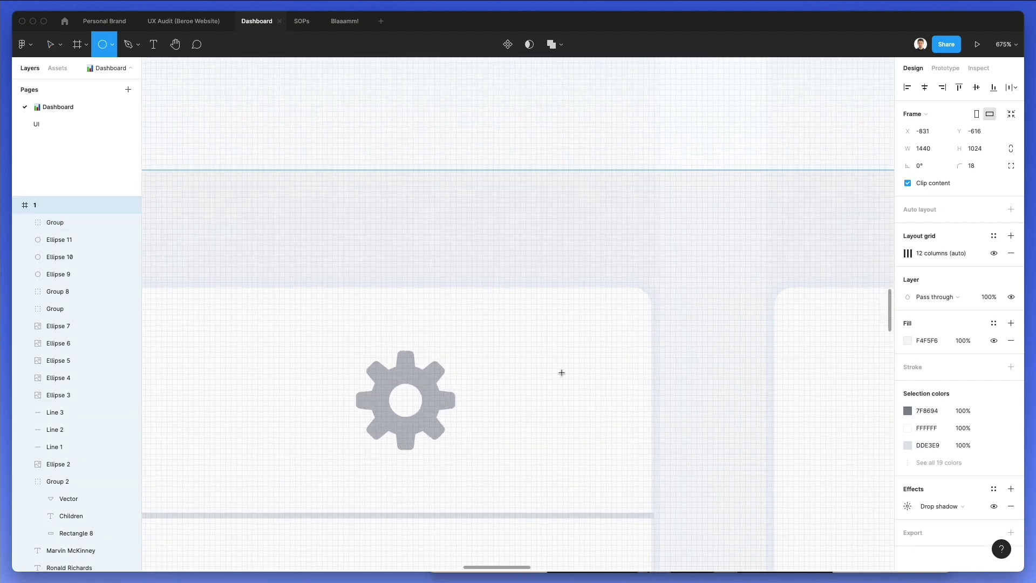
pyautogui.moveTo(496, 337)
pyautogui.mouseDown()
pyautogui.moveTo(511, 350)
pyautogui.moveTo(505, 375)
pyautogui.mouseUp()
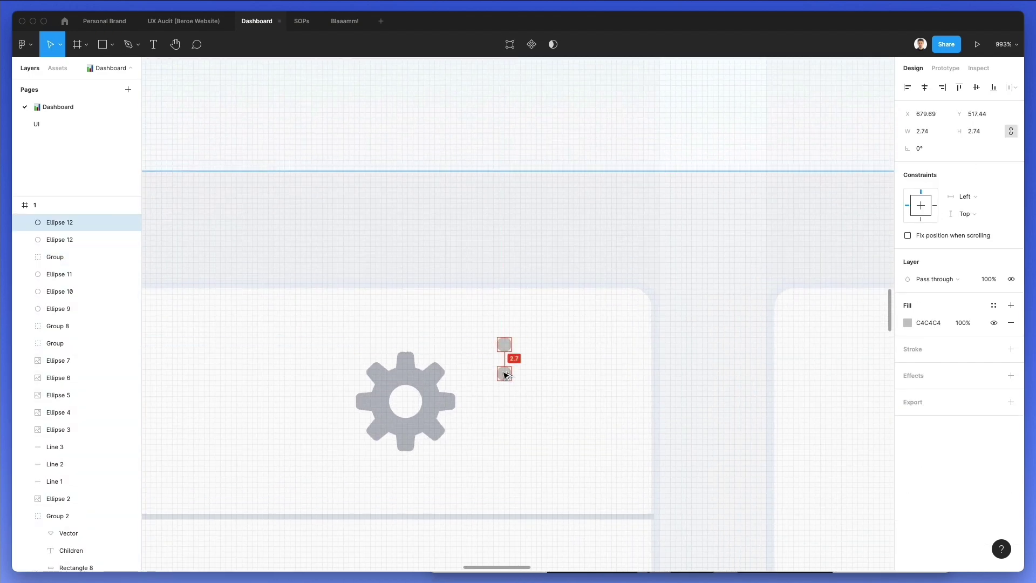
pyautogui.press('super+d')
pyautogui.press('super+d')
pyautogui.moveTo(549, 324); pyautogui.dragTo(502, 464)
pyautogui.press('super+g')
pyautogui.moveTo(508, 379); pyautogui.dragTo(544, 392)
pyautogui.moveTo(589, 327); pyautogui.dragTo(487, 488)
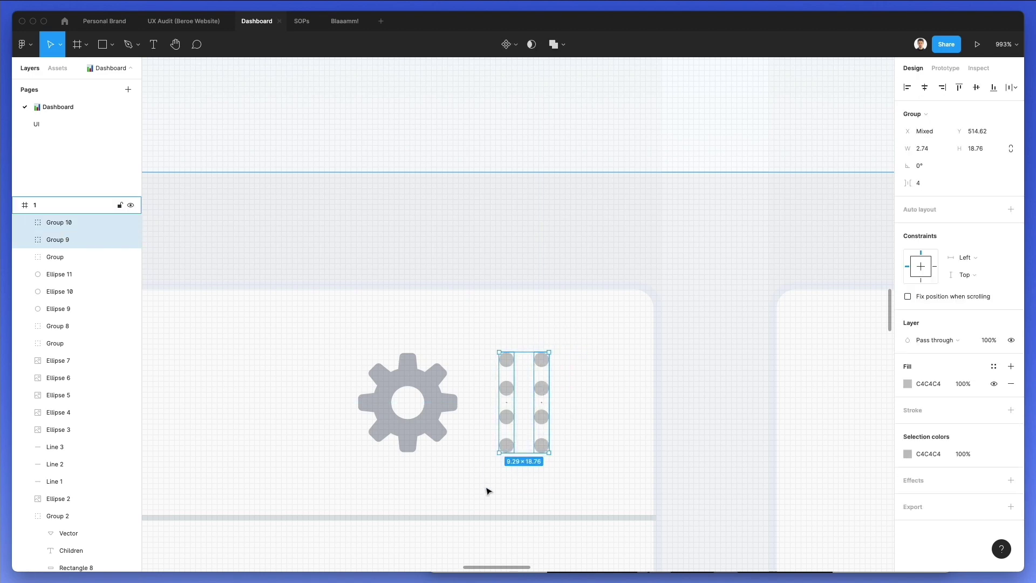
pyautogui.press('super+g')
# Space the gear and drag-handle icons 10 apart, excluding the divider line from the selection
pyautogui.scroll(-10, 537, 472)
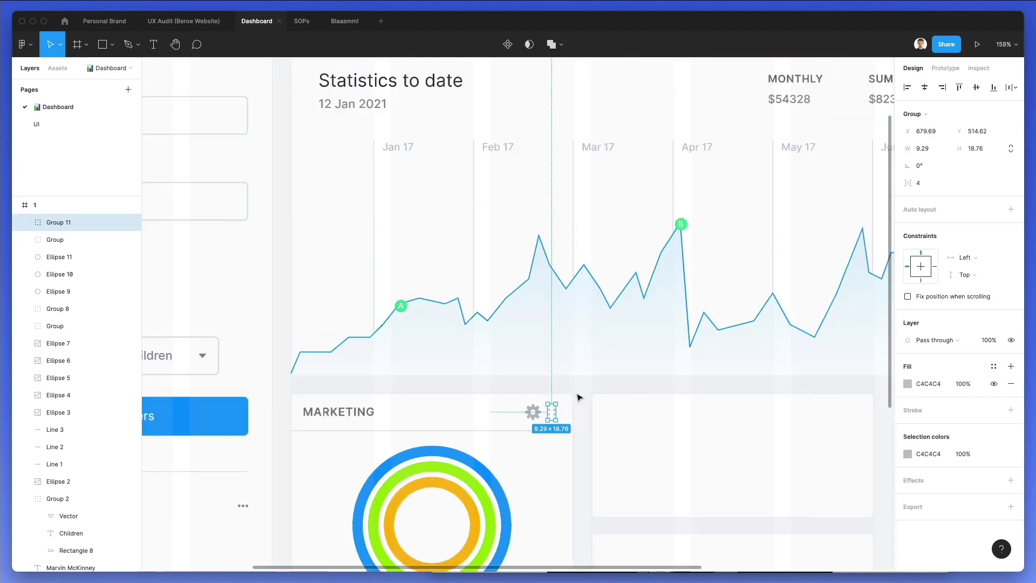
pyautogui.click(576, 398)
pyautogui.scroll(3, 560, 416)
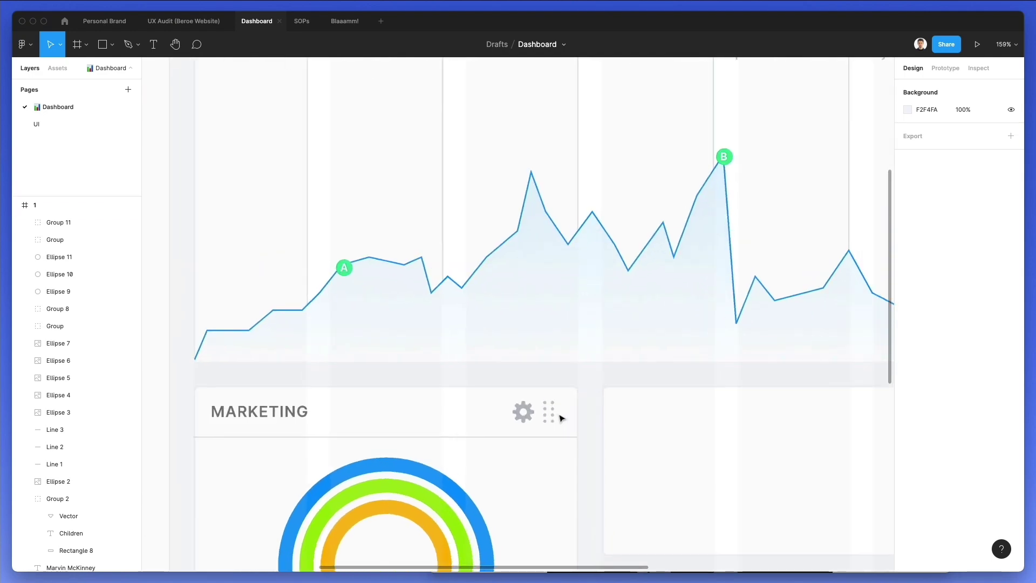
pyautogui.click(553, 415)
pyautogui.click(552, 416)
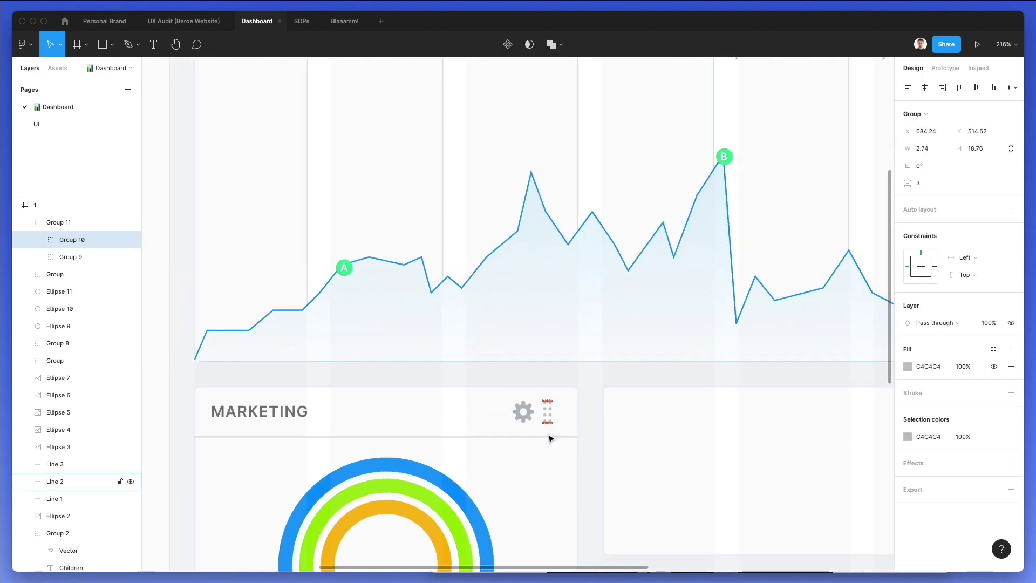
pyautogui.click(597, 417)
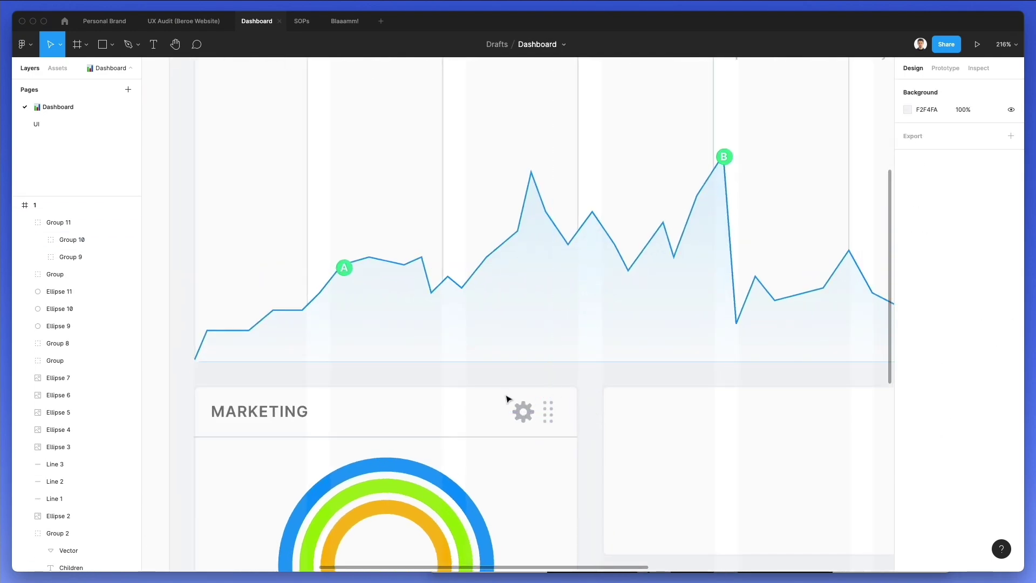
pyautogui.click(522, 412)
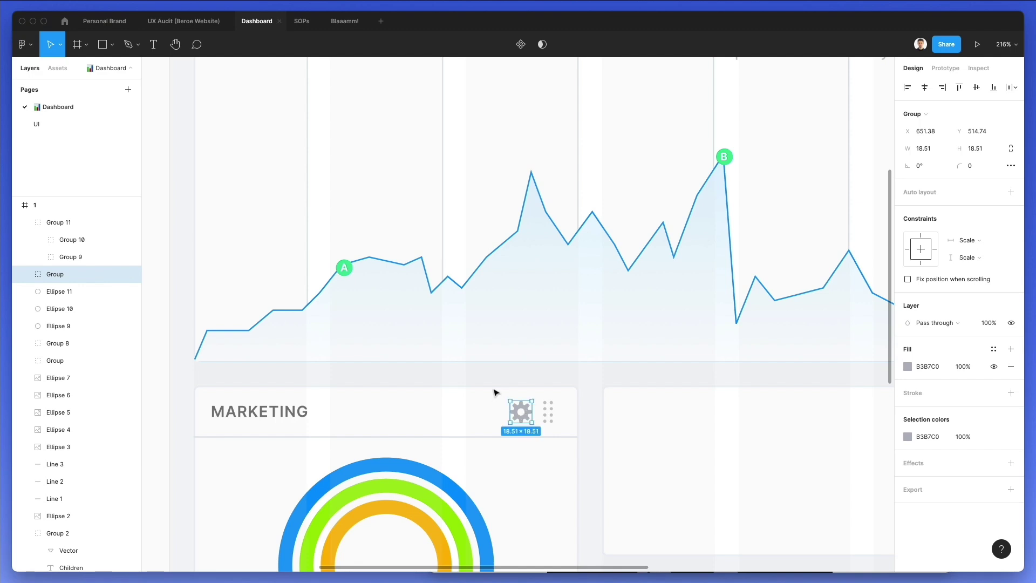
pyautogui.moveTo(493, 393); pyautogui.dragTo(611, 445)
pyautogui.keyDown('shift'); pyautogui.click(505, 436); pyautogui.keyUp('shift')
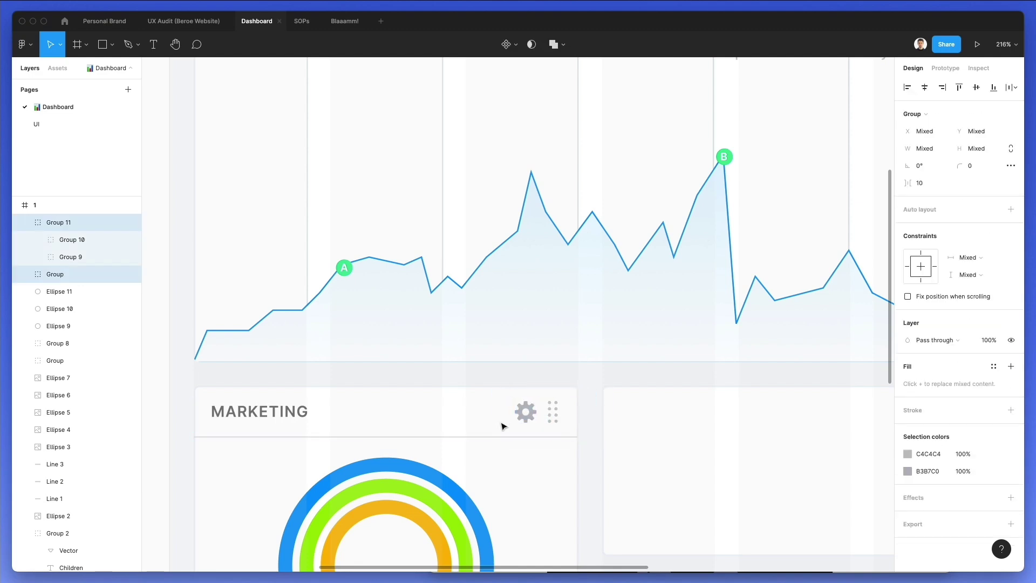
pyautogui.click(483, 409)
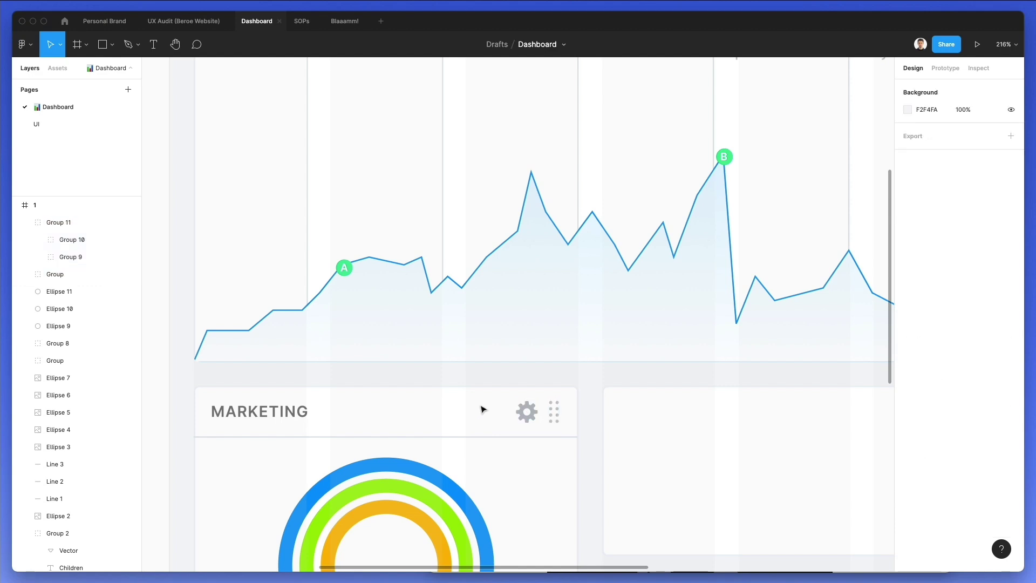
pyautogui.click(244, 418)
# Nudge the MARKETING title right and set its font size to 12
pyautogui.press('Right')
pyautogui.press('Right')
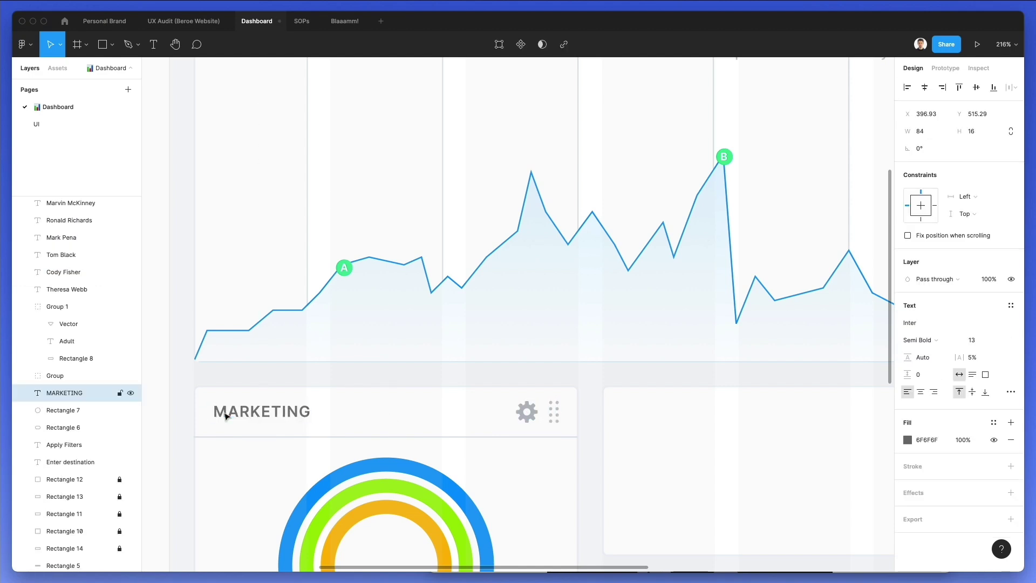
pyautogui.click(405, 405)
pyautogui.scroll(-3, 404, 404)
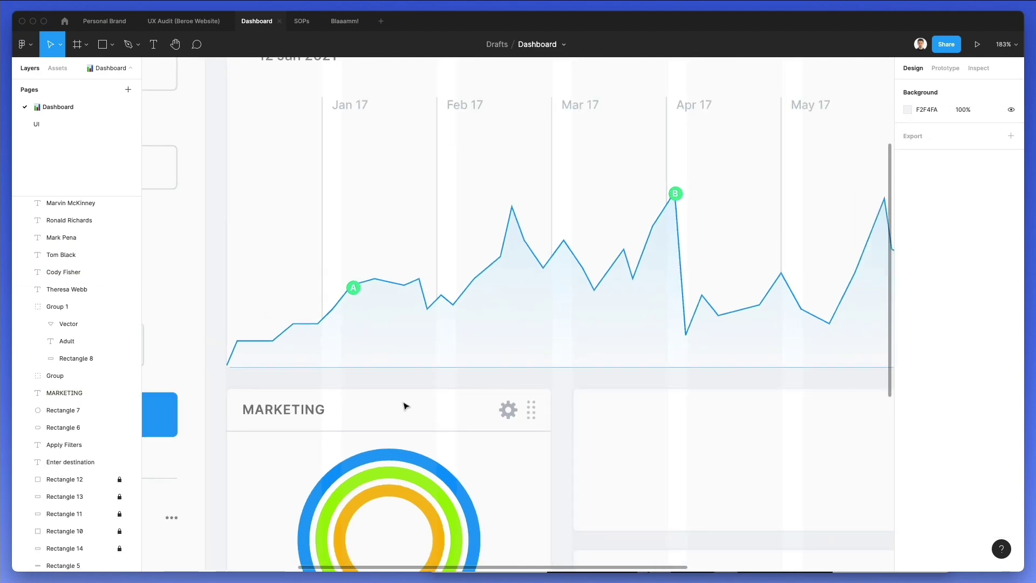
pyautogui.scroll(-3, 311, 312)
pyautogui.click(310, 306)
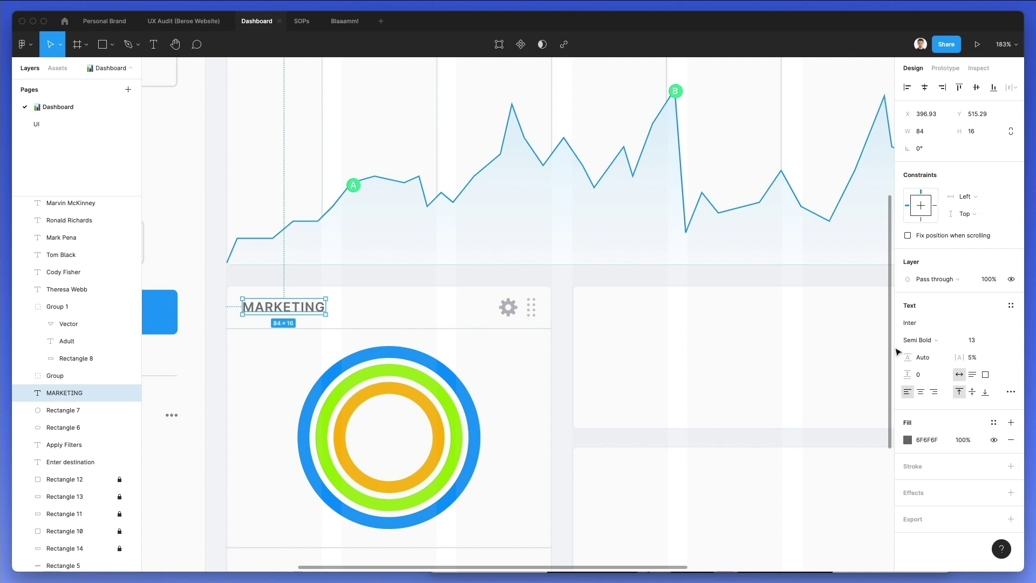
pyautogui.click(973, 340)
pyautogui.write('12')
pyautogui.press('Return')
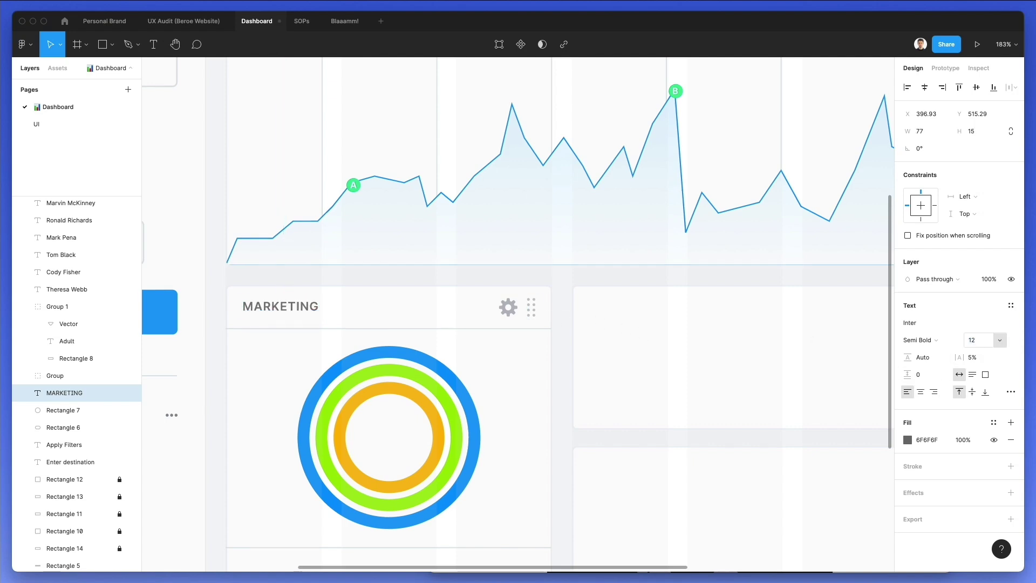
pyautogui.click(558, 386)
# Copy a name text below the ring chart and retype it as Weekly
pyautogui.scroll(-3, 557, 386)
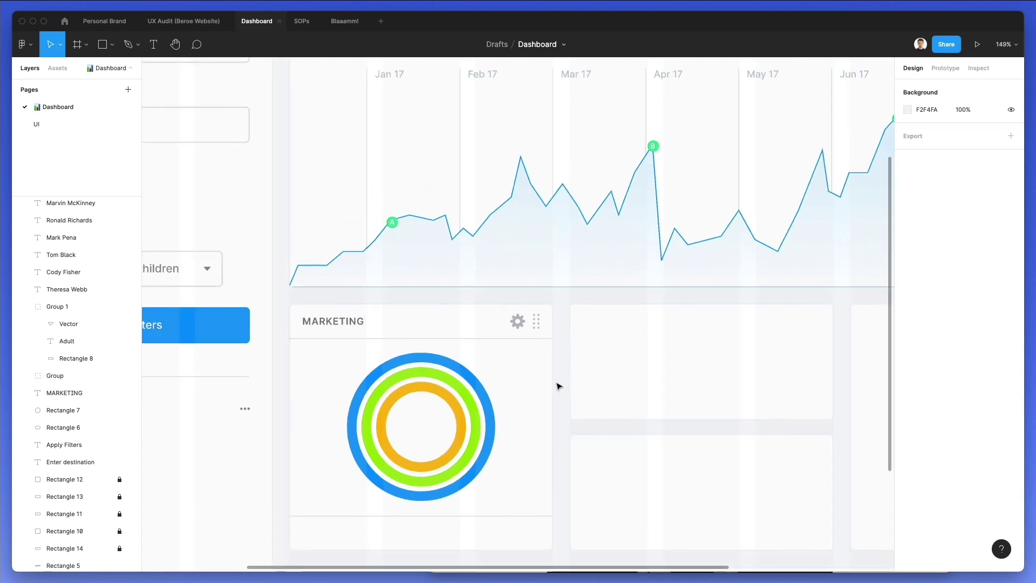
pyautogui.scroll(-2, 556, 384)
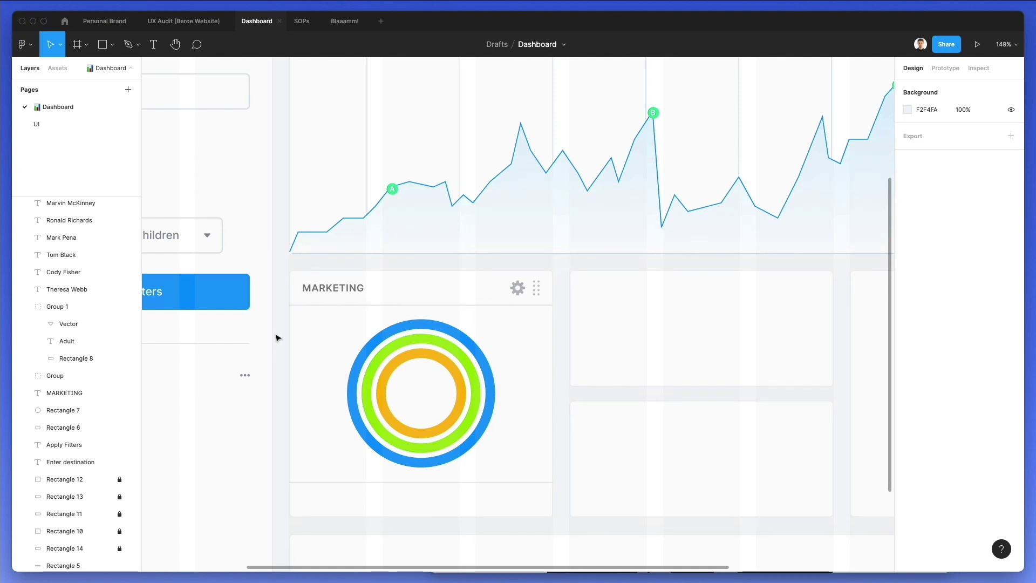
pyautogui.scroll(-1, 286, 345)
pyautogui.hscroll(-3, 300, 265)
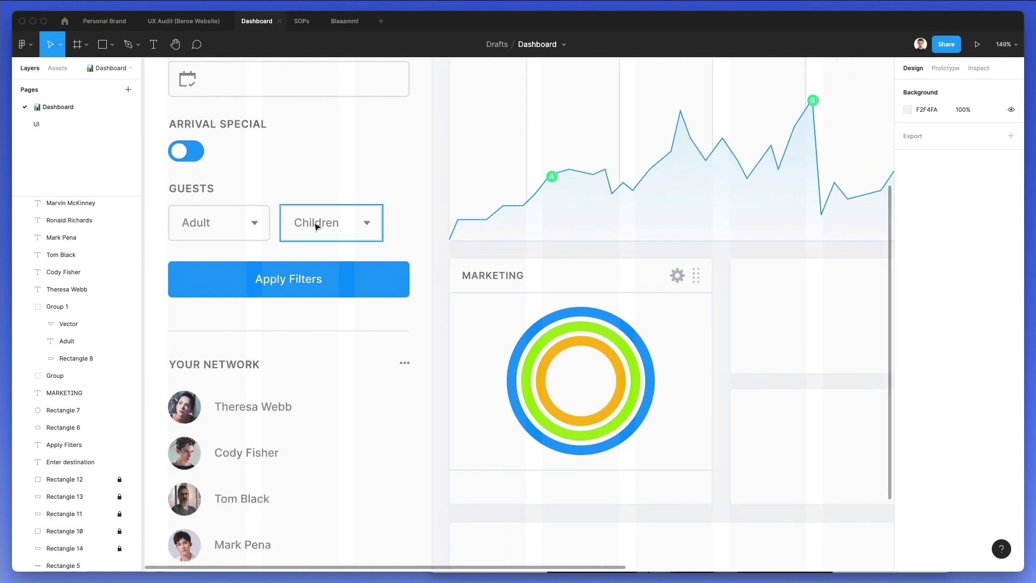
pyautogui.doubleClick(198, 223)
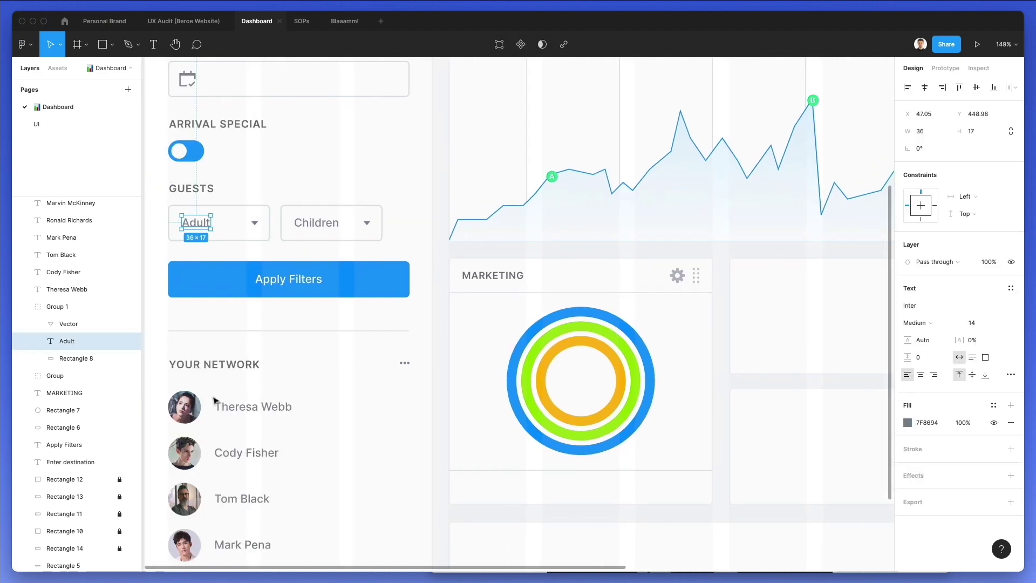
pyautogui.click(242, 410)
pyautogui.moveTo(240, 412); pyautogui.dragTo(495, 490)
pyautogui.doubleClick(494, 488)
pyautogui.write('Weekly')
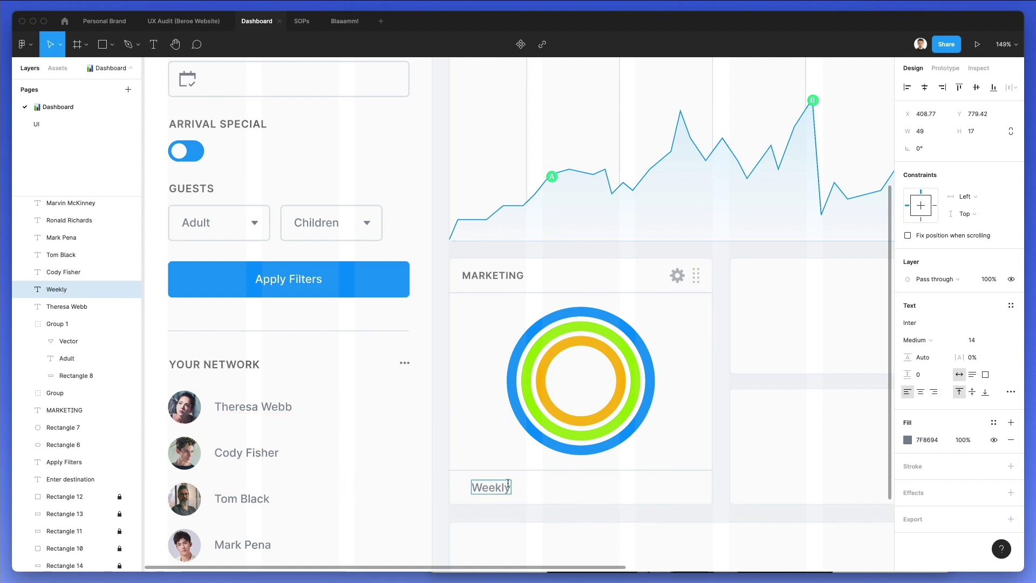
pyautogui.press('Escape')
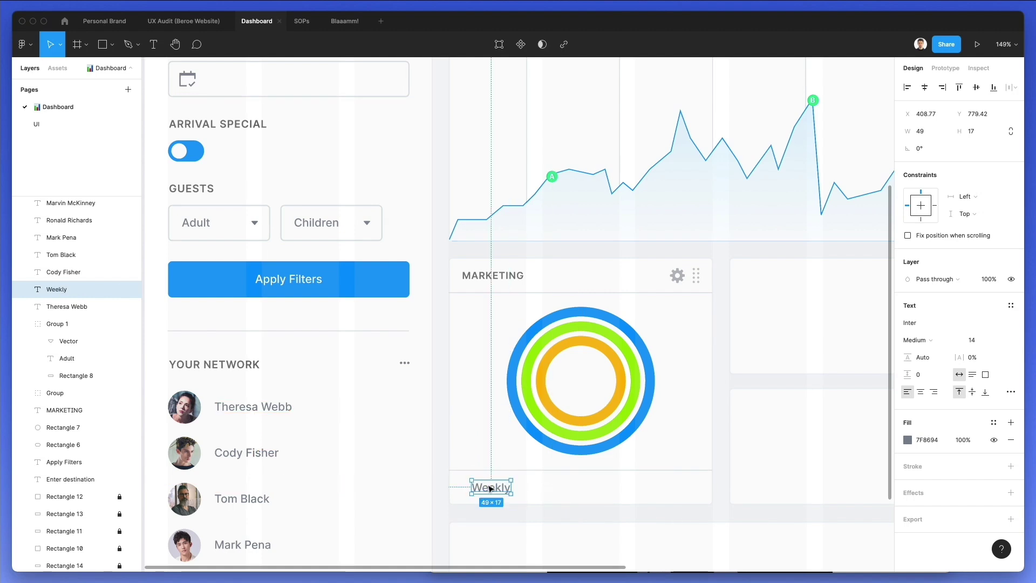
# Draw a small dot to the left of the Weekly label
pyautogui.scroll(5, 491, 488)
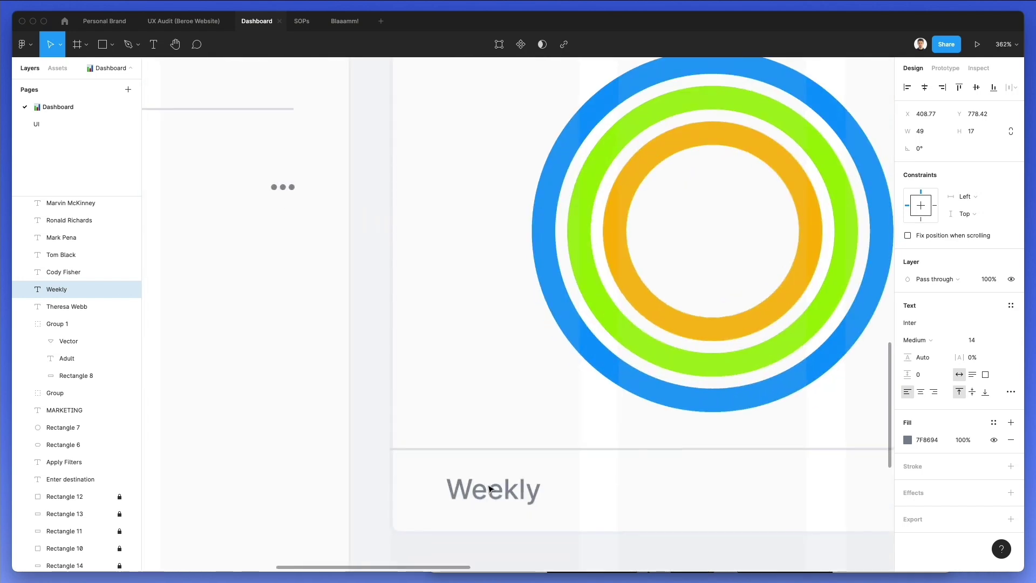
pyautogui.press('o')
pyautogui.moveTo(420, 481); pyautogui.dragTo(439, 500)
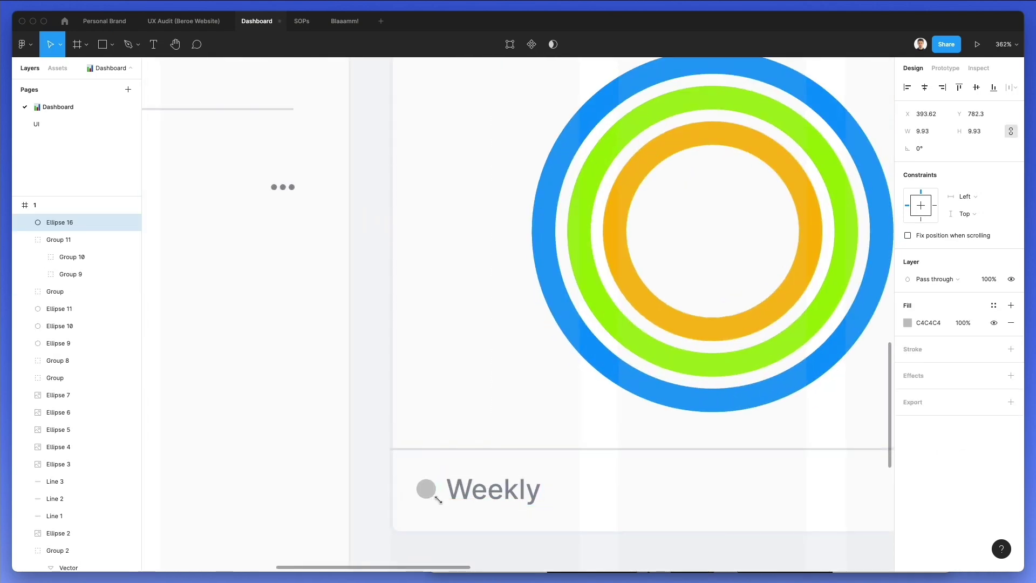
# Colour the new legend dot the ring's orange and group it with the Weekly label
pyautogui.scroll(-1, 438, 499)
pyautogui.press('i')
pyautogui.click(637, 218)
pyautogui.click(470, 489)
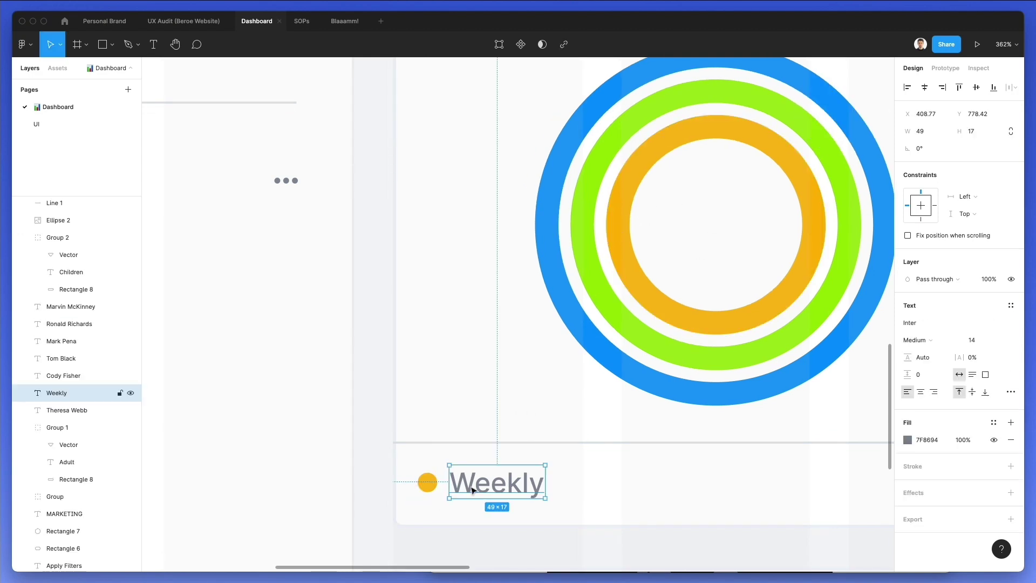
pyautogui.keyDown('shift'); pyautogui.click(436, 481); pyautogui.keyUp('shift')
pyautogui.press('super+g')
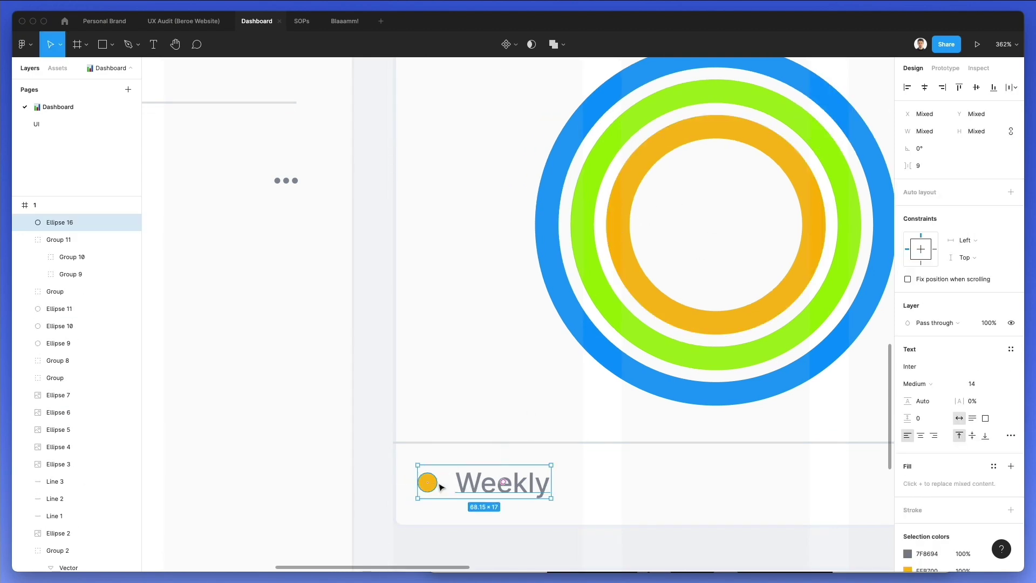
# Duplicate the Weekly legend item twice and recolour the copies' dots blue and green
pyautogui.moveTo(456, 481); pyautogui.dragTo(667, 480)
pyautogui.press('super+d')
pyautogui.hscroll(3, 667, 480)
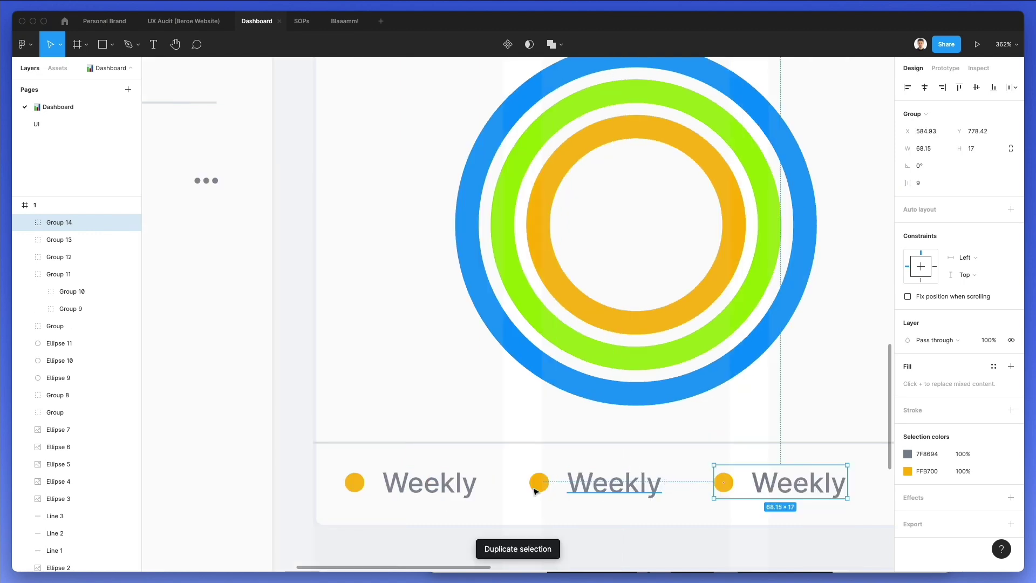
pyautogui.doubleClick(539, 481)
pyautogui.press('i')
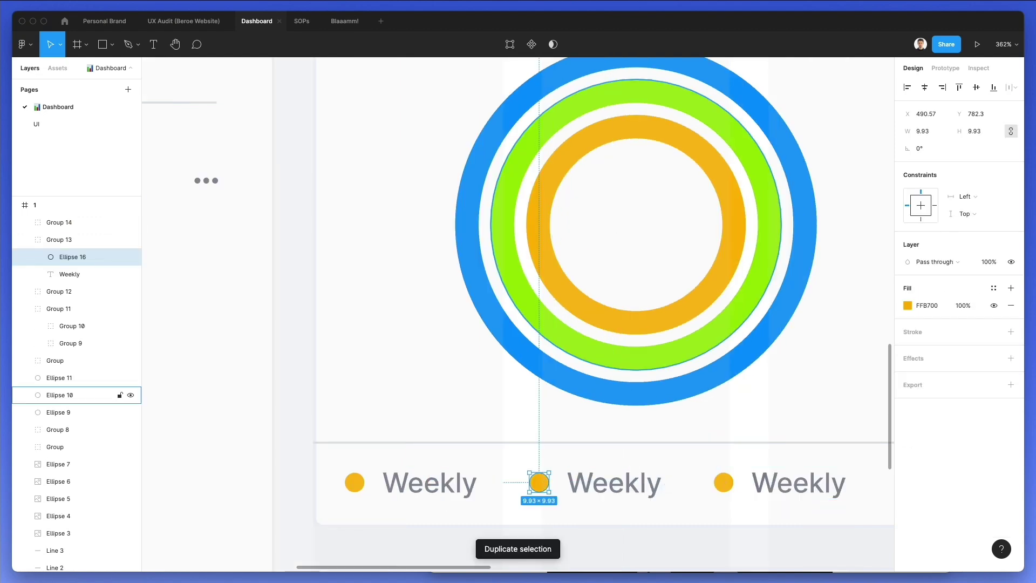
pyautogui.click(481, 277)
pyautogui.doubleClick(723, 482)
pyautogui.press('i')
pyautogui.click(578, 333)
# Rename the two copied legend labels to 'Yearly' and 'Quarterly'
pyautogui.click(596, 482)
pyautogui.doubleClick(595, 482)
pyautogui.write('Yealr')
pyautogui.press('BackSpace')
pyautogui.press('BackSpace')
pyautogui.write('rly')
pyautogui.doubleClick(784, 475)
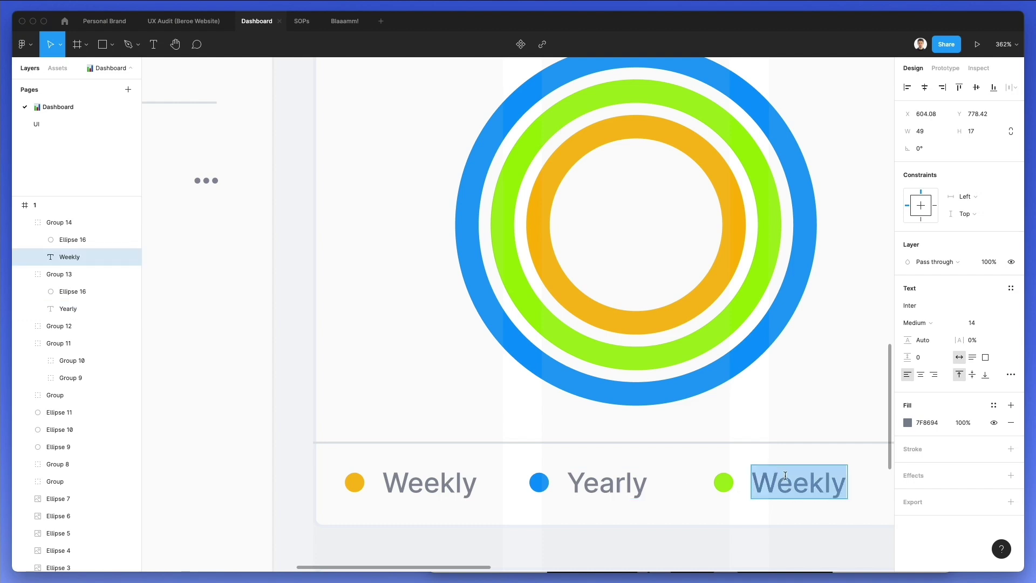
pyautogui.write('Q')
pyautogui.write('arterl')
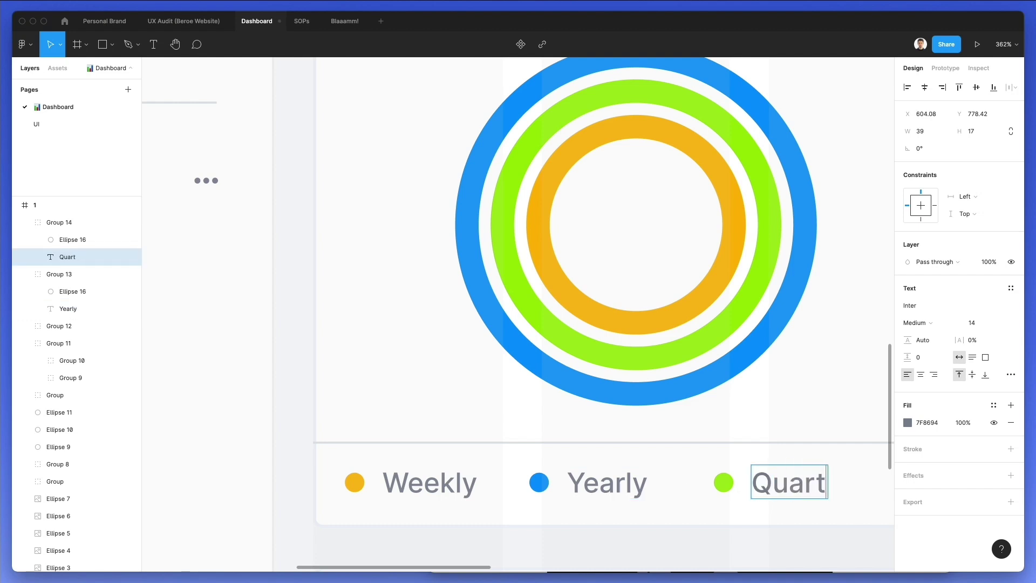
pyautogui.press('Escape')
pyautogui.press('Escape')
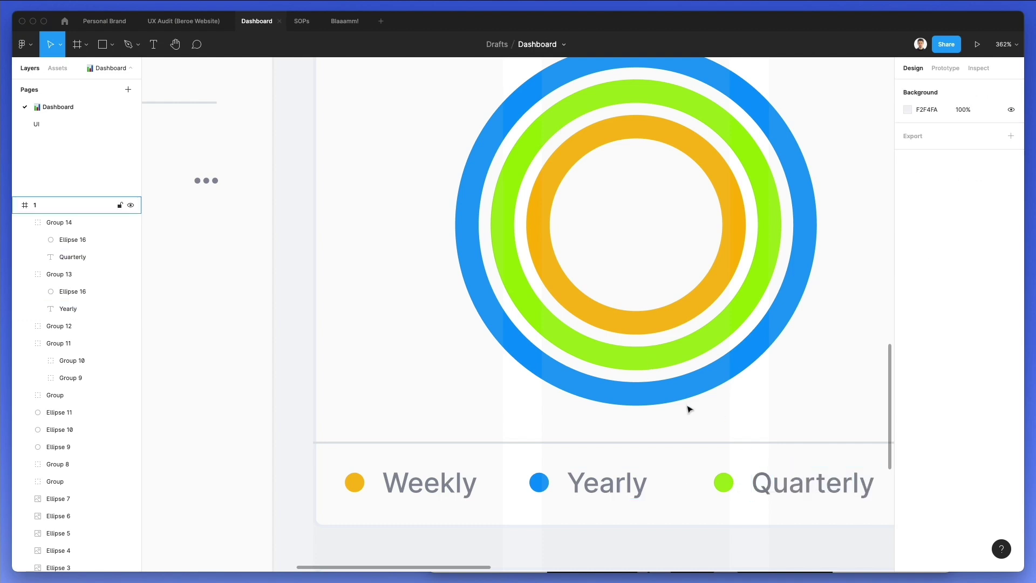
pyautogui.scroll(-8, 689, 409)
pyautogui.scroll(-3, 497, 412)
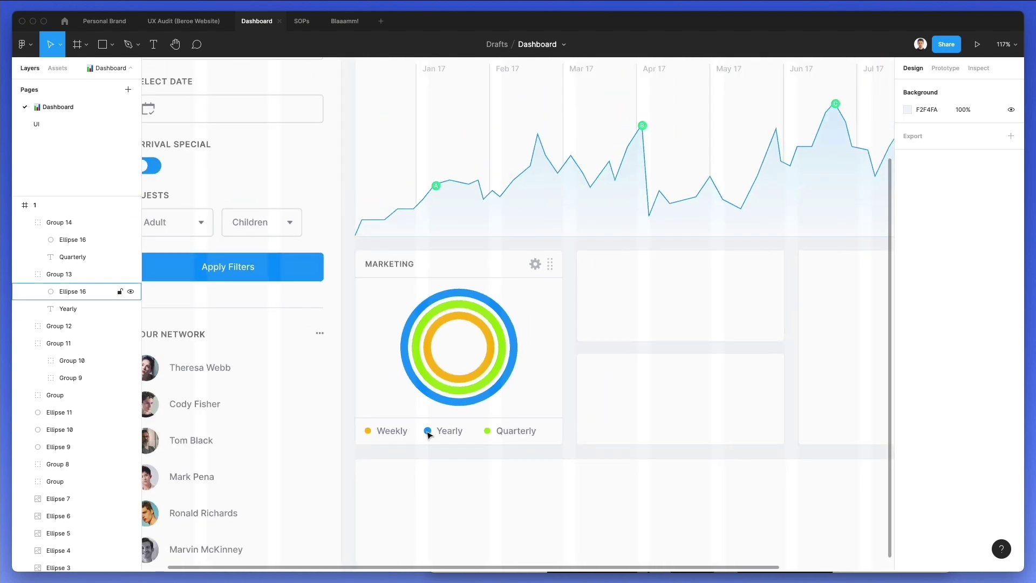
# Set the Weekly, Yearly and Quarterly labels to size 12 with a darker text colour
pyautogui.click(381, 429)
pyautogui.keyDown('shift'); pyautogui.click(458, 430); pyautogui.keyUp('shift')
pyautogui.keyDown('shift'); pyautogui.click(539, 431); pyautogui.keyUp('shift')
pyautogui.click(972, 321)
pyautogui.write('13')
pyautogui.press('Return')
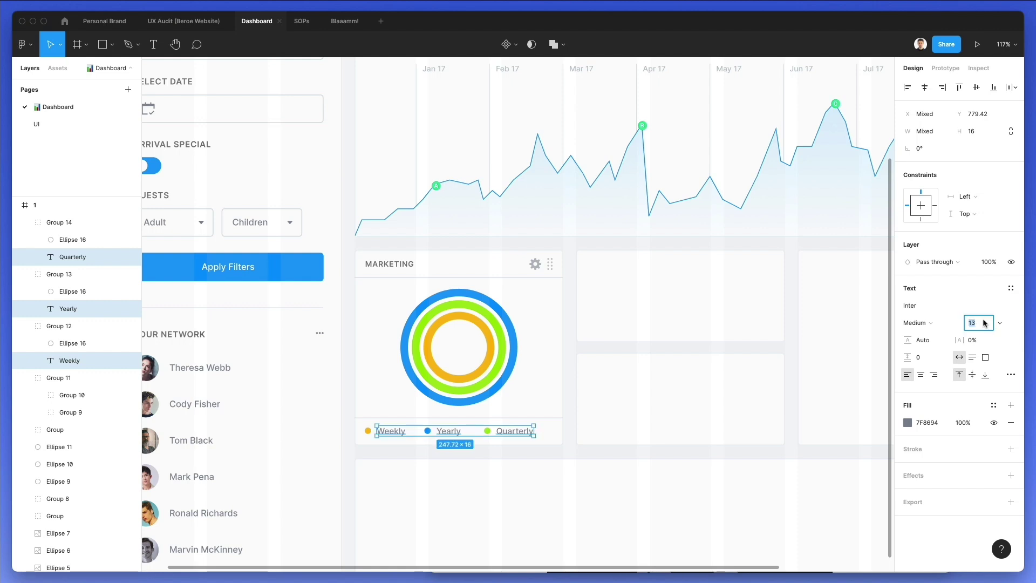
pyautogui.press('Down')
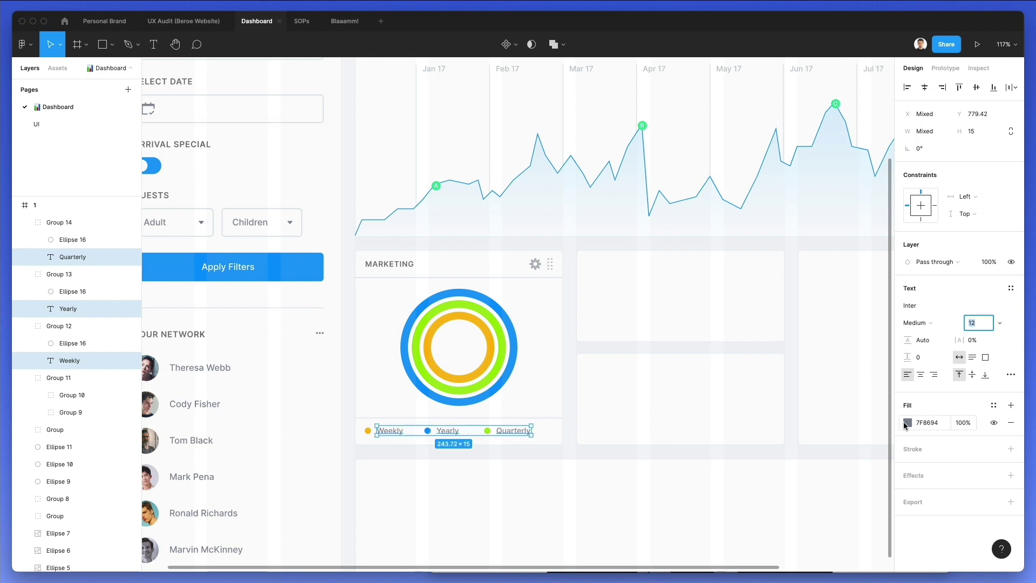
pyautogui.click(905, 424)
pyautogui.moveTo(786, 378); pyautogui.dragTo(774, 402)
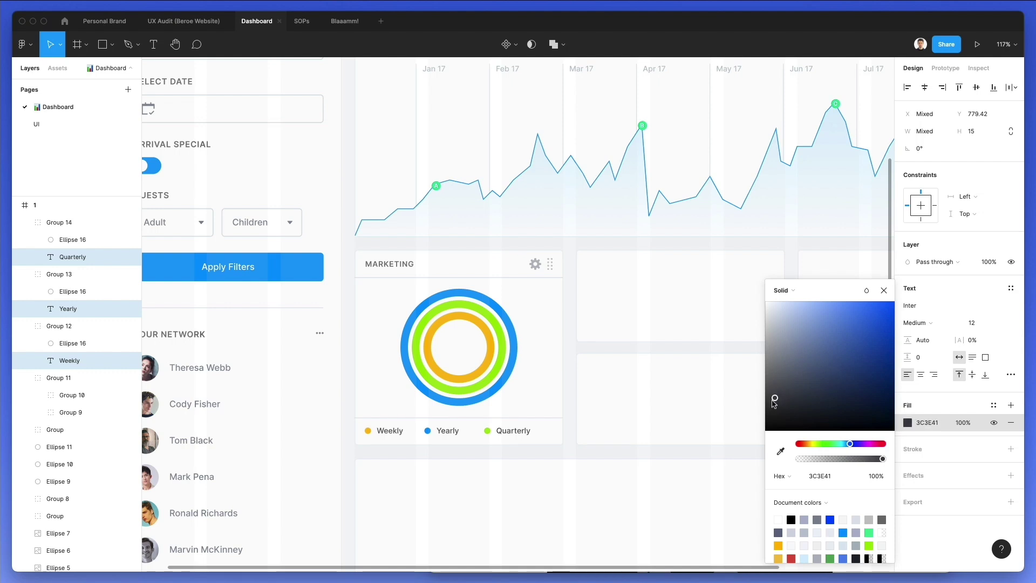
pyautogui.click(534, 458)
# Shrink the three coloured legend dots to 7.93 px circles
pyautogui.keyDown('super'); pyautogui.click(488, 430); pyautogui.keyUp('super')
pyautogui.keyDown('shift'); pyautogui.keyDown('super'); pyautogui.click(428, 430); pyautogui.keyUp('super'); pyautogui.keyUp('shift')
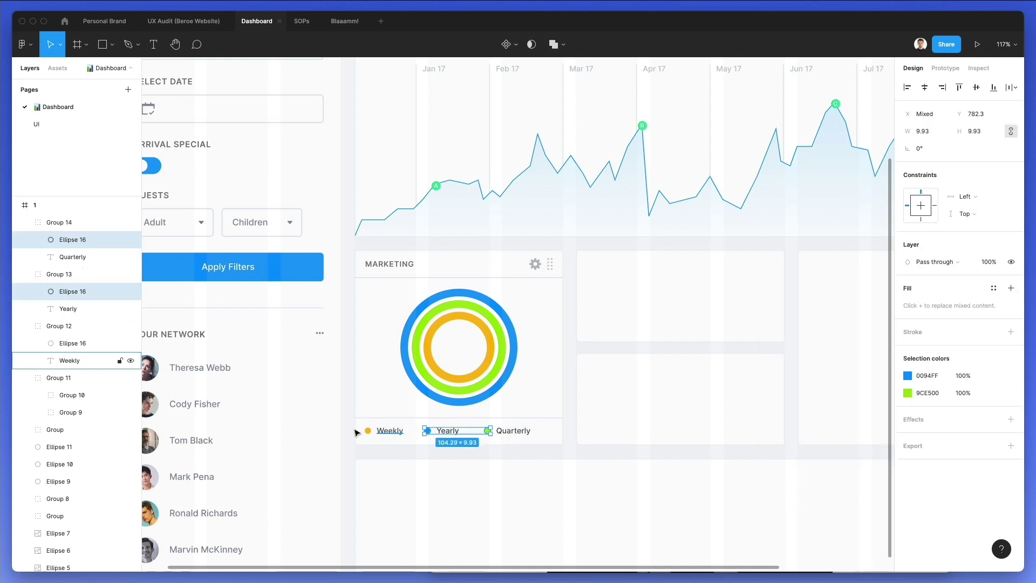
pyautogui.keyDown('shift'); pyautogui.keyDown('super'); pyautogui.click(367, 431); pyautogui.keyUp('super'); pyautogui.keyUp('shift')
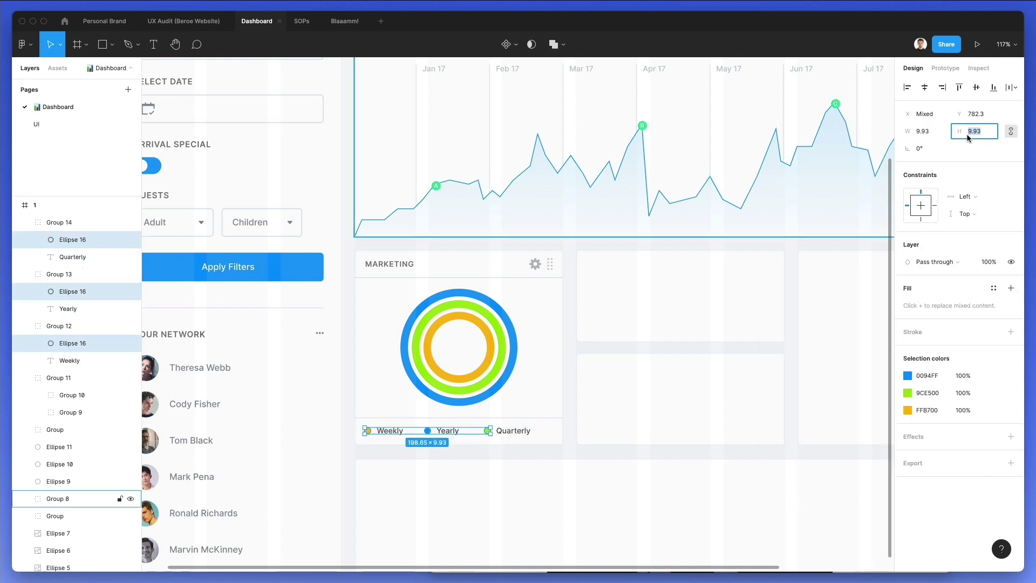
pyautogui.press('Down')
pyautogui.press('Return')
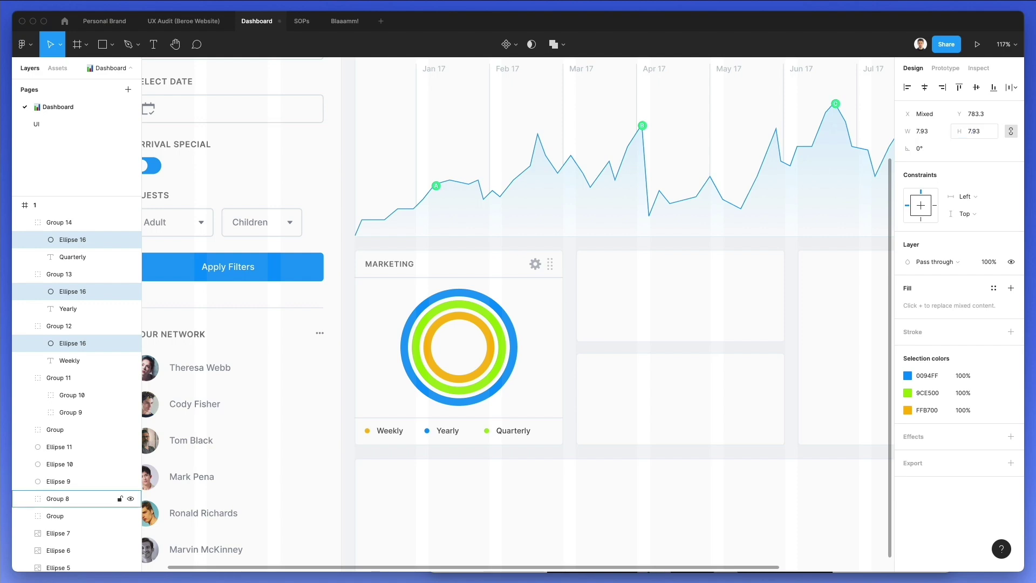
pyautogui.click(601, 393)
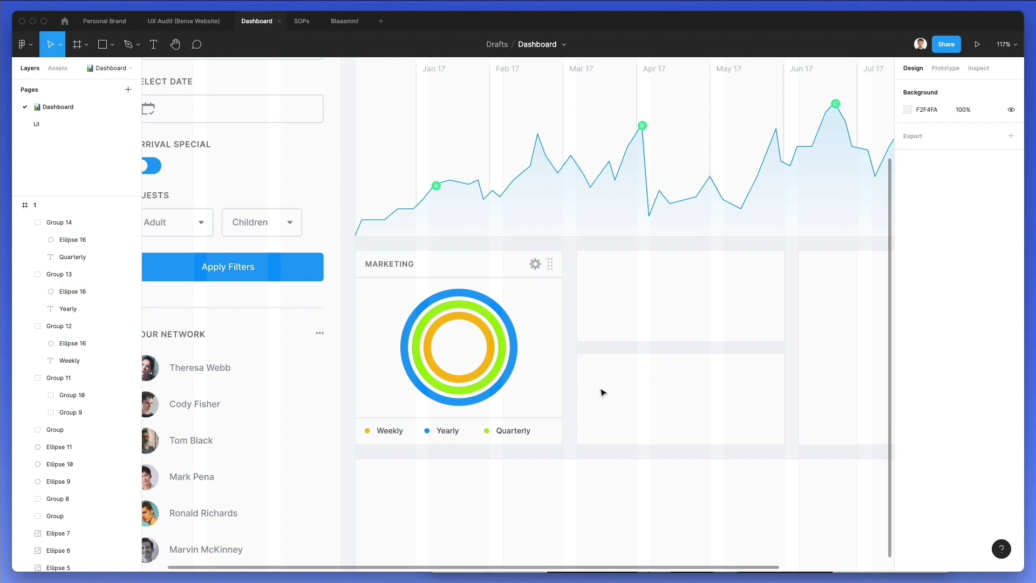
pyautogui.scroll(5, 455, 358)
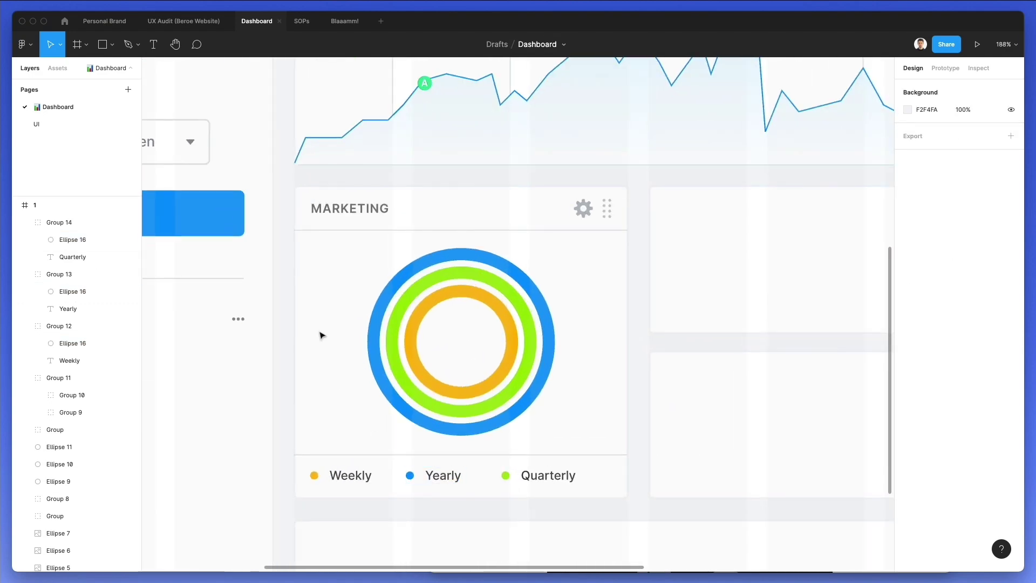
# Copy the Yearly label and place two copies in the ring's centre
pyautogui.hscroll(-5, 359, 201)
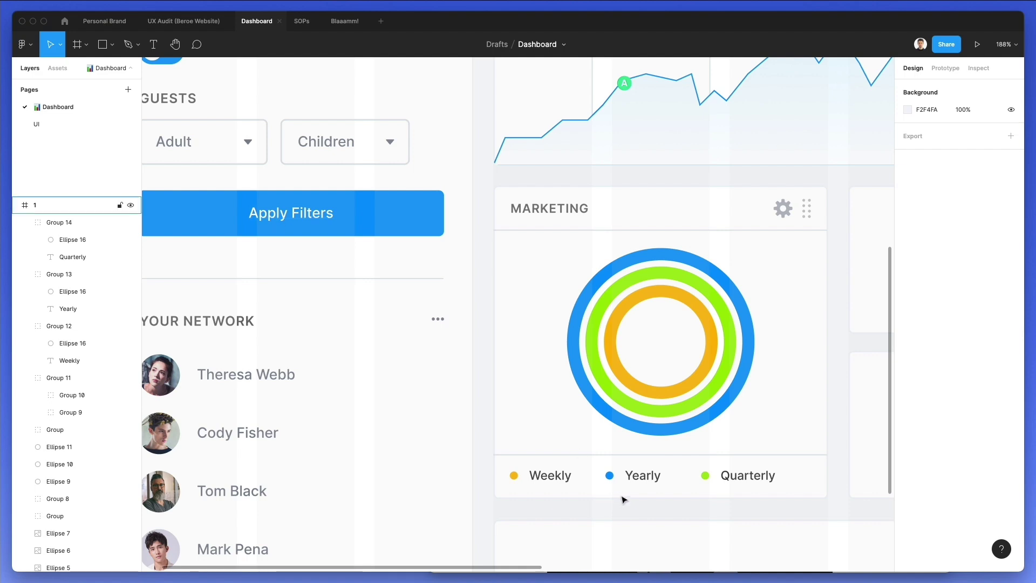
pyautogui.doubleClick(642, 475)
pyautogui.press('super+c')
pyautogui.click(793, 381)
pyautogui.press('super+v')
pyautogui.moveTo(521, 311); pyautogui.dragTo(658, 368)
# Turn the upper copy into '365' in Semi Bold with a darker fill
pyautogui.doubleClick(658, 330)
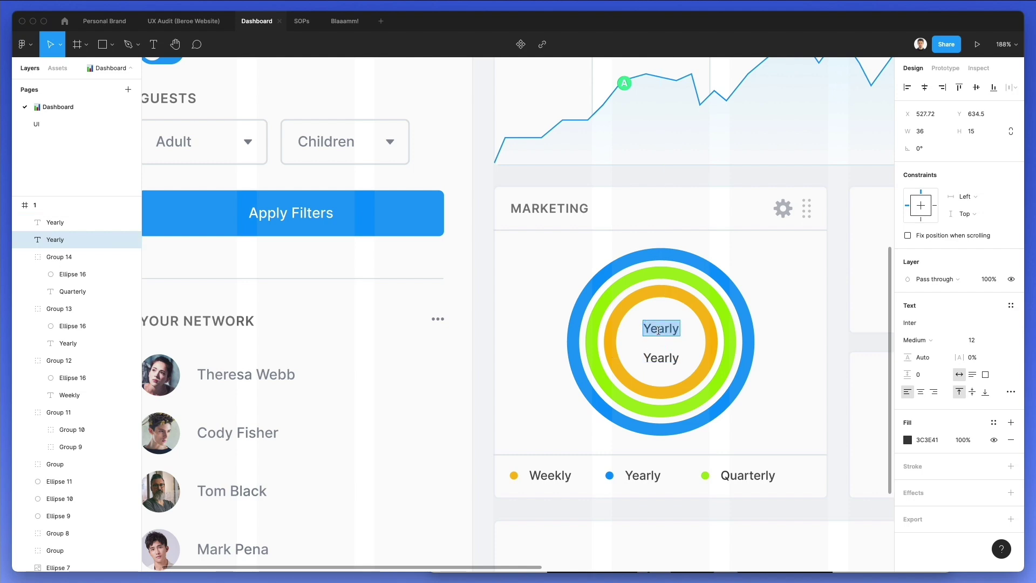
pyautogui.write('365')
pyautogui.press('Escape')
pyautogui.write('14')
pyautogui.press('Return')
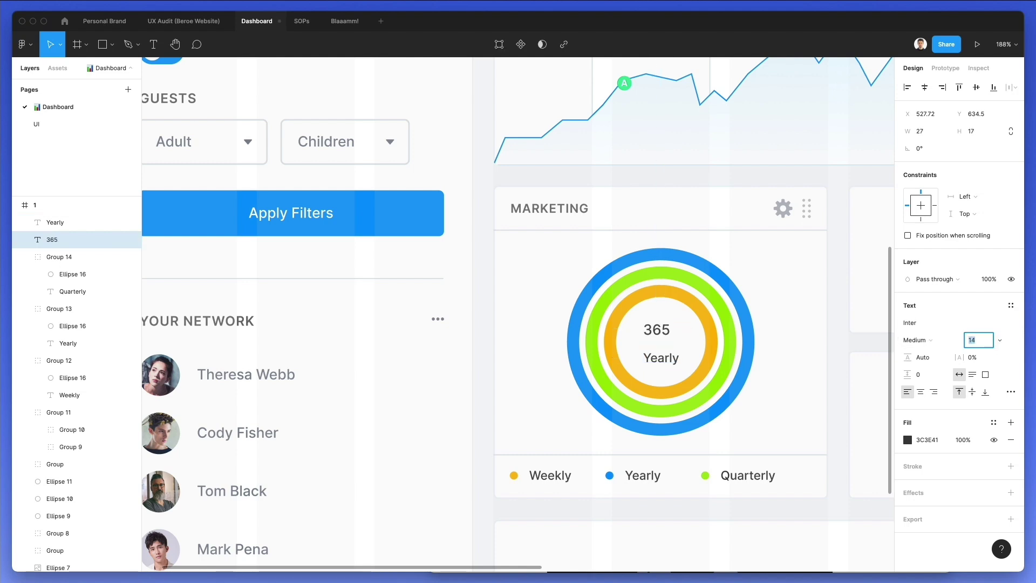
pyautogui.click(911, 340)
pyautogui.click(920, 363)
pyautogui.click(928, 338)
pyautogui.click(924, 326)
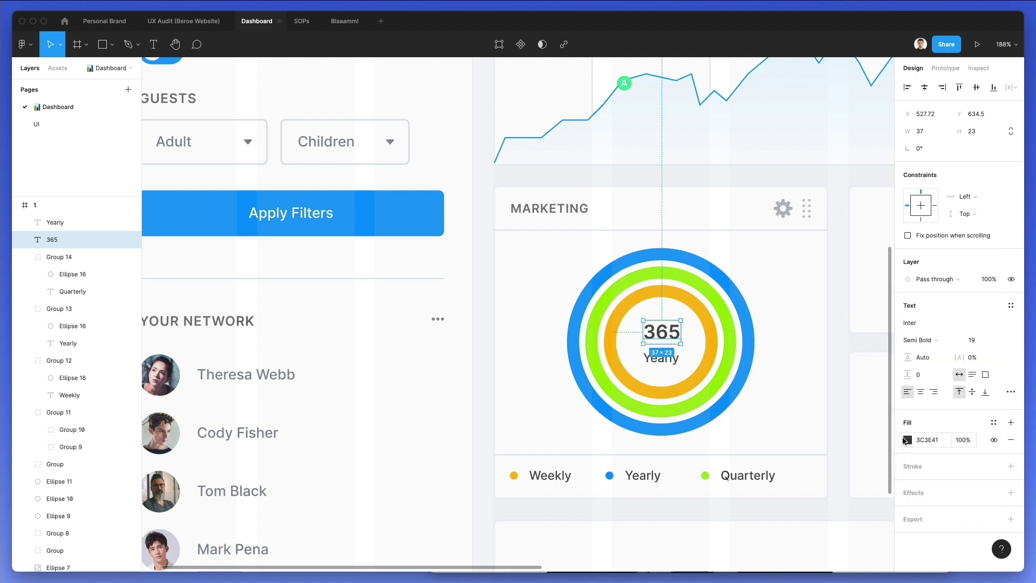
pyautogui.click(905, 440)
pyautogui.click(784, 404)
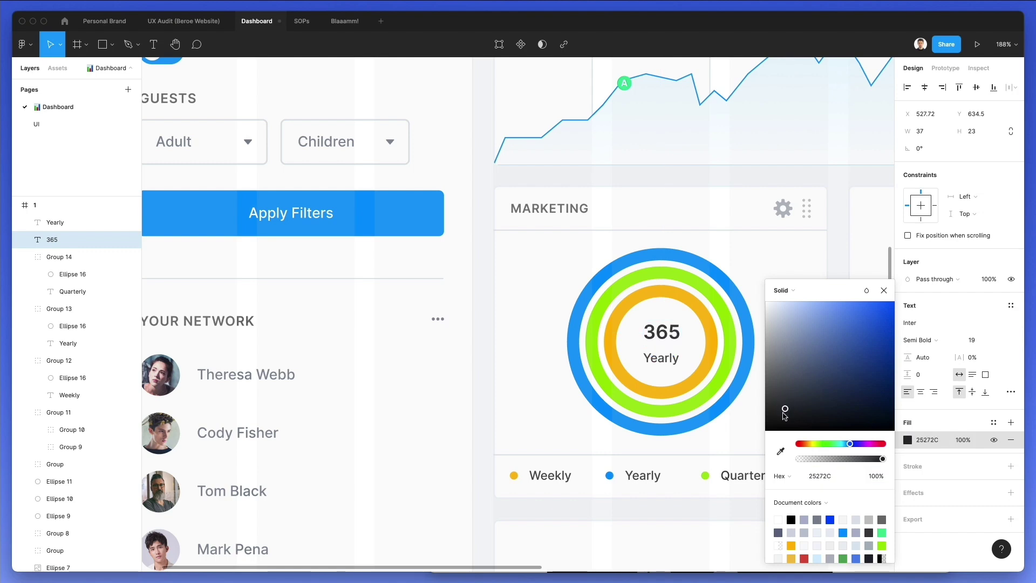
# Change the lower copy to 'days', centre it under 365, and group them in the ring
pyautogui.doubleClick(663, 357)
pyautogui.write('days')
pyautogui.moveTo(660, 363); pyautogui.dragTo(665, 357)
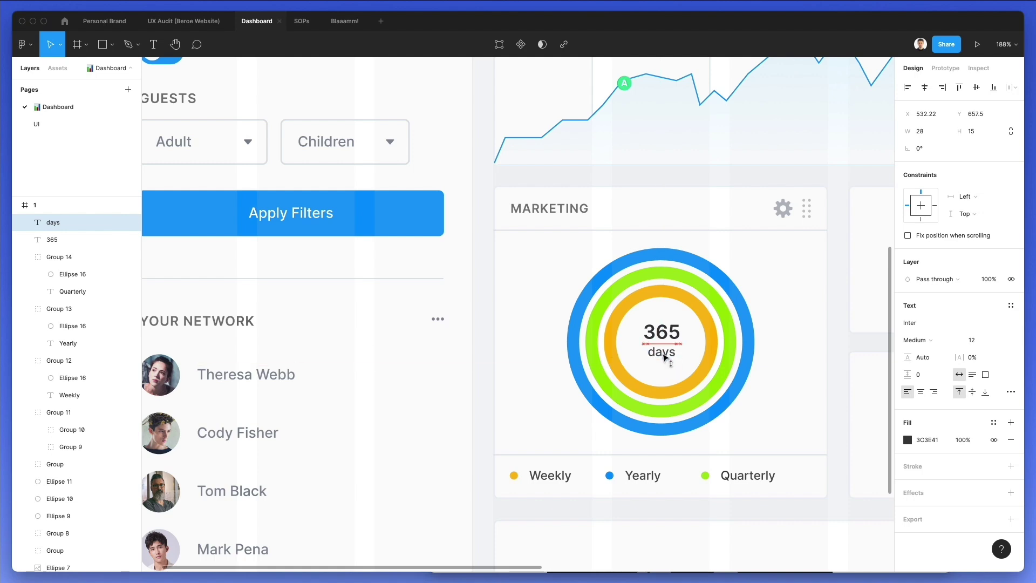
pyautogui.press('Left')
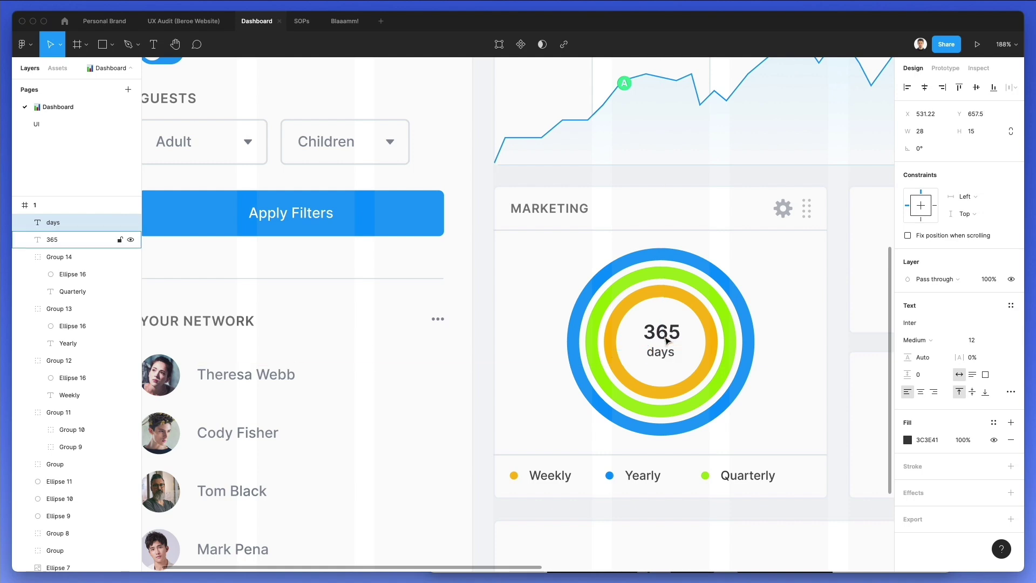
pyautogui.keyDown('shift'); pyautogui.click(667, 340); pyautogui.keyUp('shift')
pyautogui.press('super+g')
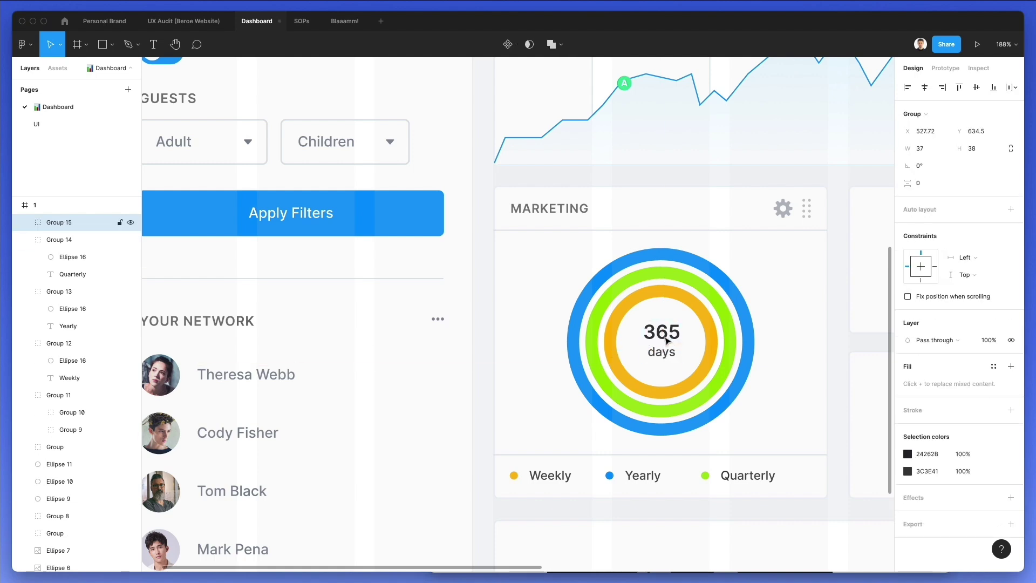
pyautogui.moveTo(667, 340); pyautogui.dragTo(668, 341)
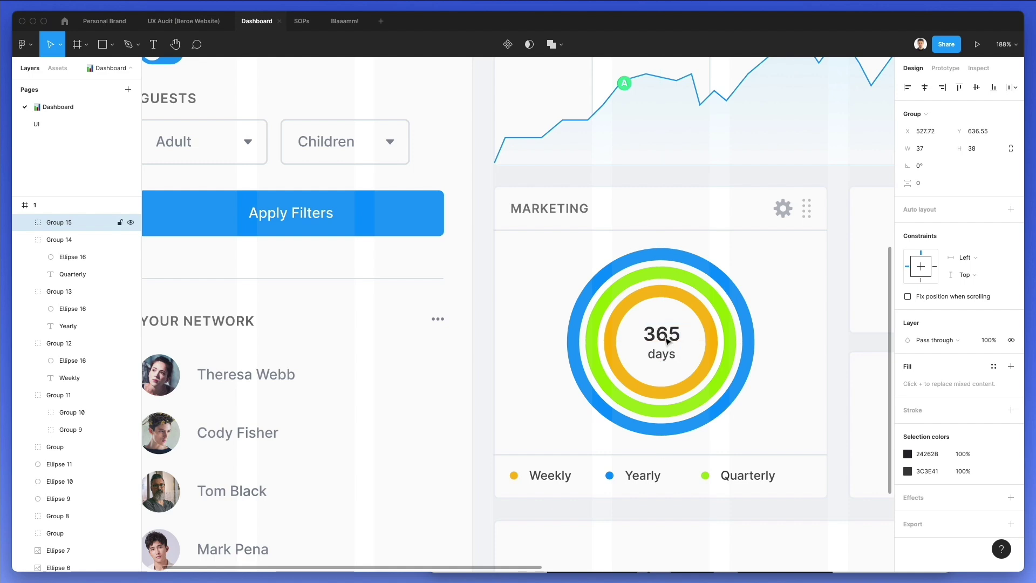
pyautogui.scroll(-3, 666, 339)
pyautogui.press('Escape')
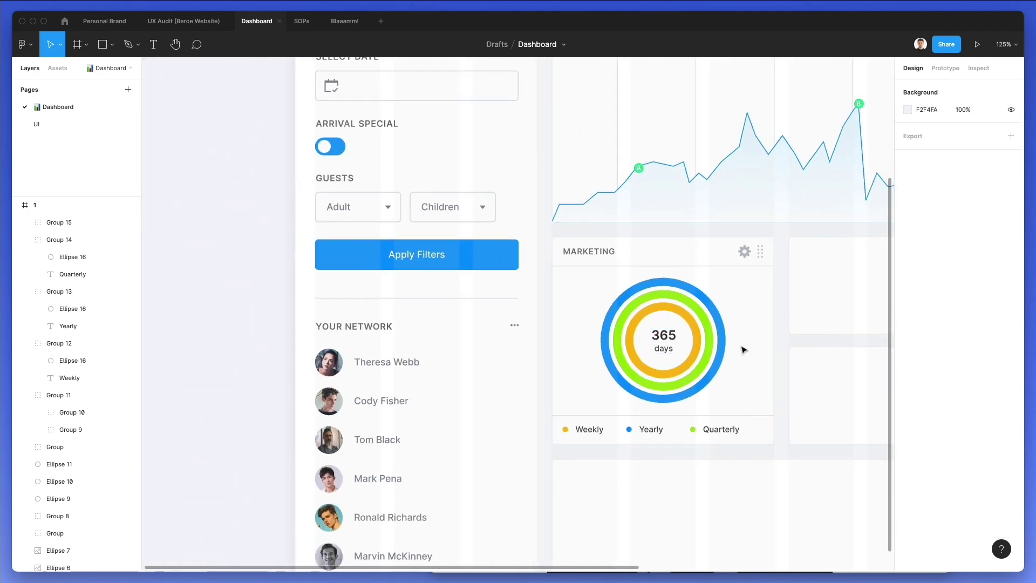
pyautogui.scroll(-2, 743, 350)
pyautogui.scroll(-3, 742, 349)
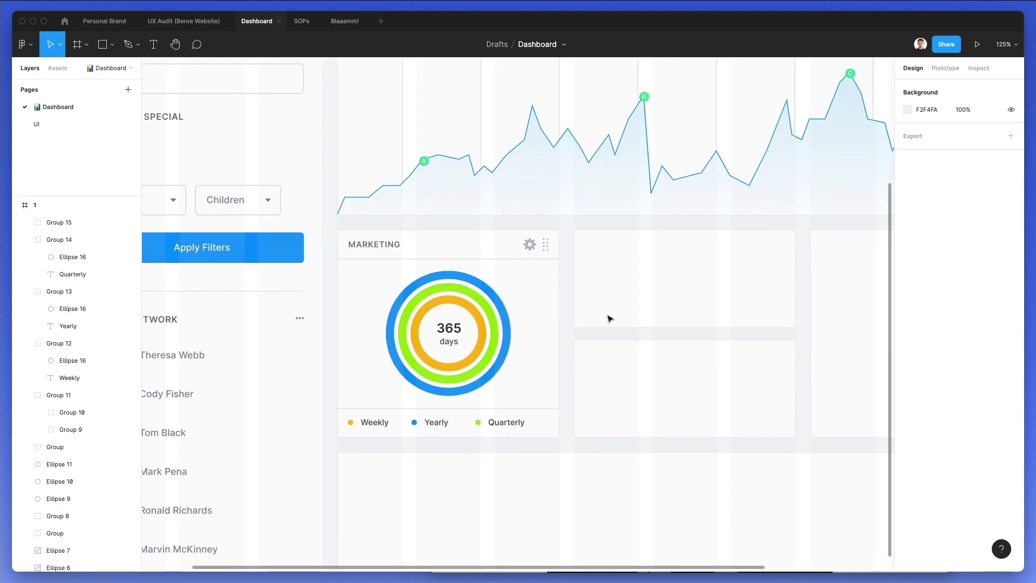
pyautogui.scroll(-2, 610, 318)
pyautogui.scroll(-3, 610, 319)
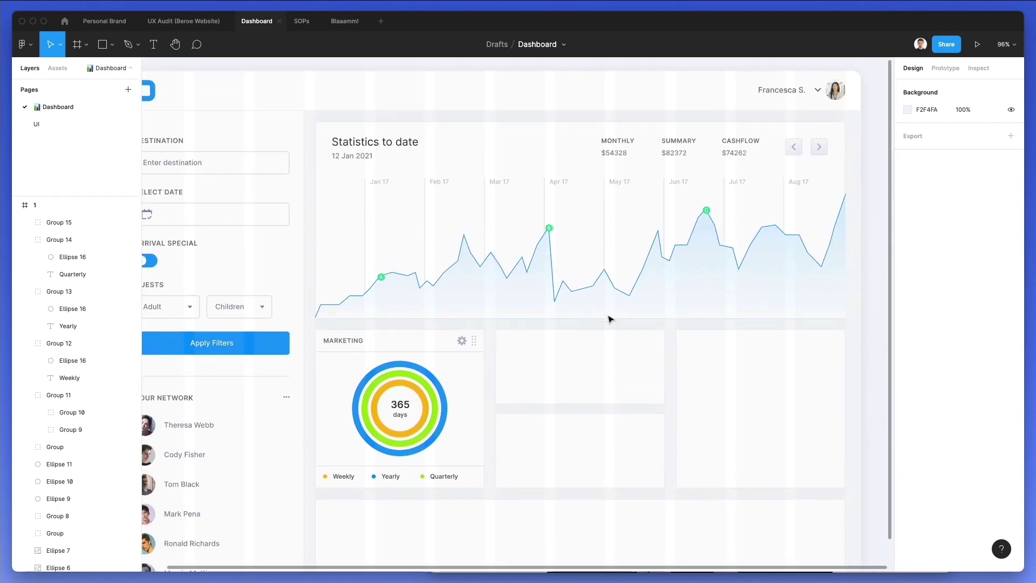
pyautogui.scroll(3, 456, 400)
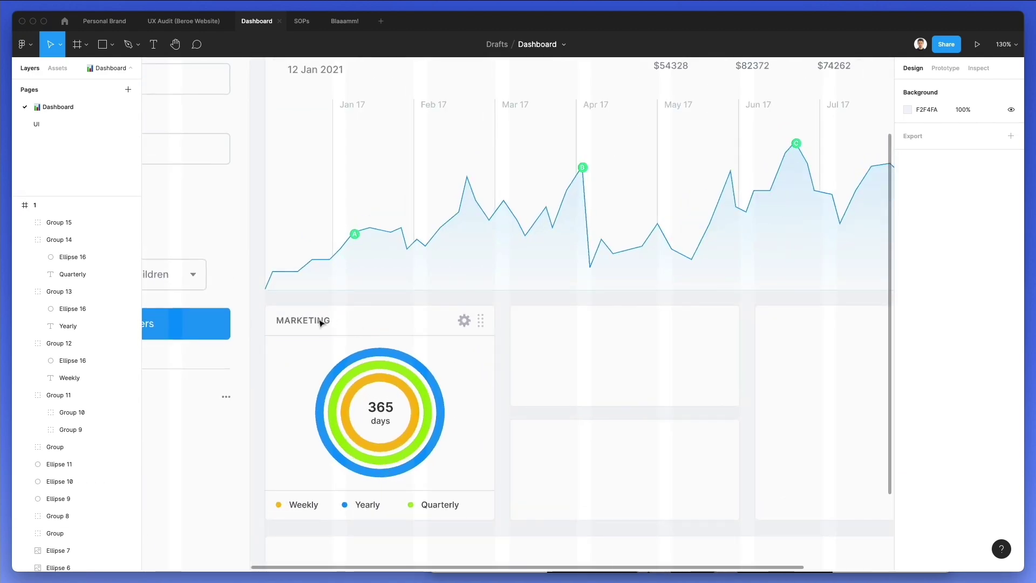
pyautogui.scroll(2, 263, 309)
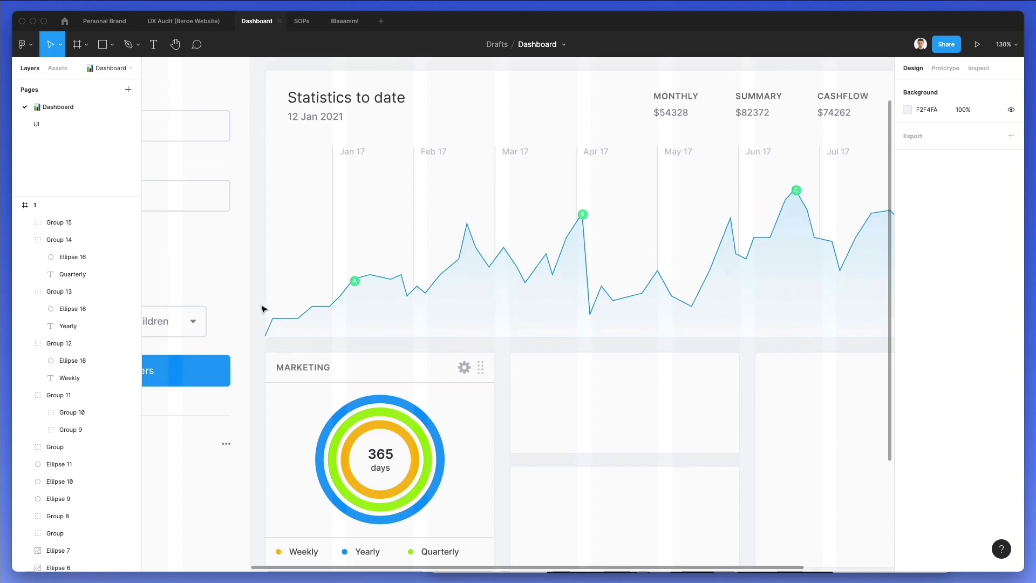
pyautogui.click(303, 372)
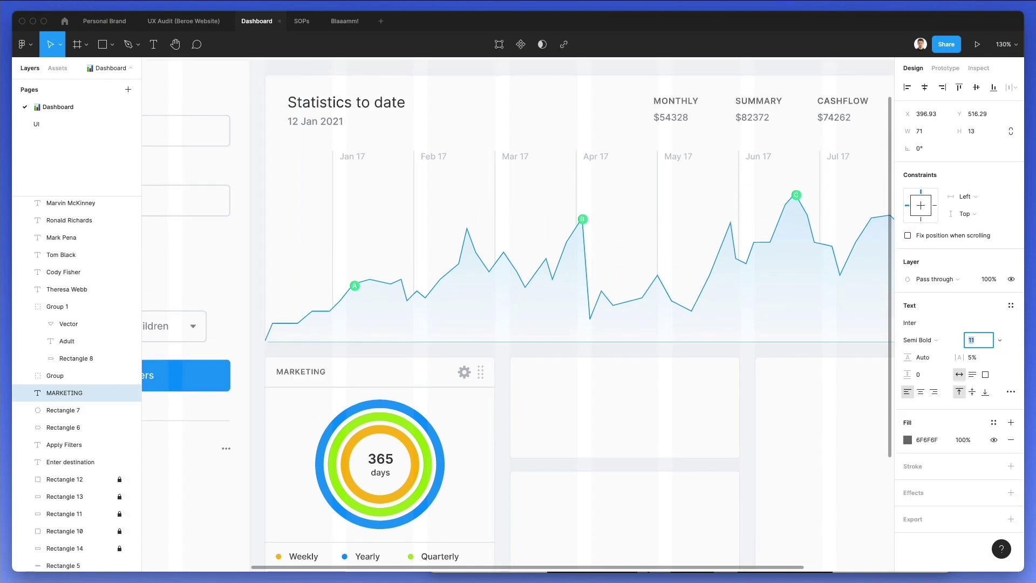
pyautogui.press('Escape')
pyautogui.moveTo(264, 351); pyautogui.dragTo(514, 386)
pyautogui.press('Escape')
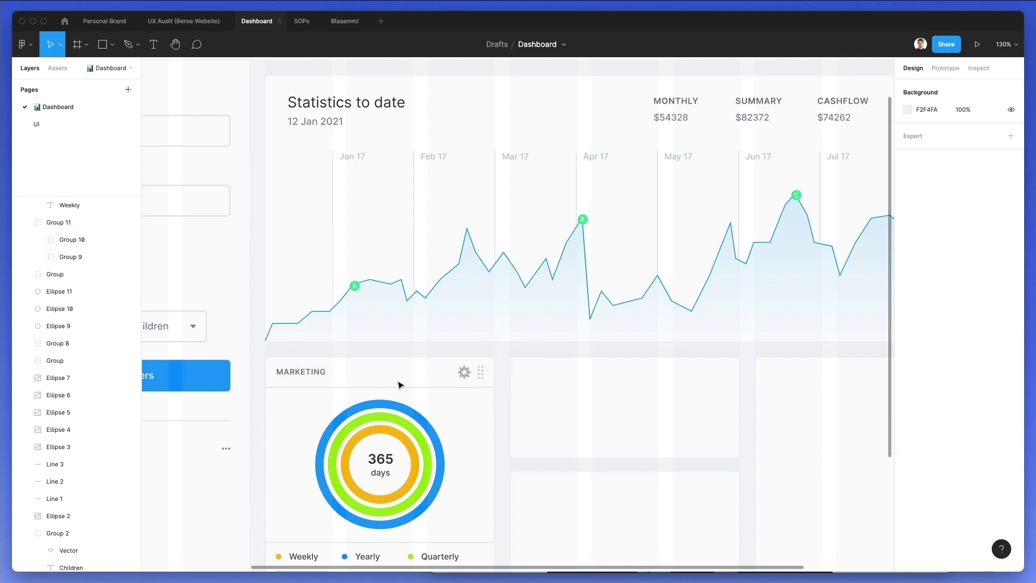
pyautogui.scroll(10, 401, 384)
pyautogui.click(642, 347)
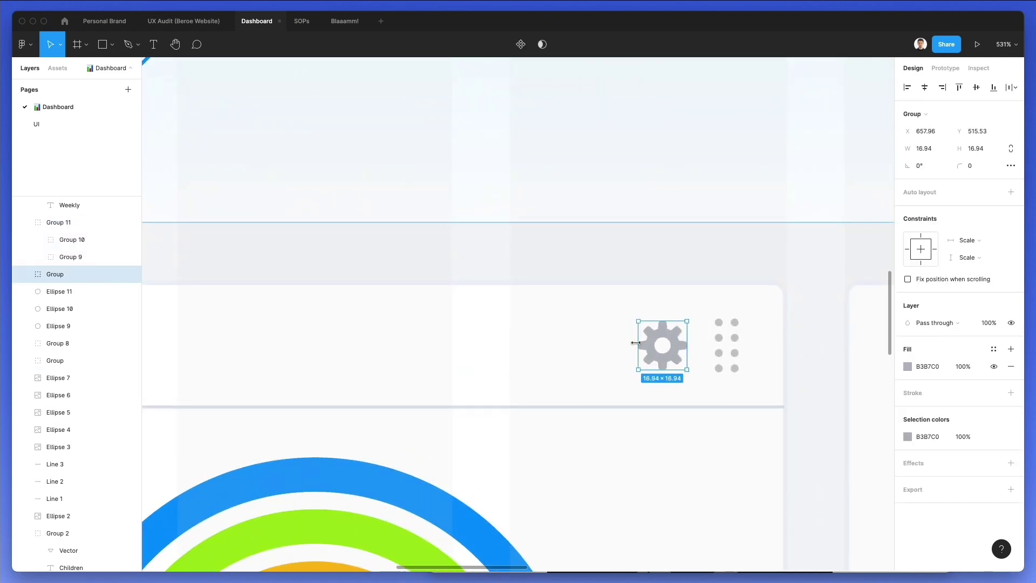
pyautogui.scroll(-5, 631, 343)
pyautogui.press('Escape')
pyautogui.scroll(-4, 589, 338)
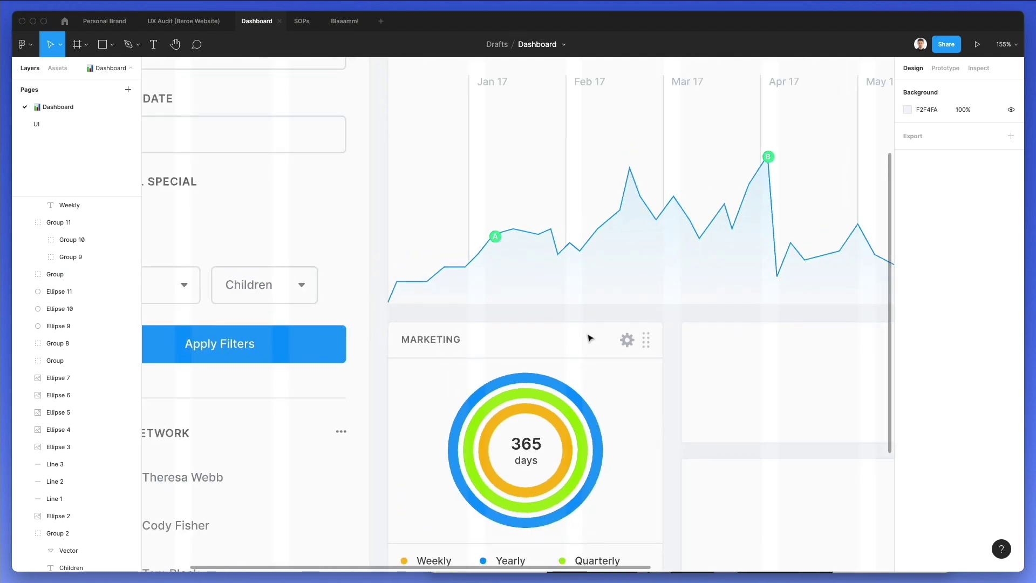
pyautogui.hscroll(5, 431, 324)
pyautogui.moveTo(268, 308); pyautogui.dragTo(555, 358)
# Copy the MARKETING header onto the next two cards and retitle the rightmost one 'PR DATA'
pyautogui.moveTo(292, 331); pyautogui.dragTo(587, 345)
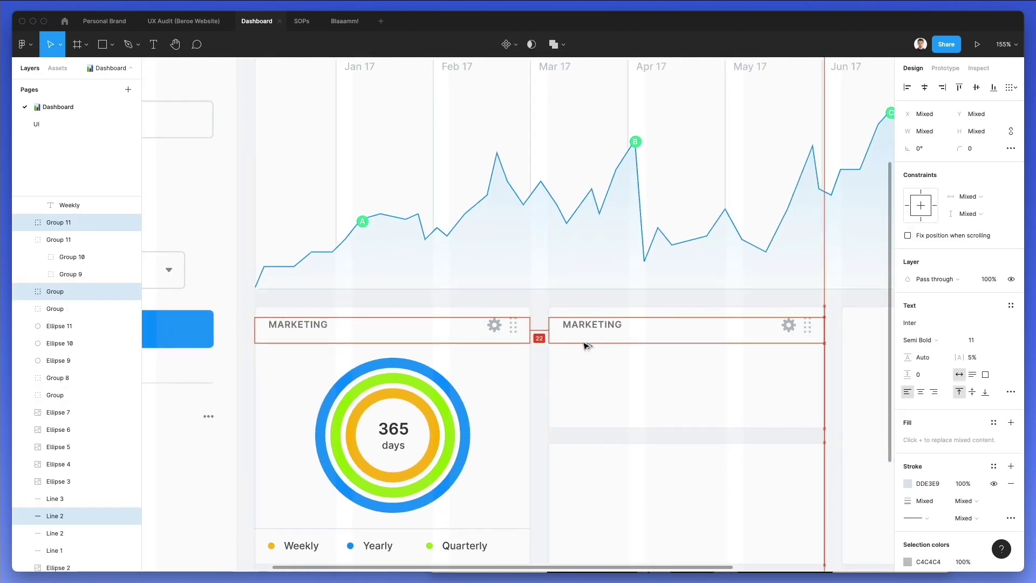
pyautogui.hscroll(6, 587, 345)
pyautogui.moveTo(273, 328); pyautogui.dragTo(568, 327)
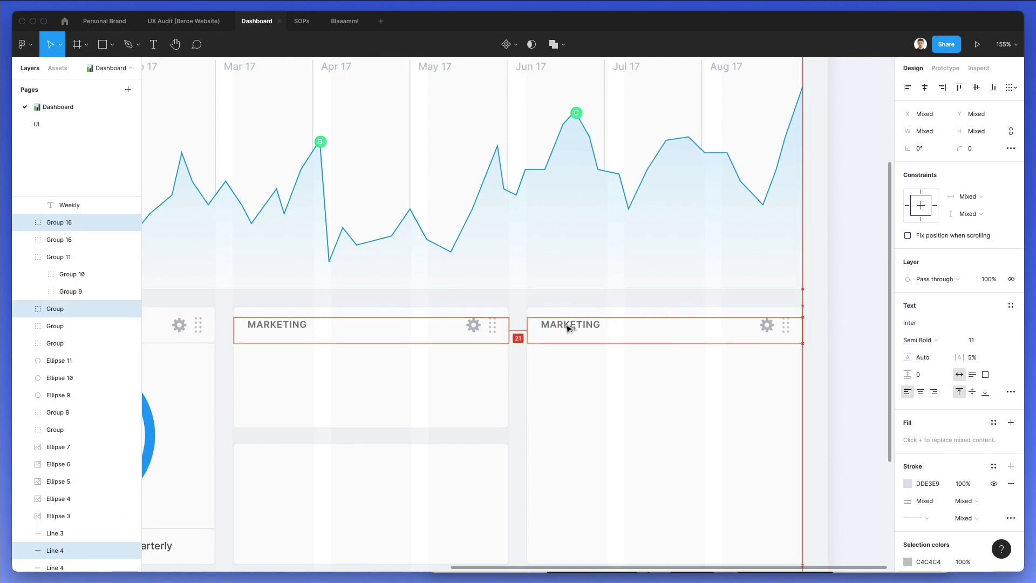
pyautogui.click(567, 300)
pyautogui.click(563, 326)
pyautogui.write('PR DATA')
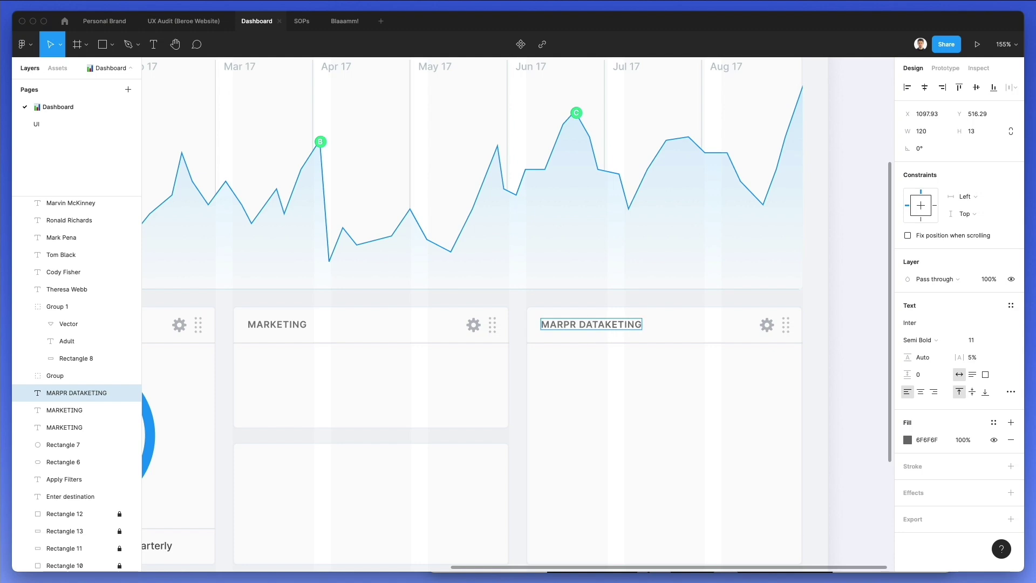
pyautogui.press('BackSpace')
pyautogui.press('BackSpace')
pyautogui.press('Escape')
pyautogui.click(633, 310)
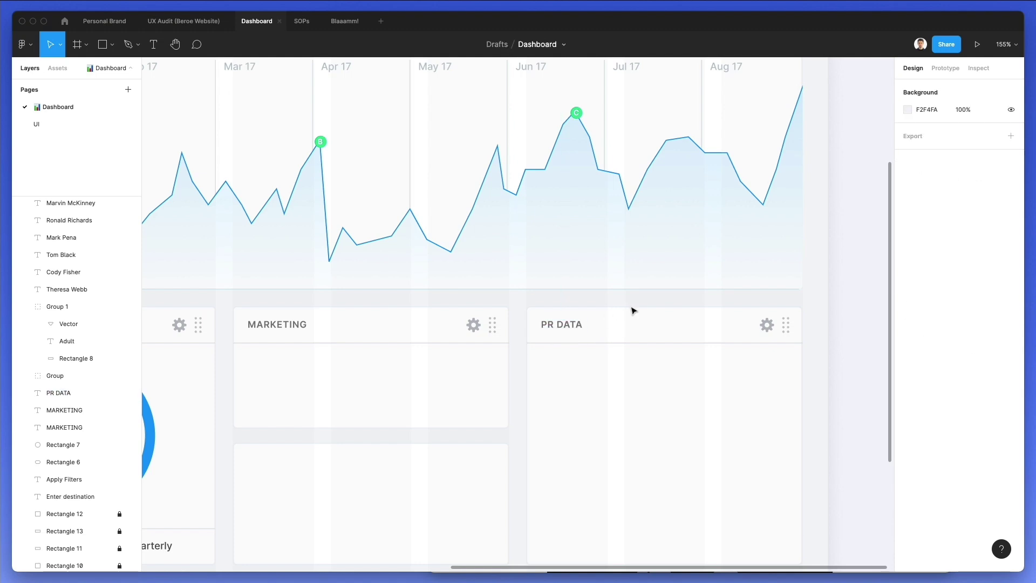
# Retitle the middle card's header 'EXPENSES'
pyautogui.hscroll(-2, 432, 321)
pyautogui.doubleClick(334, 325)
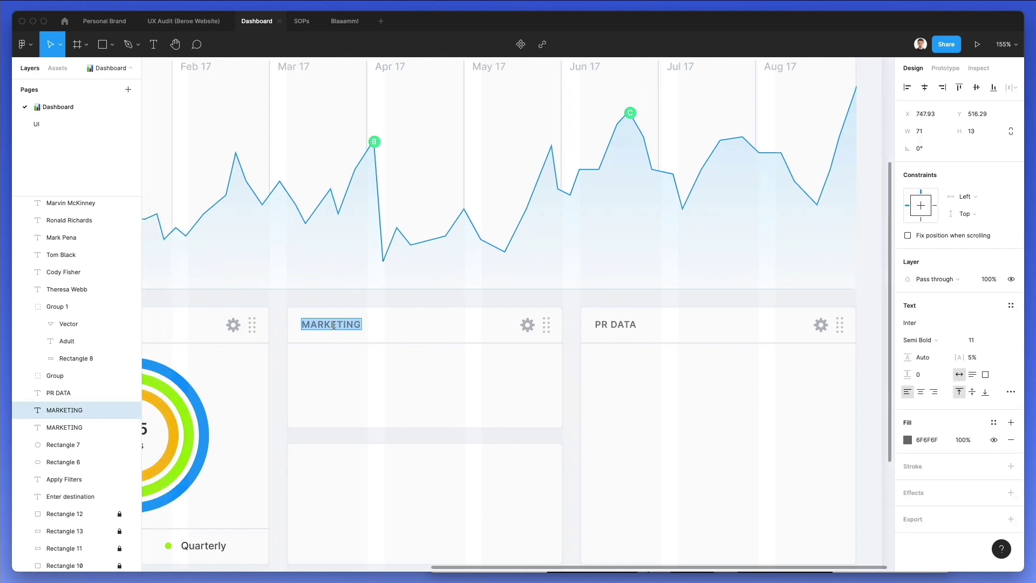
pyautogui.write('EXPENSES')
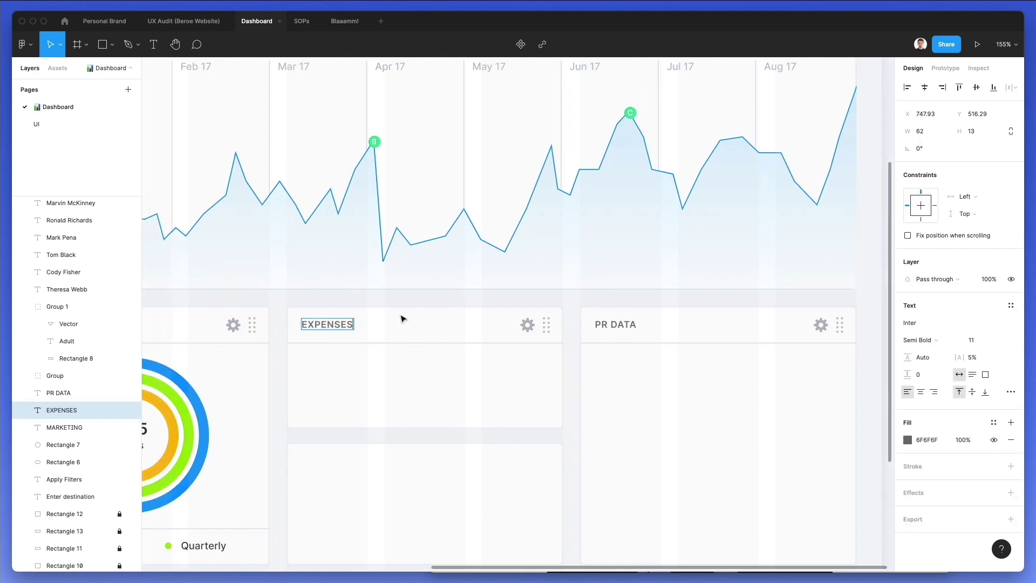
pyautogui.press('Escape')
pyautogui.click(416, 310)
# Copy the EXPENSES header down onto the lower middle card
pyautogui.scroll(-2, 367, 286)
pyautogui.moveTo(290, 253); pyautogui.dragTo(317, 411)
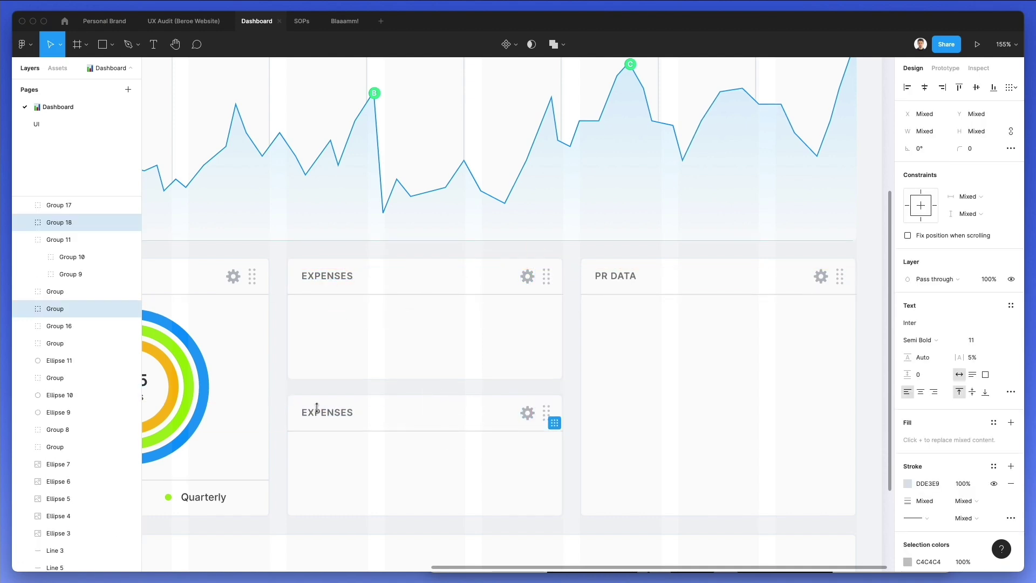
pyautogui.click(321, 391)
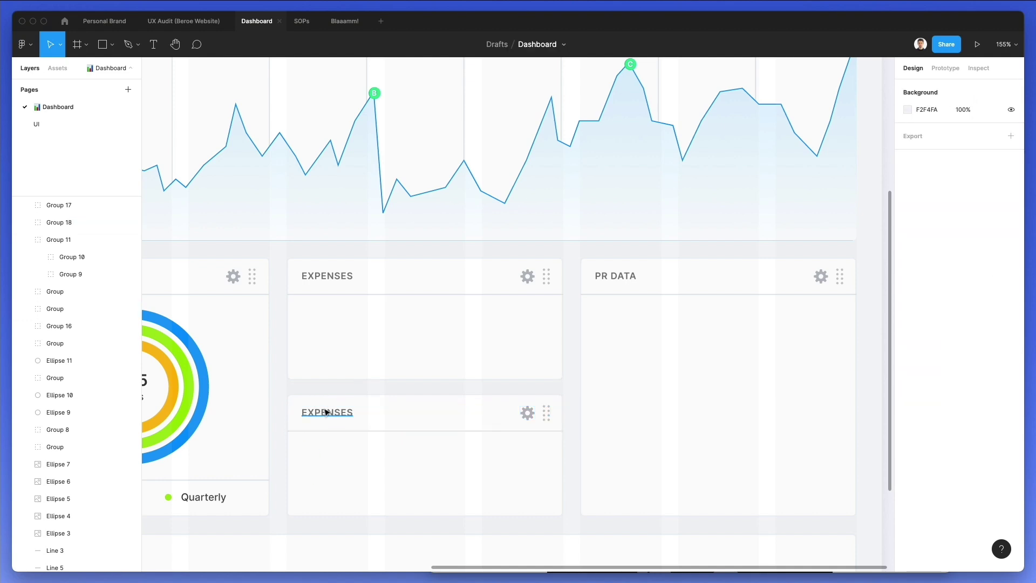
pyautogui.doubleClick(324, 410)
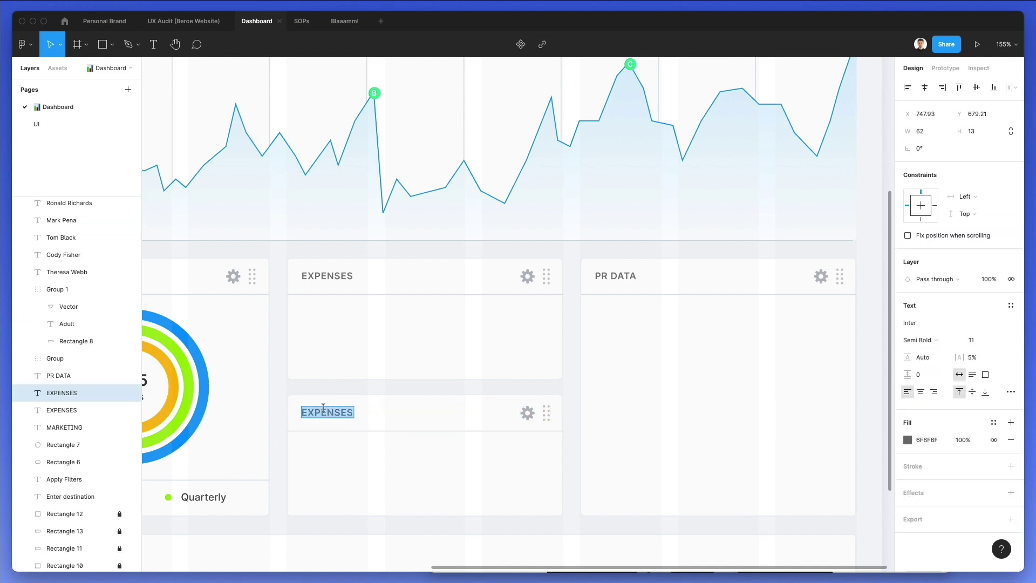
pyautogui.click(413, 390)
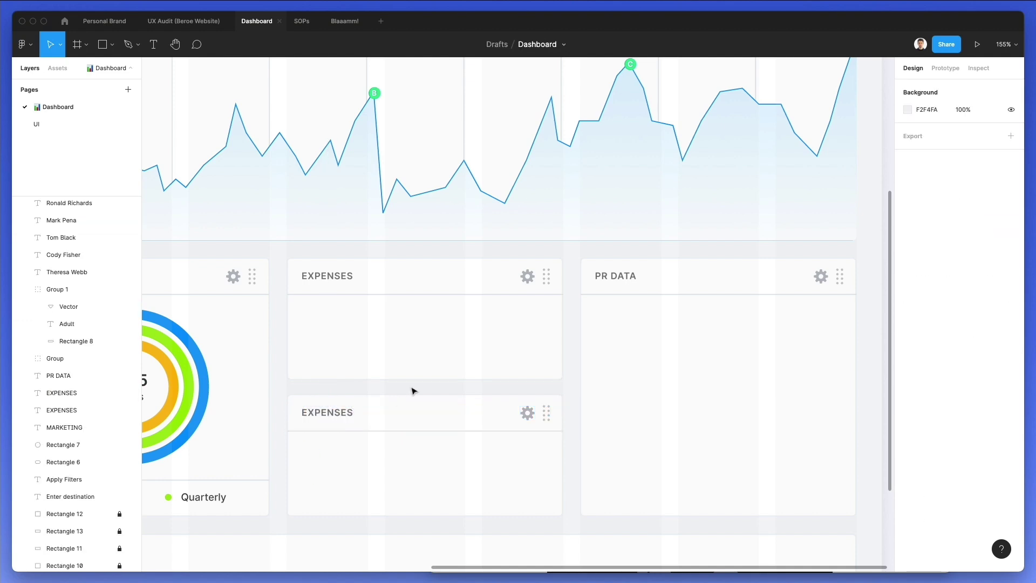
pyautogui.scroll(-3, 398, 395)
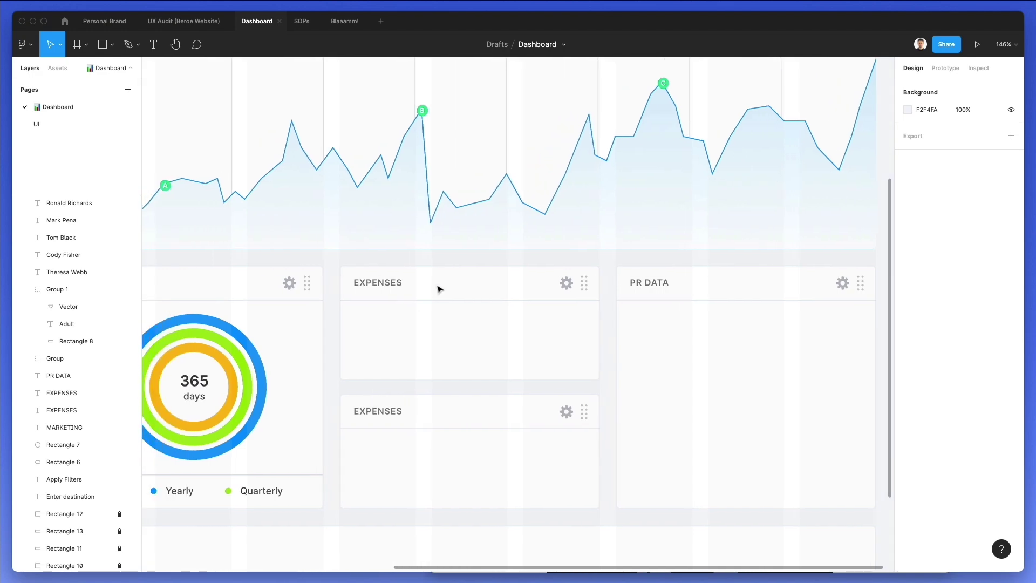
pyautogui.scroll(-5, 283, 308)
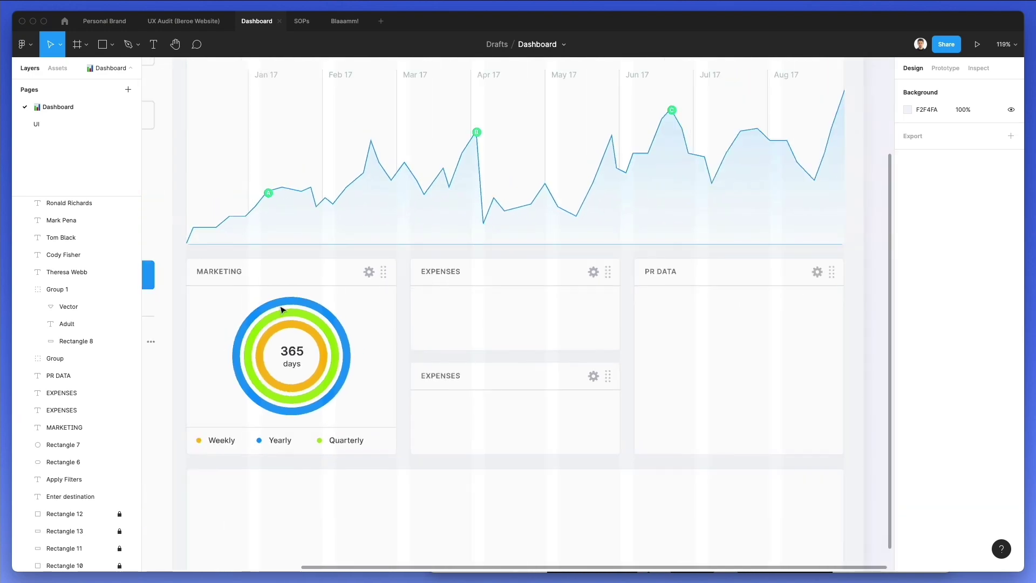
pyautogui.scroll(4, 178, 180)
# Work on selecting the line chart card's header texts
pyautogui.click(228, 151)
pyautogui.click(230, 149)
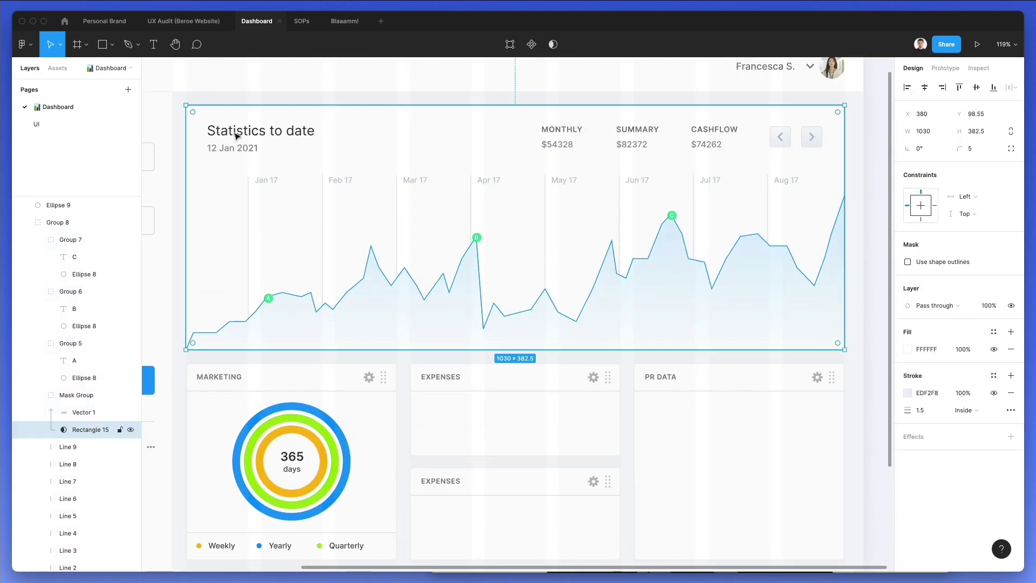
pyautogui.rightClick(246, 124)
pyautogui.click(235, 133)
pyautogui.rightClick(235, 130)
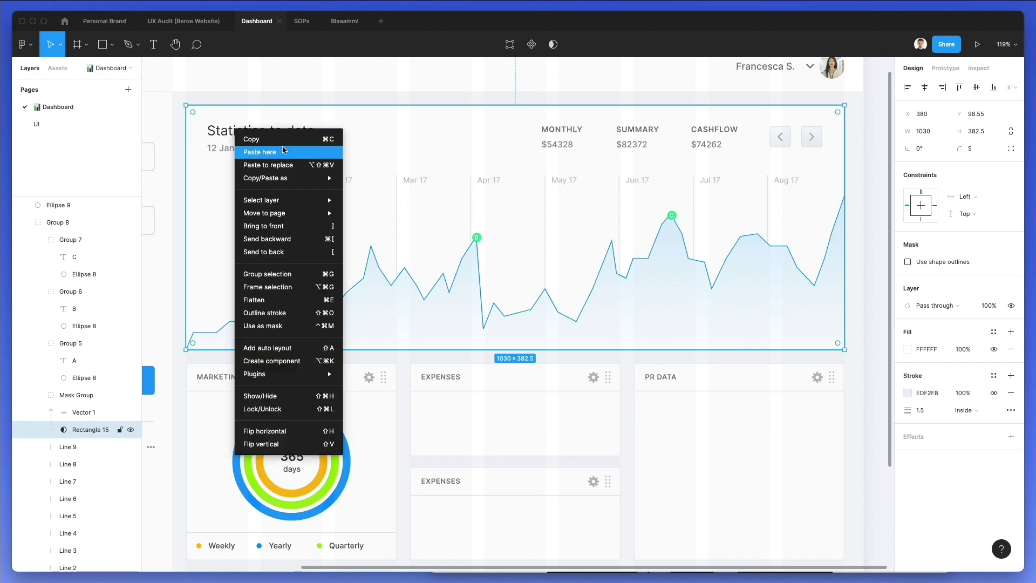
pyautogui.click(89, 430)
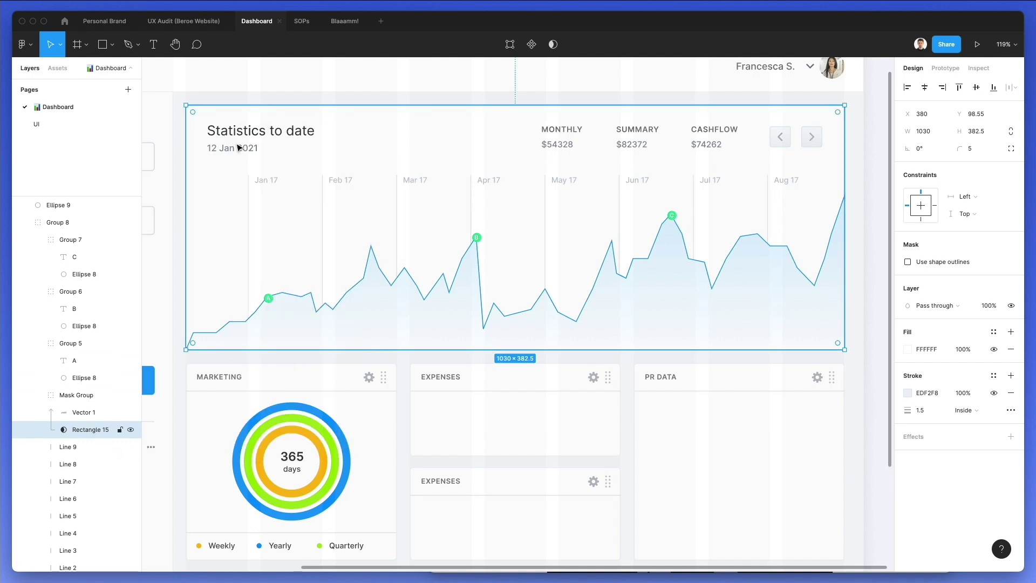
pyautogui.moveTo(214, 101); pyautogui.dragTo(310, 151)
pyautogui.moveTo(359, 104); pyautogui.dragTo(370, 131)
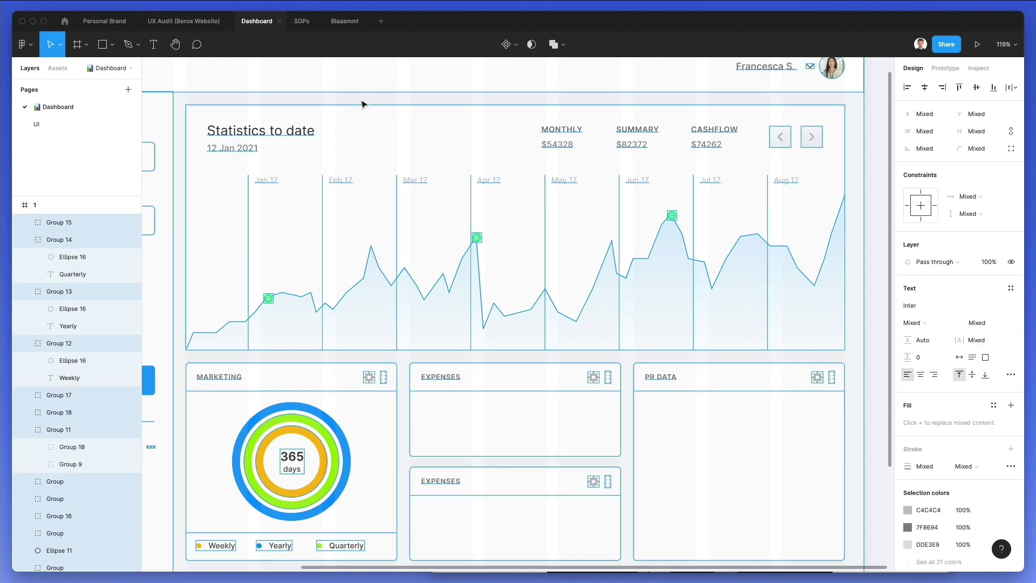
pyautogui.click(199, 106)
pyautogui.moveTo(182, 110); pyautogui.dragTo(215, 218)
pyautogui.keyDown('shift'); pyautogui.click(83, 223); pyautogui.keyUp('shift')
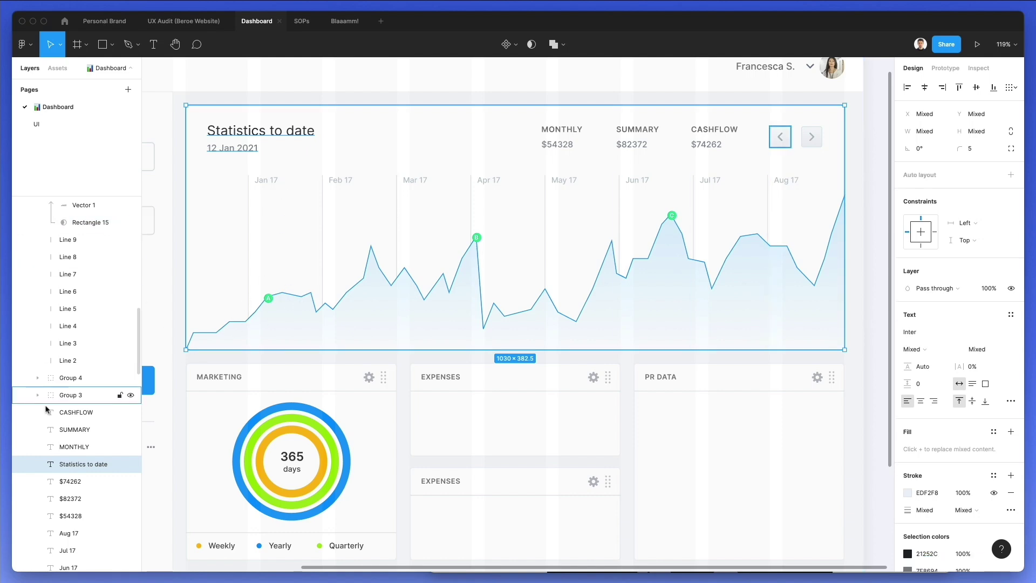
# Paste the '12 Jan 2021' and 'Statistics to date' texts into the upper EXPENSES card and position them
pyautogui.scroll(-6, 49, 404)
pyautogui.scroll(3, 48, 408)
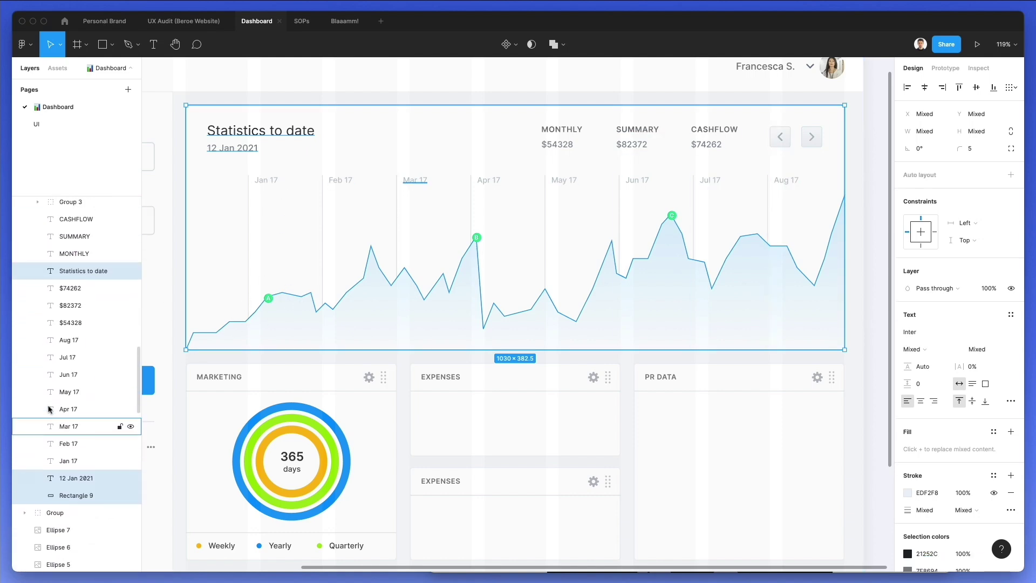
pyautogui.click(81, 488)
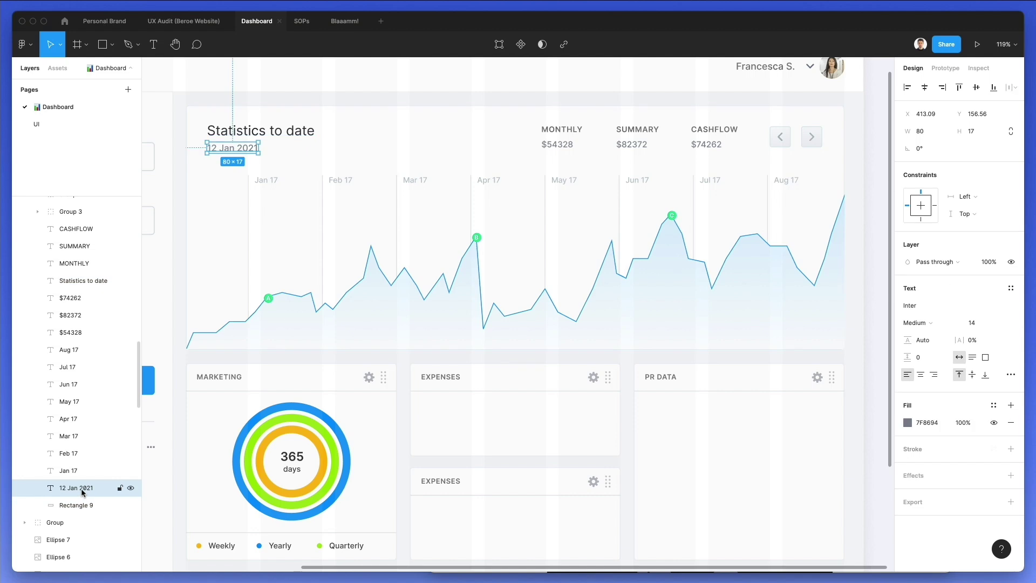
pyautogui.keyDown('shift'); pyautogui.click(87, 281); pyautogui.keyUp('shift')
pyautogui.scroll(-3, 400, 310)
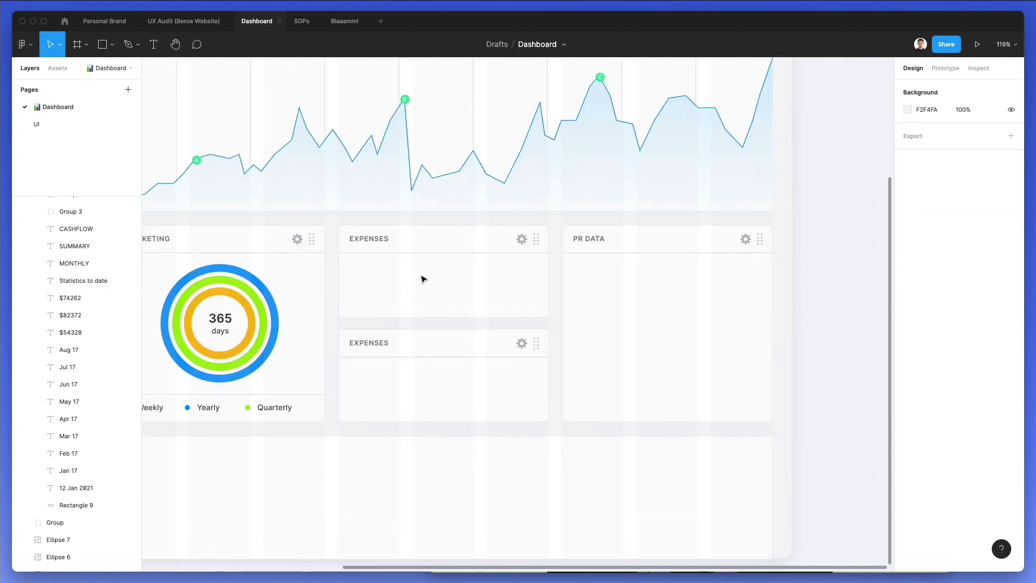
pyautogui.press('super+v')
pyautogui.moveTo(397, 280); pyautogui.dragTo(416, 312)
pyautogui.click(513, 288)
pyautogui.press('super+z')
pyautogui.scroll(6, 408, 279)
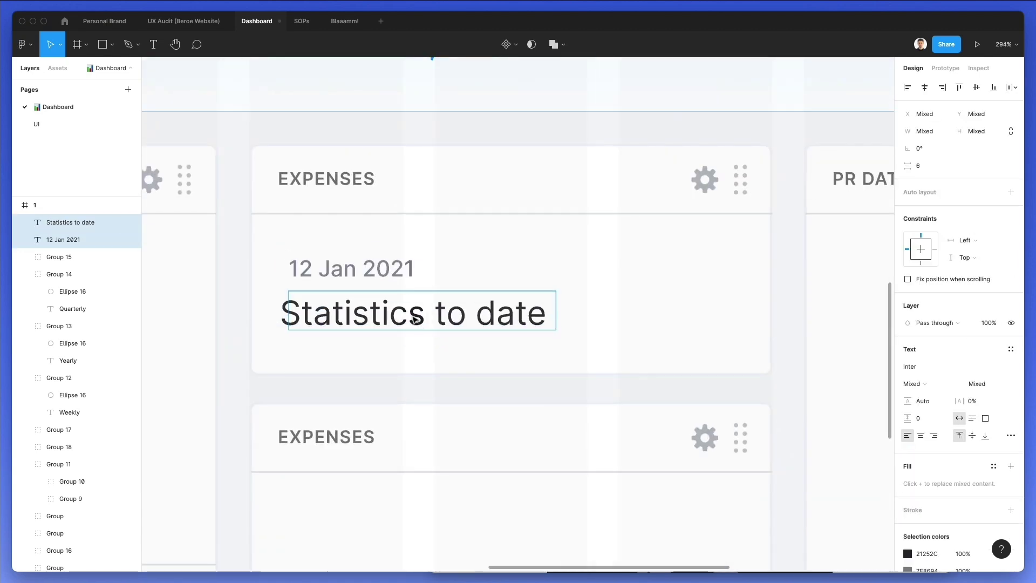
# Retype the pasted texts as 'Yearly' and '$78281.04'
pyautogui.moveTo(340, 272)
pyautogui.mouseDown()
pyautogui.moveTo(339, 233)
pyautogui.moveTo(339, 282)
pyautogui.mouseUp()
pyautogui.click(357, 264)
pyautogui.doubleClick(358, 263)
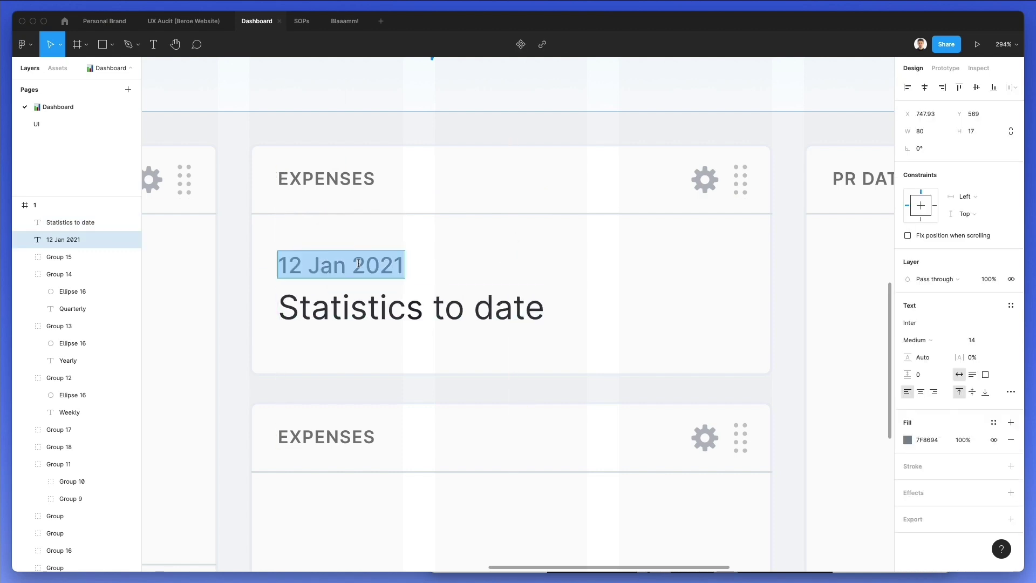
pyautogui.write('Yearly')
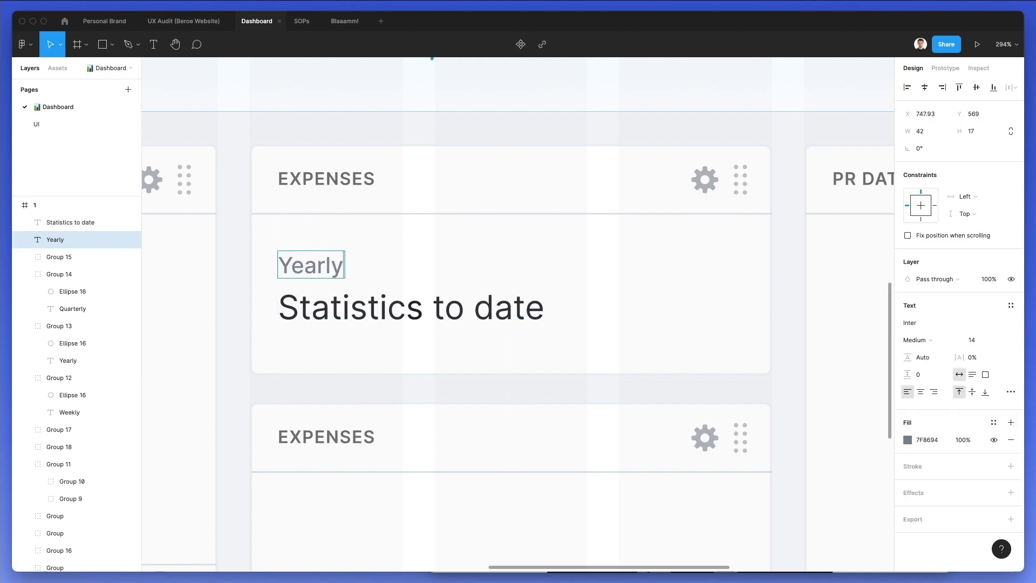
pyautogui.tripleClick(375, 302)
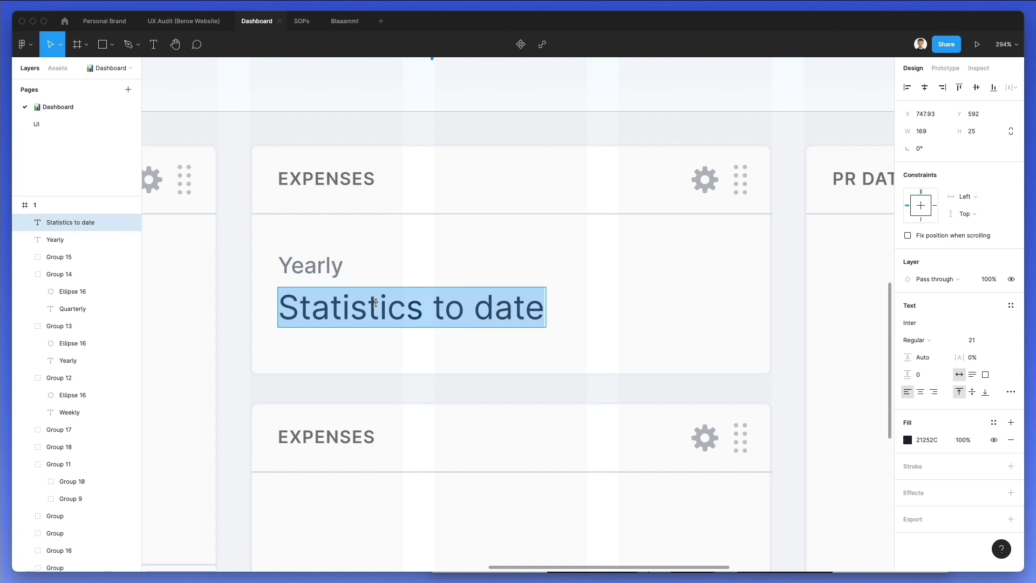
pyautogui.write('$38281')
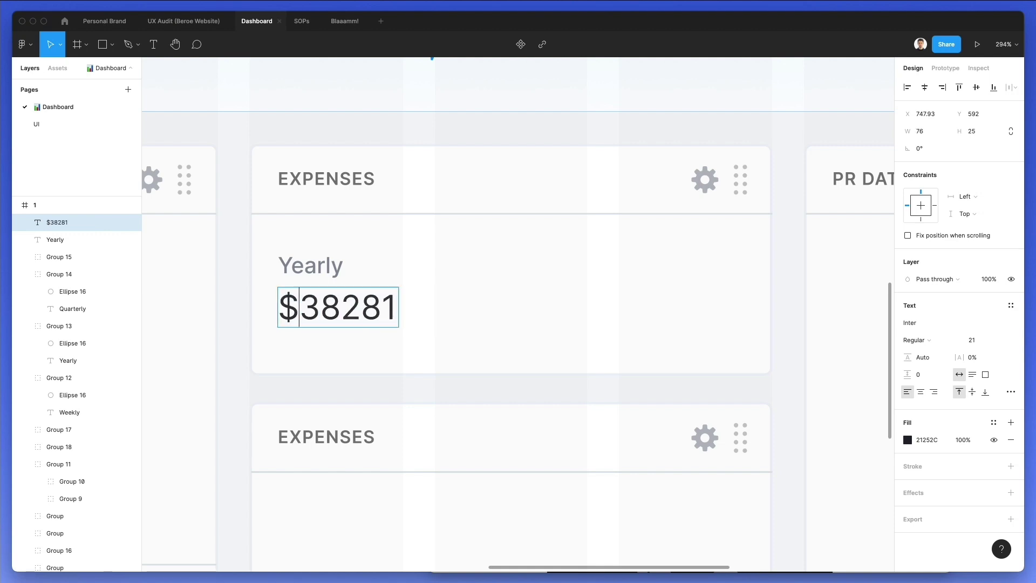
pyautogui.hotkey('shift', 'Right')
pyautogui.write('7')
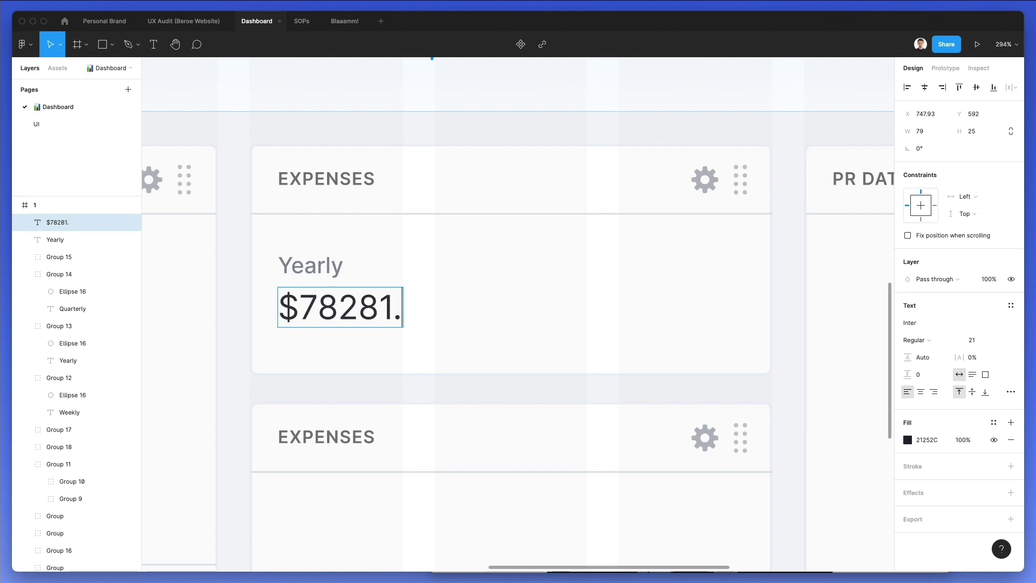
pyautogui.write('04')
pyautogui.press('Escape')
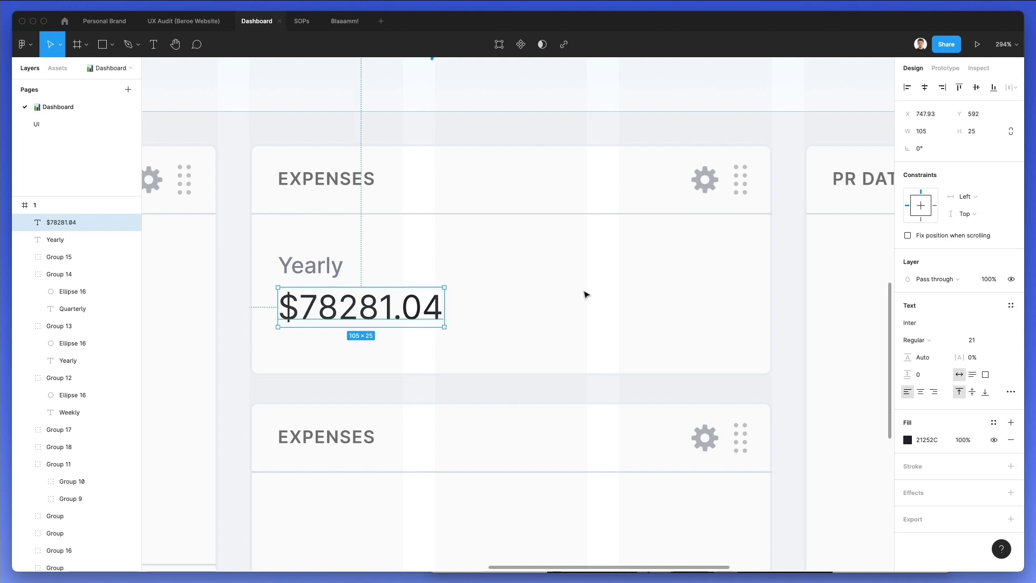
pyautogui.press('Escape')
# Copy the ring's 365 days group beside the amount, delete 365, and retype days as '+43%'
pyautogui.scroll(-3, 452, 276)
pyautogui.hscroll(3, 501, 268)
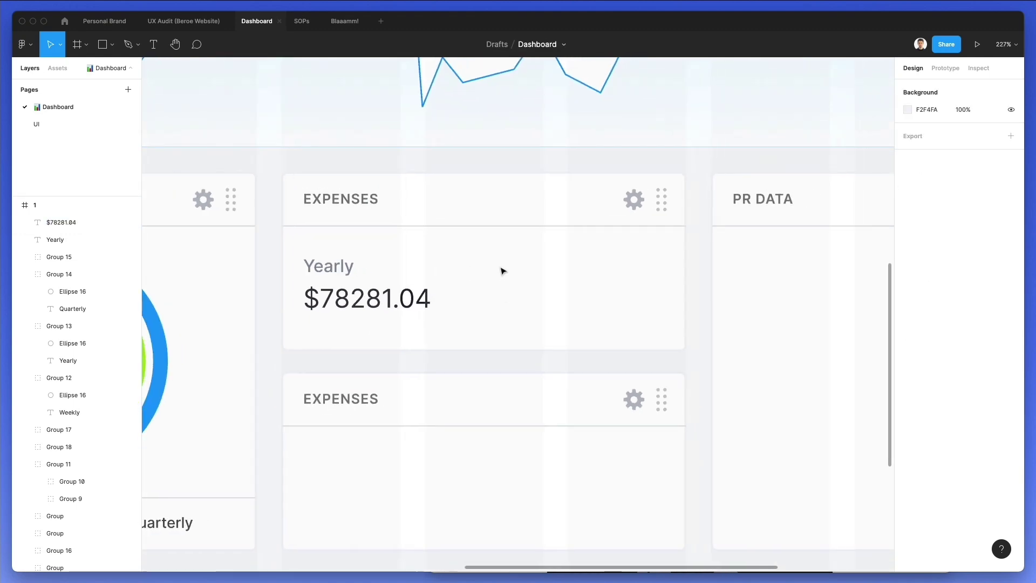
pyautogui.hscroll(-4, 377, 280)
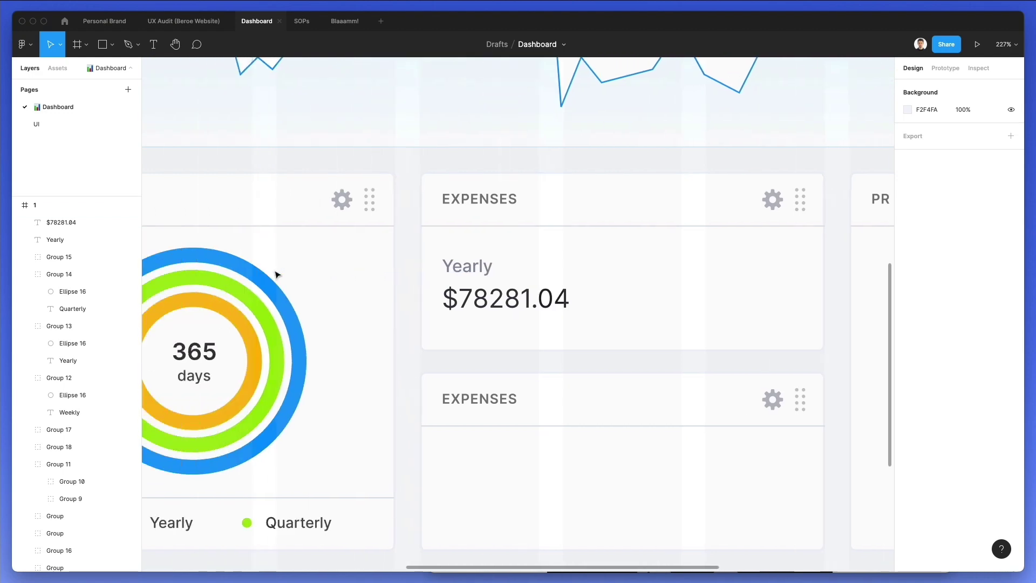
pyautogui.click(216, 377)
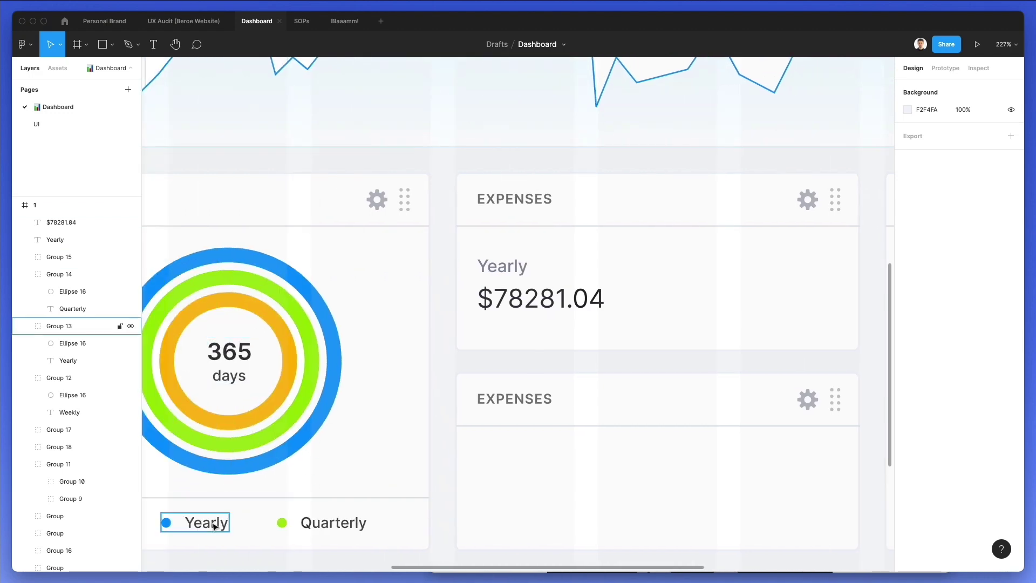
pyautogui.moveTo(239, 381); pyautogui.dragTo(669, 296)
pyautogui.moveTo(734, 261); pyautogui.dragTo(638, 298)
pyautogui.press('Delete')
pyautogui.doubleClick(646, 301)
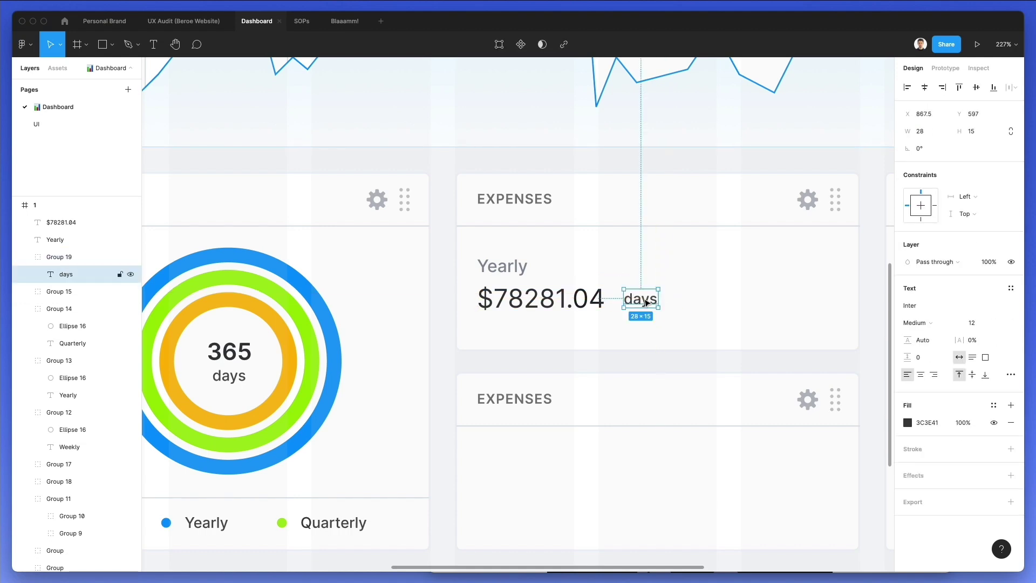
pyautogui.press('super+equal')
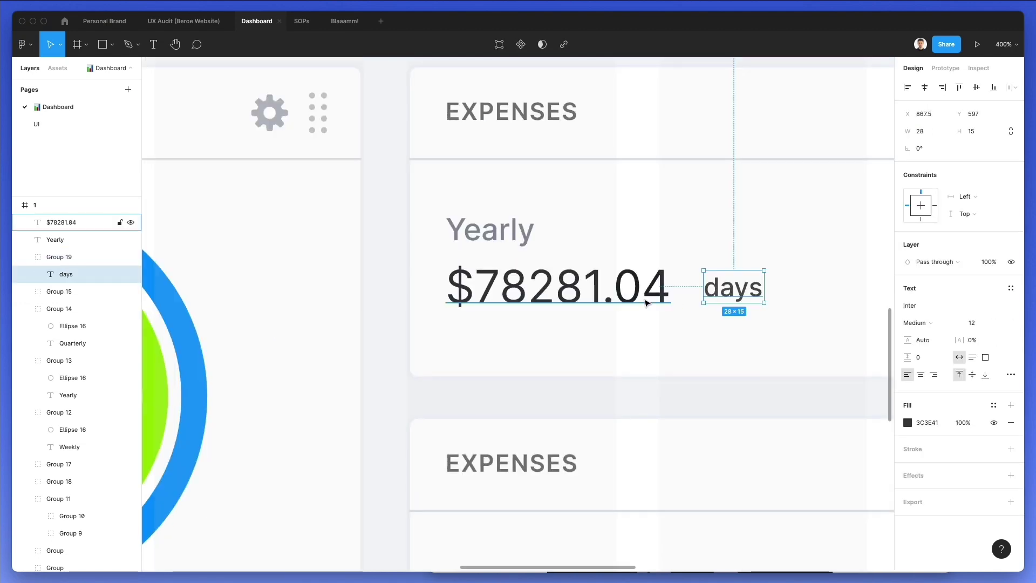
pyautogui.doubleClick(721, 288)
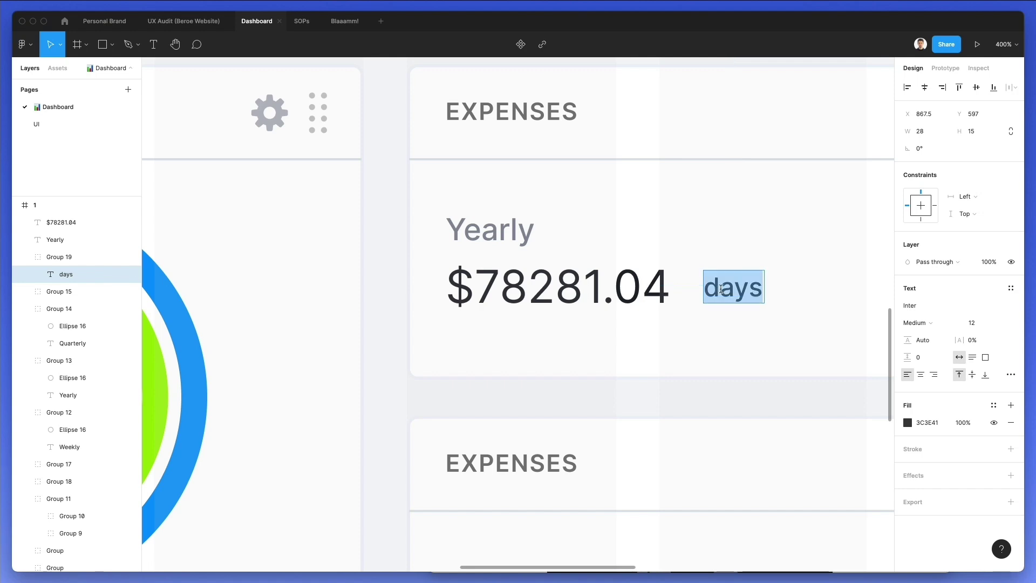
pyautogui.write('+43%')
# Colour the +43% label with the ring chart's green using the eyedropper
pyautogui.press('Escape')
pyautogui.scroll(-5, 719, 234)
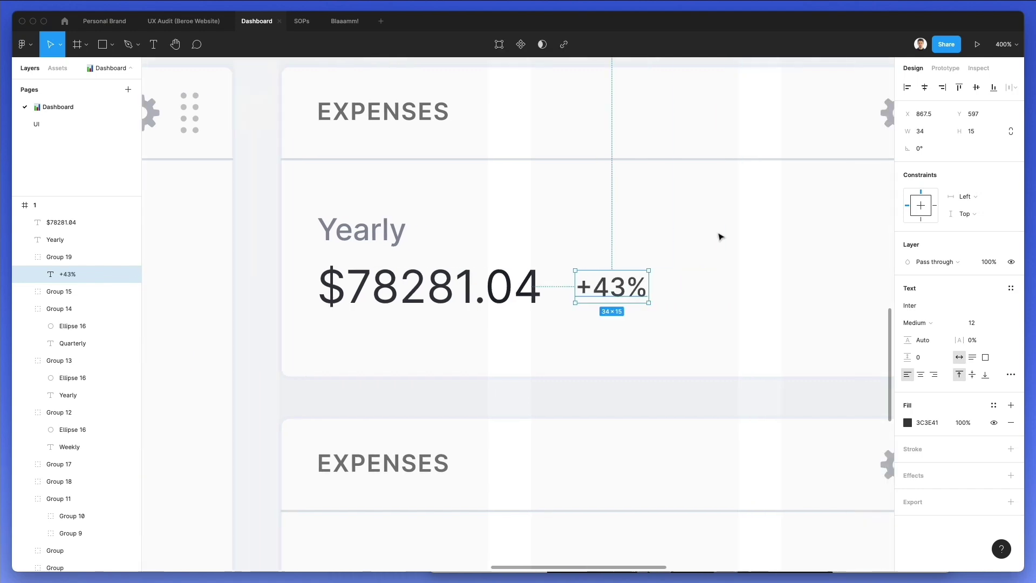
pyautogui.hscroll(5, 719, 233)
pyautogui.scroll(-3, 300, 372)
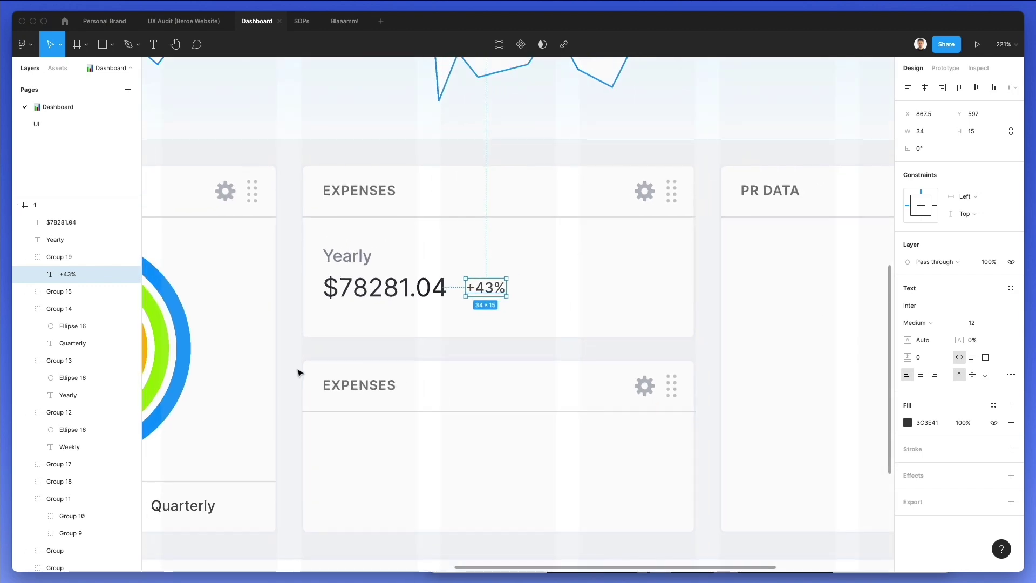
pyautogui.hscroll(-4, 300, 354)
pyautogui.press('i')
pyautogui.click(313, 337)
pyautogui.click(681, 263)
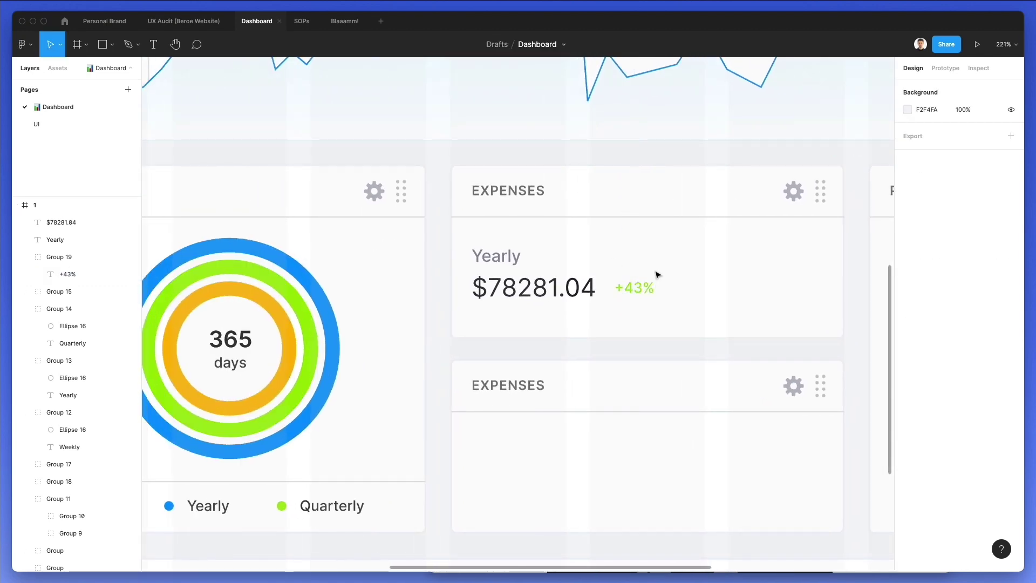
pyautogui.click(650, 283)
# Deepen the +43% label's green fill and line it up beside the amount
pyautogui.click(907, 366)
pyautogui.press('Escape')
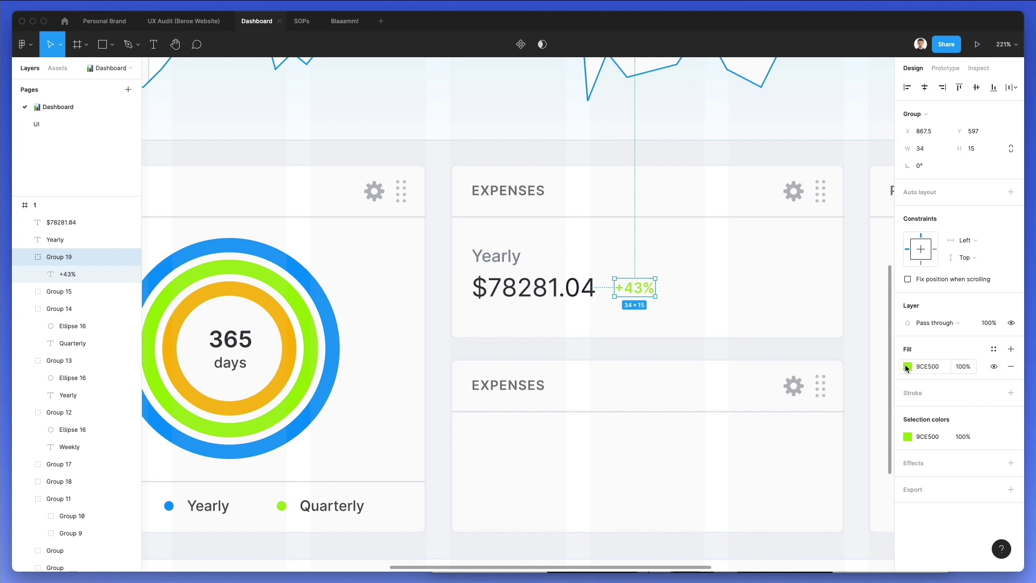
pyautogui.click(906, 366)
pyautogui.moveTo(817, 444); pyautogui.dragTo(822, 444)
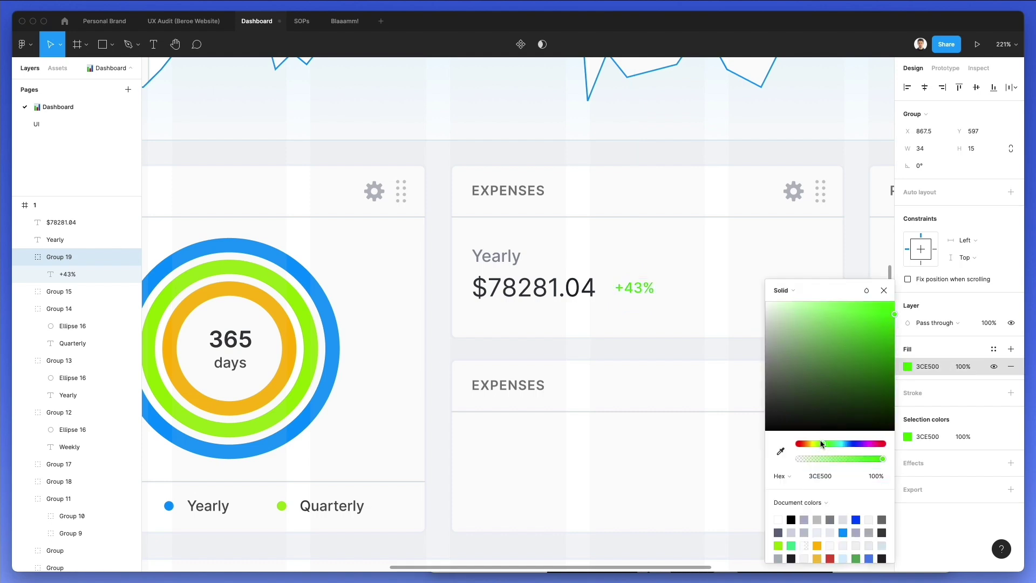
pyautogui.moveTo(820, 444); pyautogui.dragTo(816, 444)
pyautogui.moveTo(847, 301); pyautogui.dragTo(911, 329)
pyautogui.click(606, 245)
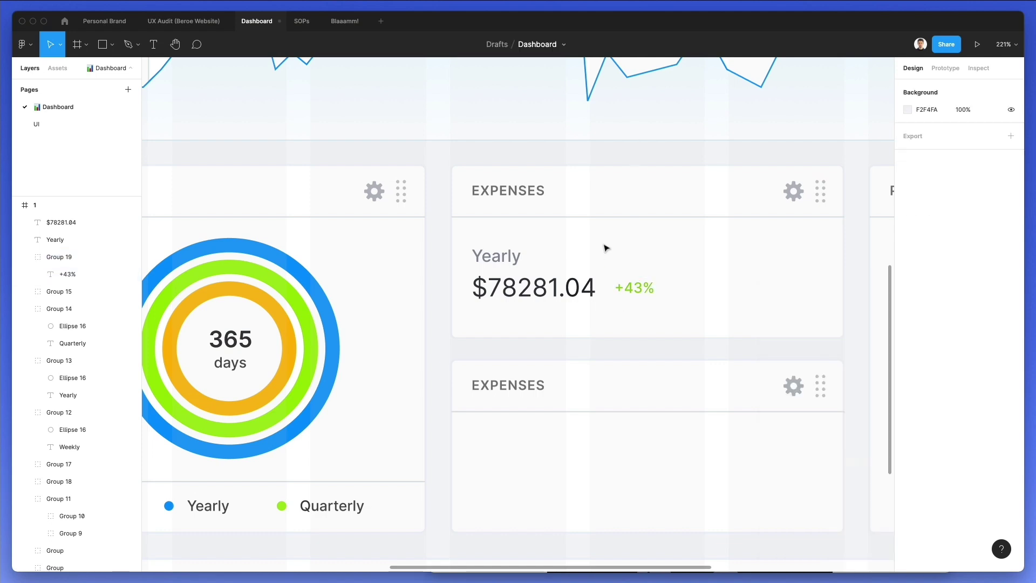
pyautogui.moveTo(636, 289); pyautogui.dragTo(625, 289)
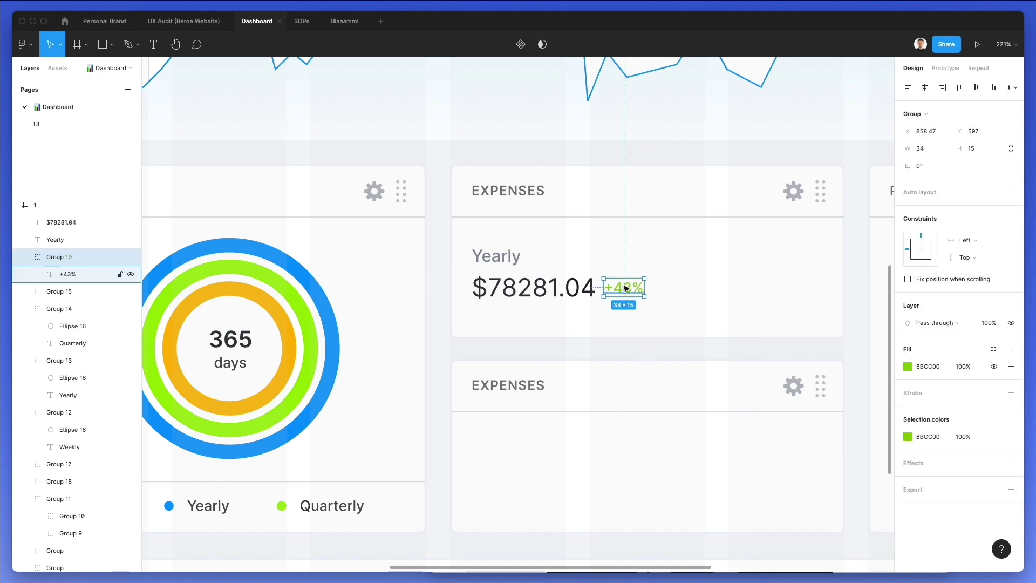
# Ungroup the +43% label and copy the dropdown's small arrow shape for reuse
pyautogui.press('shift+super+g')
pyautogui.scroll(-5, 625, 288)
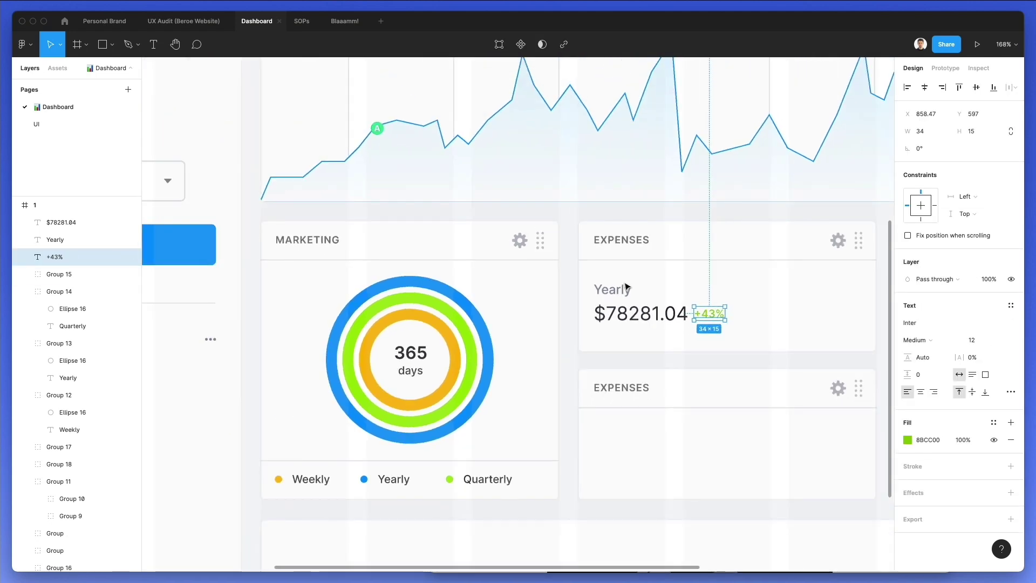
pyautogui.scroll(5, 625, 286)
pyautogui.hscroll(5, 625, 286)
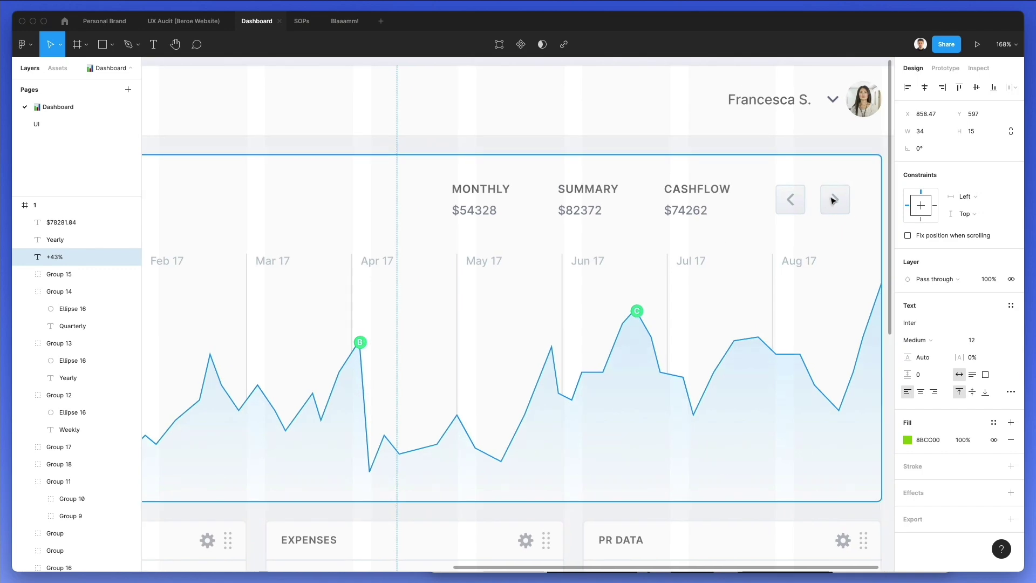
pyautogui.hscroll(-10, 779, 127)
pyautogui.scroll(-2, 470, 291)
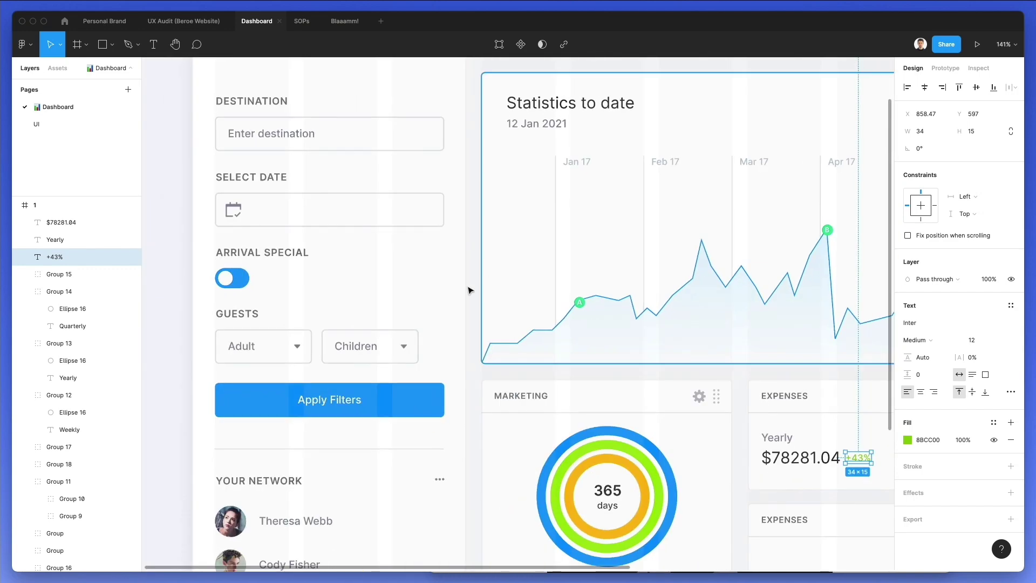
pyautogui.keyDown('super'); pyautogui.click(298, 345); pyautogui.keyUp('super')
pyautogui.scroll(-5, 665, 387)
pyautogui.hscroll(5, 666, 386)
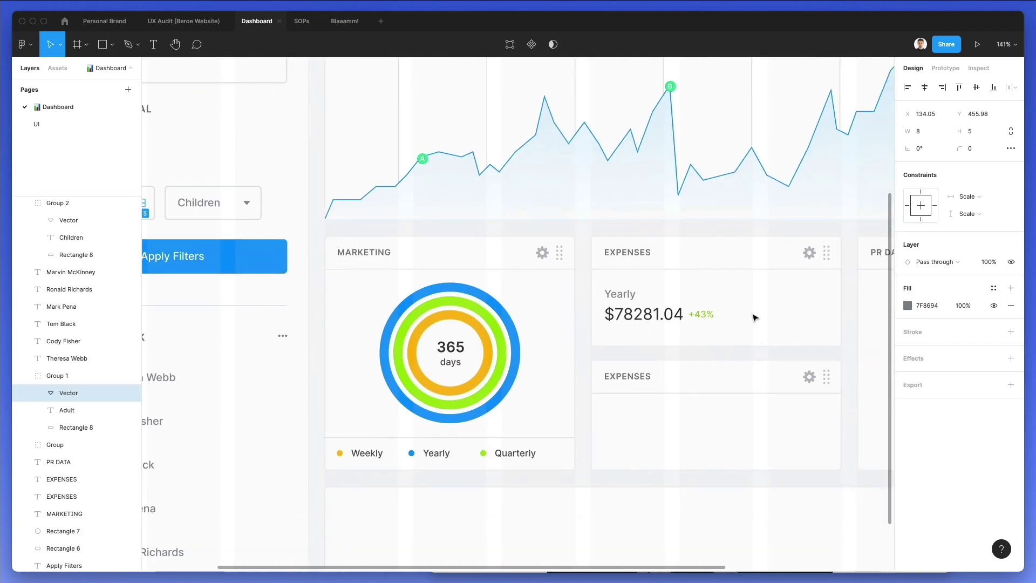
pyautogui.scroll(8, 754, 317)
# Paste the arrow just right of +43% and give it the same green
pyautogui.press('super+v')
pyautogui.moveTo(524, 316); pyautogui.dragTo(695, 319)
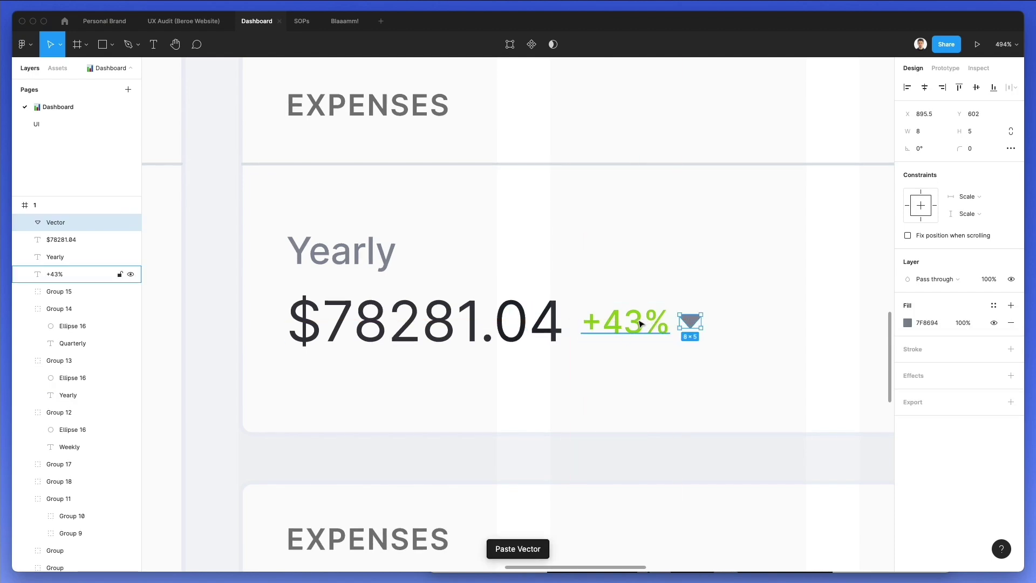
pyautogui.press('i')
pyautogui.click(637, 319)
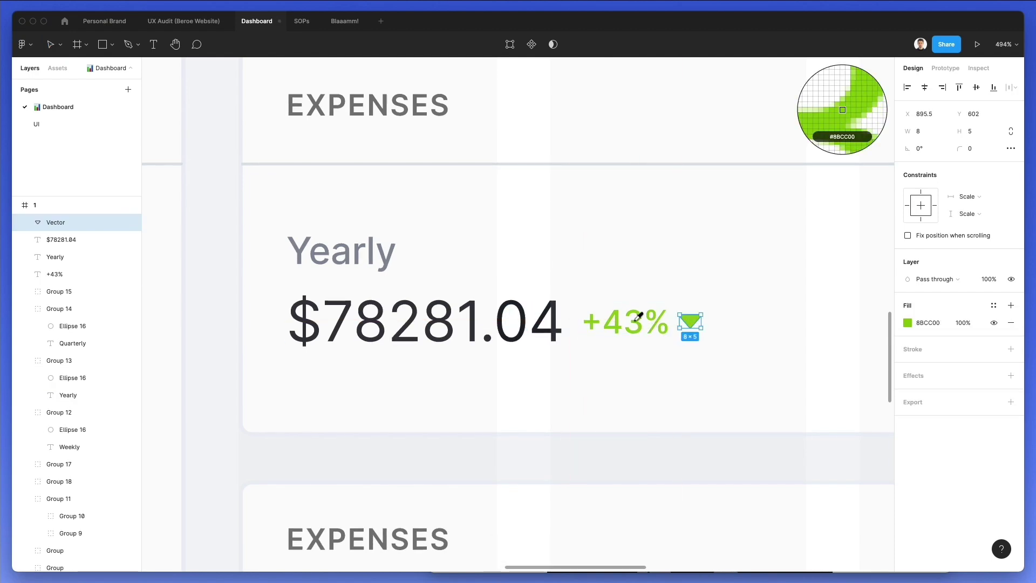
# Nudge the label and arrow left, flip the arrow upward, and duplicate the Yearly figures into the lower card
pyautogui.click(724, 291)
pyautogui.moveTo(746, 295); pyautogui.dragTo(644, 341)
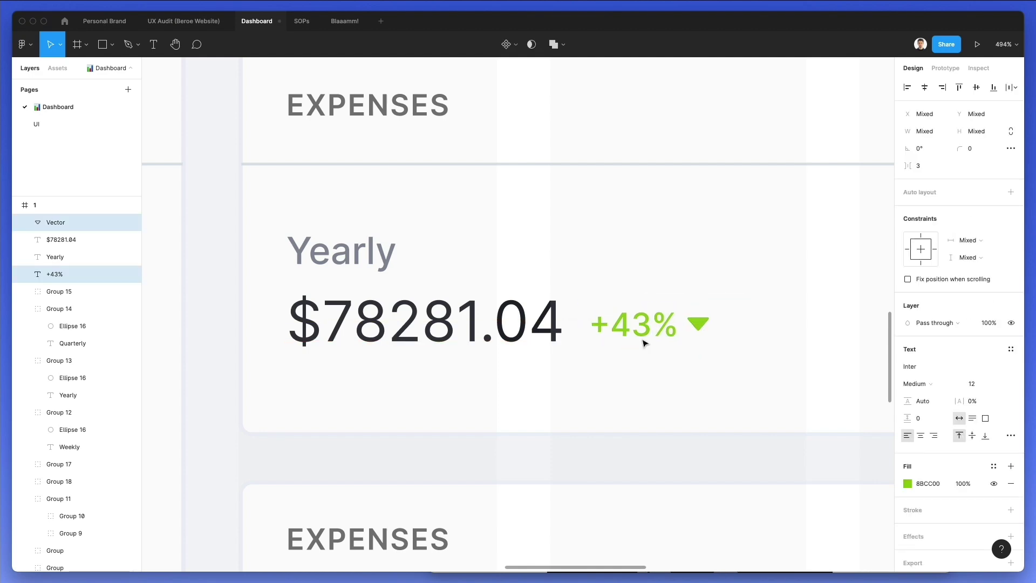
pyautogui.press('Left')
pyautogui.press('Left')
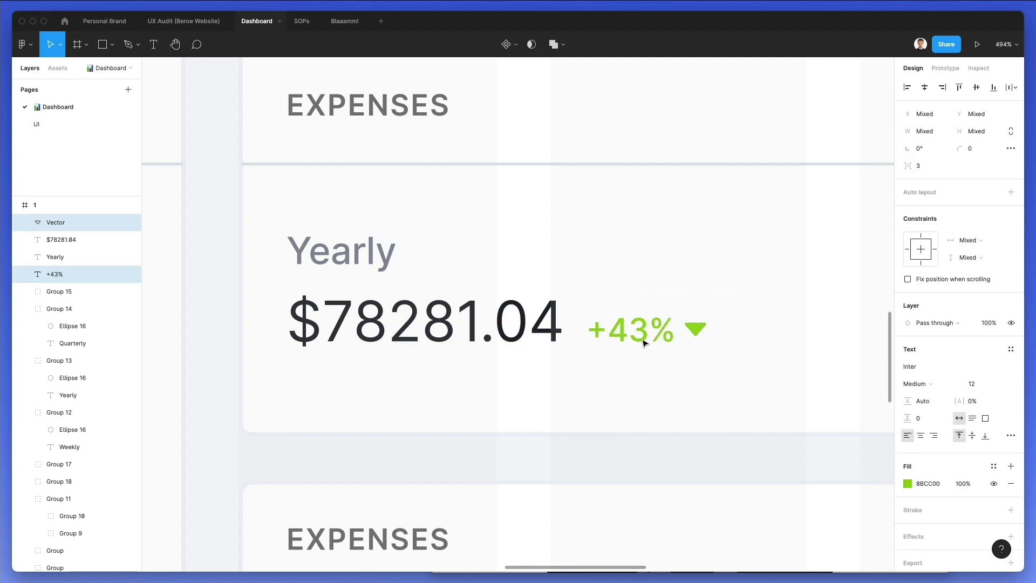
pyautogui.keyDown('ctrl'); pyautogui.scroll(-4, 633, 277); pyautogui.keyUp('ctrl')
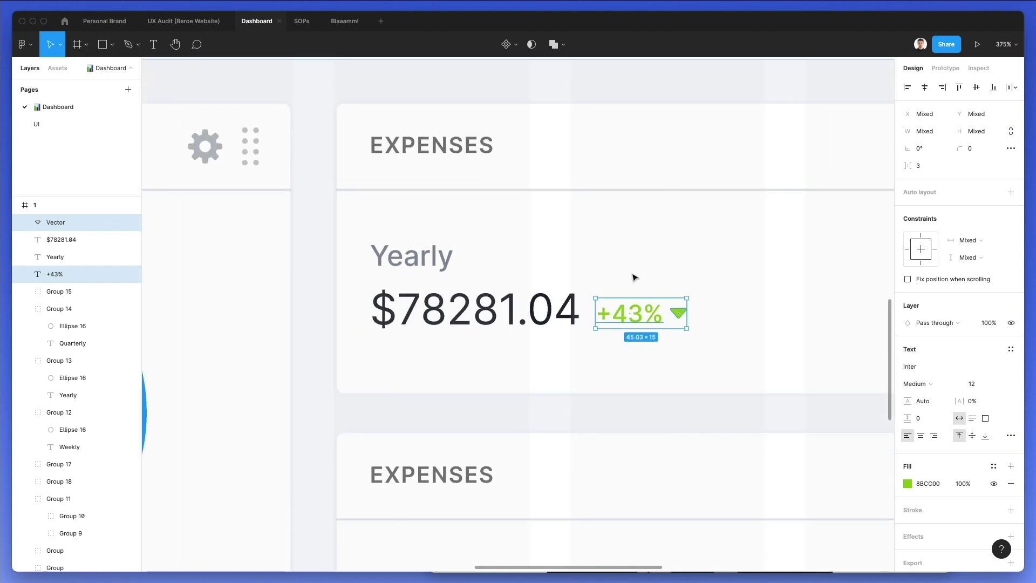
pyautogui.press('Escape')
pyautogui.click(680, 309)
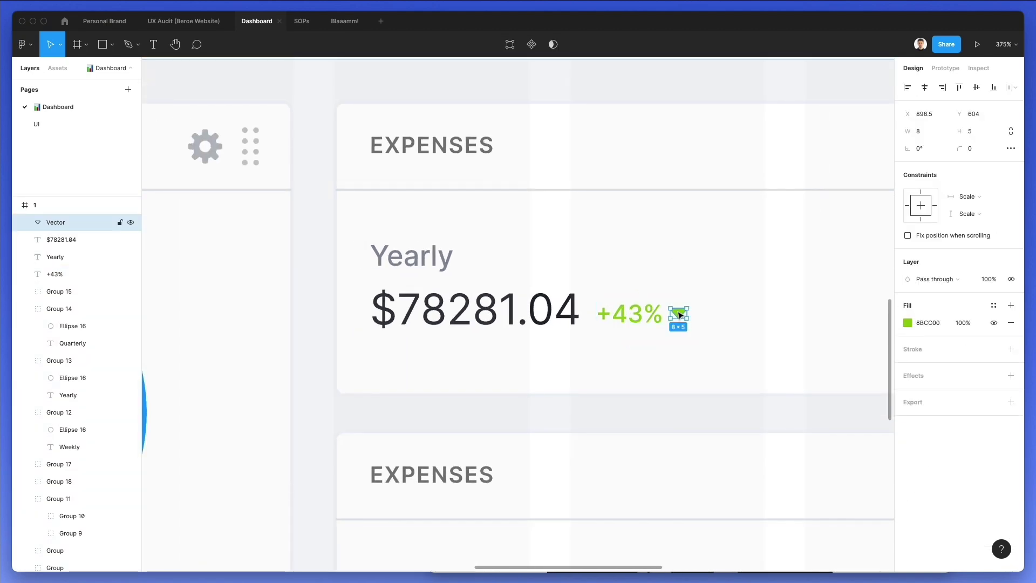
pyautogui.press('Escape')
pyautogui.keyDown('ctrl'); pyautogui.scroll(-5, 736, 289); pyautogui.keyUp('ctrl')
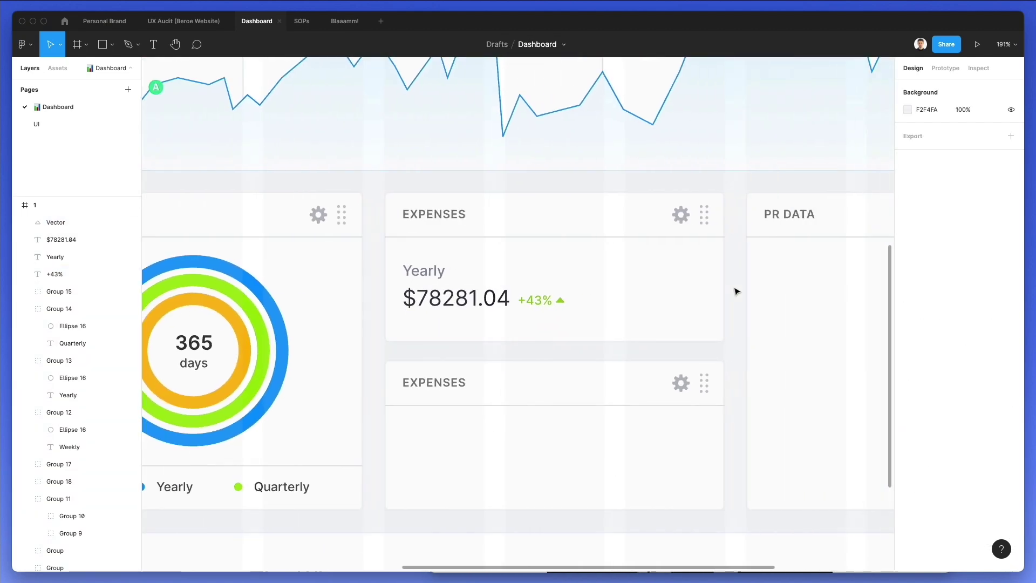
pyautogui.moveTo(644, 256); pyautogui.dragTo(471, 467)
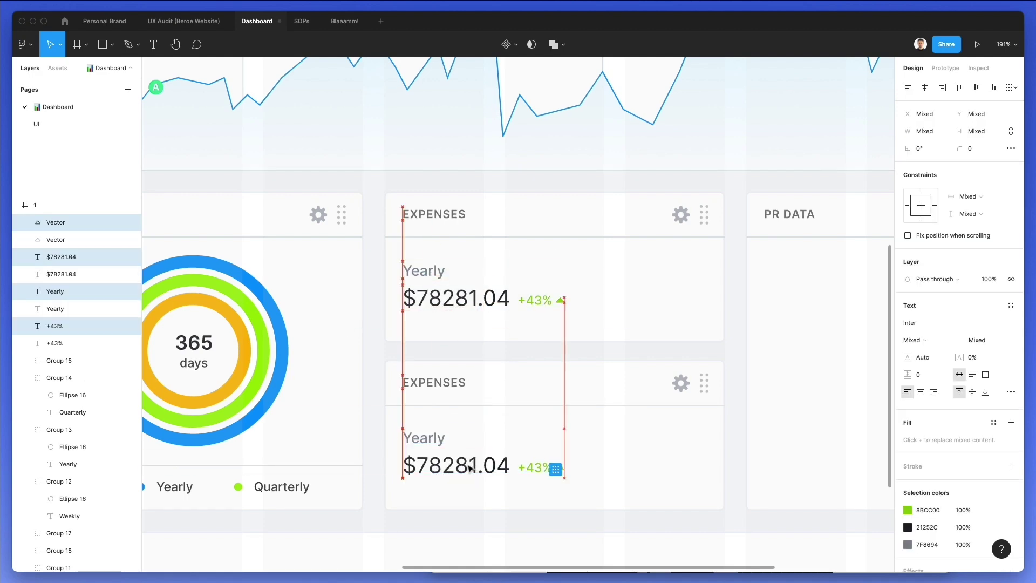
# Retitle the lower card 'EXPENSES . MONTHLY' and change its Yearly label to Monthly
pyautogui.press('Escape')
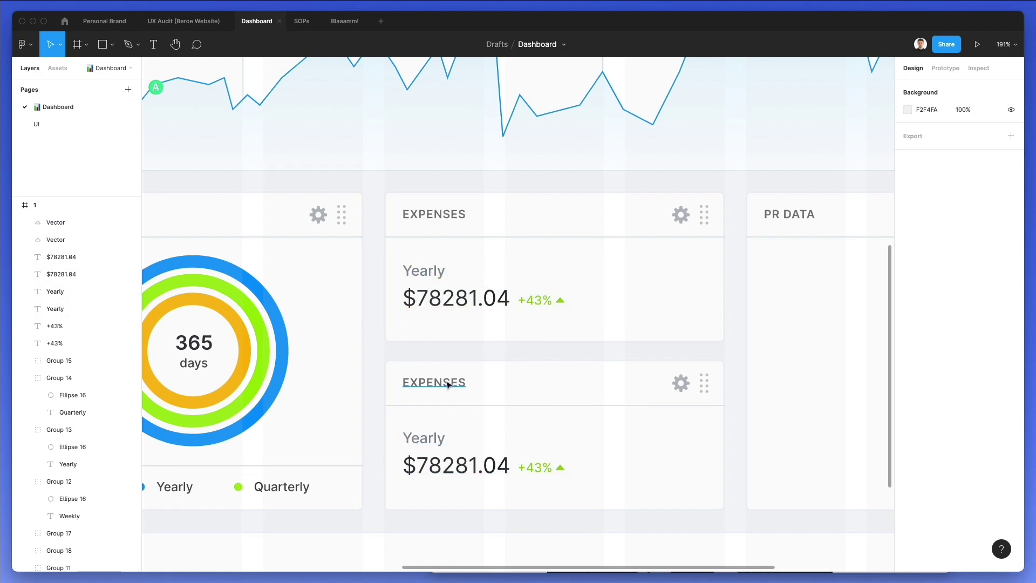
pyautogui.click(446, 383)
pyautogui.write('(SECONDARY')
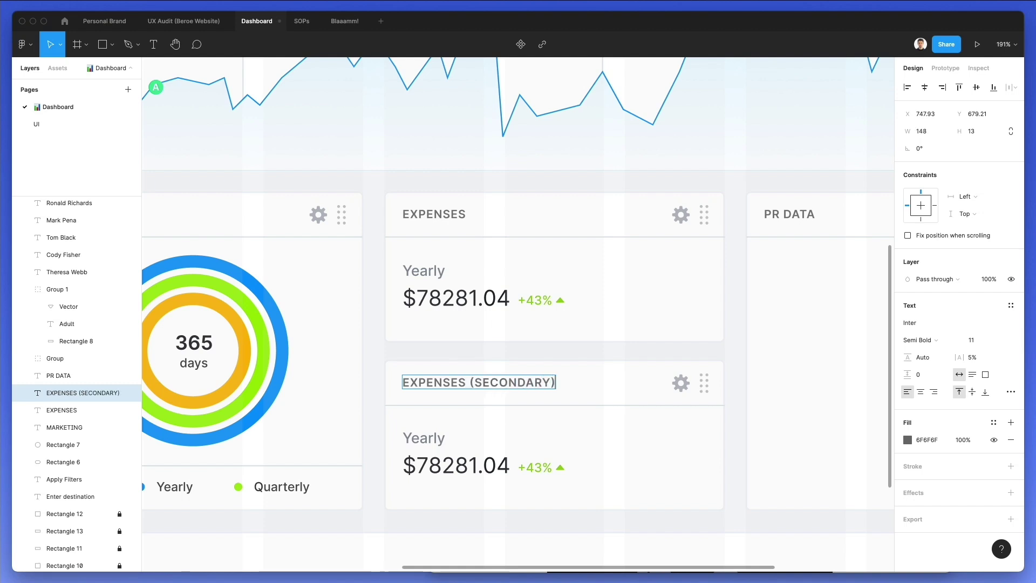
pyautogui.click(423, 438)
pyautogui.write('Monthly')
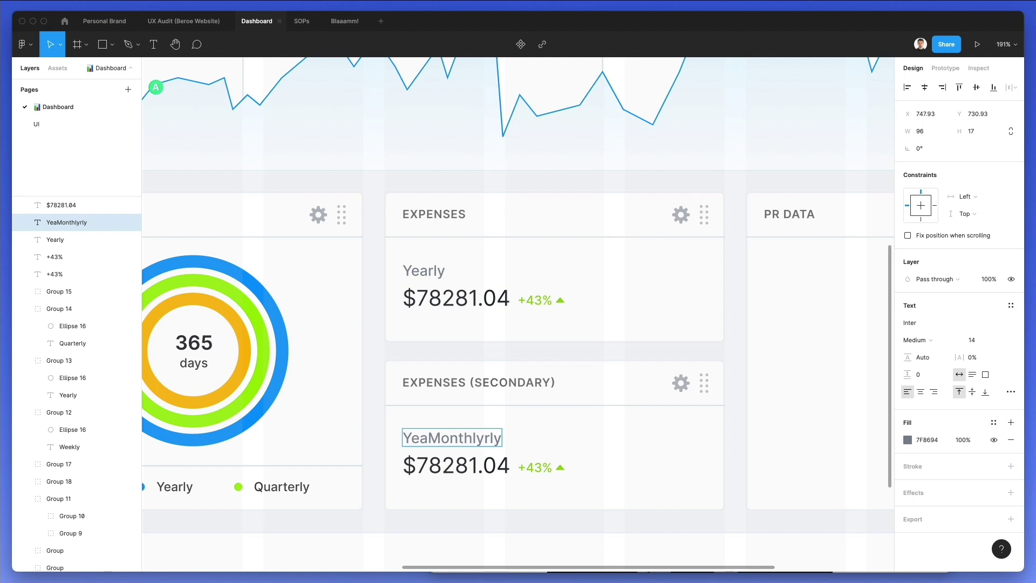
pyautogui.hotkey('shift', 'Right')
pyautogui.hotkey('shift', 'Right')
pyautogui.hotkey('shift', 'Right')
pyautogui.press('BackSpace')
pyautogui.press('BackSpace')
pyautogui.doubleClick(513, 382)
pyautogui.write('MOnthly')
pyautogui.hotkey('alt', 'shift', 'Left')
pyautogui.write('MONTHLY')
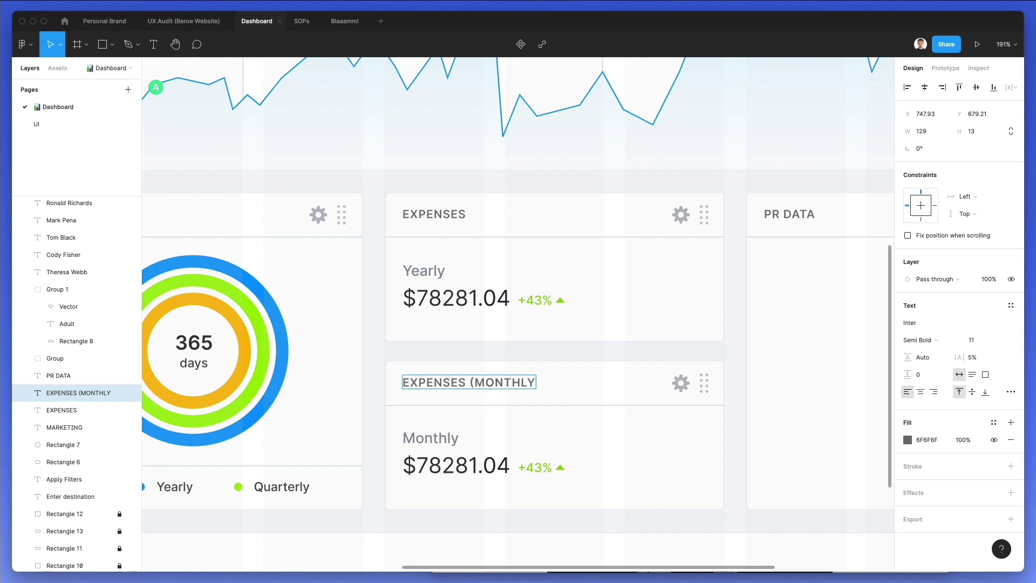
pyautogui.write('.')
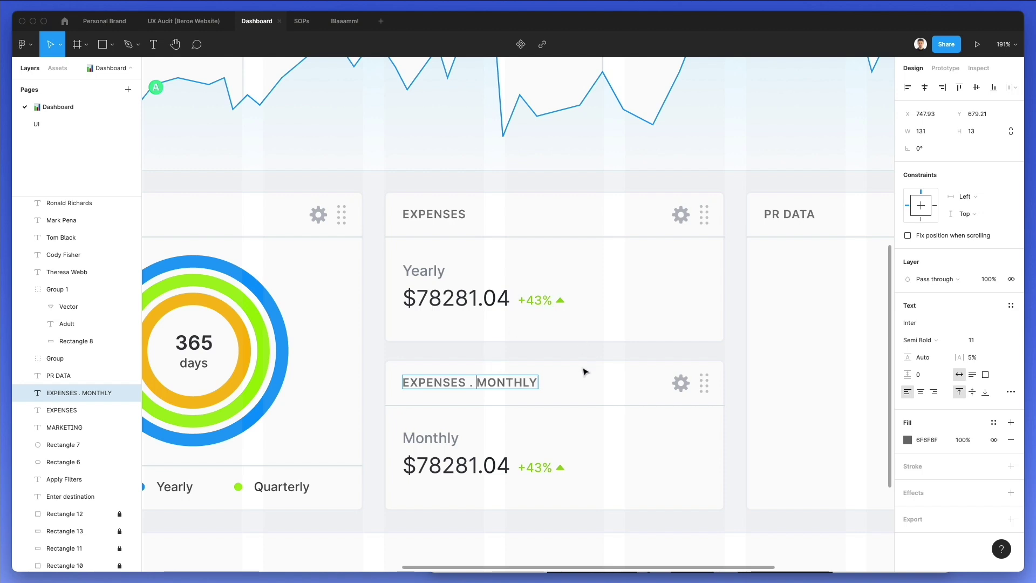
# Change the amount to $5183.04 and the percentage to +13%, shifting it and its arrow left
pyautogui.doubleClick(477, 465)
pyautogui.moveTo(477, 465); pyautogui.dragTo(424, 462)
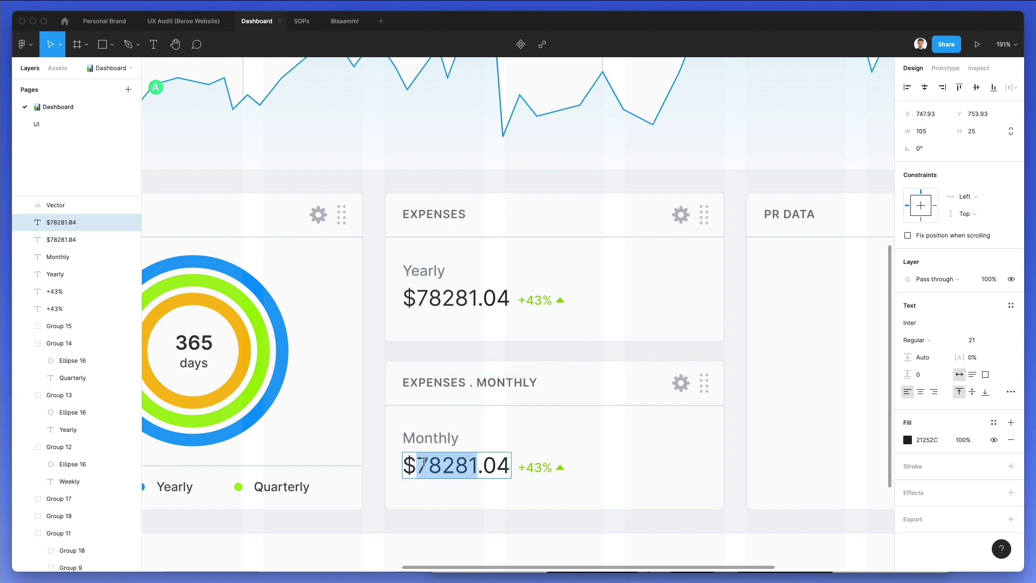
pyautogui.write('7')
pyautogui.press('BackSpace')
pyautogui.write('5183')
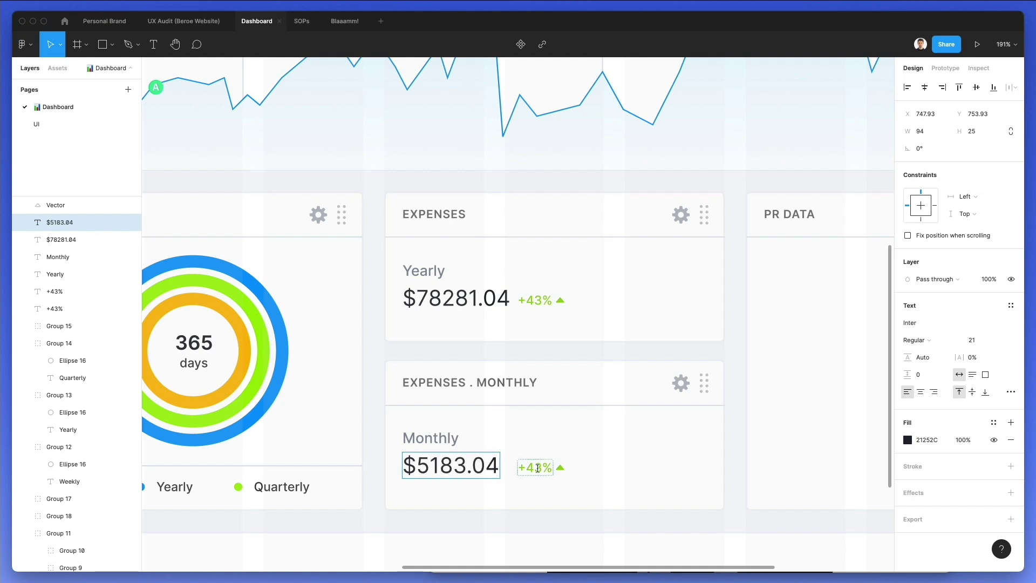
pyautogui.click(537, 467)
pyautogui.write('13')
pyautogui.click(606, 460)
pyautogui.click(606, 460)
pyautogui.moveTo(608, 463); pyautogui.dragTo(518, 478)
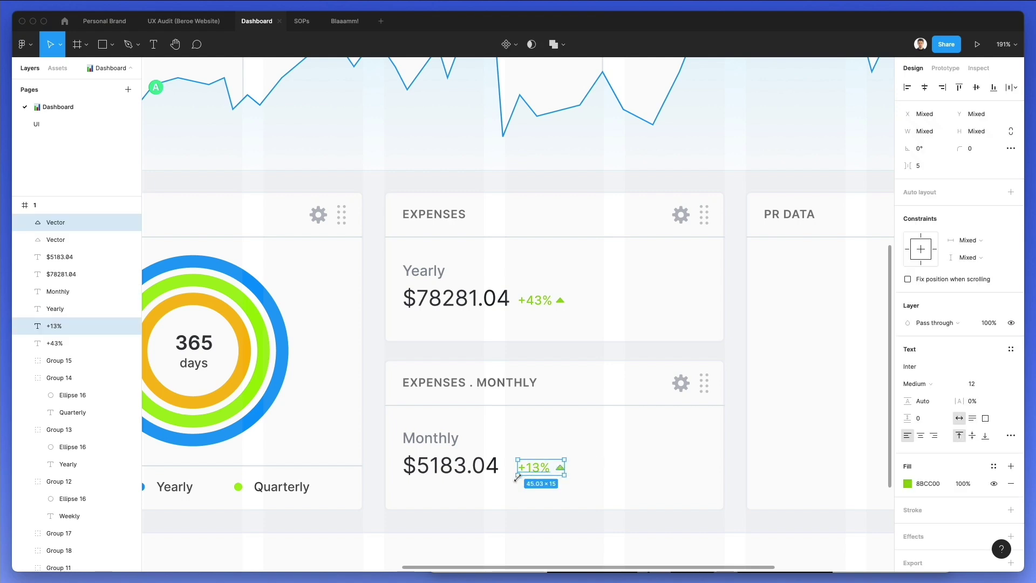
pyautogui.hotkey('shift', 'Left')
pyautogui.click(592, 442)
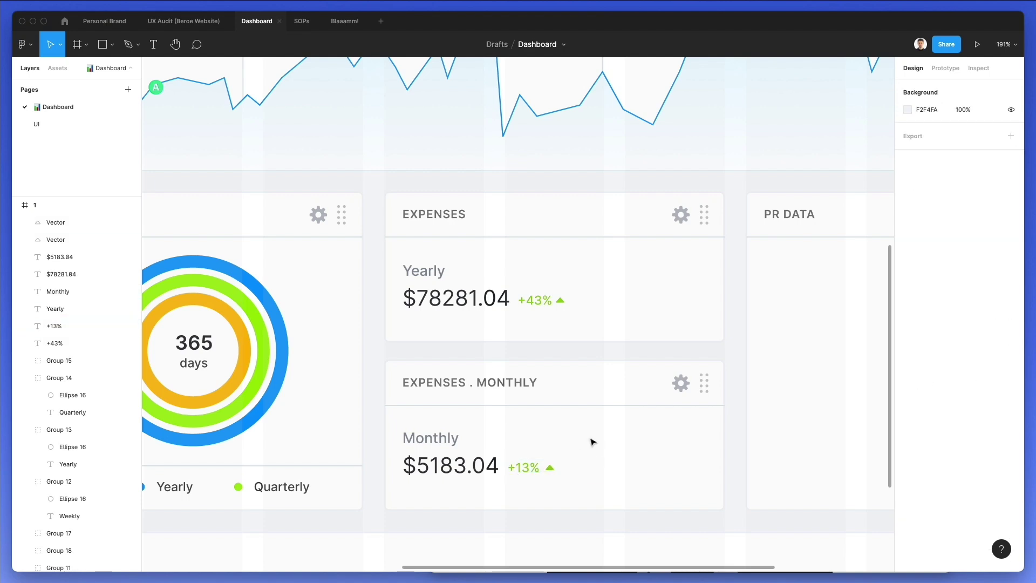
# Copy the Marketing card's Weekly, Yearly, Quarterly legend to the bottom edge of PR DATA
pyautogui.scroll(-3, 592, 442)
pyautogui.hscroll(3, 592, 442)
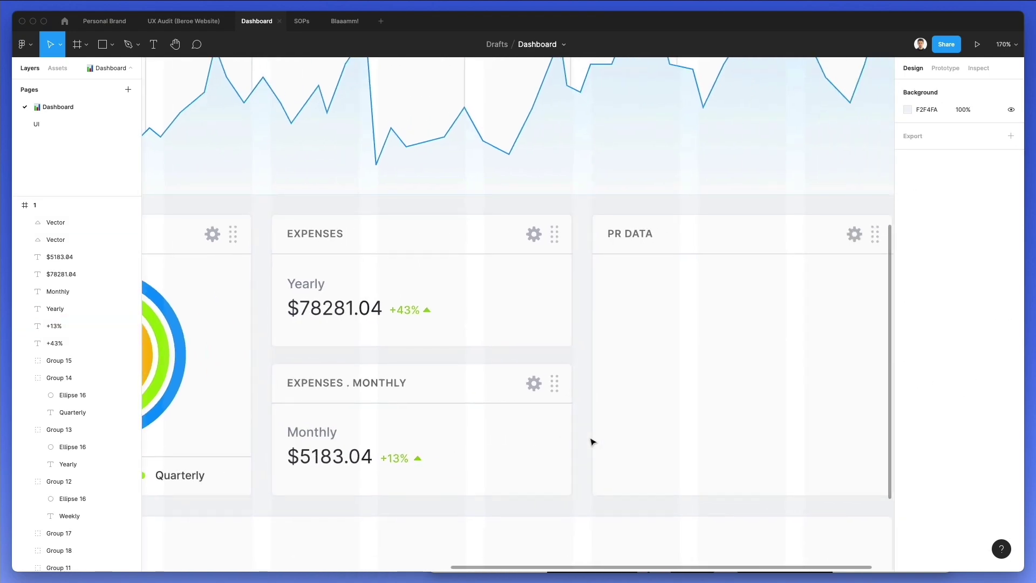
pyautogui.scroll(-3, 592, 439)
pyautogui.hscroll(-3, 485, 437)
pyautogui.moveTo(245, 439); pyautogui.dragTo(775, 463)
pyautogui.hscroll(5, 728, 431)
pyautogui.press('Escape')
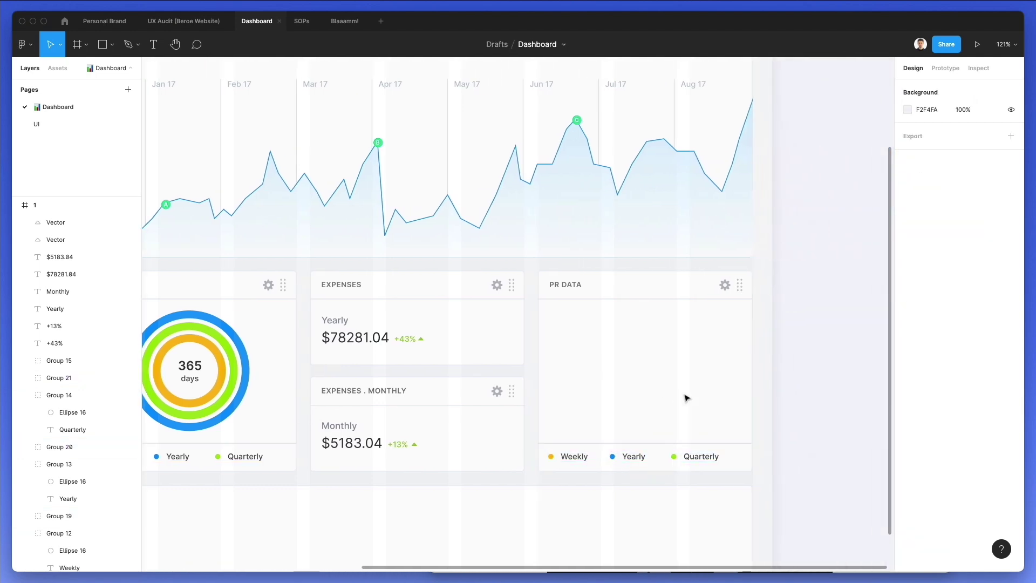
pyautogui.scroll(5, 607, 328)
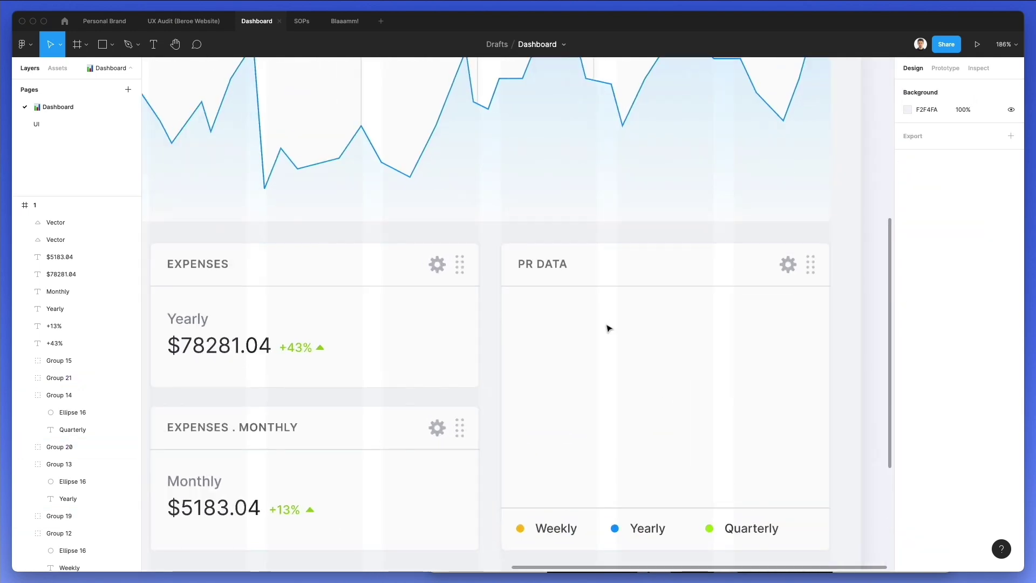
pyautogui.scroll(-1, 609, 330)
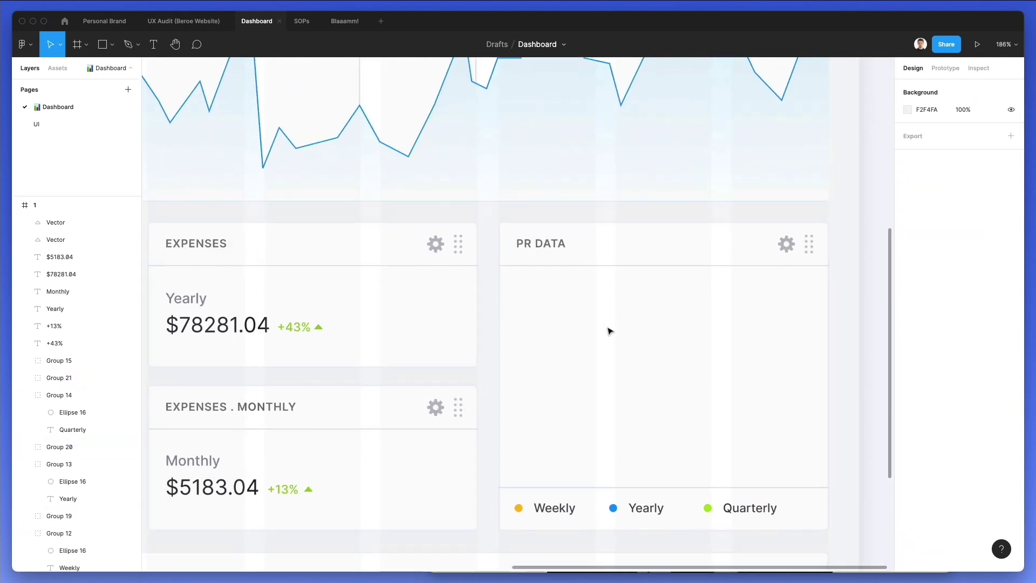
# Draw a thin vertical rectangle bar in the PR DATA card and nudge it into position
pyautogui.press('r')
pyautogui.moveTo(515, 455)
pyautogui.mouseDown()
pyautogui.moveTo(517, 363)
pyautogui.moveTo(517, 382)
pyautogui.mouseUp()
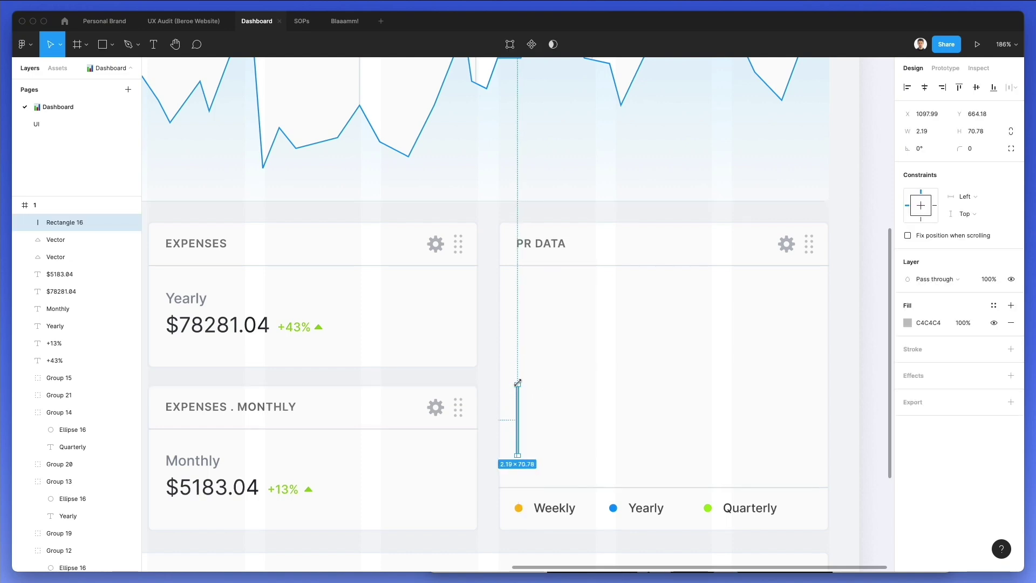
pyautogui.hotkey('shift', 'Up')
pyautogui.press('Down')
pyautogui.hotkey('shift', 'Right')
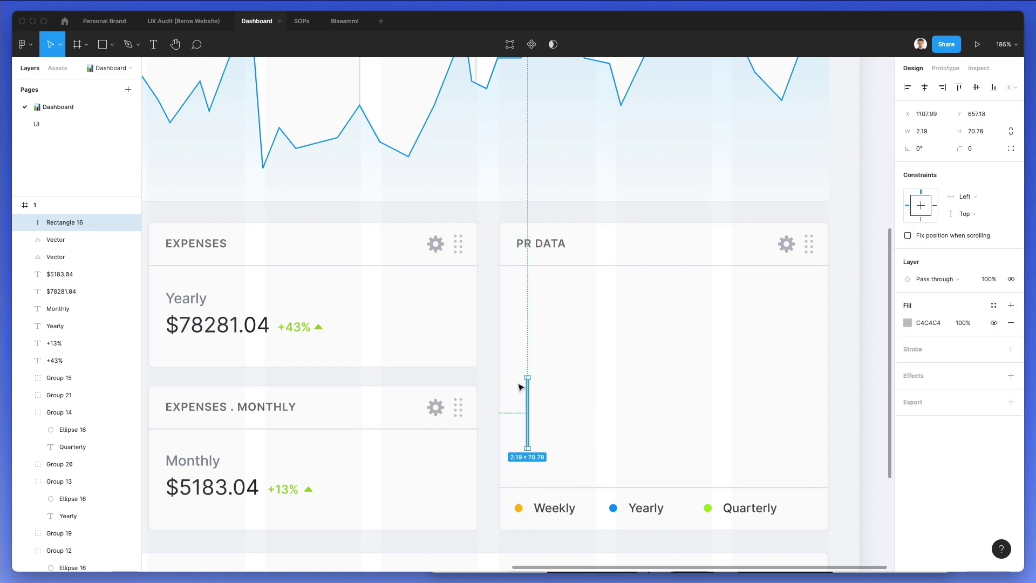
pyautogui.press('Left')
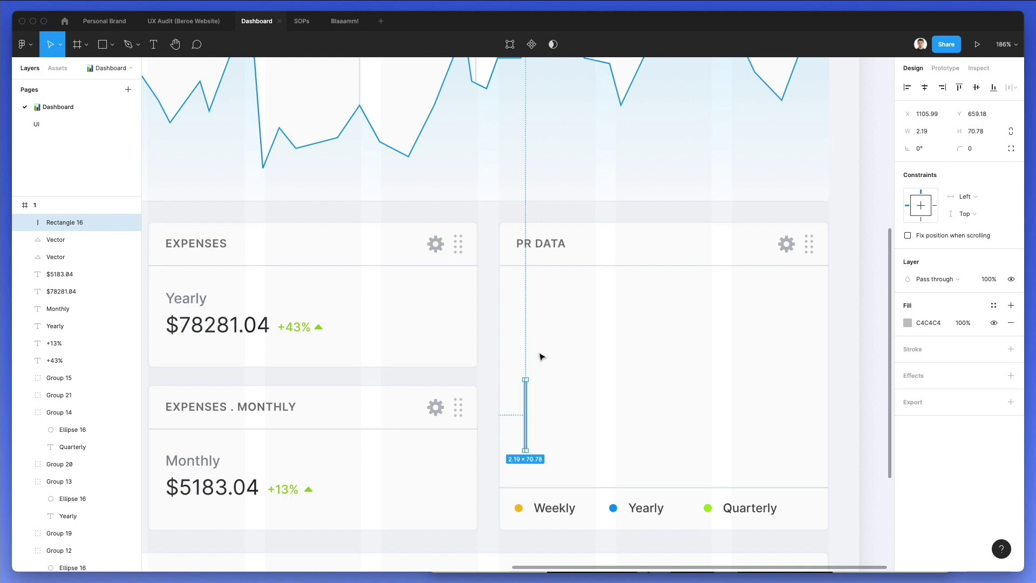
pyautogui.scroll(1, 614, 340)
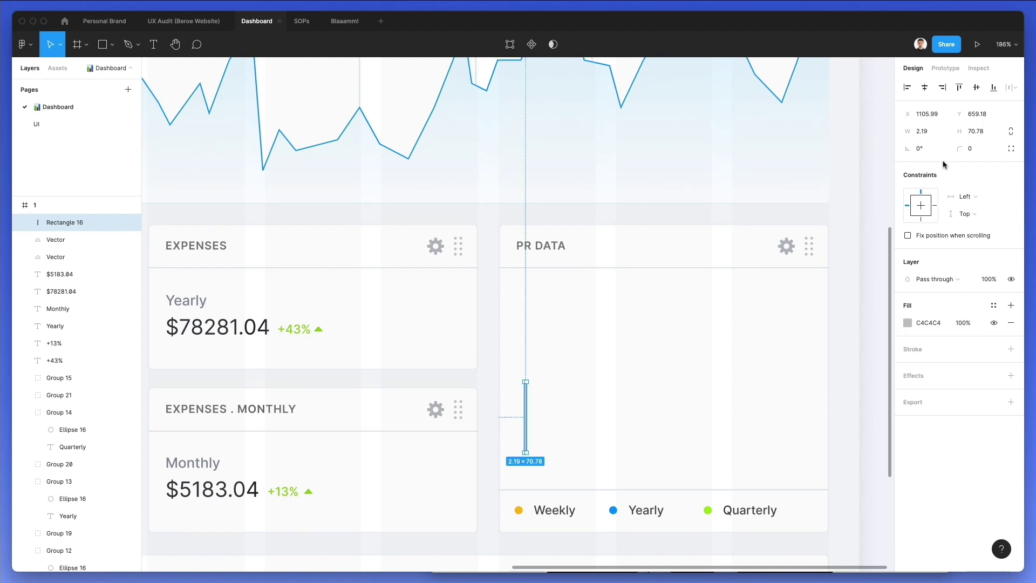
# Set the bar's width to 3 px and fully round its ends
pyautogui.click(922, 132)
pyautogui.press('Up')
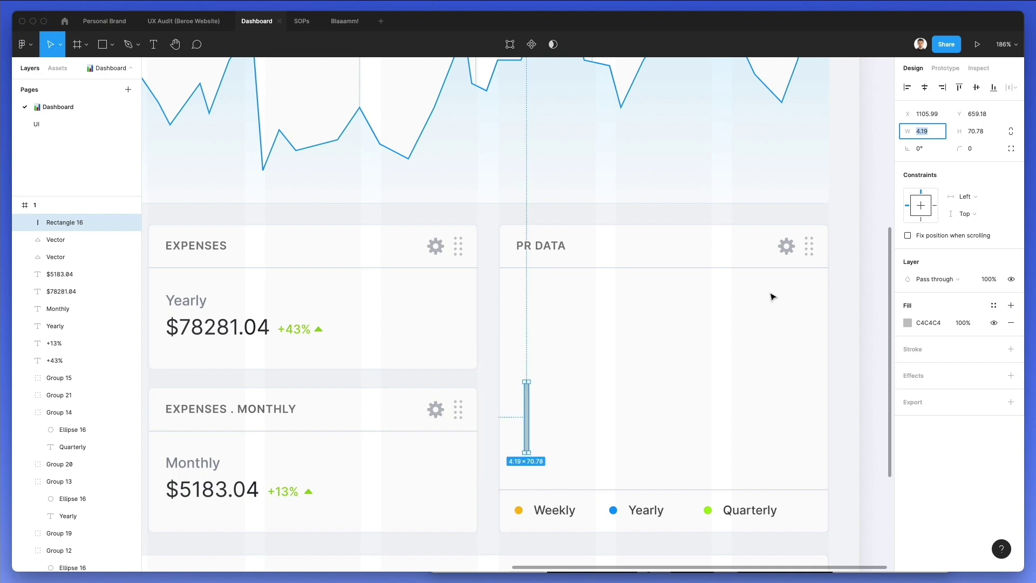
pyautogui.moveTo(950, 150)
pyautogui.mouseDown()
pyautogui.moveTo(92, 143)
pyautogui.moveTo(950, 149)
pyautogui.mouseUp()
pyautogui.write('3')
pyautogui.press('Return')
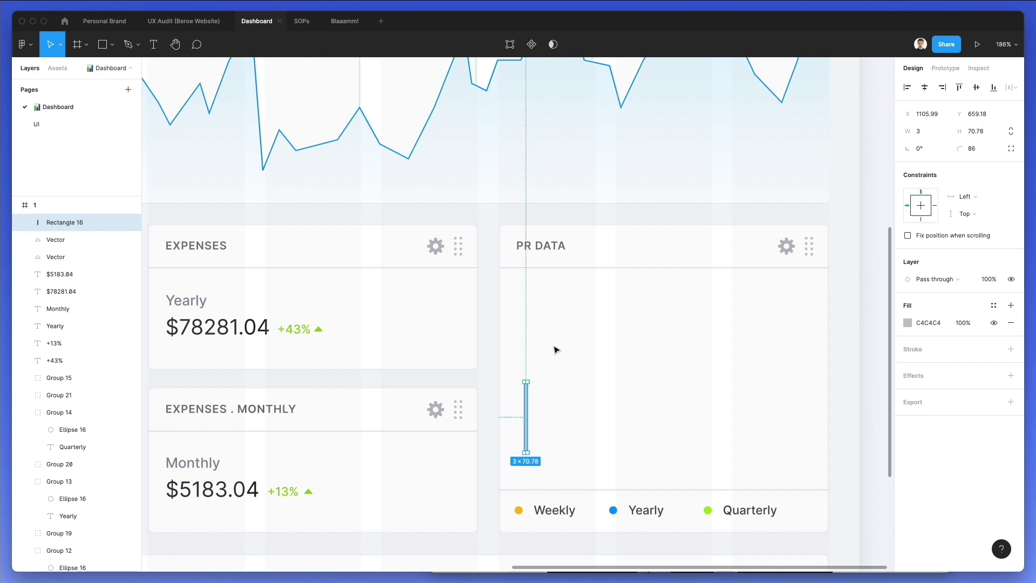
pyautogui.scroll(3, 534, 421)
# Fill the bar with a linear gradient from cyan to opaque dashboard blue
pyautogui.press('i')
pyautogui.click(842, 110)
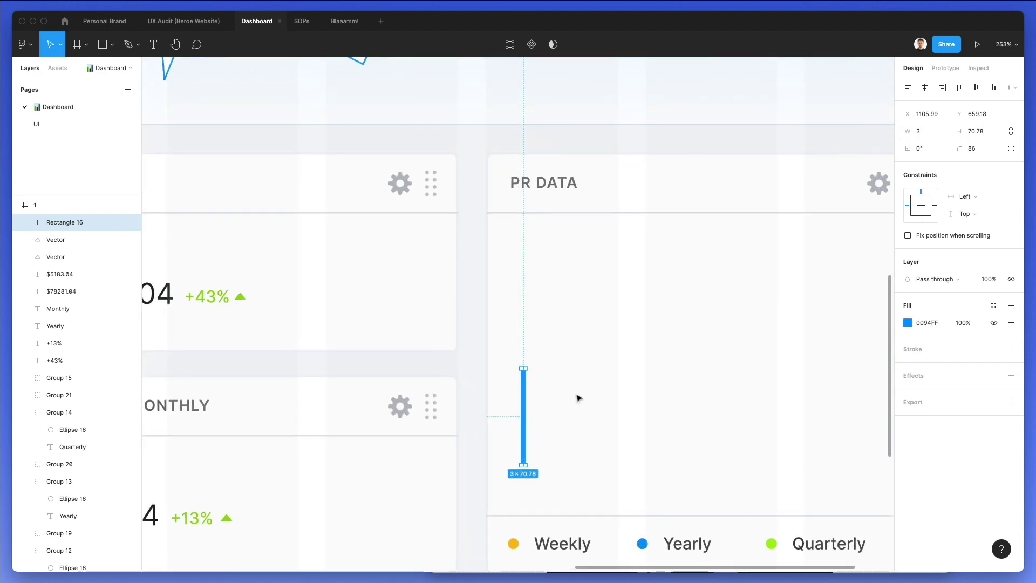
pyautogui.press('Escape')
pyautogui.click(522, 389)
pyautogui.click(907, 323)
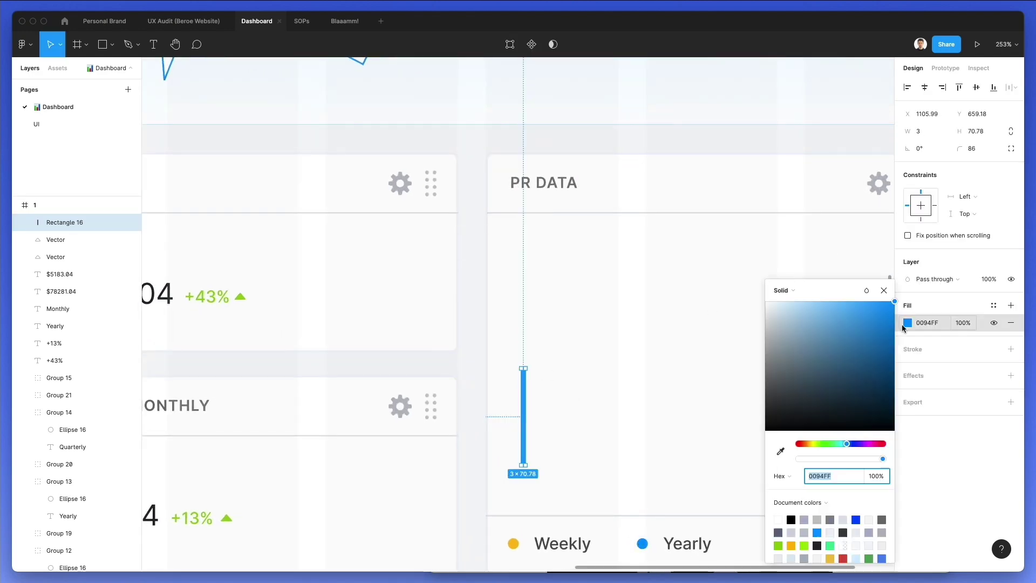
pyautogui.click(781, 289)
pyautogui.click(797, 302)
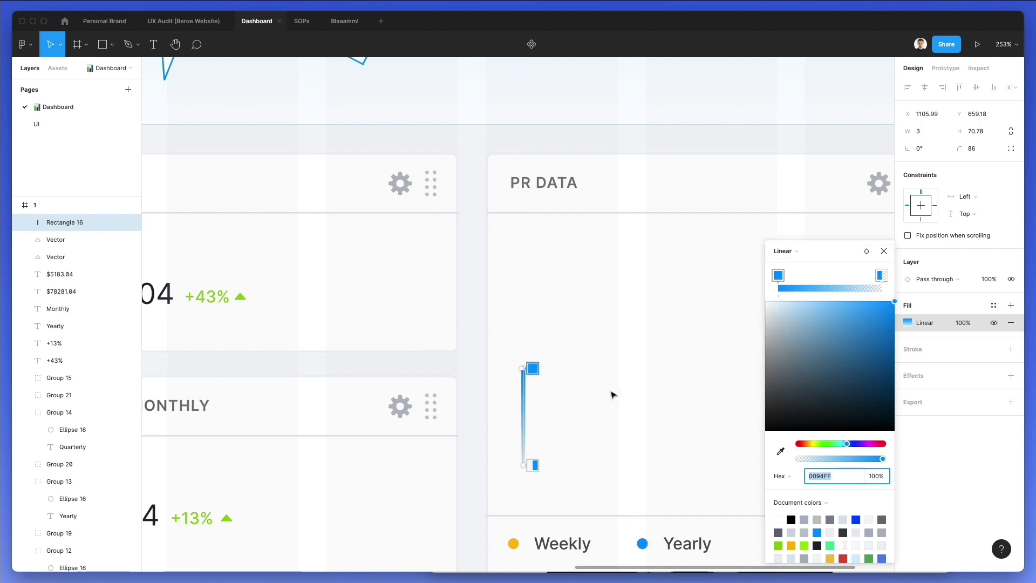
pyautogui.click(881, 277)
pyautogui.moveTo(829, 460); pyautogui.dragTo(956, 449)
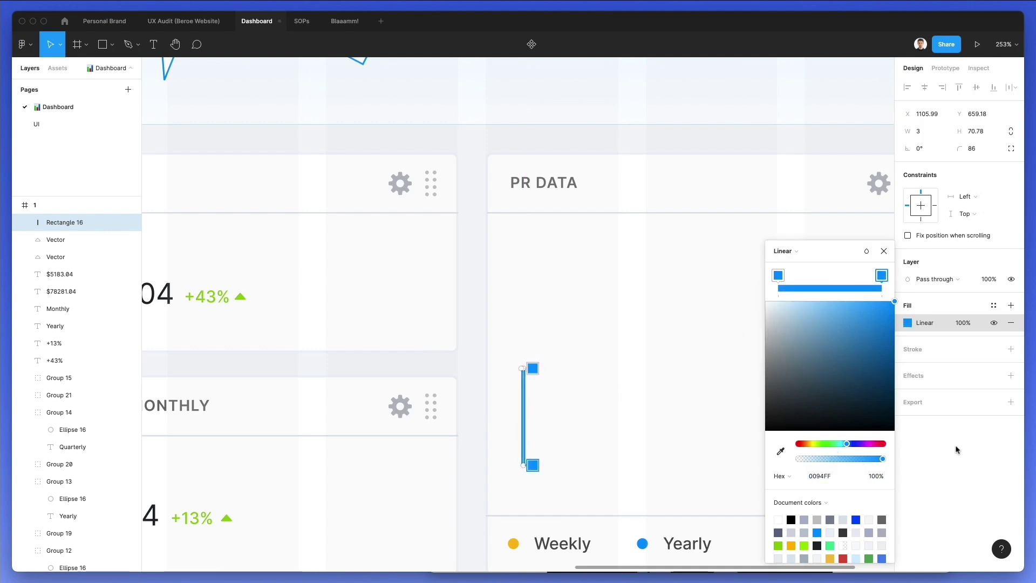
pyautogui.click(778, 284)
pyautogui.moveTo(846, 448); pyautogui.dragTo(842, 444)
pyautogui.click(583, 420)
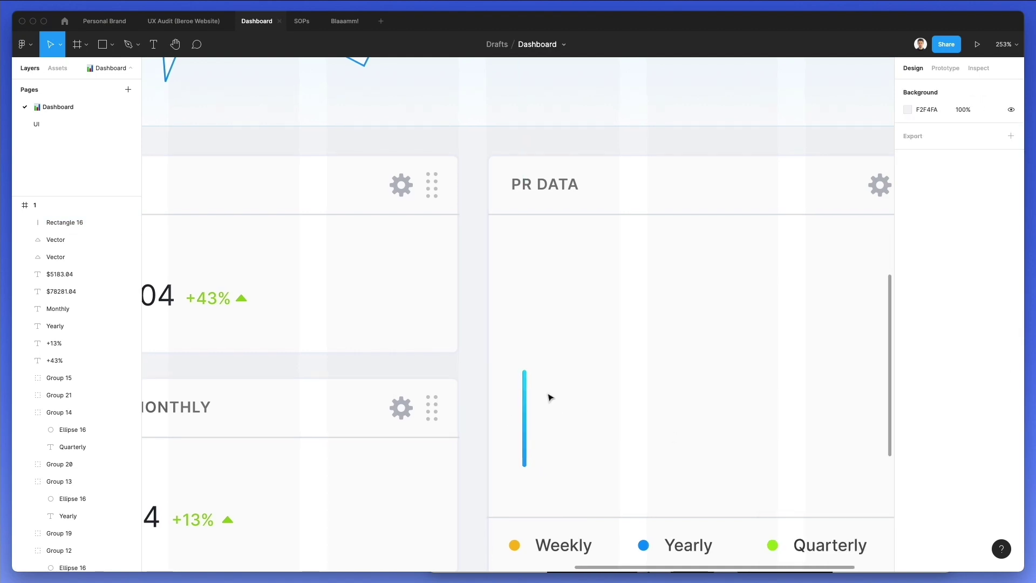
# Duplicate the bar into an evenly spaced row of nineteen bars
pyautogui.keyDown('alt'); pyautogui.moveTo(524, 393); pyautogui.dragTo(548, 397); pyautogui.keyUp('alt')
pyautogui.press('super+d')
pyautogui.press('super+d')
pyautogui.press('super+d')
pyautogui.press('super+d')
pyautogui.press('super+d')
pyautogui.press('super+d')
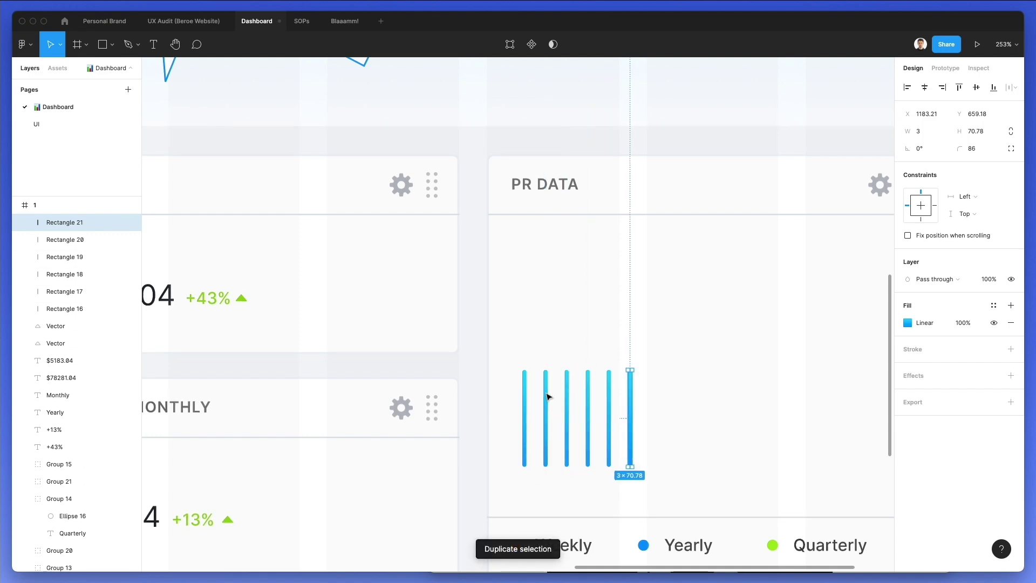
pyautogui.press('super+d')
pyautogui.press('super+d')
pyautogui.press('super+d')
pyautogui.press('super+d')
pyautogui.press('super+d')
pyautogui.press('super+d')
pyautogui.press('super+d')
pyautogui.press('super+d')
pyautogui.scroll(-3, 546, 397)
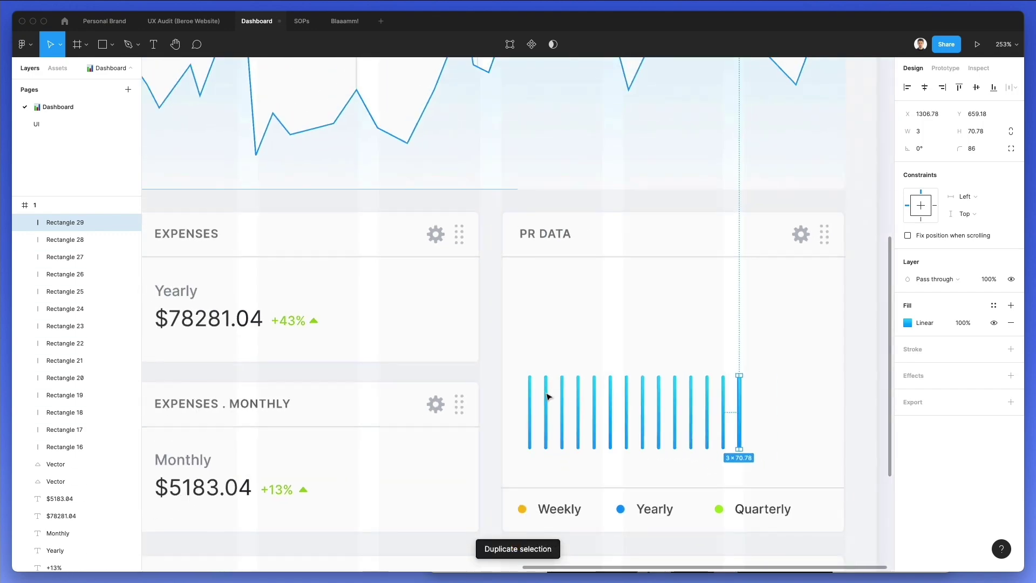
pyautogui.press('super+d')
pyautogui.press('super+d')
pyautogui.press('super+d')
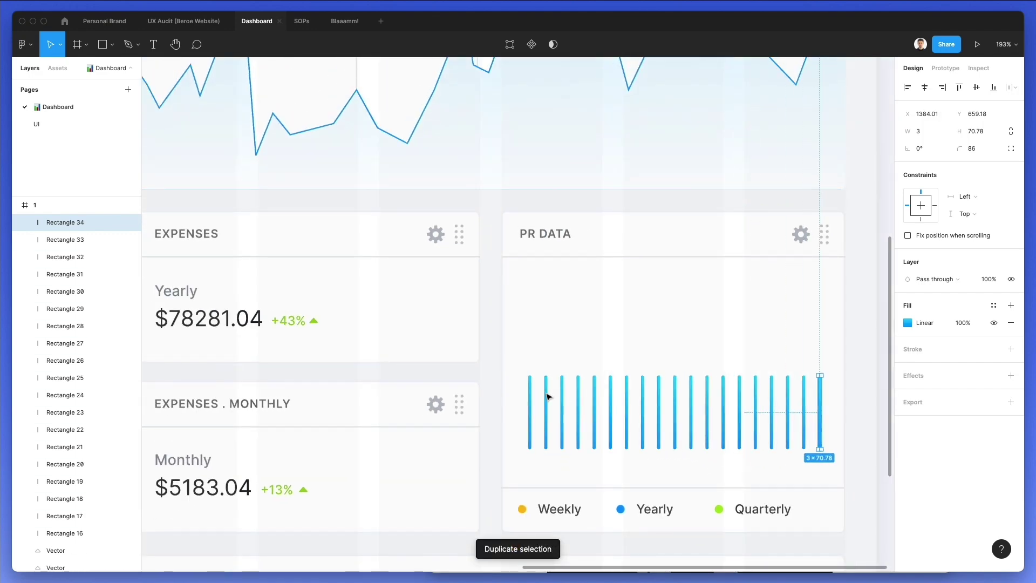
pyautogui.moveTo(500, 365); pyautogui.dragTo(888, 432)
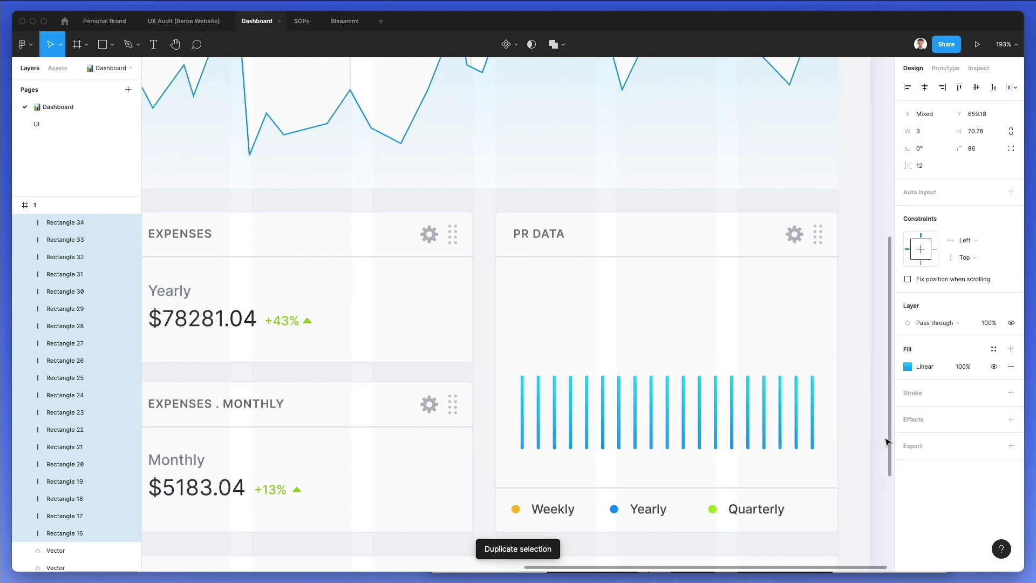
pyautogui.click(558, 329)
# Shorten the first three bars and make the fifth and seventh bars taller
pyautogui.click(521, 397)
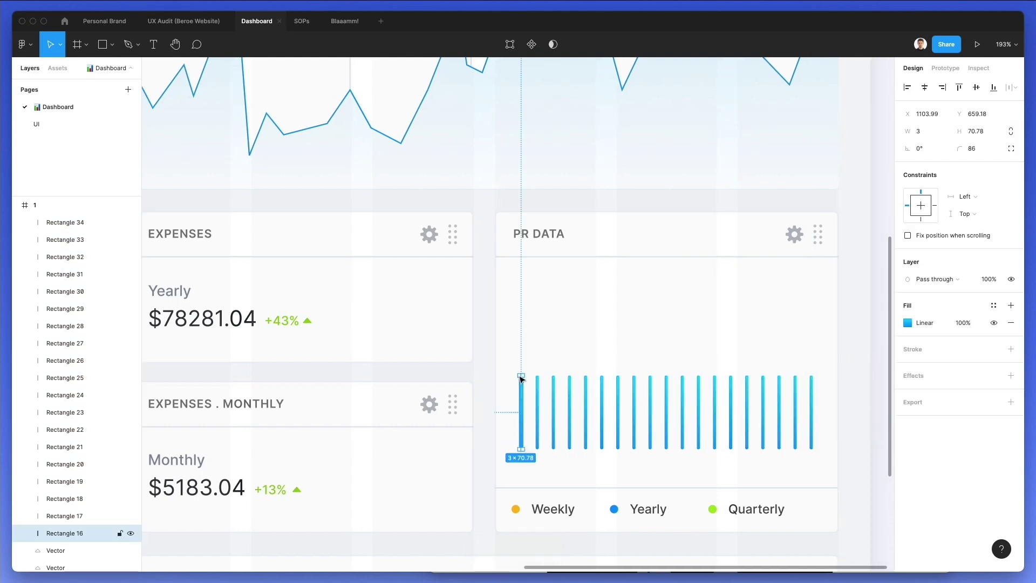
pyautogui.moveTo(521, 385); pyautogui.dragTo(521, 427)
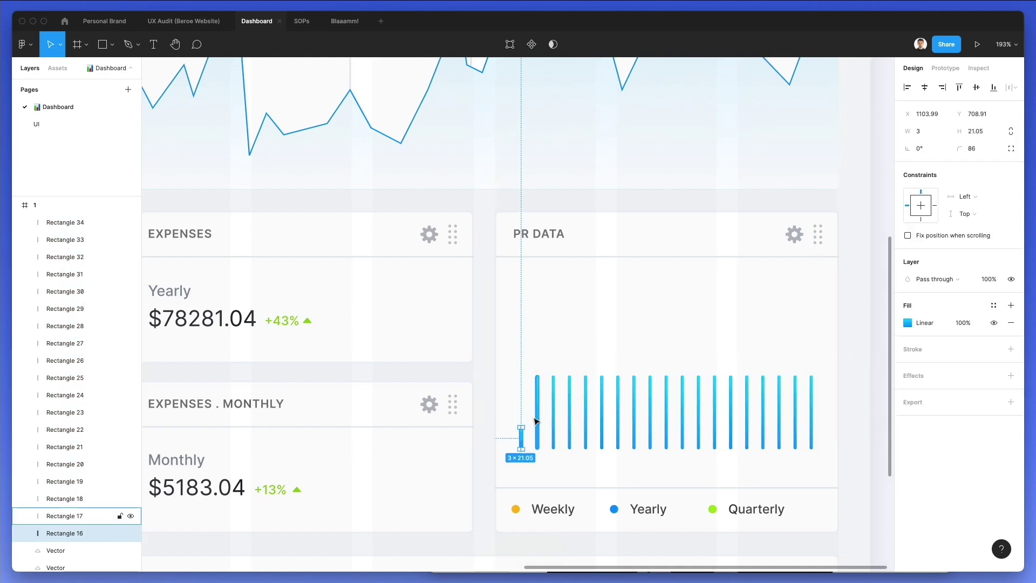
pyautogui.click(538, 377)
pyautogui.moveTo(537, 374); pyautogui.dragTo(604, 318)
pyautogui.click(553, 377)
pyautogui.click(570, 398)
pyautogui.click(585, 379)
pyautogui.click(602, 395)
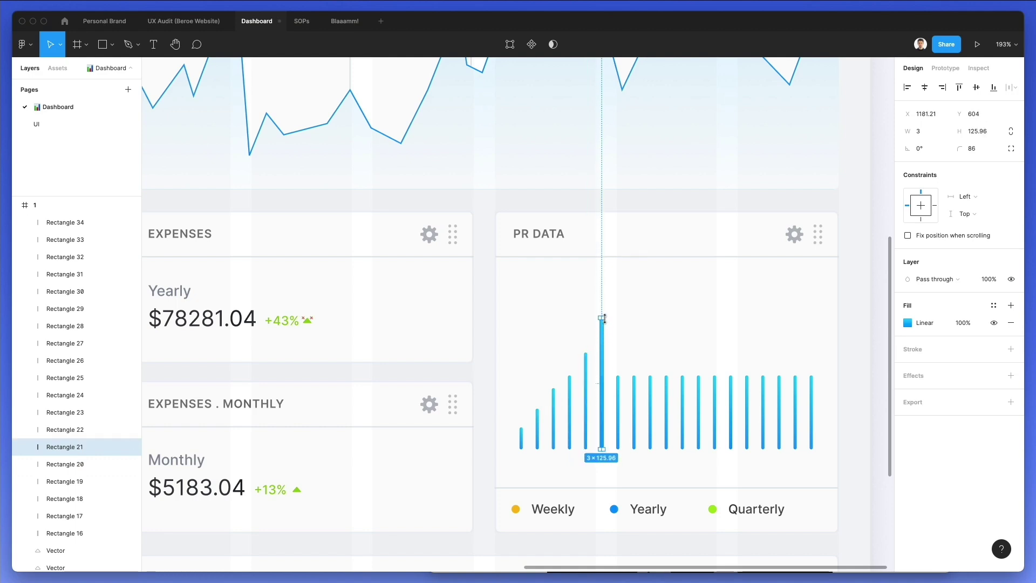
pyautogui.click(618, 387)
pyautogui.moveTo(617, 369); pyautogui.dragTo(618, 343)
# Make the eighth, tenth, eleventh, twelfth and thirteenth bars taller
pyautogui.click(634, 379)
pyautogui.moveTo(635, 379); pyautogui.dragTo(650, 339)
pyautogui.click(649, 378)
pyautogui.click(667, 395)
pyautogui.moveTo(664, 373); pyautogui.dragTo(667, 312)
pyautogui.click(682, 399)
pyautogui.moveTo(679, 373); pyautogui.dragTo(684, 329)
pyautogui.click(699, 404)
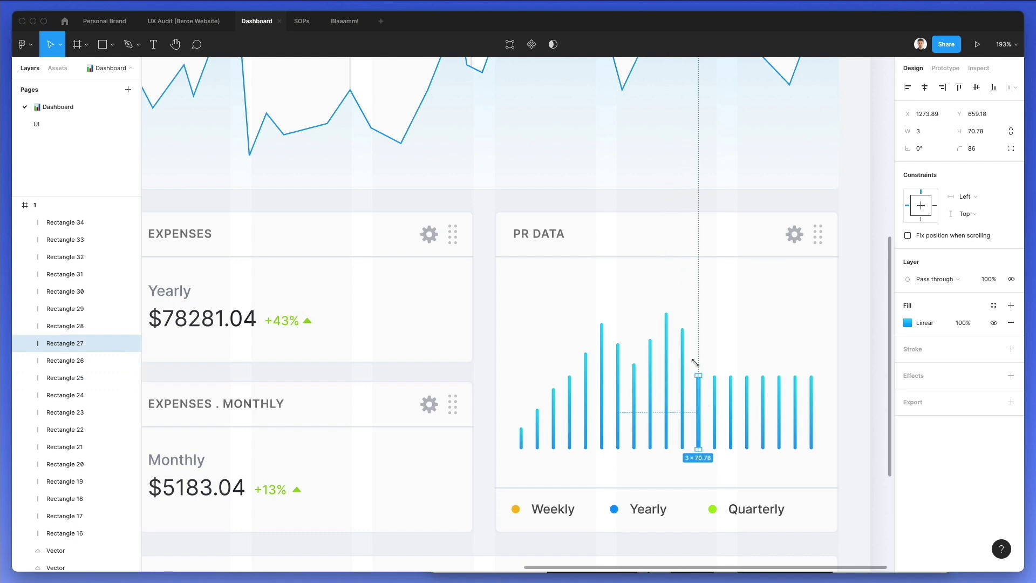
pyautogui.moveTo(697, 372); pyautogui.dragTo(697, 338)
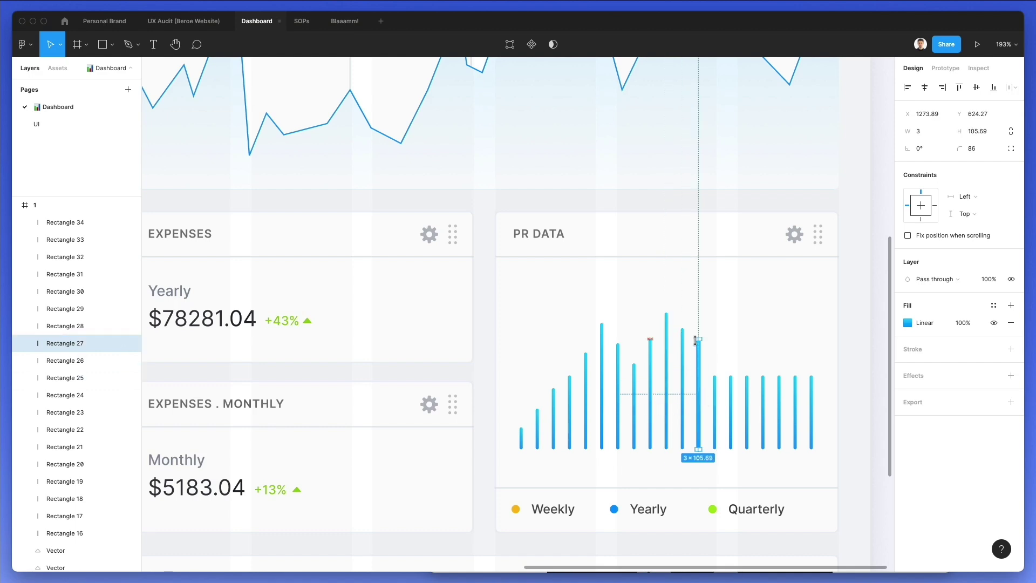
pyautogui.click(719, 402)
pyautogui.click(715, 400)
pyautogui.moveTo(714, 376); pyautogui.dragTo(779, 335)
# Heighten the sixteenth and eighteenth bars, make the last tallest, and raise the whole row
pyautogui.click(730, 388)
pyautogui.click(759, 384)
pyautogui.click(781, 397)
pyautogui.click(780, 389)
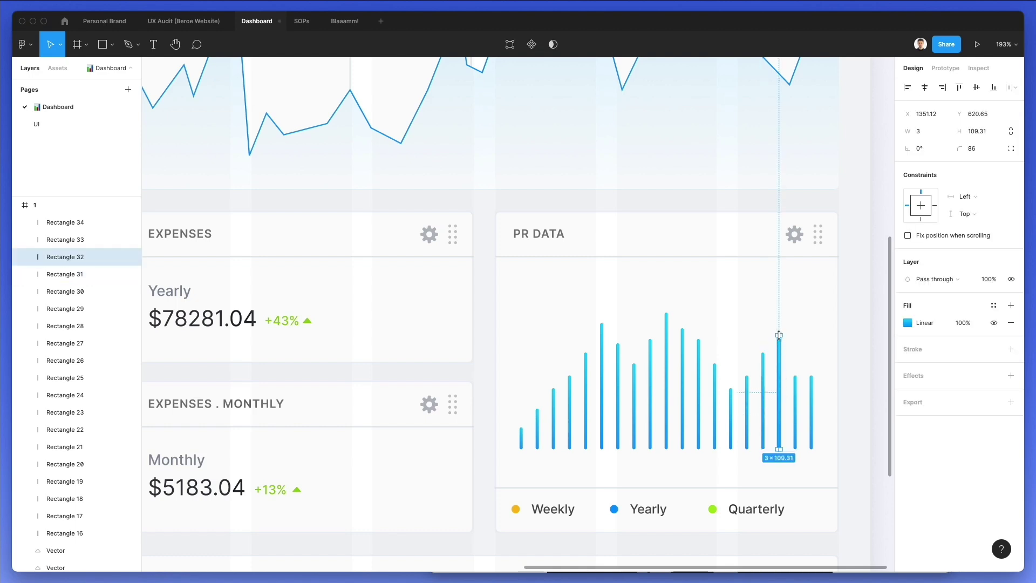
pyautogui.click(795, 397)
pyautogui.moveTo(792, 372); pyautogui.dragTo(794, 322)
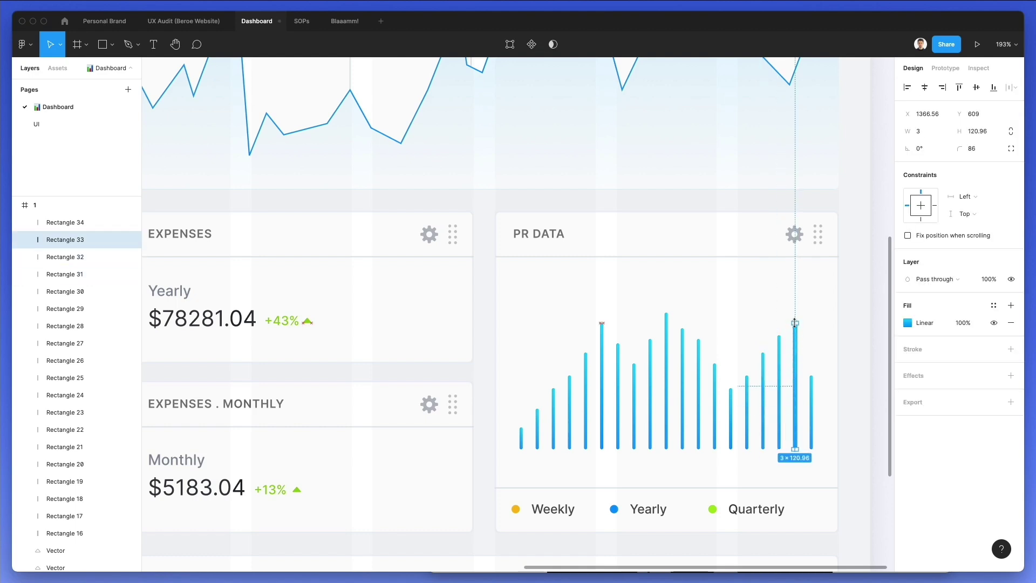
pyautogui.click(812, 402)
pyautogui.moveTo(808, 373); pyautogui.dragTo(458, 477)
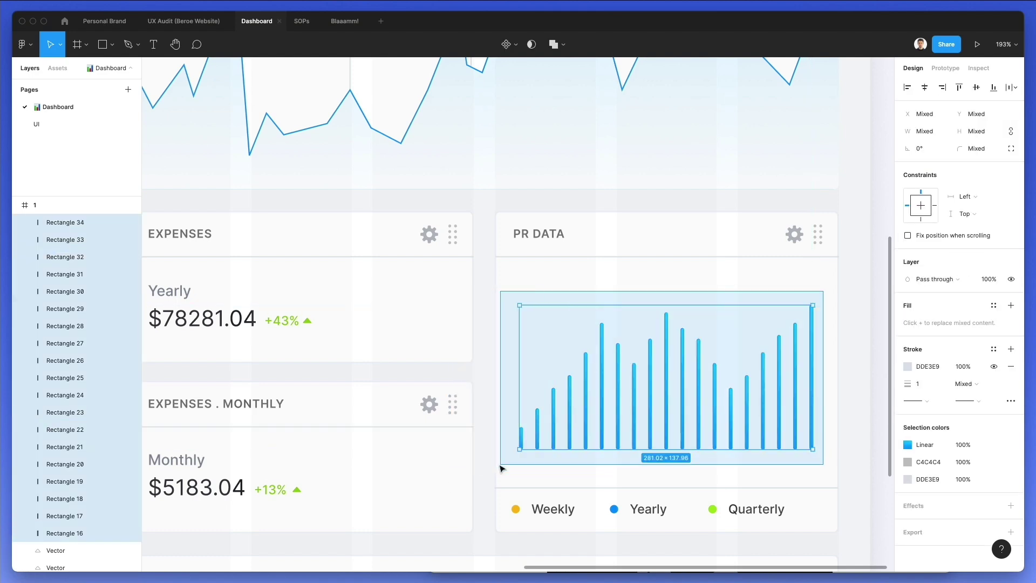
pyautogui.moveTo(606, 419)
pyautogui.mouseDown()
pyautogui.moveTo(606, 391)
pyautogui.moveTo(605, 399)
pyautogui.mouseUp()
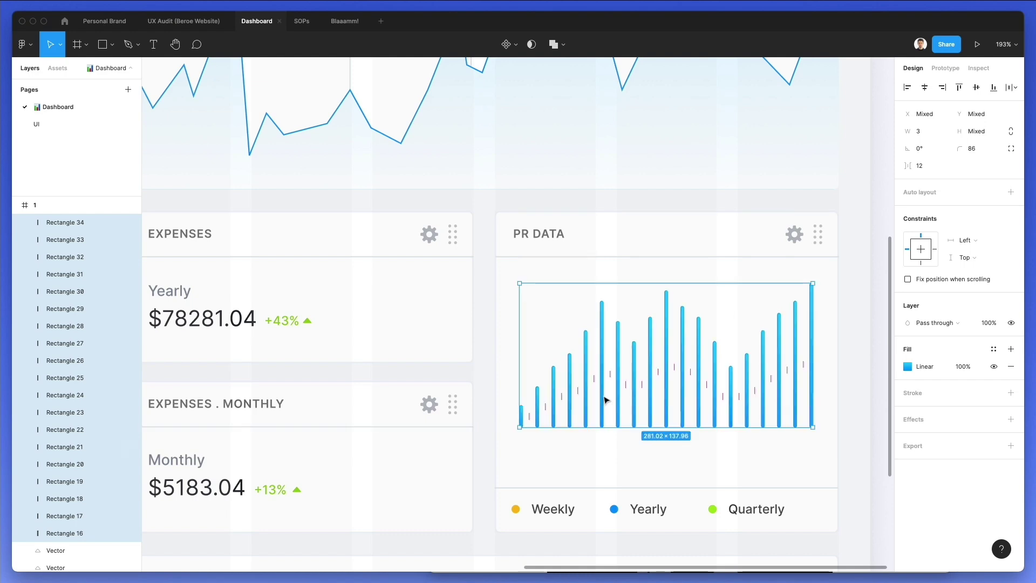
pyautogui.click(603, 470)
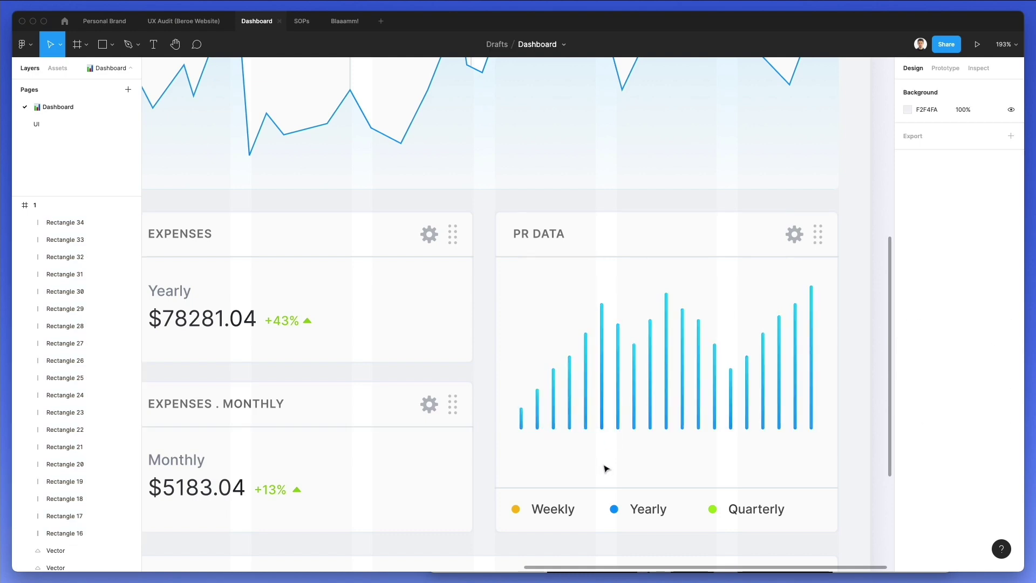
# Select the Feb 17 month label beneath the line chart
pyautogui.scroll(5, 617, 448)
pyautogui.scroll(6, 618, 450)
pyautogui.hscroll(-3, 618, 449)
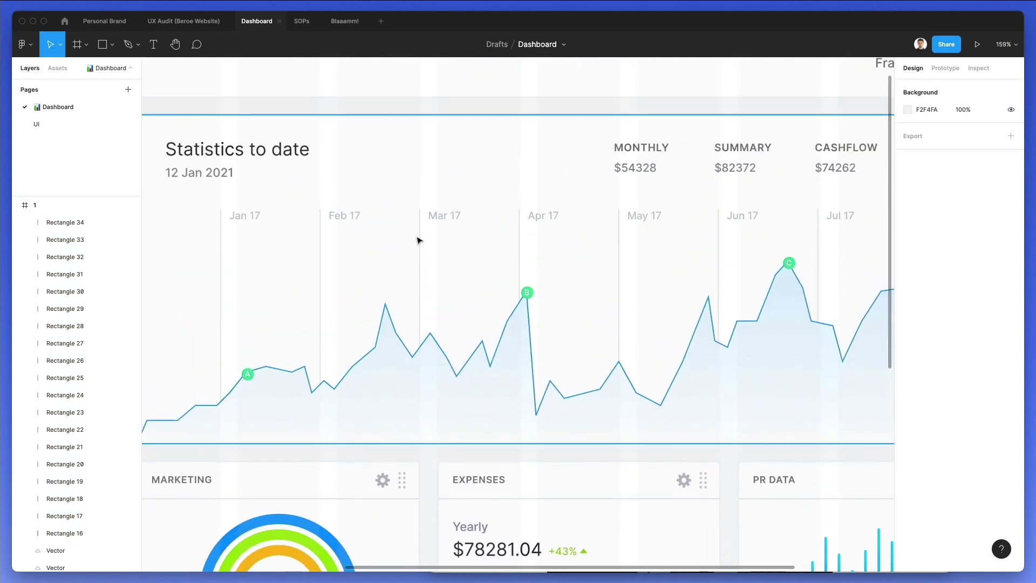
pyautogui.click(348, 252)
pyautogui.rightClick(338, 252)
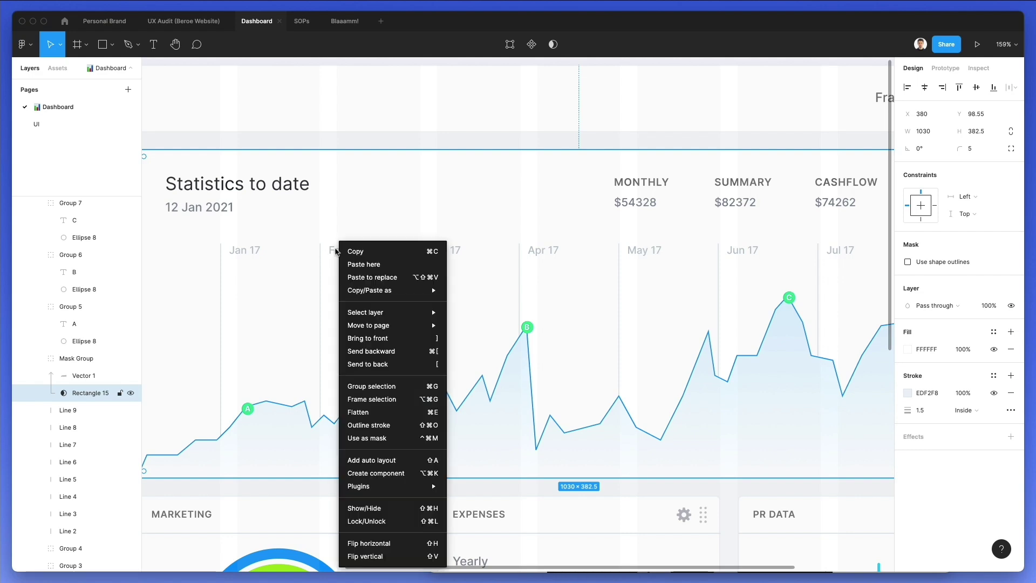
pyautogui.moveTo(383, 291)
pyautogui.moveTo(385, 311)
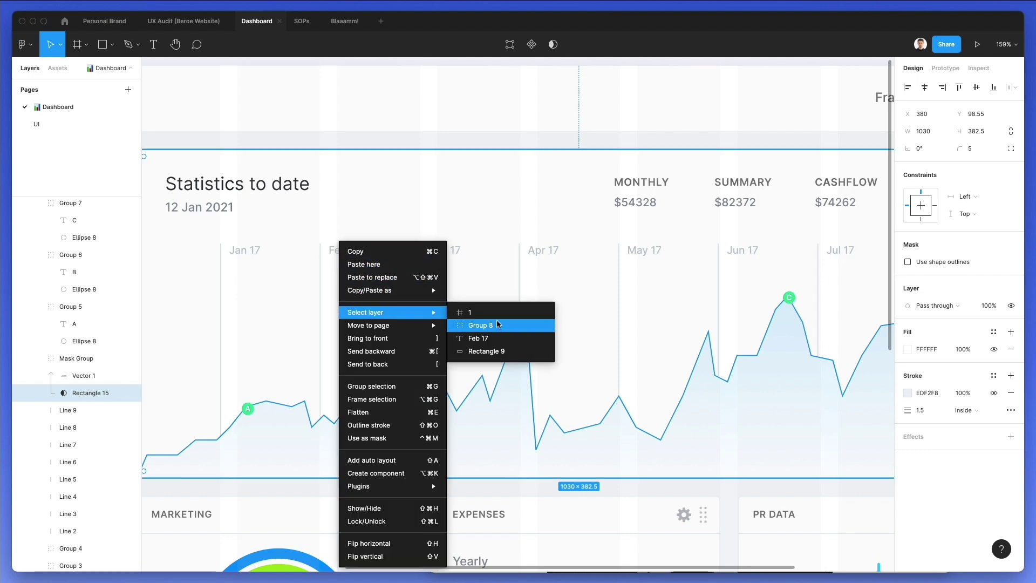
pyautogui.click(494, 337)
# Paste the month label into the PR DATA card, placed under the first bar
pyautogui.scroll(-6, 577, 296)
pyautogui.hscroll(6, 578, 297)
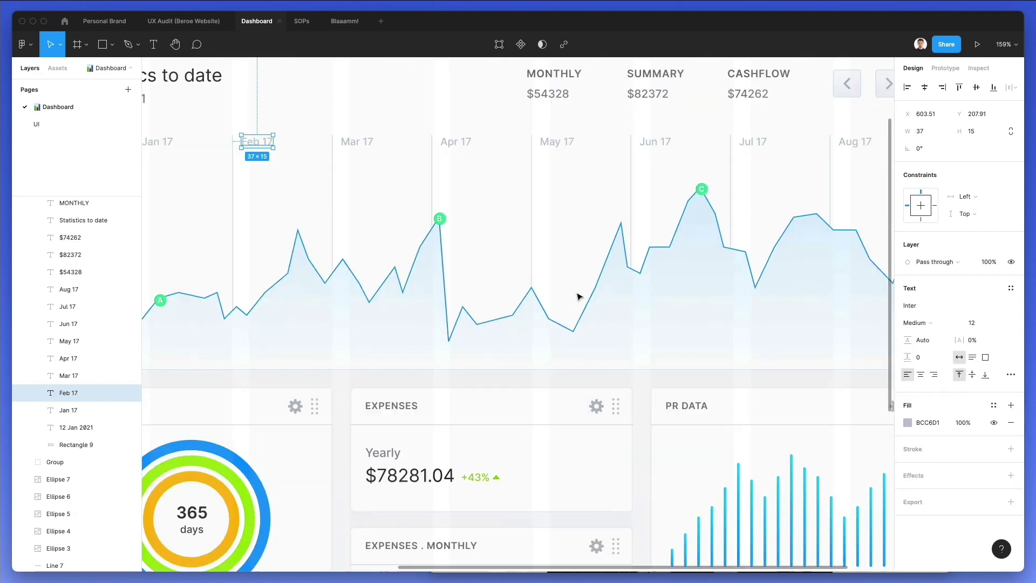
pyautogui.scroll(-2, 578, 297)
pyautogui.scroll(5, 462, 333)
pyautogui.press('super+v')
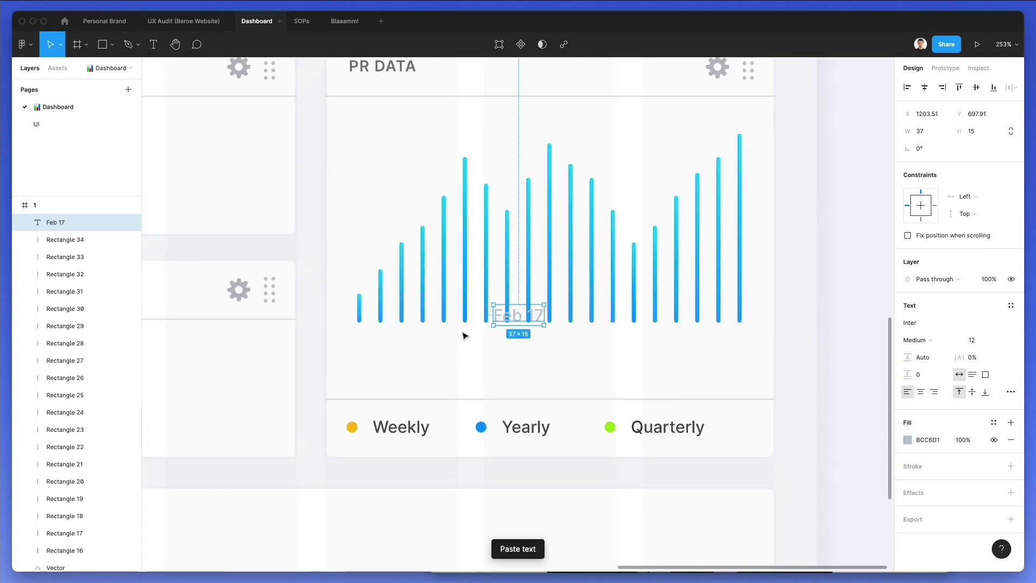
pyautogui.moveTo(507, 316); pyautogui.dragTo(363, 358)
# Change the pasted label's text to '01' and its font size to 11
pyautogui.doubleClick(360, 355)
pyautogui.write('01')
pyautogui.press('Escape')
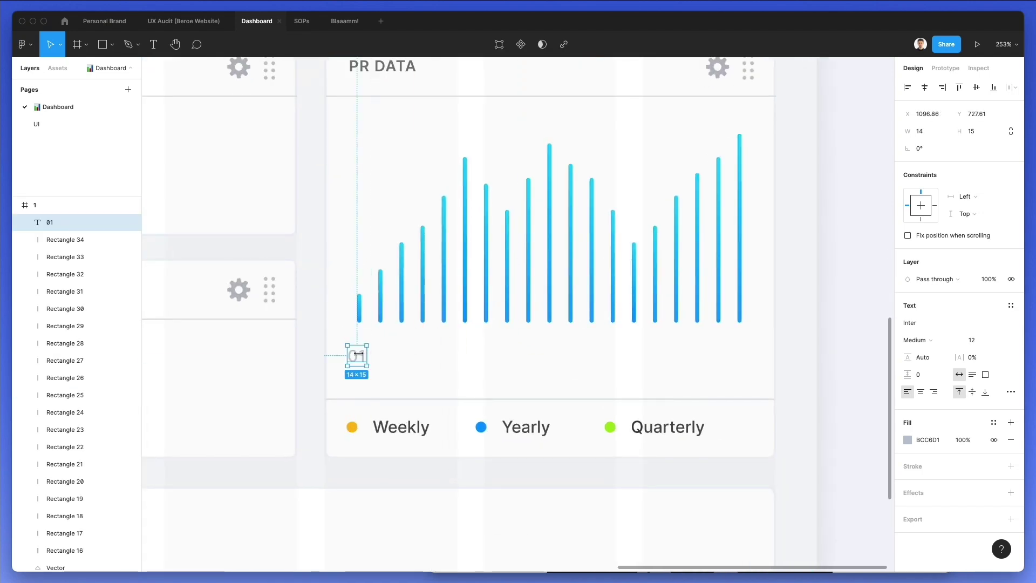
pyautogui.click(977, 340)
pyautogui.press('Down')
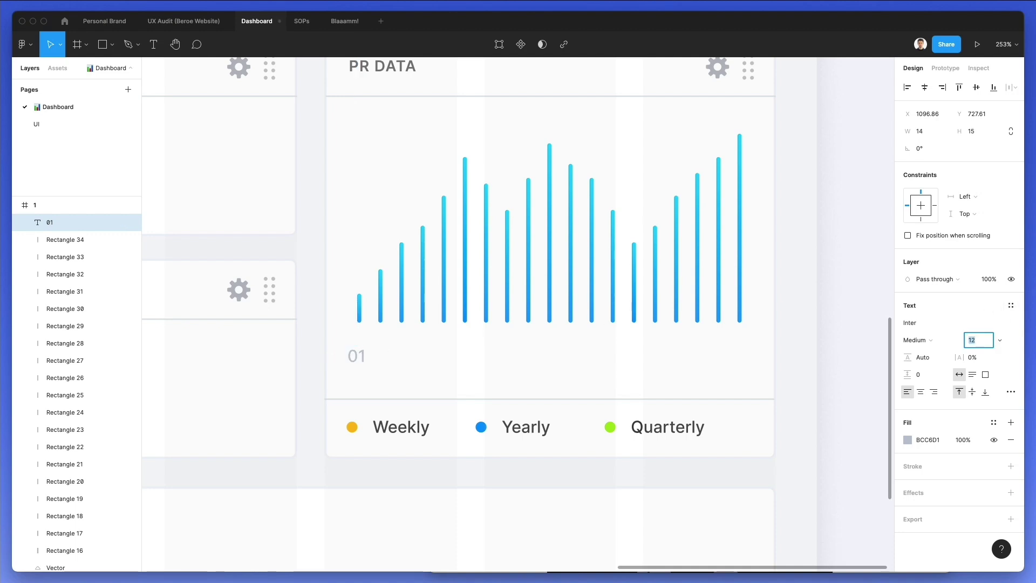
# Duplicate the label into seven equally spaced '01' labels at font size 11, nudged slightly lower
pyautogui.moveTo(358, 356); pyautogui.dragTo(424, 358)
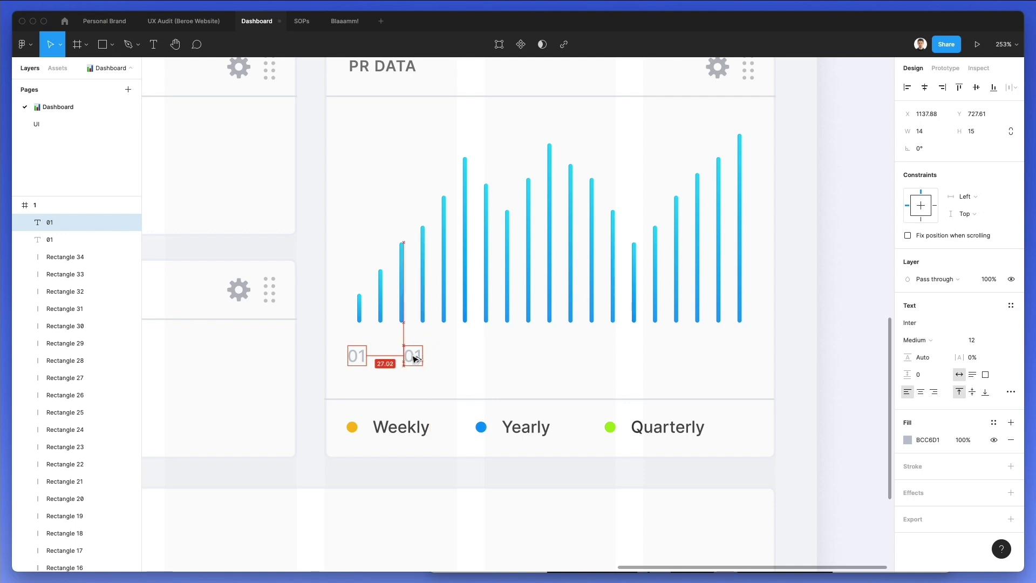
pyautogui.press('super+d')
pyautogui.press('super+d')
pyautogui.press('super+d')
pyautogui.press('super+d')
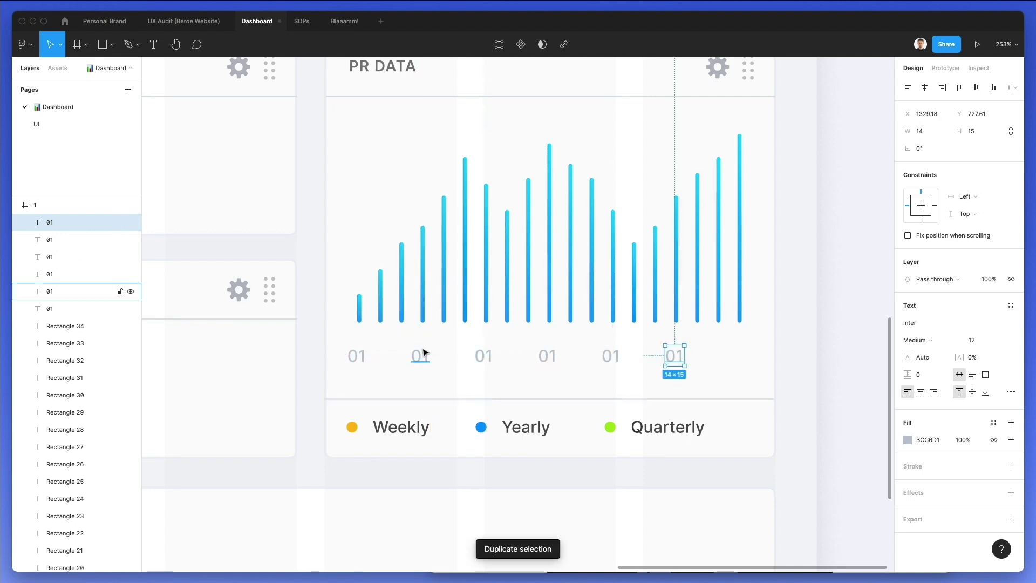
pyautogui.press('super+d')
pyautogui.moveTo(770, 342); pyautogui.dragTo(334, 391)
pyautogui.click(967, 384)
pyautogui.write('11')
pyautogui.press('Return')
pyautogui.press('Down')
pyautogui.press('Down')
pyautogui.press('Down')
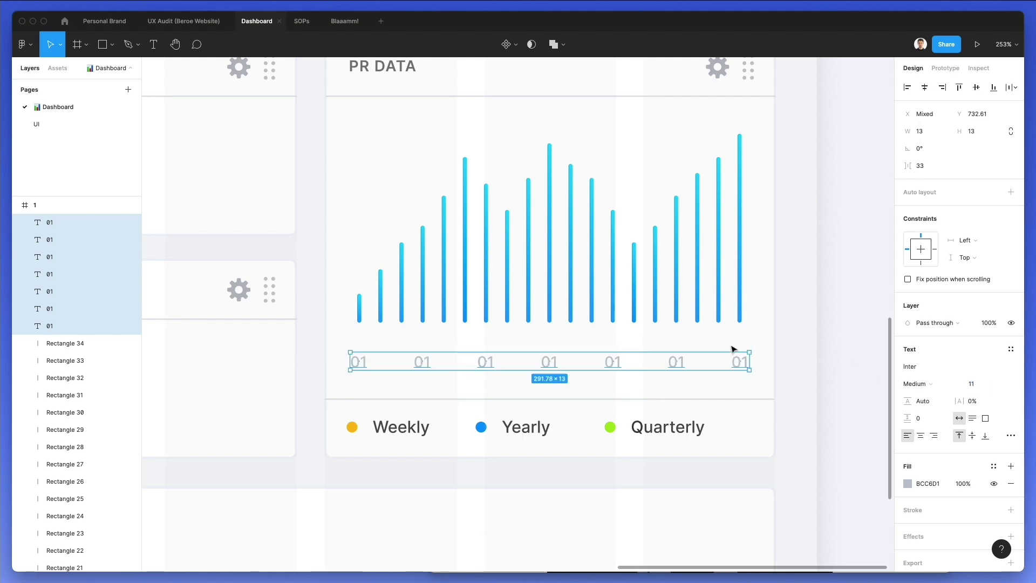
# Renumber the second through seventh labels as 02, 03, 04, 05, 06 and 07
pyautogui.click(419, 359)
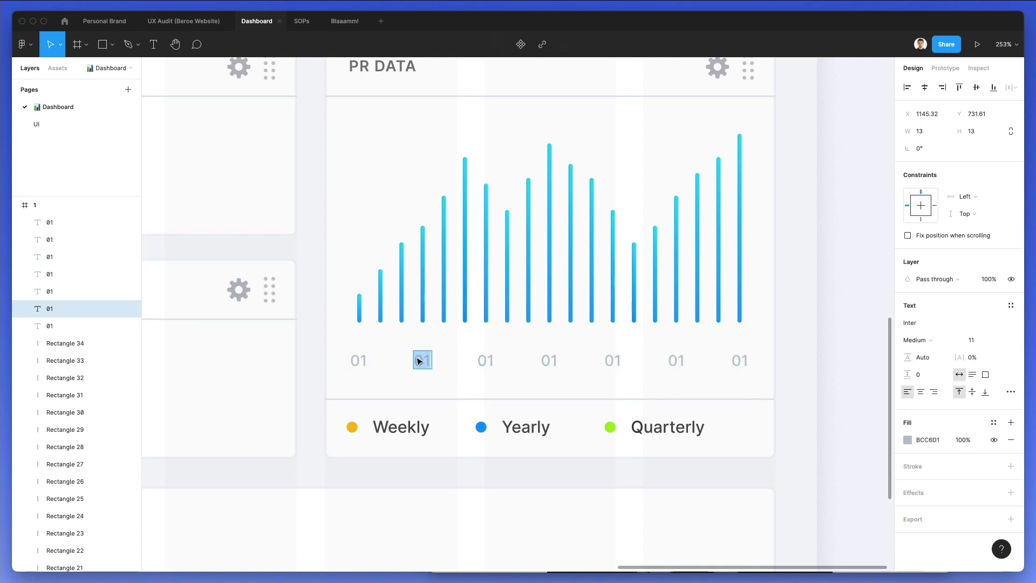
pyautogui.write('2')
pyautogui.doubleClick(491, 358)
pyautogui.write('3')
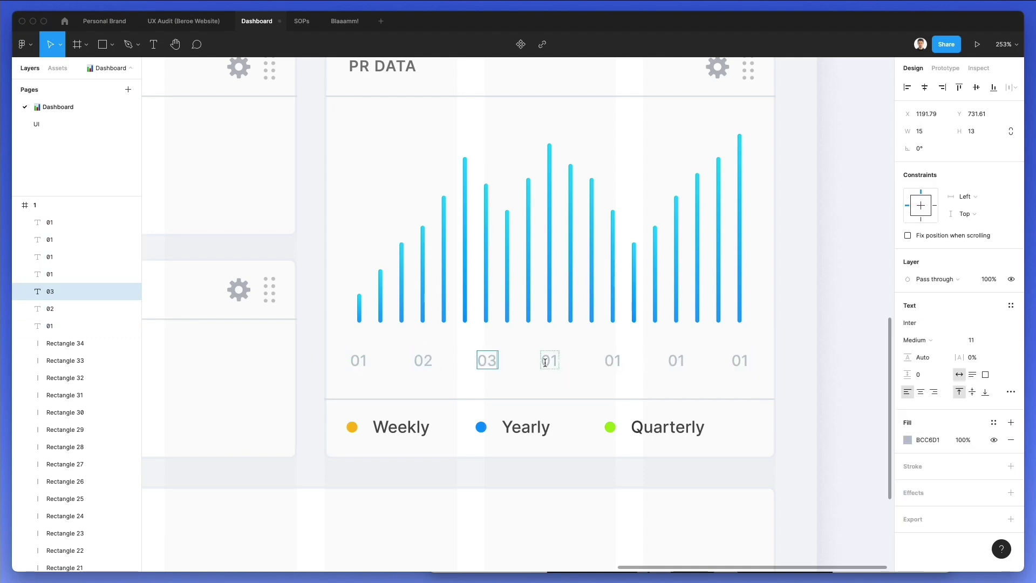
pyautogui.doubleClick(557, 359)
pyautogui.click(617, 360)
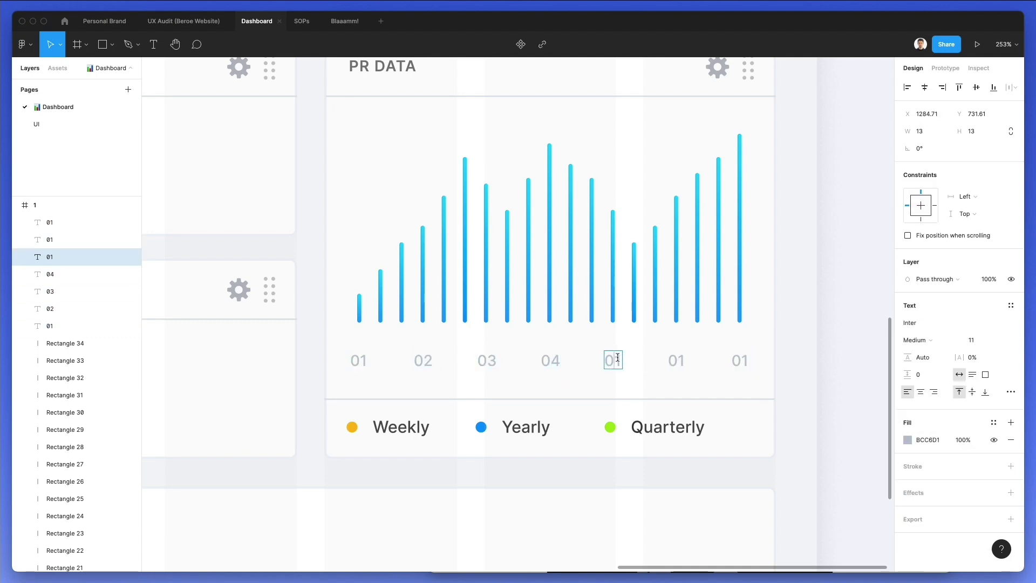
pyautogui.click(680, 357)
pyautogui.doubleClick(745, 357)
pyautogui.write('7')
pyautogui.press('Escape')
pyautogui.press('Escape')
pyautogui.scroll(-1, 758, 338)
pyautogui.scroll(-2, 758, 338)
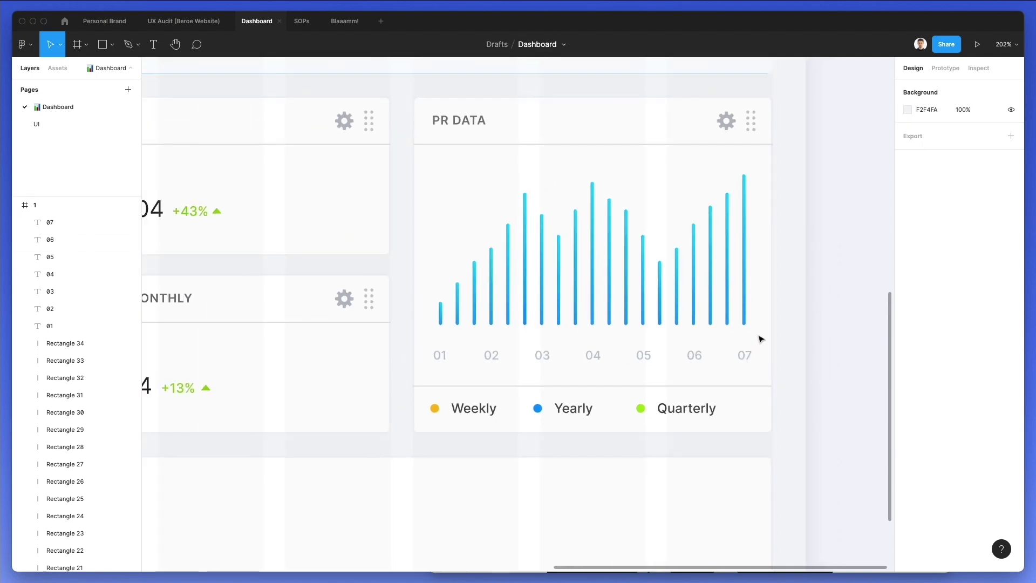
# Make the Weekly legend dot mint green and give the Yearly dot the Quarterly dot's lime green
pyautogui.doubleClick(435, 408)
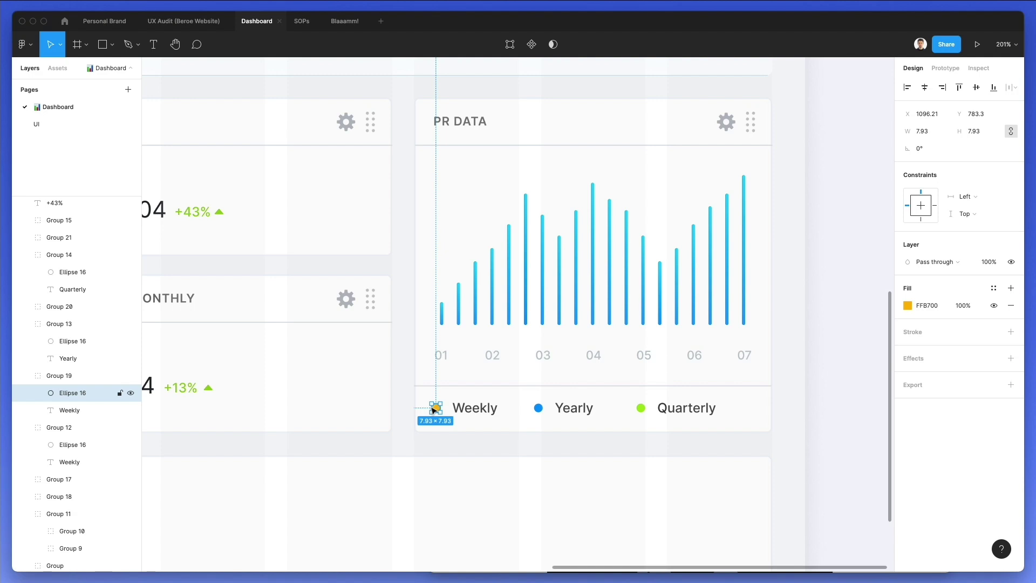
pyautogui.click(907, 306)
pyautogui.moveTo(836, 446); pyautogui.dragTo(832, 447)
pyautogui.moveTo(856, 320); pyautogui.dragTo(932, 318)
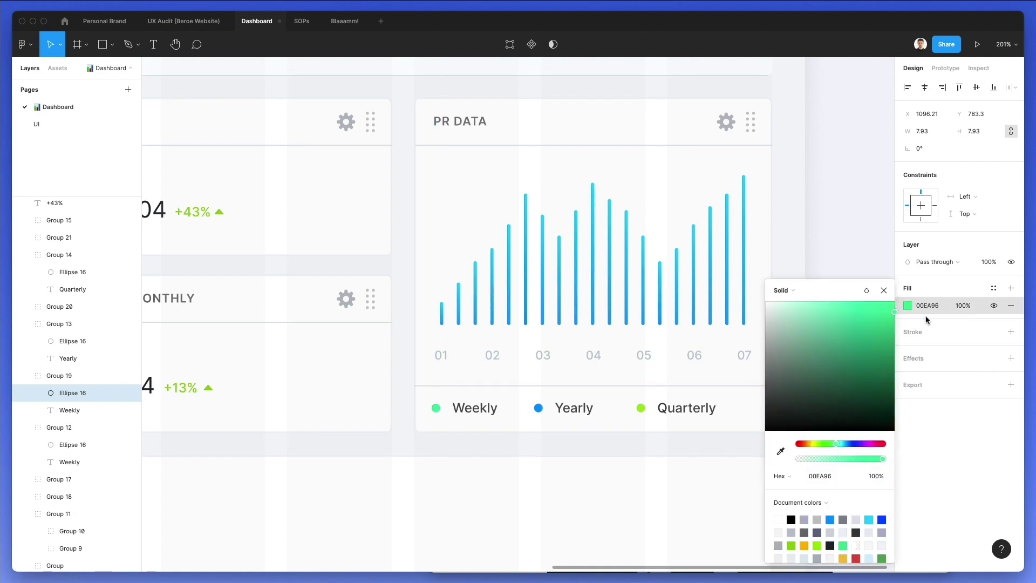
pyautogui.click(537, 407)
pyautogui.press('i')
pyautogui.click(640, 408)
# Set the Quarterly legend dot to the bars' blue, darkened slightly to 008CED
pyautogui.click(639, 409)
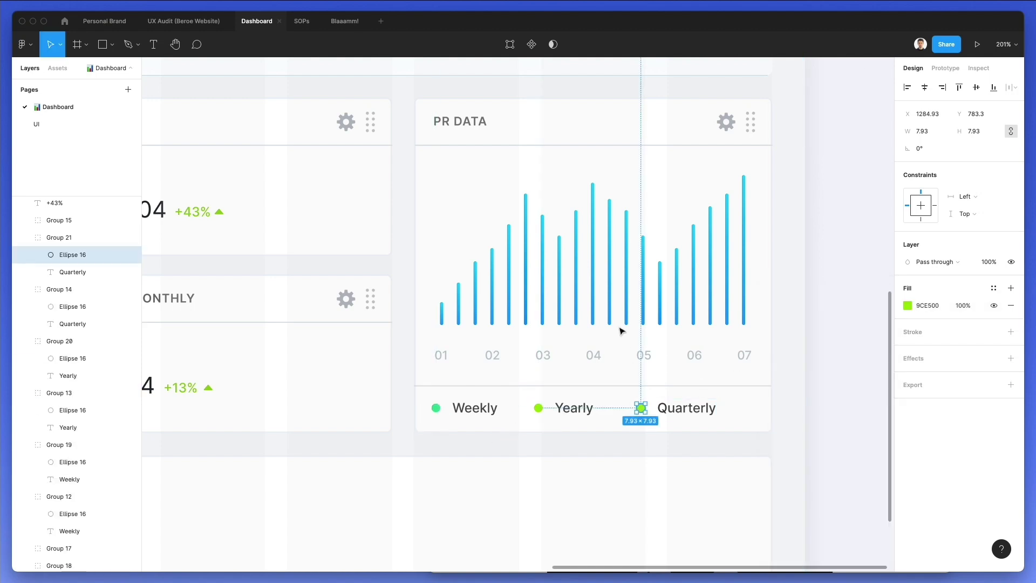
pyautogui.press('i')
pyautogui.click(660, 323)
pyautogui.click(907, 306)
pyautogui.click(894, 312)
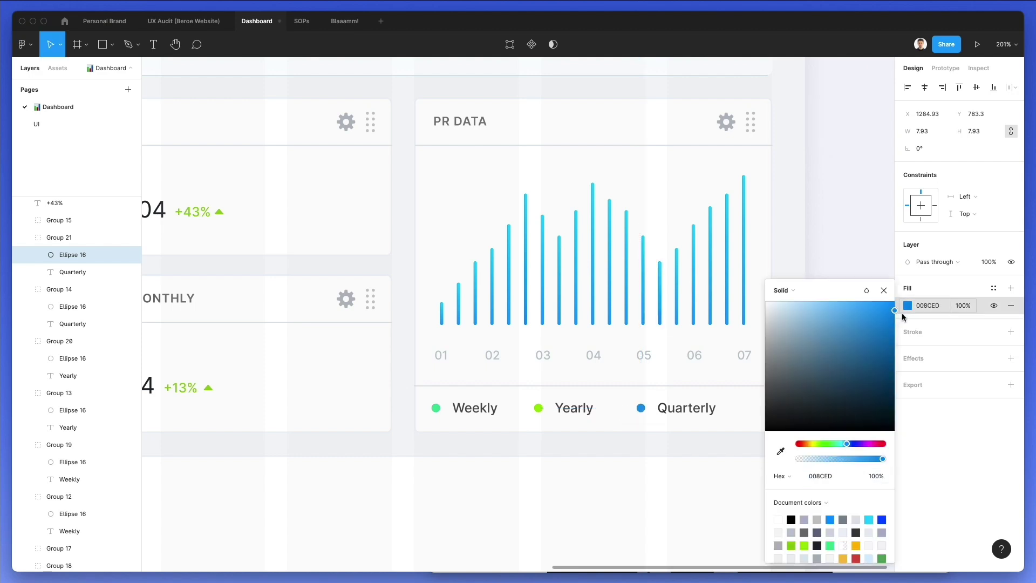
pyautogui.click(458, 453)
pyautogui.scroll(-6, 458, 453)
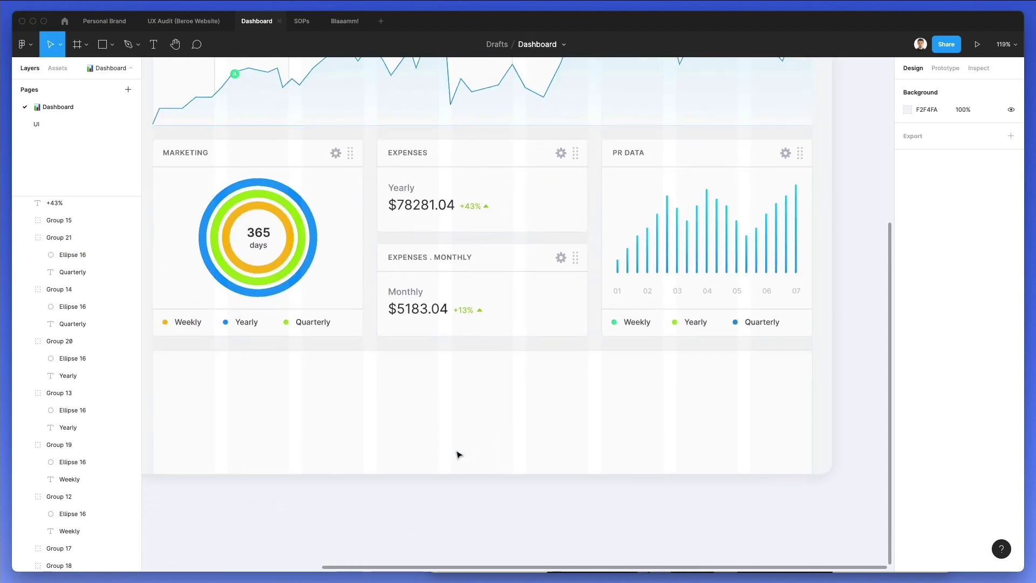
# Shorten all the PR DATA chart bars slightly by lowering their top edge
pyautogui.hscroll(-3, 458, 454)
pyautogui.scroll(2, 458, 454)
pyautogui.hscroll(3, 458, 454)
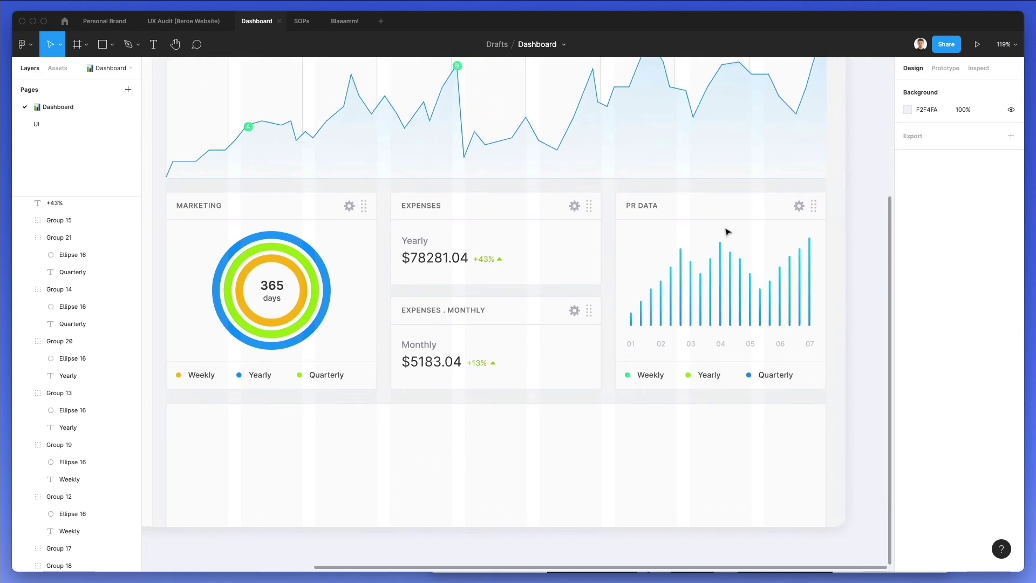
pyautogui.moveTo(644, 237); pyautogui.dragTo(828, 282)
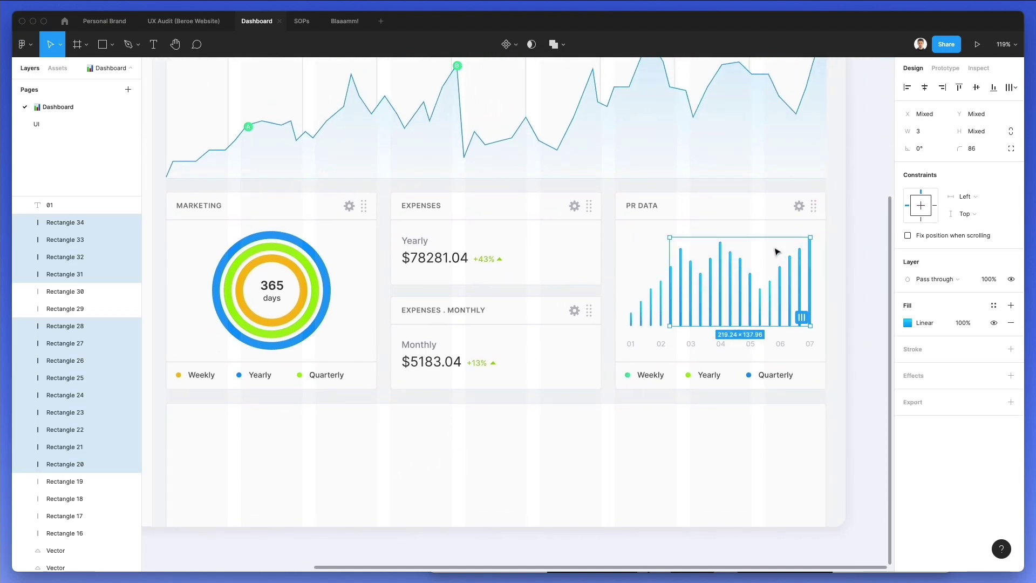
pyautogui.moveTo(633, 240); pyautogui.dragTo(841, 317)
pyautogui.moveTo(742, 238); pyautogui.dragTo(742, 243)
pyautogui.click(742, 238)
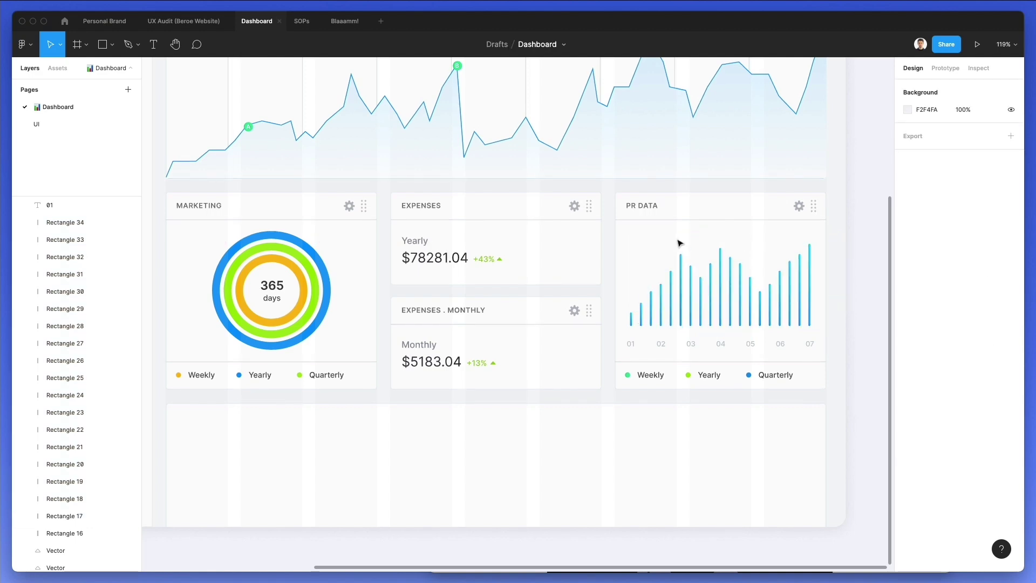
# Copy the $5183.04 amount into the empty bottom panel
pyautogui.moveTo(626, 335); pyautogui.dragTo(820, 358)
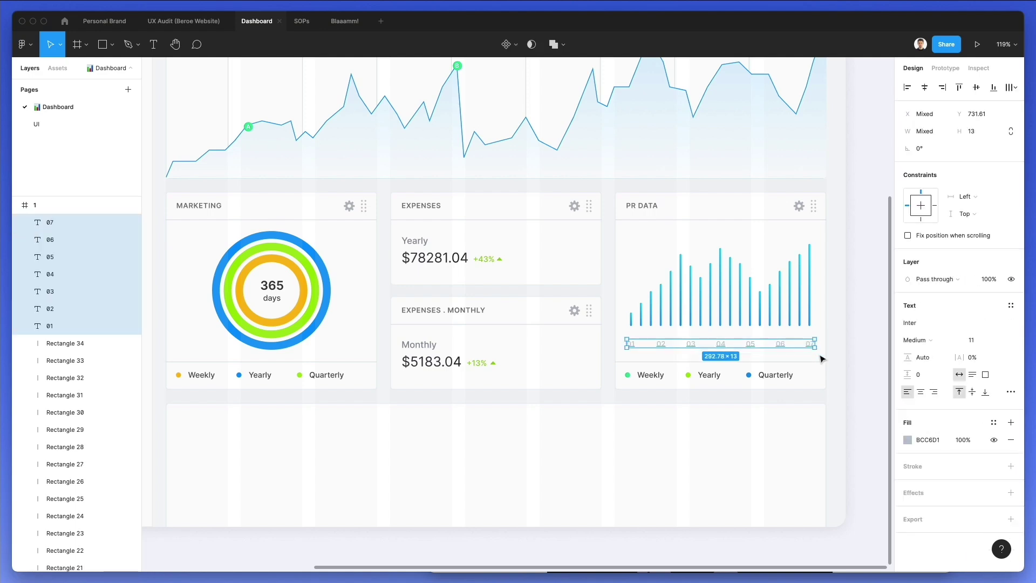
pyautogui.press('Escape')
pyautogui.scroll(-2, 453, 441)
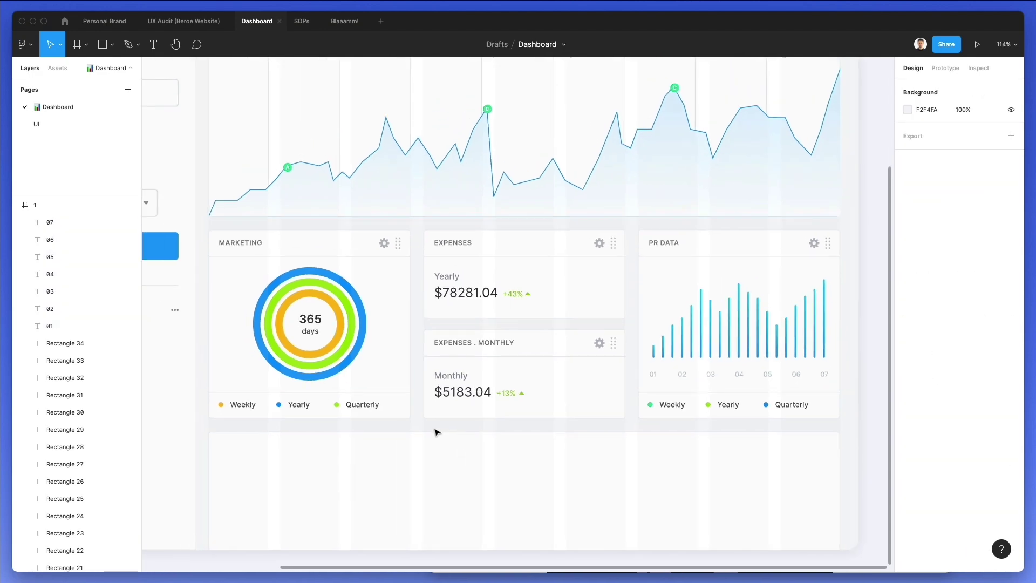
pyautogui.moveTo(465, 400); pyautogui.dragTo(260, 462)
pyautogui.scroll(3, 259, 462)
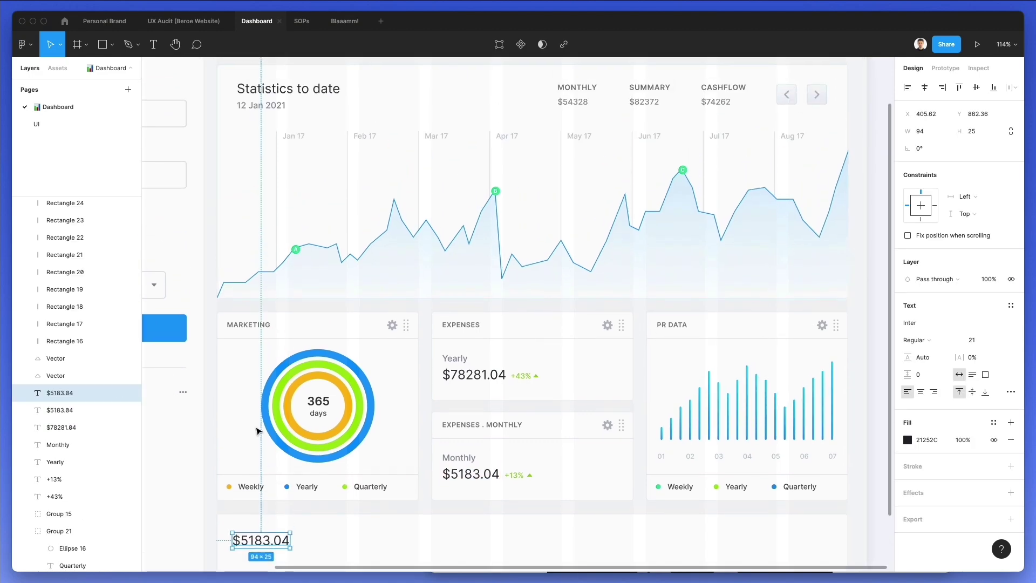
# Rename the line chart's background rectangle layer to 'R'
pyautogui.click(252, 94)
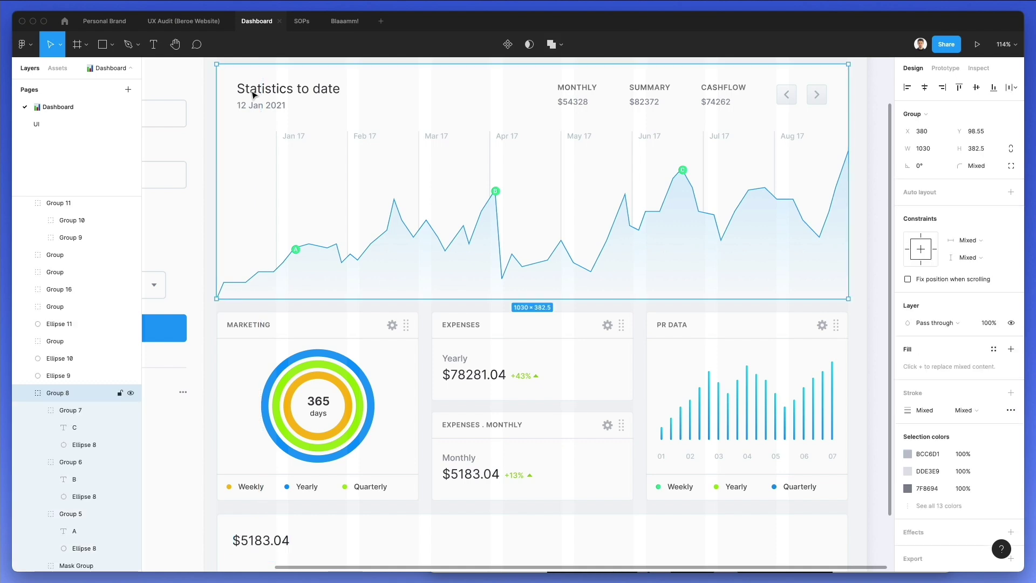
pyautogui.keyDown('super'); pyautogui.click(252, 94); pyautogui.keyUp('super')
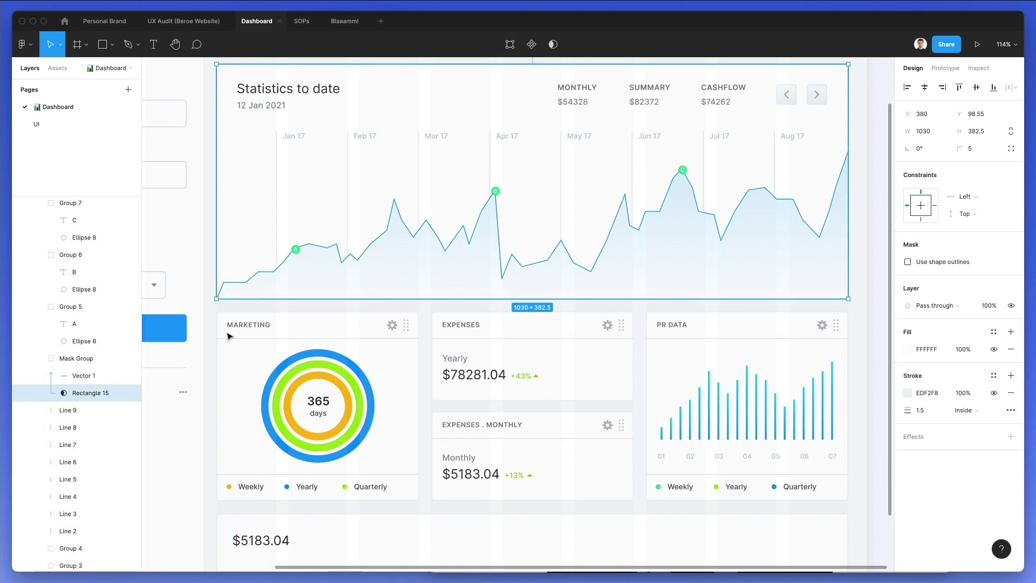
pyautogui.press('super+r')
pyautogui.write('R')
pyautogui.click(211, 443)
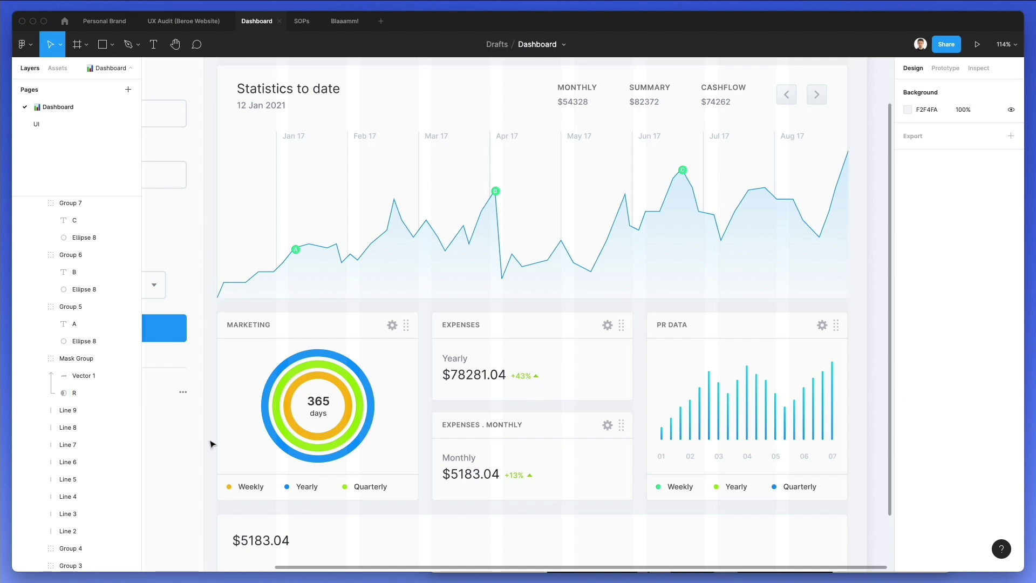
# Turn on the canvas rulers, add a guide, and snap the copied amount to it
pyautogui.click(24, 44)
pyautogui.click(59, 76)
pyautogui.write('rul')
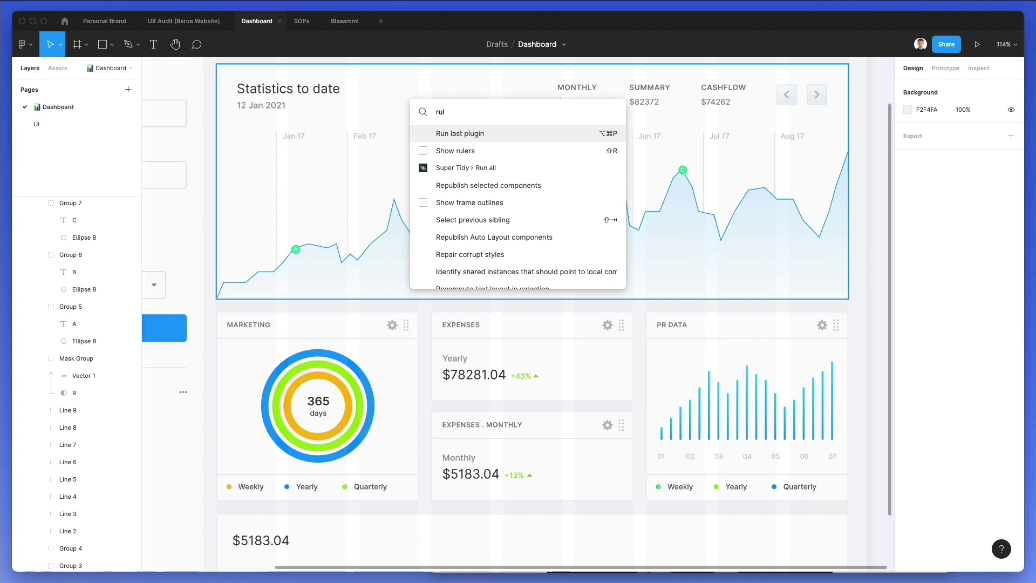
pyautogui.press('Down')
pyautogui.press('Return')
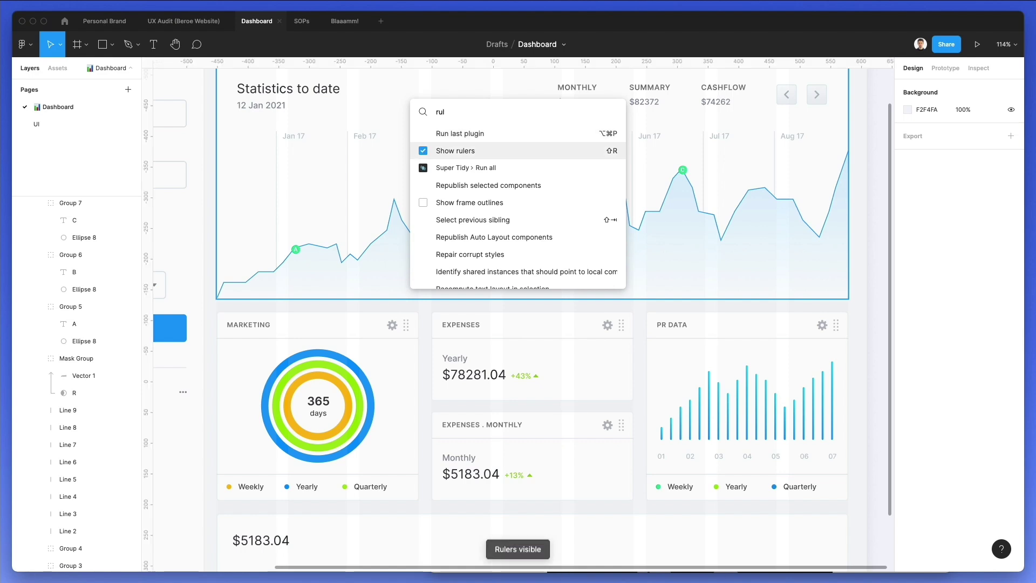
pyautogui.scroll(-2, 358, 363)
pyautogui.scroll(-2, 357, 363)
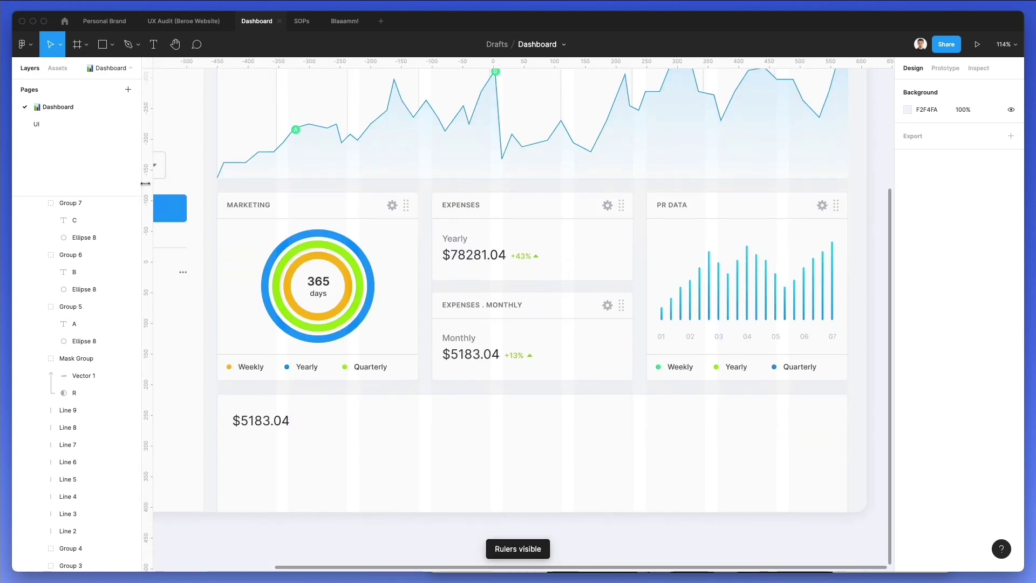
pyautogui.scroll(3, 280, 176)
pyautogui.moveTo(149, 144); pyautogui.dragTo(238, 132)
pyautogui.moveTo(258, 528); pyautogui.dragTo(260, 531)
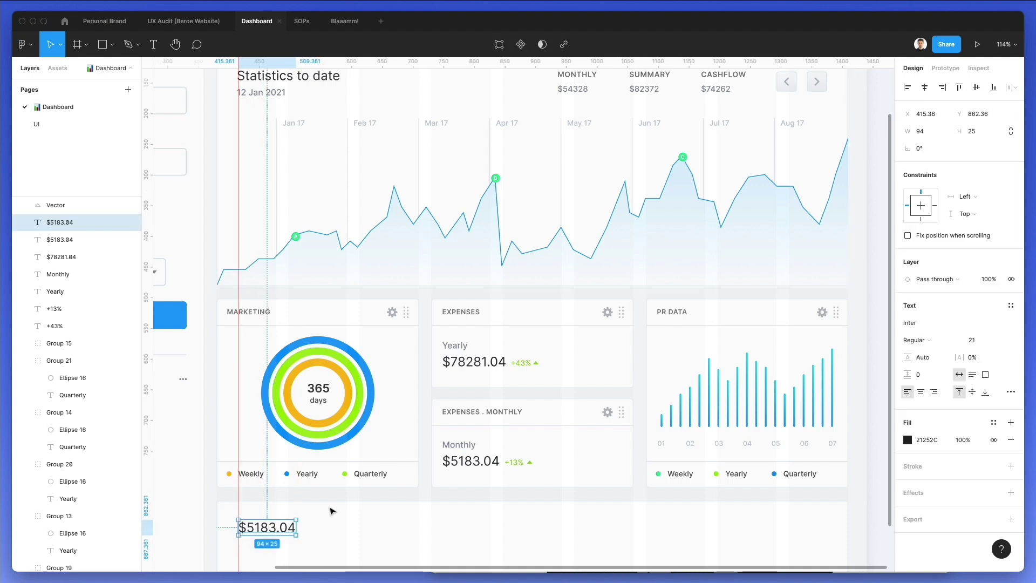
pyautogui.click(331, 510)
# Retype the copied amount as the heading 'Overview Data'
pyautogui.scroll(-3, 331, 509)
pyautogui.click(248, 454)
pyautogui.doubleClick(273, 452)
pyautogui.write('Overview data')
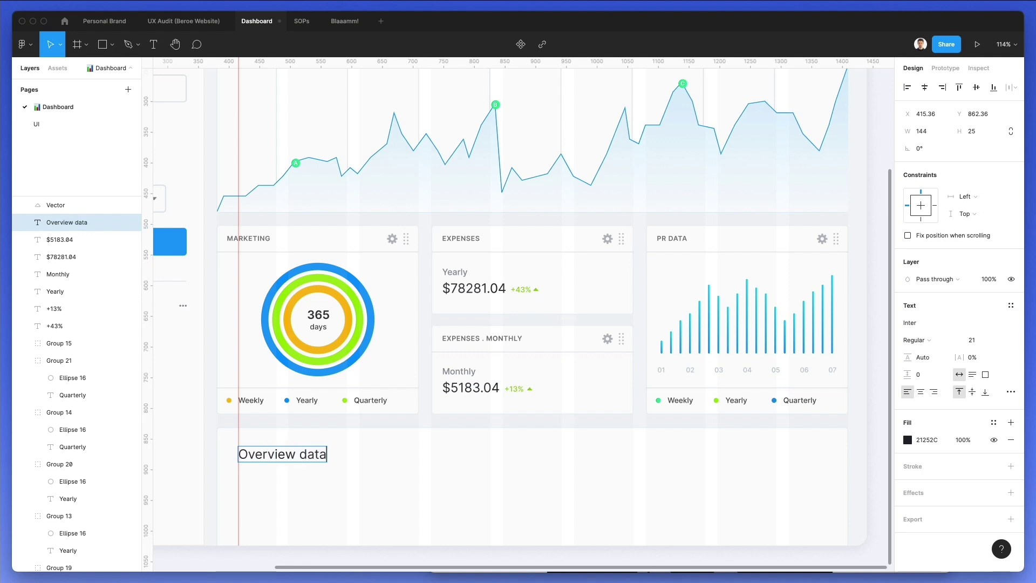
pyautogui.press('BackSpace')
pyautogui.write('D')
pyautogui.press('Escape')
pyautogui.press('Escape')
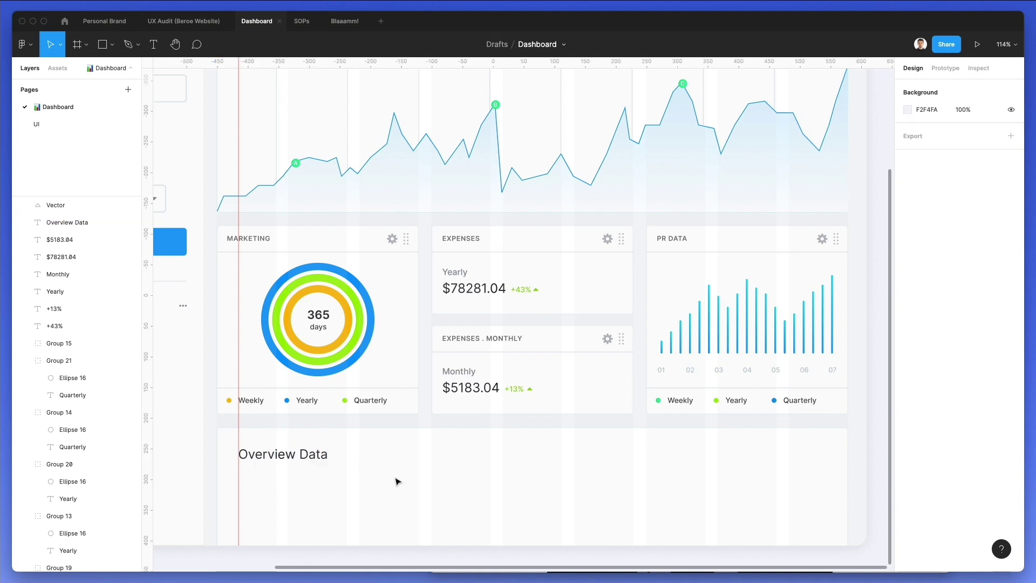
pyautogui.scroll(-1, 313, 441)
pyautogui.click(310, 437)
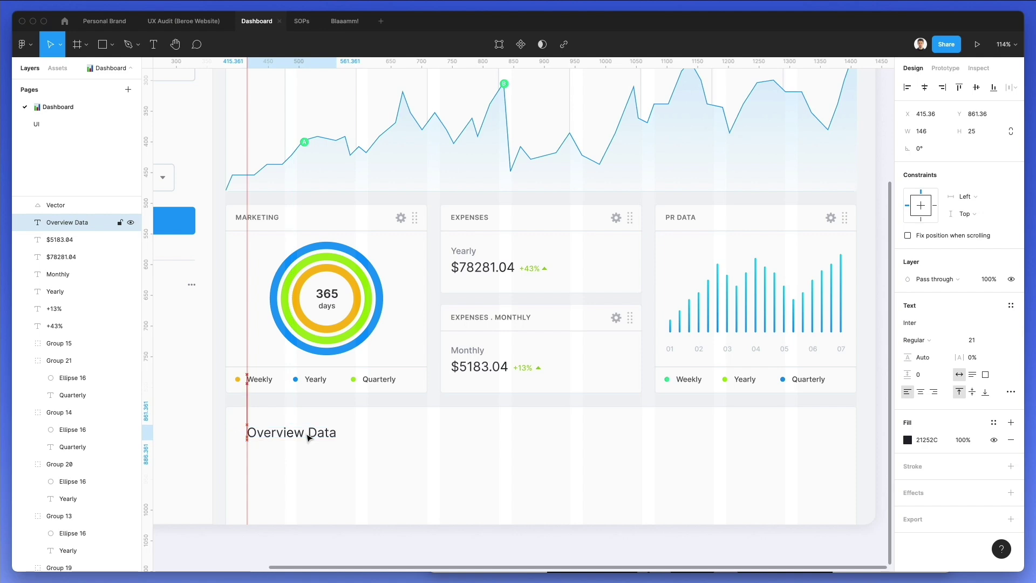
pyautogui.click(437, 451)
# Copy the Children dropdown to the panel's right side and change its label to '11'
pyautogui.scroll(1, 437, 451)
pyautogui.hscroll(-1, 437, 451)
pyautogui.scroll(3, 437, 451)
pyautogui.hscroll(-5, 437, 451)
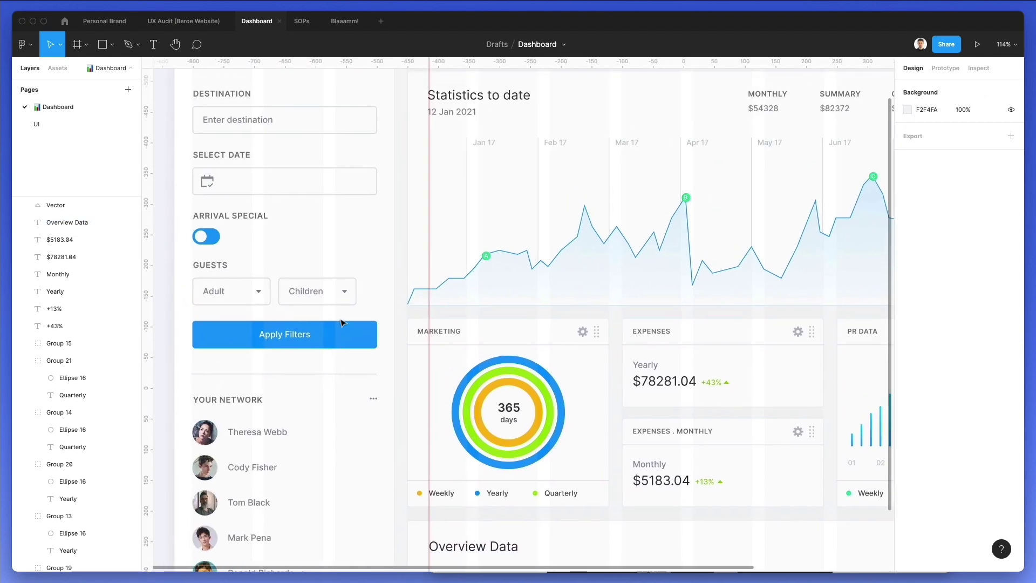
pyautogui.moveTo(311, 286); pyautogui.dragTo(550, 526)
pyautogui.scroll(-4, 590, 513)
pyautogui.scroll(-1, 590, 513)
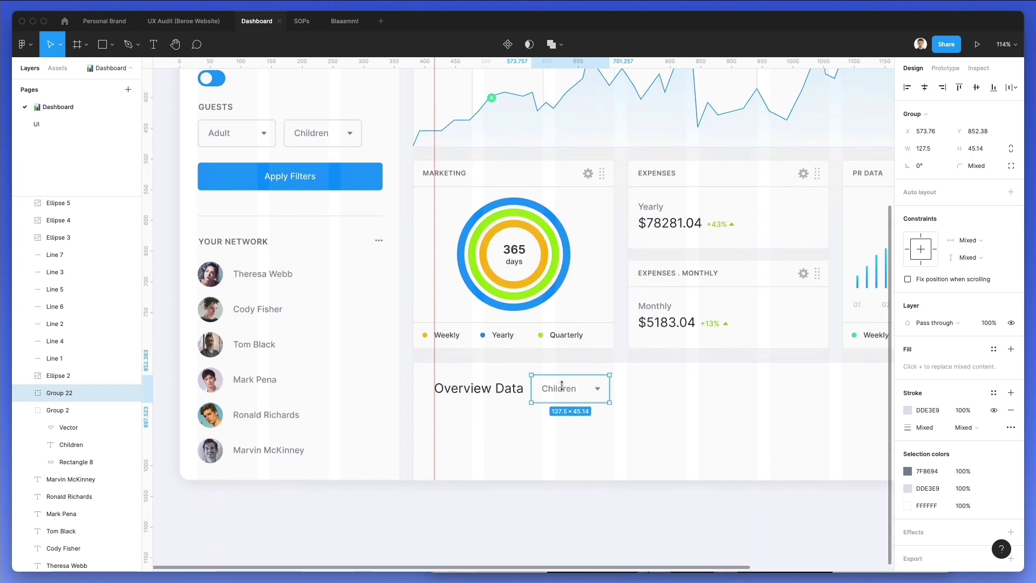
pyautogui.moveTo(562, 391); pyautogui.dragTo(721, 396)
pyautogui.doubleClick(709, 388)
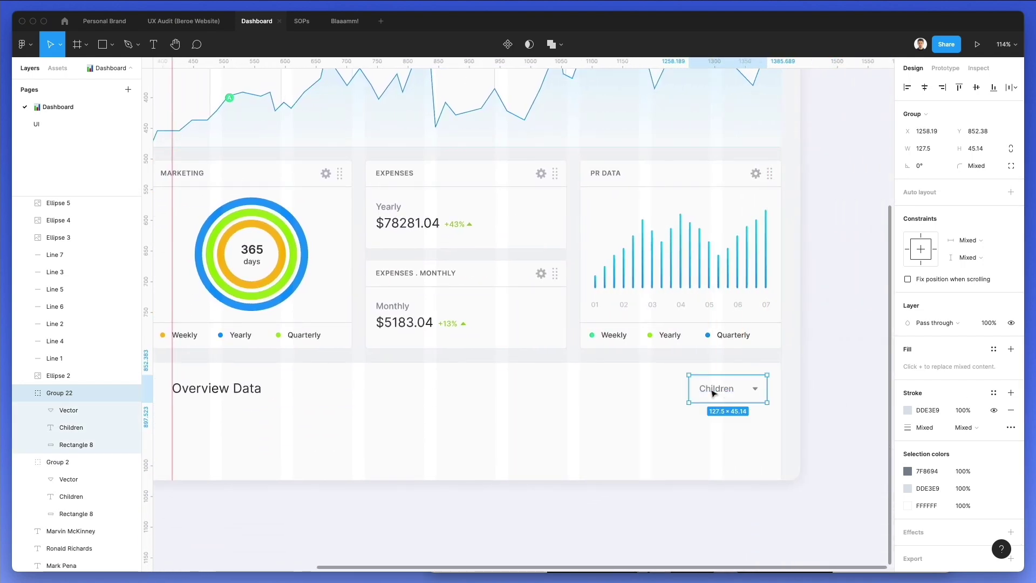
pyautogui.doubleClick(710, 388)
pyautogui.write('11 Nov - 10 Dec')
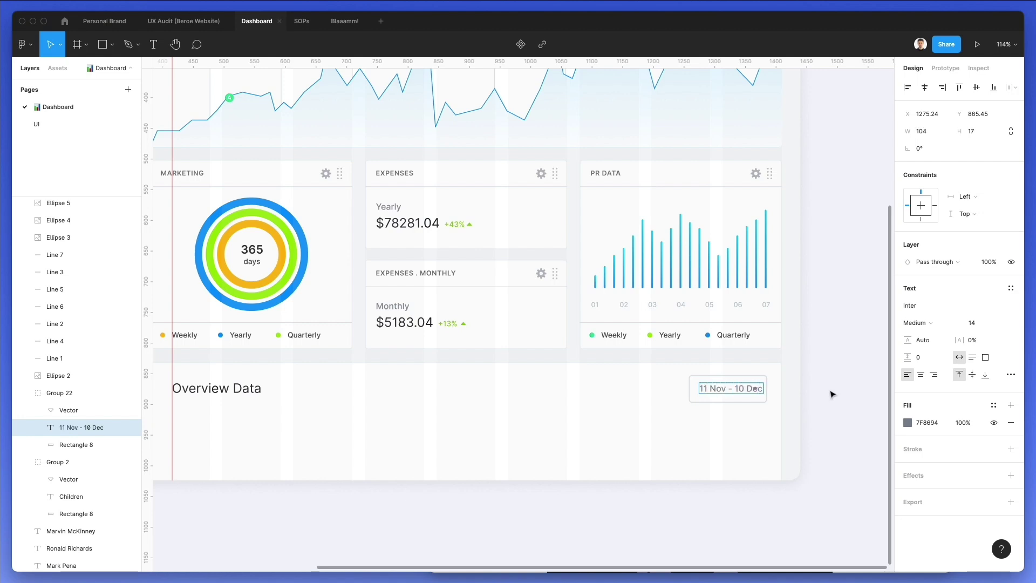
# Shift the date text left and make the date box wider on the left and slightly shorter
pyautogui.press('Escape')
pyautogui.moveTo(744, 389); pyautogui.dragTo(671, 386)
pyautogui.click(719, 392)
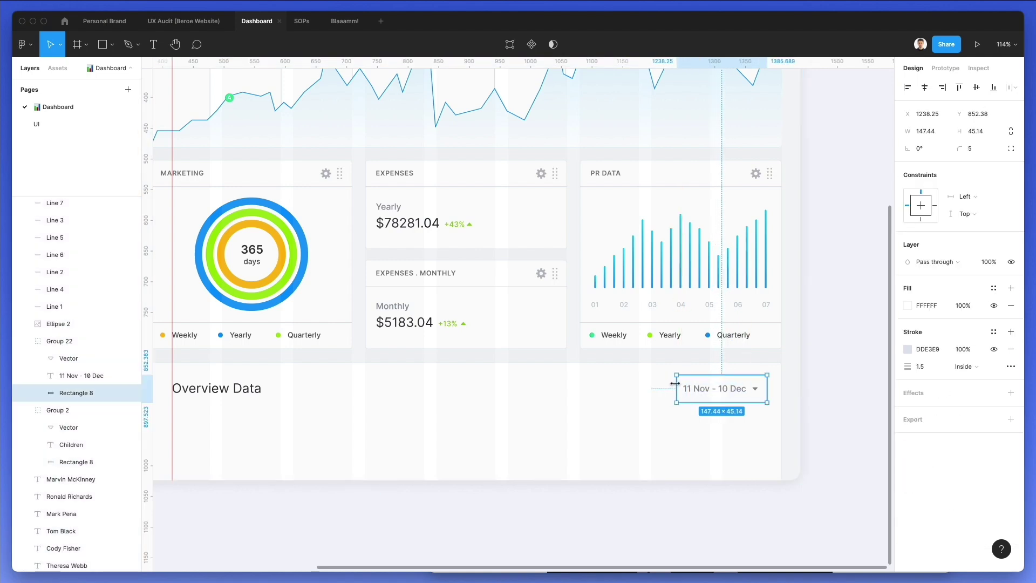
pyautogui.scroll(5, 675, 383)
pyautogui.moveTo(659, 395); pyautogui.dragTo(649, 396)
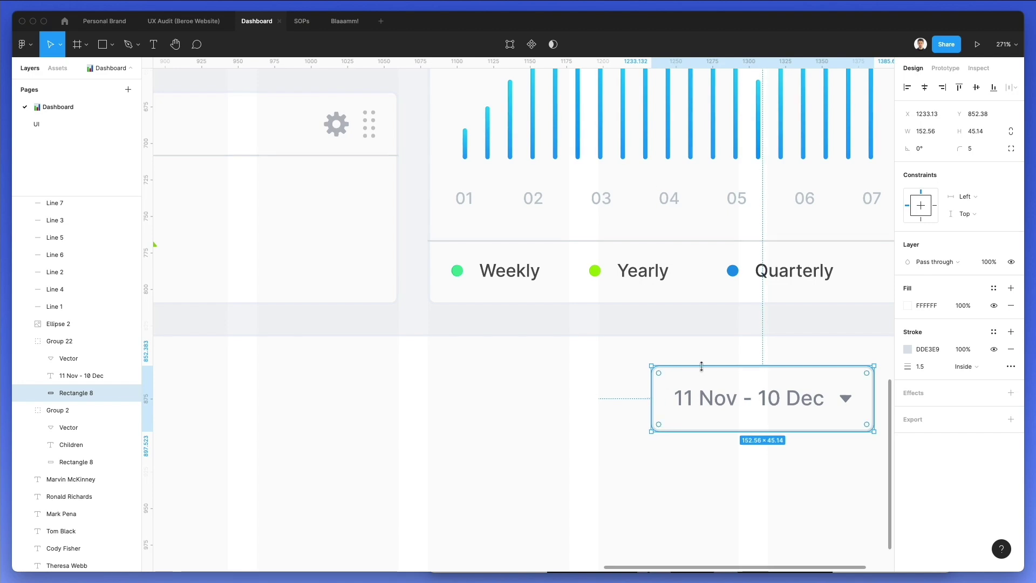
pyautogui.moveTo(704, 370); pyautogui.dragTo(705, 370)
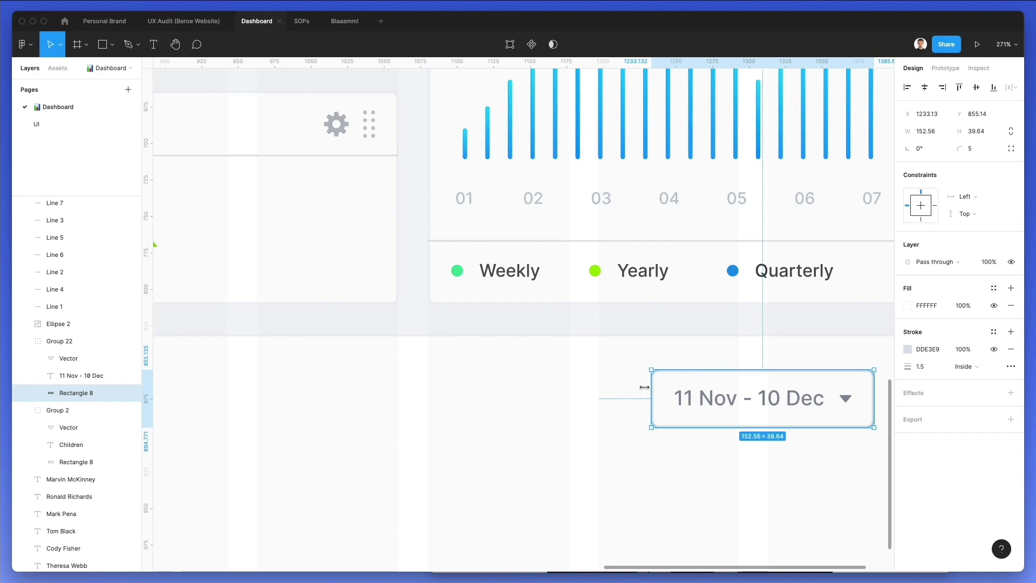
# Set the '11 Nov - 10 Dec' text to font size 13 and nudge it up and right
pyautogui.click(717, 398)
pyautogui.click(971, 322)
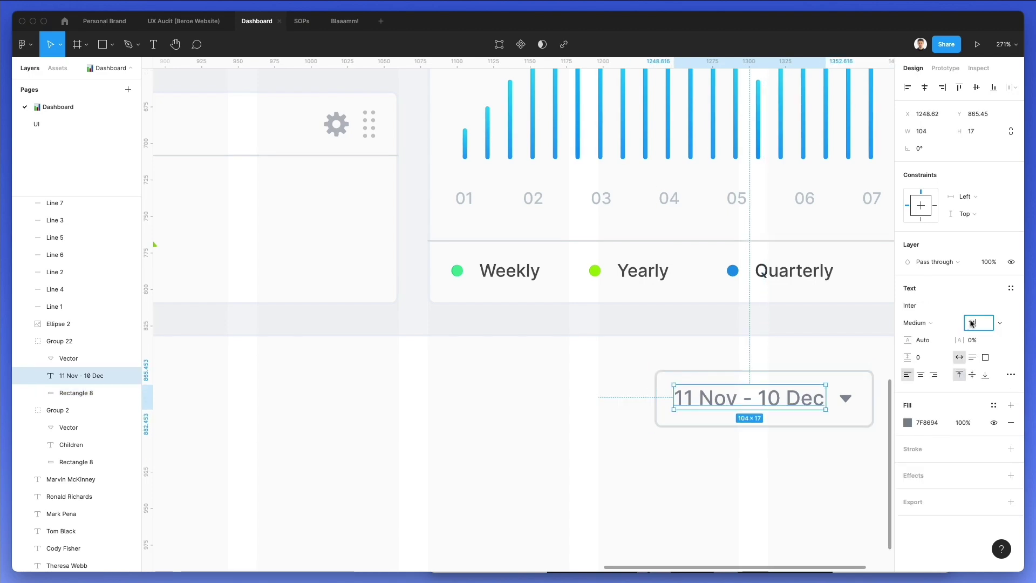
pyautogui.write('13')
pyautogui.press('Return')
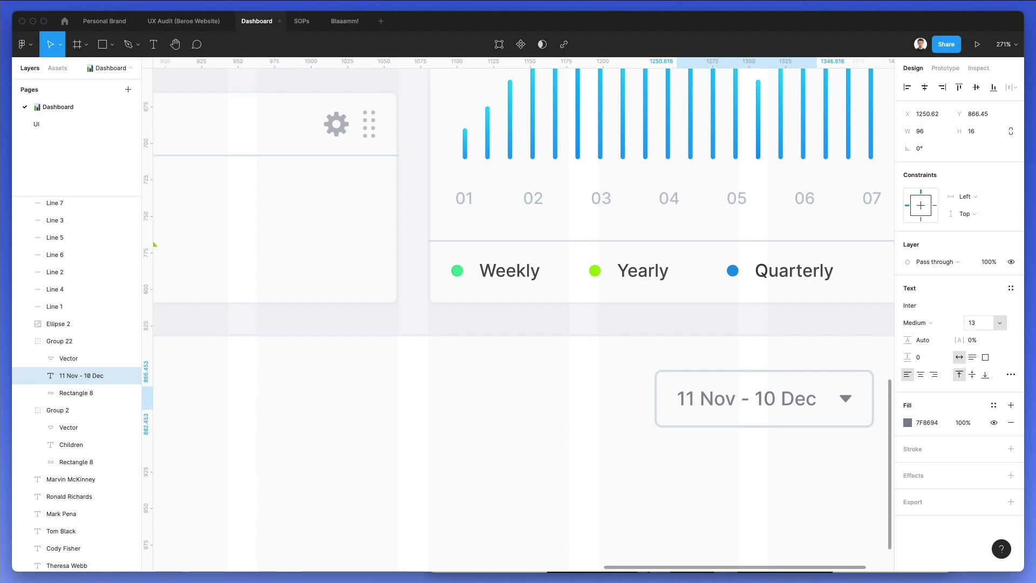
pyautogui.moveTo(756, 402)
pyautogui.mouseDown()
pyautogui.moveTo(747, 401)
pyautogui.moveTo(759, 400)
pyautogui.mouseUp()
# Narrow the date box from its left edge and nudge the date text down to centre it
pyautogui.click(715, 378)
pyautogui.moveTo(654, 387); pyautogui.dragTo(667, 397)
pyautogui.click(598, 387)
pyautogui.click(663, 395)
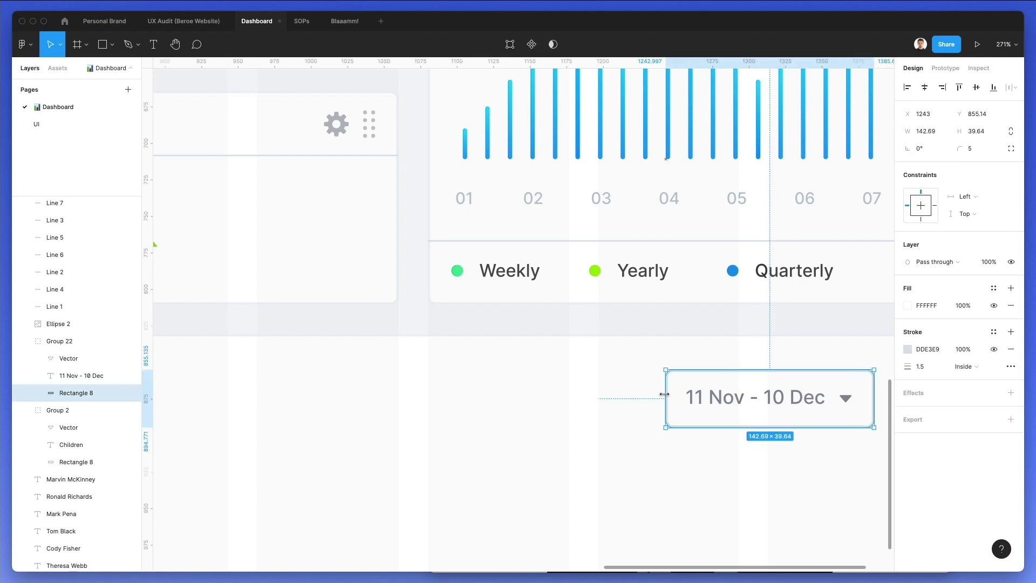
pyautogui.click(729, 401)
pyautogui.moveTo(729, 400); pyautogui.dragTo(730, 402)
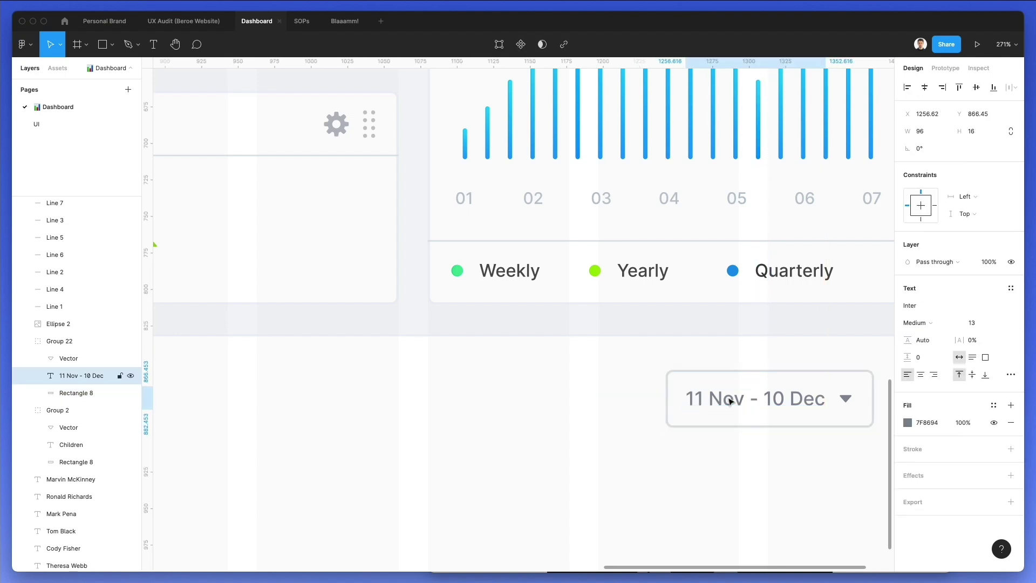
pyautogui.click(611, 367)
pyautogui.scroll(-10, 611, 367)
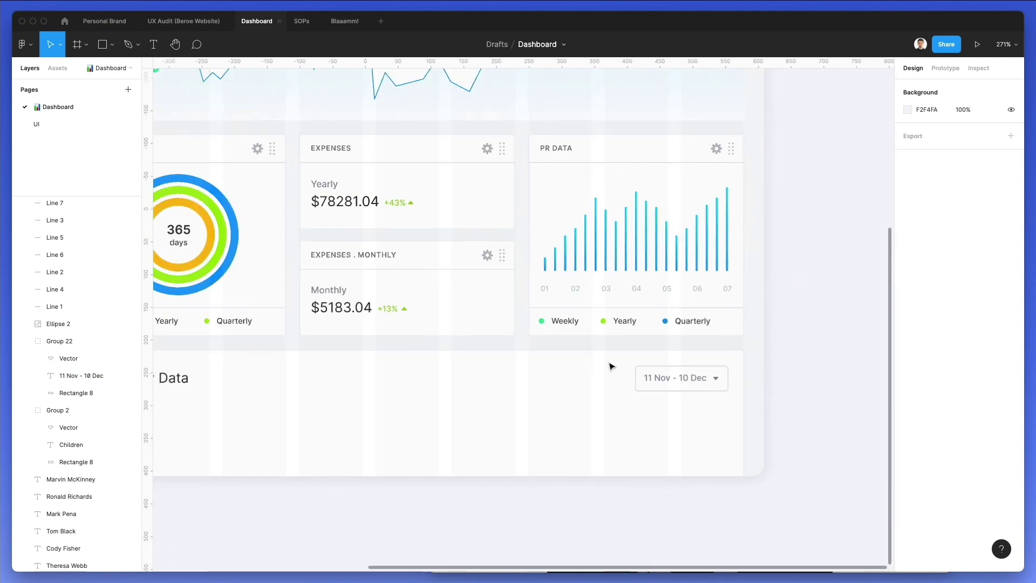
# Drag a copy of the MARKETING card title down below the Overview Data heading
pyautogui.hscroll(-2, 611, 367)
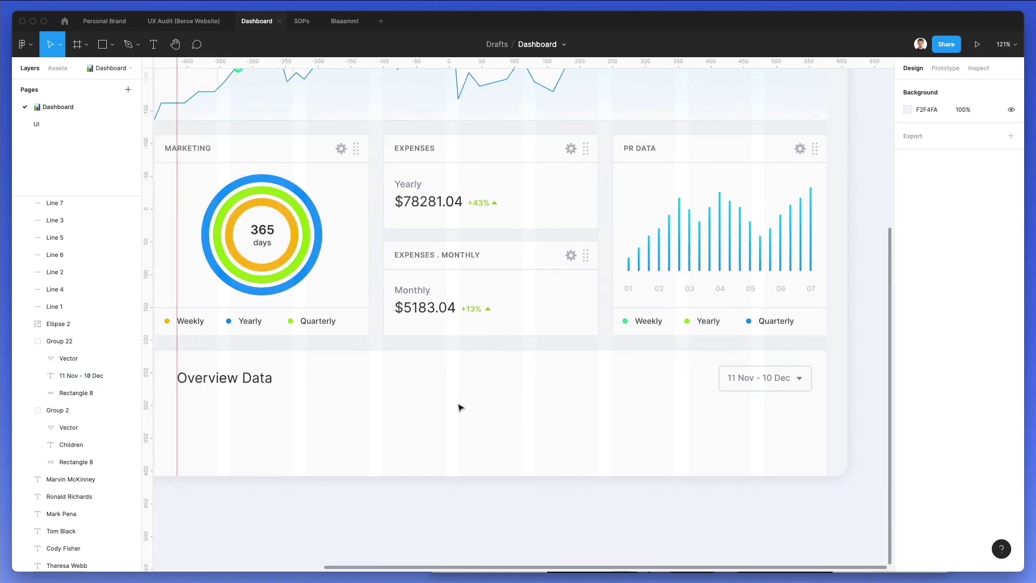
pyautogui.hscroll(-5, 458, 407)
pyautogui.scroll(2, 461, 408)
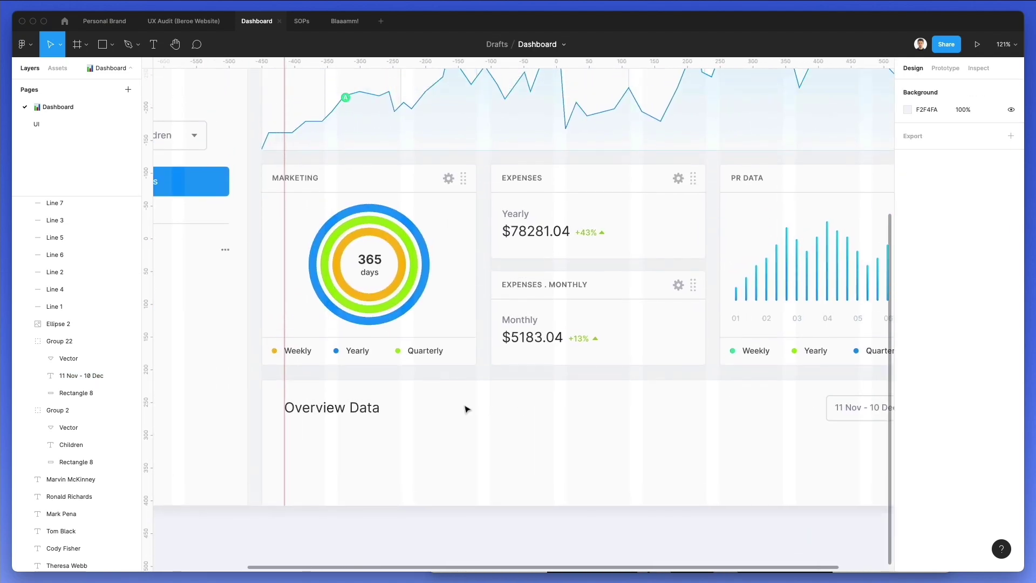
pyautogui.hscroll(-1, 450, 423)
pyautogui.scroll(4, 367, 443)
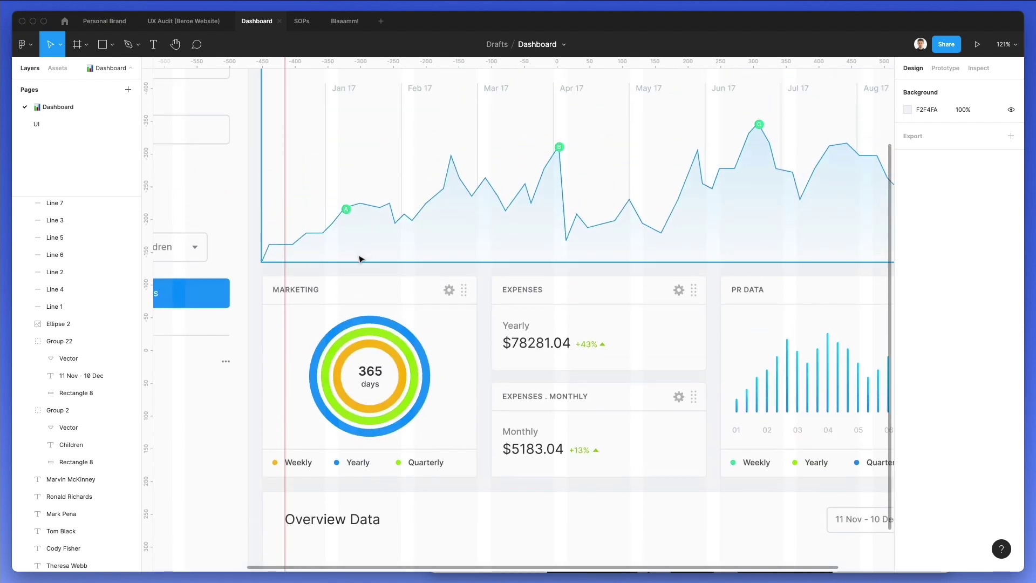
pyautogui.click(305, 289)
pyautogui.scroll(-4, 305, 415)
pyautogui.moveTo(303, 291); pyautogui.dragTo(309, 447)
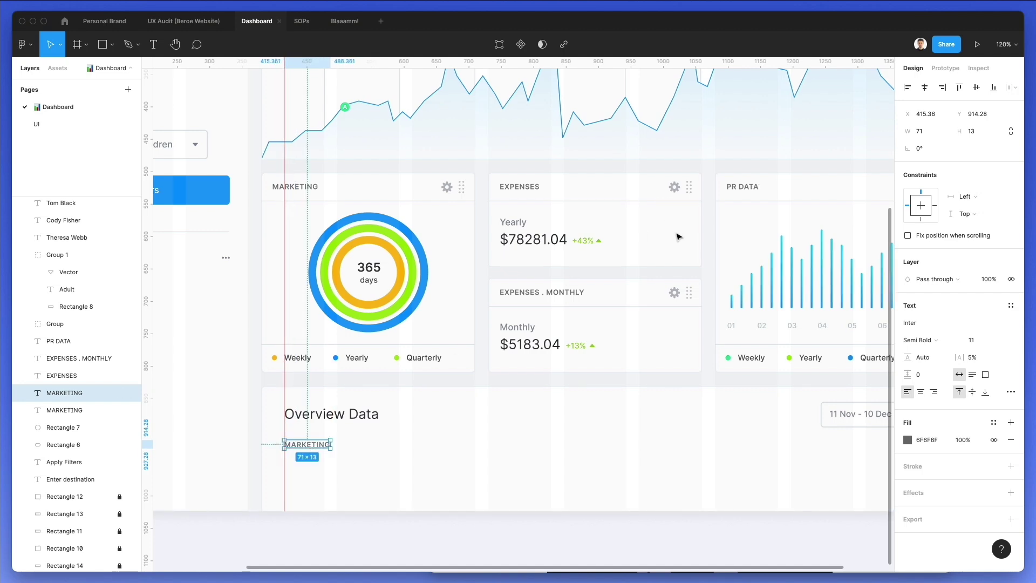
pyautogui.hscroll(5, 674, 237)
pyautogui.hscroll(-1, 672, 251)
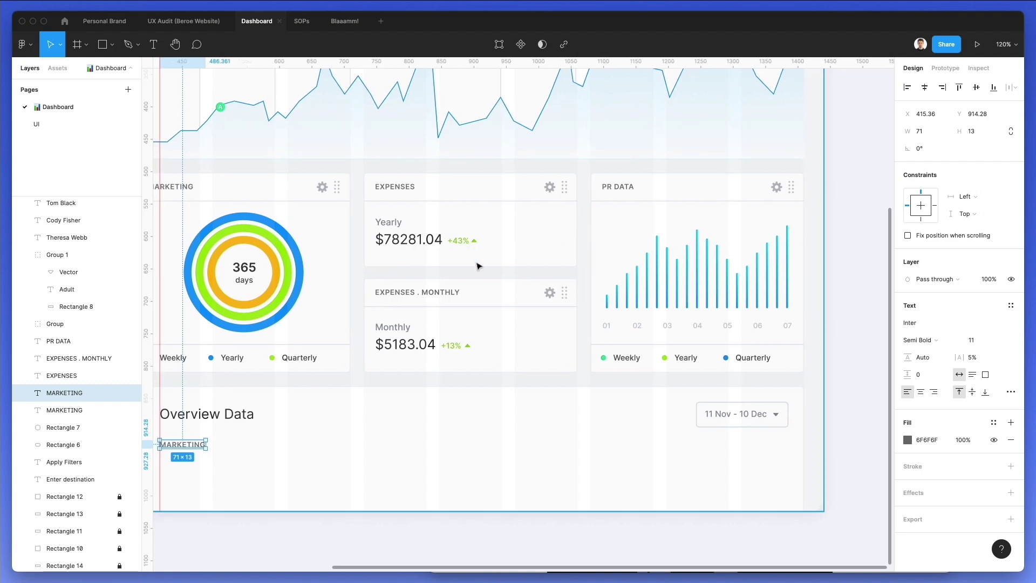
# Paste a copy of the +13% arrow beside the new MARKETING label and make it dark grey
pyautogui.click(466, 348)
pyautogui.scroll(10, 203, 431)
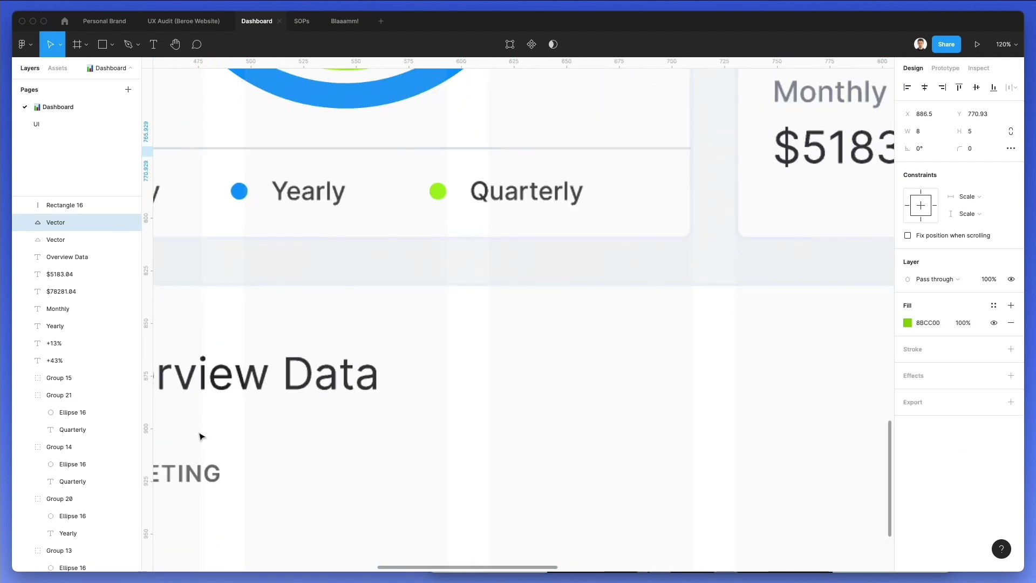
pyautogui.press('super+v')
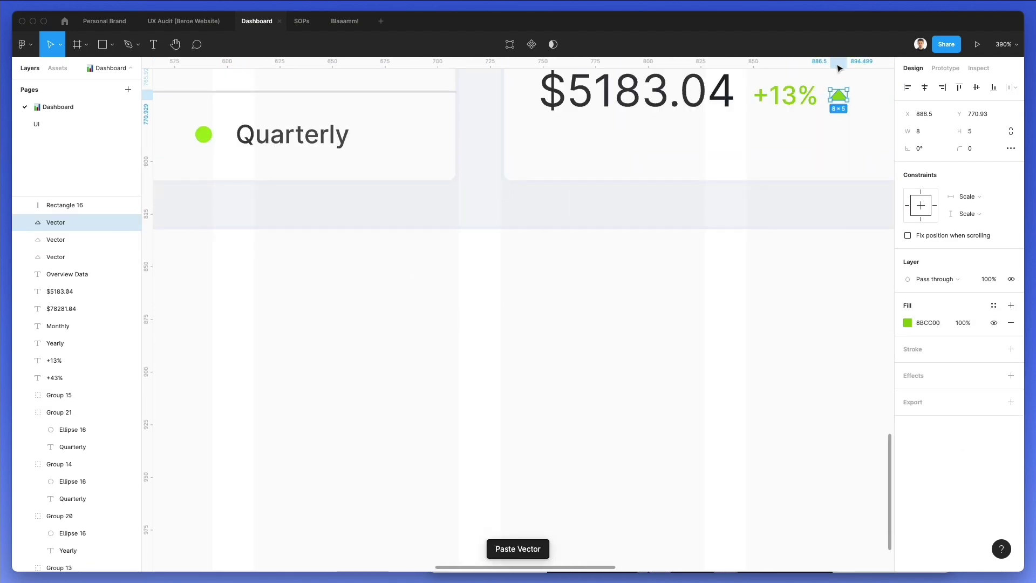
pyautogui.moveTo(835, 103); pyautogui.dragTo(306, 427)
pyautogui.hscroll(-6, 385, 423)
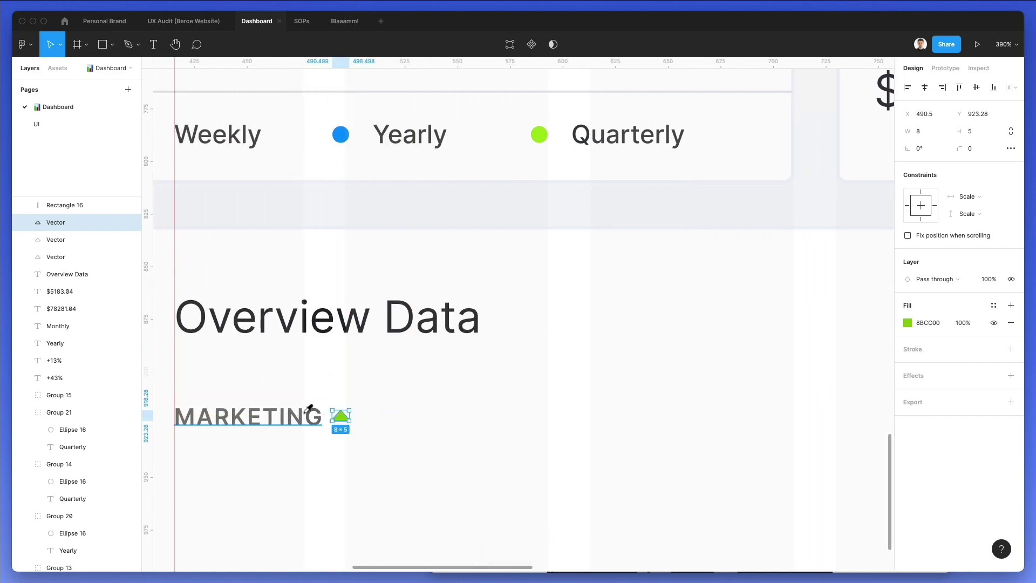
pyautogui.press('i')
pyautogui.click(310, 408)
pyautogui.click(379, 411)
pyautogui.scroll(1, 340, 419)
pyautogui.click(340, 420)
pyautogui.press('Right')
pyautogui.press('Right')
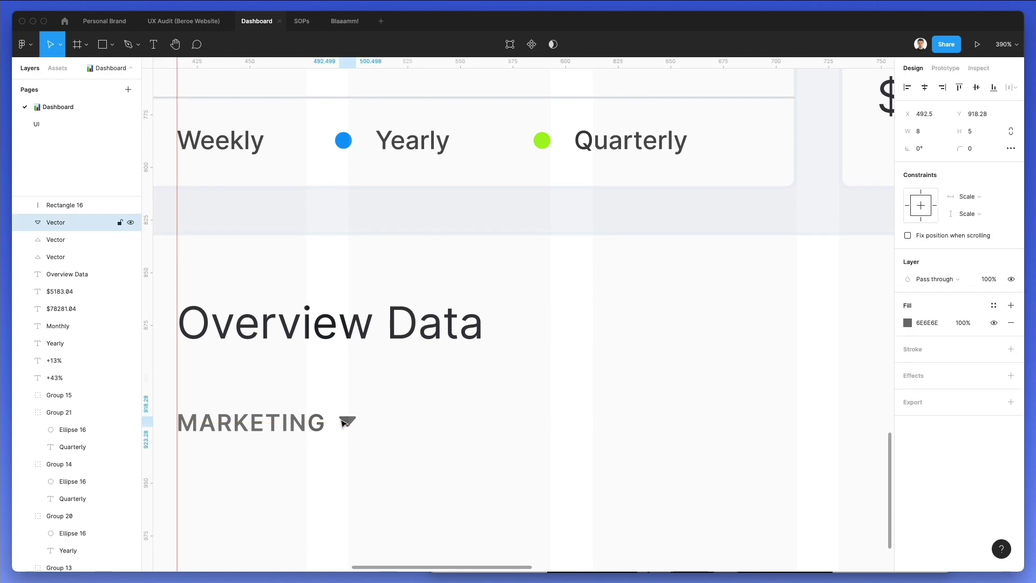
pyautogui.click(381, 424)
# Give the MARKETING label the grey of the Monthly text and match the arrow to it
pyautogui.moveTo(387, 404); pyautogui.dragTo(192, 464)
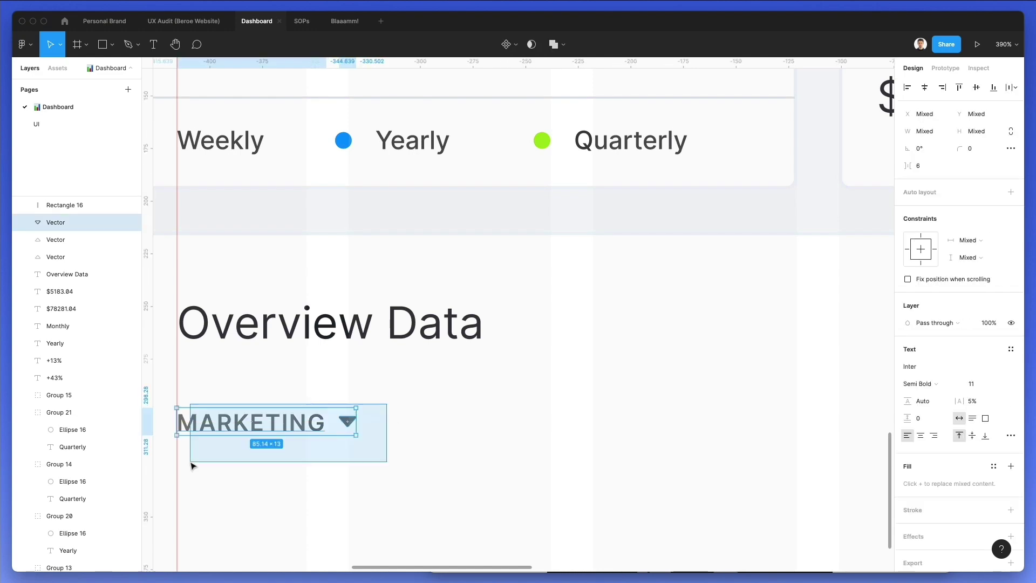
pyautogui.click(297, 429)
pyautogui.scroll(-3, 494, 434)
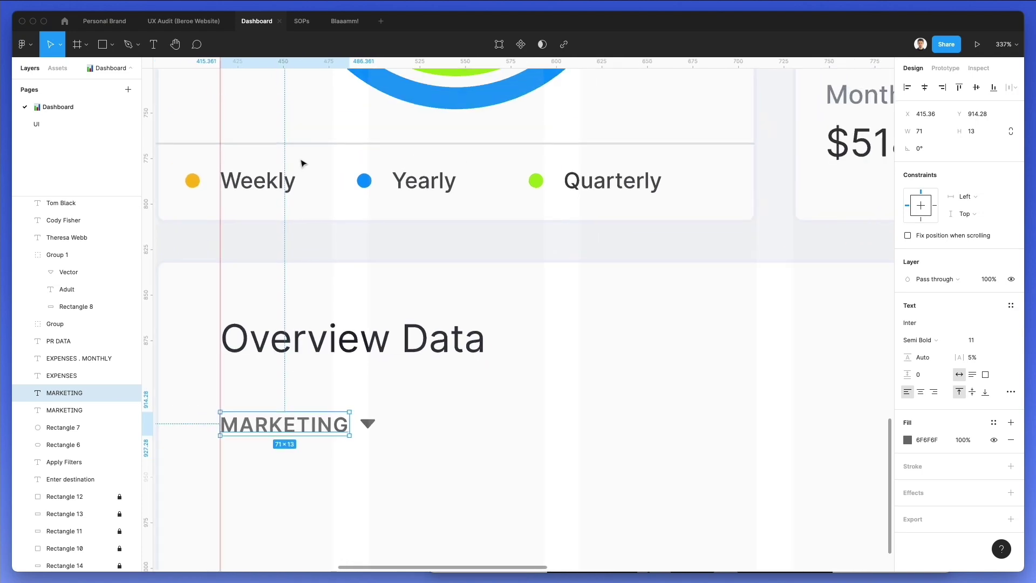
pyautogui.press('i')
pyautogui.scroll(-5, 407, 185)
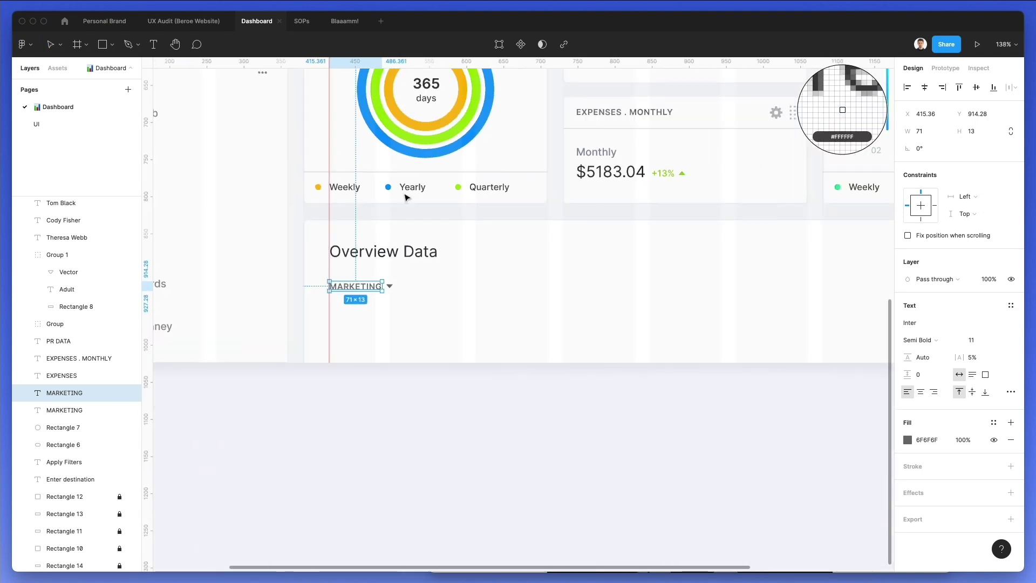
pyautogui.click(584, 152)
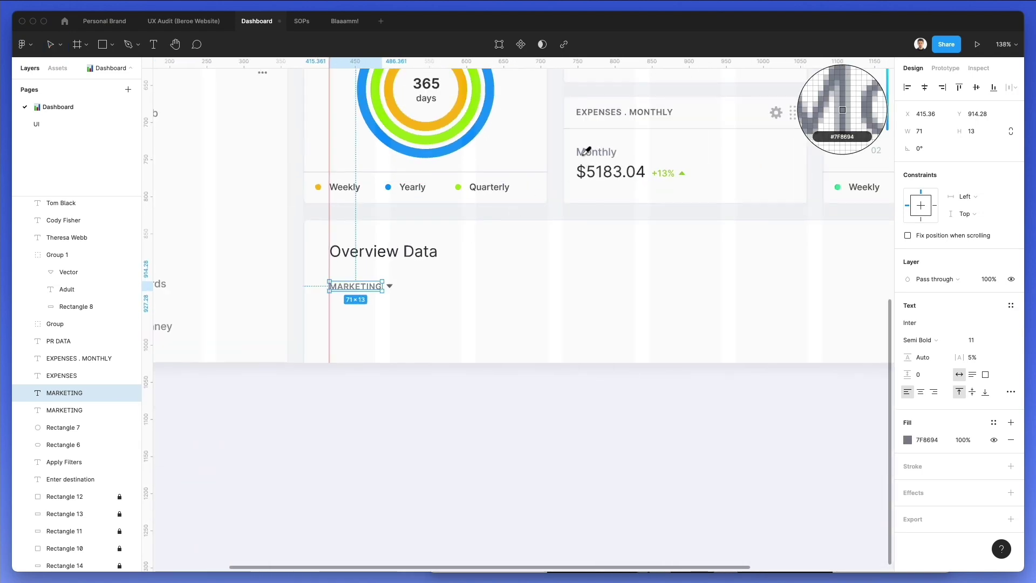
pyautogui.click(390, 286)
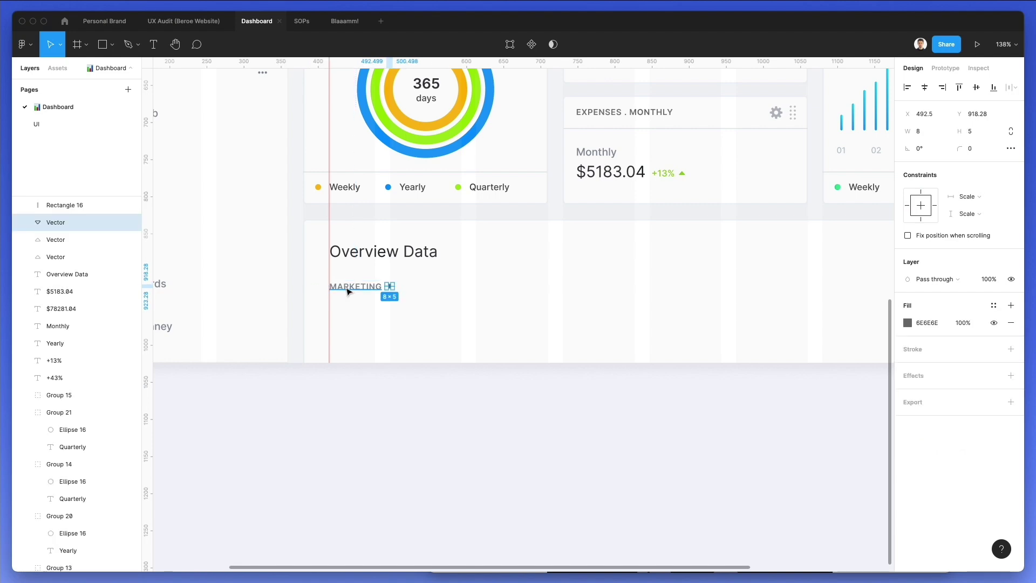
pyautogui.scroll(5, 394, 284)
pyautogui.press('i')
pyautogui.click(398, 277)
# Wrap the label and arrow in an auto-layout frame with the arrow vertically centred
pyautogui.moveTo(569, 320); pyautogui.dragTo(298, 270)
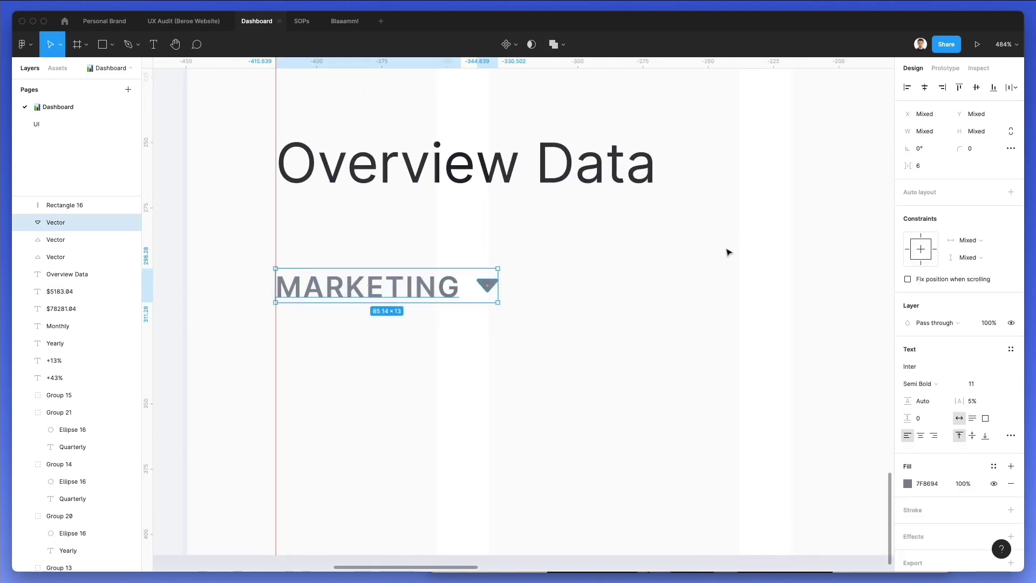
pyautogui.hotkey('shift', 'a')
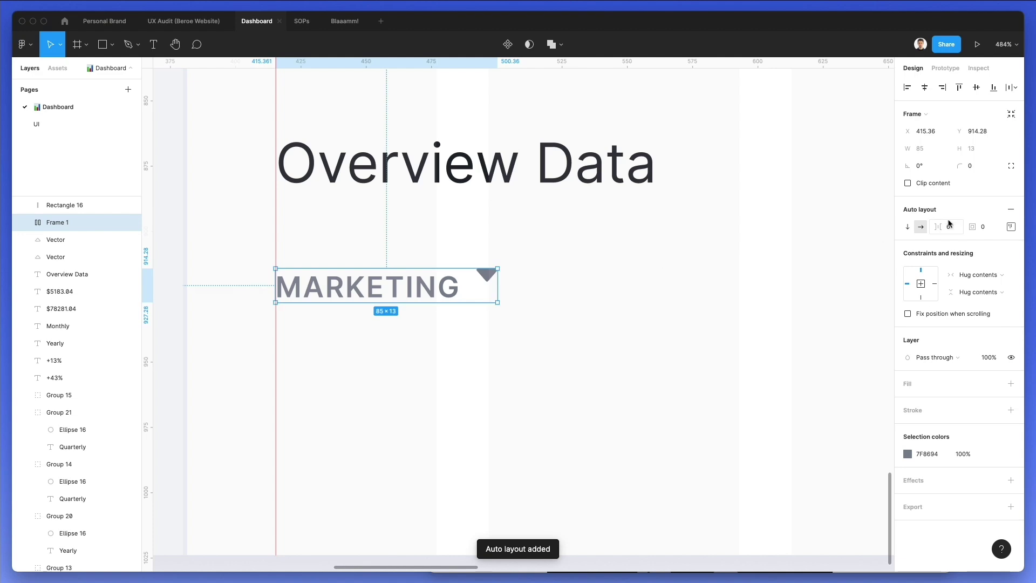
pyautogui.click(1004, 228)
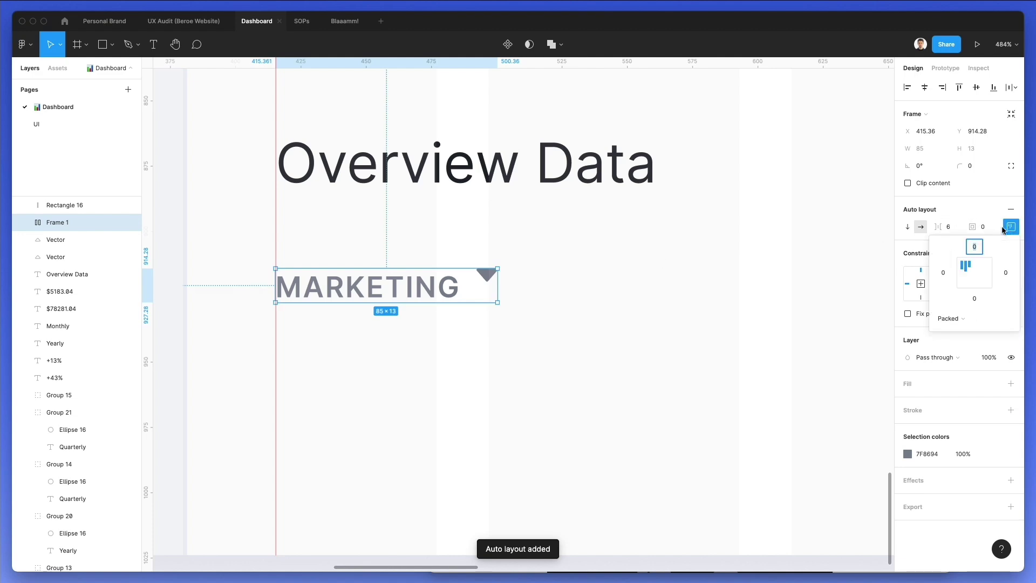
pyautogui.click(974, 272)
pyautogui.click(761, 322)
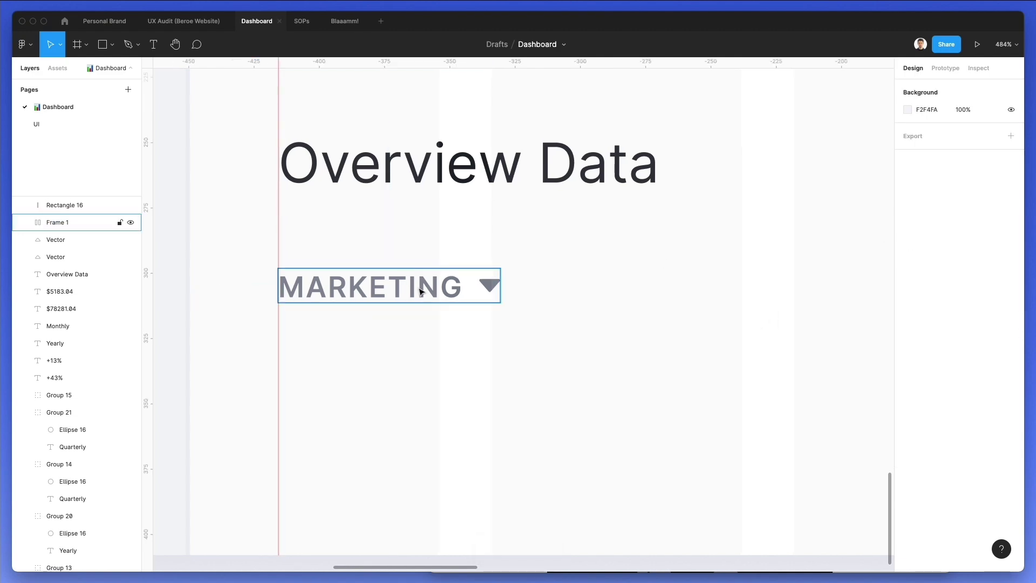
pyautogui.click(421, 291)
pyautogui.scroll(-2, 399, 294)
# Rename the copied MARKETING label to 'TYPE'
pyautogui.doubleClick(399, 296)
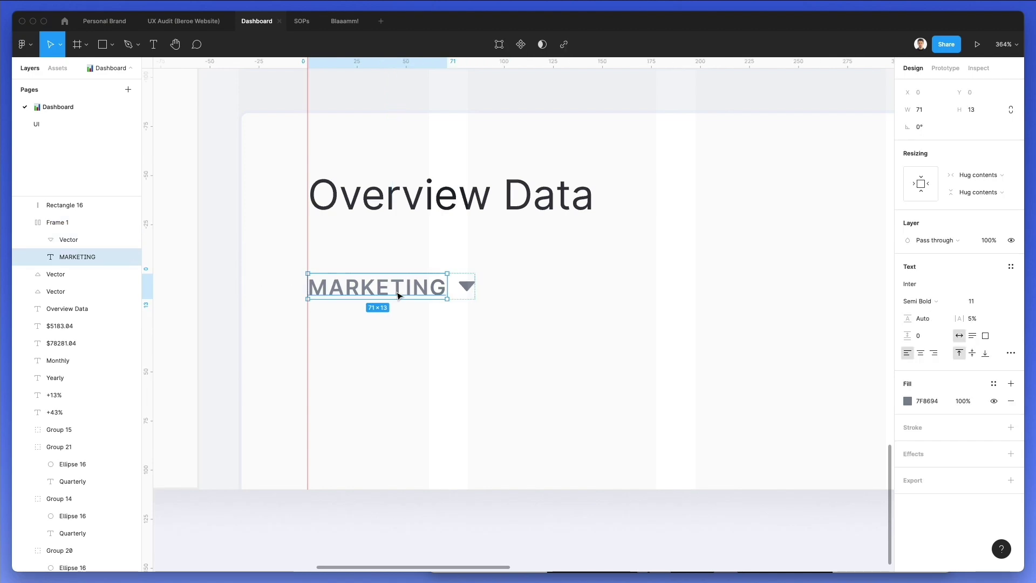
pyautogui.doubleClick(396, 291)
pyautogui.write('TYO')
pyautogui.press('BackSpace')
pyautogui.write('PE')
pyautogui.click(558, 291)
# Duplicate the TYPE header across the row to make six header columns, removing the extra copy
pyautogui.scroll(3, 354, 314)
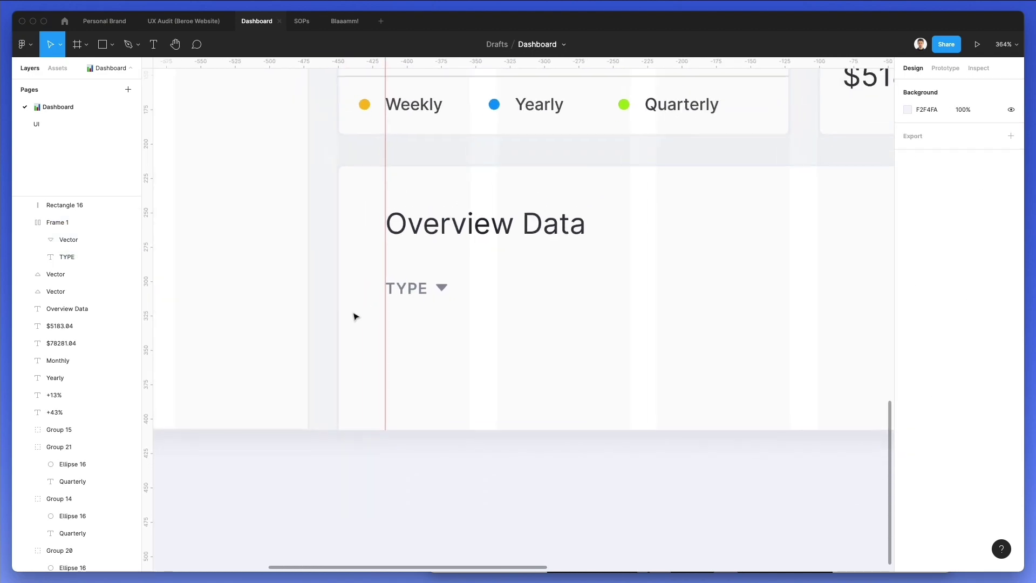
pyautogui.scroll(-3, 363, 312)
pyautogui.scroll(1, 462, 287)
pyautogui.scroll(-5, 463, 287)
pyautogui.hscroll(5, 462, 284)
pyautogui.click(264, 286)
pyautogui.moveTo(445, 282); pyautogui.dragTo(476, 282)
pyautogui.press('super+d')
pyautogui.press('super+d')
pyautogui.press('super+d')
pyautogui.hscroll(2, 475, 283)
pyautogui.scroll(-5, 476, 283)
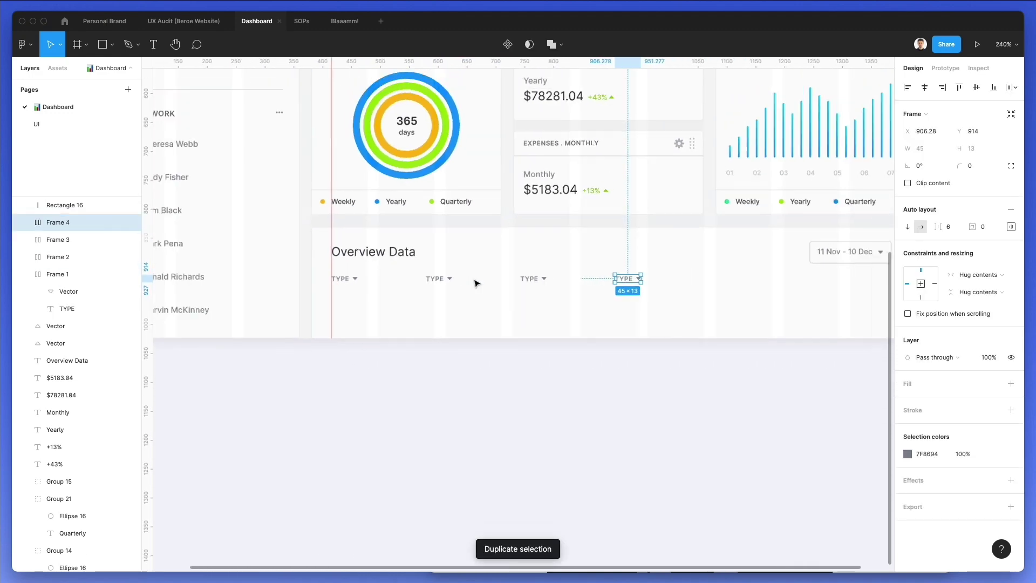
pyautogui.press('super+d')
pyautogui.press('super+d')
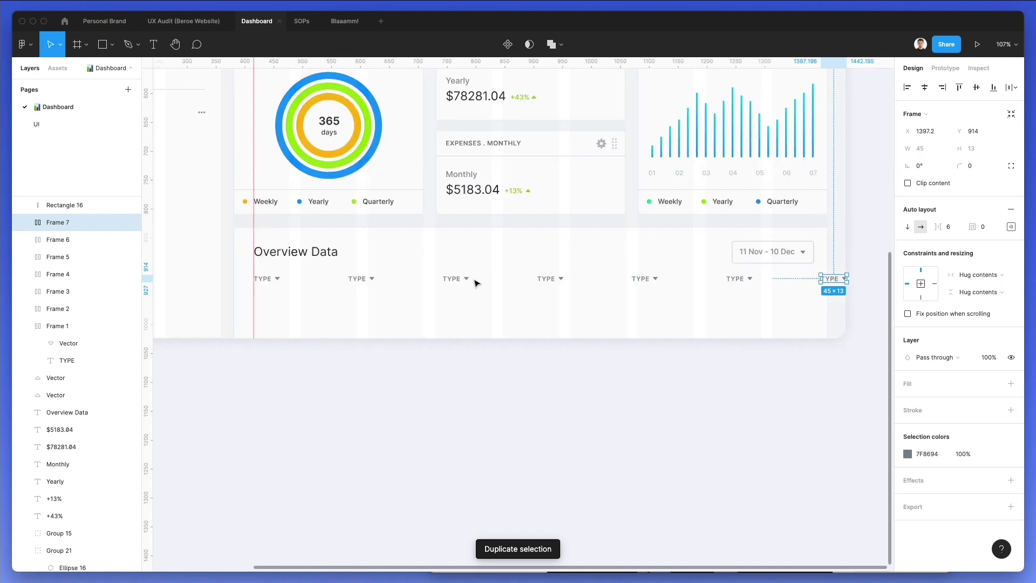
pyautogui.hscroll(3, 469, 282)
pyautogui.hscroll(-2, 667, 275)
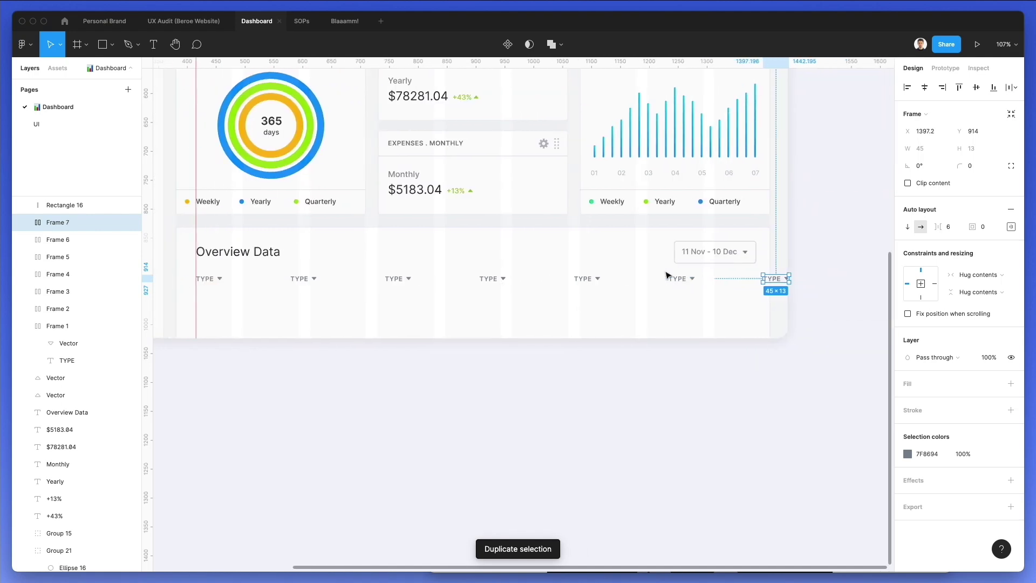
pyautogui.press('Delete')
# Retype the copied headers as DATE, AMOUNT, MANAGER, EMAIL and COUNTRY
pyautogui.doubleClick(299, 278)
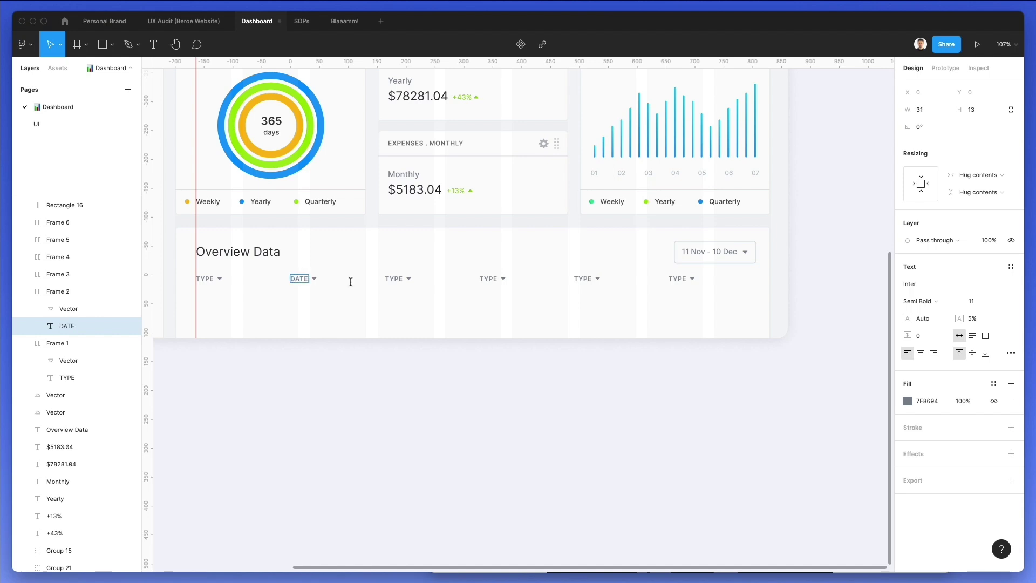
pyautogui.doubleClick(393, 277)
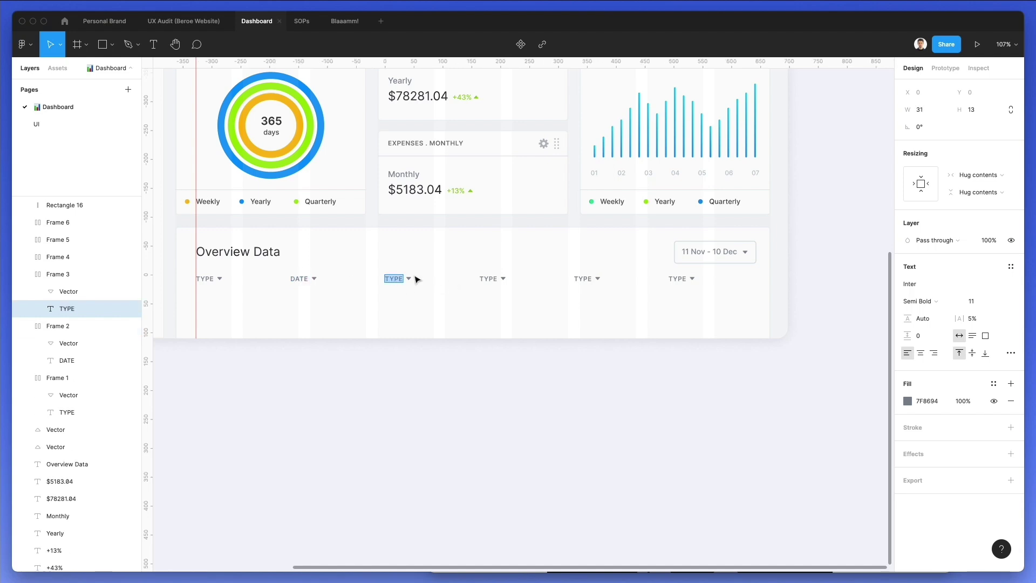
pyautogui.write('AMOUNT')
pyautogui.doubleClick(486, 279)
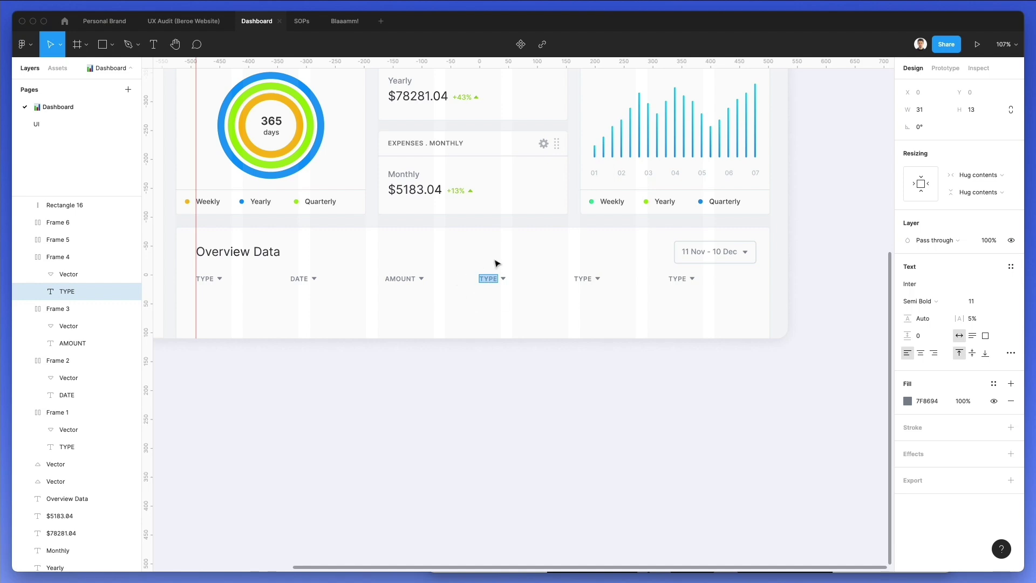
pyautogui.write('MANAGER')
pyautogui.doubleClick(580, 277)
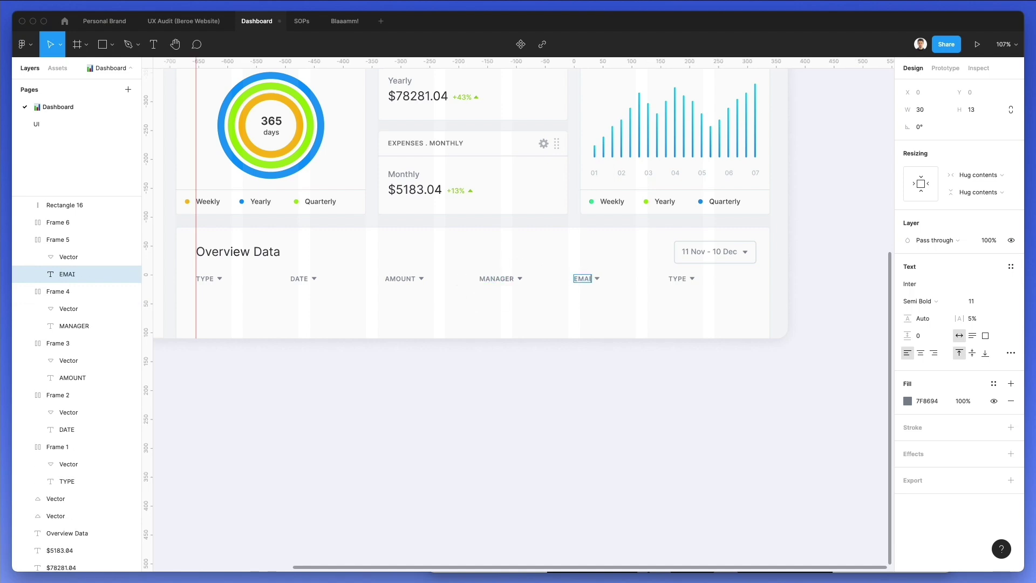
pyautogui.doubleClick(672, 279)
pyautogui.write('COUNTR')
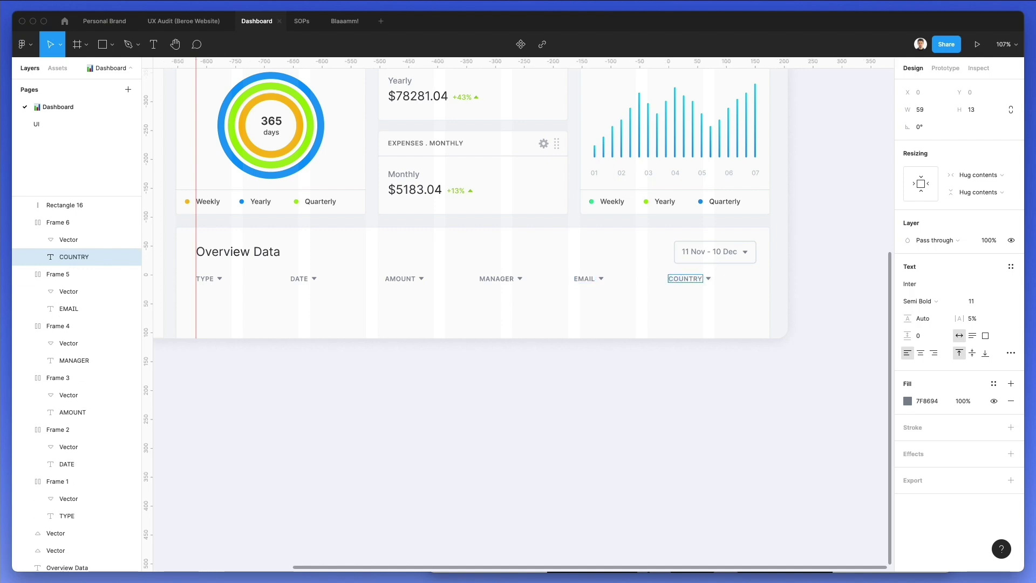
pyautogui.press('Escape')
# Copy the COUNTRY header to the right and rename it 'NUMBERS'
pyautogui.moveTo(682, 279); pyautogui.dragTo(744, 281)
pyautogui.doubleClick(743, 280)
pyautogui.doubleClick(743, 279)
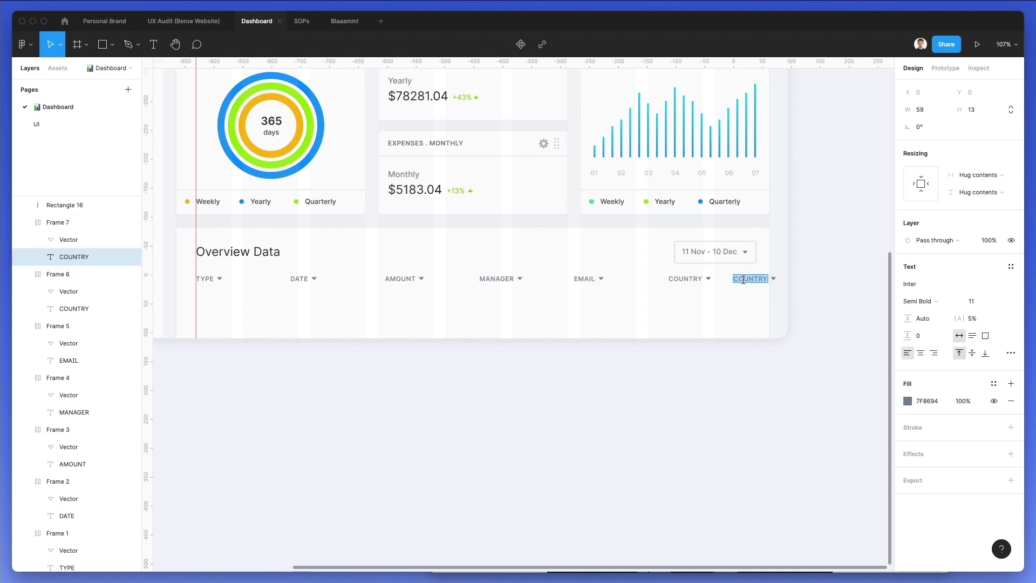
pyautogui.write('NU')
pyautogui.press('Escape')
pyautogui.press('Escape')
pyautogui.click(677, 280)
# Move NUMBERS to the table's right edge and distribute the seven headers evenly
pyautogui.moveTo(752, 282); pyautogui.dragTo(199, 271)
pyautogui.click(1012, 87)
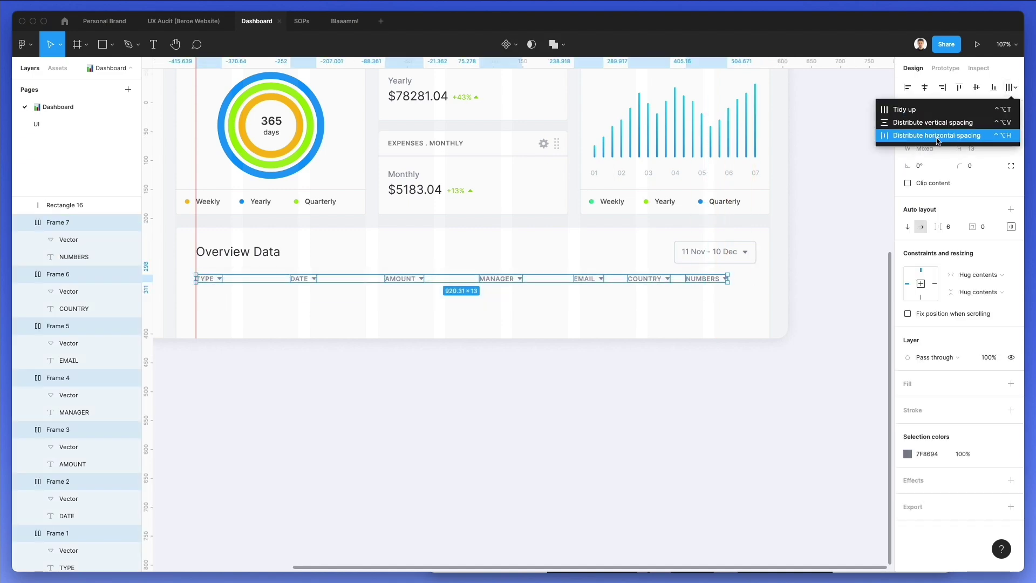
pyautogui.click(907, 141)
pyautogui.click(521, 321)
# Place a thin divider line under the headers and stretch it to 1029 across the table
pyautogui.scroll(2, 523, 317)
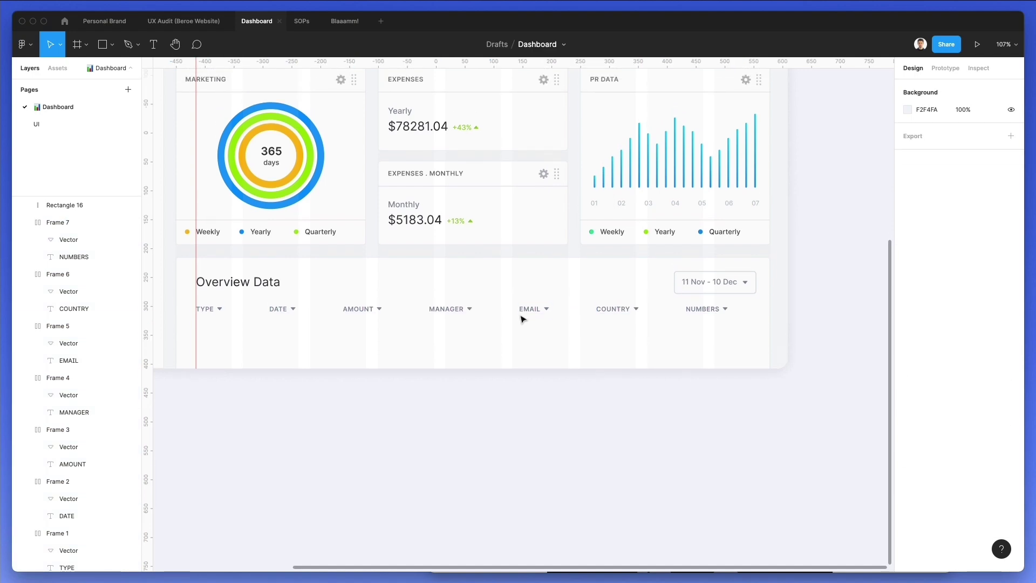
pyautogui.scroll(3, 282, 305)
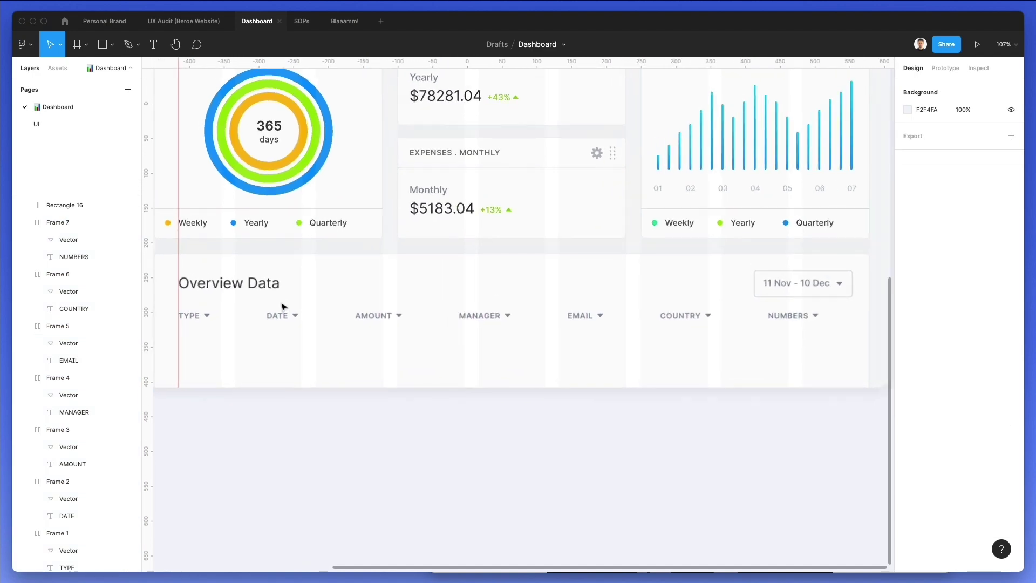
pyautogui.moveTo(267, 210); pyautogui.dragTo(227, 341)
pyautogui.hscroll(-5, 259, 334)
pyautogui.press('Escape')
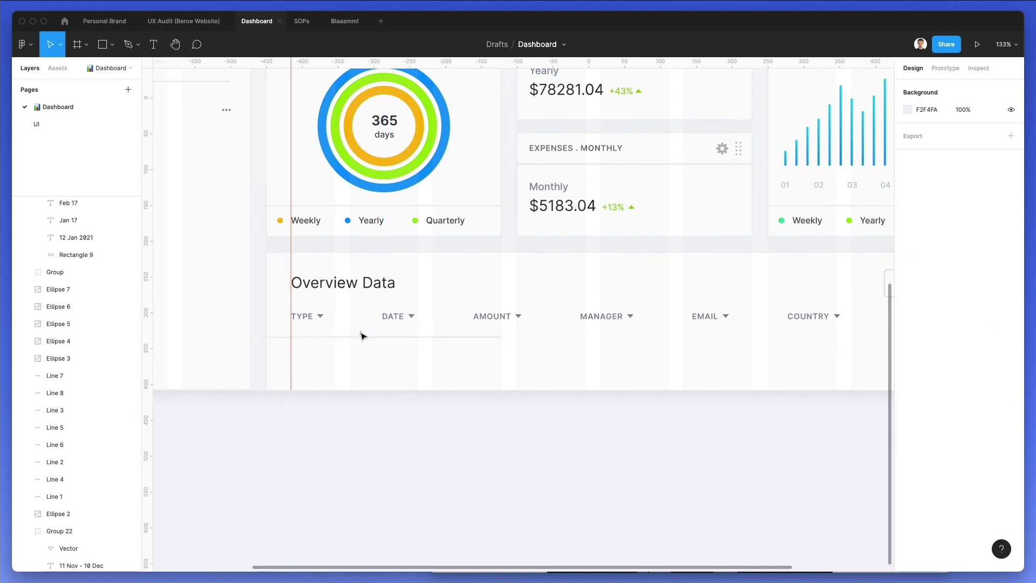
pyautogui.moveTo(362, 339); pyautogui.dragTo(365, 342)
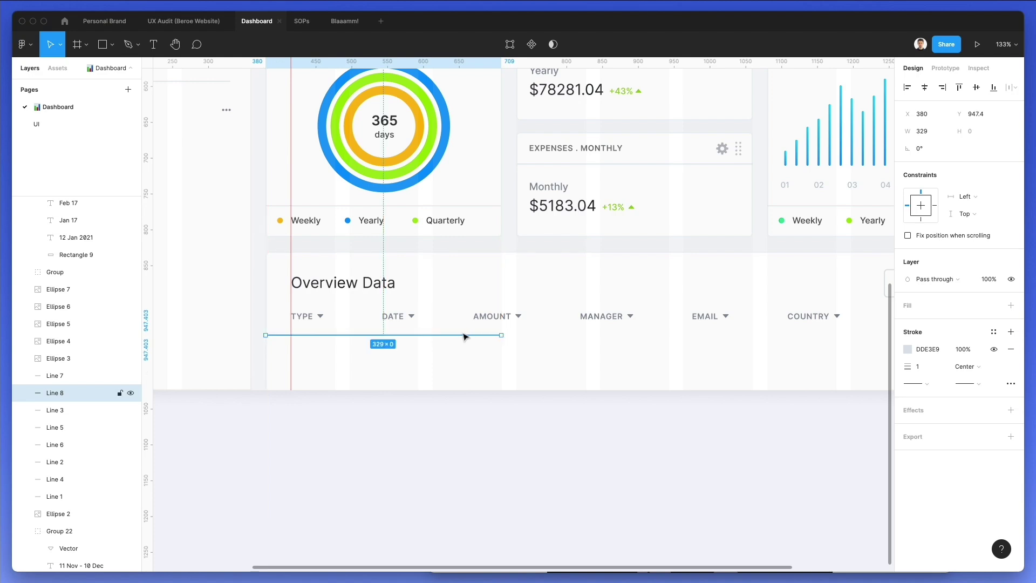
pyautogui.moveTo(499, 333); pyautogui.dragTo(746, 336)
pyautogui.click(456, 349)
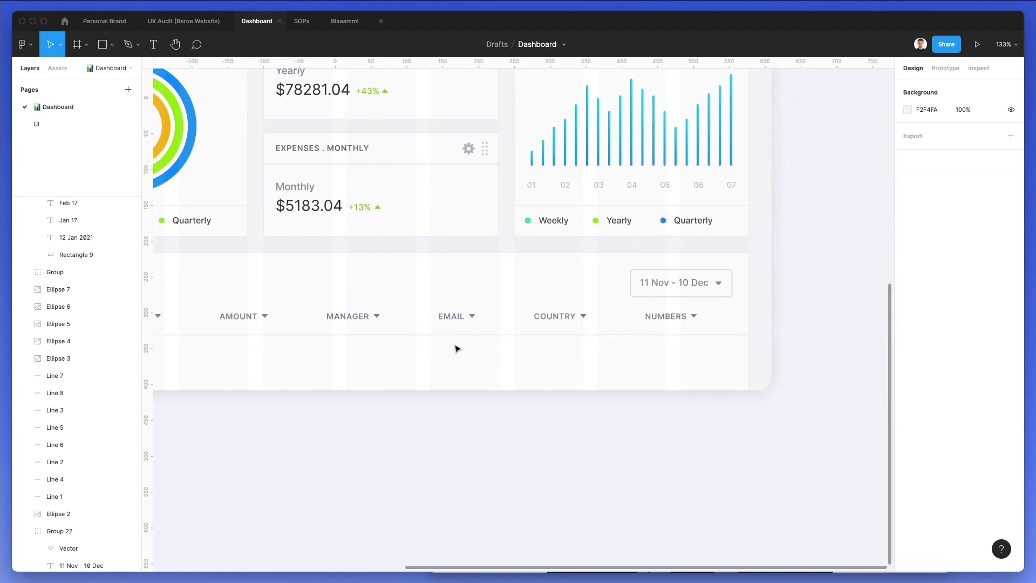
# Select the DATE header's dropdown arrow
pyautogui.hscroll(-5, 457, 348)
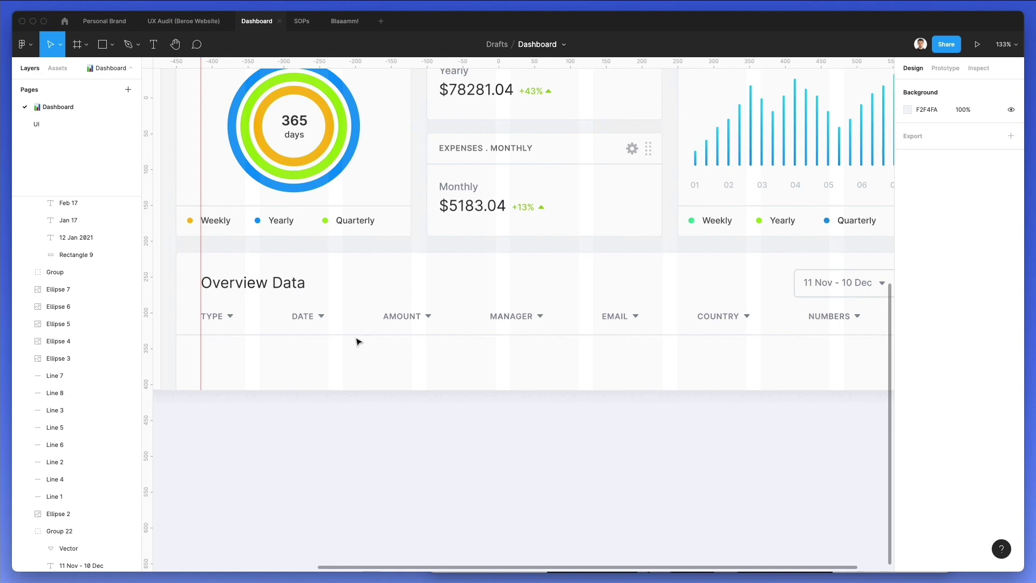
pyautogui.click(321, 316)
pyautogui.hotkey('ctrl', 'a')
pyautogui.moveTo(443, 306); pyautogui.dragTo(430, 322)
# Select the dropdown arrows of all seven headers, from TYPE through NUMBERS
pyautogui.click(393, 336)
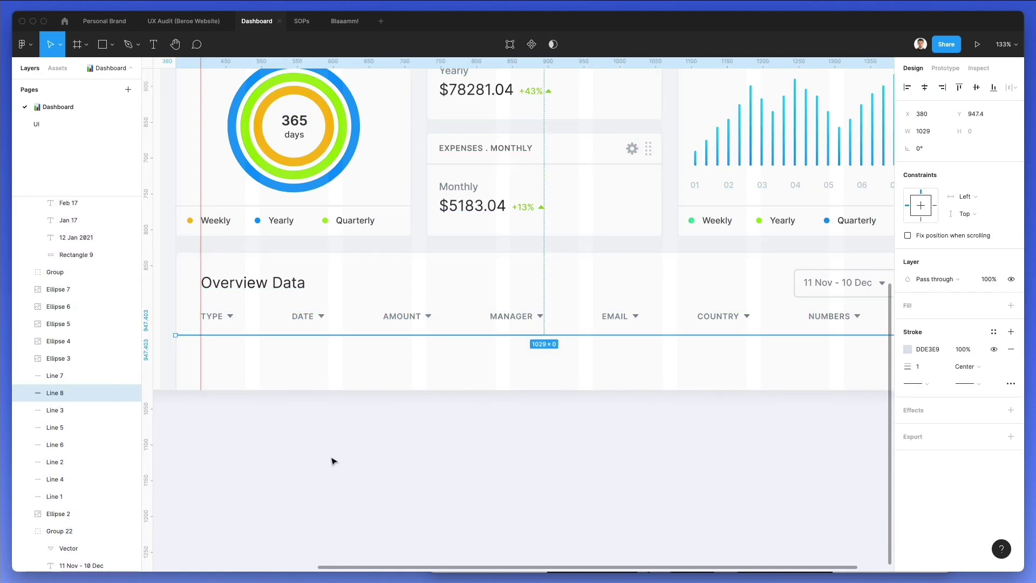
pyautogui.click(333, 460)
pyautogui.click(229, 316)
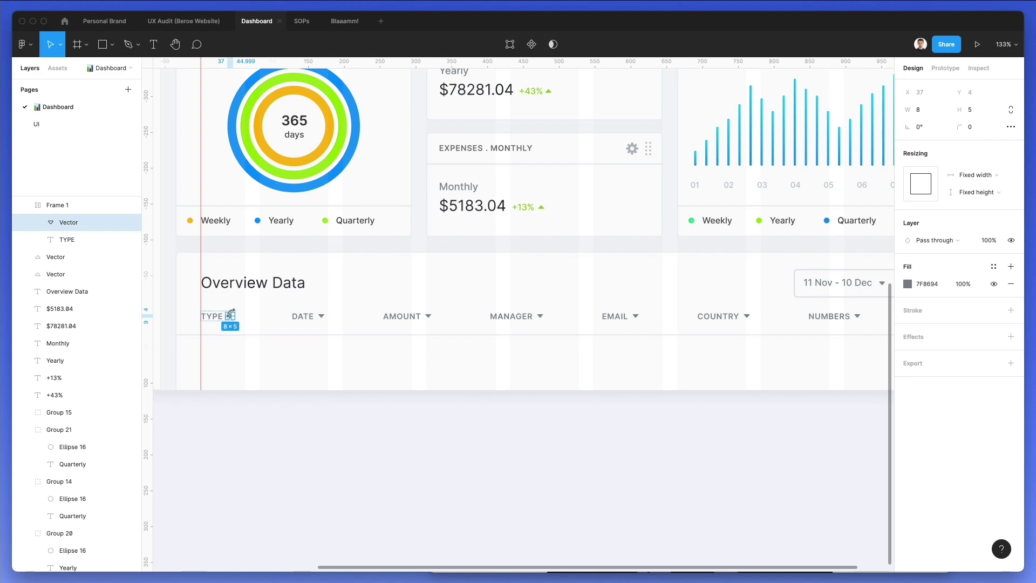
pyautogui.keyDown('shift'); pyautogui.click(321, 316); pyautogui.keyUp('shift')
pyautogui.keyDown('shift'); pyautogui.click(429, 317); pyautogui.keyUp('shift')
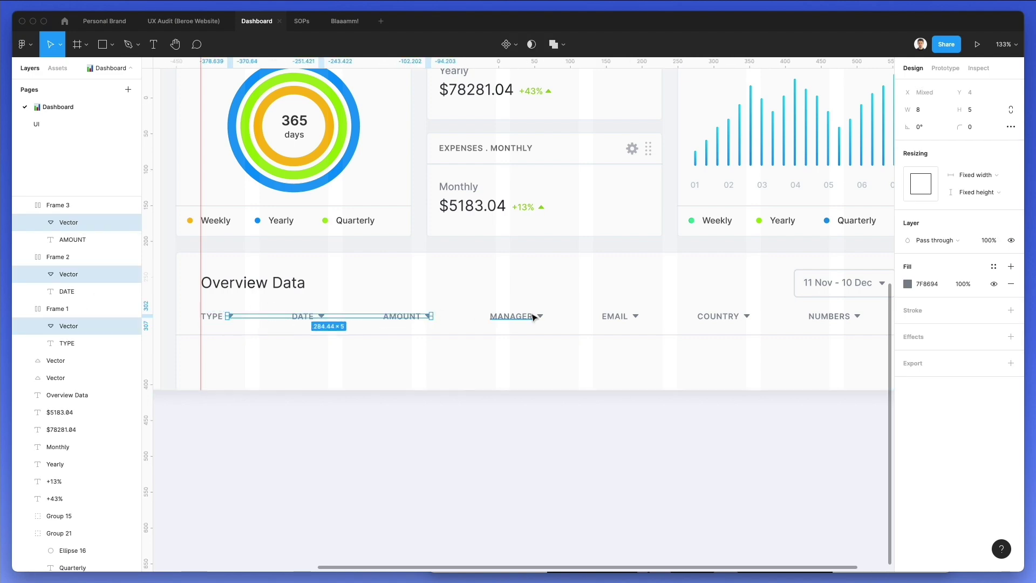
pyautogui.keyDown('shift'); pyautogui.click(540, 317); pyautogui.keyUp('shift')
pyautogui.keyDown('shift'); pyautogui.click(635, 316); pyautogui.keyUp('shift')
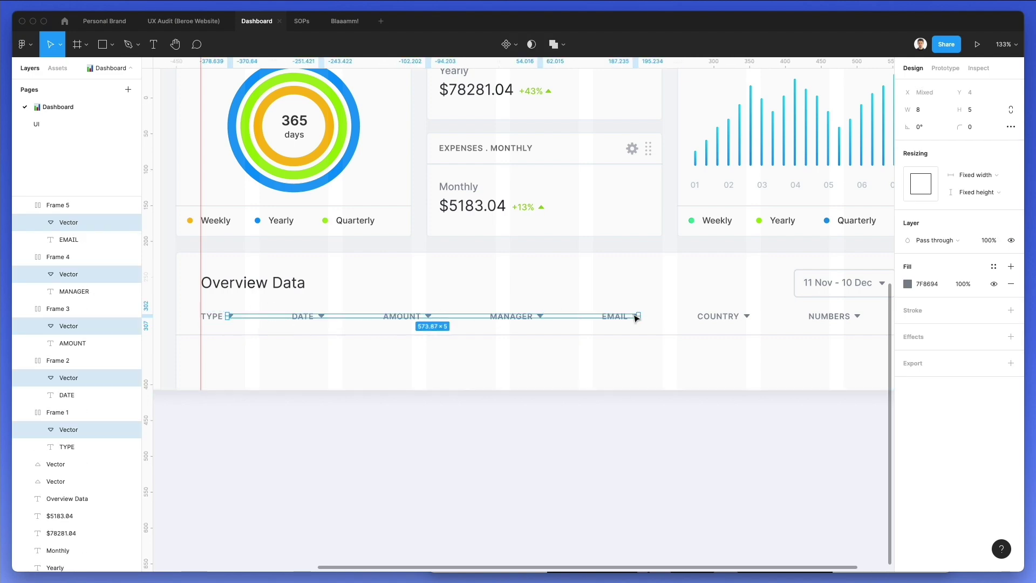
pyautogui.keyDown('shift'); pyautogui.click(746, 316); pyautogui.keyUp('shift')
pyautogui.hscroll(3, 755, 318)
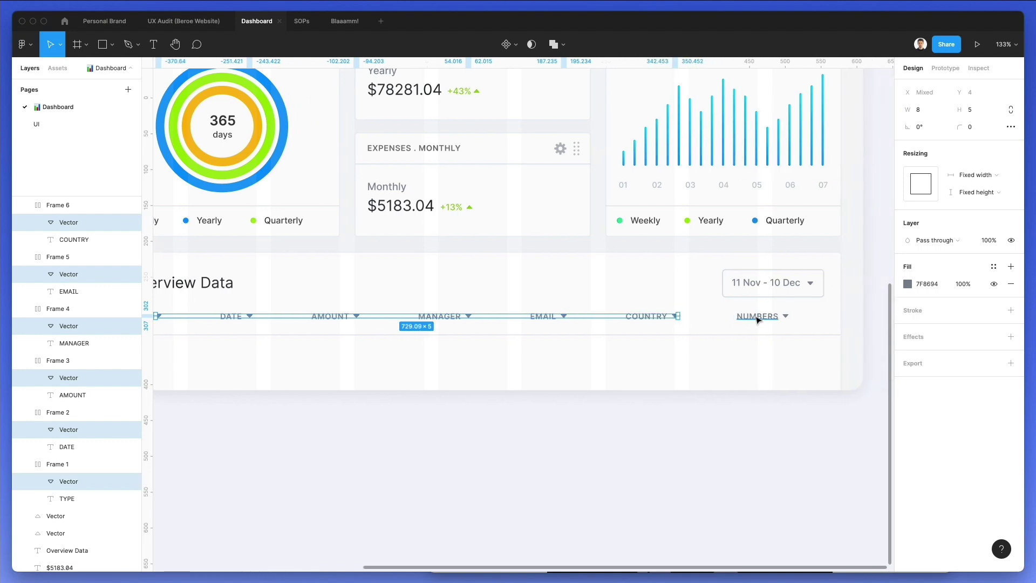
pyautogui.keyDown('shift'); pyautogui.click(783, 317); pyautogui.keyUp('shift')
# Recolour the selected header arrows with a sampled lighter grey
pyautogui.scroll(5, 556, 144)
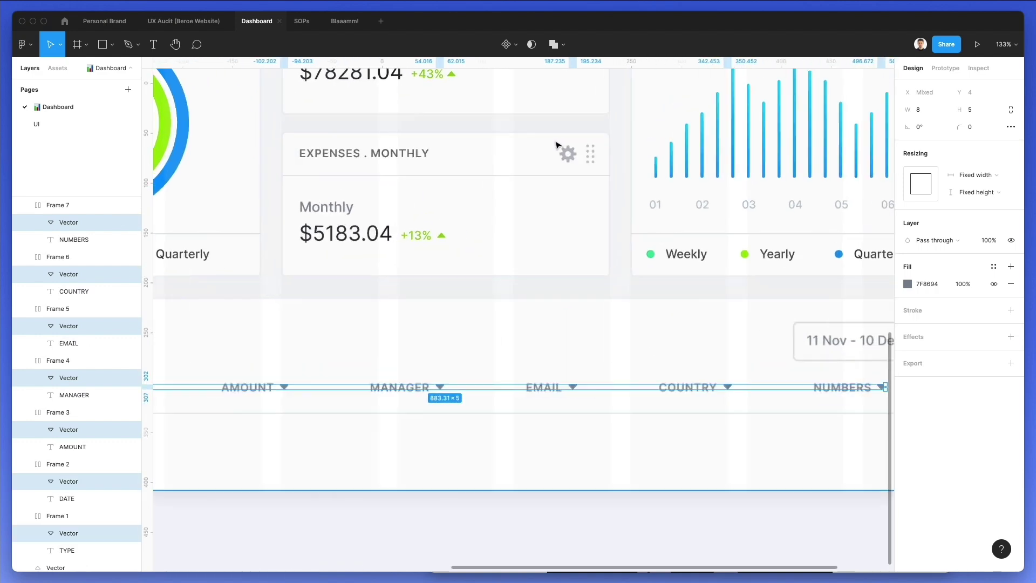
pyautogui.press('i')
pyautogui.press('Escape')
pyautogui.scroll(-2, 415, 284)
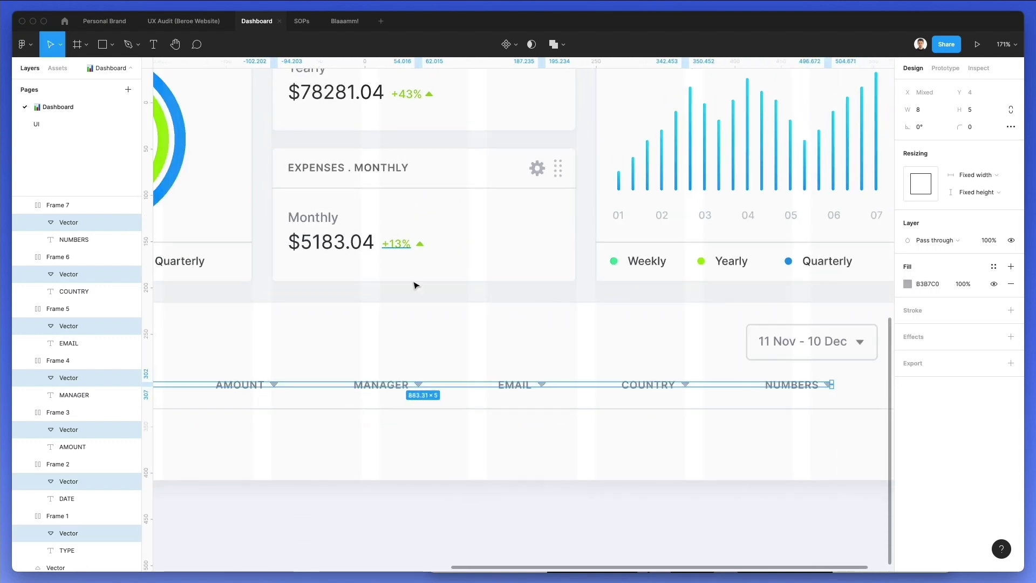
pyautogui.click(318, 519)
pyautogui.scroll(-3, 318, 520)
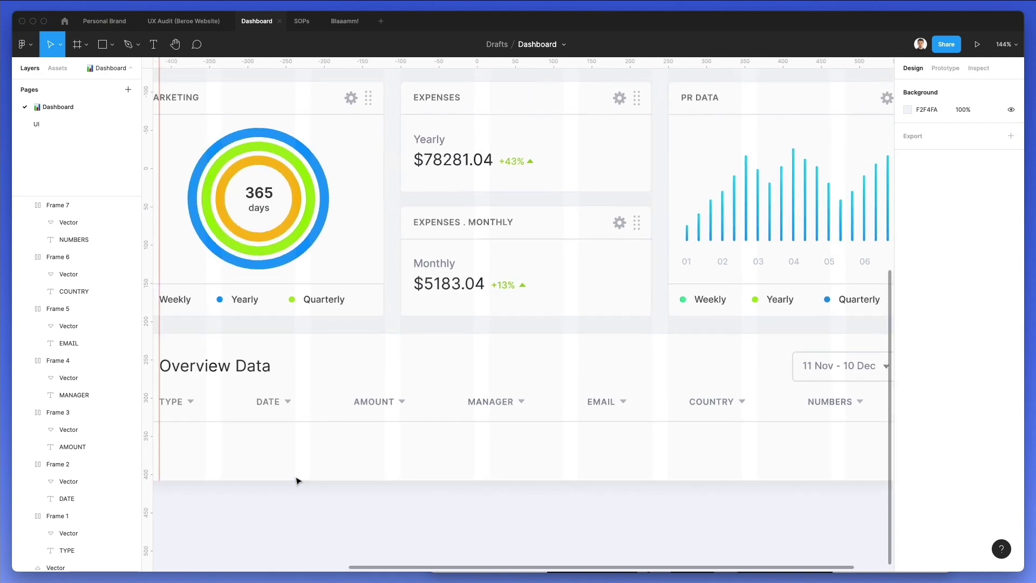
pyautogui.scroll(-1, 310, 459)
pyautogui.hscroll(-1, 286, 443)
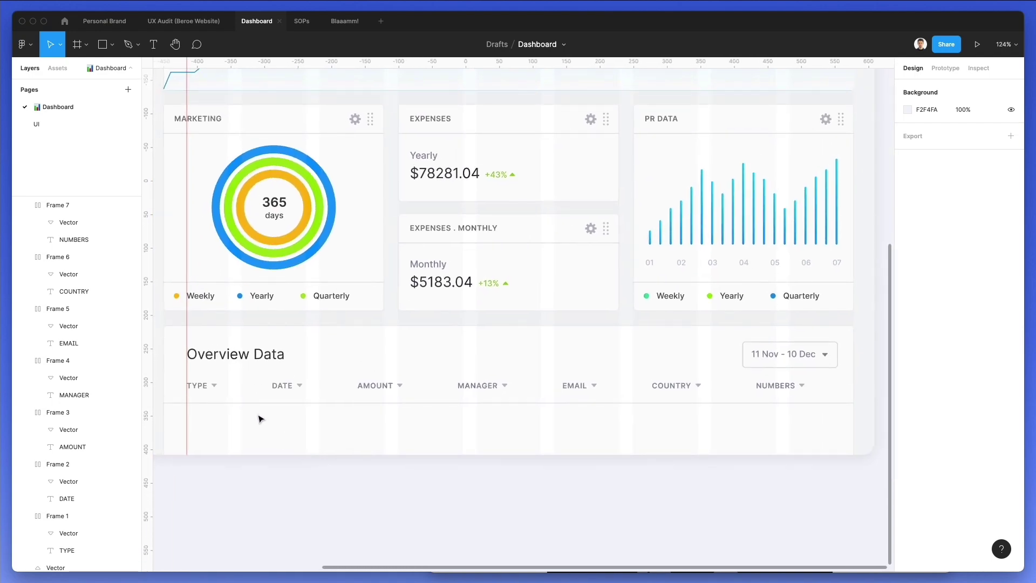
pyautogui.hscroll(-1, 246, 357)
pyautogui.scroll(1, 323, 176)
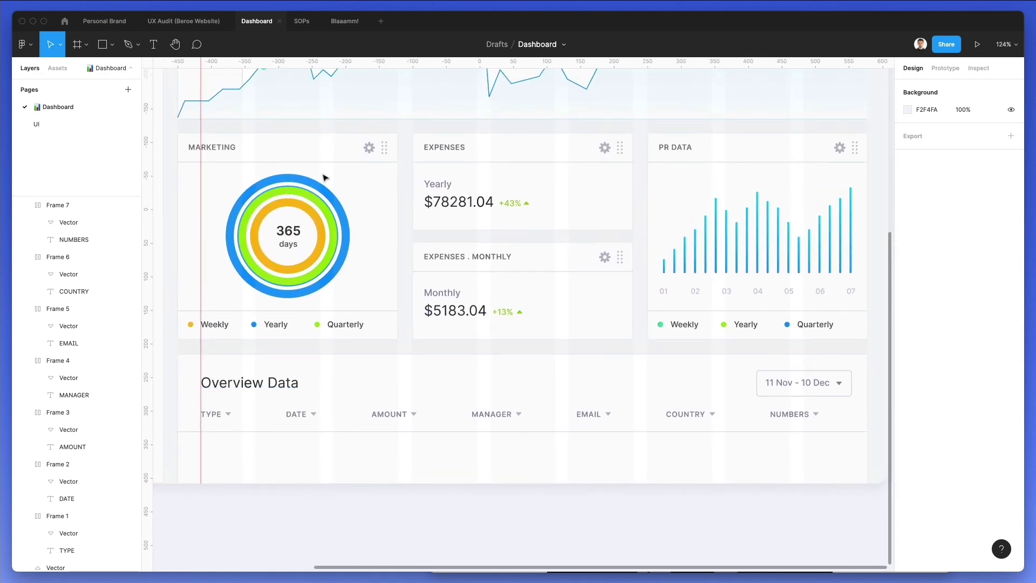
# Paste a copy of the Quarterly text into the first table row and retype it as 'Facebook'
pyautogui.click(358, 325)
pyautogui.scroll(-2, 301, 414)
pyautogui.hscroll(-2, 301, 414)
pyautogui.scroll(5, 256, 408)
pyautogui.write('Quarterly')
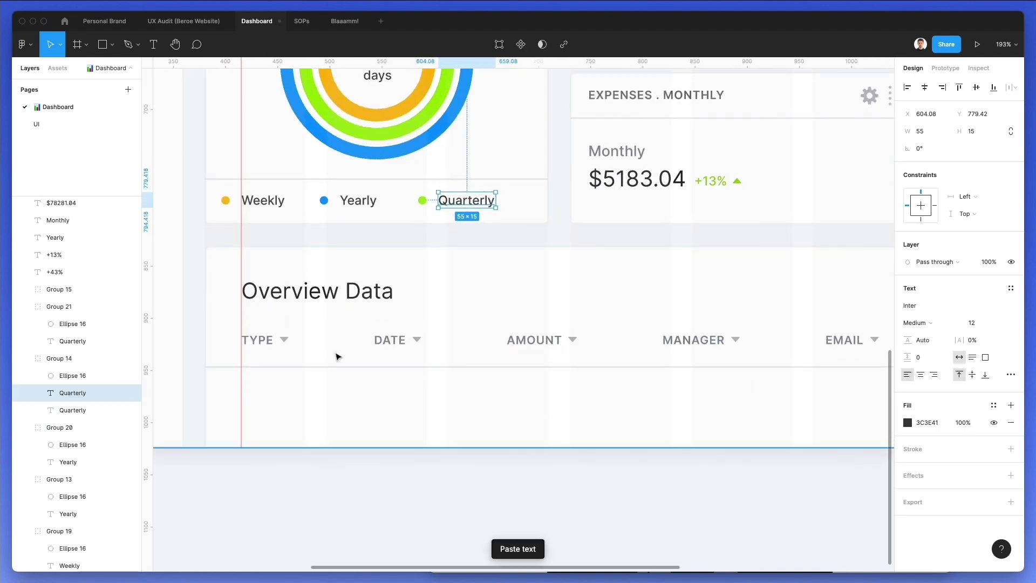
pyautogui.moveTo(266, 429); pyautogui.dragTo(271, 391)
pyautogui.press('Delete')
pyautogui.press('super+v')
pyautogui.doubleClick(272, 391)
pyautogui.write('FACE')
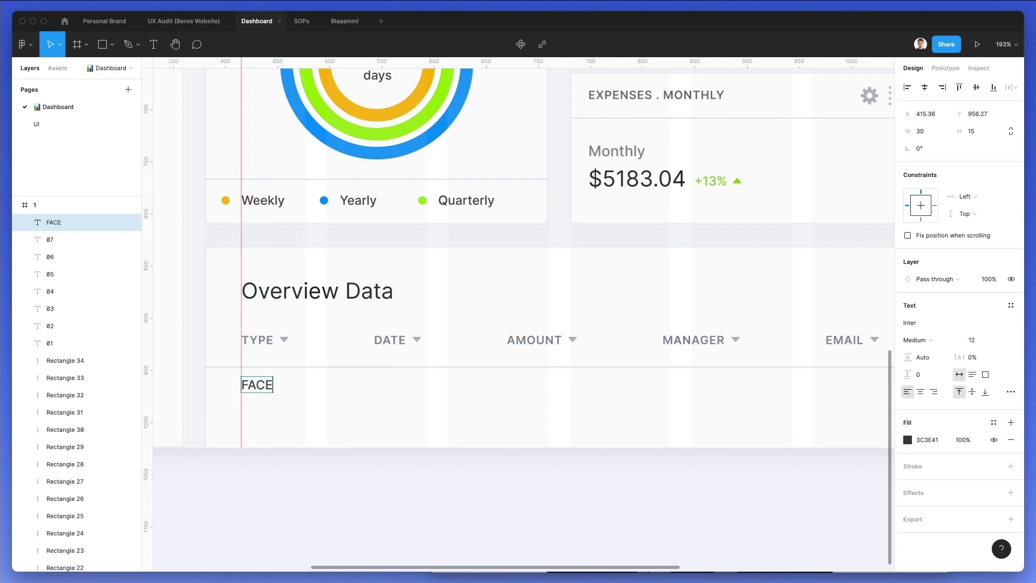
pyautogui.write('BOOK')
pyautogui.press('super+a')
pyautogui.write('Facebook')
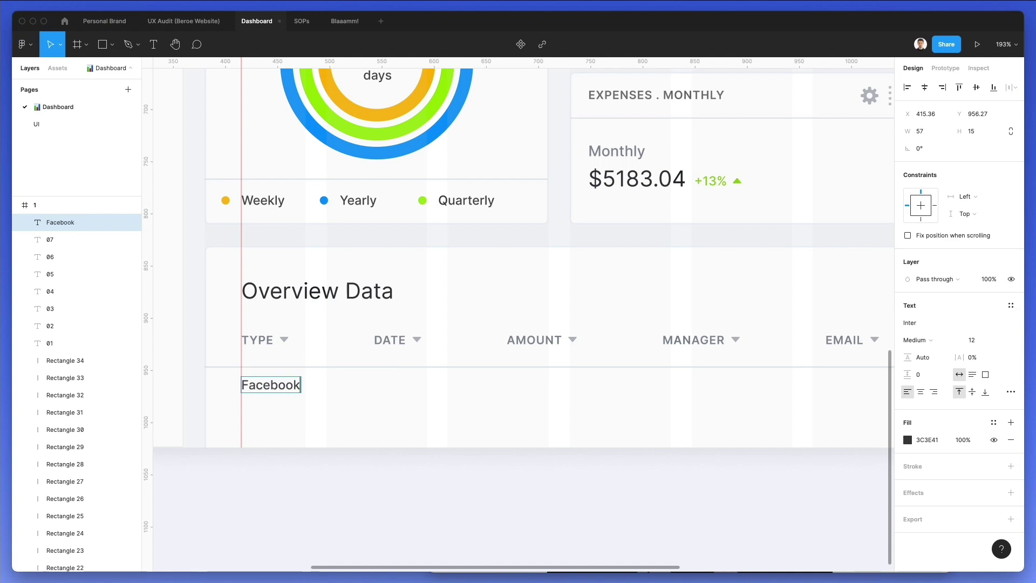
# Copy the Facebook entry under DATE and change it to 12 Mar 2021
pyautogui.moveTo(293, 386); pyautogui.dragTo(412, 387)
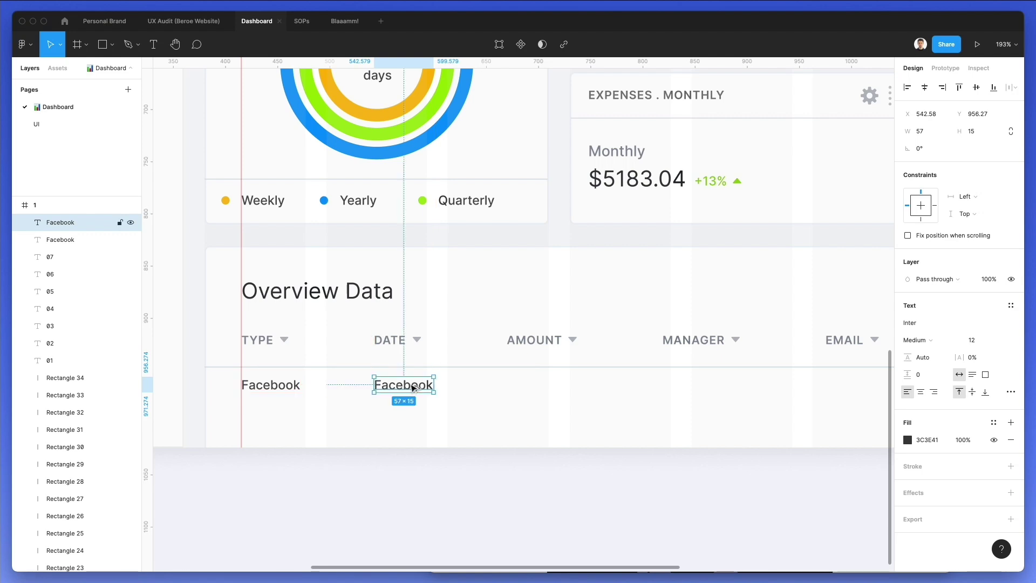
pyautogui.doubleClick(411, 384)
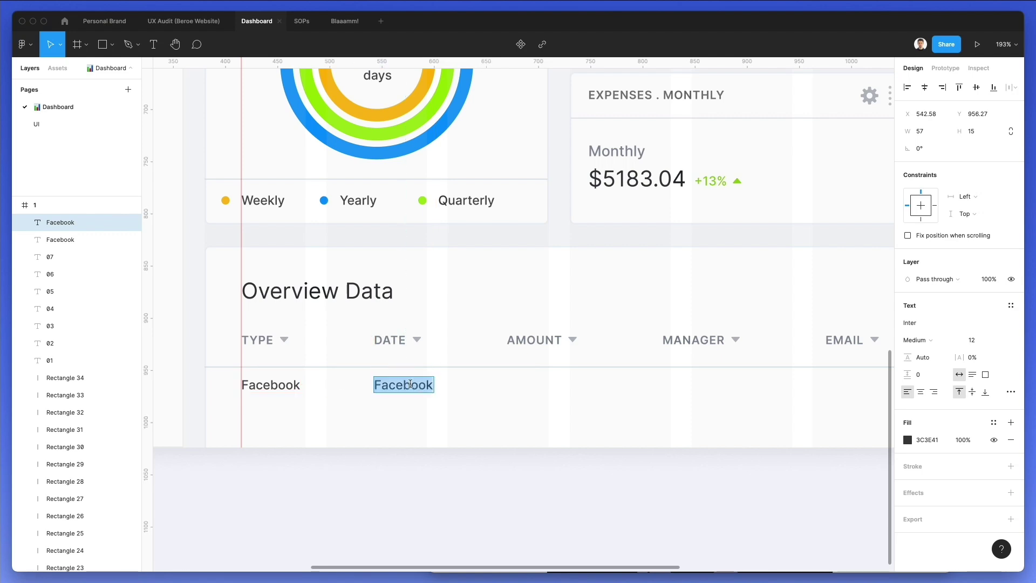
pyautogui.write('12 Mar 20')
pyautogui.press('Escape')
# Copy the date under AMOUNT and change it to $38222.81
pyautogui.moveTo(420, 388); pyautogui.dragTo(550, 391)
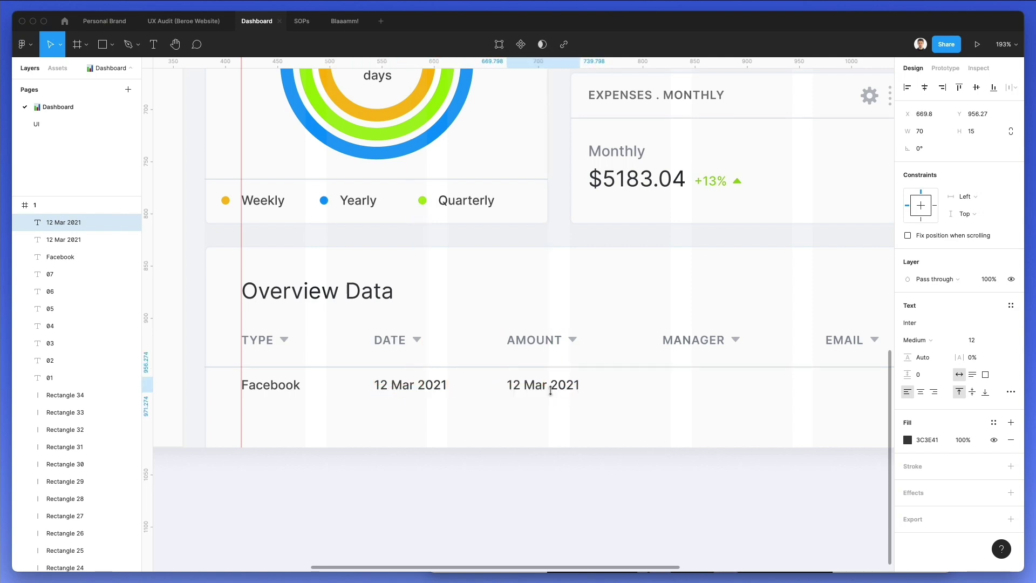
pyautogui.doubleClick(550, 390)
pyautogui.write('$')
pyautogui.press('BackSpace')
pyautogui.write('$38222.81')
pyautogui.press('Escape')
# Copy the amount under MANAGER and replace it with the manager's full name
pyautogui.moveTo(537, 389); pyautogui.dragTo(693, 387)
pyautogui.doubleClick(691, 385)
pyautogui.press('BackSpace')
pyautogui.hscroll(9, 690, 385)
pyautogui.press('Escape')
# Copy the name under EMAIL, paste in the contact's e-mail, and set it to auto width
pyautogui.moveTo(476, 385); pyautogui.dragTo(639, 385)
pyautogui.doubleClick(638, 386)
pyautogui.press('BackSpace')
pyautogui.press('super+v')
pyautogui.press('Escape')
pyautogui.click(959, 374)
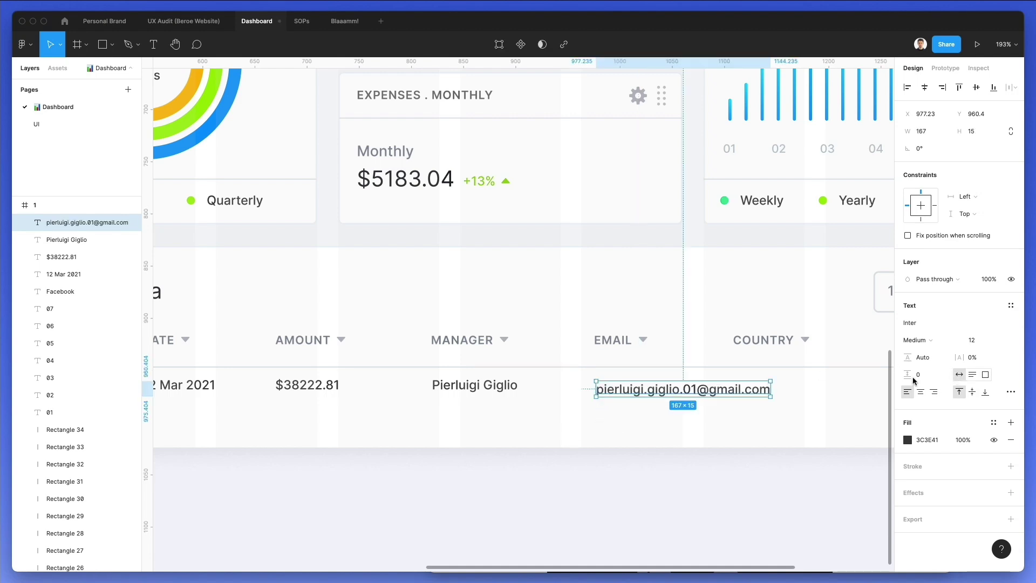
# Move the COUNTRY header right and add 'Italy' beneath it
pyautogui.hscroll(3, 739, 376)
pyautogui.moveTo(694, 339); pyautogui.dragTo(761, 341)
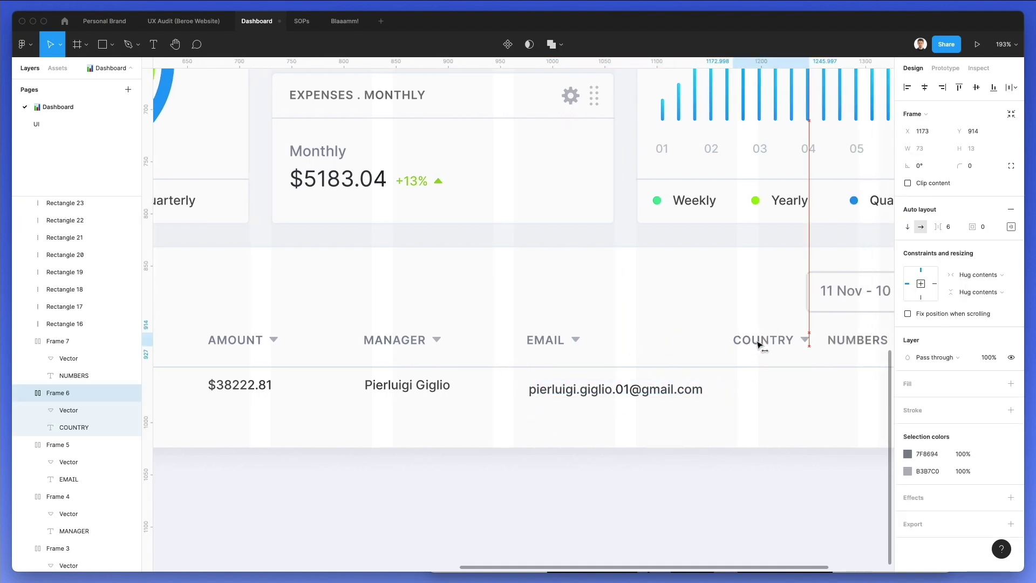
pyautogui.click(618, 393)
pyautogui.keyDown('alt'); pyautogui.moveTo(617, 394); pyautogui.dragTo(819, 393); pyautogui.keyUp('alt')
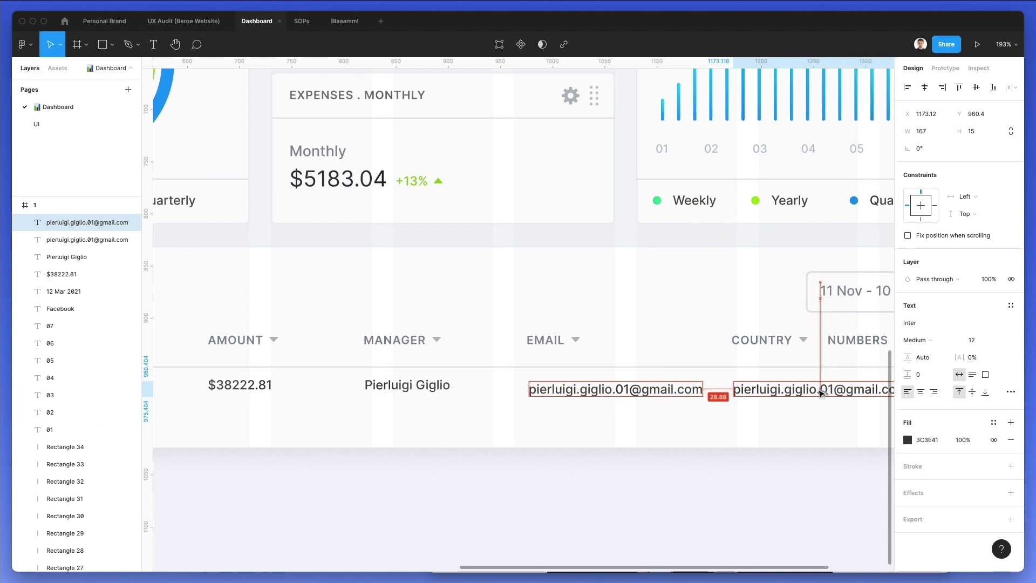
pyautogui.doubleClick(816, 389)
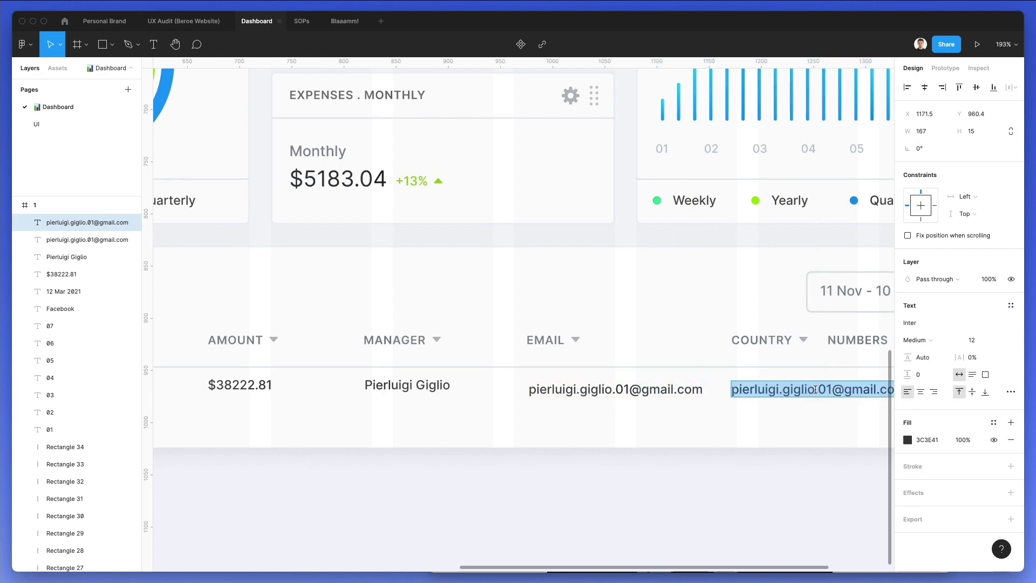
pyautogui.write('Ita')
pyautogui.hscroll(5, 751, 428)
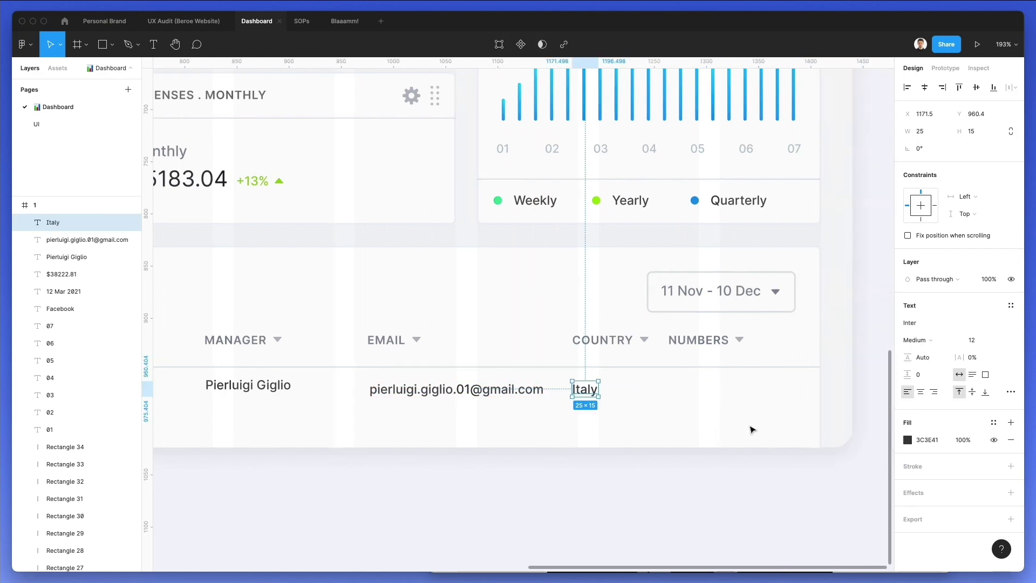
pyautogui.click(550, 400)
# Copy Italy under NUMBERS and replace it with the contact's phone number
pyautogui.moveTo(511, 394); pyautogui.dragTo(601, 391)
pyautogui.doubleClick(599, 388)
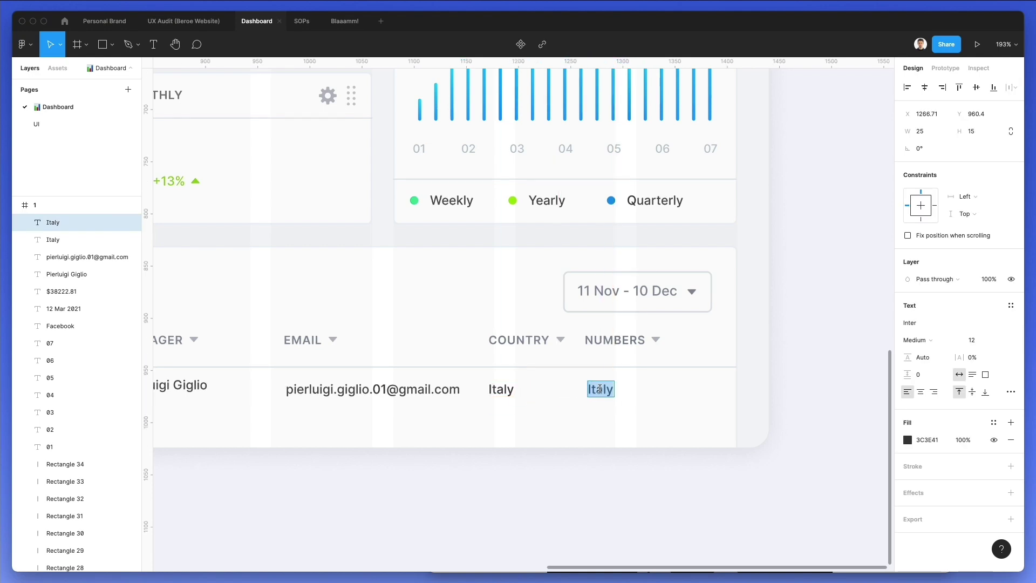
pyautogui.write('.')
pyautogui.write('3')
pyautogui.press('BackSpace')
pyautogui.press('BackSpace')
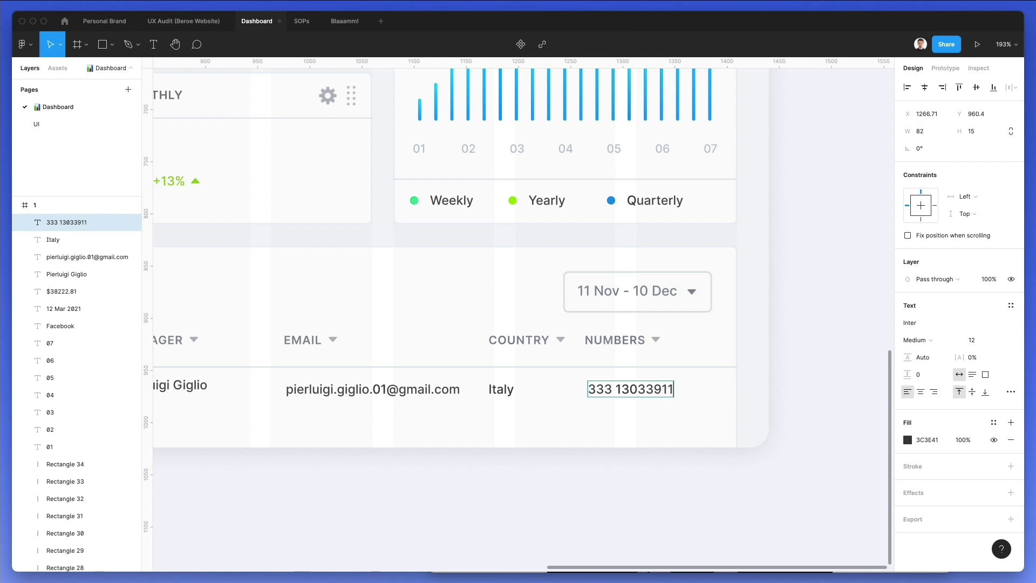
pyautogui.press('Escape')
pyautogui.scroll(-2, 610, 418)
pyautogui.hscroll(-3, 582, 421)
# Nudge all texts of the first data row down 10 units
pyautogui.scroll(-3, 583, 422)
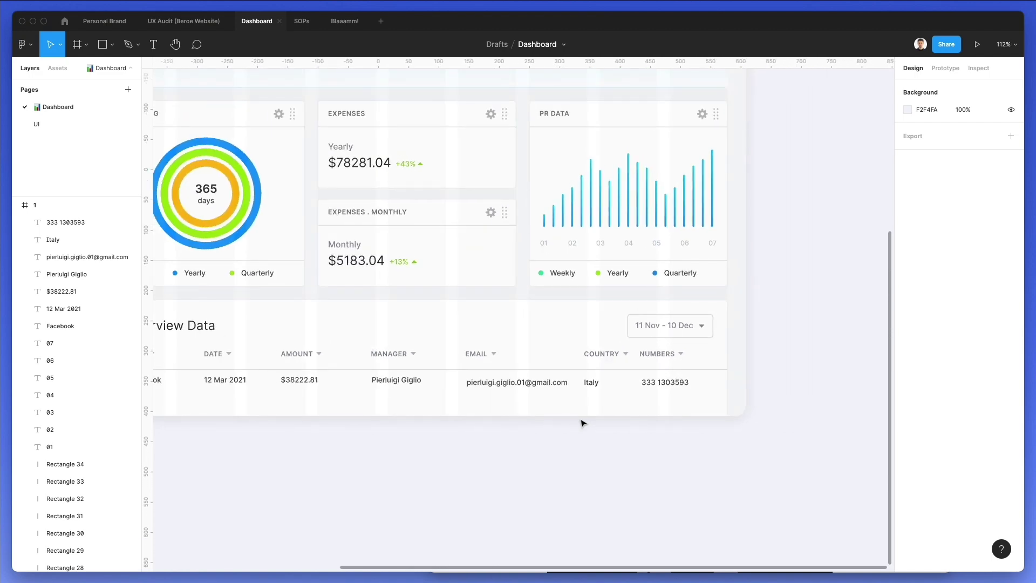
pyautogui.moveTo(711, 410); pyautogui.dragTo(225, 383)
pyautogui.hotkey('shift', 'Down')
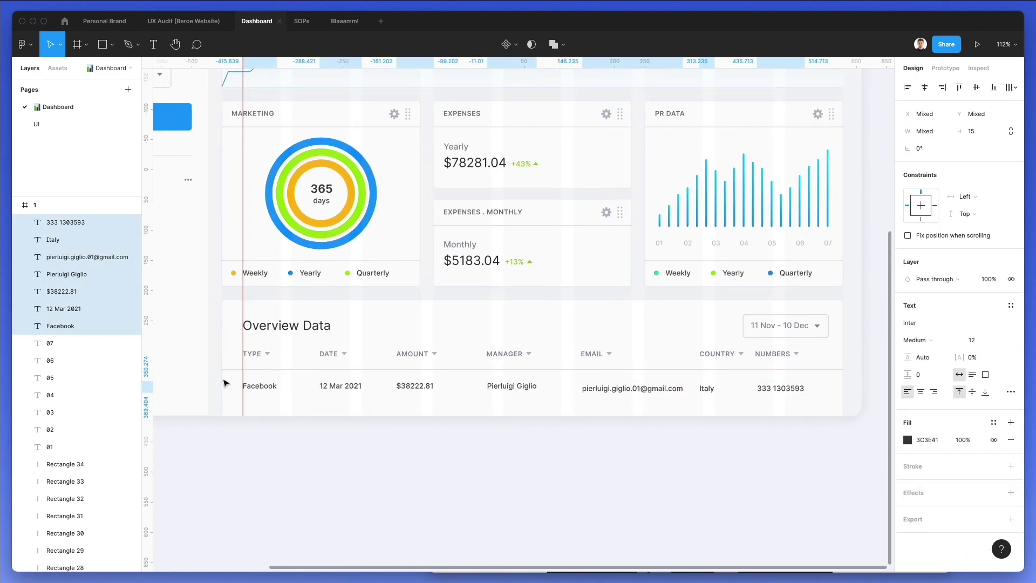
pyautogui.hscroll(-3, 224, 382)
pyautogui.click(626, 425)
pyautogui.hscroll(4, 693, 347)
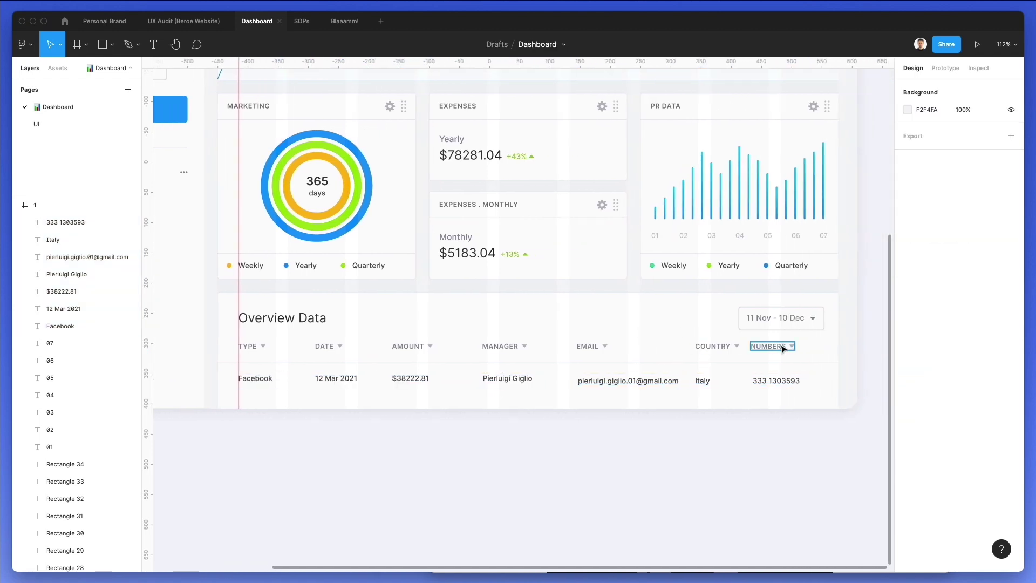
# Shift the NUMBERS and COUNTRY columns, with their first-row entries, further right
pyautogui.moveTo(821, 342); pyautogui.dragTo(769, 397)
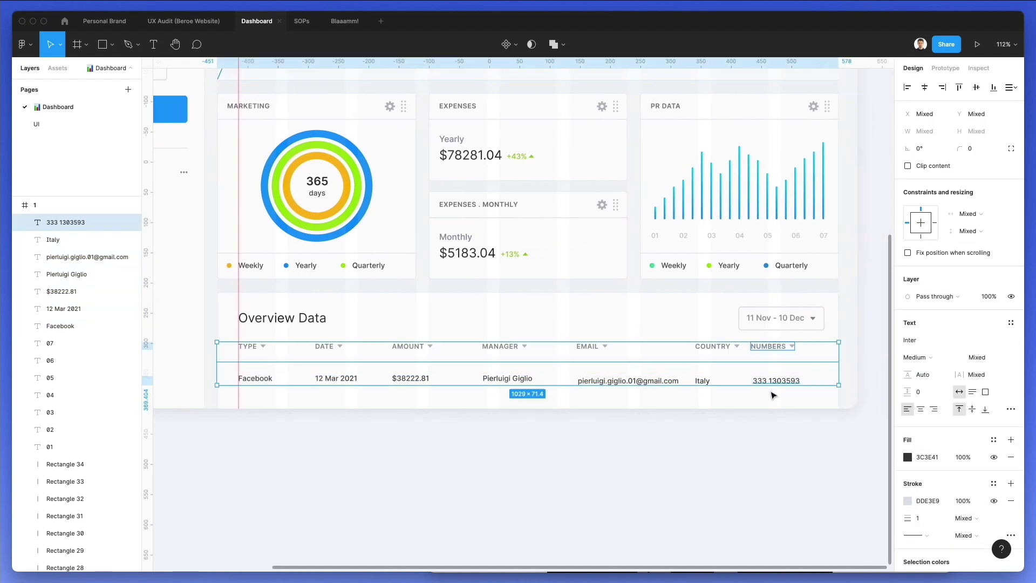
pyautogui.moveTo(853, 351); pyautogui.dragTo(814, 370)
pyautogui.hotkey('shift', 'Right')
pyautogui.hotkey('shift', 'Right')
pyautogui.hotkey('shift', 'Right')
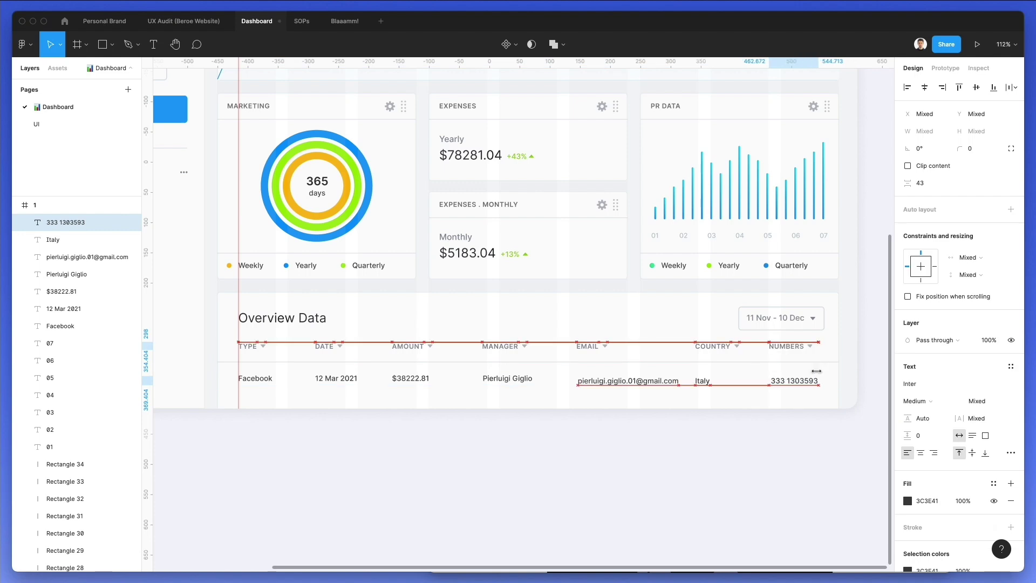
pyautogui.scroll(-1, 782, 372)
pyautogui.click(728, 335)
pyautogui.keyDown('shift'); pyautogui.click(717, 370); pyautogui.keyUp('shift')
pyautogui.hotkey('shift', 'Right')
pyautogui.hotkey('shift', 'Right')
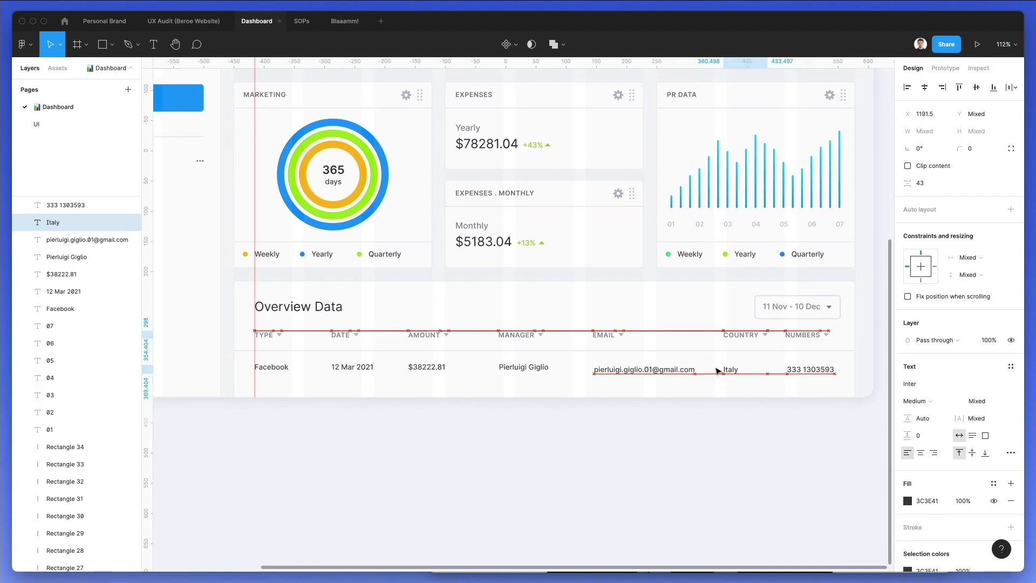
pyautogui.press('Escape')
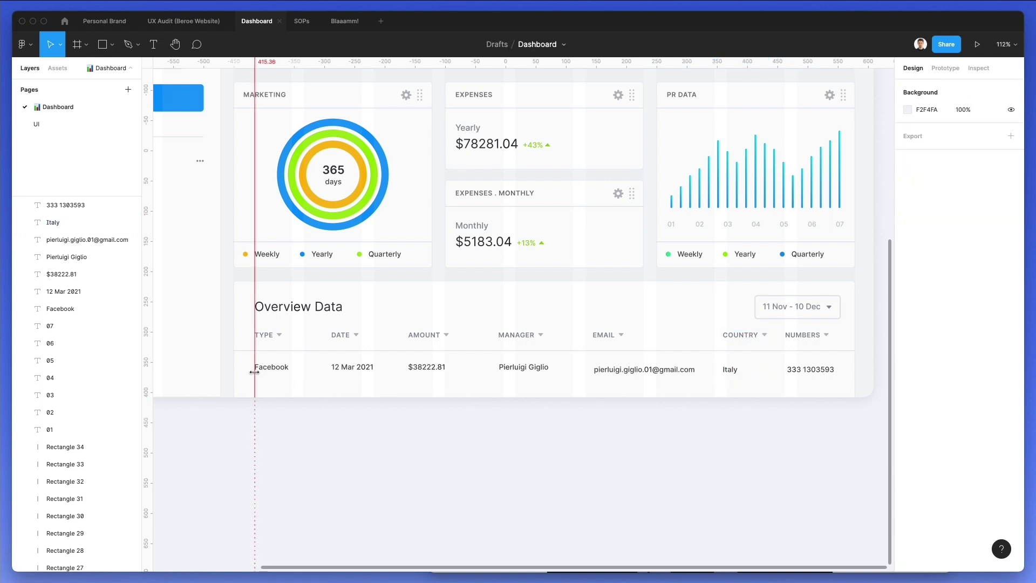
# Place a duplicate of the Facebook row beneath the first, nudging the texts into line
pyautogui.moveTo(235, 388); pyautogui.dragTo(272, 386)
pyautogui.press('Up')
pyautogui.press('Up')
pyautogui.press('Up')
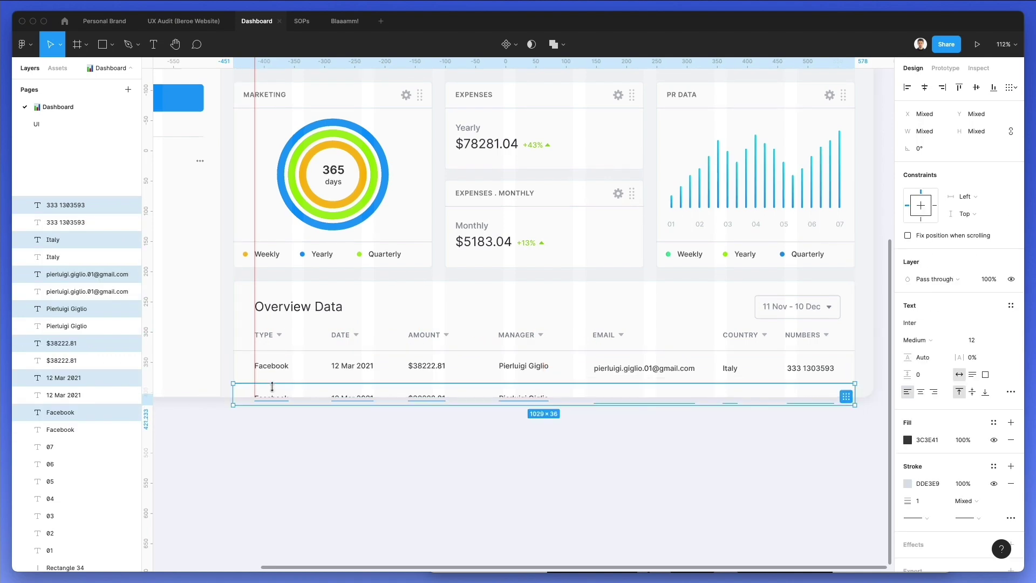
pyautogui.press('Up')
pyautogui.press('Up')
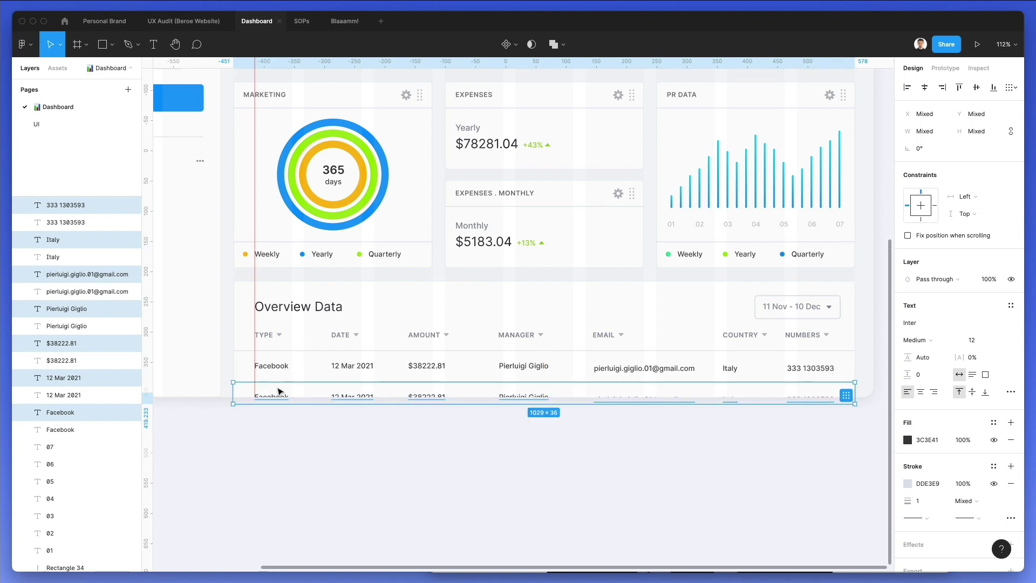
pyautogui.press('Escape')
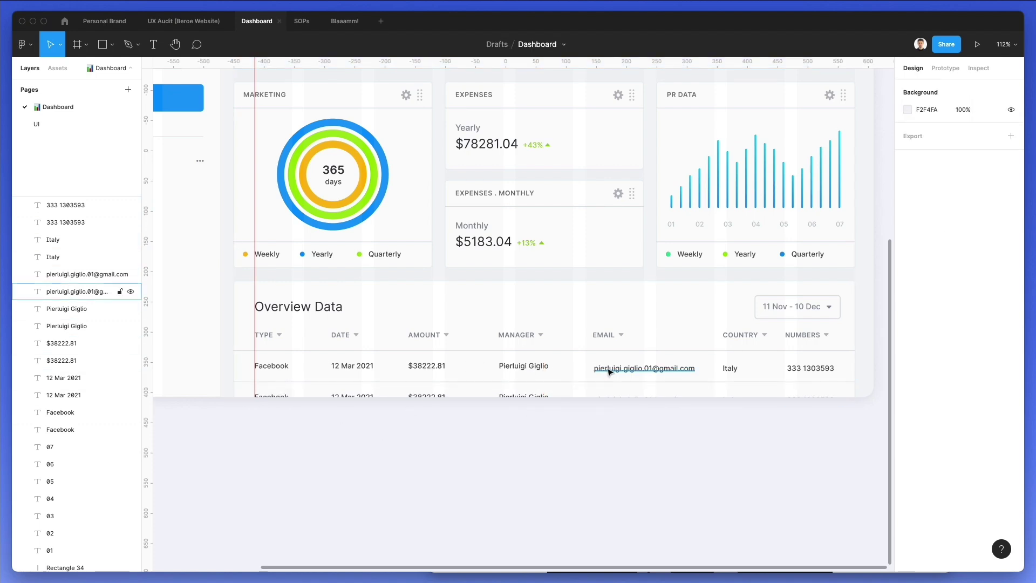
pyautogui.moveTo(860, 365); pyautogui.dragTo(814, 371)
pyautogui.press('Escape')
pyautogui.press('Down')
pyautogui.press('Down')
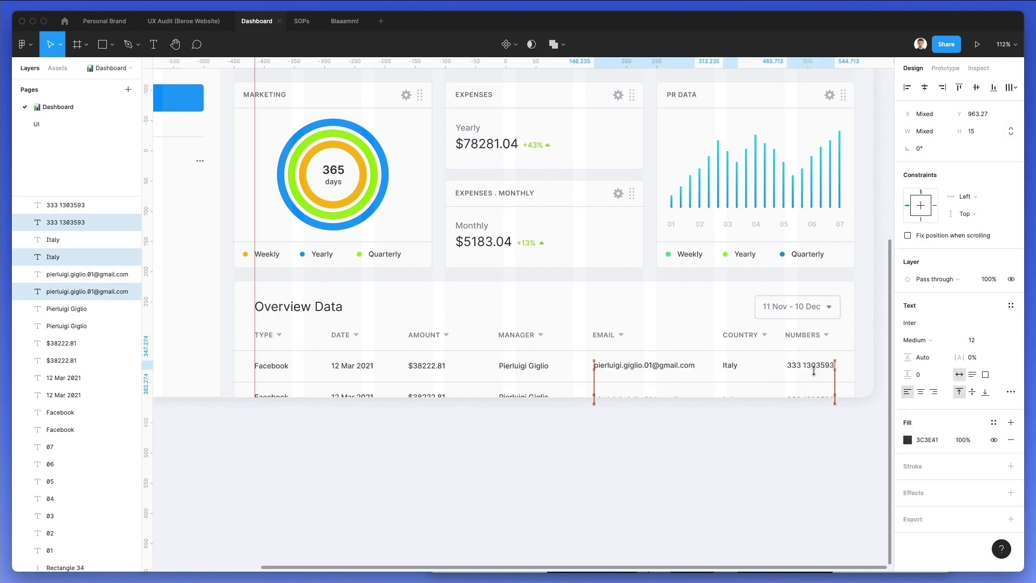
pyautogui.click(487, 411)
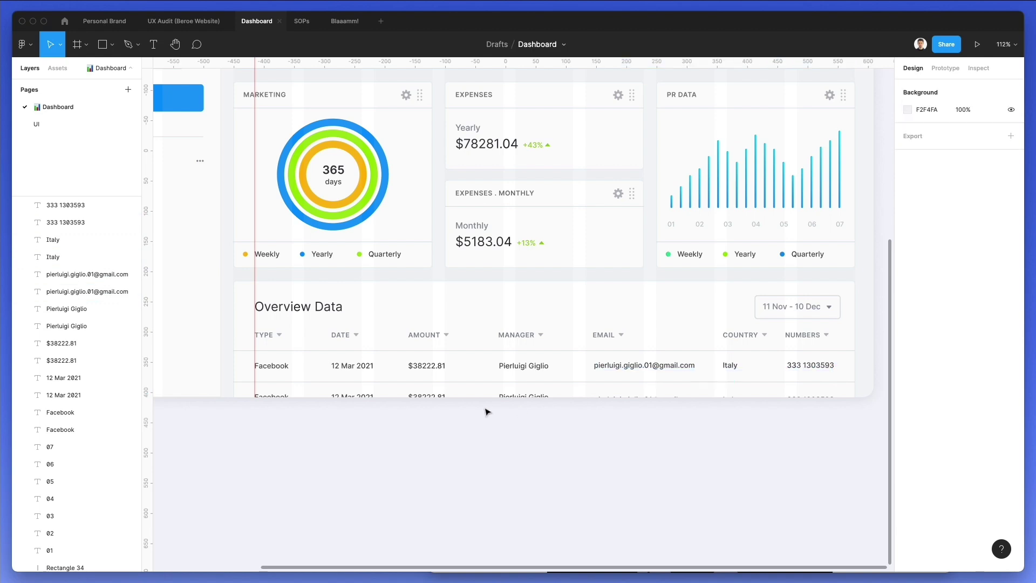
# Change the second row's amount to $13728.81
pyautogui.click(428, 396)
pyautogui.click(427, 397)
pyautogui.write('3')
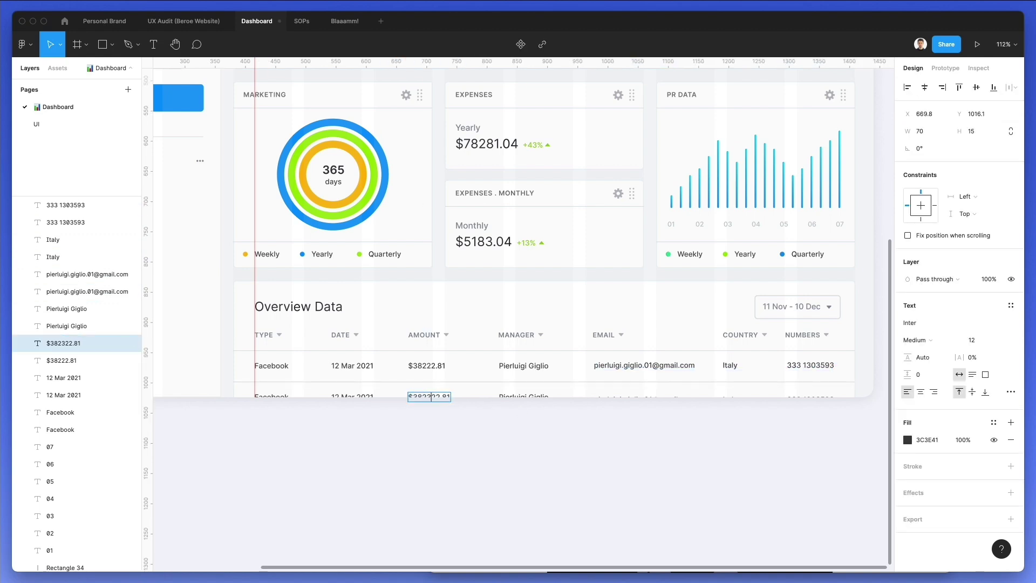
pyautogui.press('BackSpace')
pyautogui.press('BackSpace')
pyautogui.press('BackSpace')
pyautogui.press('BackSpace')
pyautogui.press('BackSpace')
pyautogui.write('3')
pyautogui.press('BackSpace')
pyautogui.press('BackSpace')
pyautogui.write('13728')
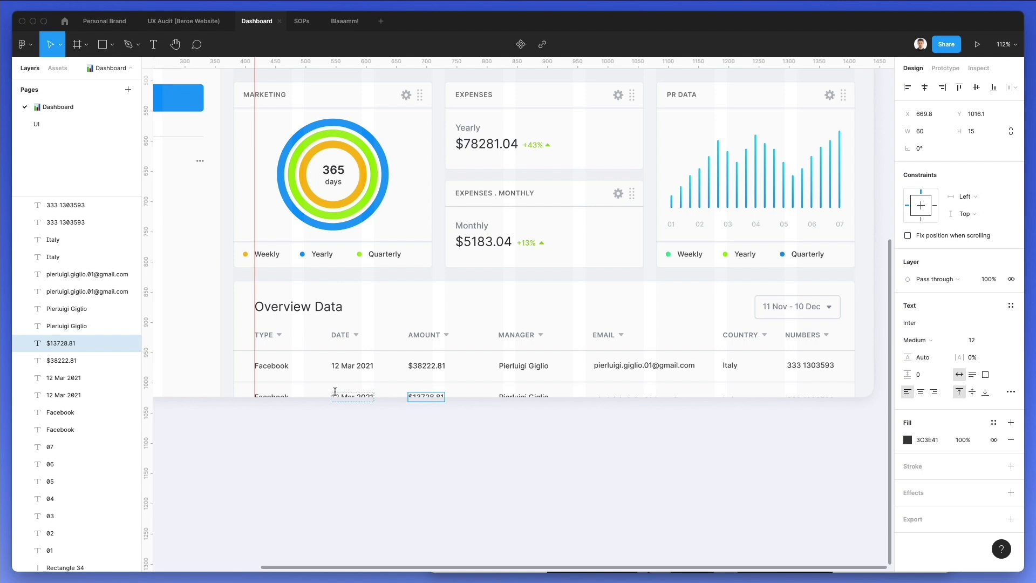
# Change the second row's date to 21 Mar 2021 and its type to Apple
pyautogui.doubleClick(334, 394)
pyautogui.write('21')
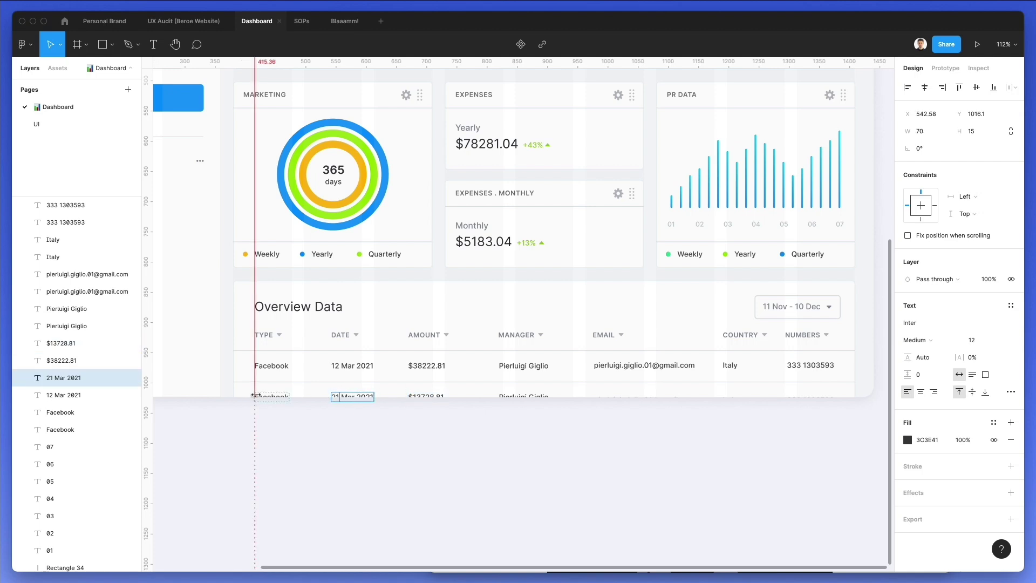
pyautogui.doubleClick(263, 394)
pyautogui.write('le')
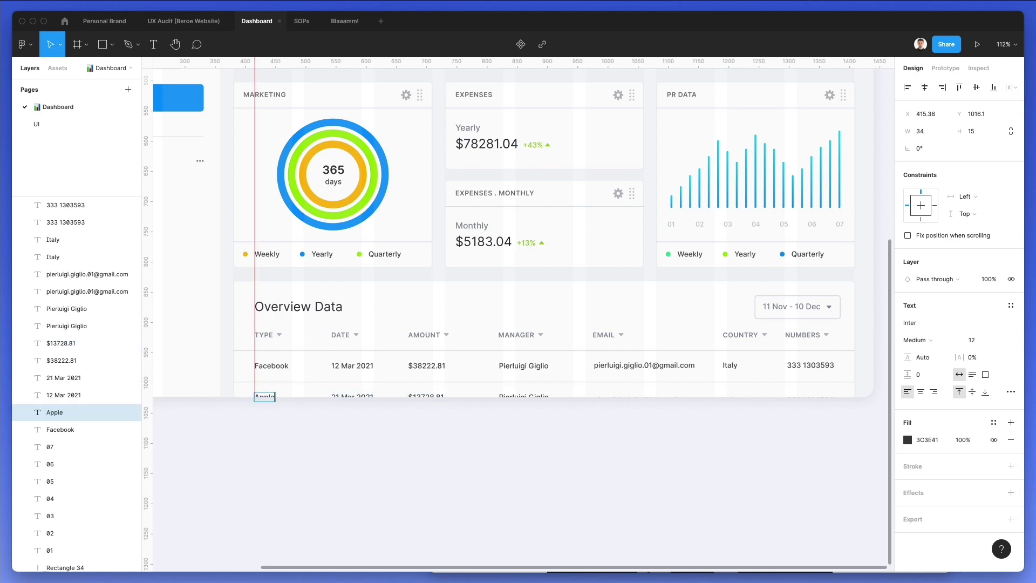
pyautogui.click(442, 465)
# Replace the first name of the second row's manager with a different one
pyautogui.scroll(2, 442, 465)
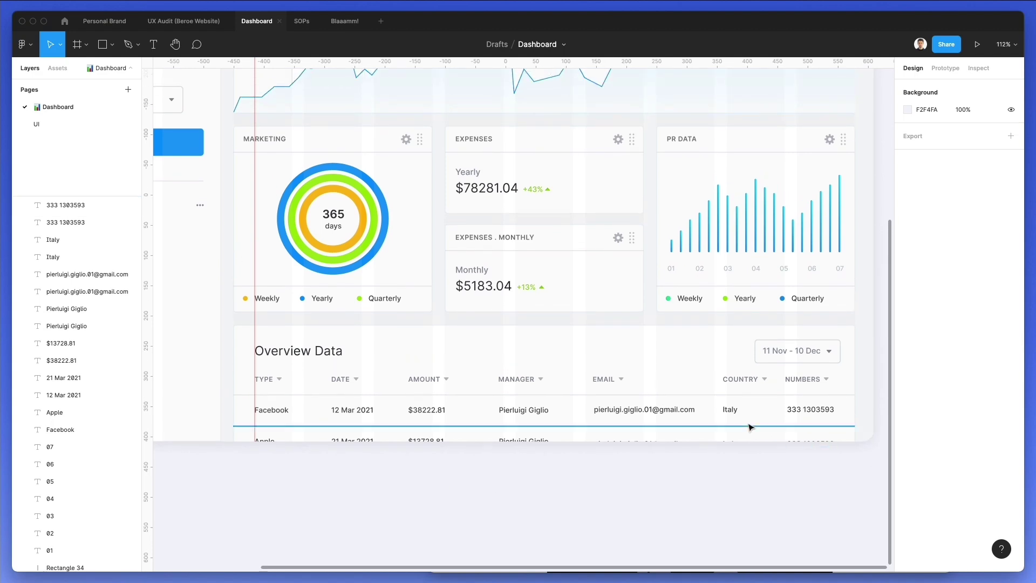
pyautogui.scroll(-2, 689, 500)
pyautogui.doubleClick(540, 450)
pyautogui.doubleClick(541, 451)
pyautogui.doubleClick(541, 451)
pyautogui.write('Andrew')
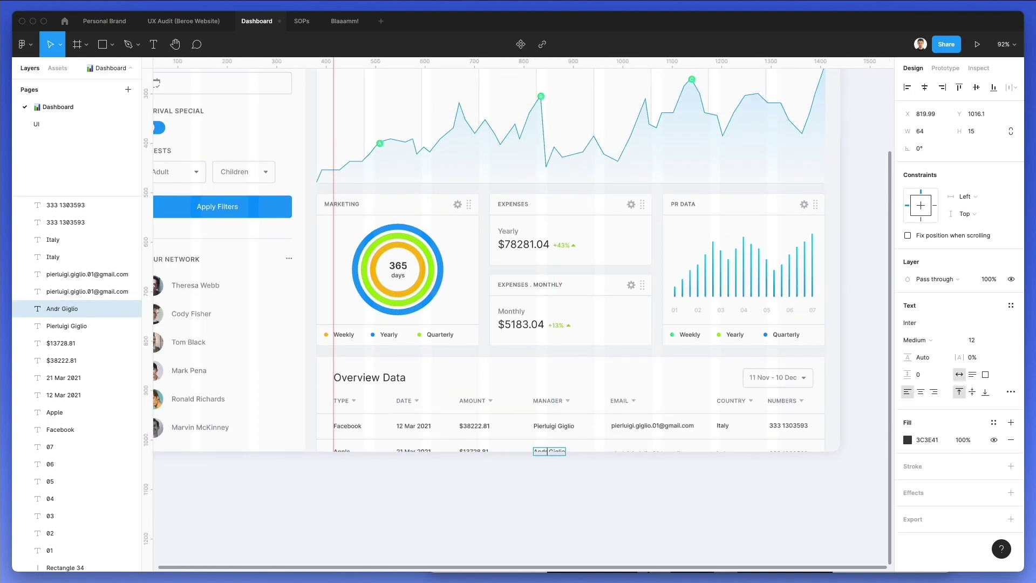
pyautogui.click(553, 482)
pyautogui.scroll(-2, 546, 460)
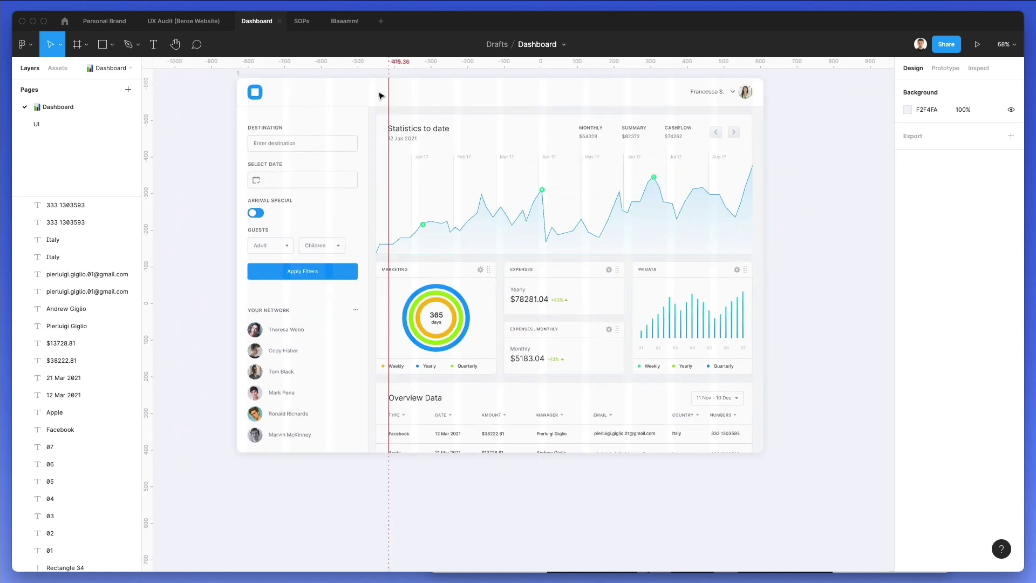
pyautogui.scroll(3, 354, 309)
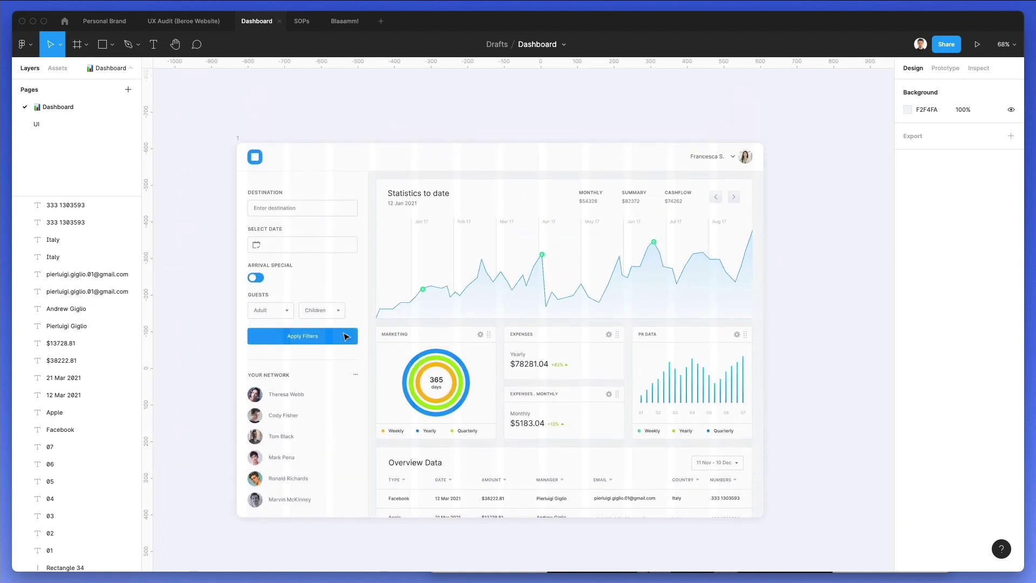
pyautogui.scroll(-2, 346, 337)
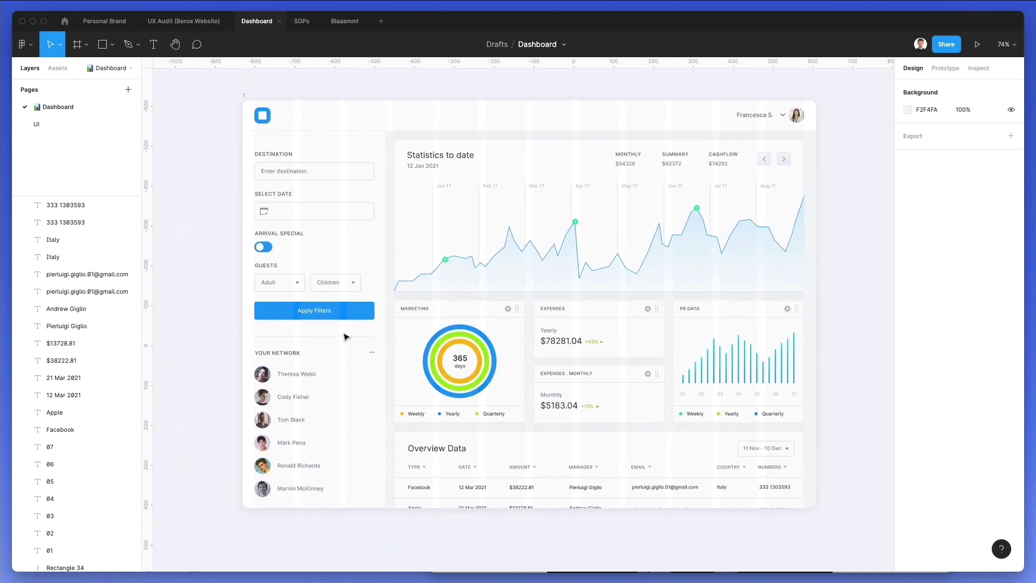